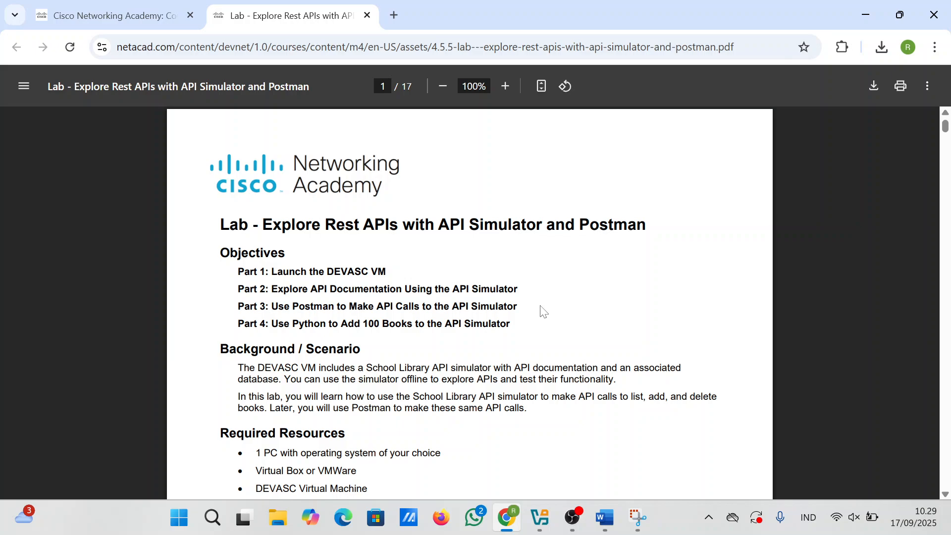
# Step: Start the DEVASC-LABVM machine from VirtualBox Manager, then minimize the Manager back to the PDF
pyautogui.scroll(-1, 543, 311)
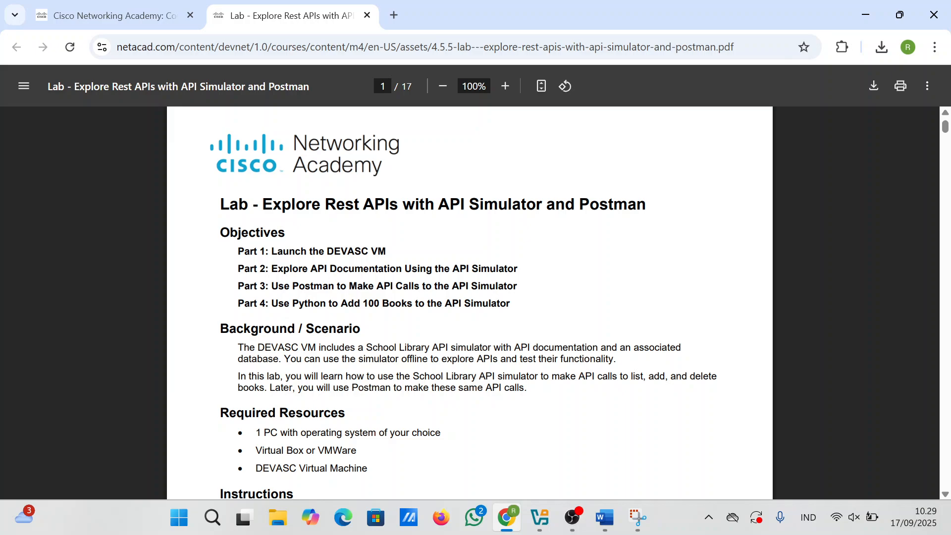
pyautogui.click(539, 518)
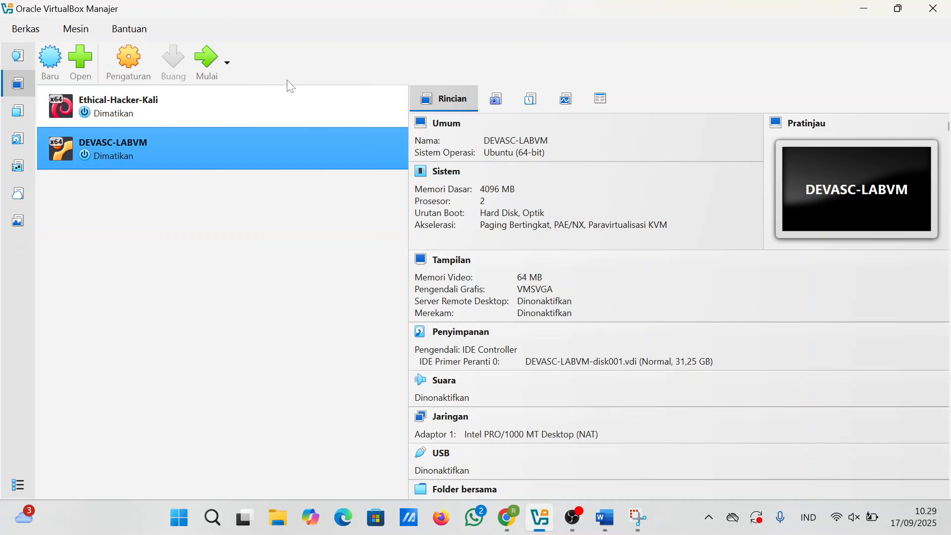
pyautogui.click(207, 59)
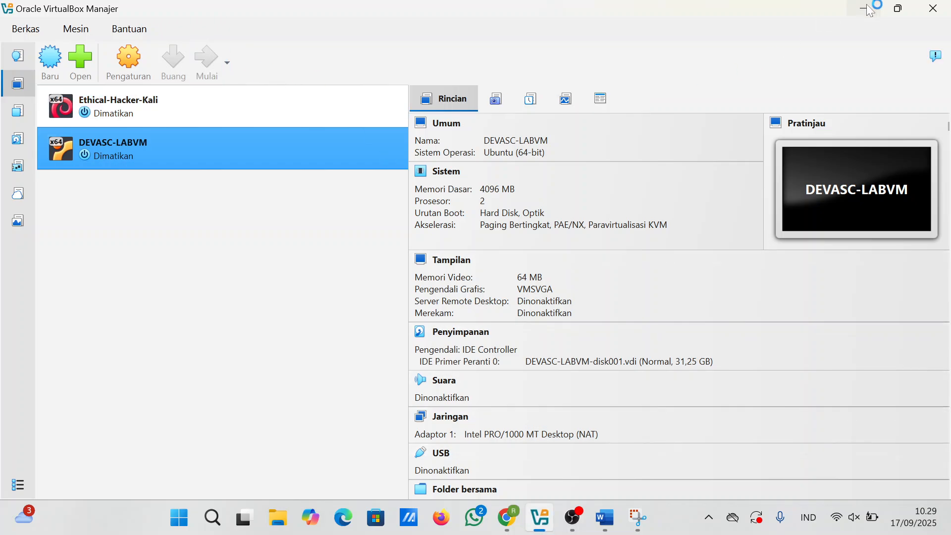
pyautogui.click(867, 9)
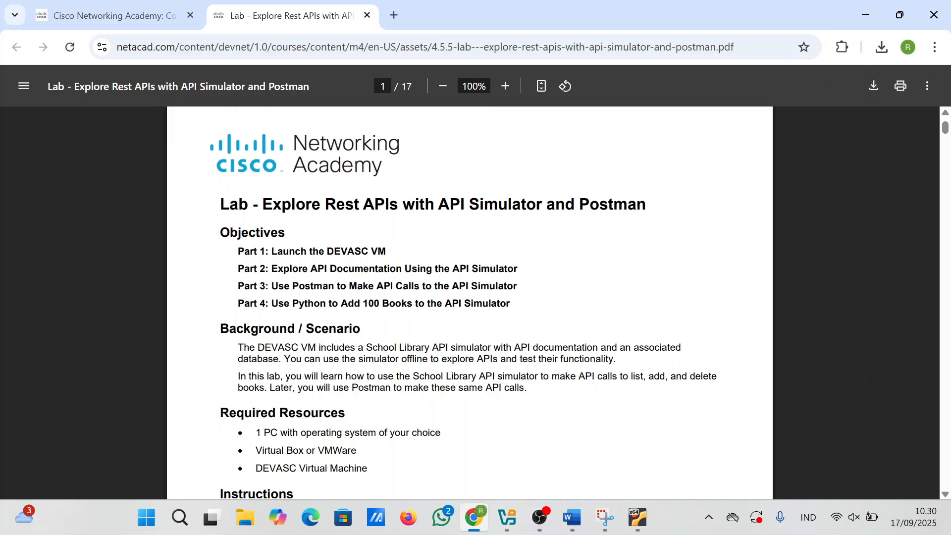
# Step: Scroll the lab PDF to Part 2 Step 3, checking on the booting DEVASC VM between scrolls
pyautogui.scroll(-5, 470, 302)
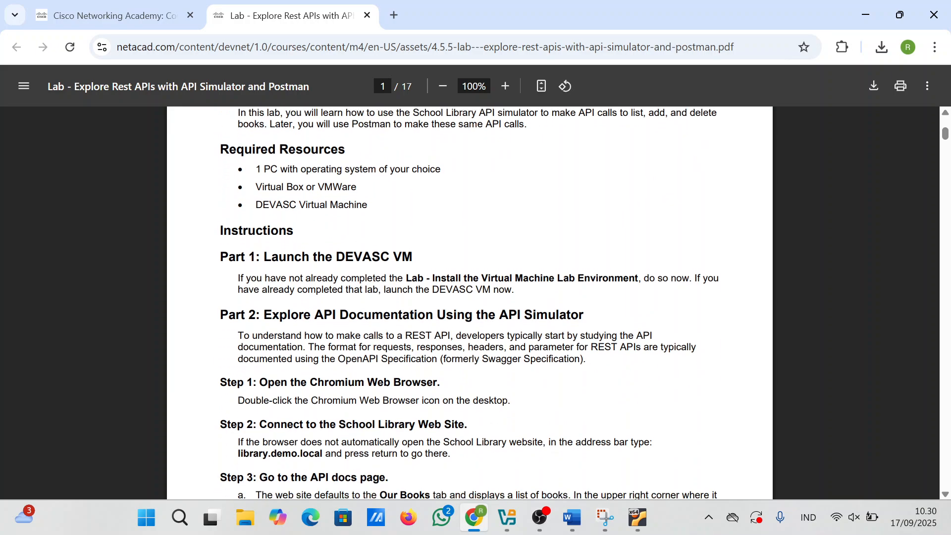
pyautogui.scroll(-1, 469, 302)
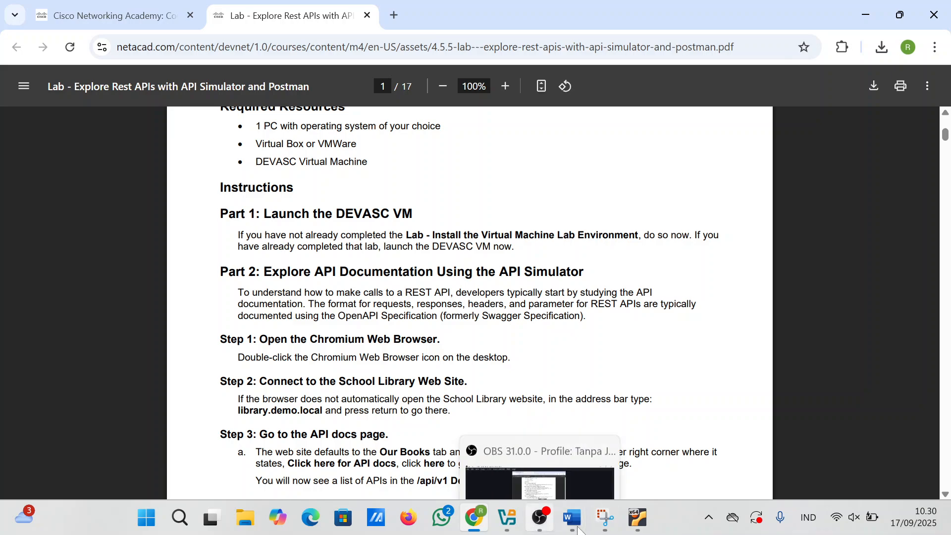
pyautogui.moveTo(637, 517)
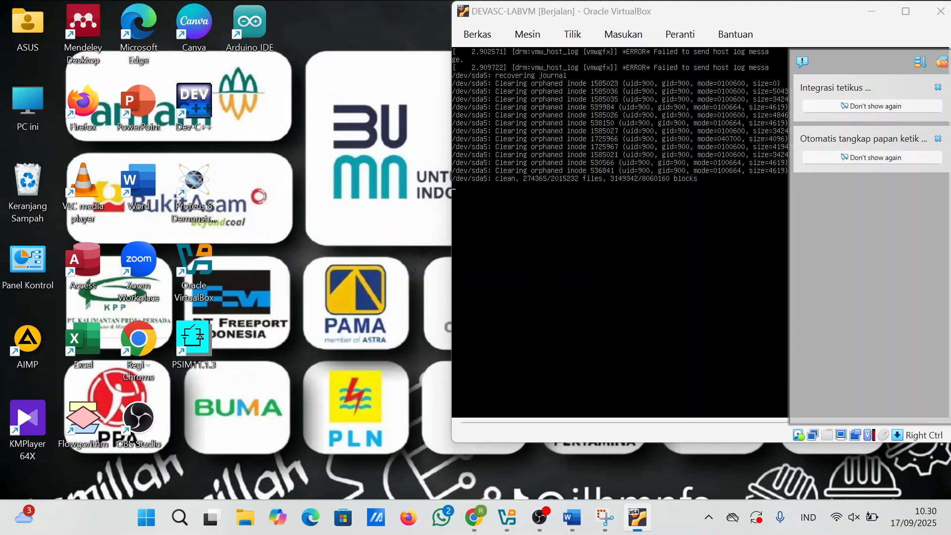
pyautogui.click(636, 478)
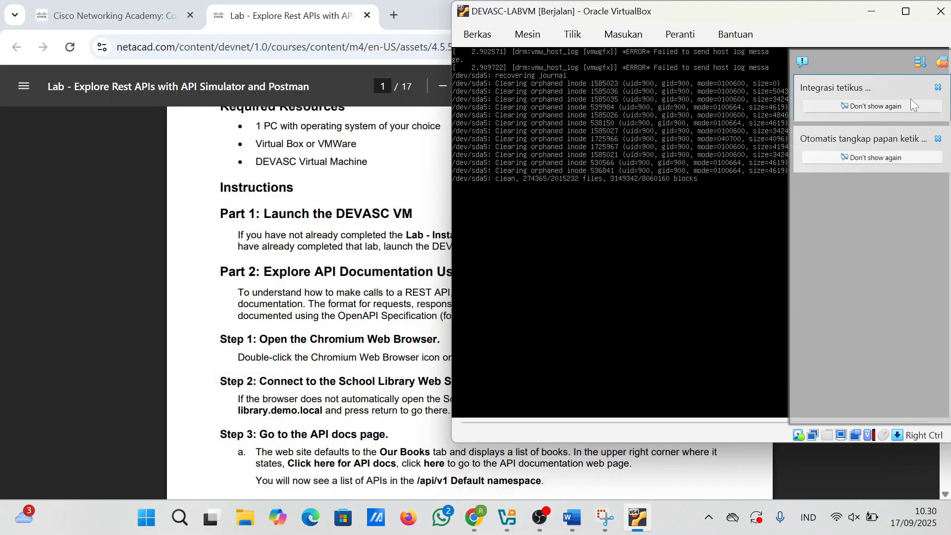
pyautogui.click(384, 235)
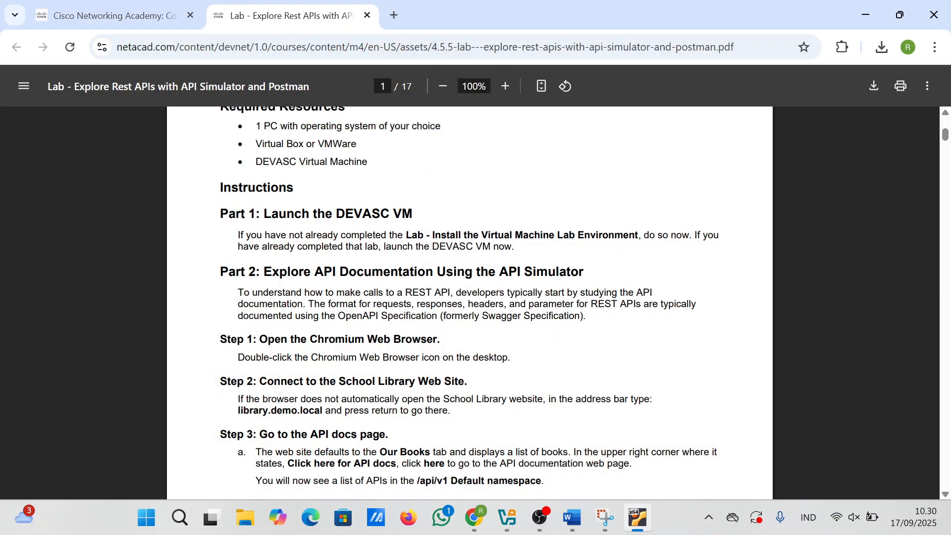
pyautogui.scroll(-1, 383, 234)
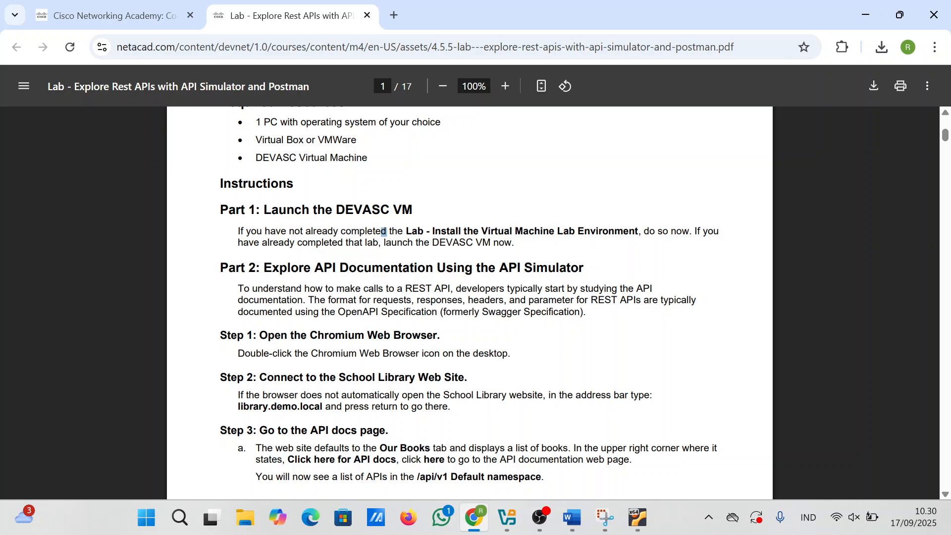
pyautogui.scroll(-3, 383, 234)
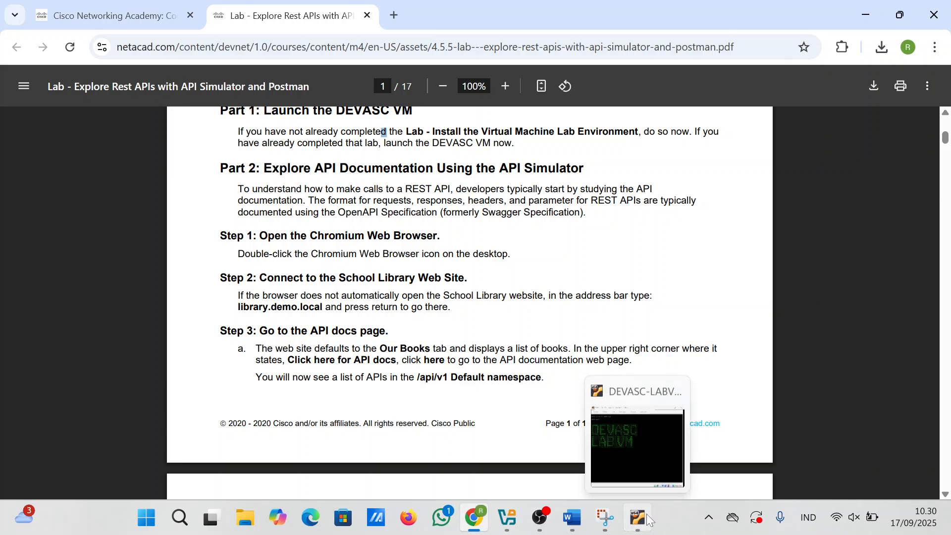
pyautogui.click(652, 459)
pyautogui.click(285, 349)
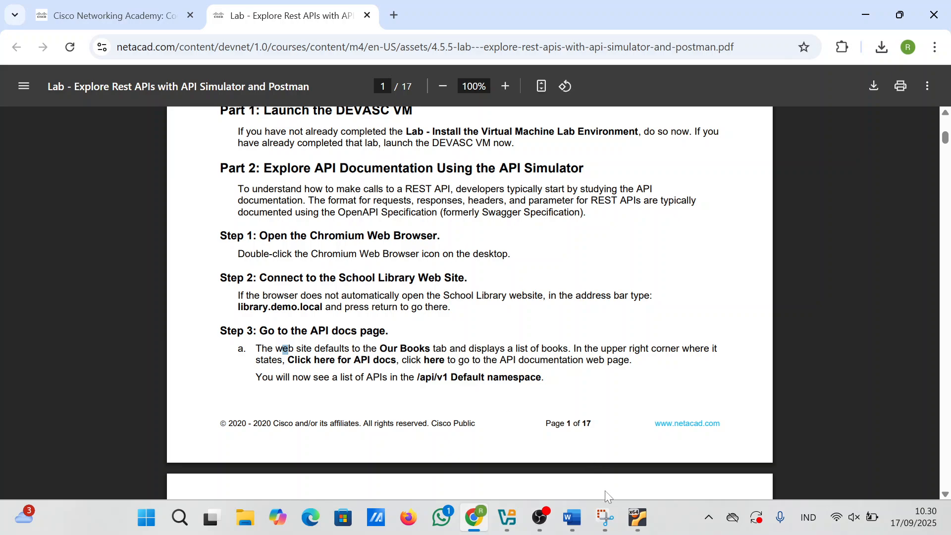
pyautogui.click(630, 526)
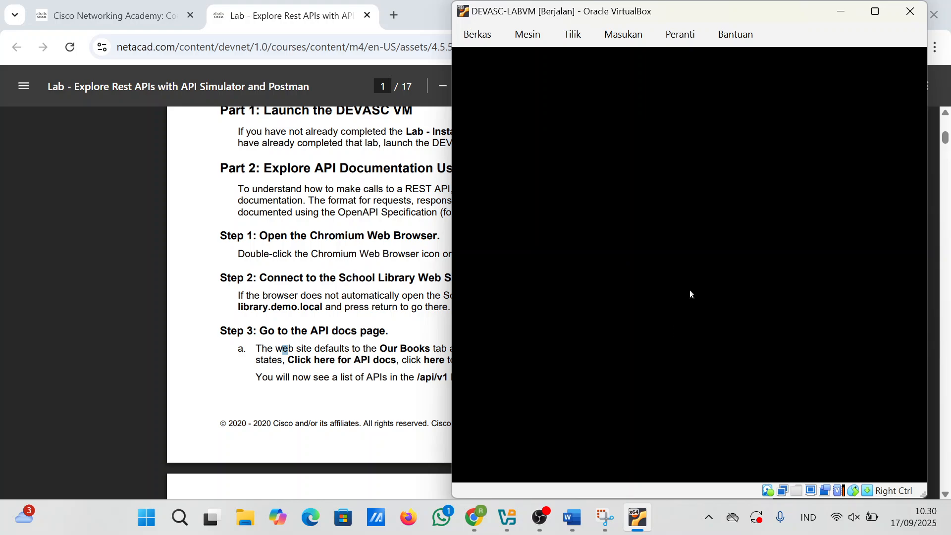
pyautogui.click(323, 296)
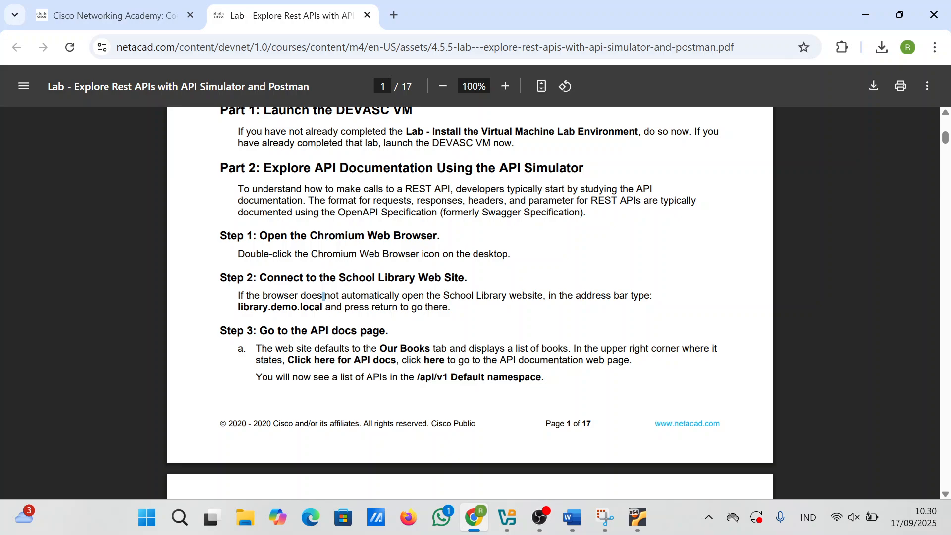
# Step: Snap the PDF to the left half and the DEVASC VM right, then launch Chromium
pyautogui.press('super+Left')
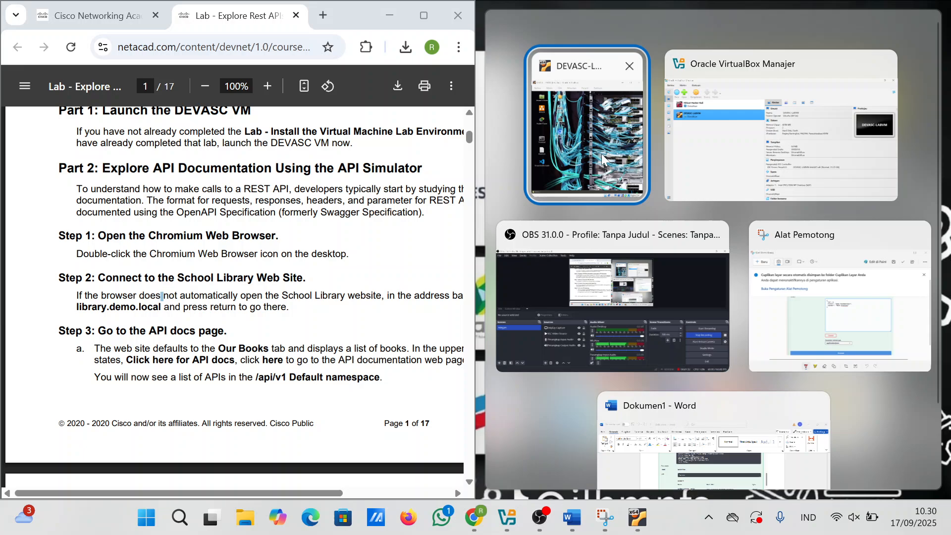
pyautogui.click(601, 154)
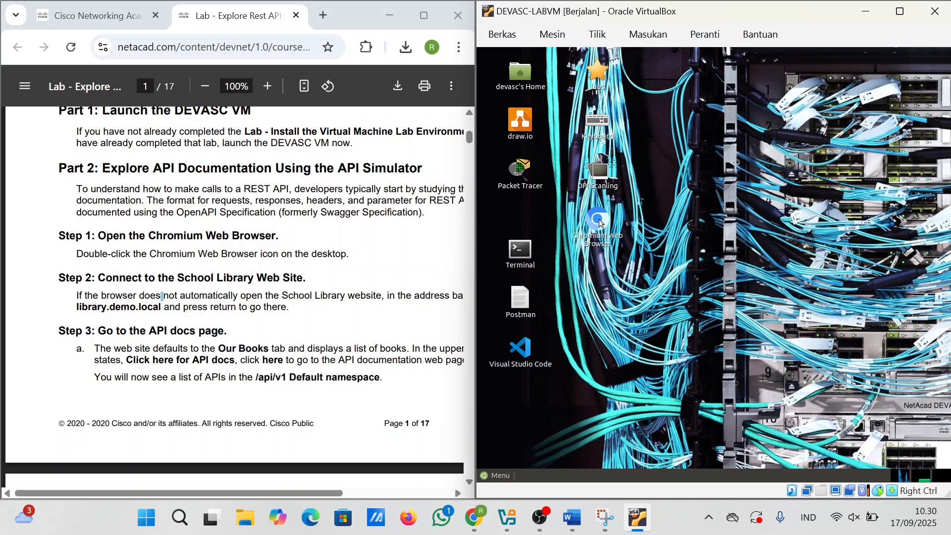
pyautogui.doubleClick(598, 218)
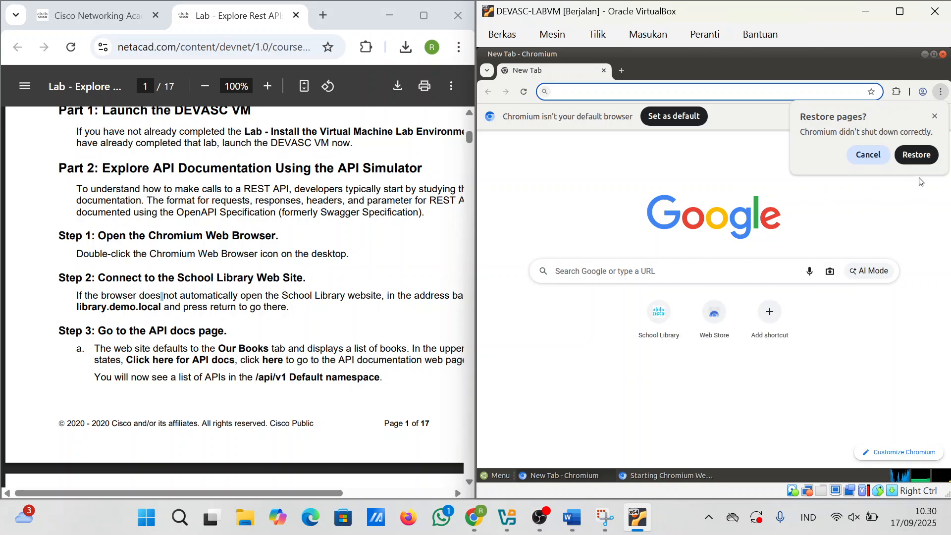
# Step: Dismiss the Restore pages prompt and follow the School Library link to the /api/v1 docs
pyautogui.click(868, 155)
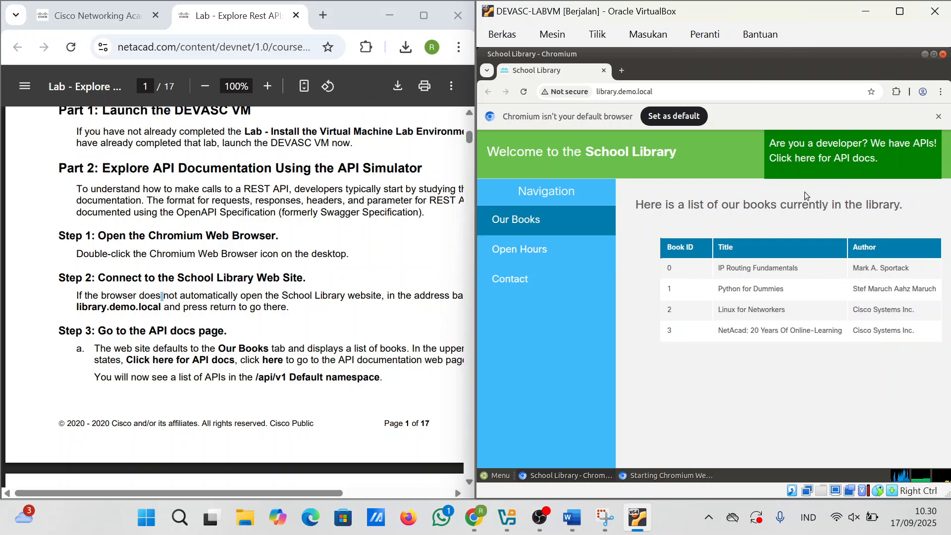
pyautogui.click(804, 159)
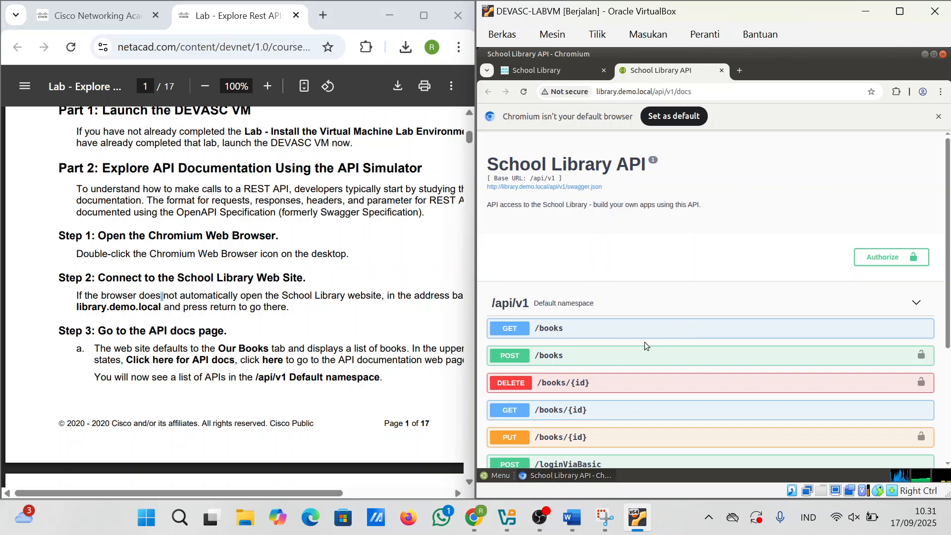
pyautogui.scroll(-2, 234, 297)
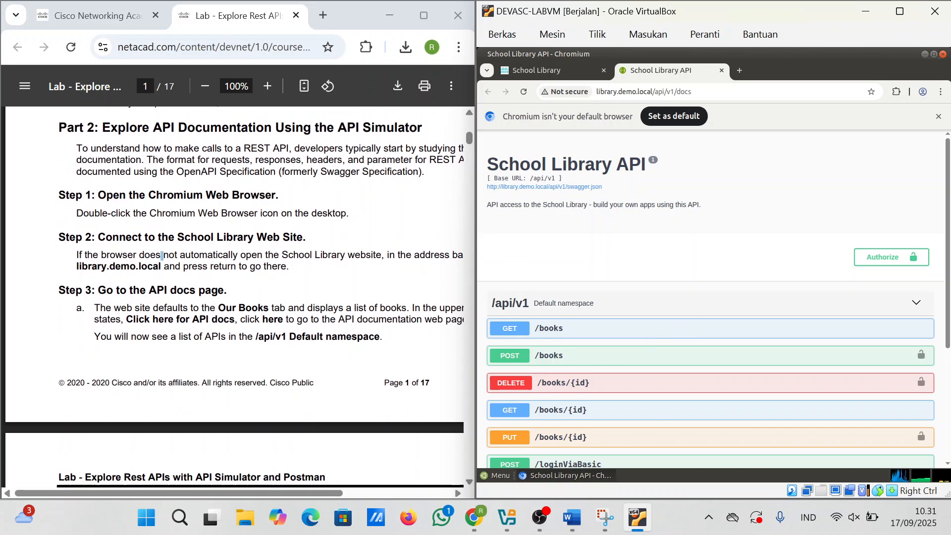
pyautogui.scroll(-1, 234, 297)
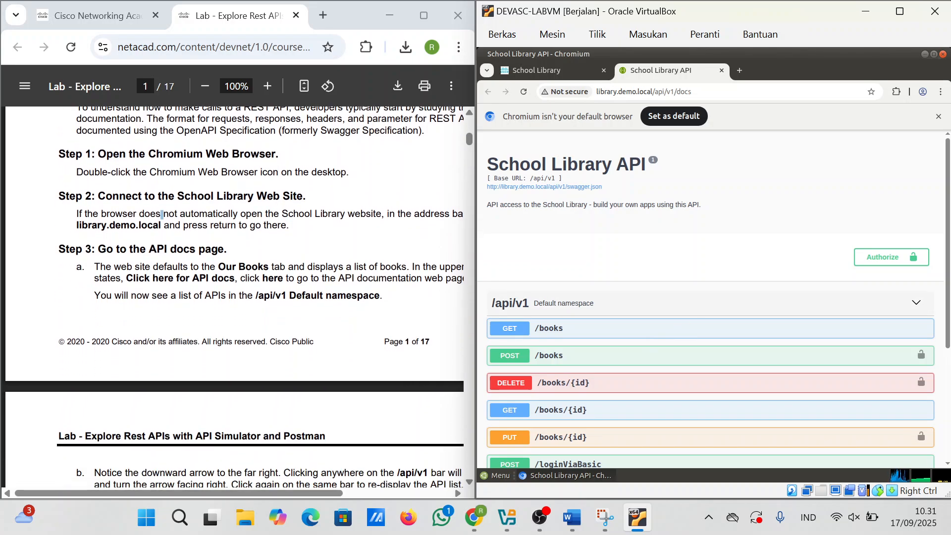
# Step: Try out and execute GET /books, getting code 200 with a JSON list of four books
pyautogui.click(559, 331)
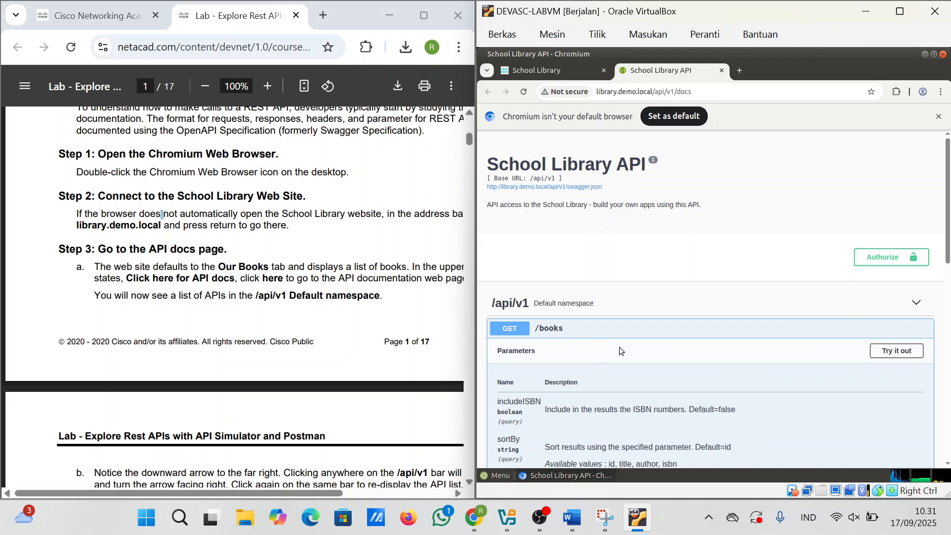
pyautogui.scroll(-1, 619, 347)
pyautogui.click(875, 294)
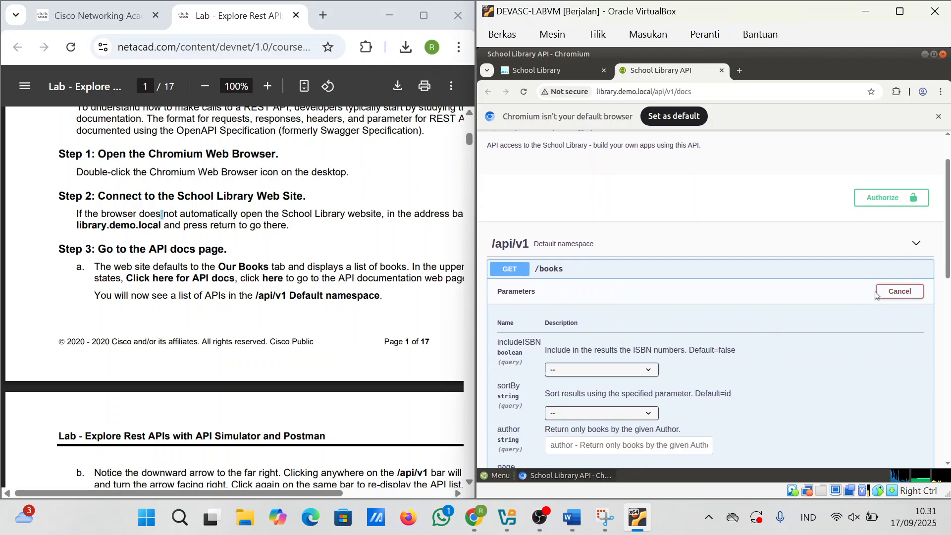
pyautogui.scroll(-3, 875, 292)
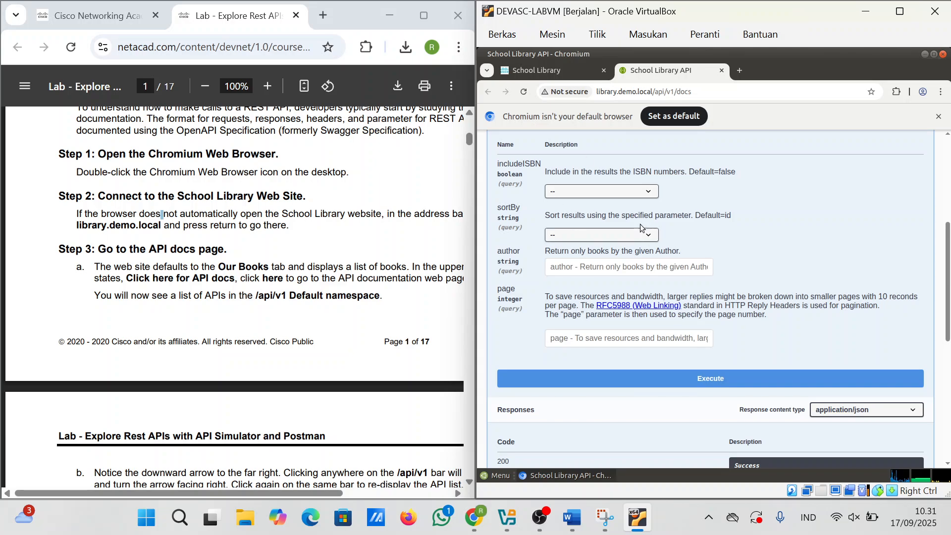
pyautogui.click(657, 378)
pyautogui.scroll(-5, 656, 376)
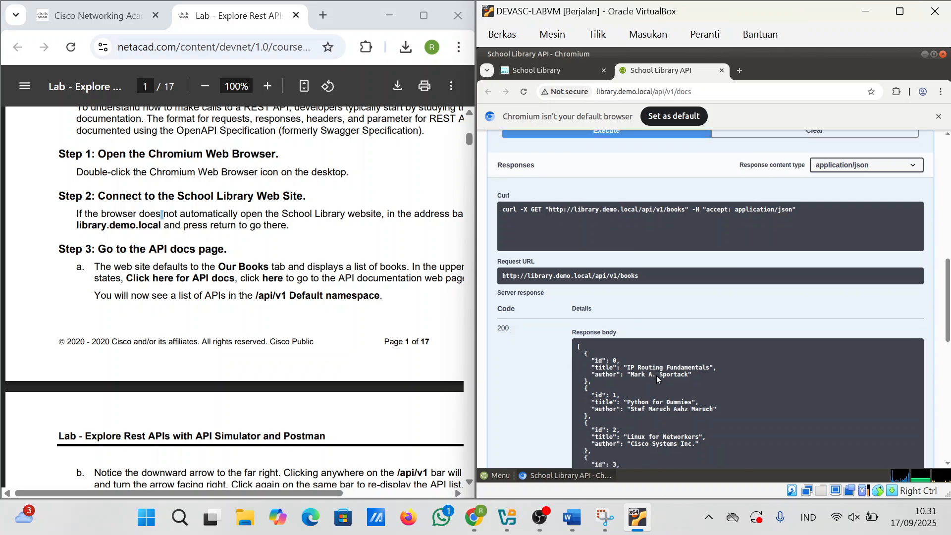
pyautogui.scroll(-2, 656, 375)
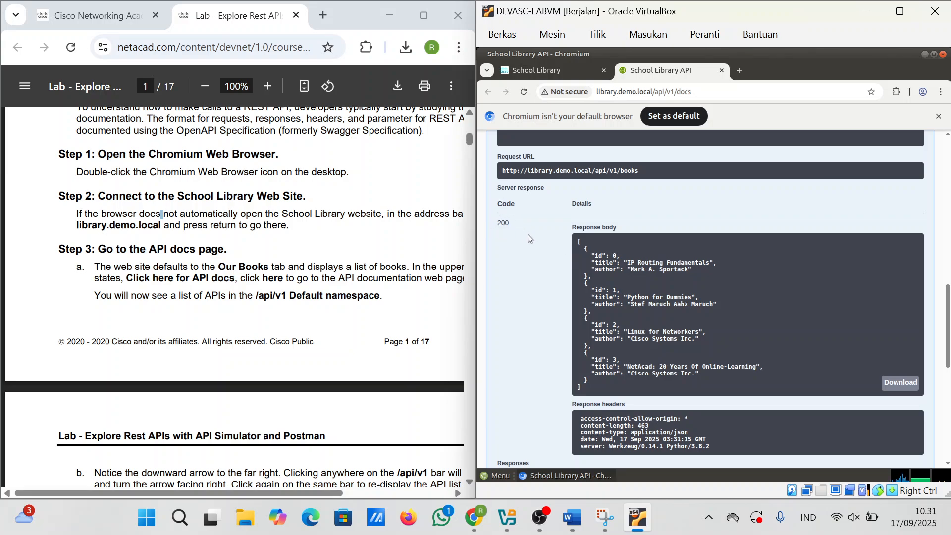
pyautogui.scroll(2, 530, 234)
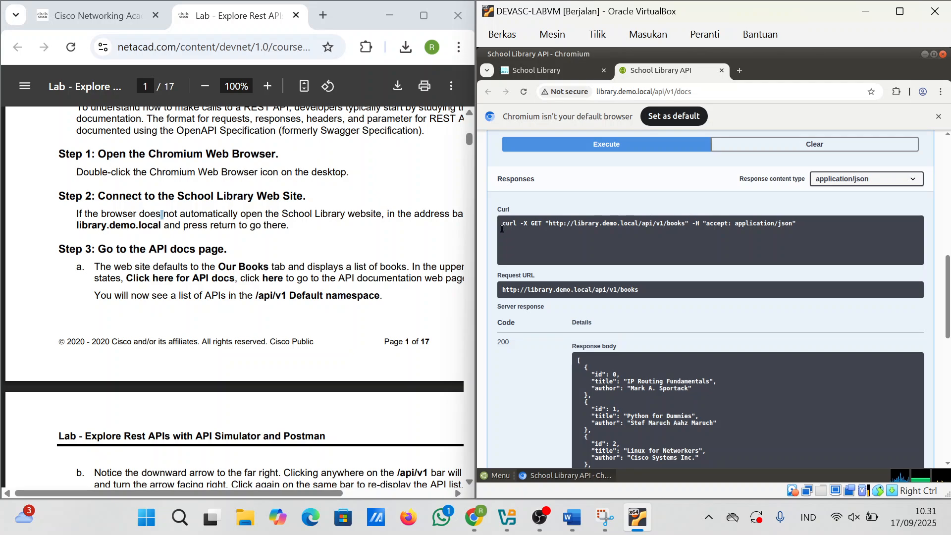
pyautogui.moveTo(503, 225); pyautogui.dragTo(771, 232)
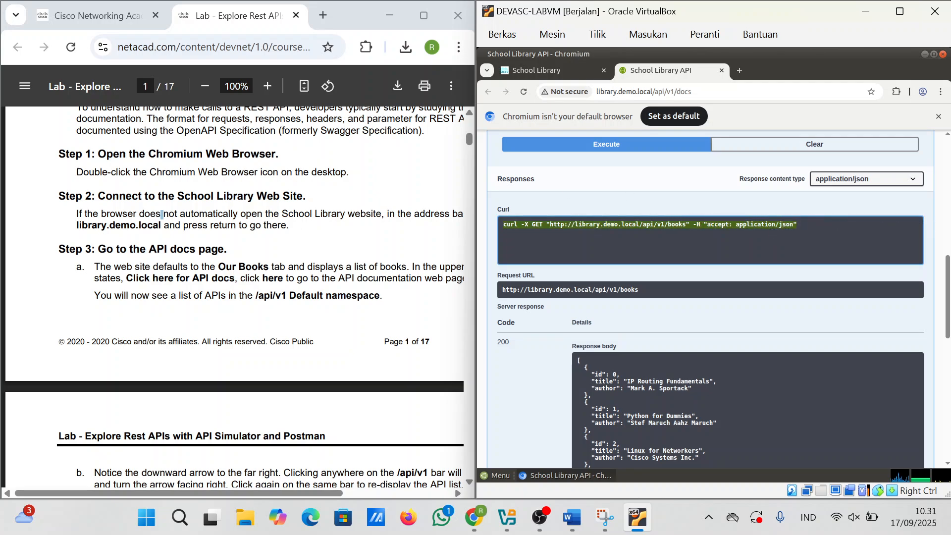
pyautogui.scroll(-3, 200, 258)
pyautogui.scroll(-8, 688, 429)
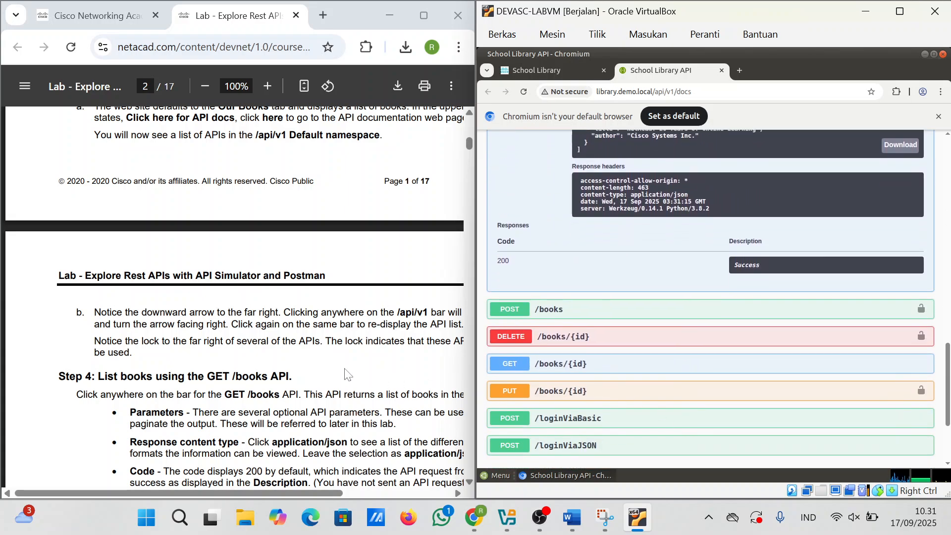
pyautogui.scroll(-1, 295, 364)
pyautogui.scroll(3, 295, 364)
pyautogui.scroll(-5, 295, 364)
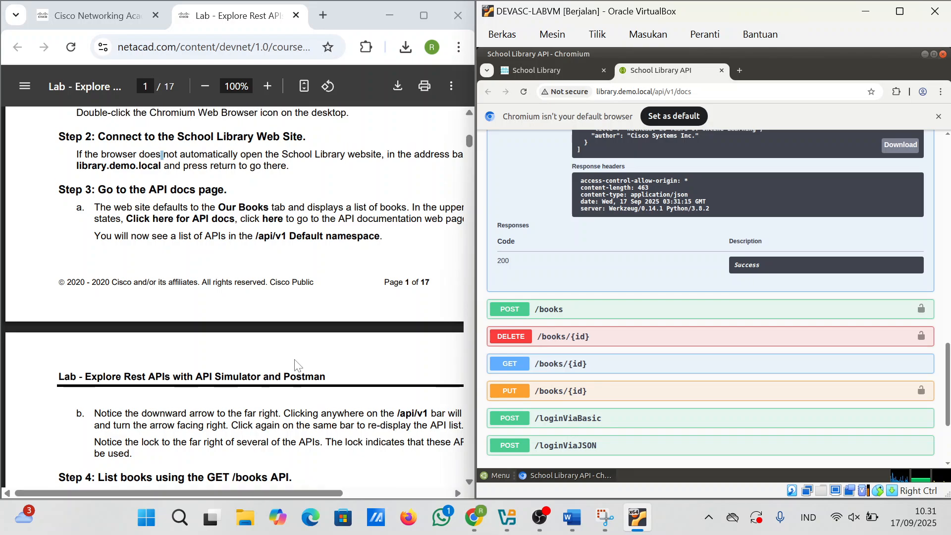
pyautogui.scroll(-1, 296, 364)
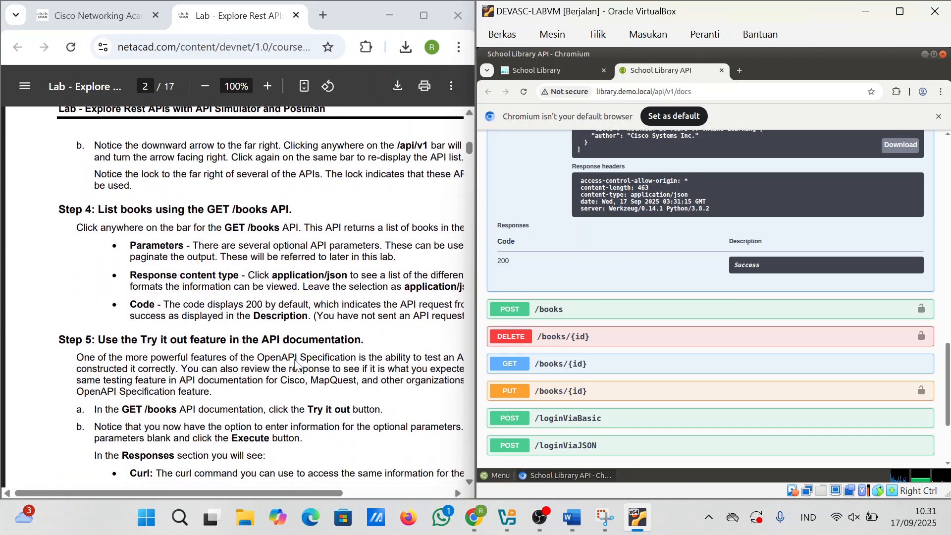
pyautogui.scroll(-1, 295, 364)
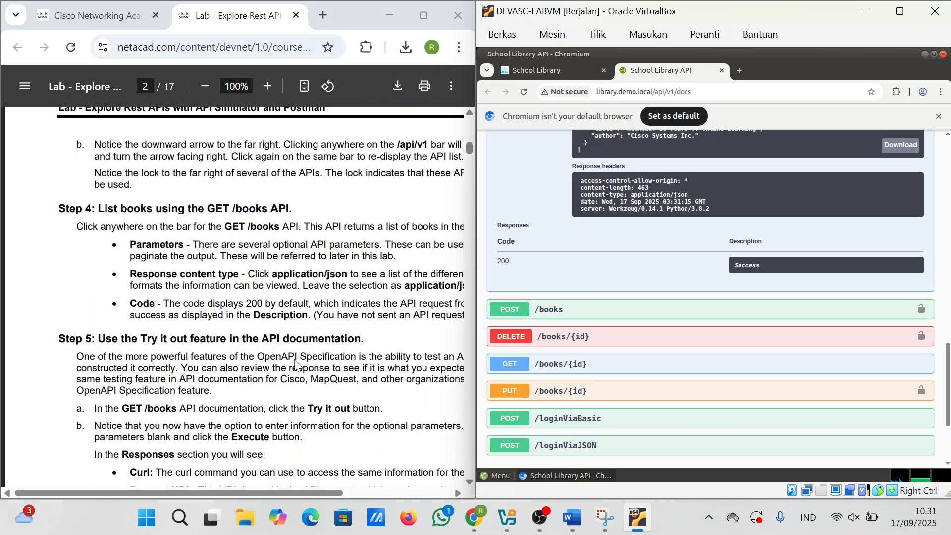
pyautogui.scroll(-3, 295, 364)
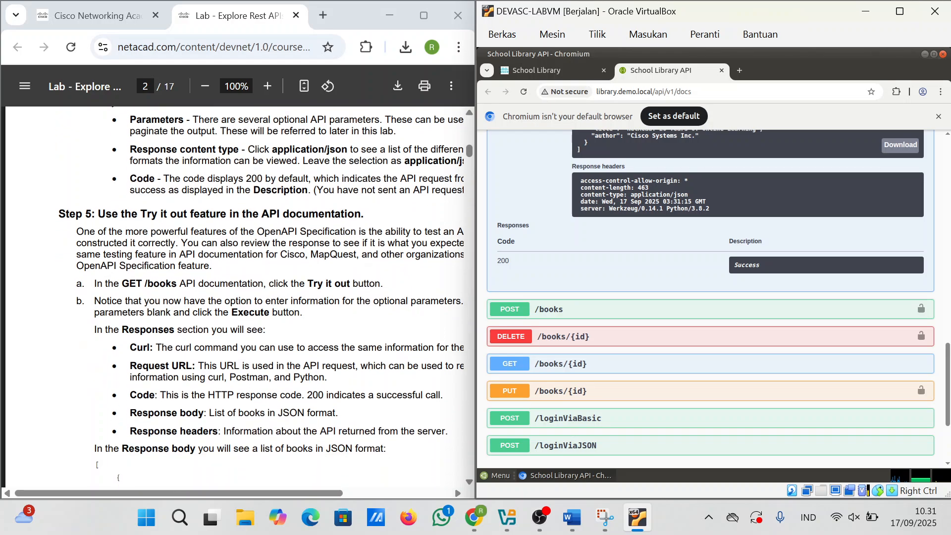
pyautogui.scroll(-3, 296, 364)
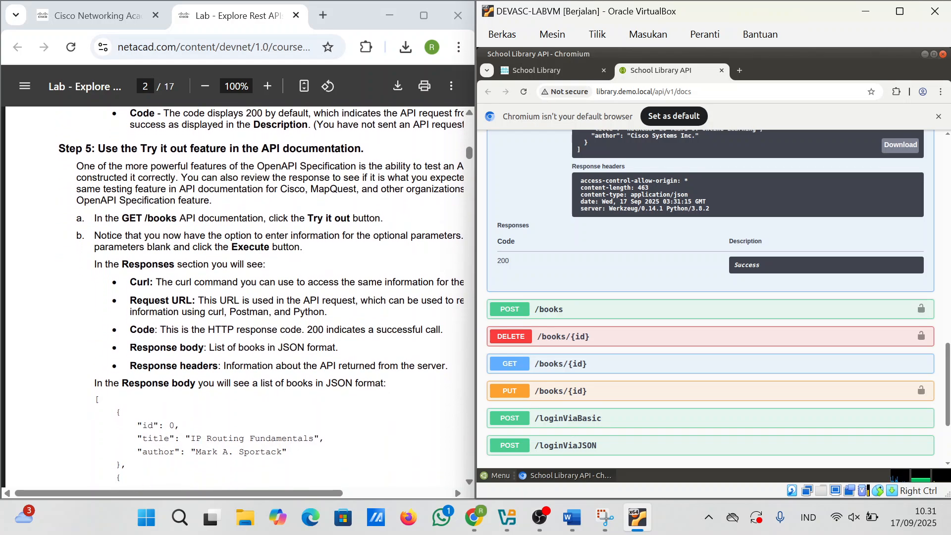
pyautogui.scroll(4, 296, 364)
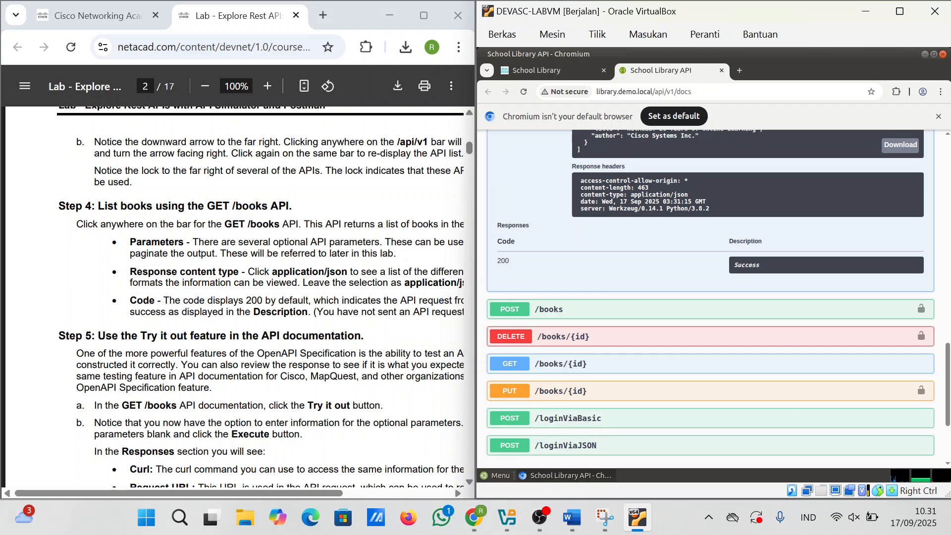
pyautogui.hscroll(1, 295, 364)
pyautogui.scroll(5, 295, 364)
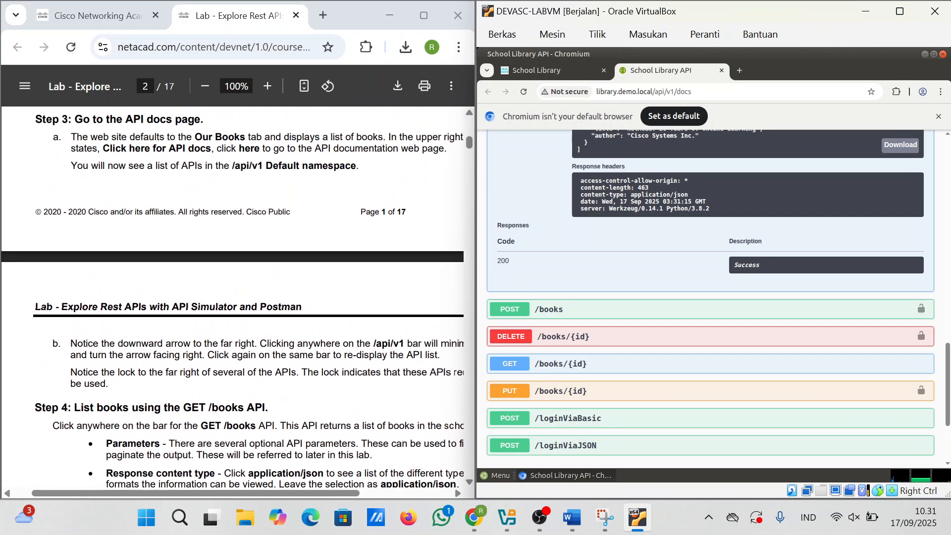
pyautogui.scroll(1, 138, 115)
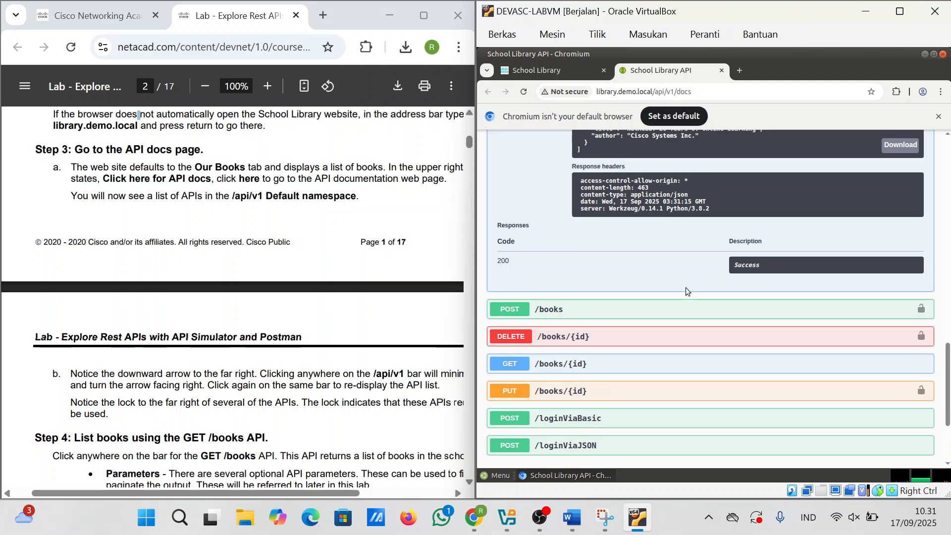
pyautogui.scroll(1, 320, 302)
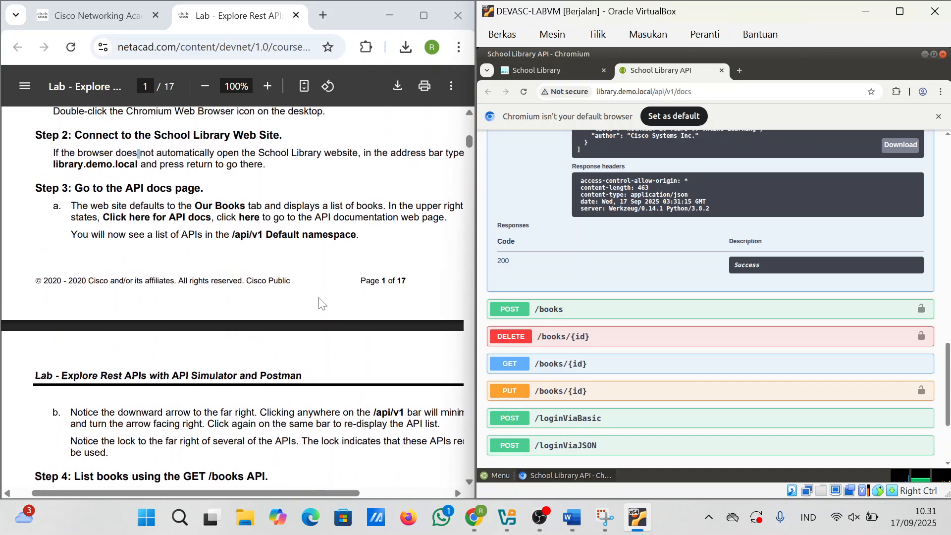
pyautogui.scroll(-5, 320, 302)
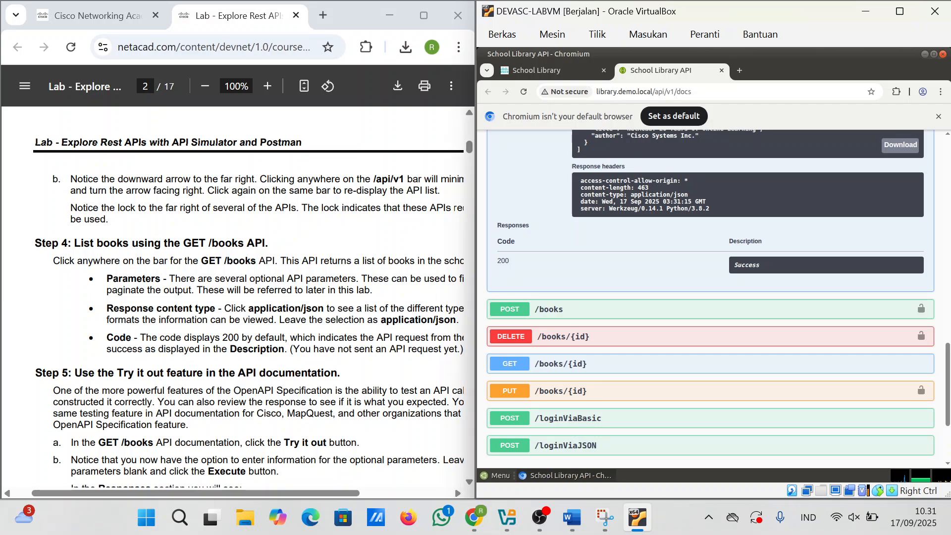
pyautogui.hscroll(2, 238, 317)
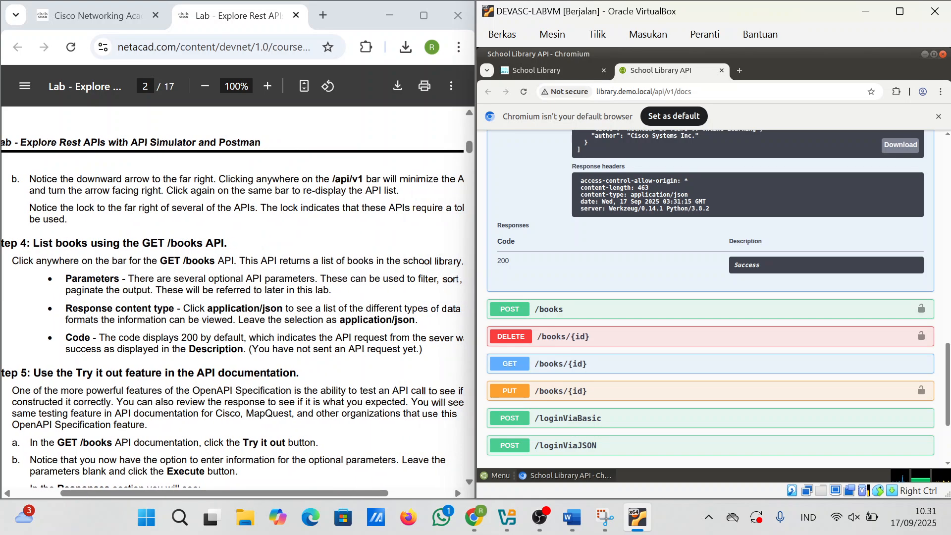
pyautogui.scroll(-2, 238, 298)
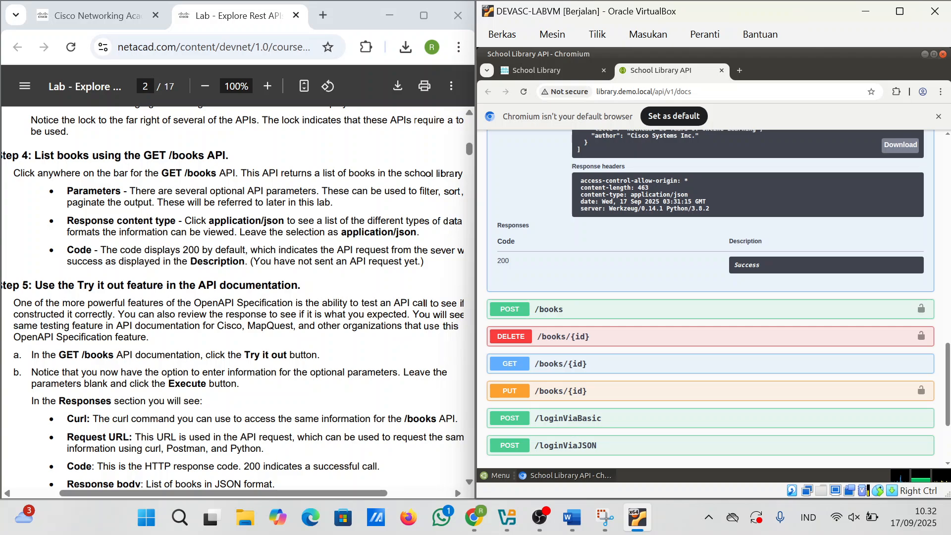
pyautogui.hscroll(-1, 233, 302)
pyautogui.scroll(-2, 233, 302)
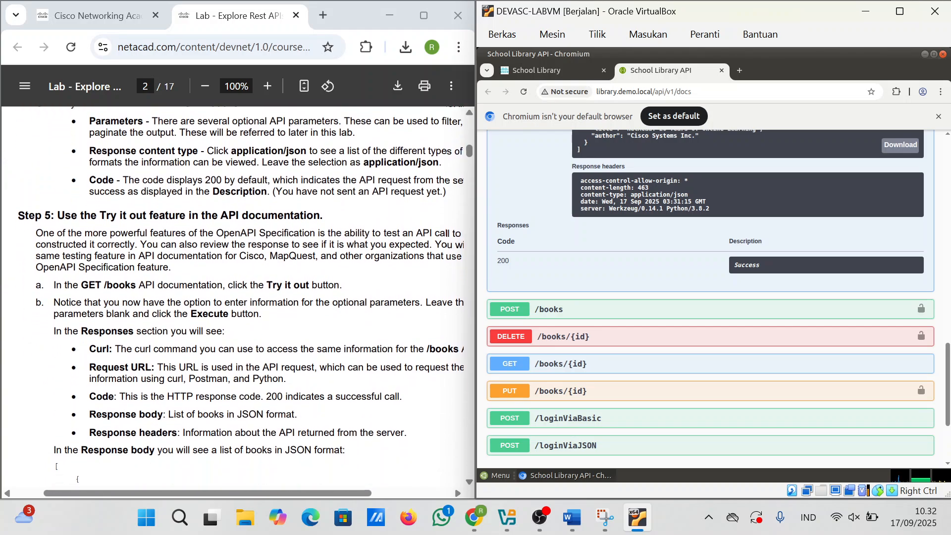
pyautogui.scroll(-1, 233, 302)
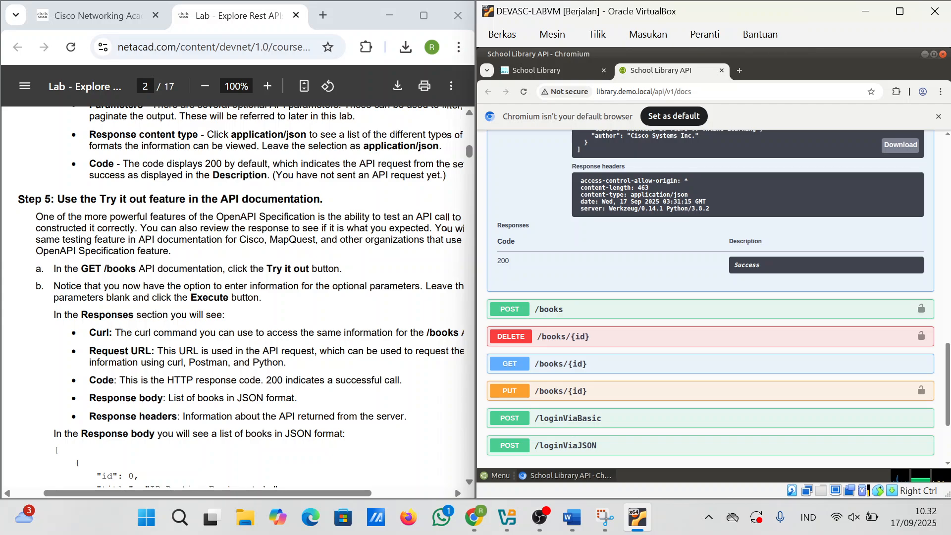
pyautogui.scroll(-2, 324, 324)
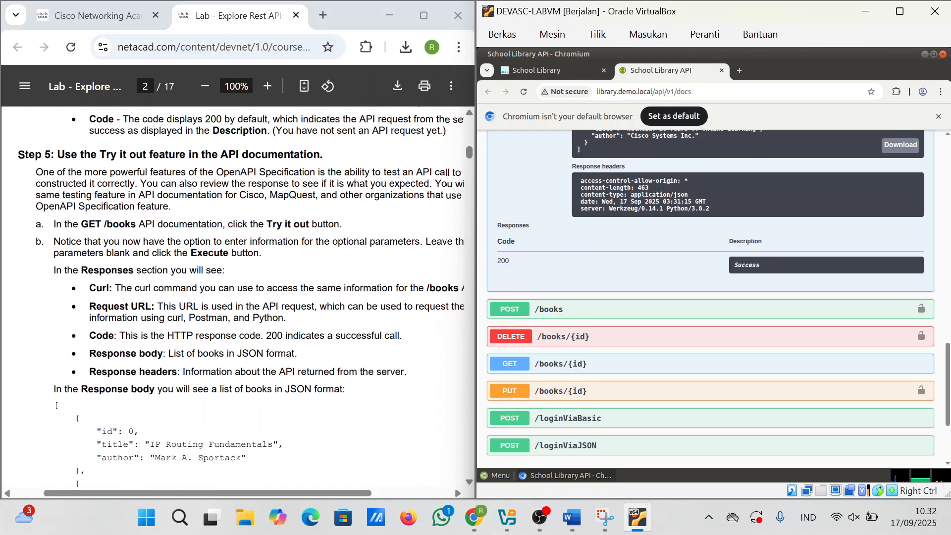
# Step: Select the GET /books curl command in the response's Curl box
pyautogui.scroll(-10, 249, 235)
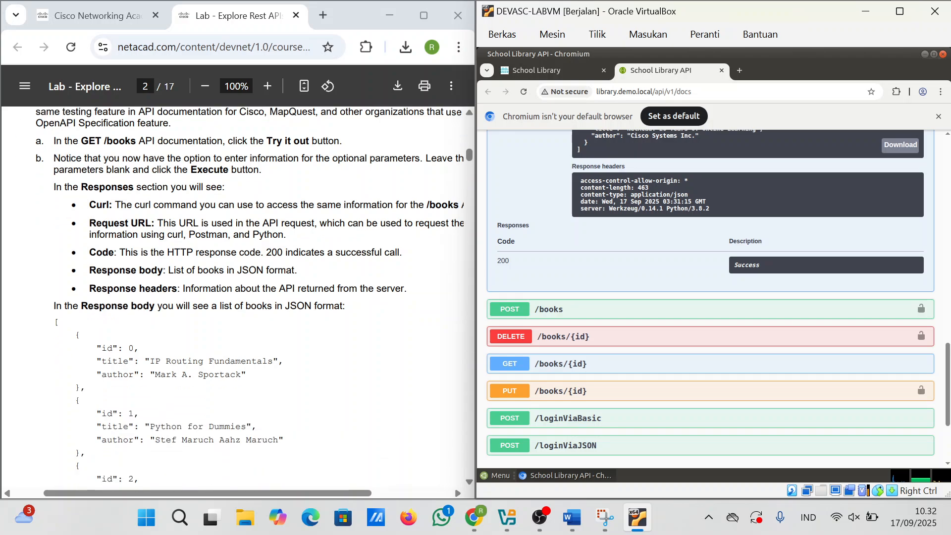
pyautogui.scroll(-4, 249, 235)
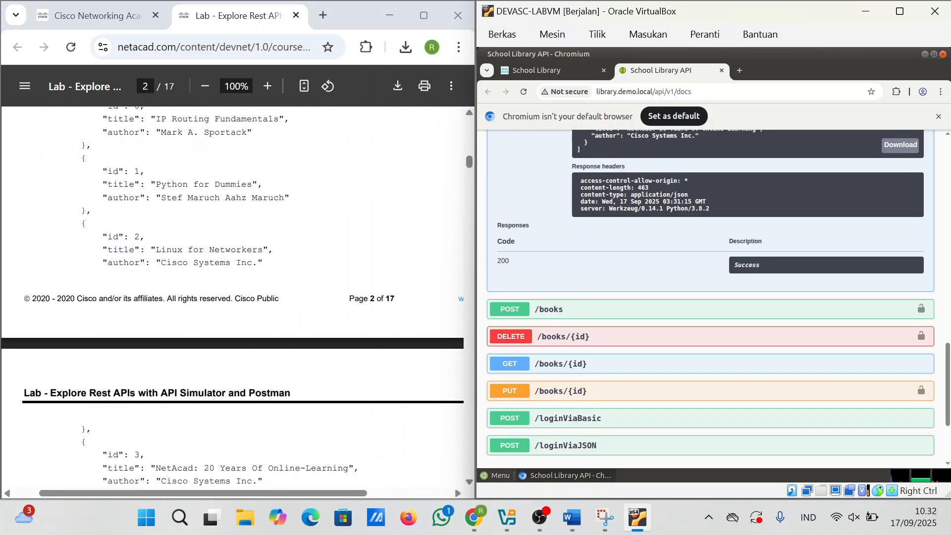
pyautogui.scroll(6, 722, 264)
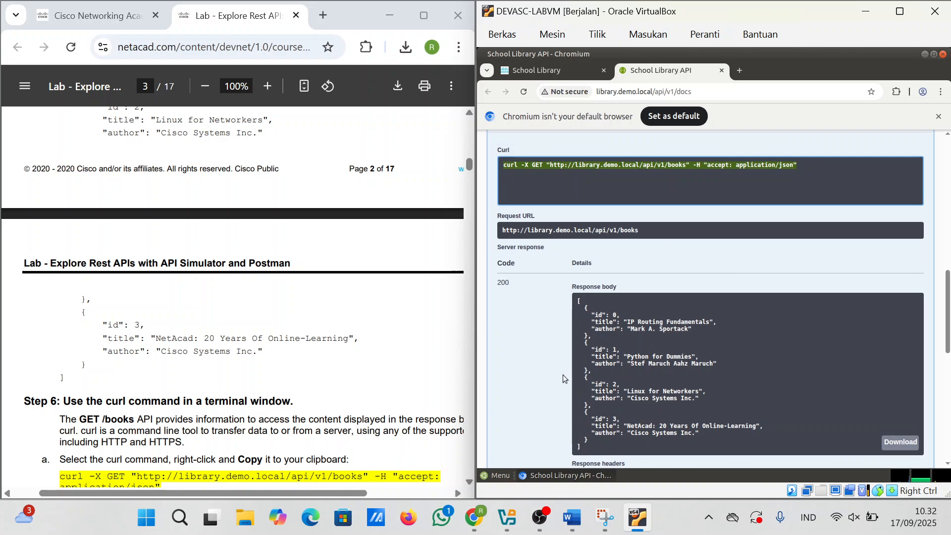
pyautogui.scroll(-4, 324, 359)
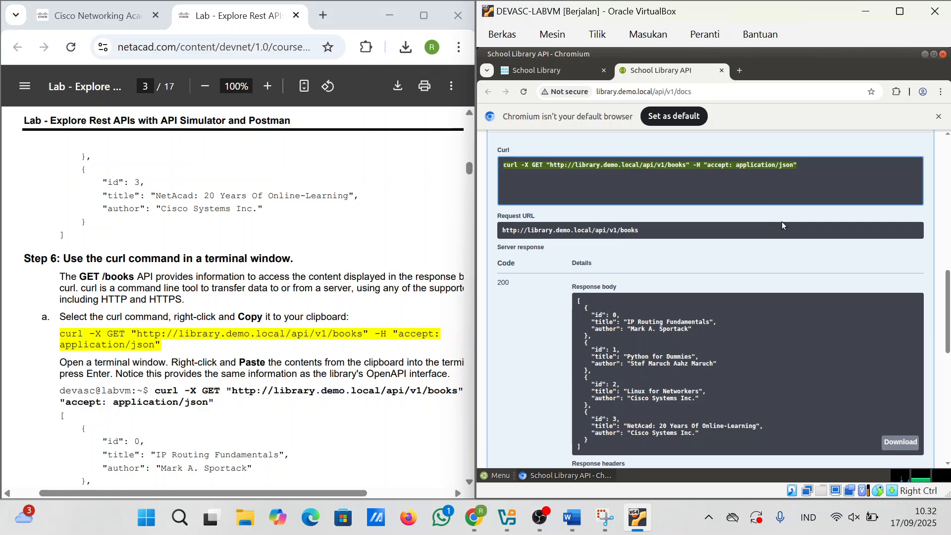
pyautogui.click(795, 185)
pyautogui.moveTo(798, 165); pyautogui.dragTo(503, 165)
pyautogui.press('super+c')
# Step: Paste and run the GET /books curl command in a new Terminal, then minimize it
pyautogui.click(924, 54)
pyautogui.doubleClick(521, 252)
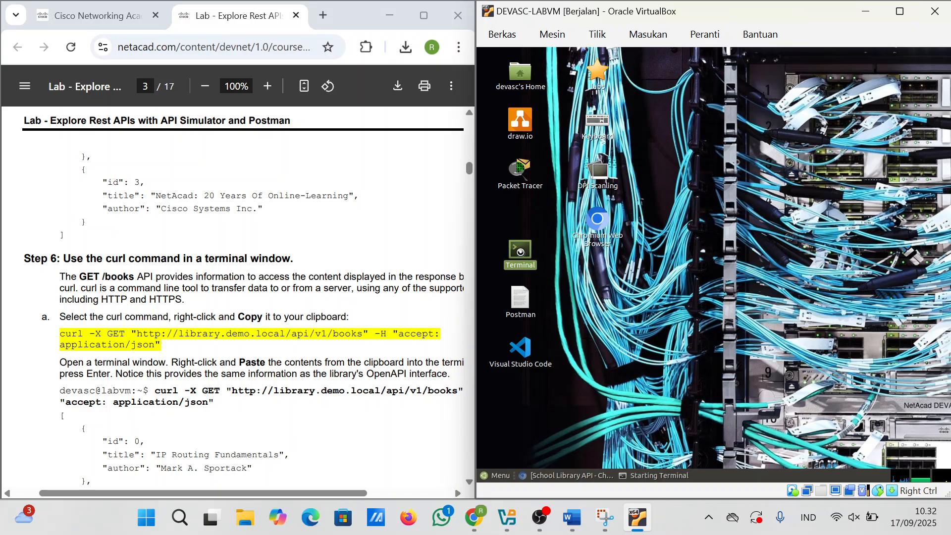
pyautogui.rightClick(603, 186)
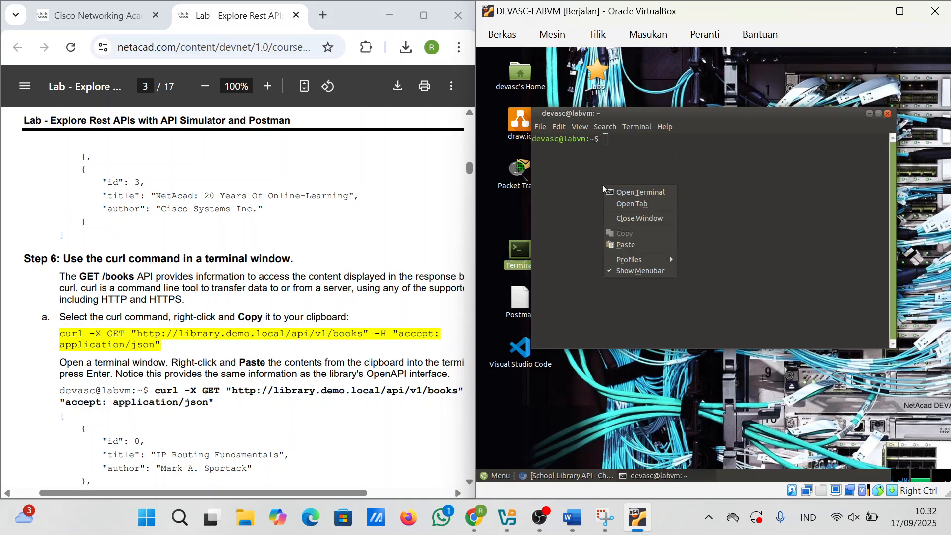
pyautogui.click(640, 244)
pyautogui.press('Return')
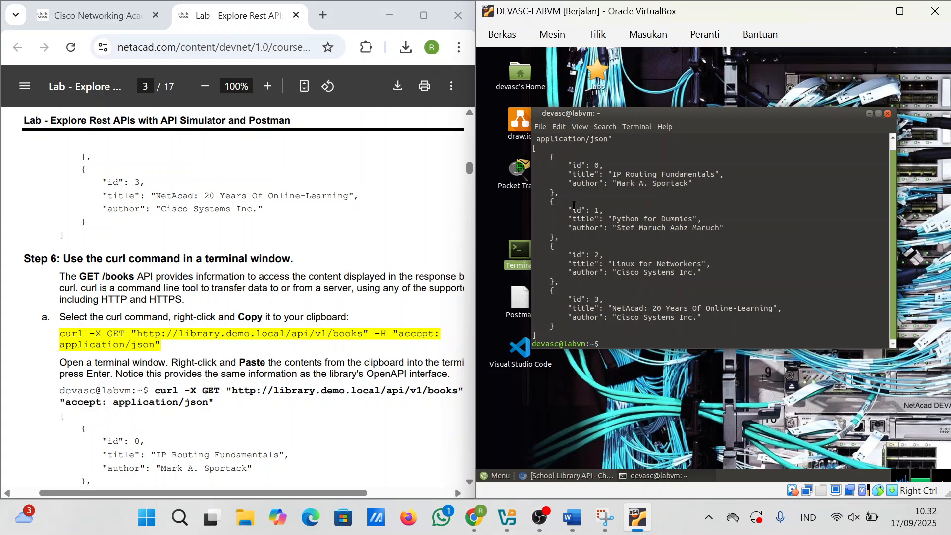
pyautogui.scroll(1, 630, 290)
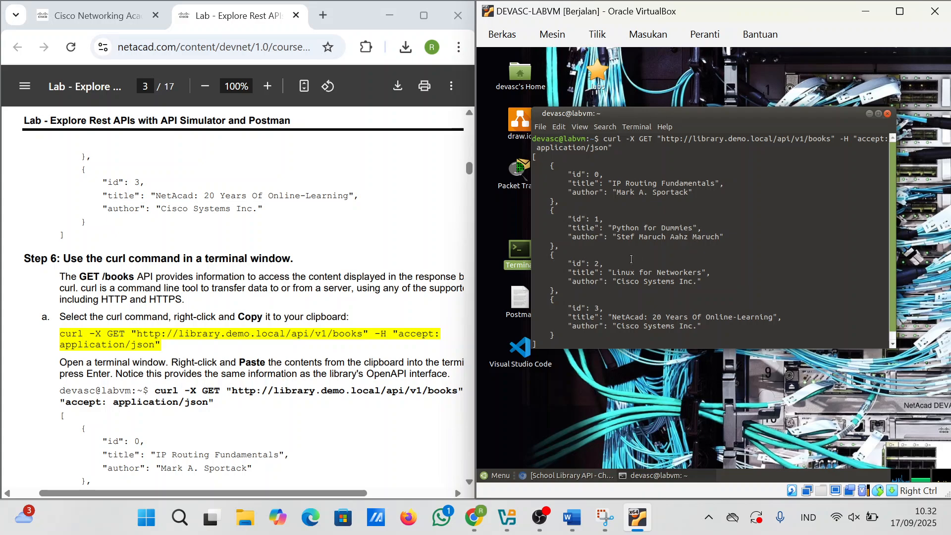
pyautogui.scroll(-1, 685, 299)
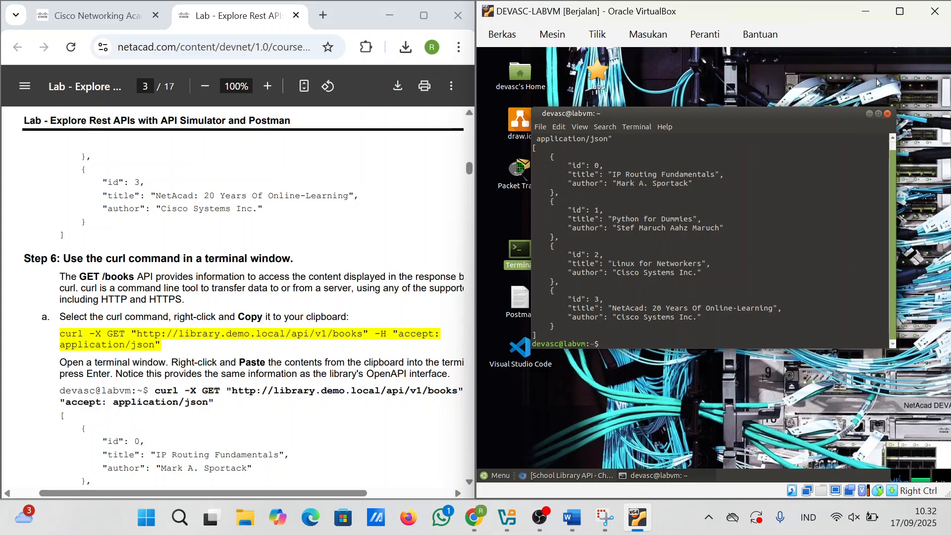
pyautogui.click(869, 114)
# Step: Relaunch Chromium, go to library.demo.local and open its API docs
pyautogui.click(595, 227)
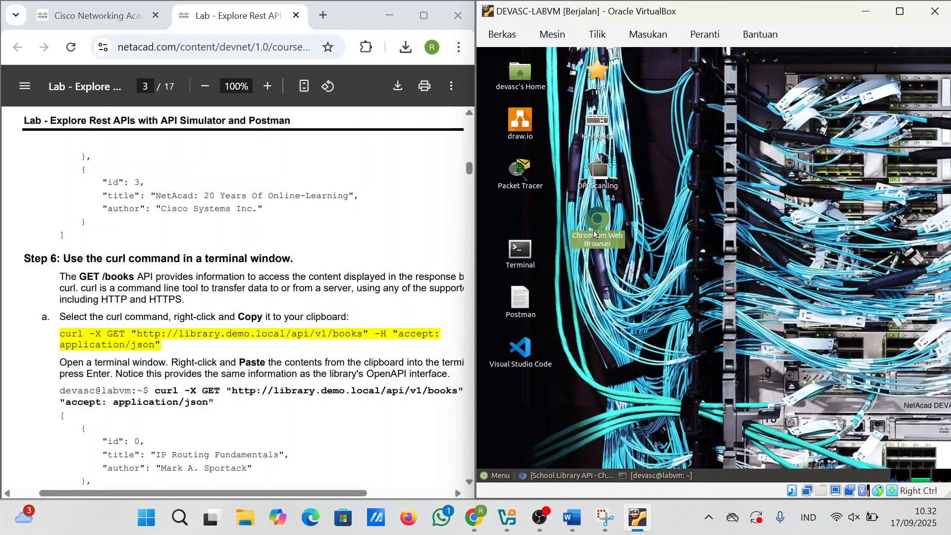
pyautogui.doubleClick(598, 216)
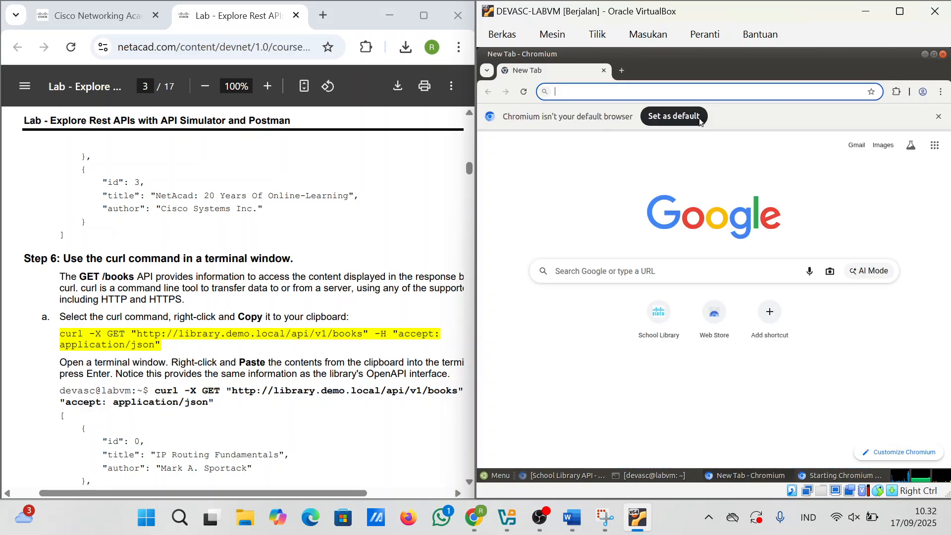
pyautogui.write('h')
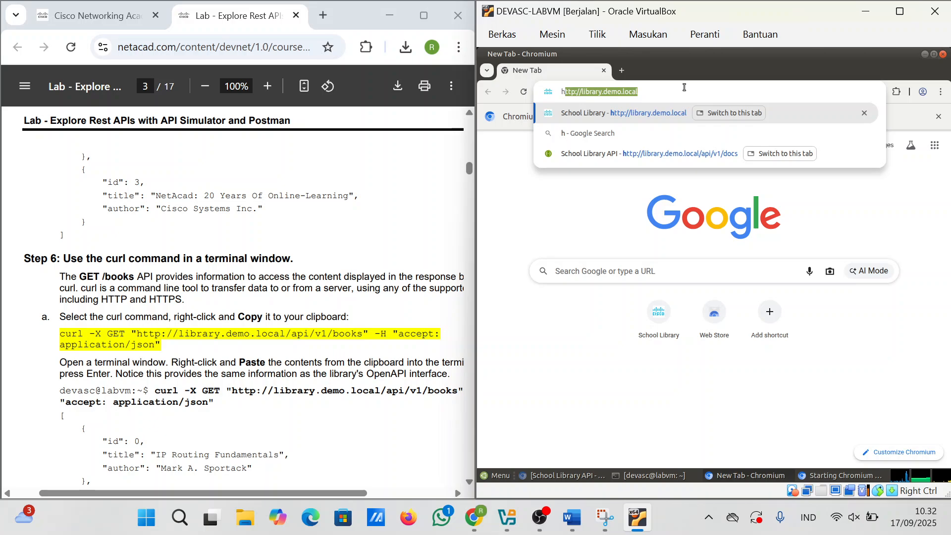
pyautogui.press('Return')
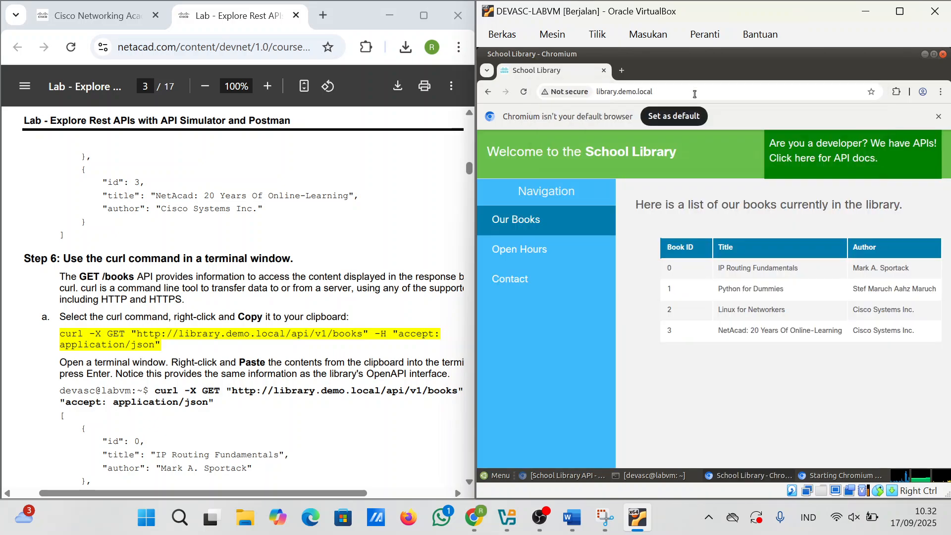
pyautogui.click(801, 166)
# Step: Expand the GET /books operation to show its parameters
pyautogui.scroll(-2, 589, 276)
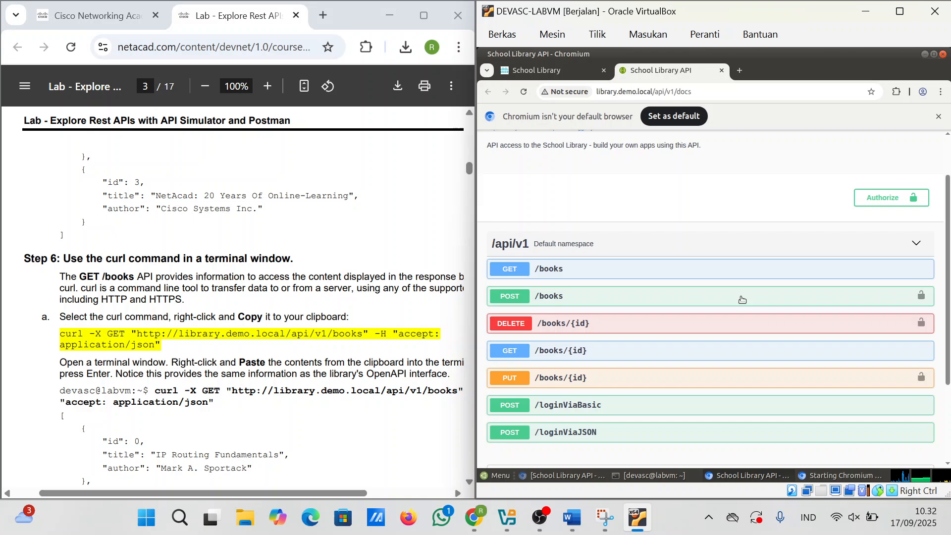
pyautogui.click(590, 277)
pyautogui.scroll(-2, 574, 317)
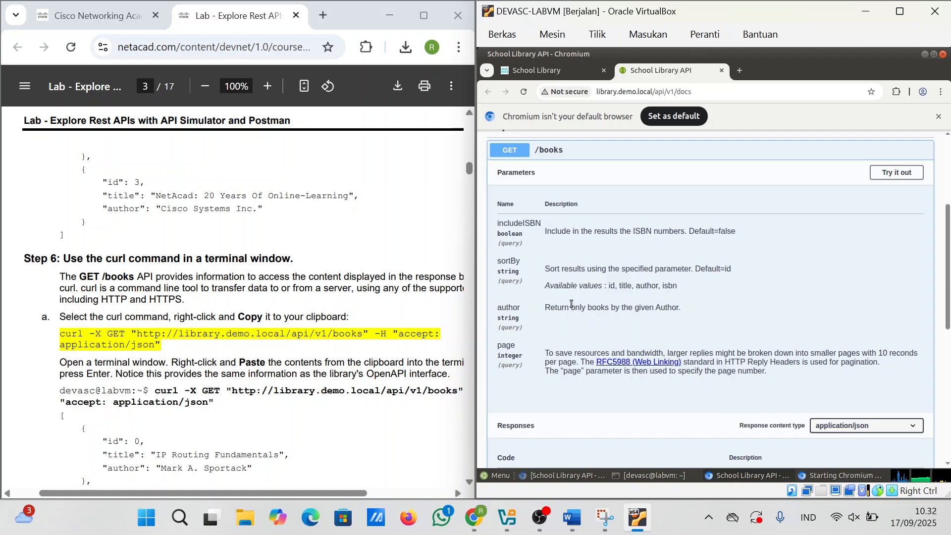
pyautogui.scroll(-2, 571, 304)
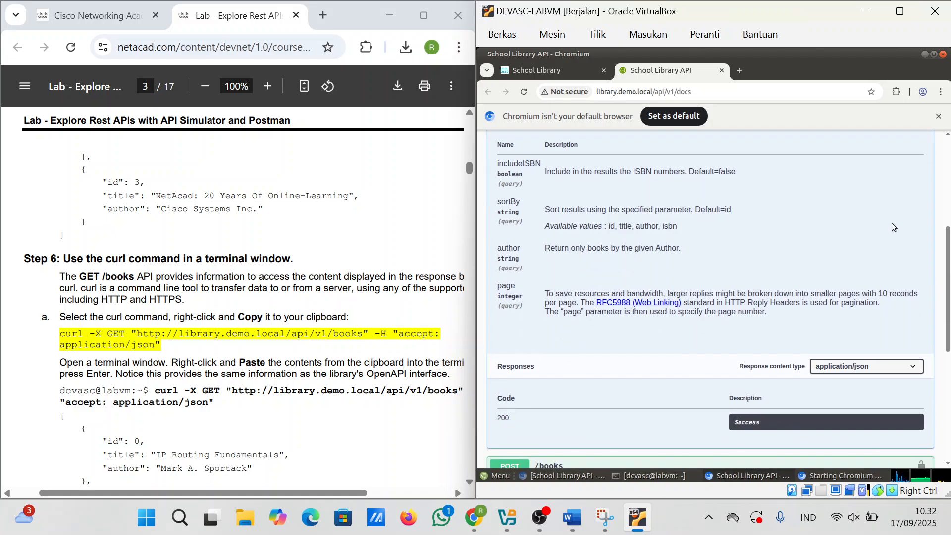
pyautogui.scroll(2, 893, 227)
# Step: Execute GET /books with includeISBN set to true
pyautogui.click(894, 173)
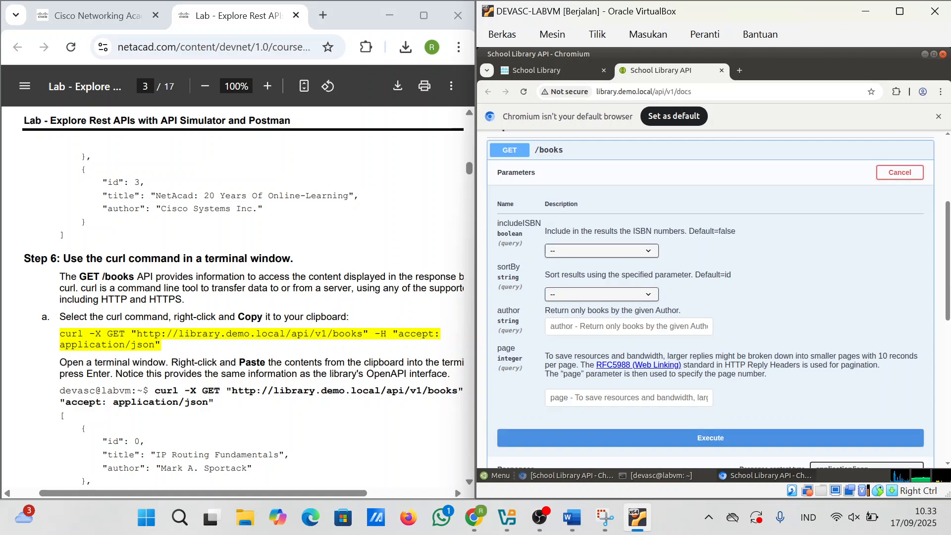
pyautogui.scroll(-10, 233, 298)
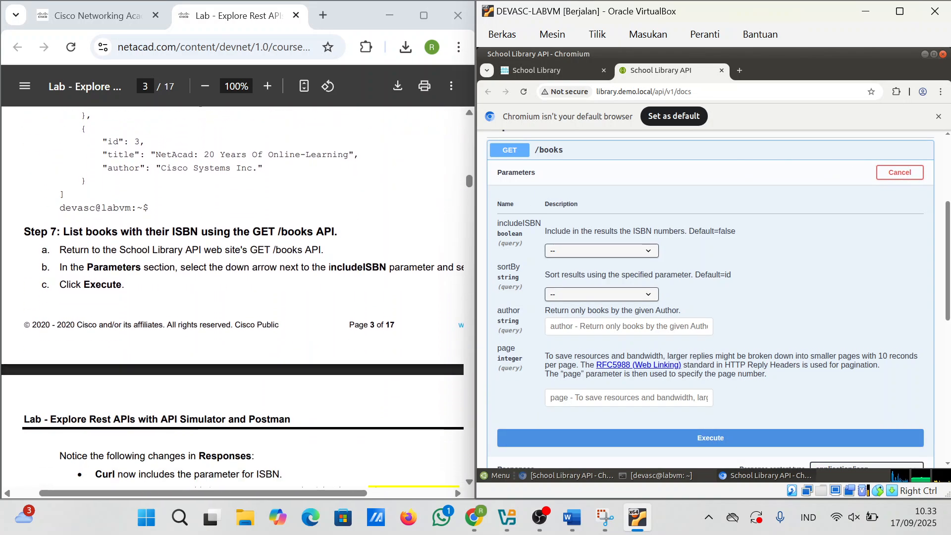
pyautogui.scroll(-1, 238, 297)
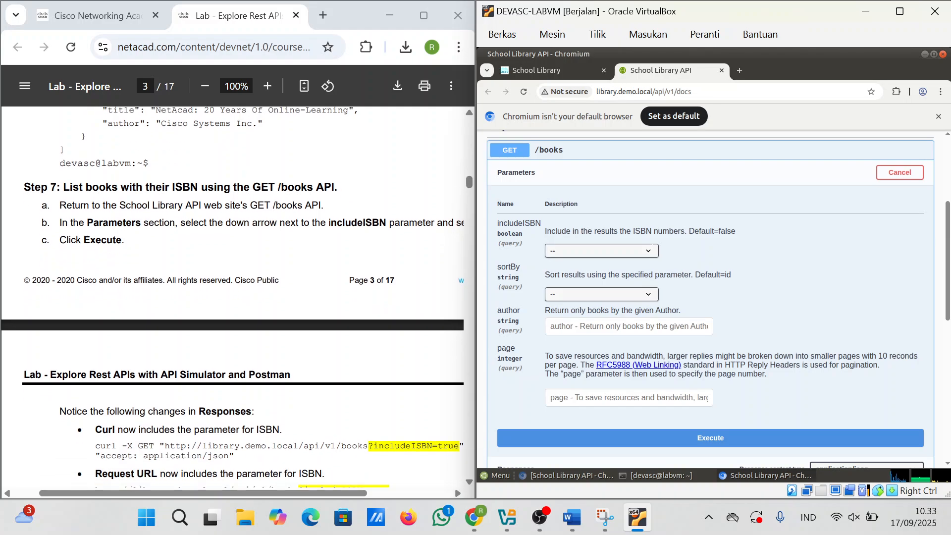
pyautogui.click(607, 251)
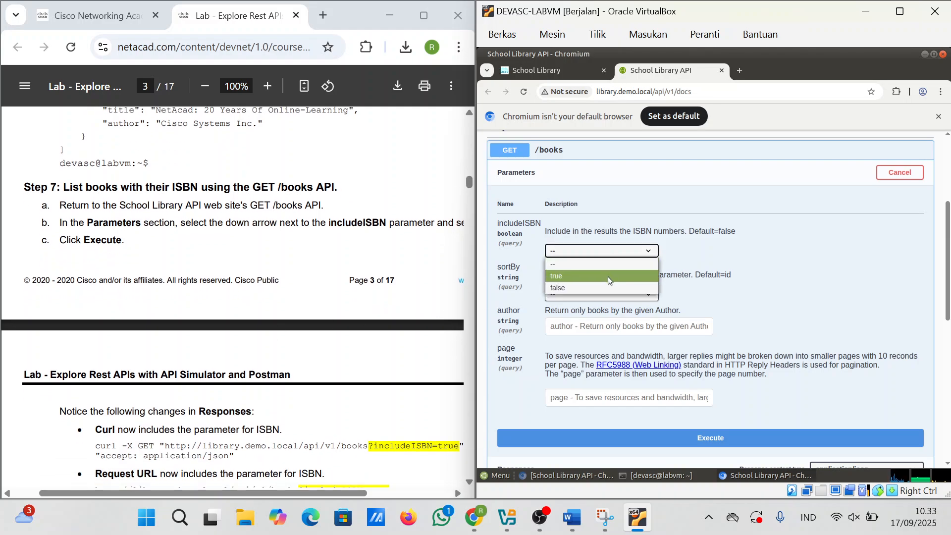
pyautogui.click(609, 277)
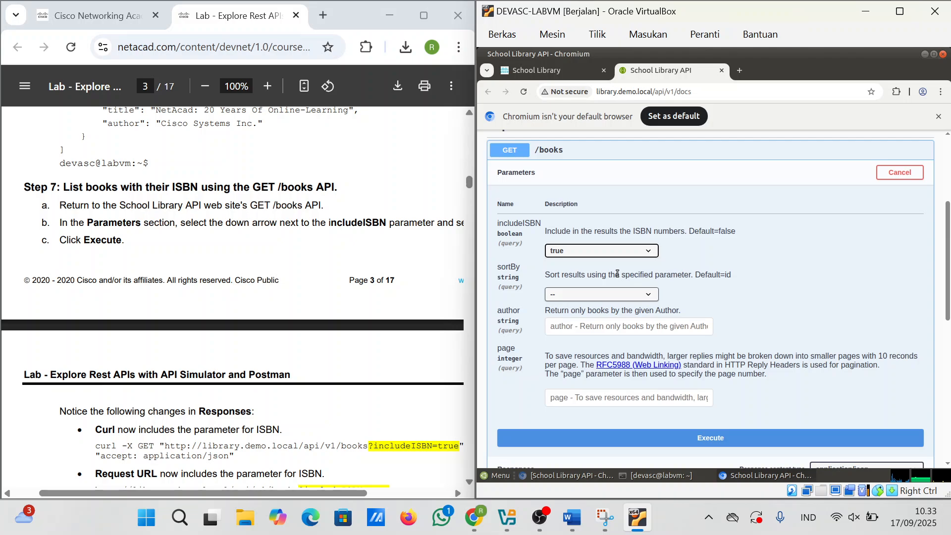
pyautogui.click(709, 436)
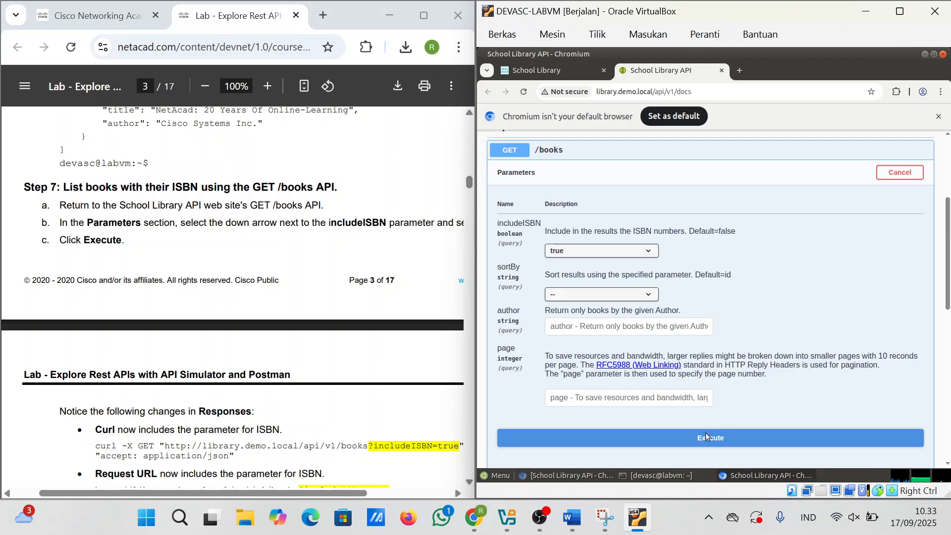
# Step: Select the includeISBN=true curl command in the Curl box
pyautogui.scroll(-6, 737, 350)
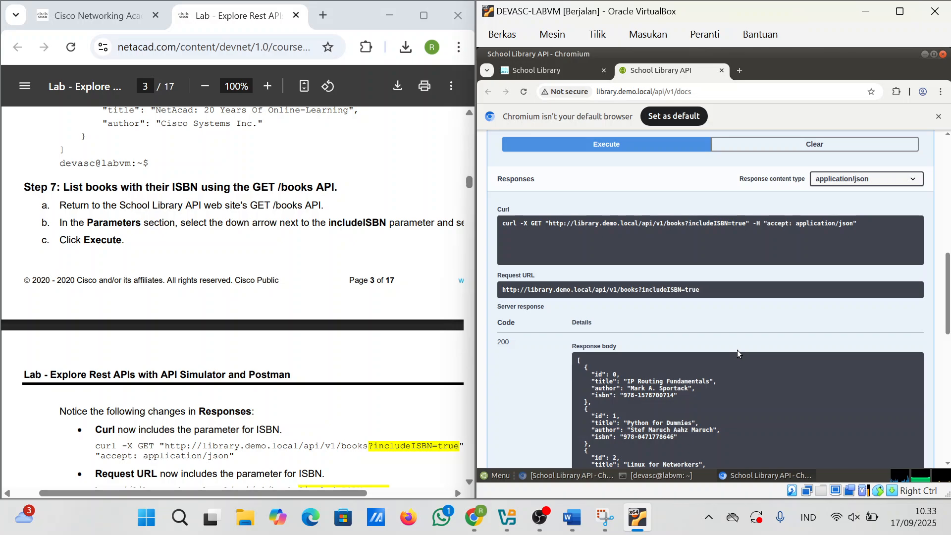
pyautogui.scroll(-3, 262, 379)
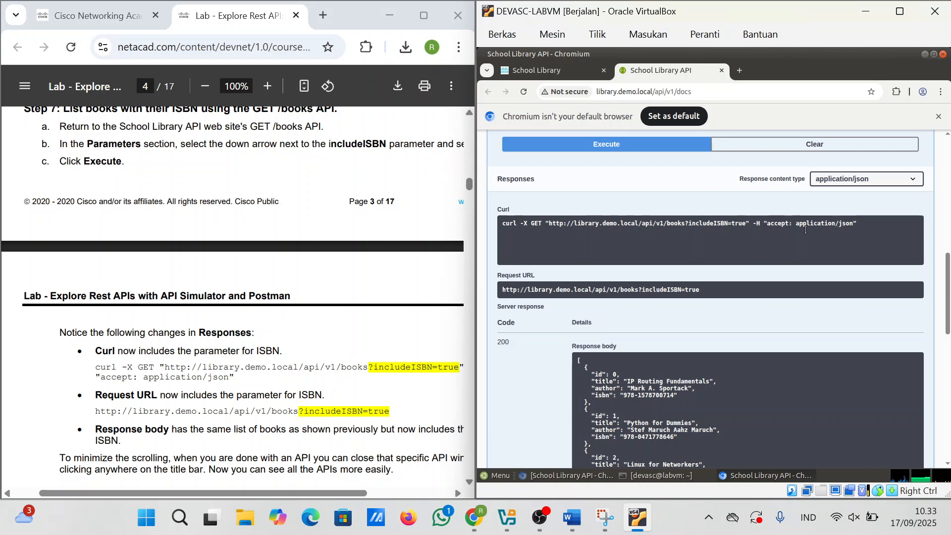
pyautogui.tripleClick(733, 230)
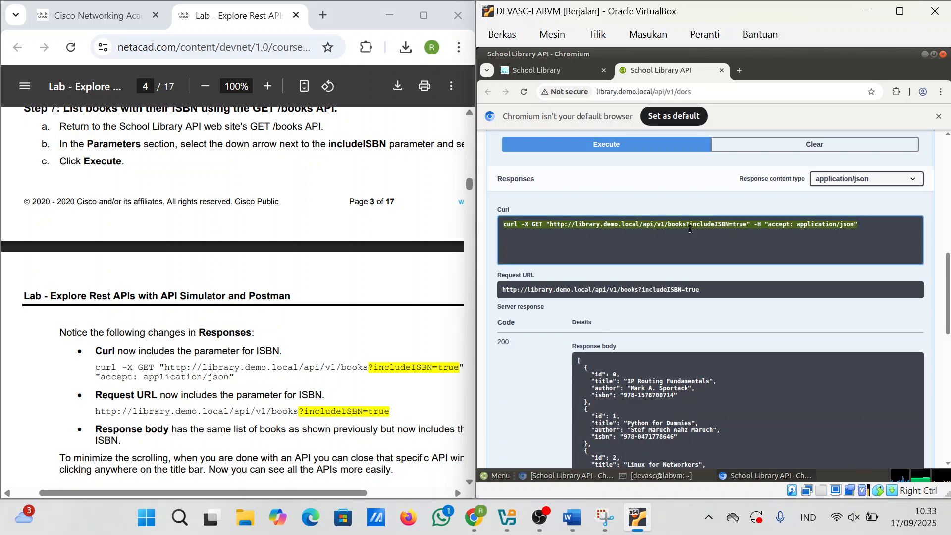
pyautogui.click(734, 228)
pyautogui.scroll(-3, 734, 229)
pyautogui.scroll(4, 733, 228)
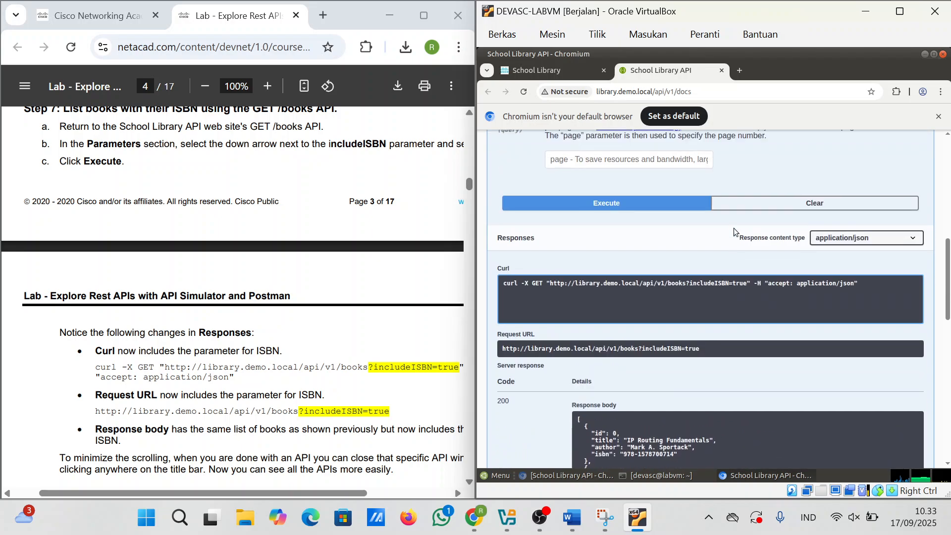
pyautogui.moveTo(861, 284); pyautogui.dragTo(501, 285)
pyautogui.press('super+c')
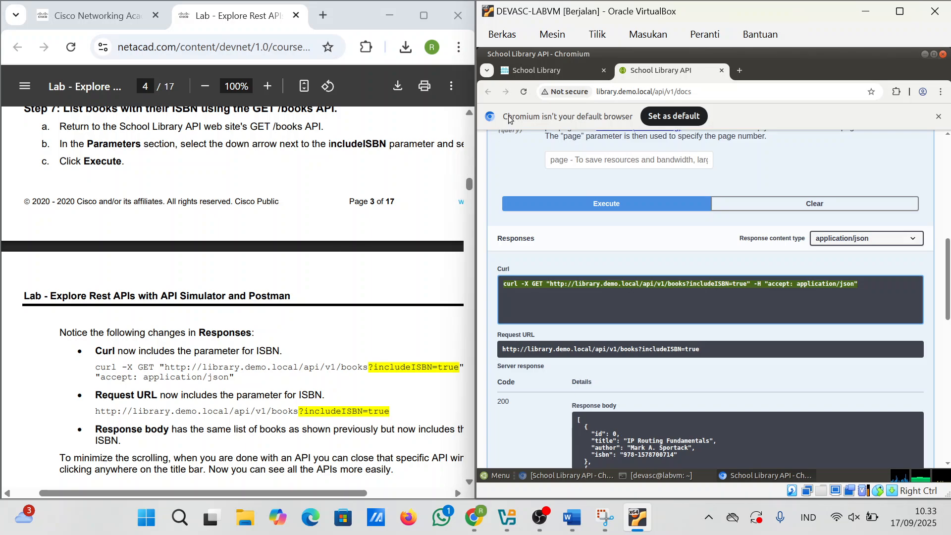
# Step: Paste and run the includeISBN=true curl command in a new Terminal, listing four books with ISBNs
pyautogui.click(487, 71)
pyautogui.click(488, 71)
pyautogui.click(924, 54)
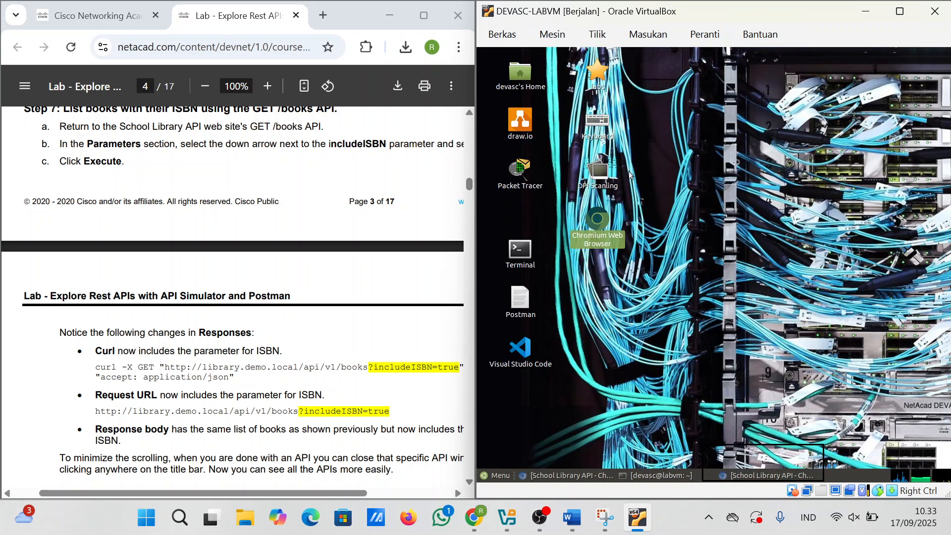
pyautogui.doubleClick(520, 250)
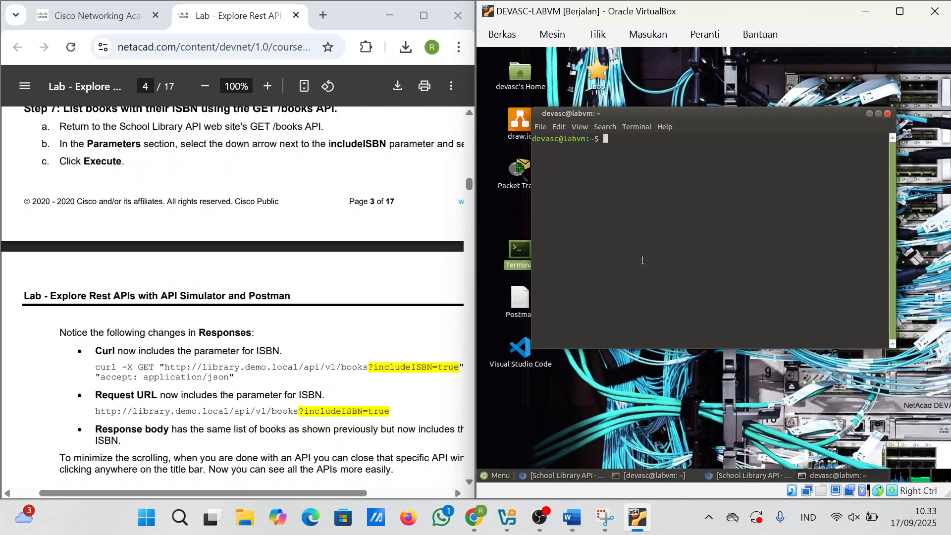
pyautogui.rightClick(643, 255)
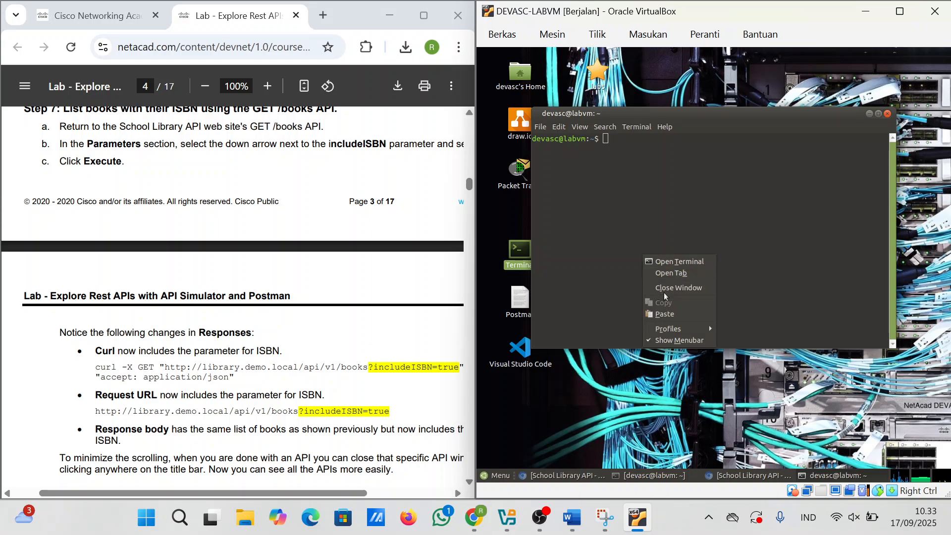
pyautogui.click(666, 312)
pyautogui.press('Return')
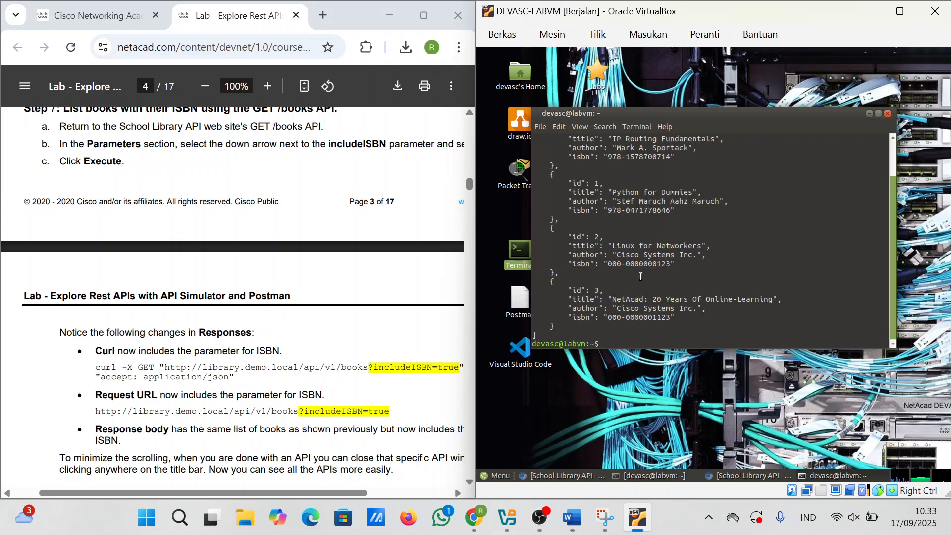
pyautogui.scroll(5, 640, 276)
pyautogui.scroll(-5, 640, 276)
pyautogui.scroll(-5, 202, 349)
pyautogui.scroll(1, 202, 349)
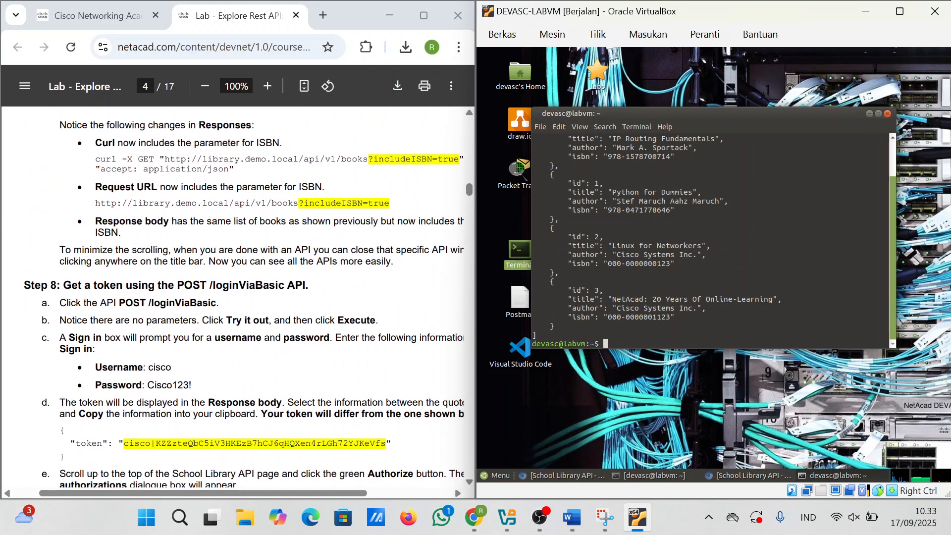
# Step: Close the terminal and reopen the School Library API docs at library.demo.local in Chromium
pyautogui.click(887, 113)
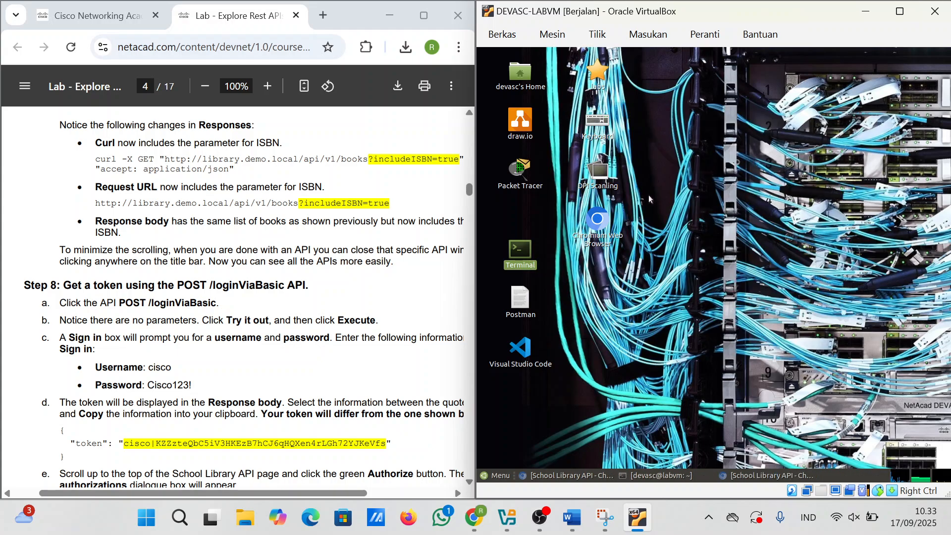
pyautogui.doubleClick(604, 220)
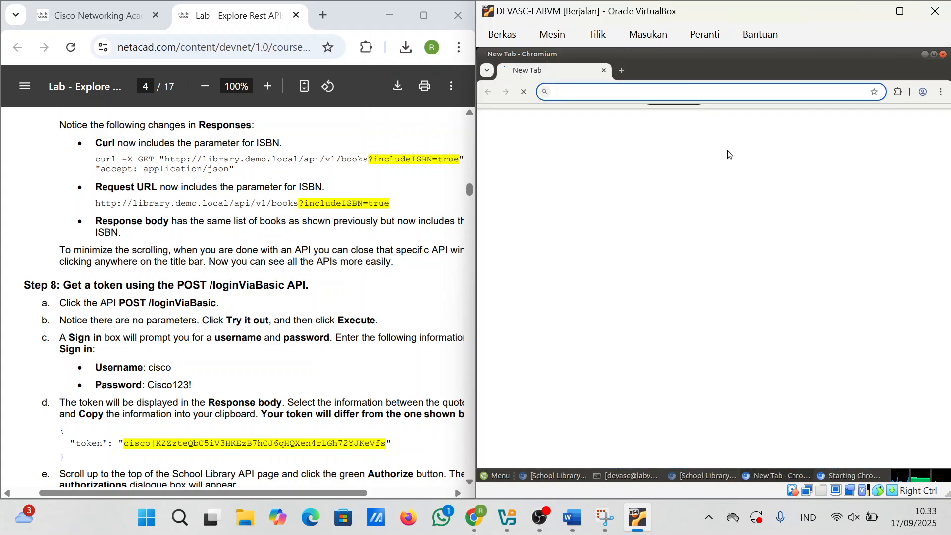
pyautogui.write('http://library.demo.local')
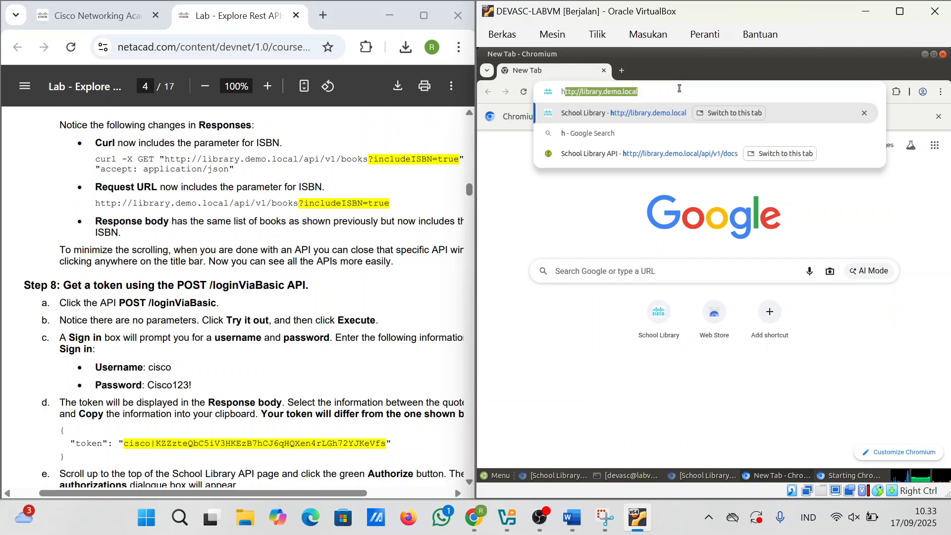
pyautogui.press('Return')
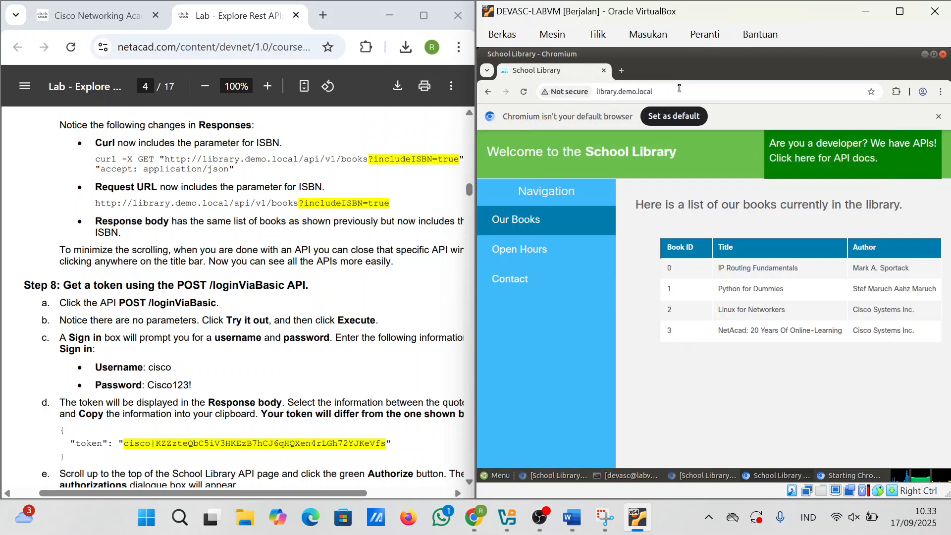
pyautogui.click(804, 158)
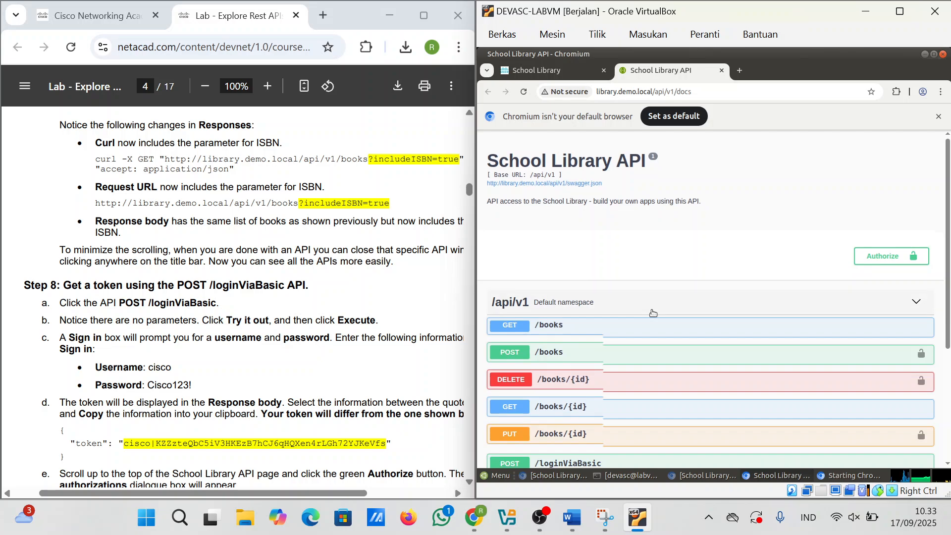
# Step: Expand GET /books, enable Try it out and set includeISBN to true
pyautogui.scroll(-2, 566, 285)
pyautogui.click(555, 270)
pyautogui.scroll(-5, 555, 272)
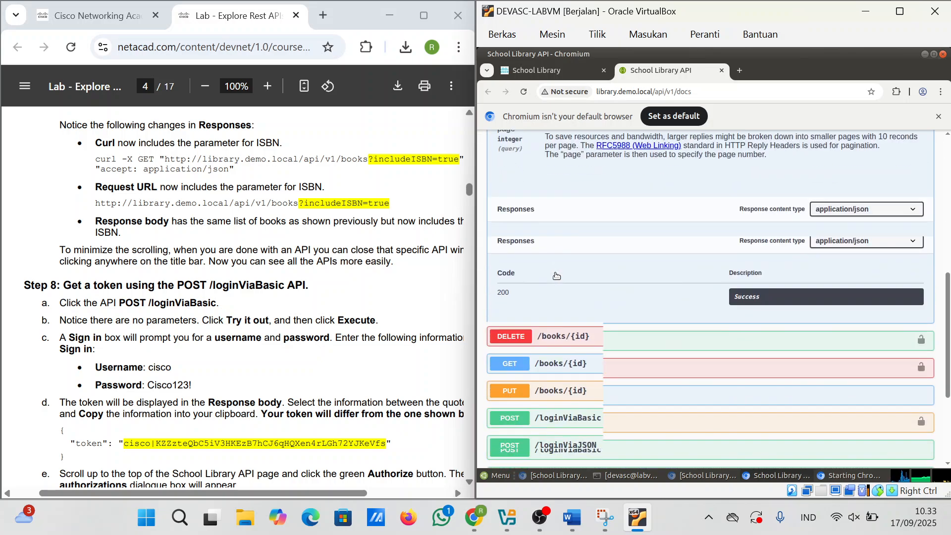
pyautogui.scroll(1, 555, 273)
pyautogui.scroll(4, 554, 272)
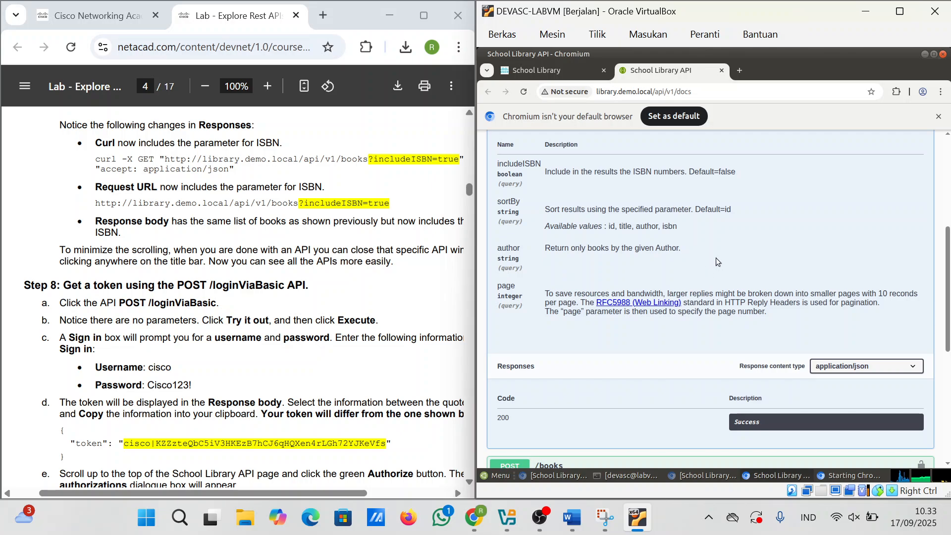
pyautogui.scroll(3, 724, 284)
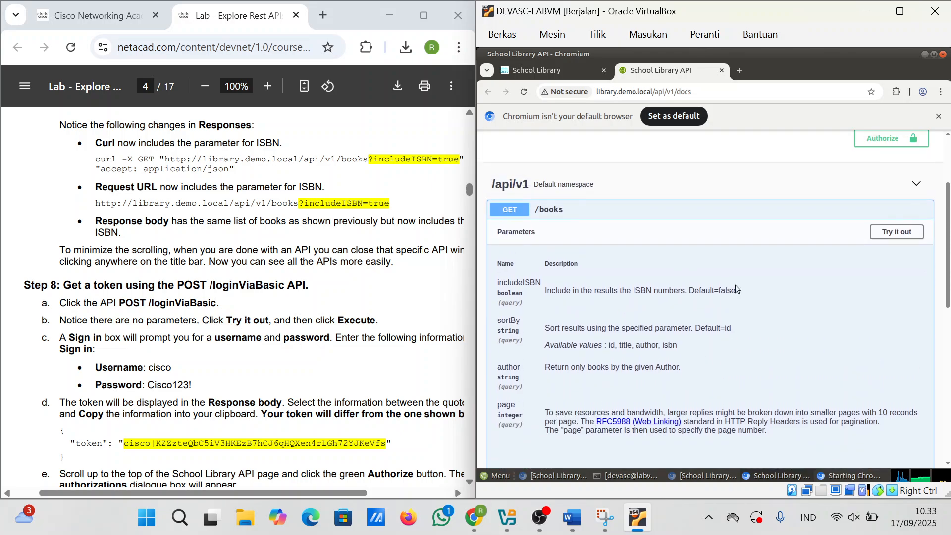
pyautogui.click(897, 232)
pyautogui.click(611, 311)
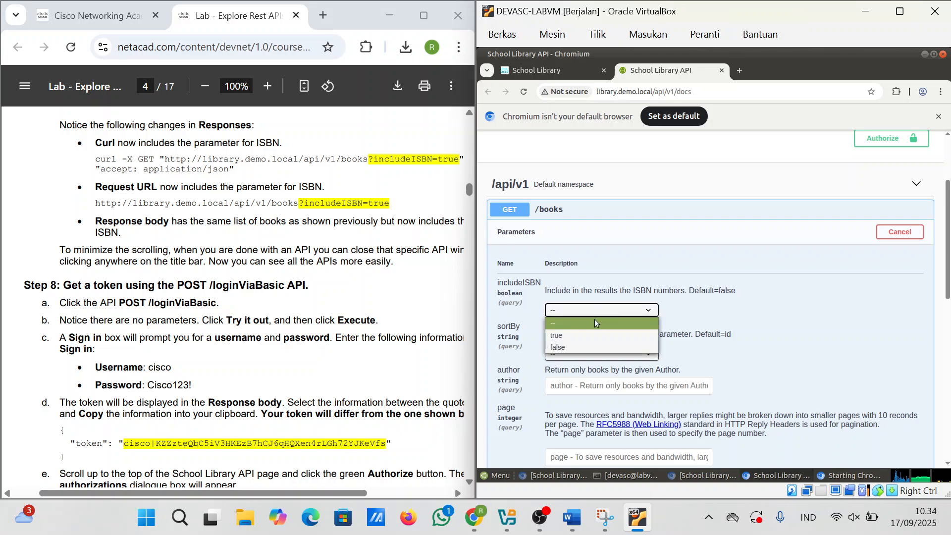
pyautogui.click(589, 332)
# Step: Execute GET /books with ISBNs and scroll through the code 200 response
pyautogui.scroll(-5, 724, 374)
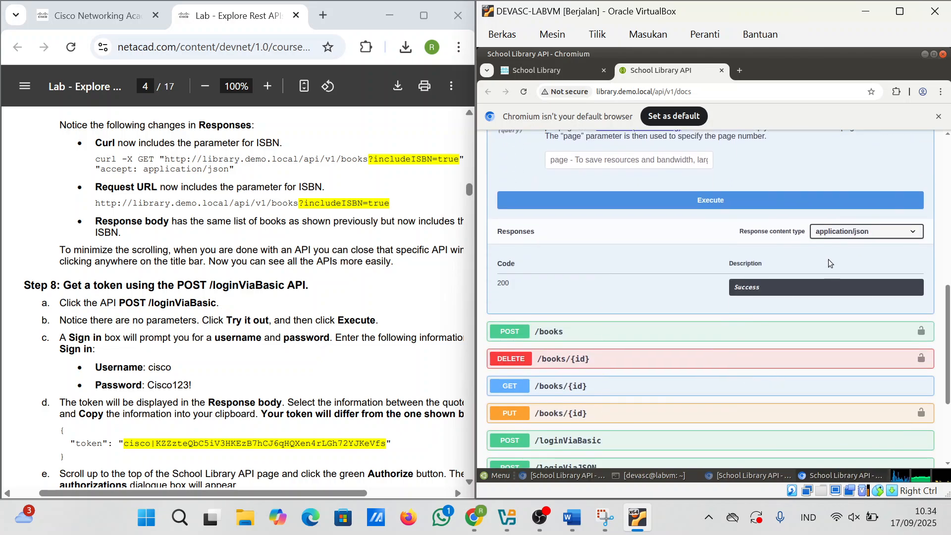
pyautogui.click(704, 200)
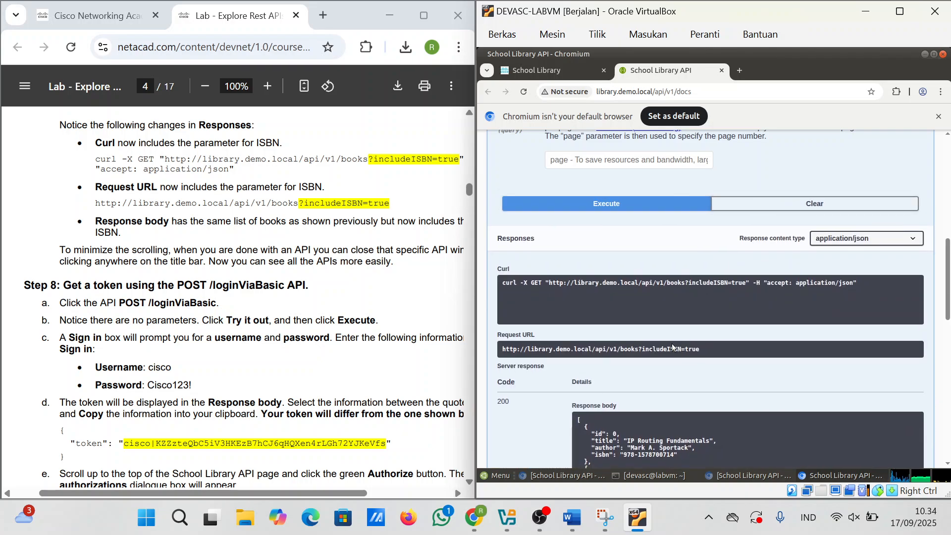
pyautogui.scroll(-4, 671, 343)
pyautogui.scroll(-2, 672, 343)
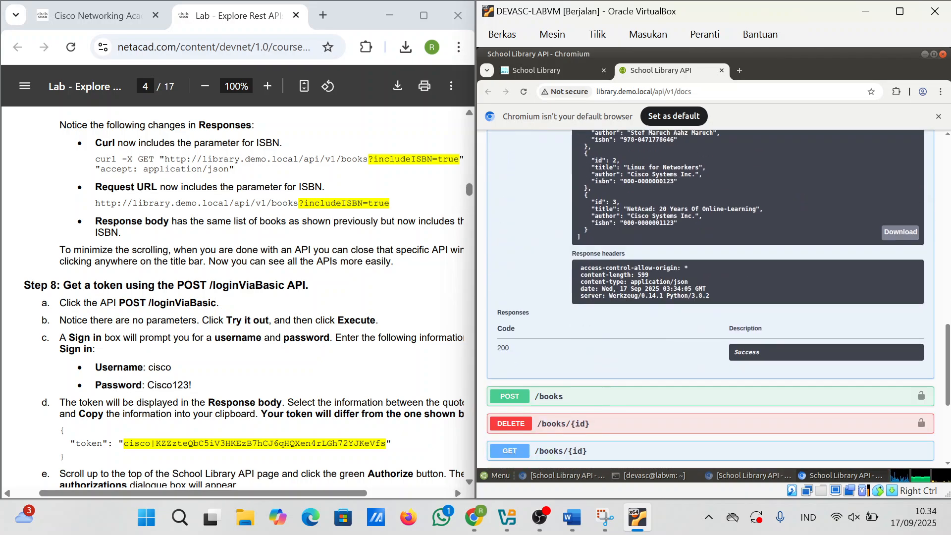
pyautogui.scroll(-3, 243, 297)
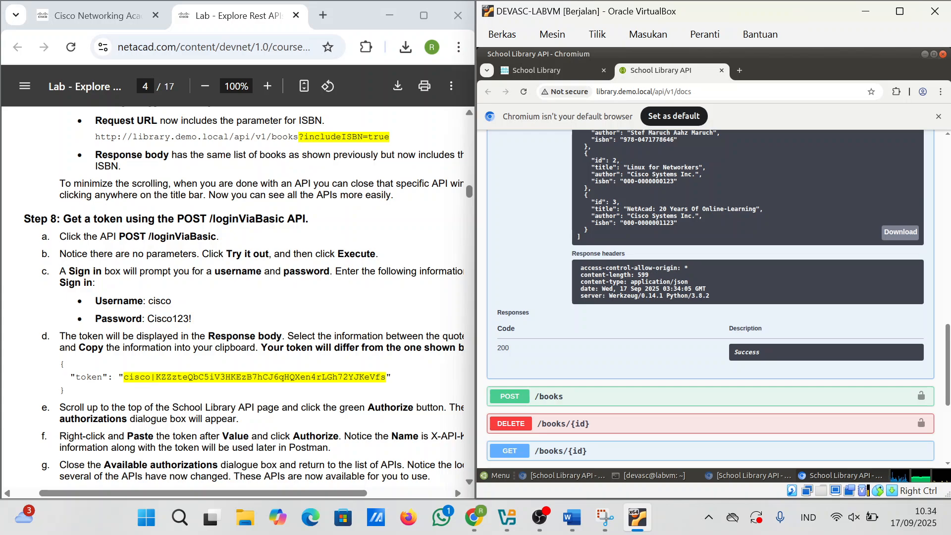
pyautogui.scroll(-2, 243, 297)
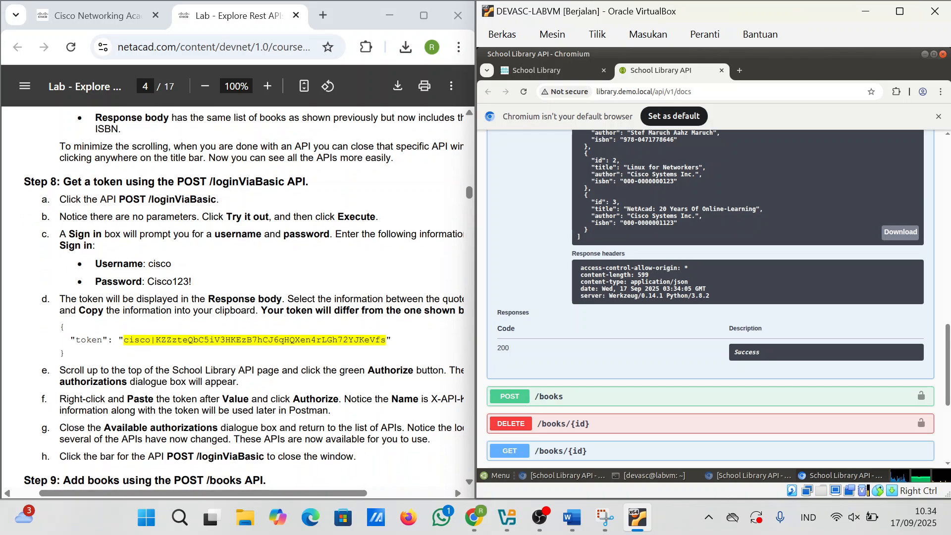
pyautogui.scroll(-4, 568, 316)
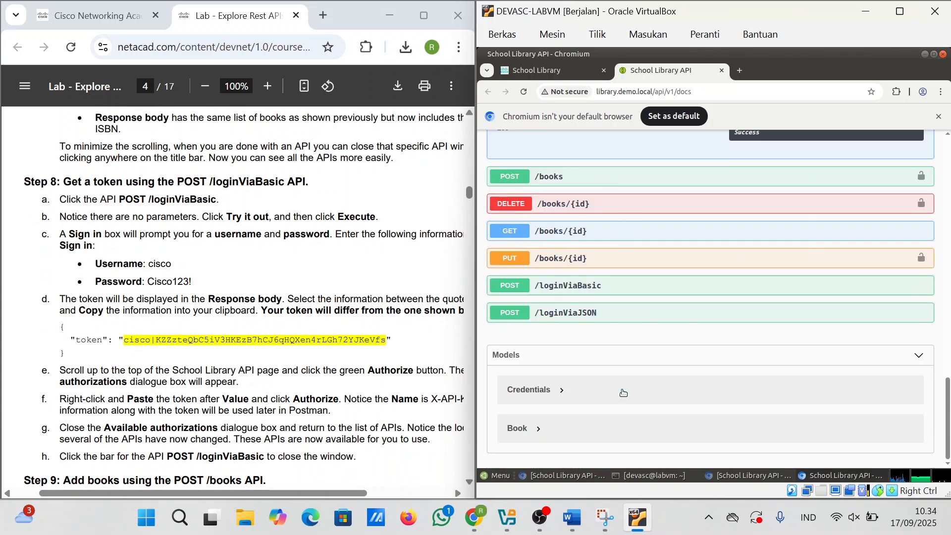
# Step: Expand POST /loginViaBasic and sign in with the lab username and password
pyautogui.click(564, 293)
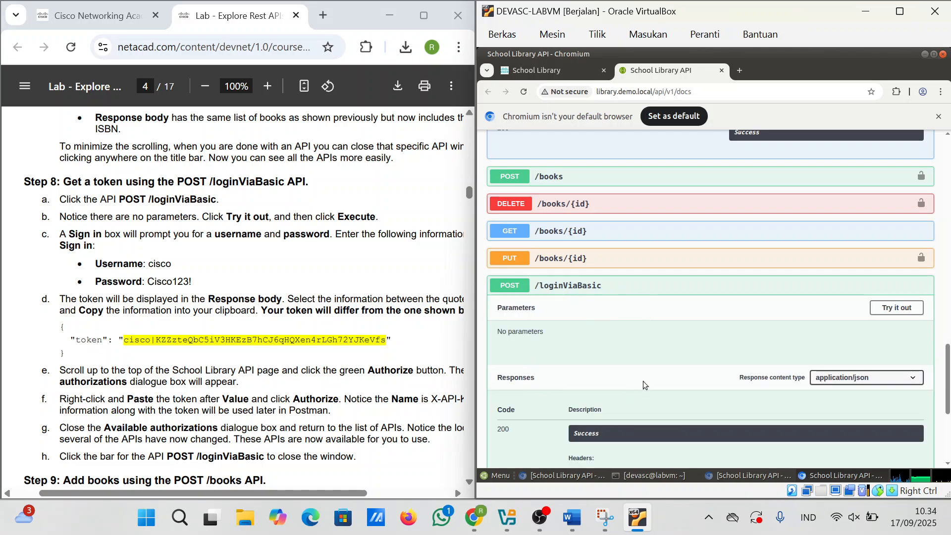
pyautogui.scroll(-3, 644, 384)
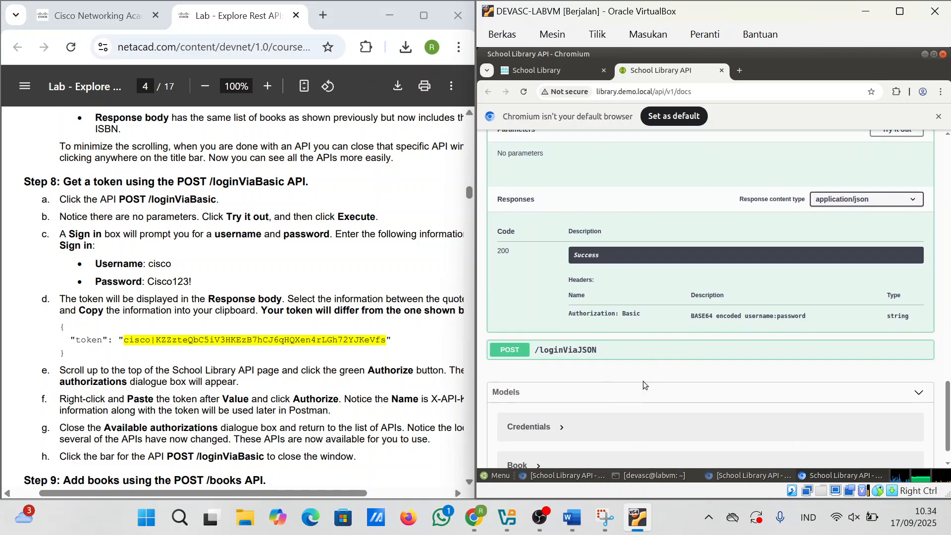
pyautogui.click(898, 132)
pyautogui.click(721, 192)
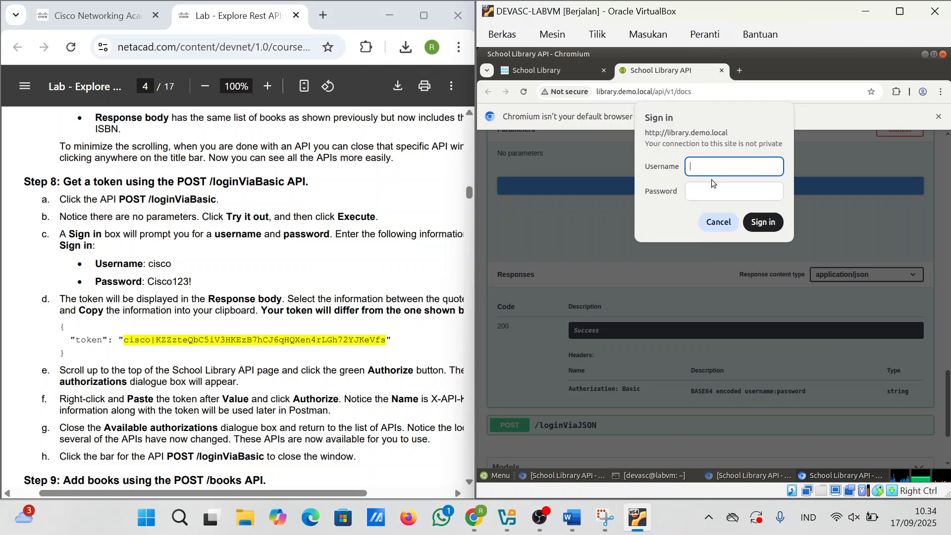
pyautogui.write('cisco')
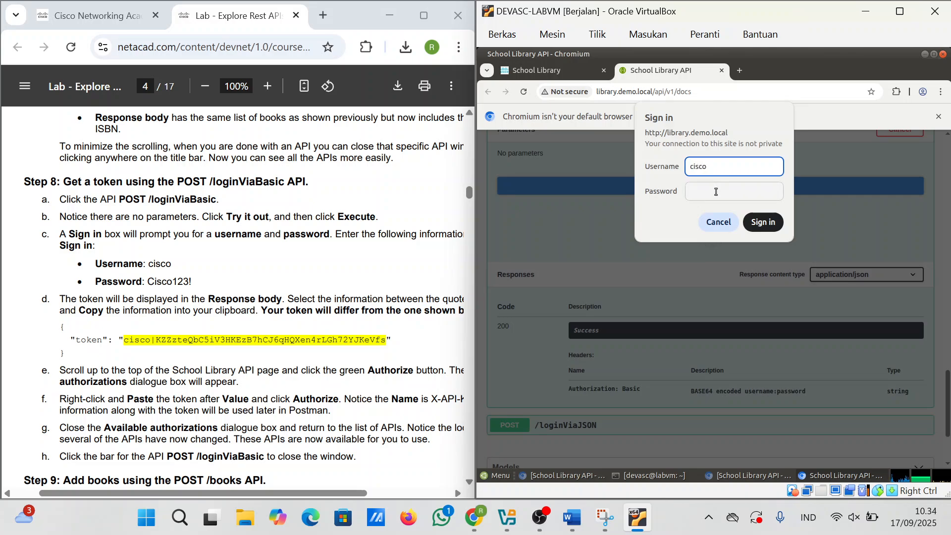
pyautogui.click(716, 194)
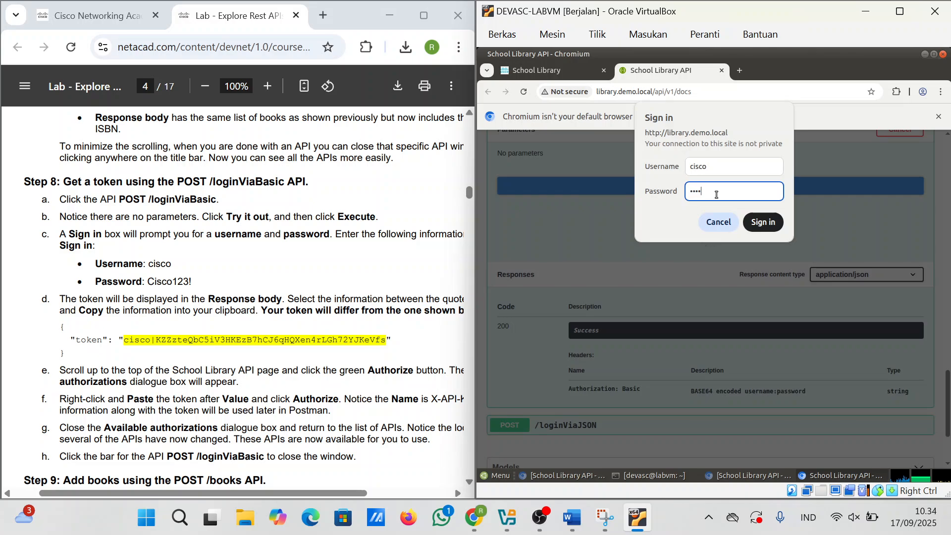
pyautogui.write('Cisco12')
pyautogui.click(765, 223)
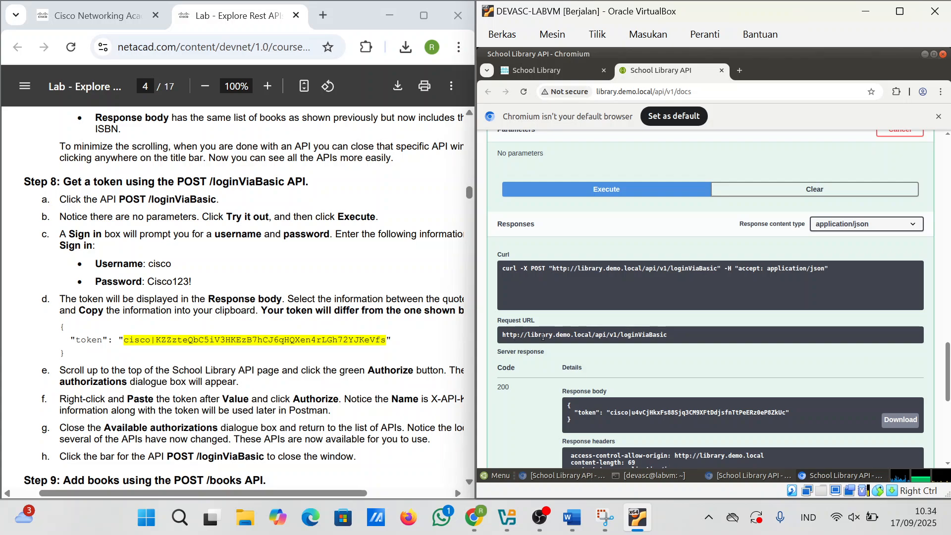
# Step: Select and copy the login token from the response body
pyautogui.scroll(-3, 719, 351)
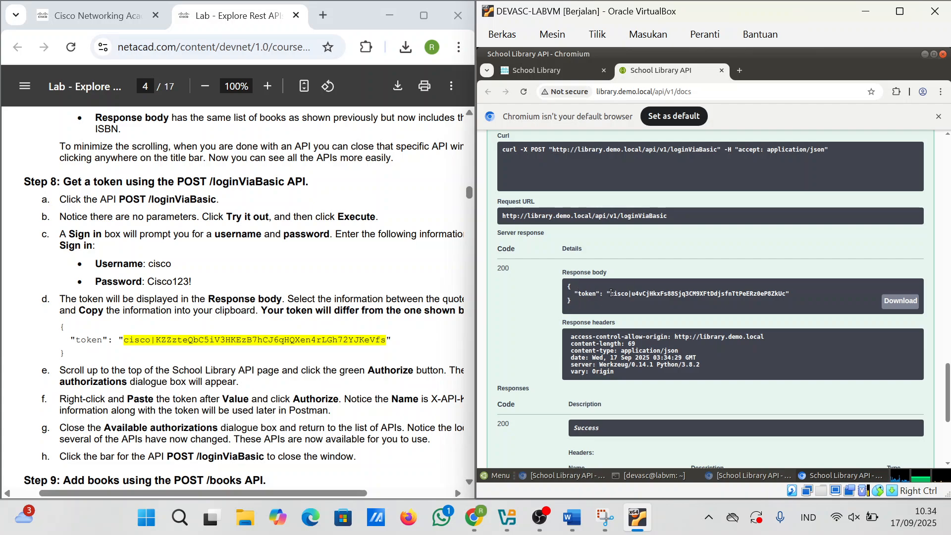
pyautogui.moveTo(610, 292); pyautogui.dragTo(785, 293)
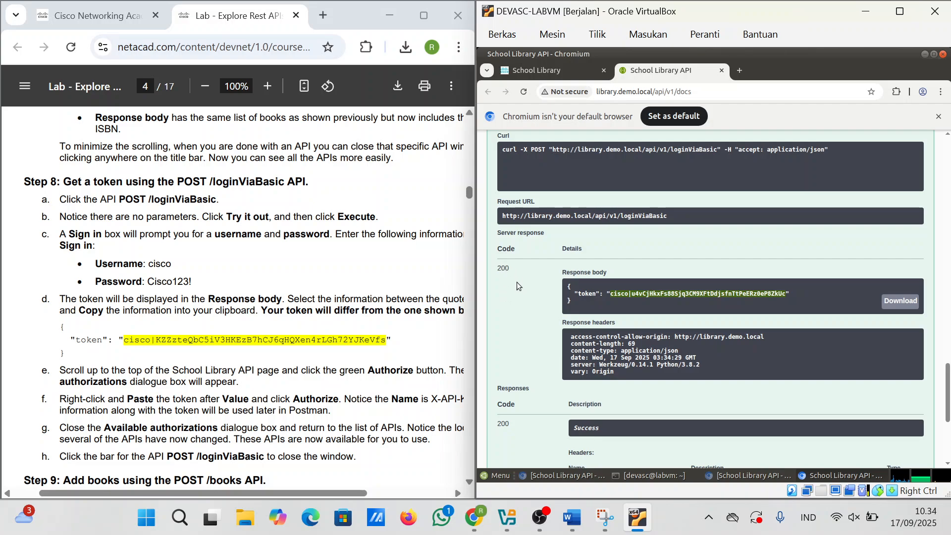
pyautogui.scroll(-2, 605, 388)
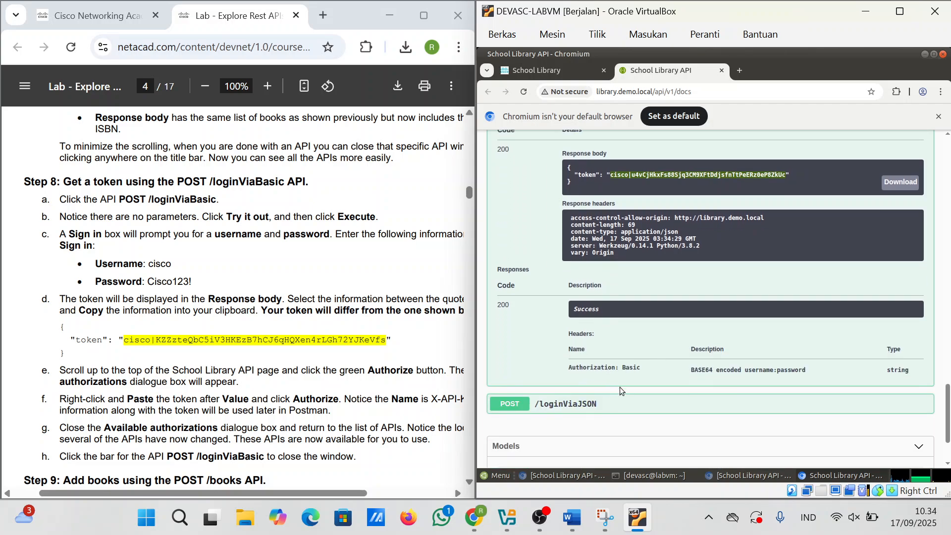
pyautogui.scroll(20, 675, 385)
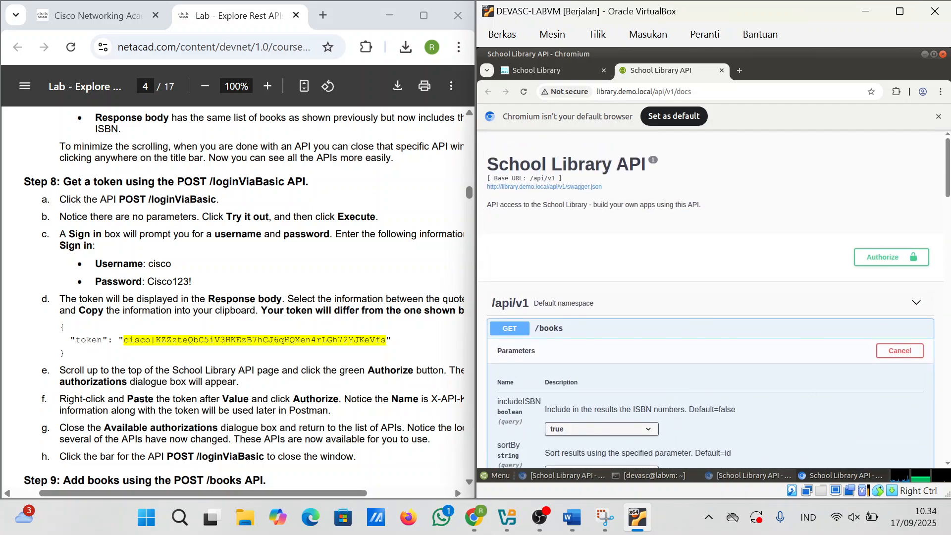
# Step: Paste the copied token as the X-API-KEY value and authorize it
pyautogui.scroll(-3, 237, 297)
pyautogui.scroll(-3, 244, 297)
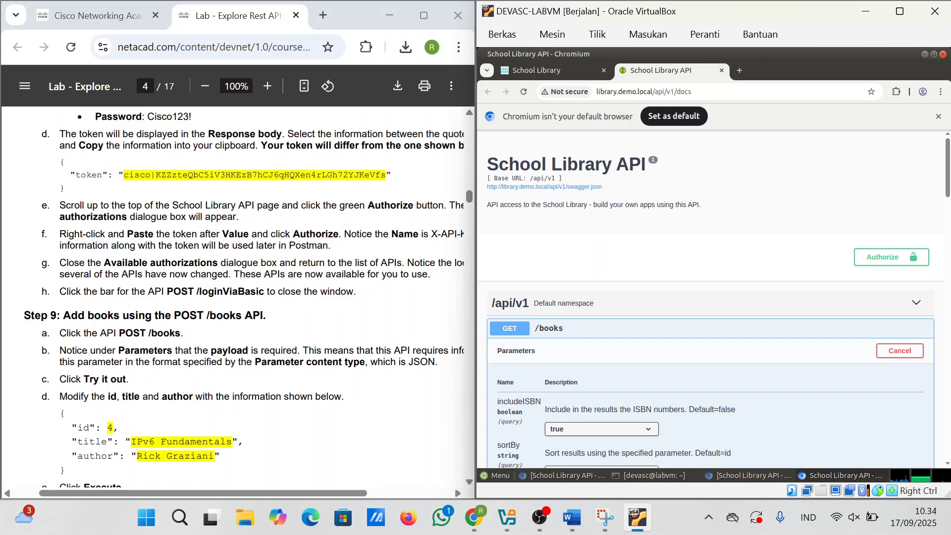
pyautogui.scroll(1, 236, 297)
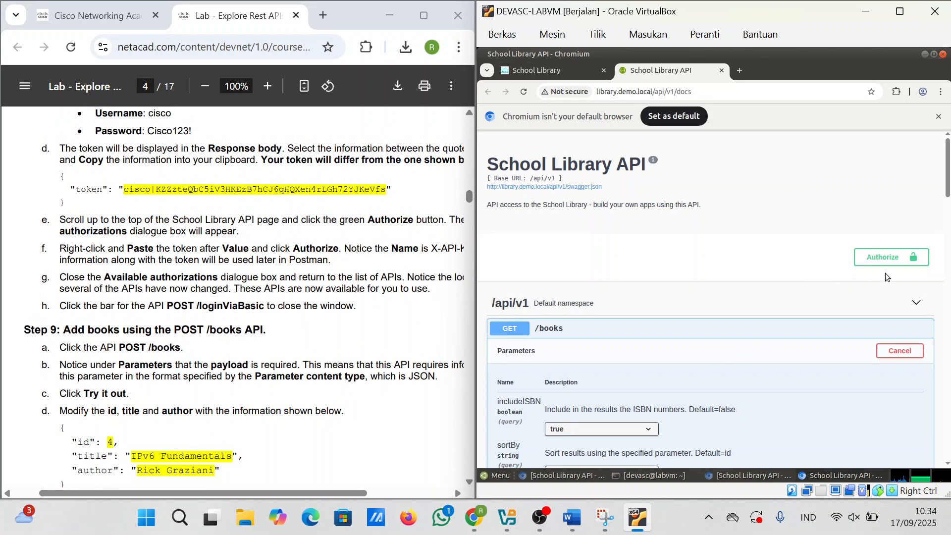
pyautogui.click(893, 258)
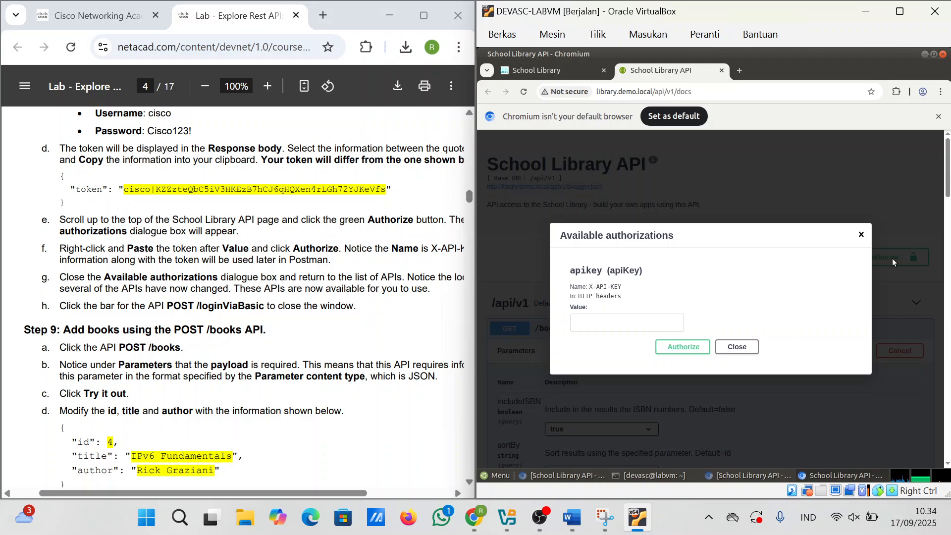
pyautogui.click(621, 325)
pyautogui.hotkey('ctrl', 'v')
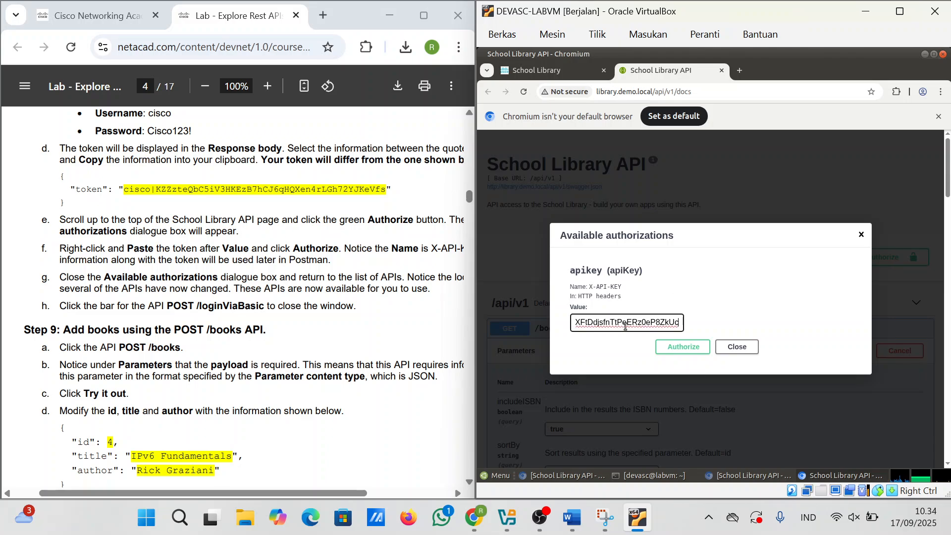
pyautogui.click(675, 346)
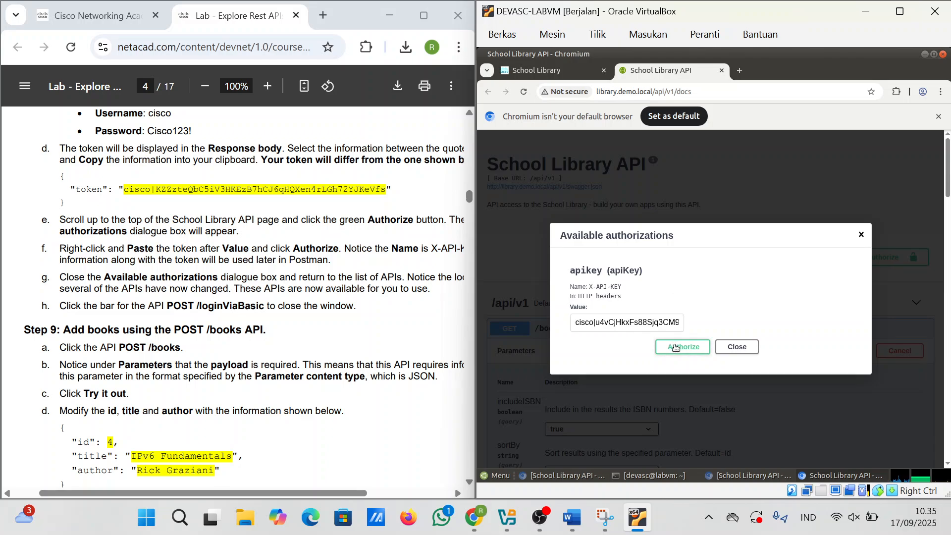
# Step: Close the authorizations dialog, expand POST /books and make its example payload editable
pyautogui.click(735, 350)
pyautogui.scroll(-5, 735, 350)
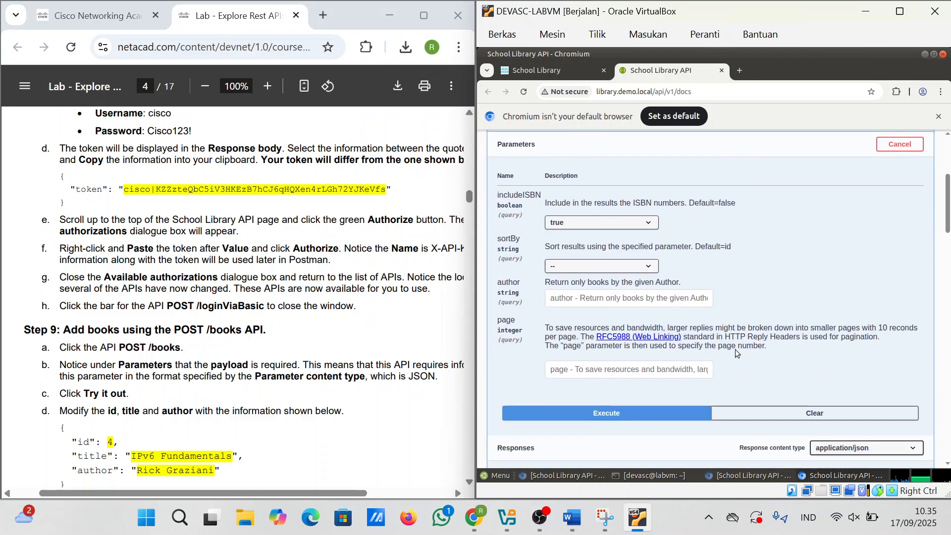
pyautogui.scroll(-15, 735, 349)
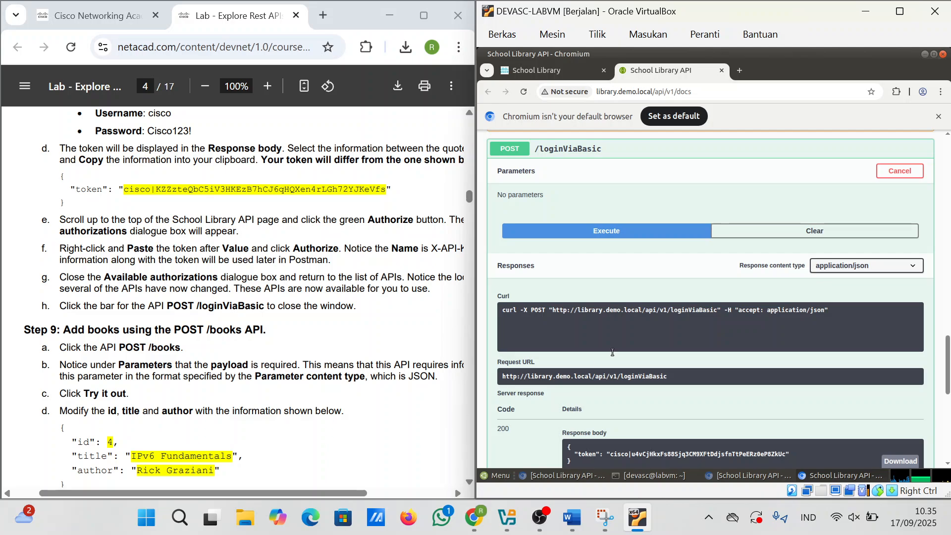
pyautogui.scroll(-1, 612, 352)
pyautogui.scroll(10, 584, 322)
pyautogui.scroll(-5, 548, 292)
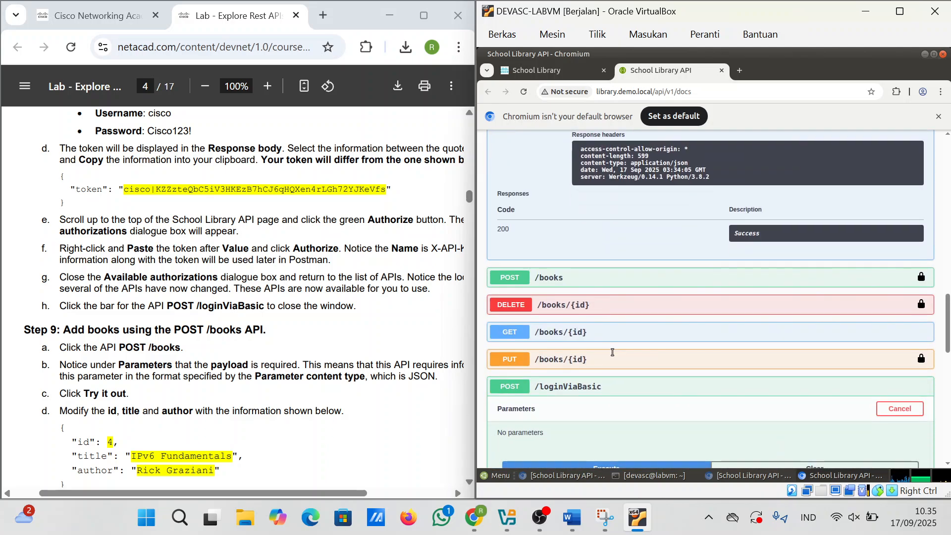
pyautogui.click(547, 287)
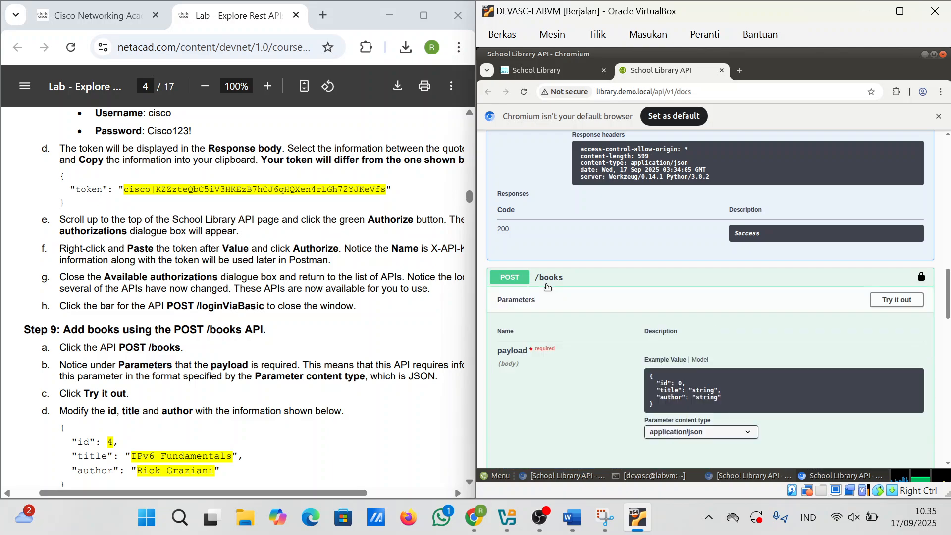
pyautogui.scroll(-2, 745, 356)
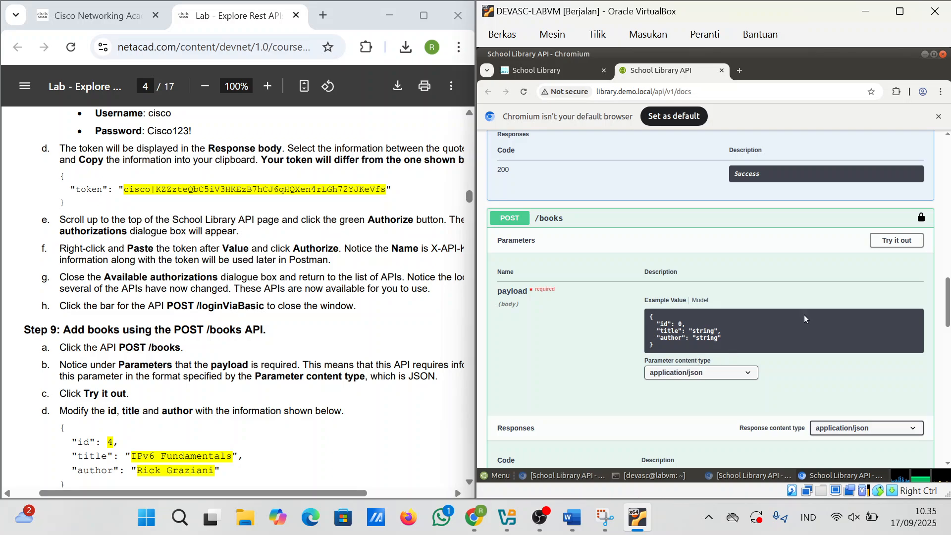
pyautogui.click(886, 241)
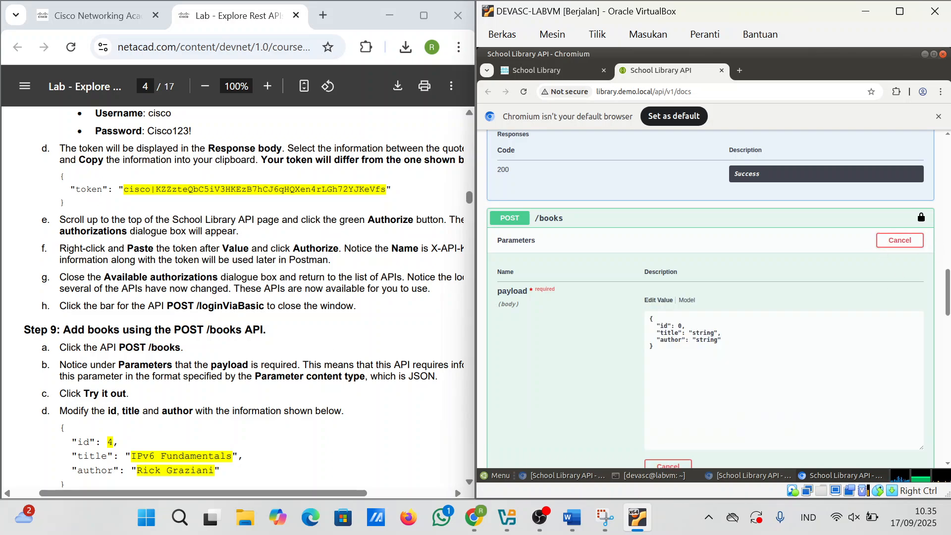
pyautogui.scroll(-3, 446, 396)
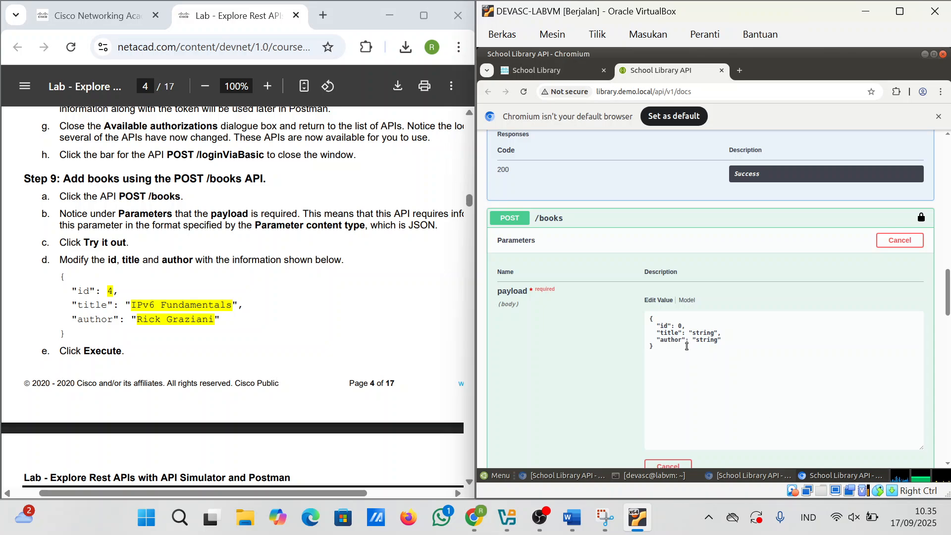
# Step: Set the payload to id 4, title 'IPv6 Fundamentals' and the author's name
pyautogui.click(684, 327)
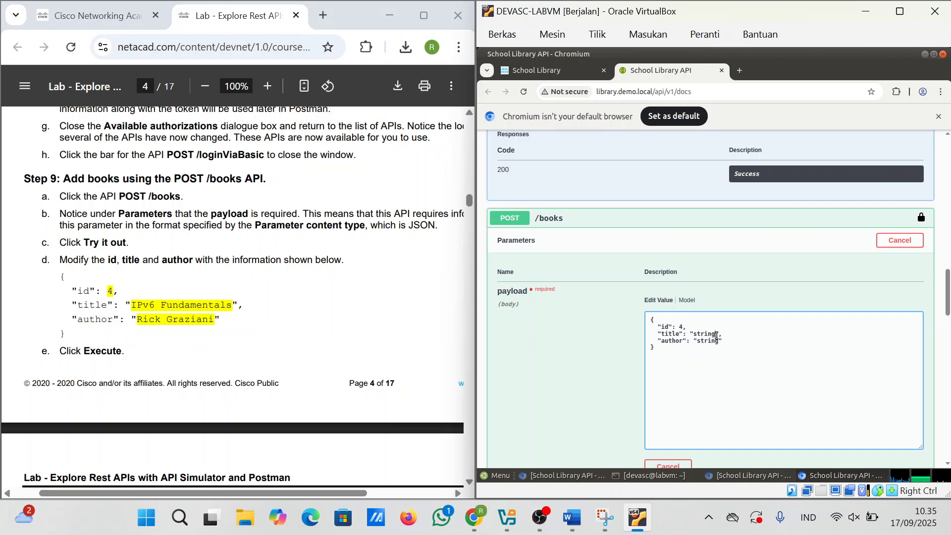
pyautogui.moveTo(715, 336); pyautogui.dragTo(696, 334)
pyautogui.write('I')
pyautogui.press('BackSpace')
pyautogui.write('v6 Fundamentals')
pyautogui.moveTo(719, 341); pyautogui.dragTo(698, 341)
pyautogui.write('Rick Grazian')
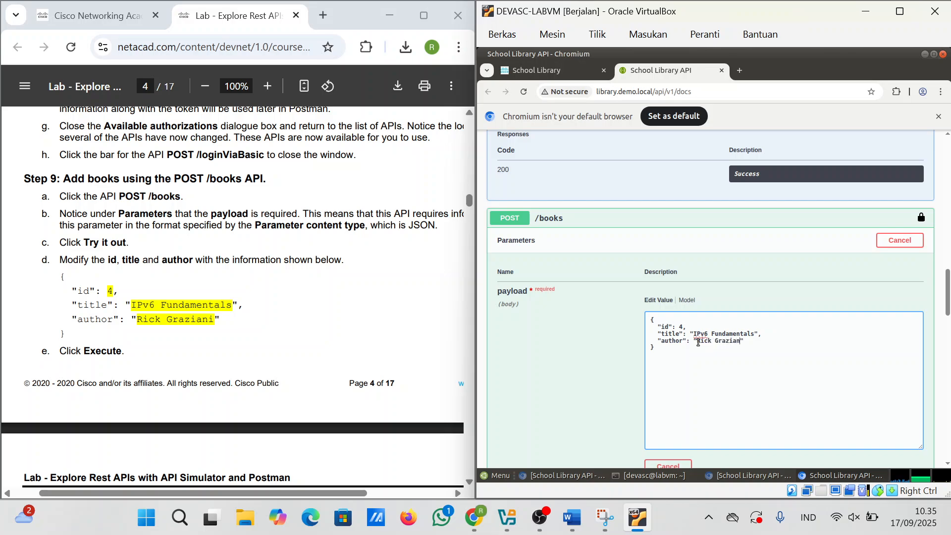
pyautogui.write('i')
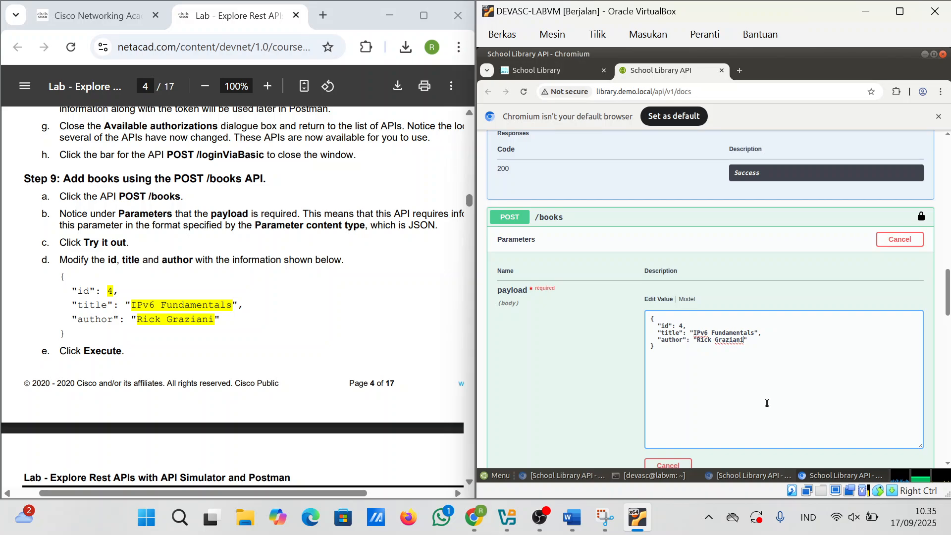
pyautogui.scroll(-2, 767, 402)
pyautogui.scroll(-2, 743, 388)
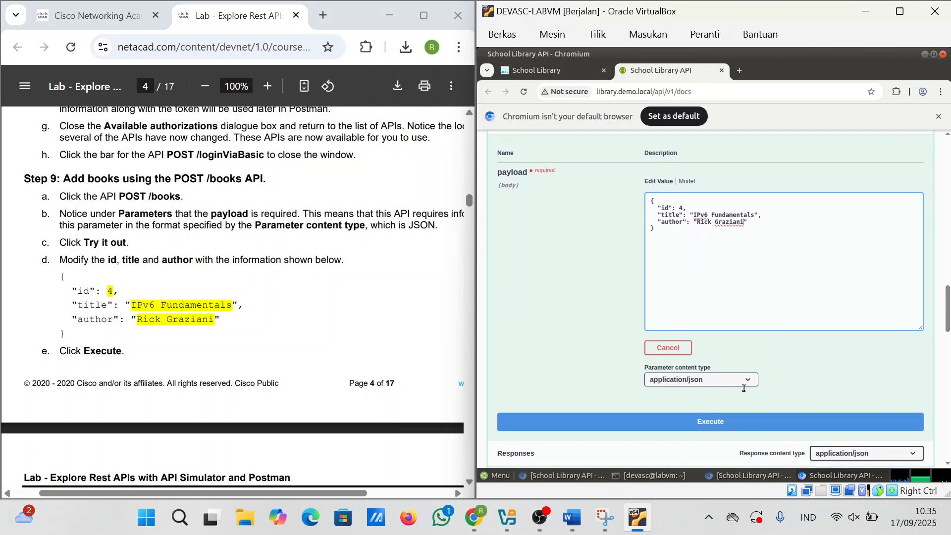
pyautogui.scroll(-2, 743, 387)
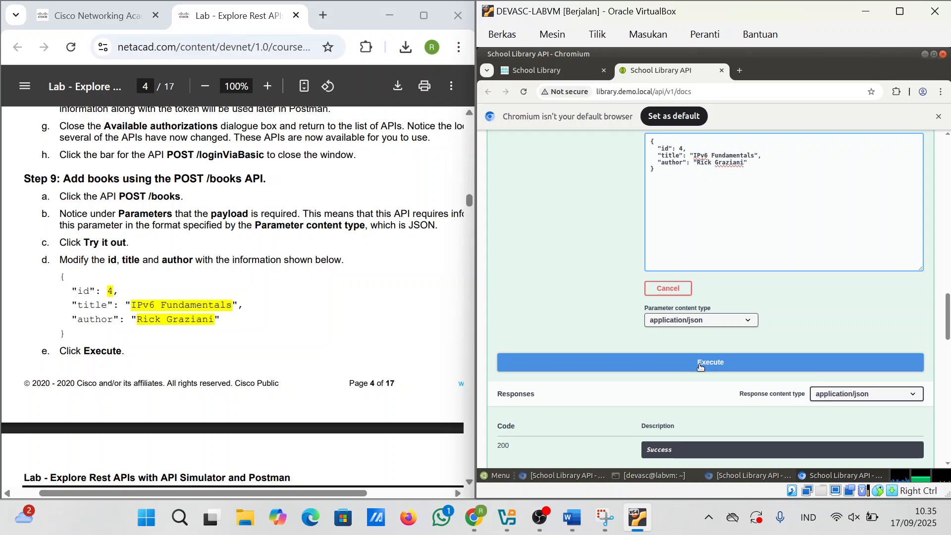
# Step: Execute POST /books for book 4 and review the code 200 response body and headers
pyautogui.click(700, 363)
pyautogui.scroll(-3, 699, 366)
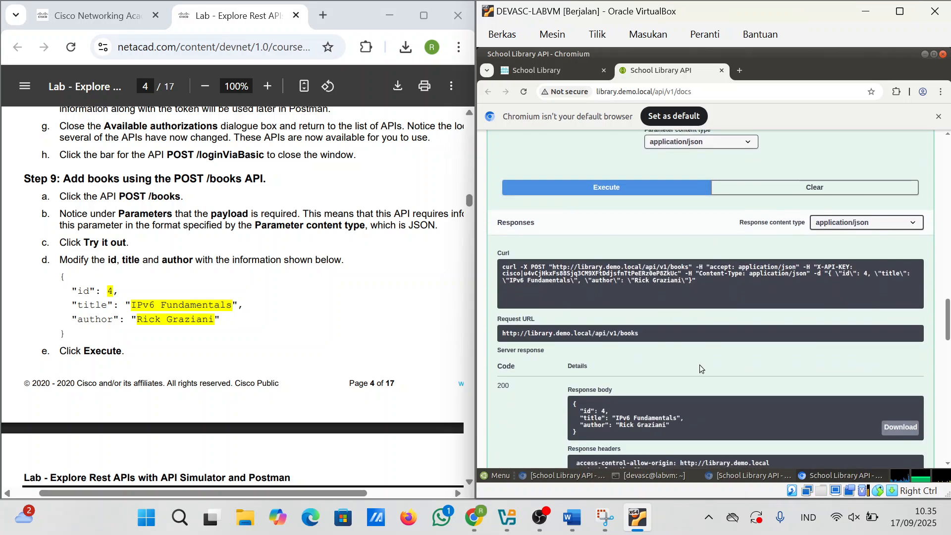
pyautogui.scroll(-2, 699, 366)
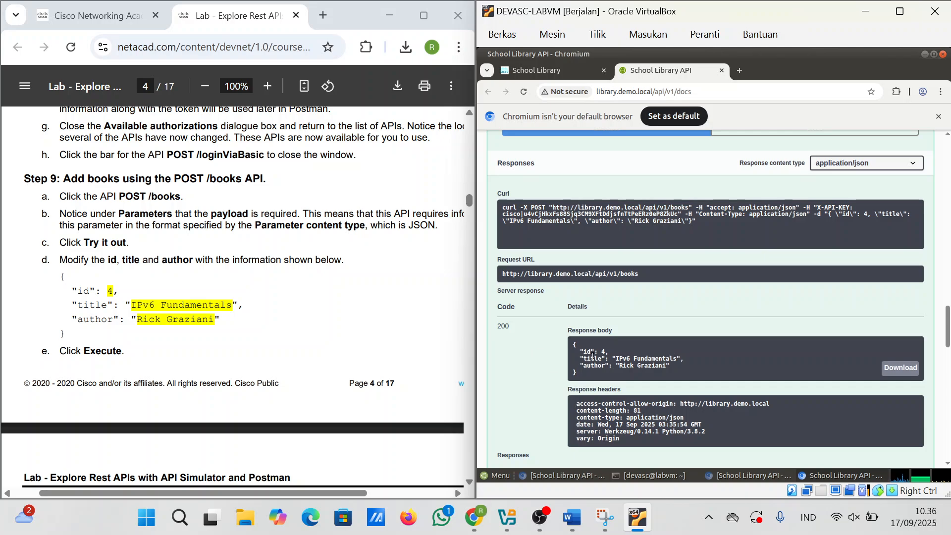
pyautogui.scroll(-1, 232, 302)
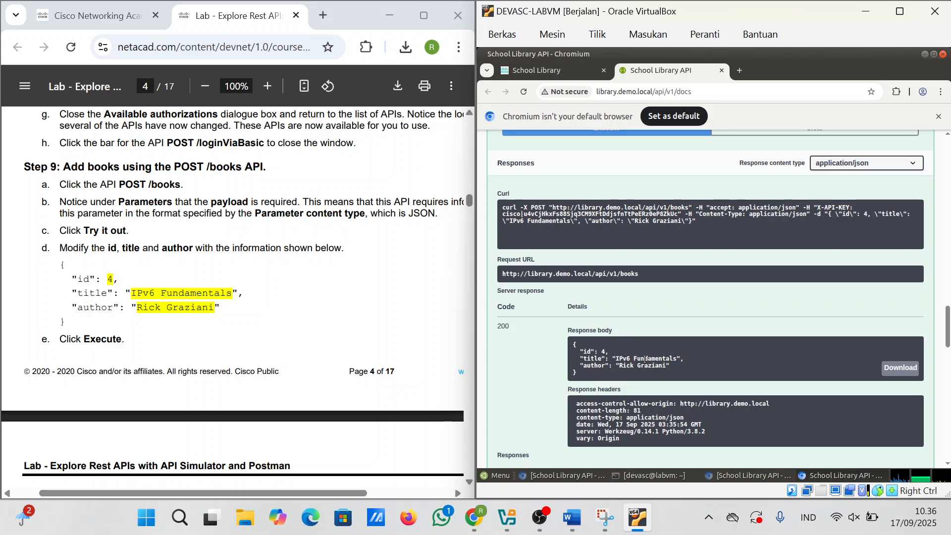
pyautogui.scroll(2, 643, 367)
pyautogui.scroll(-2, 686, 420)
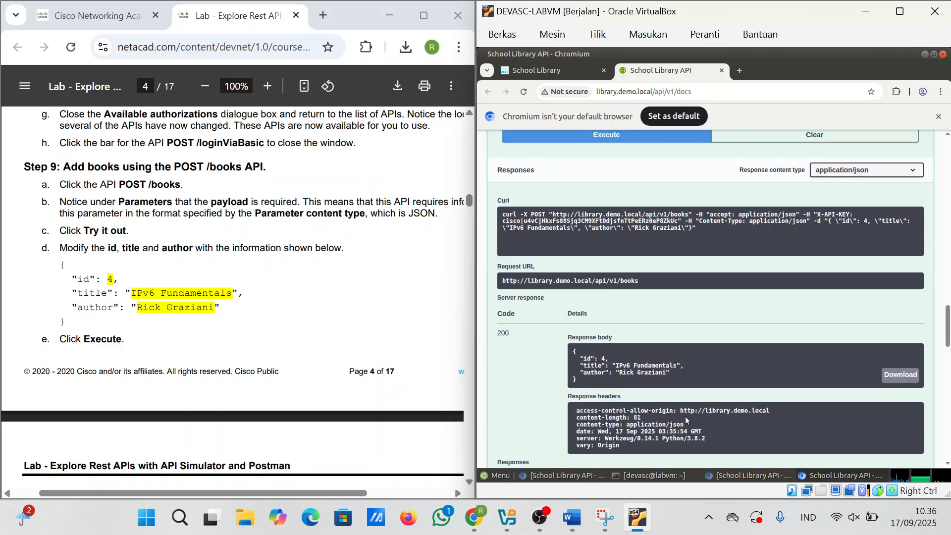
# Step: Capture the book 4 response area in Snipping Tool and copy it to the clipboard
pyautogui.click(605, 517)
pyautogui.click(232, 44)
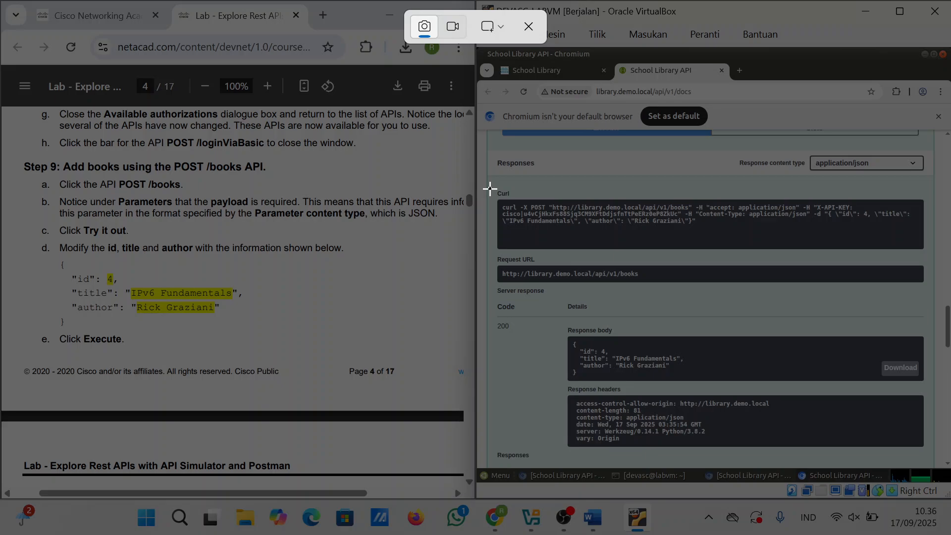
pyautogui.moveTo(489, 188); pyautogui.dragTo(941, 463)
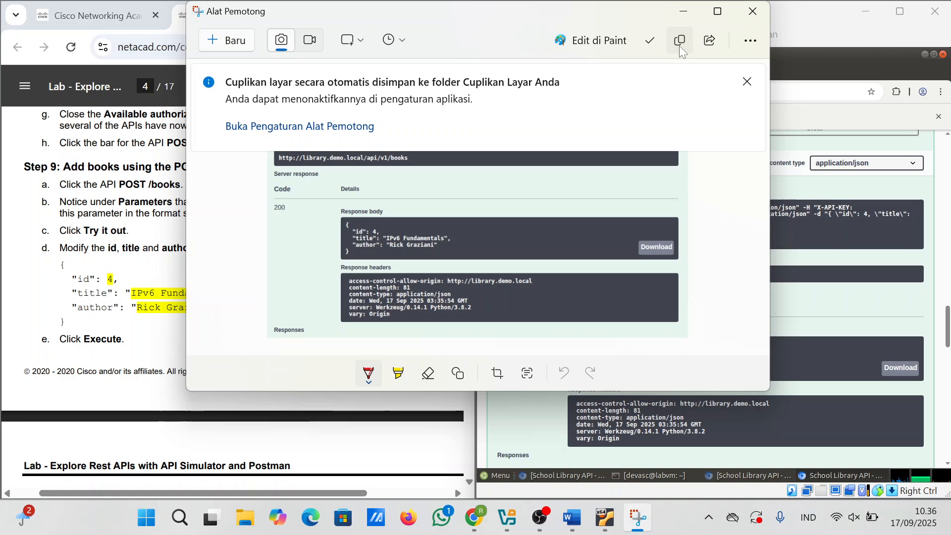
pyautogui.click(679, 46)
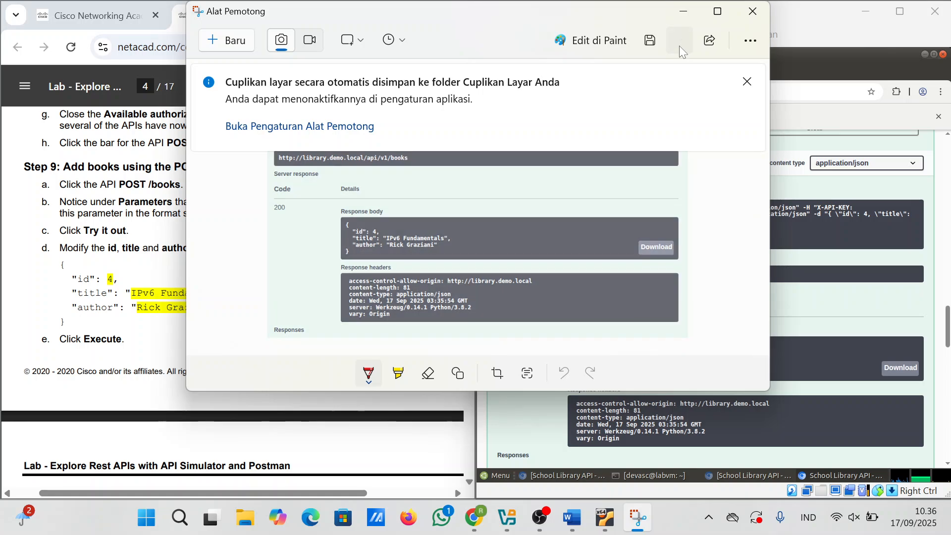
pyautogui.click(859, 263)
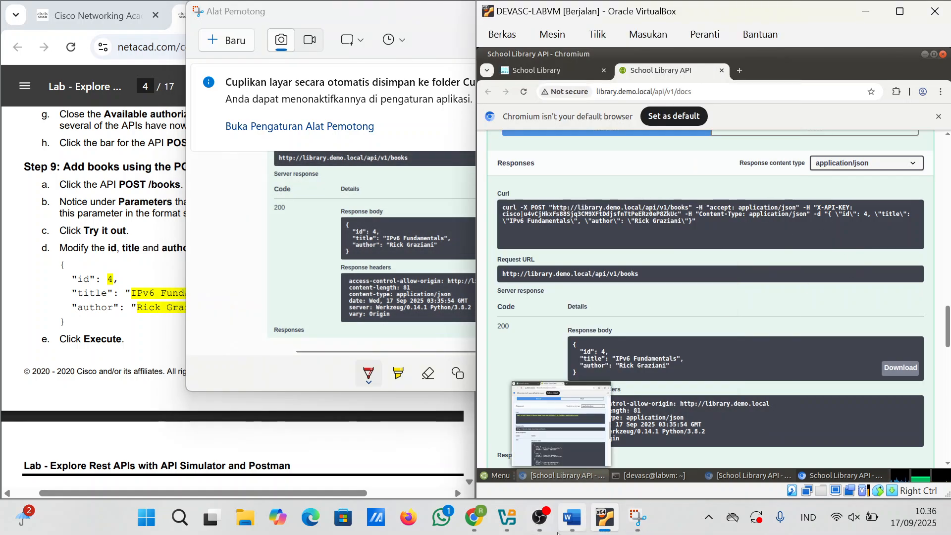
# Step: Paste the book 4 response screenshot into the Word report, then restore the lab guide and VM
pyautogui.click(572, 518)
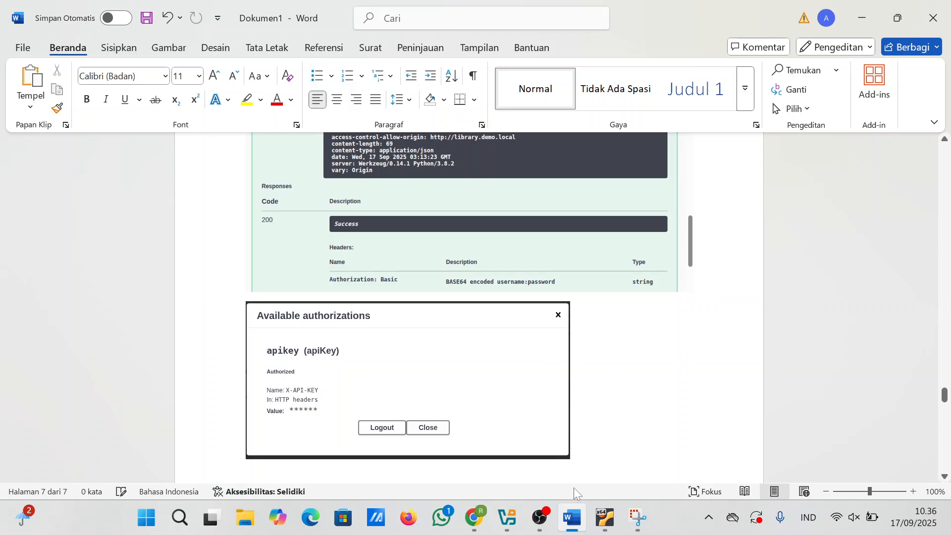
pyautogui.hotkey('ctrl', 'z')
pyautogui.moveTo(474, 518)
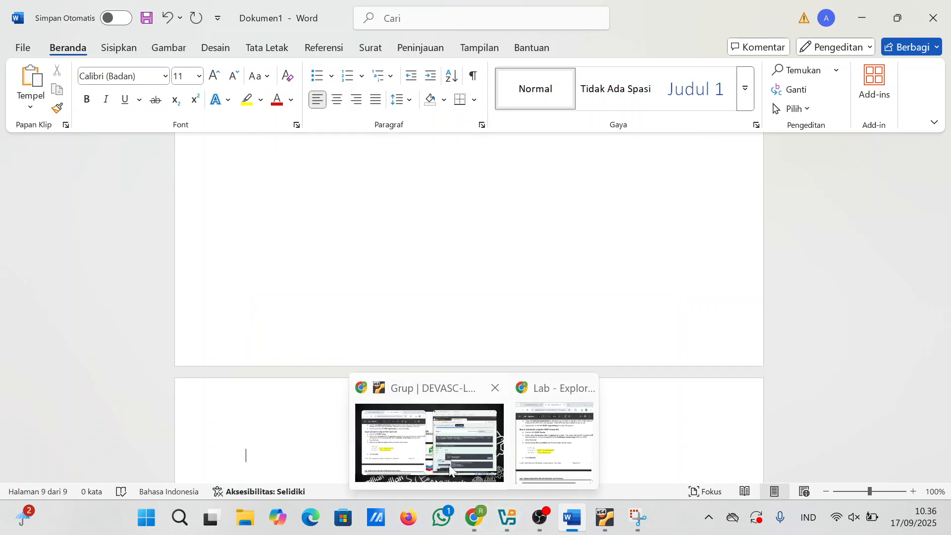
pyautogui.click(448, 465)
pyautogui.scroll(-3, 664, 317)
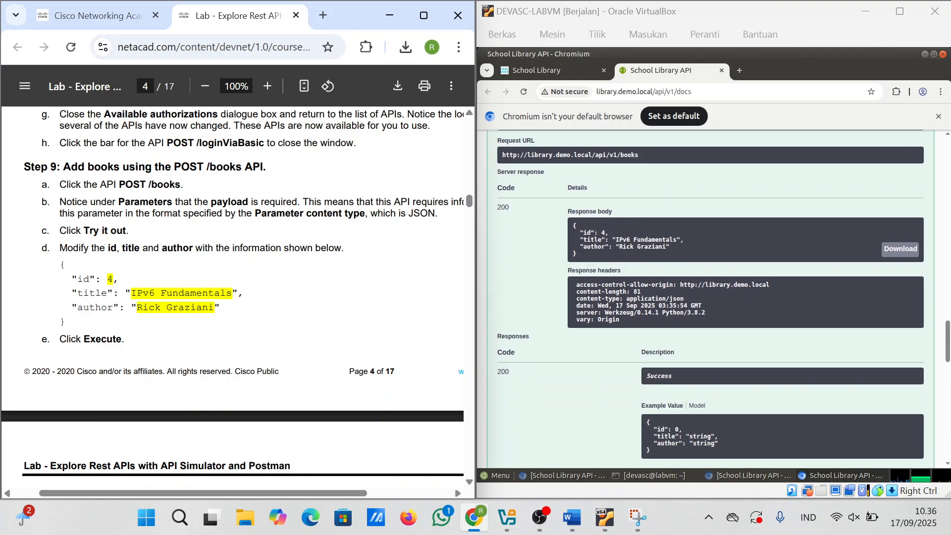
pyautogui.scroll(-3, 233, 297)
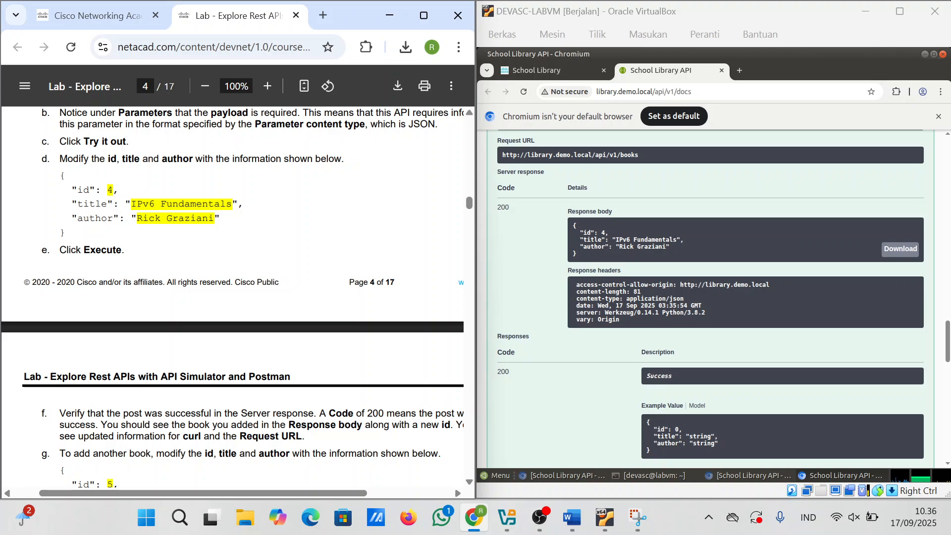
pyautogui.scroll(1, 232, 298)
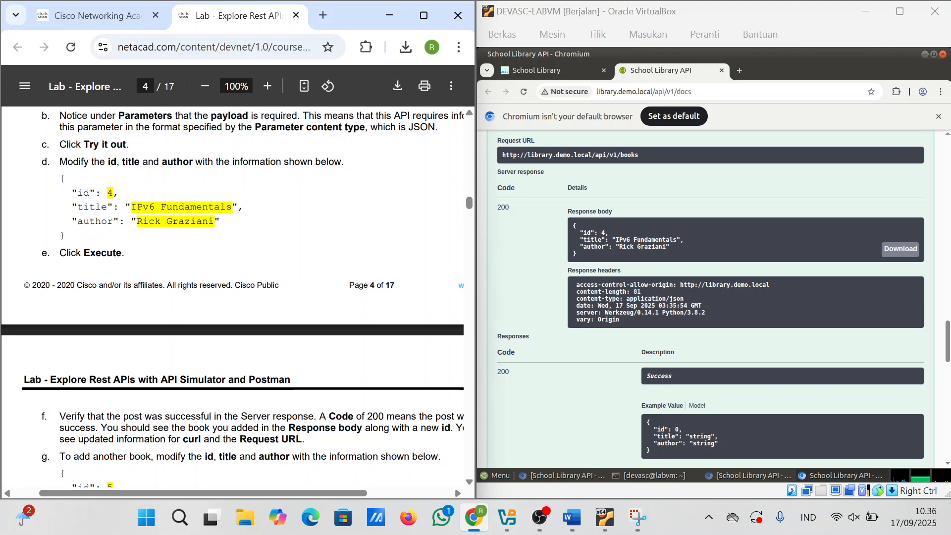
pyautogui.scroll(-1, 233, 297)
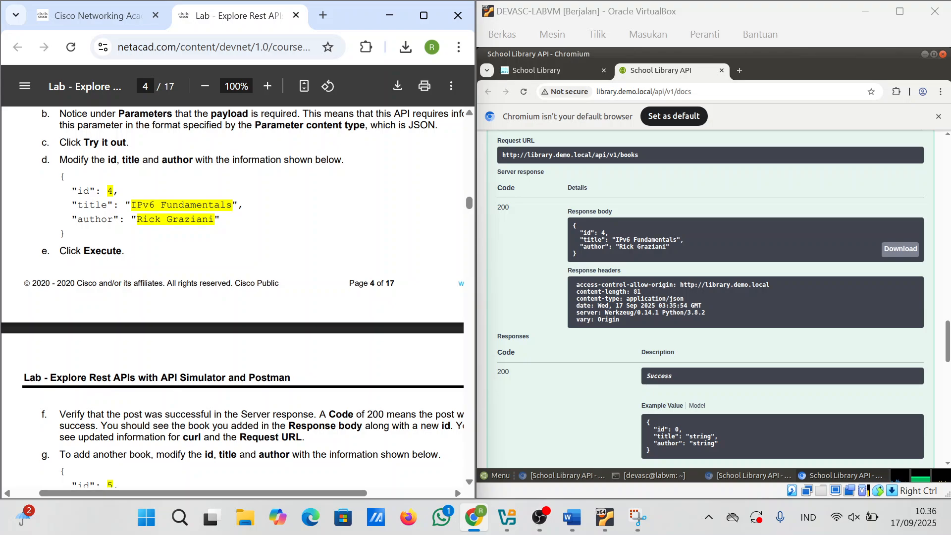
pyautogui.scroll(-2, 233, 297)
pyautogui.scroll(-3, 156, 331)
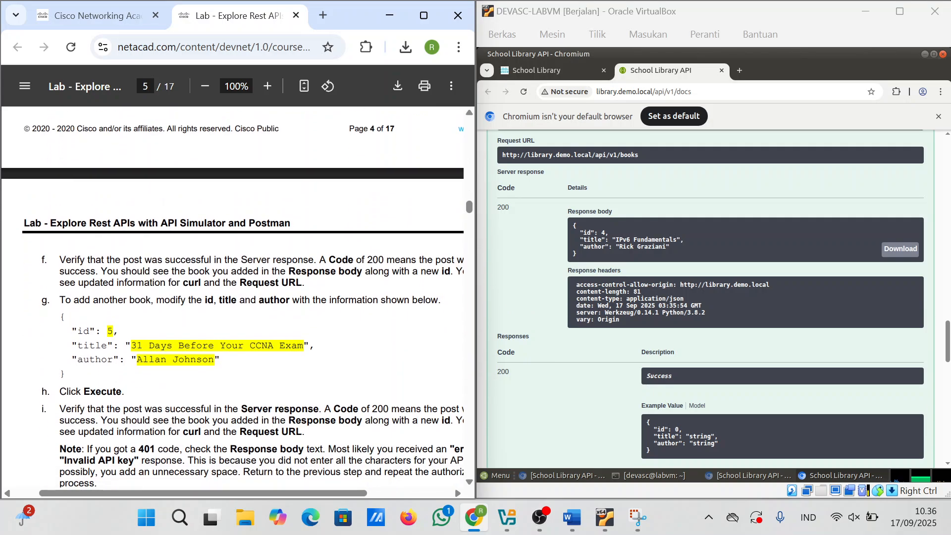
pyautogui.scroll(3, 233, 297)
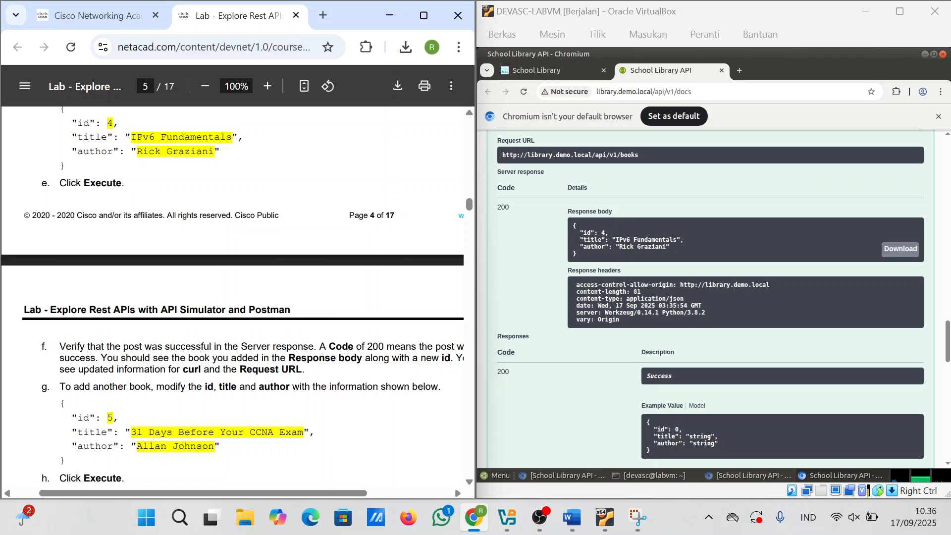
pyautogui.scroll(-1, 233, 297)
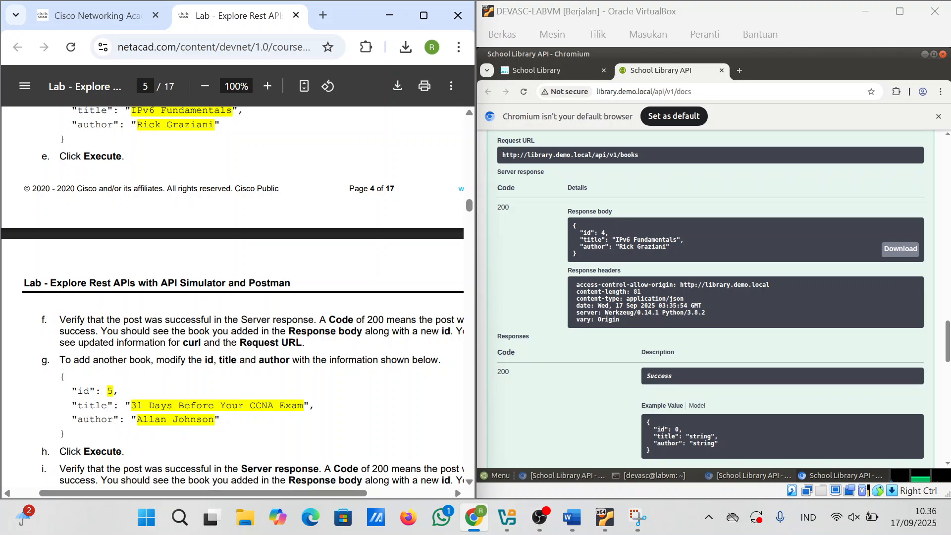
pyautogui.hscroll(2, 232, 297)
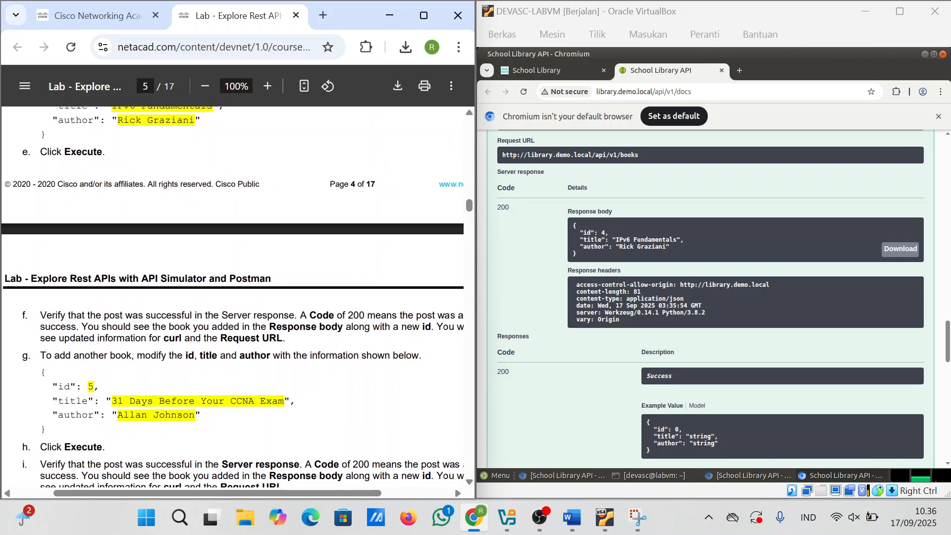
pyautogui.scroll(-1, 233, 297)
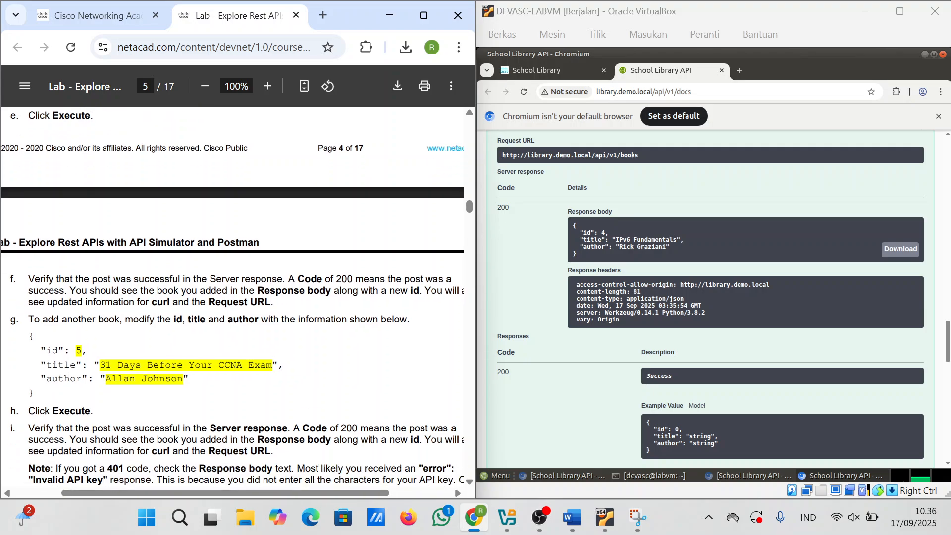
# Step: Change the payload to id 5, title '31 Days Before Your CCNA Exam' and the new author's name
pyautogui.scroll(2, 854, 330)
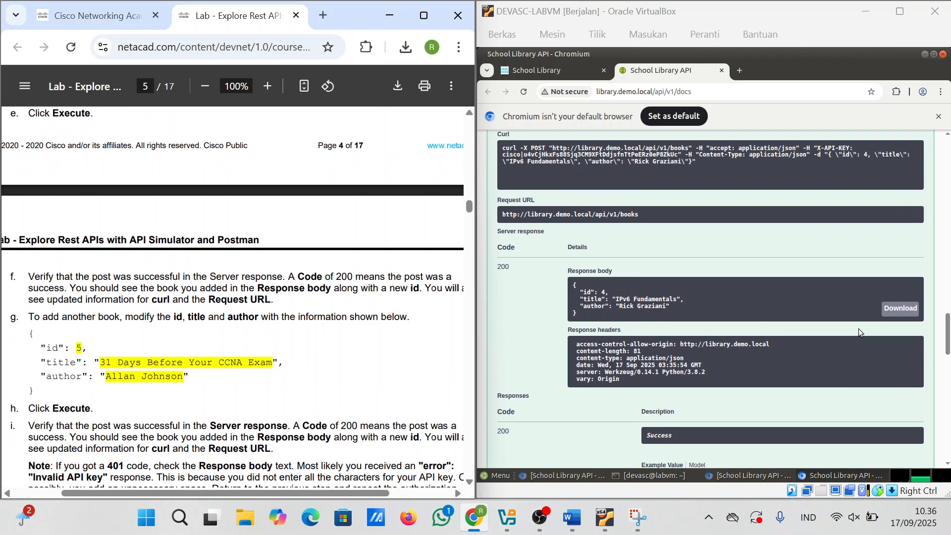
pyautogui.scroll(4, 723, 316)
pyautogui.scroll(5, 724, 297)
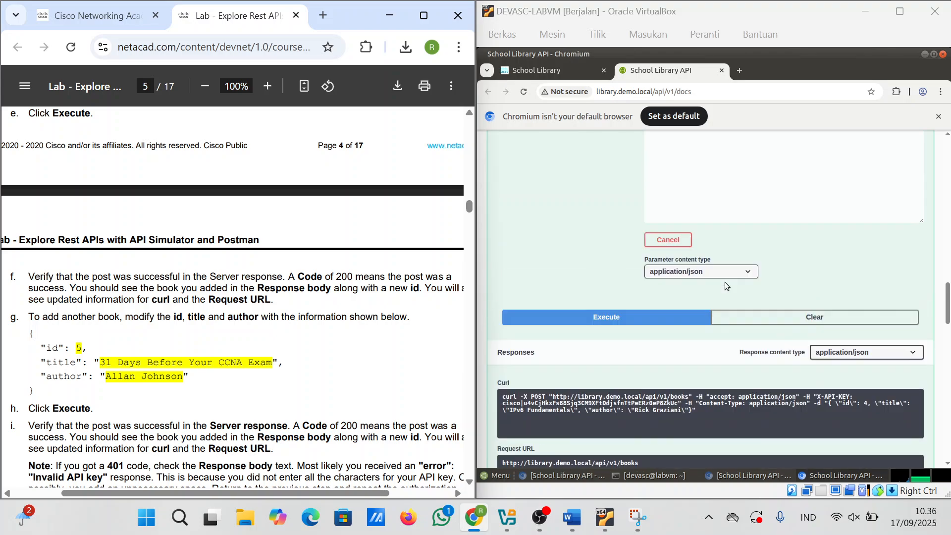
pyautogui.click(682, 208)
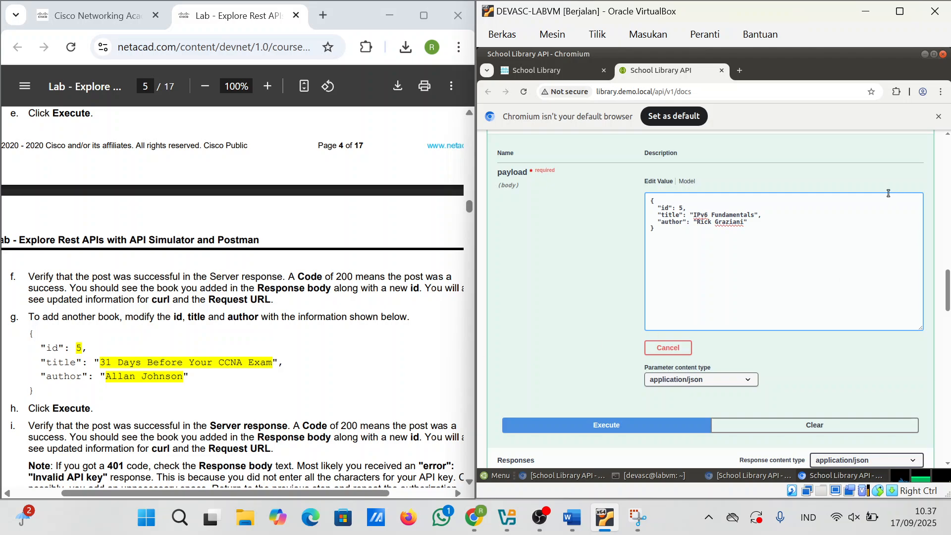
pyautogui.moveTo(755, 214); pyautogui.dragTo(698, 216)
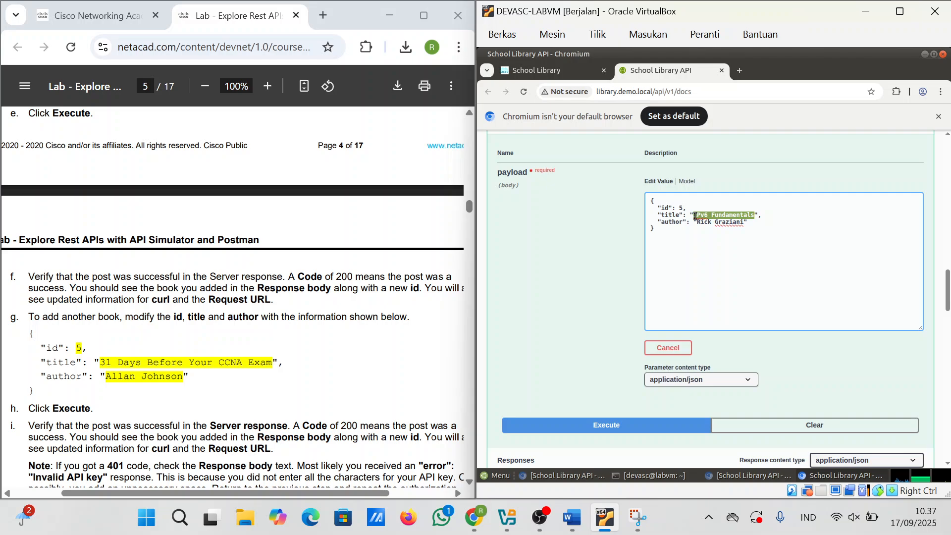
pyautogui.press('BackSpace')
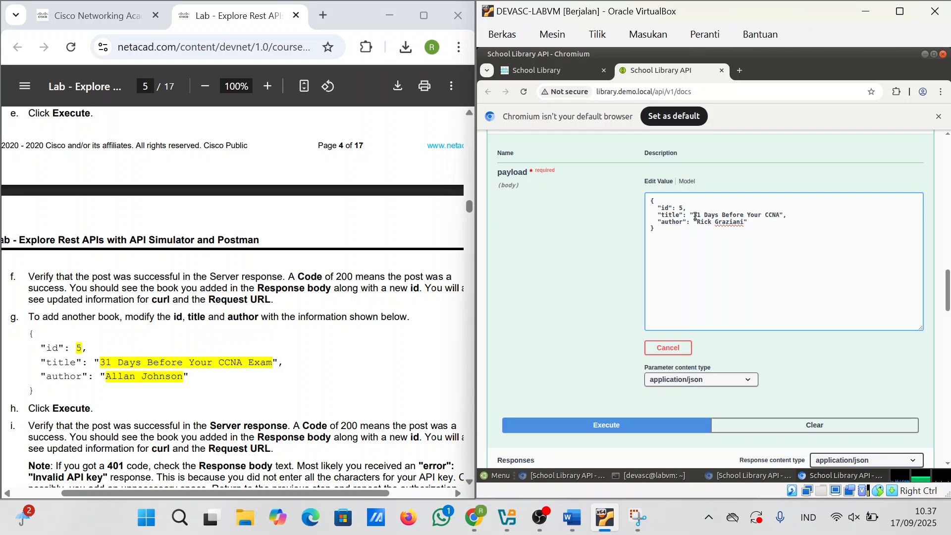
pyautogui.write('Exam')
pyautogui.moveTo(744, 222); pyautogui.dragTo(699, 221)
pyautogui.press('BackSpace')
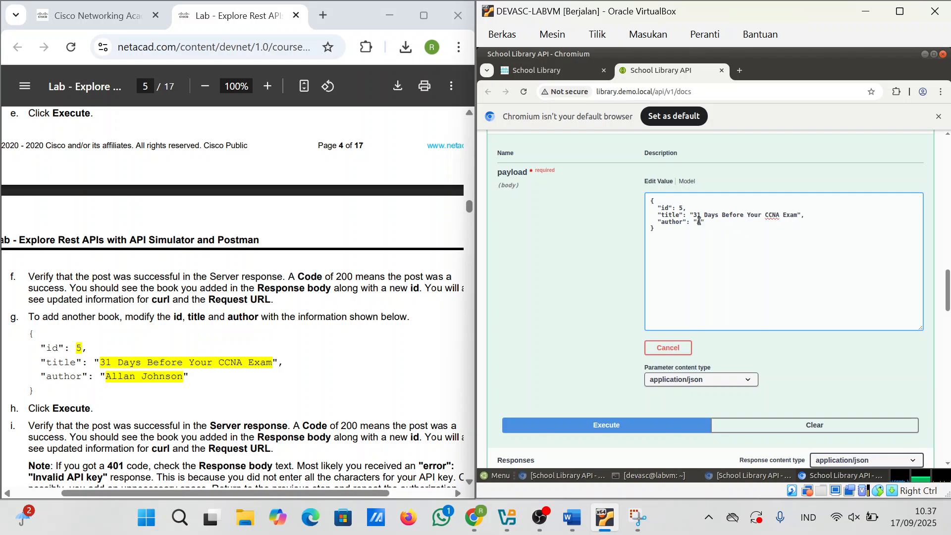
pyautogui.press('BackSpace')
pyautogui.write('Allan Johnson')
# Step: Execute POST /books to add book 5 and scroll to the server response
pyautogui.scroll(-2, 792, 289)
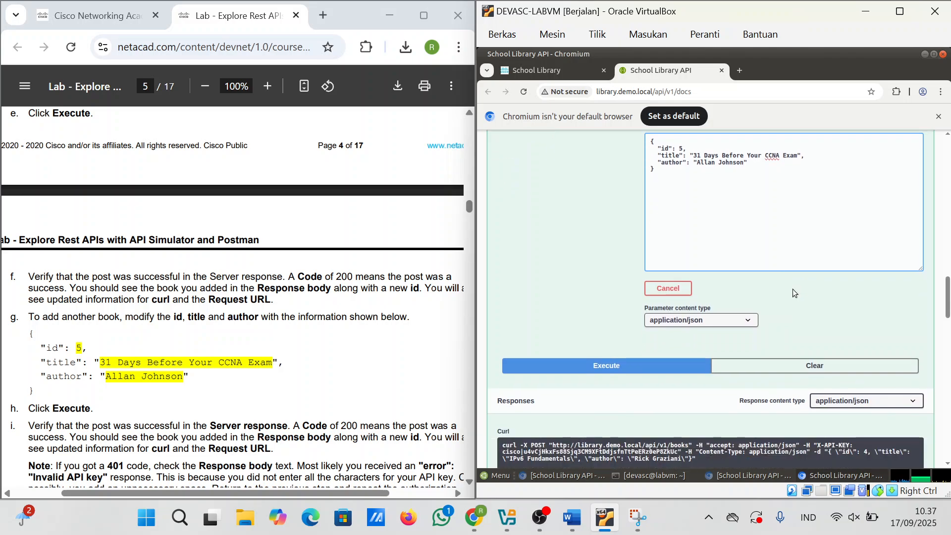
pyautogui.click(654, 367)
pyautogui.scroll(-3, 681, 405)
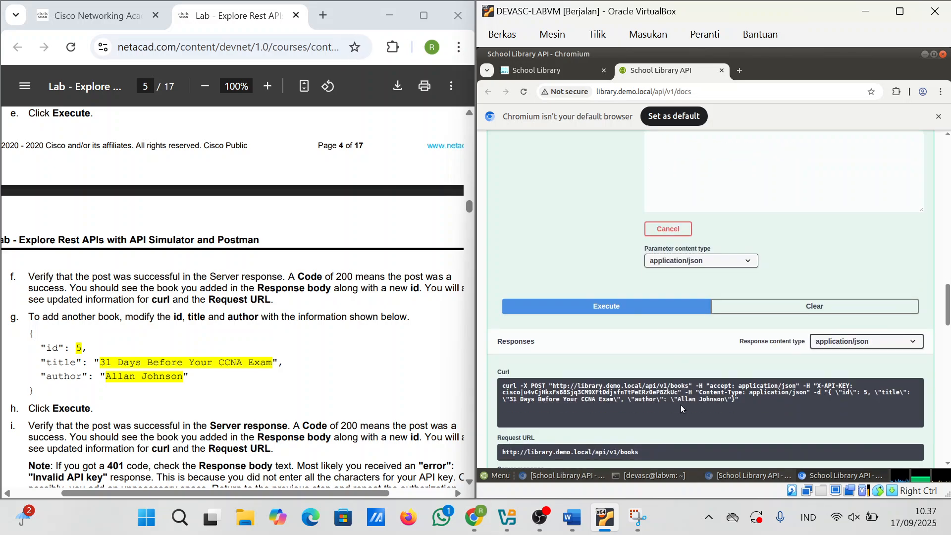
pyautogui.scroll(-1, 680, 405)
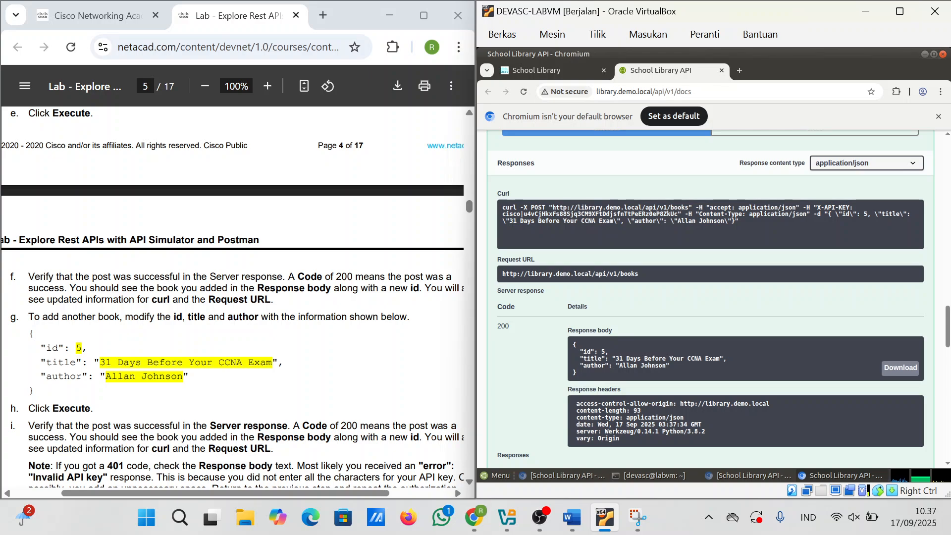
pyautogui.scroll(-3, 233, 297)
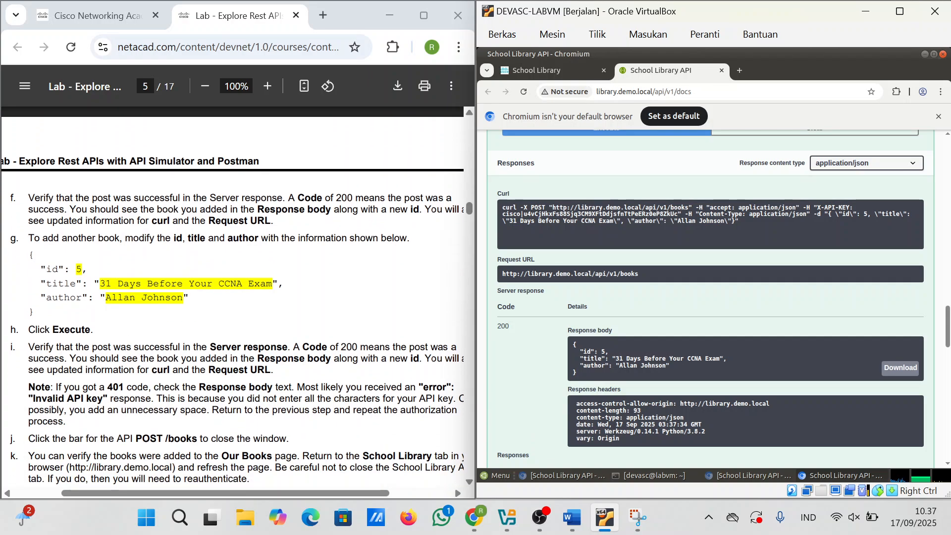
# Step: Check the guide's verification step and confirm code 200 with book 5 in the response body
pyautogui.moveTo(204, 348); pyautogui.dragTo(377, 359)
pyautogui.click(377, 359)
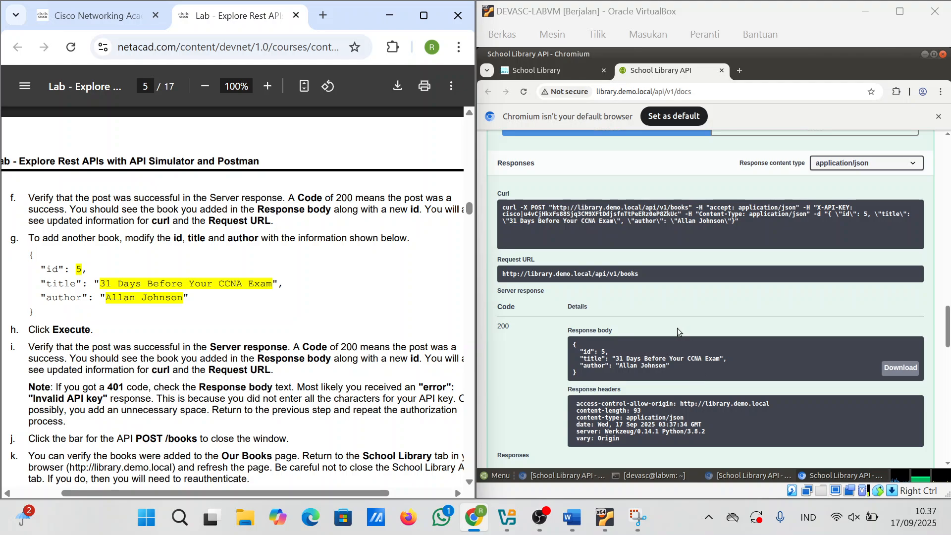
pyautogui.scroll(-2, 608, 372)
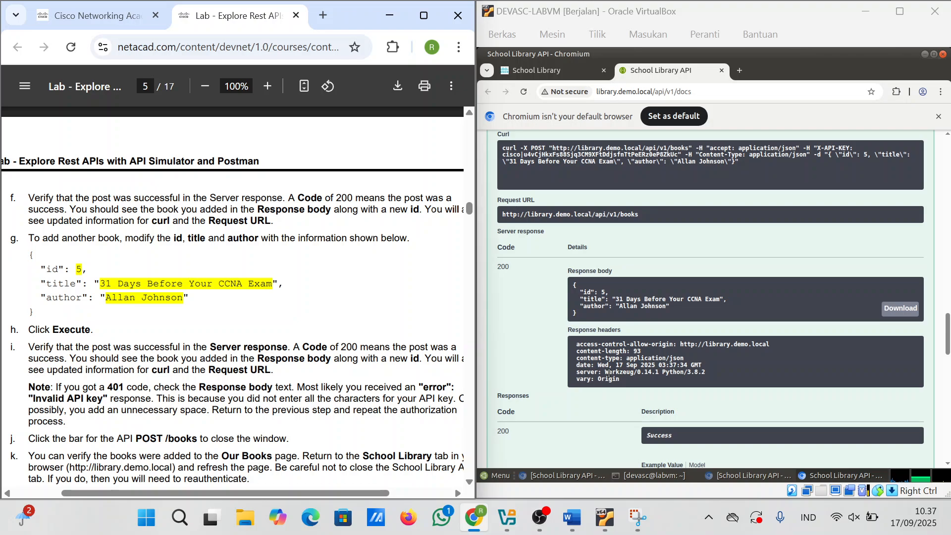
pyautogui.scroll(2, 608, 372)
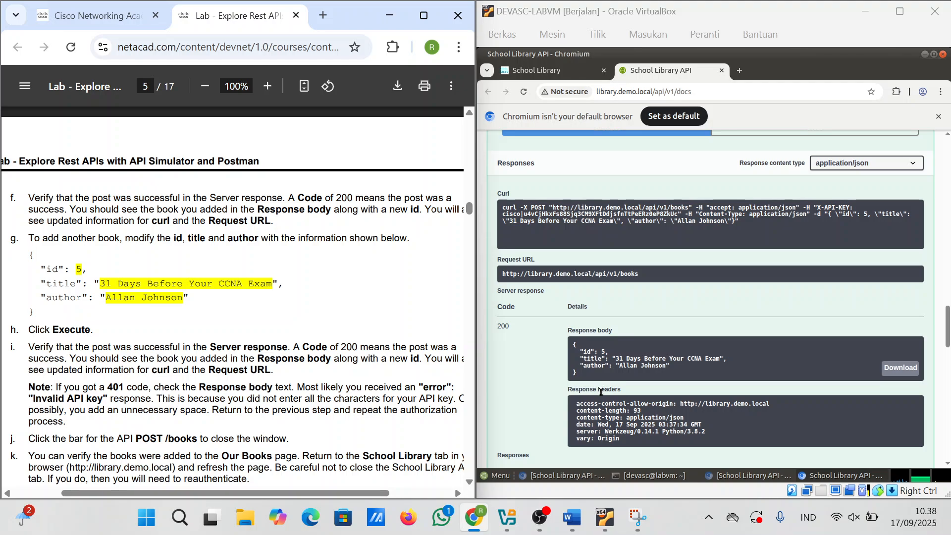
pyautogui.scroll(2, 601, 392)
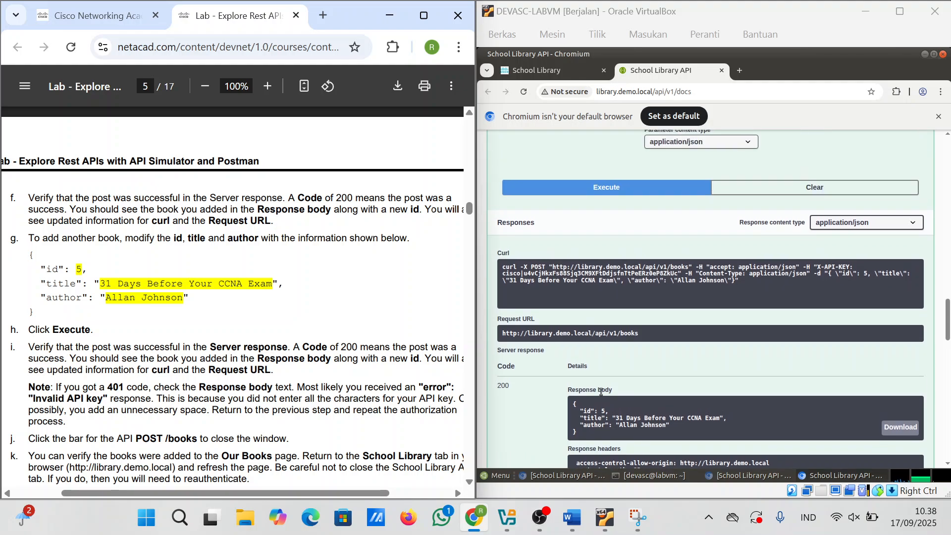
pyautogui.scroll(-3, 601, 391)
pyautogui.scroll(-7, 600, 391)
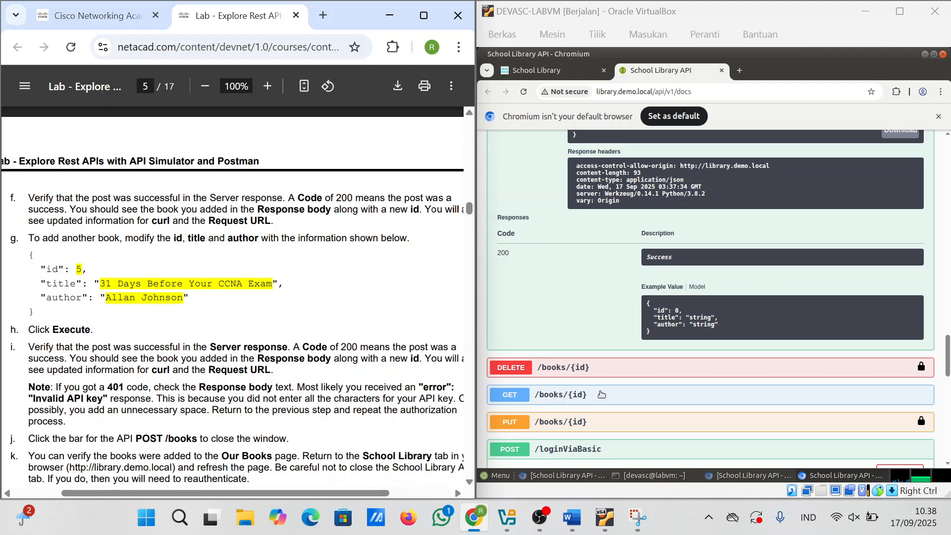
pyautogui.scroll(4, 601, 395)
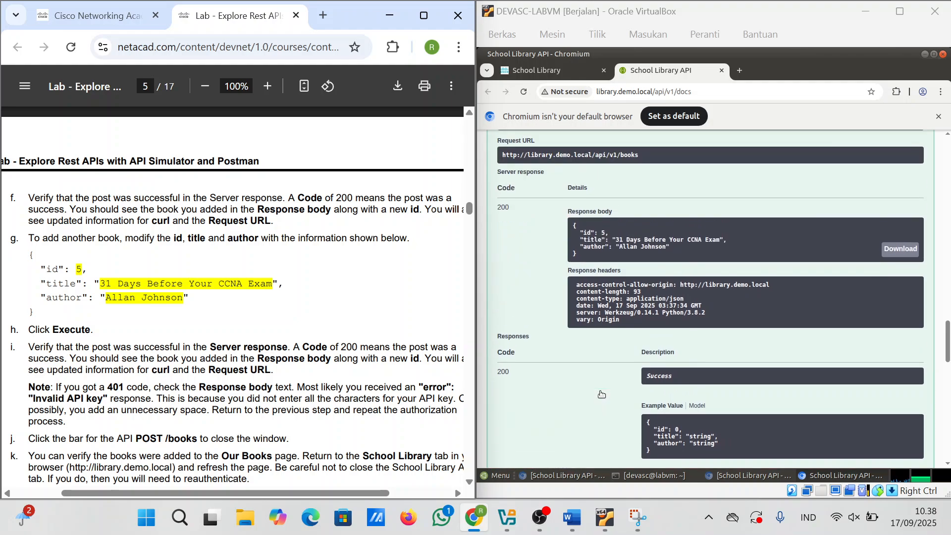
pyautogui.scroll(18, 600, 391)
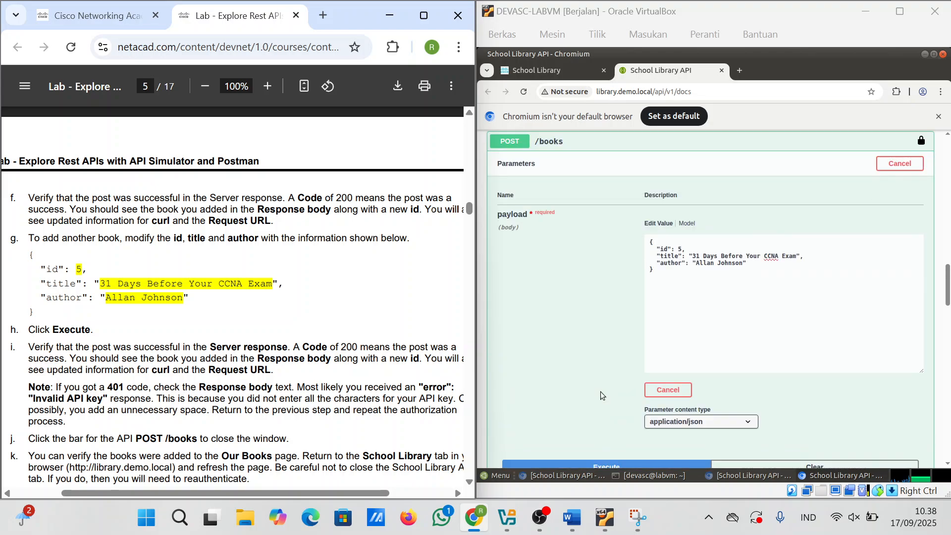
pyautogui.scroll(-2, 601, 391)
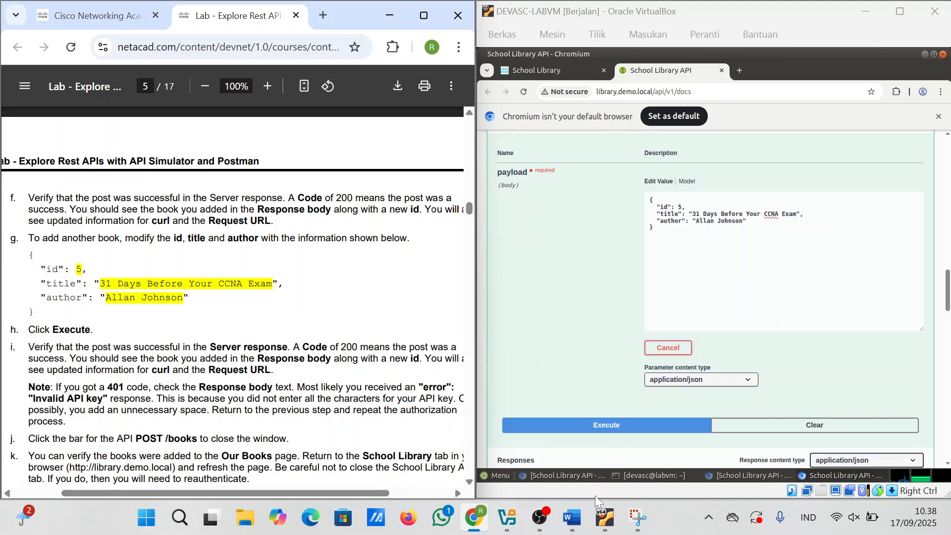
# Step: Capture the book 5 request payload and paste it into the Word document
pyautogui.click(629, 524)
pyautogui.click(234, 39)
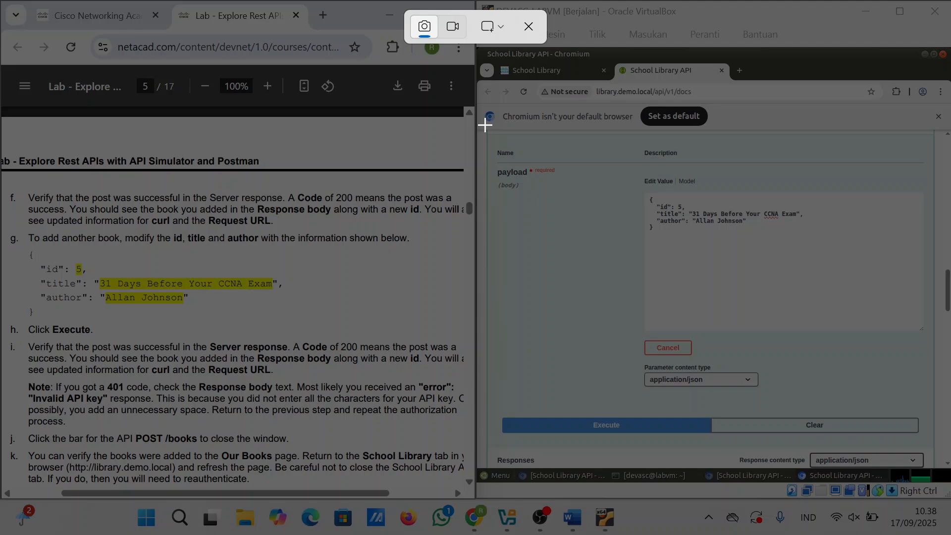
pyautogui.moveTo(484, 123); pyautogui.dragTo(946, 446)
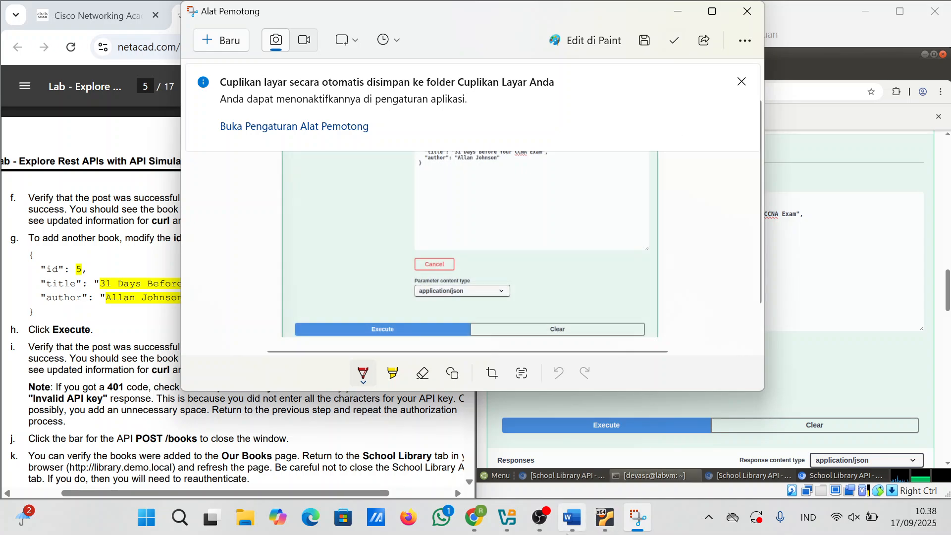
pyautogui.click(568, 529)
pyautogui.hotkey('ctrl', 'v')
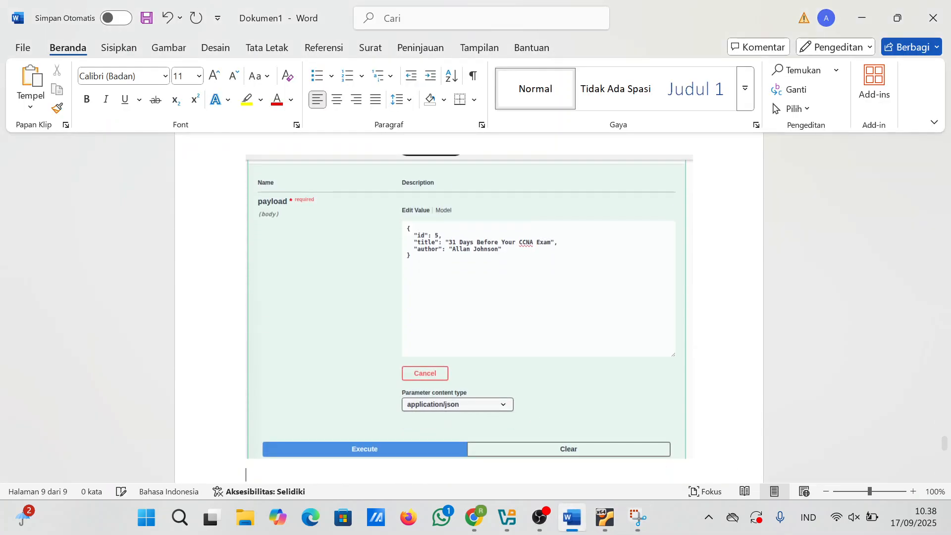
pyautogui.moveTo(474, 517)
pyautogui.click(456, 471)
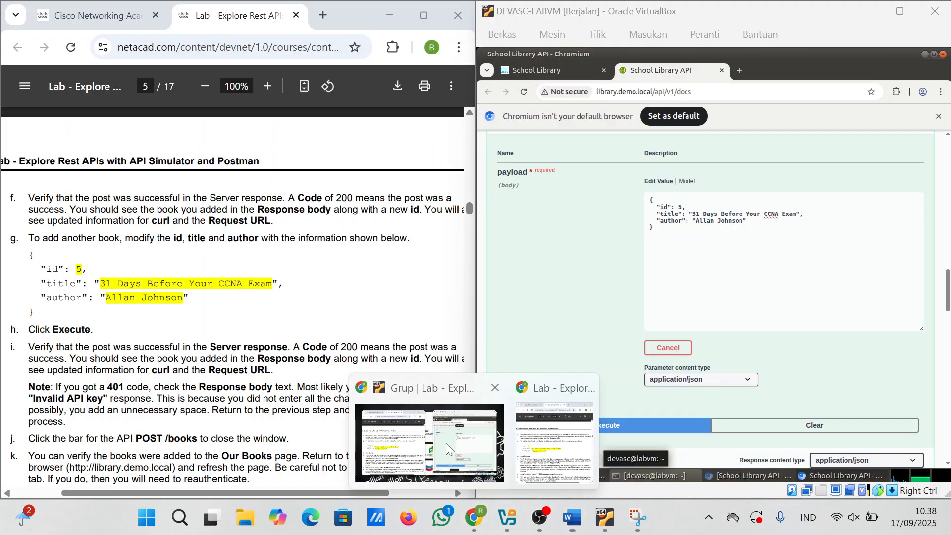
pyautogui.scroll(-10, 799, 370)
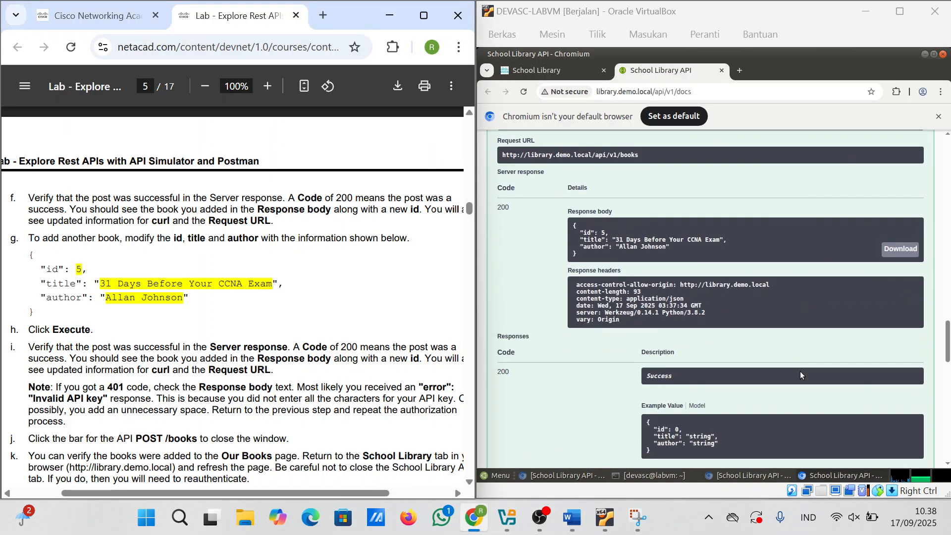
# Step: Start another capture of the VM browser and scroll the page to the server response
pyautogui.click(638, 518)
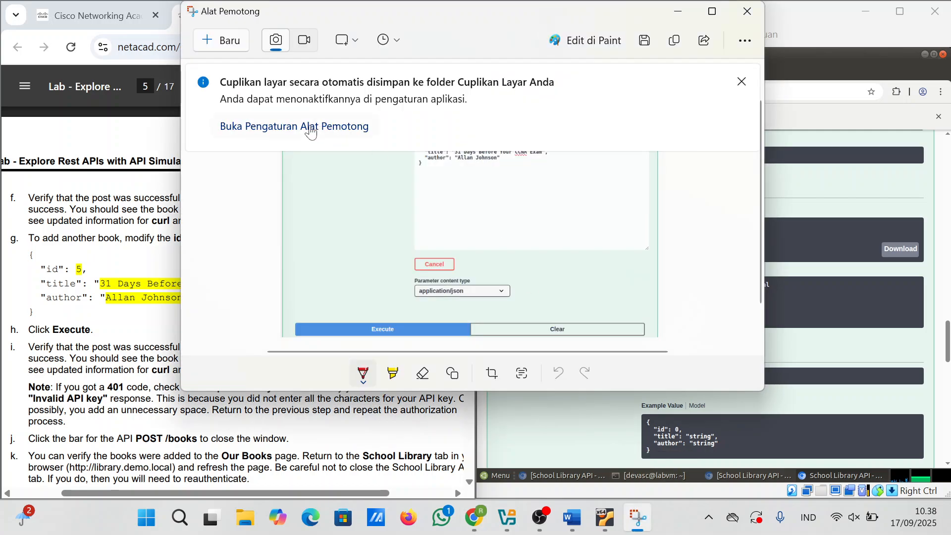
pyautogui.click(225, 40)
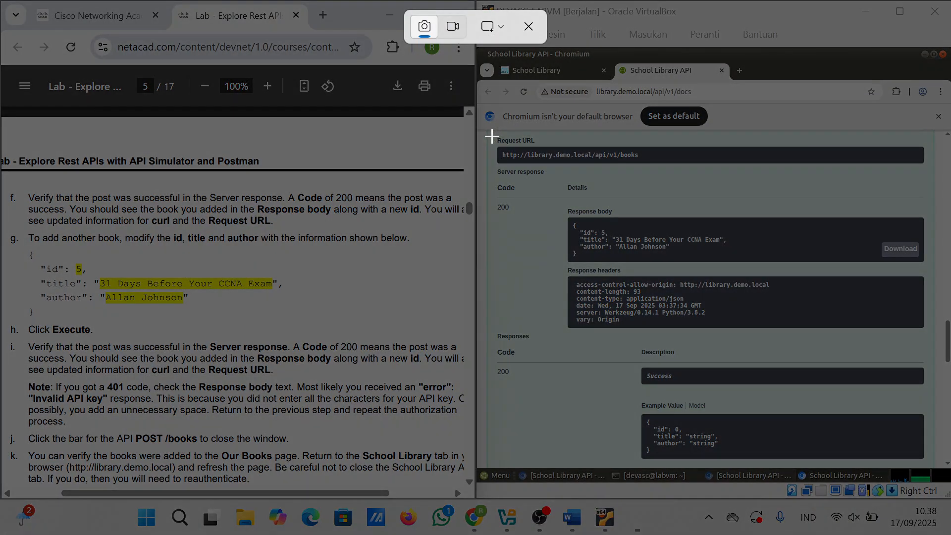
pyautogui.moveTo(490, 133)
pyautogui.mouseDown()
pyautogui.moveTo(789, 278)
pyautogui.moveTo(946, 483)
pyautogui.moveTo(572, 217)
pyautogui.moveTo(496, 129)
pyautogui.mouseUp()
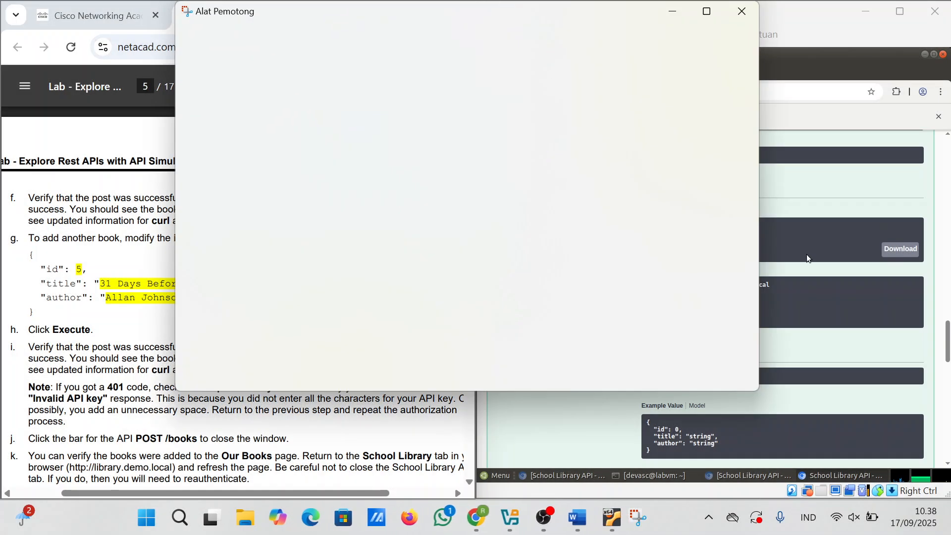
pyautogui.scroll(2, 806, 254)
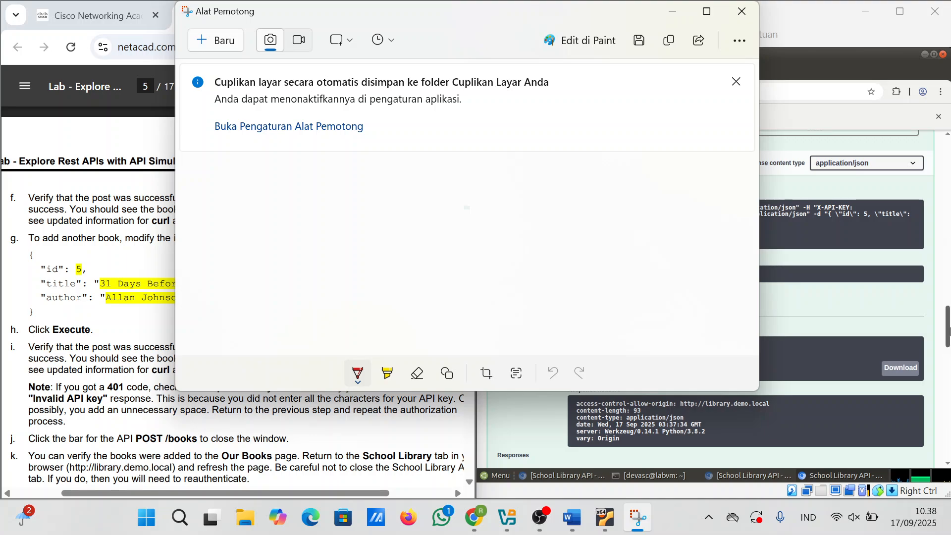
pyautogui.moveTo(950, 331); pyautogui.dragTo(950, 334)
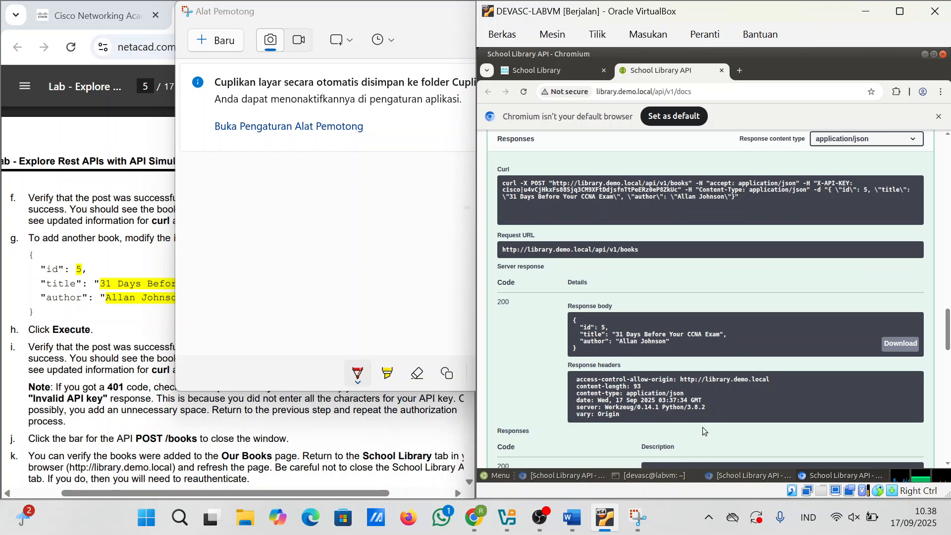
pyautogui.scroll(-2, 702, 427)
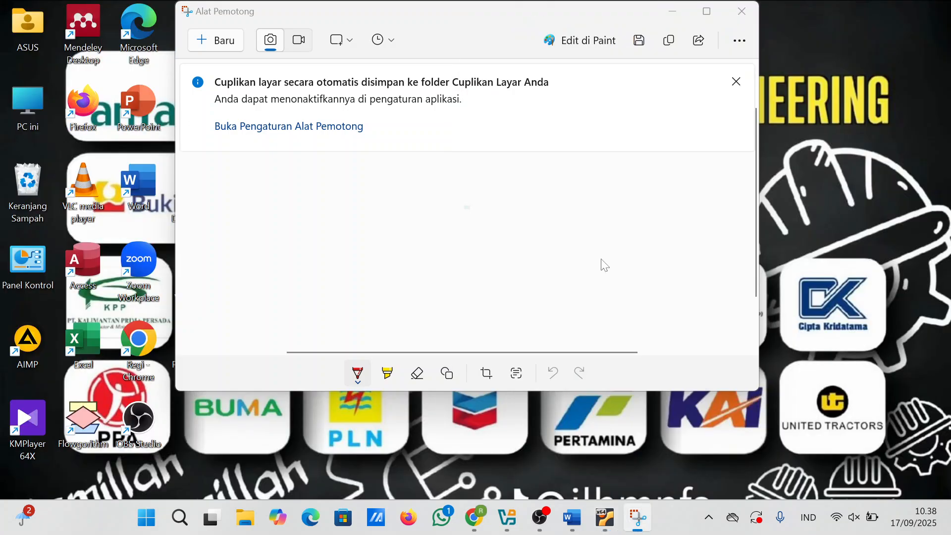
# Step: Capture the book 5 server response, paste it into Word, and restore the lab PDF and VM
pyautogui.click(639, 438)
pyautogui.click(224, 47)
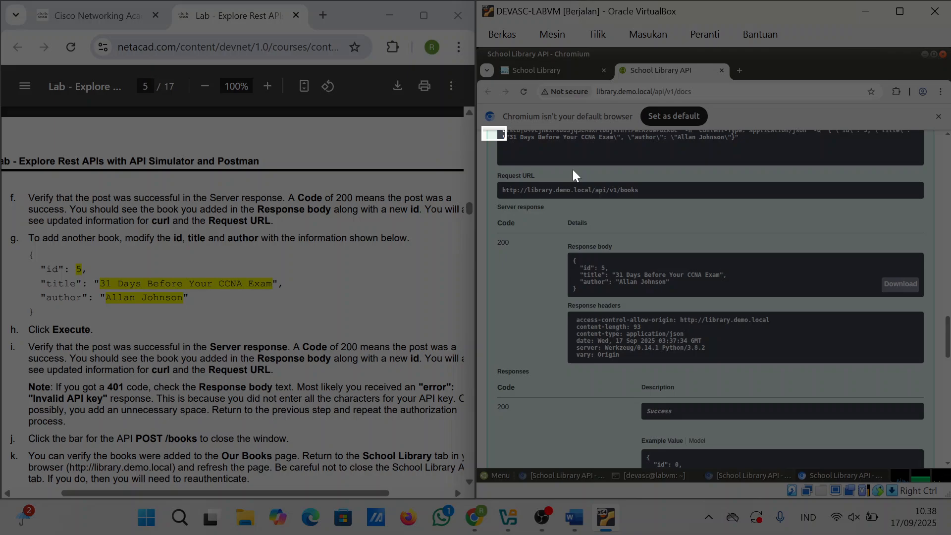
pyautogui.moveTo(573, 173); pyautogui.dragTo(933, 476)
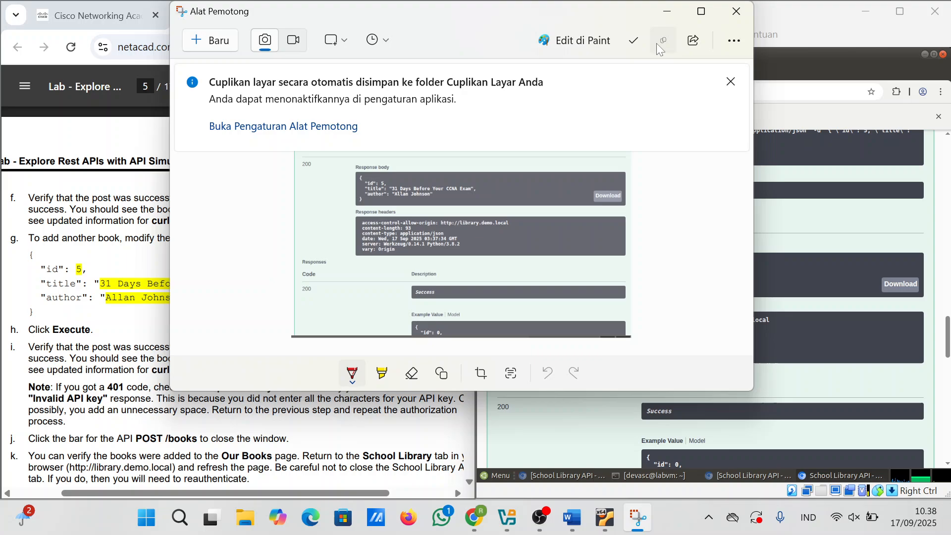
pyautogui.click(656, 43)
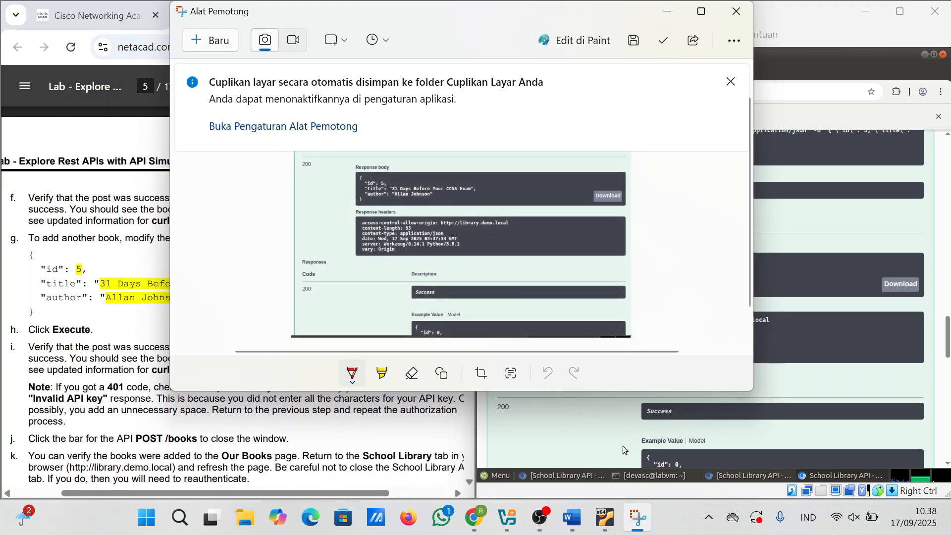
pyautogui.click(571, 517)
pyautogui.hotkey('ctrl', 'v')
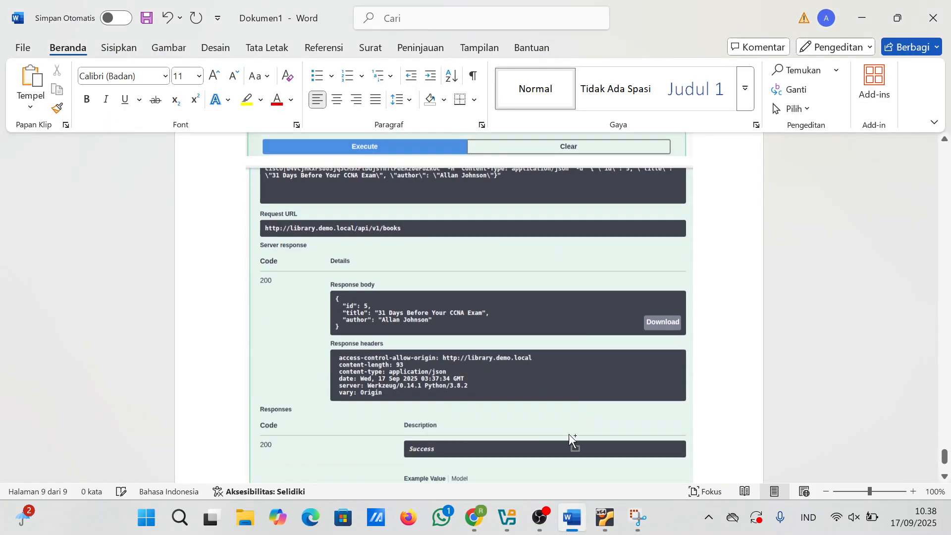
pyautogui.click(478, 526)
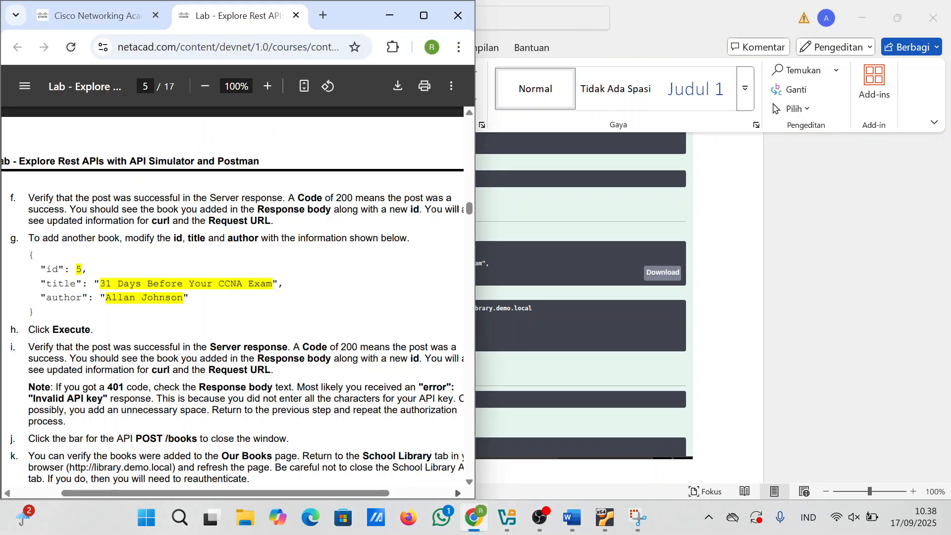
pyautogui.moveTo(477, 524)
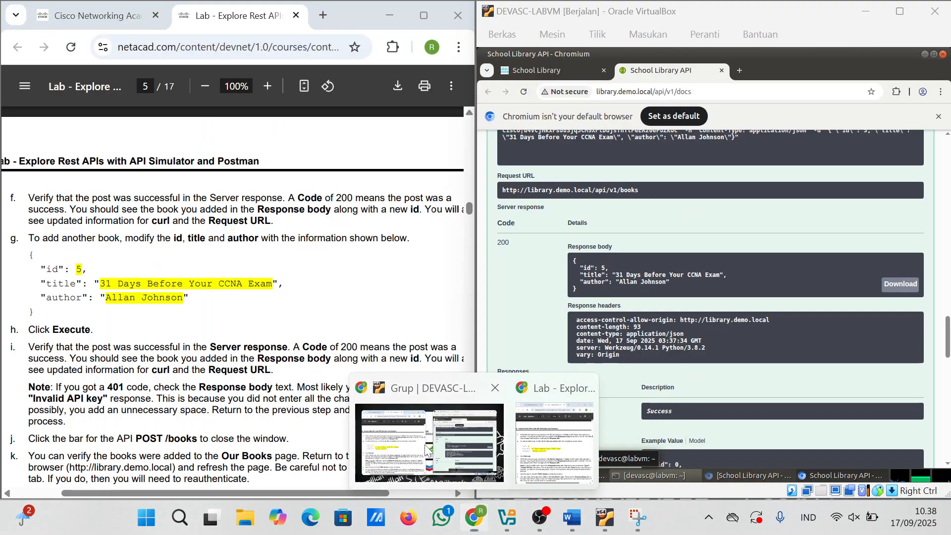
pyautogui.click(445, 460)
pyautogui.scroll(-2, 232, 302)
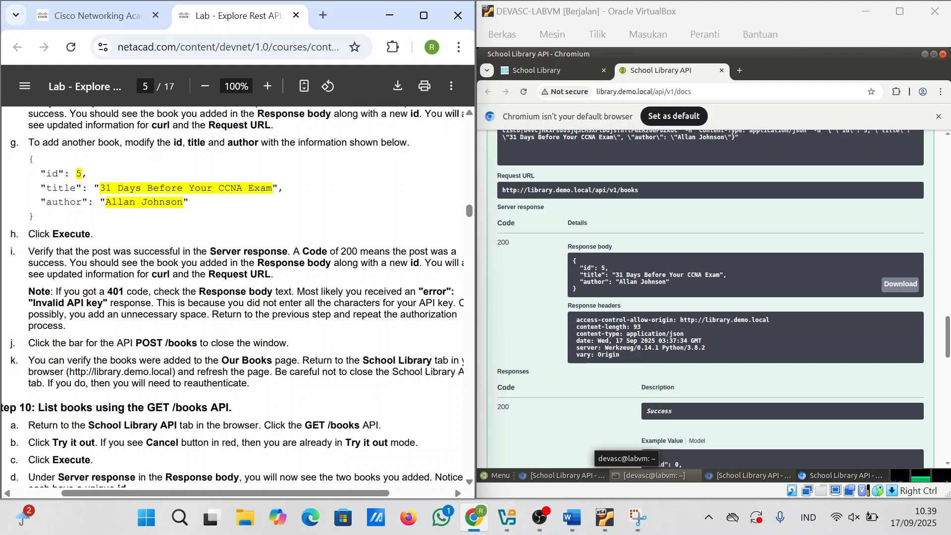
pyautogui.scroll(-1, 233, 302)
pyautogui.scroll(-3, 233, 298)
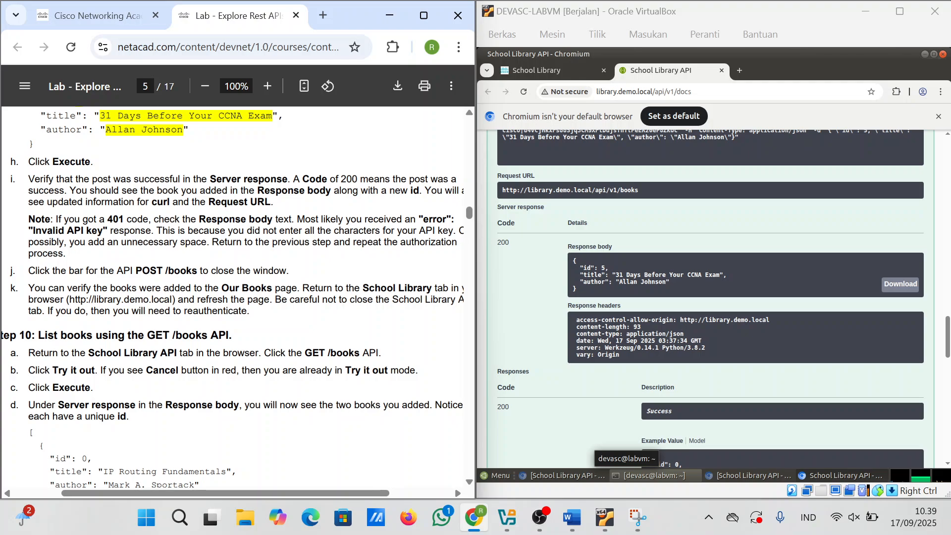
pyautogui.scroll(-3, 281, 378)
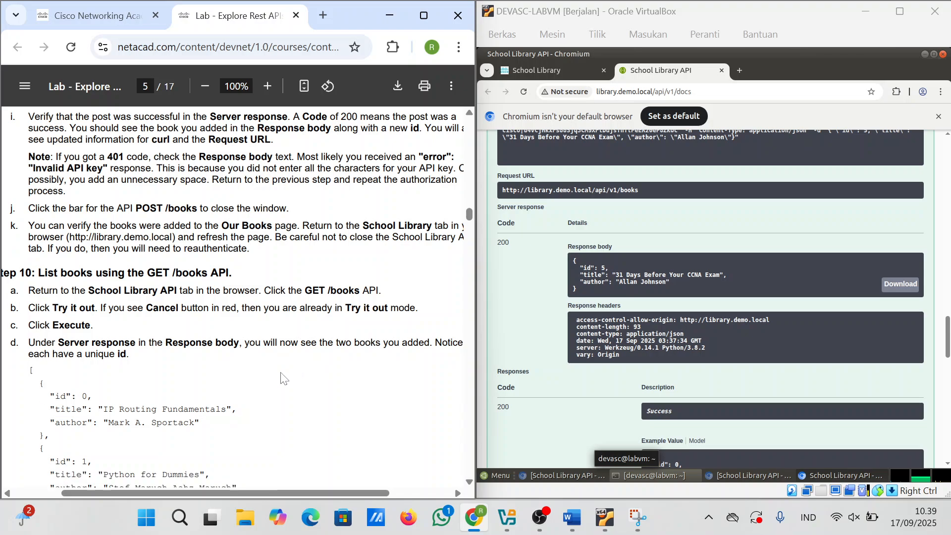
pyautogui.scroll(-1, 281, 378)
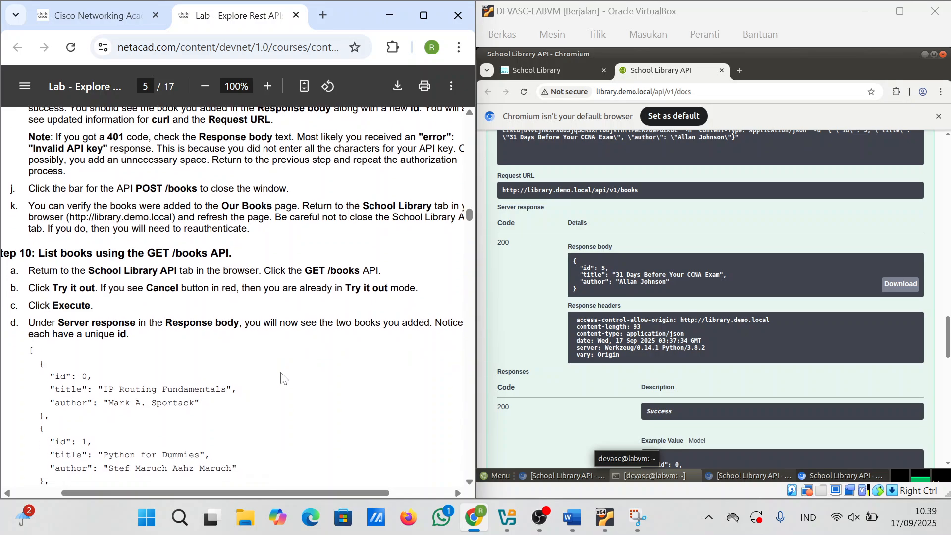
pyautogui.scroll(-2, 281, 378)
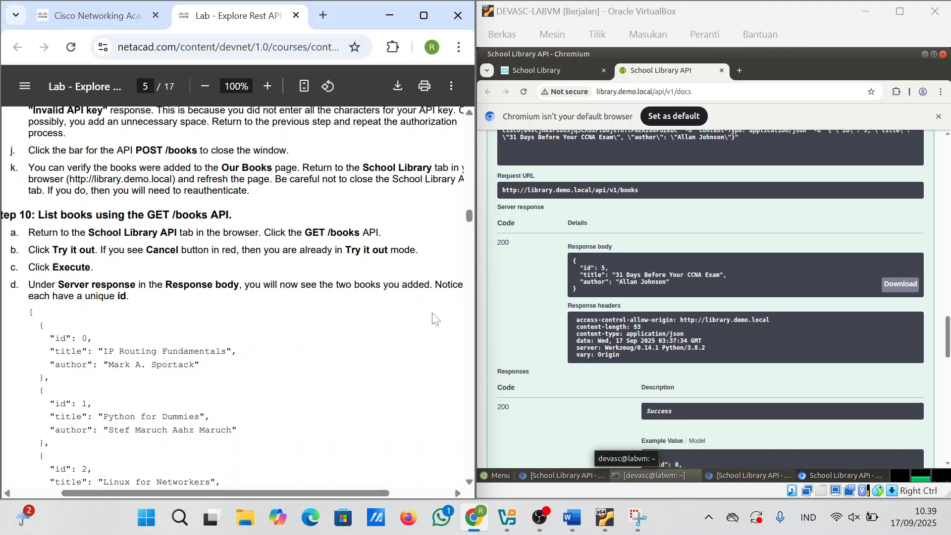
pyautogui.scroll(2, 435, 327)
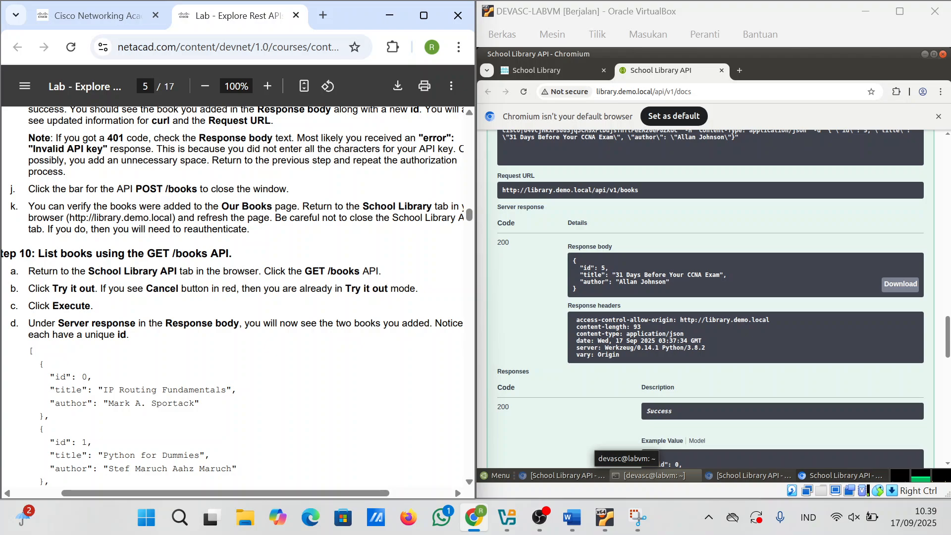
pyautogui.scroll(-1, 238, 292)
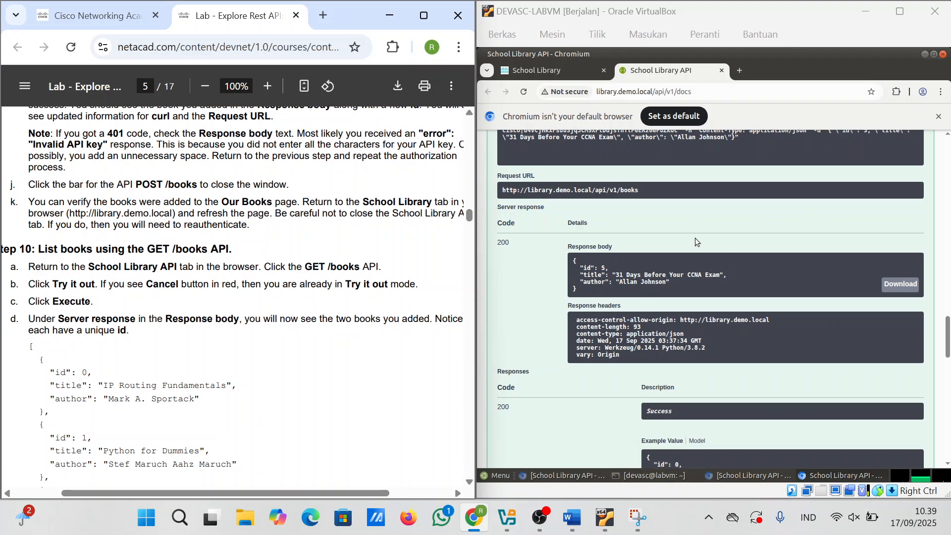
pyautogui.scroll(-15, 688, 243)
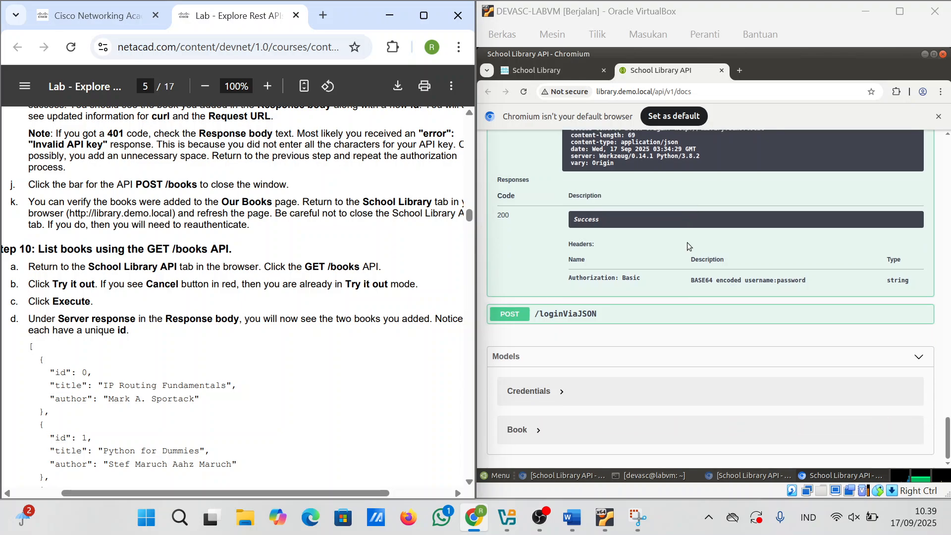
# Step: From the School Library home page, open the API docs in a new tab
pyautogui.click(555, 68)
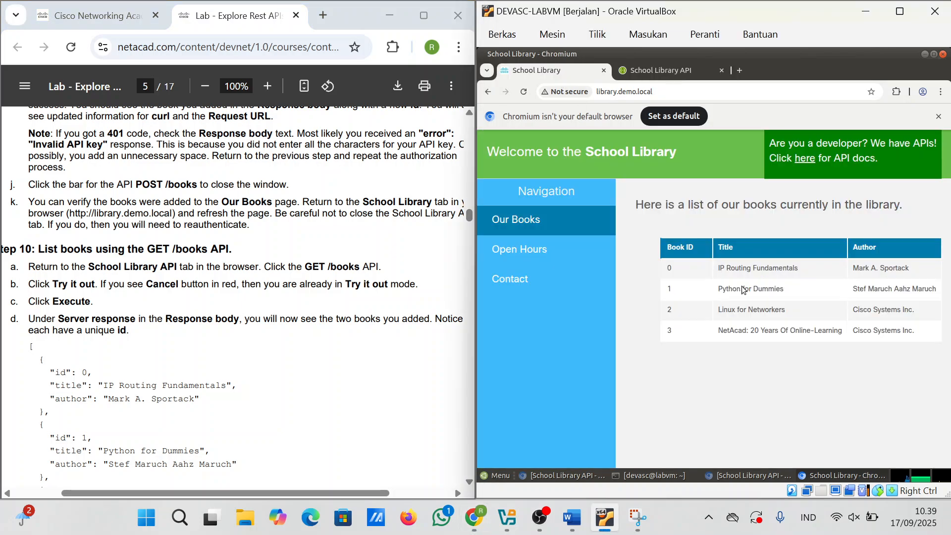
pyautogui.scroll(1, 206, 376)
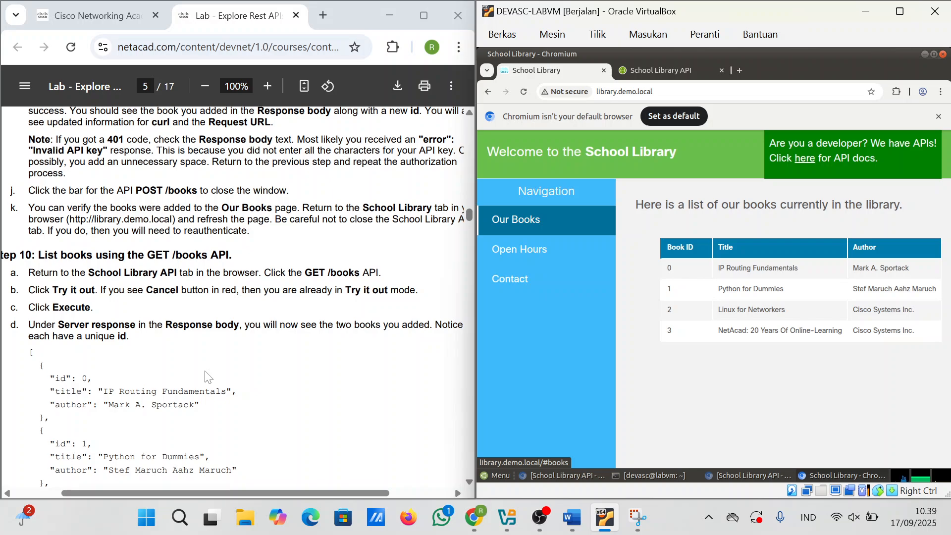
pyautogui.scroll(-3, 233, 297)
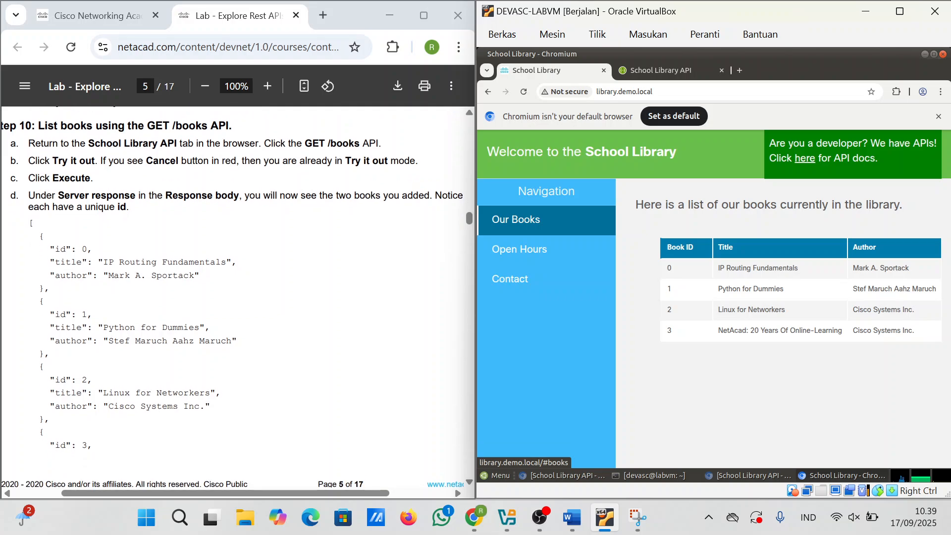
pyautogui.click(806, 156)
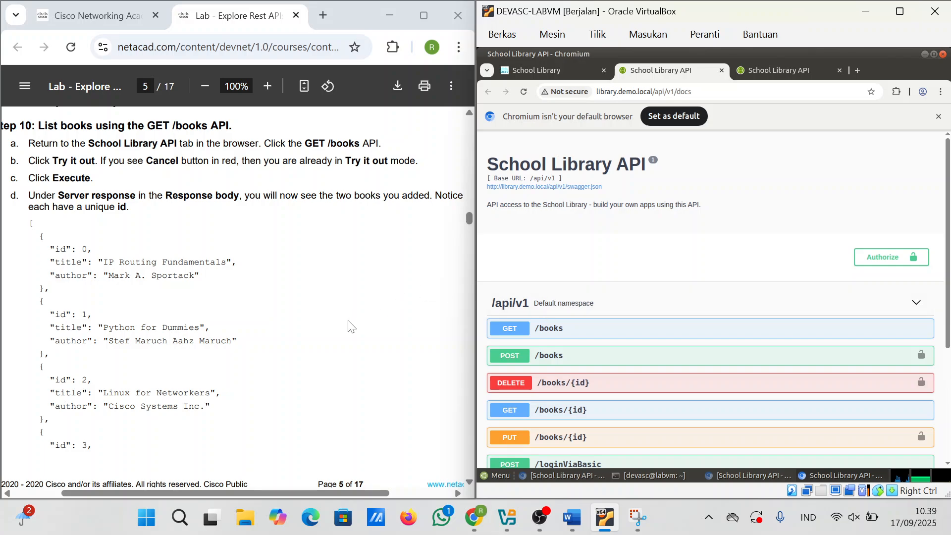
pyautogui.scroll(-1, 349, 325)
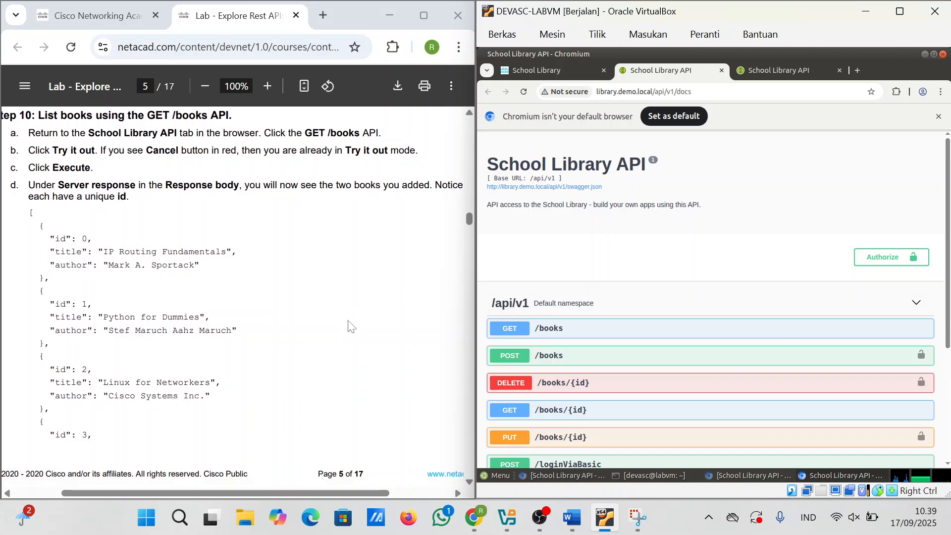
# Step: Expand GET /books and execute it using Try it out
pyautogui.click(605, 335)
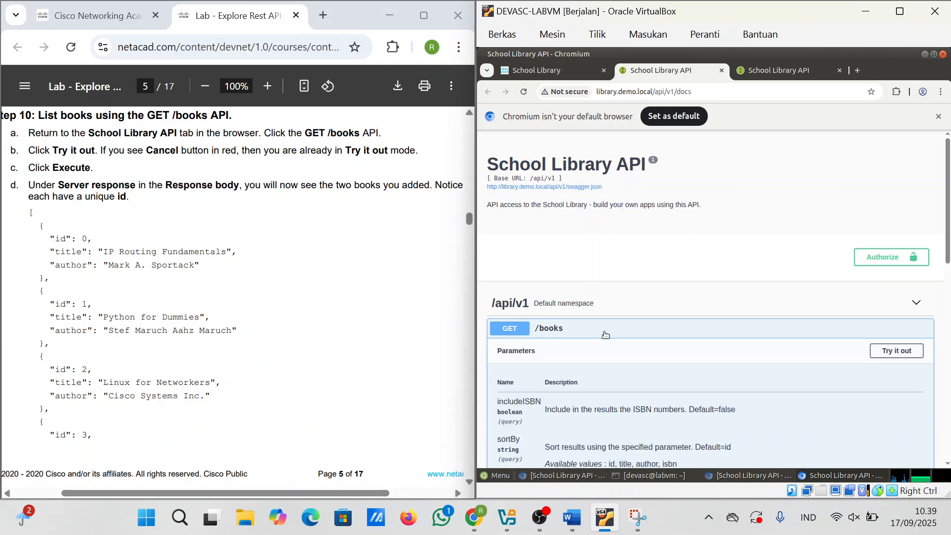
pyautogui.scroll(-2, 665, 340)
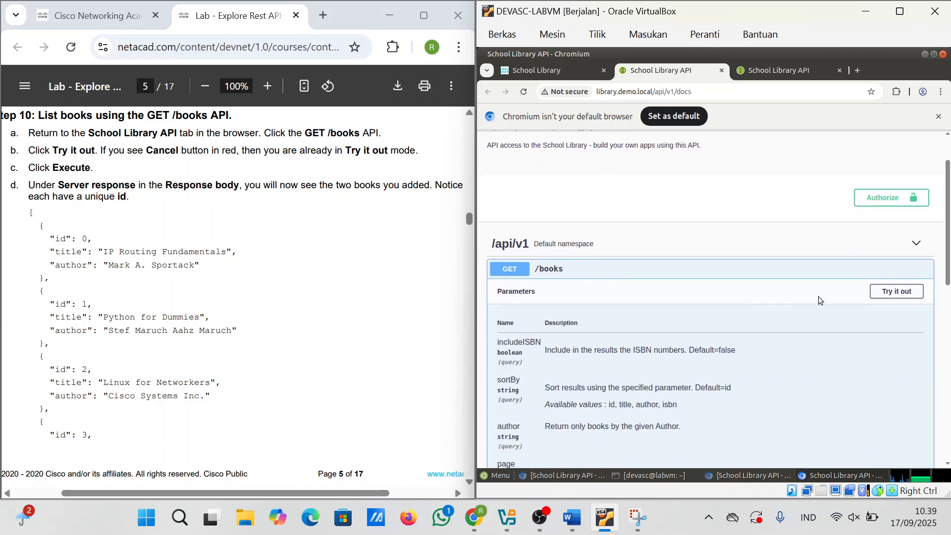
pyautogui.click(892, 294)
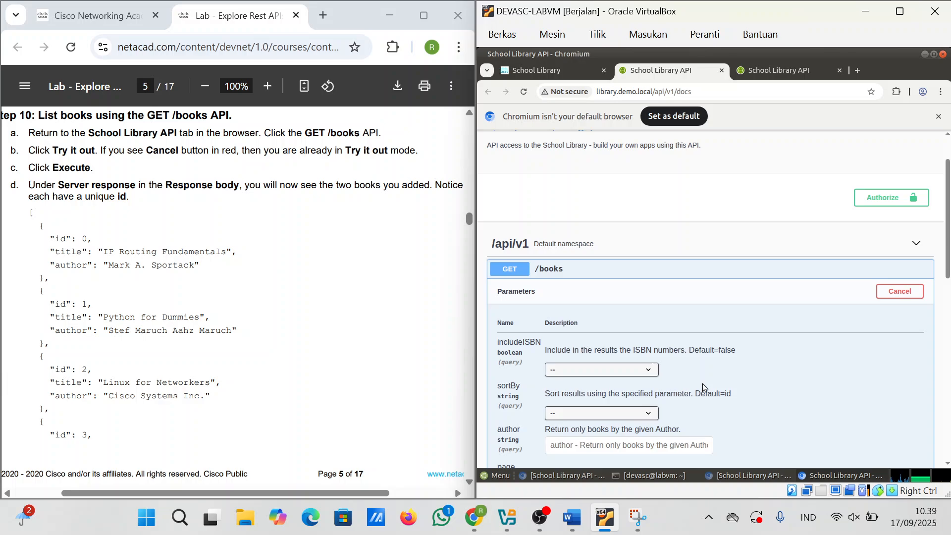
pyautogui.scroll(-5, 702, 383)
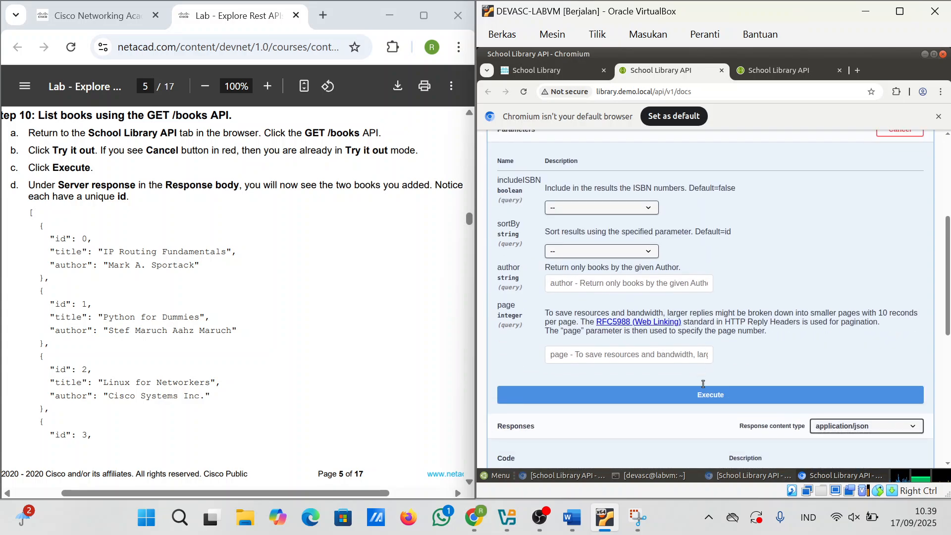
pyautogui.scroll(-3, 703, 383)
pyautogui.click(683, 313)
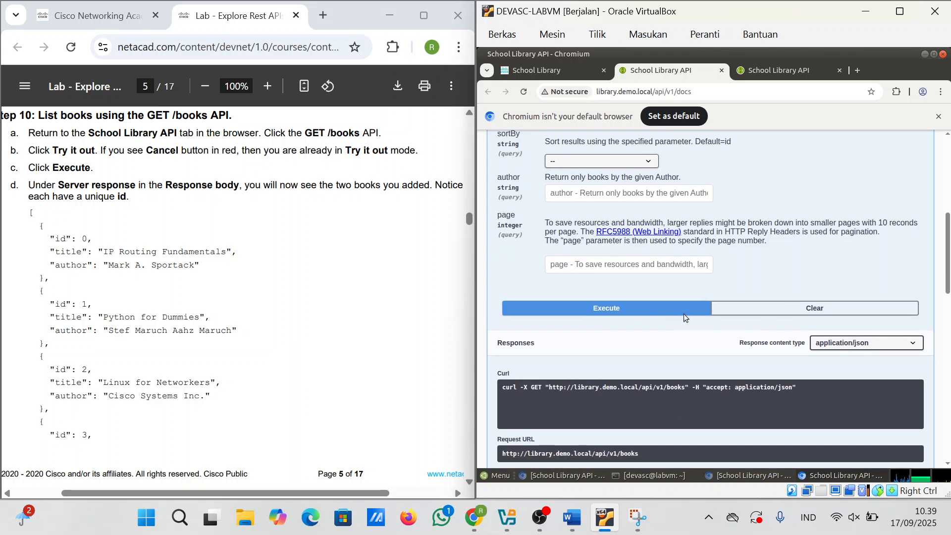
# Step: Scroll the code 200 response body to confirm books with ids 0–5 are listed
pyautogui.scroll(-5, 684, 313)
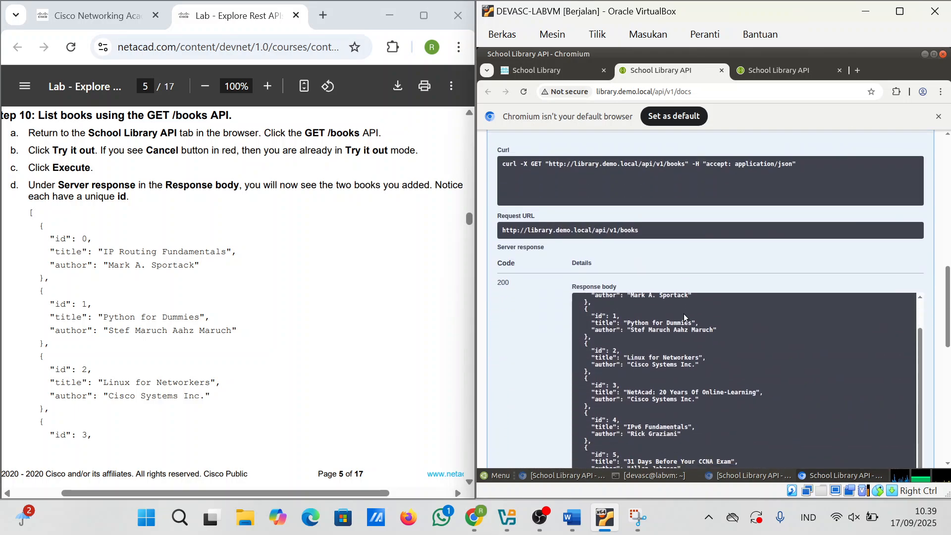
pyautogui.scroll(-3, 683, 313)
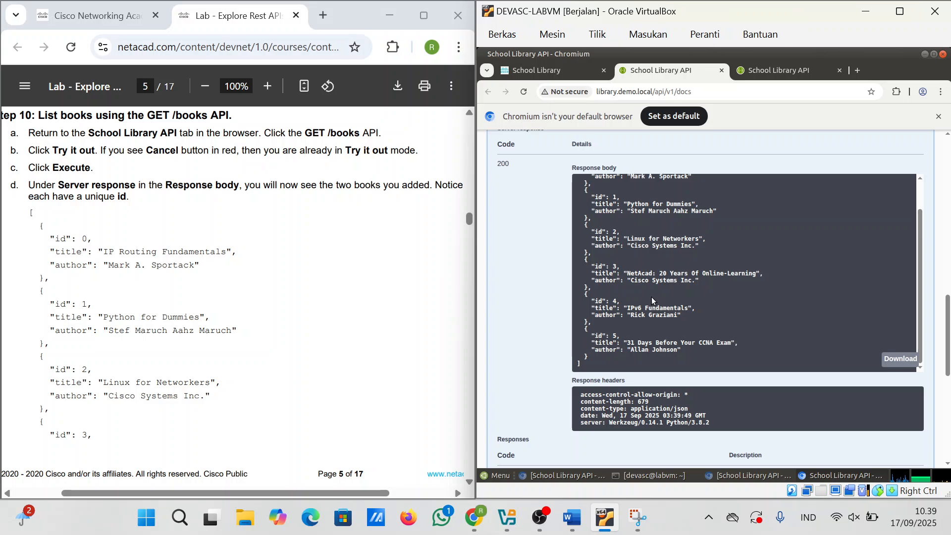
pyautogui.scroll(2, 652, 297)
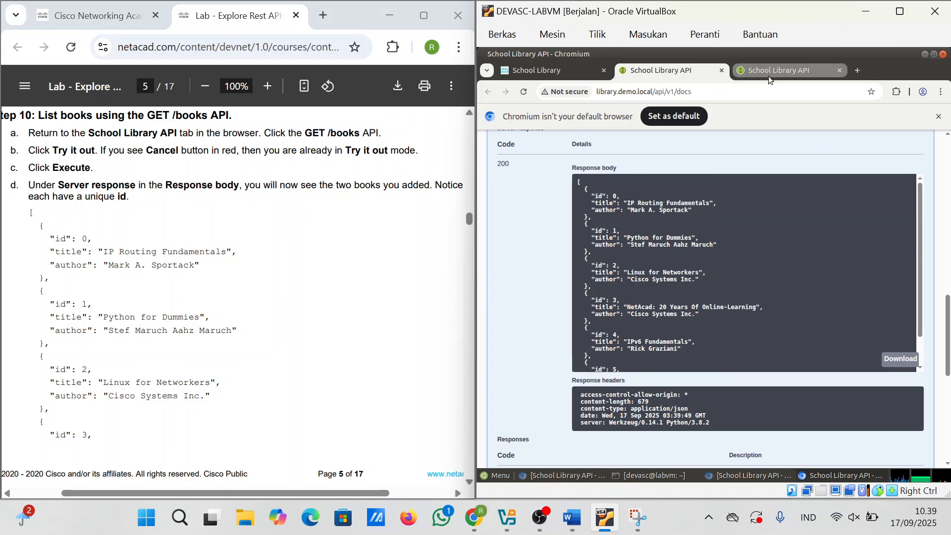
pyautogui.scroll(-2, 662, 296)
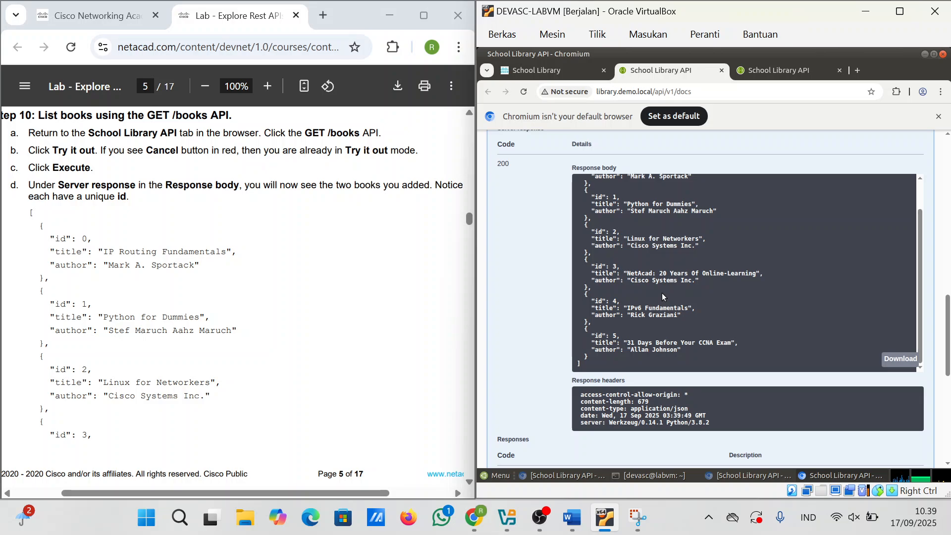
pyautogui.scroll(2, 662, 294)
pyautogui.scroll(-2, 662, 294)
pyautogui.scroll(2, 948, 297)
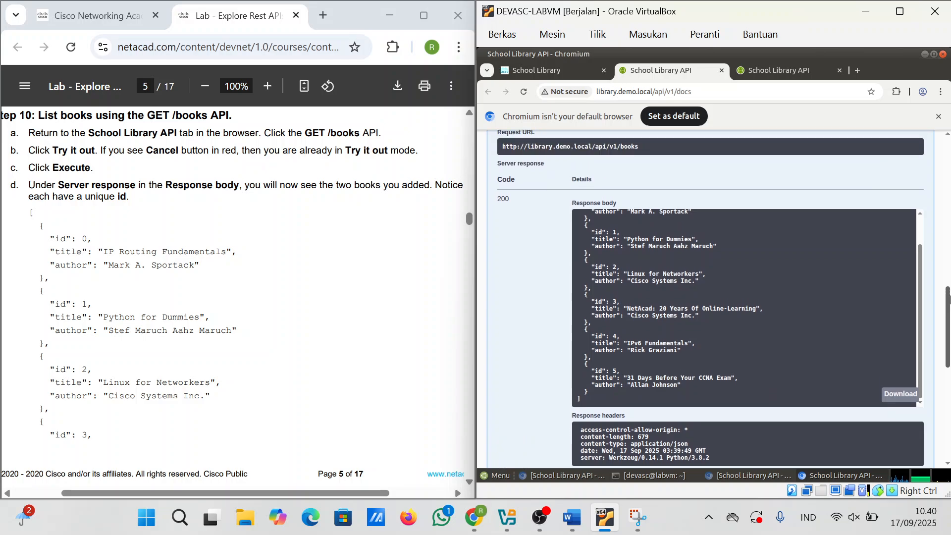
pyautogui.scroll(2, 573, 298)
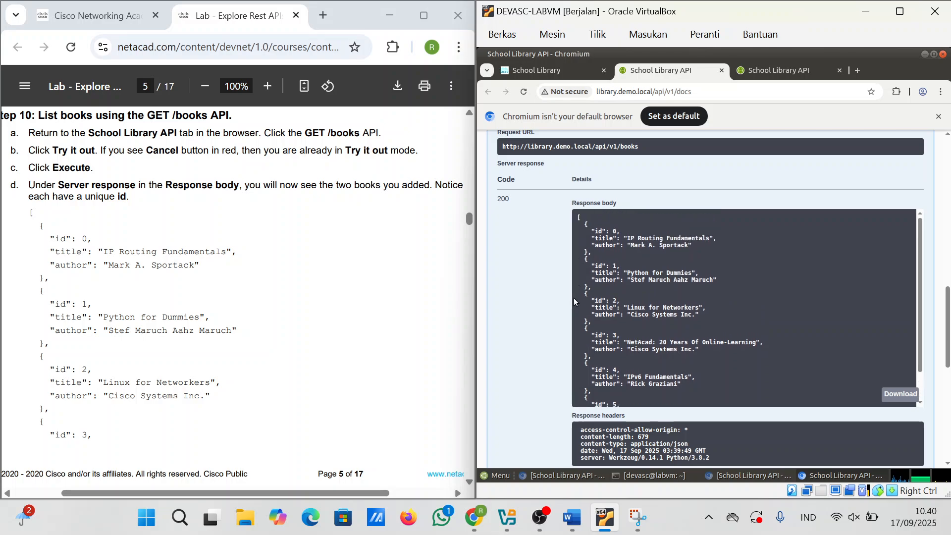
pyautogui.scroll(5, 581, 311)
pyautogui.scroll(5, 581, 311)
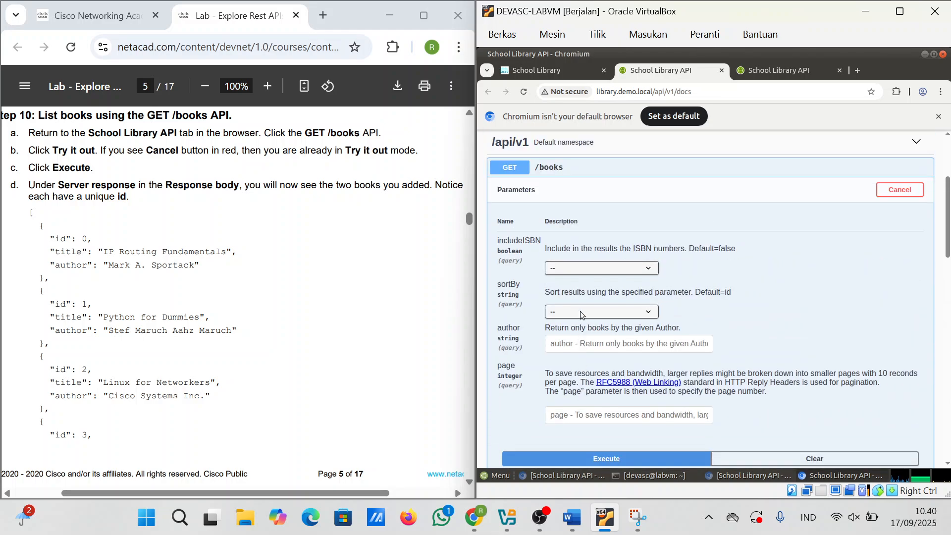
pyautogui.scroll(-8, 581, 311)
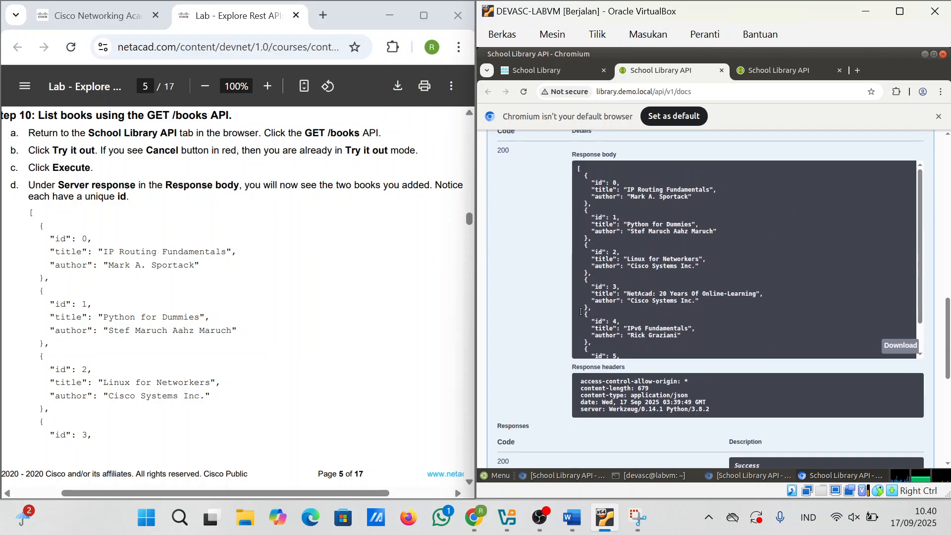
pyautogui.scroll(-2, 663, 303)
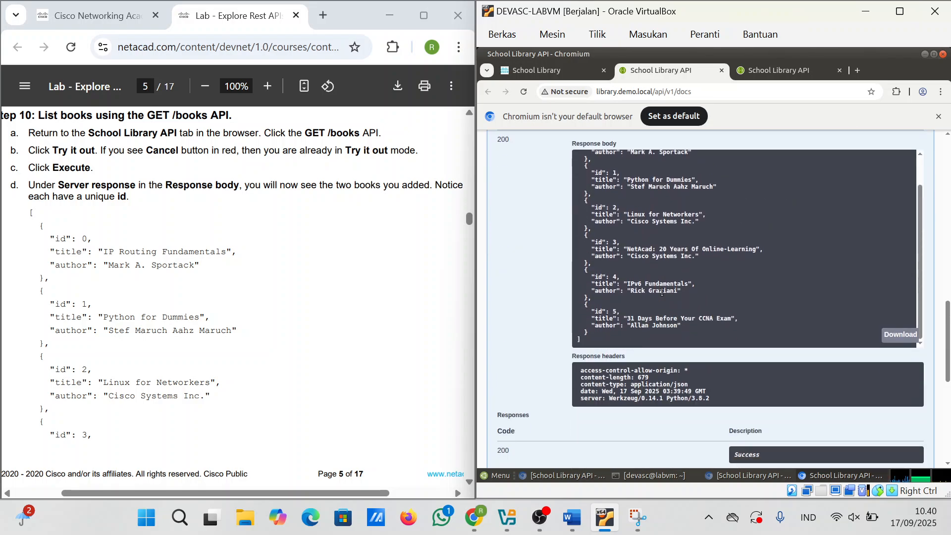
# Step: Capture the GET /books response area with a new Snipping Tool snip
pyautogui.click(640, 517)
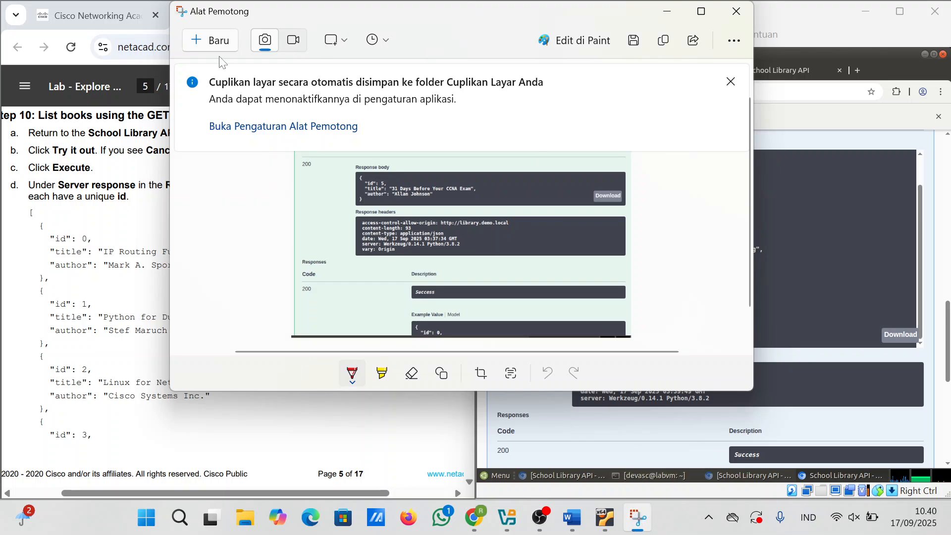
pyautogui.click(214, 40)
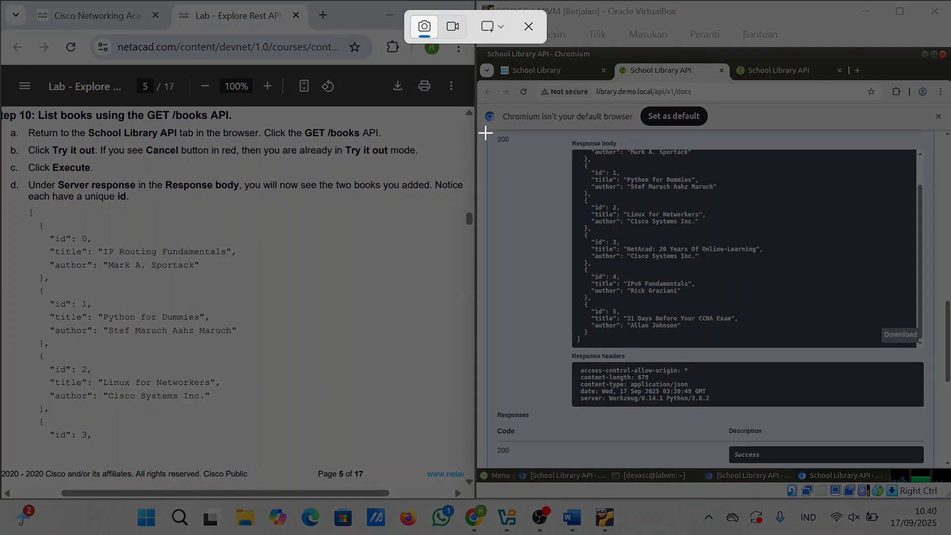
pyautogui.moveTo(486, 133); pyautogui.dragTo(941, 461)
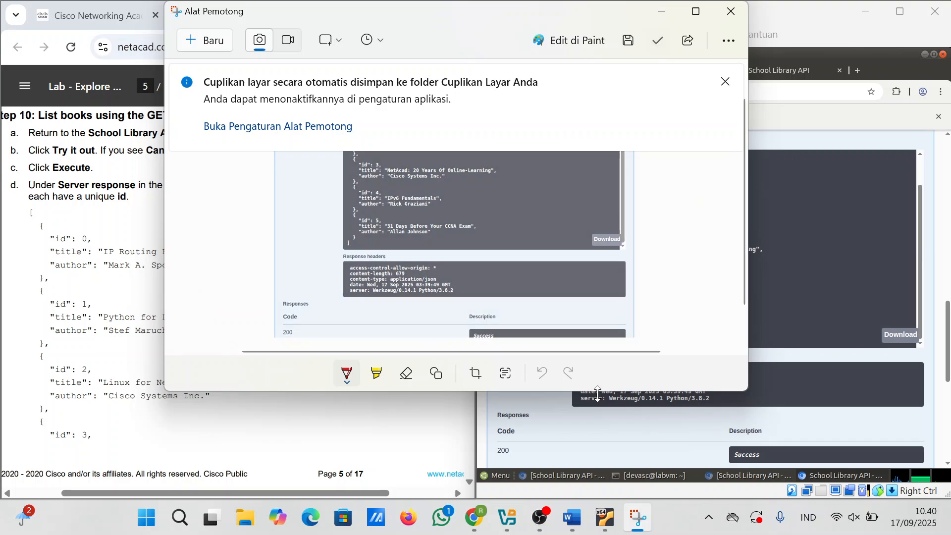
# Step: Label the Word report 'Step 10' and paste the response screenshot on a new page
pyautogui.click(575, 529)
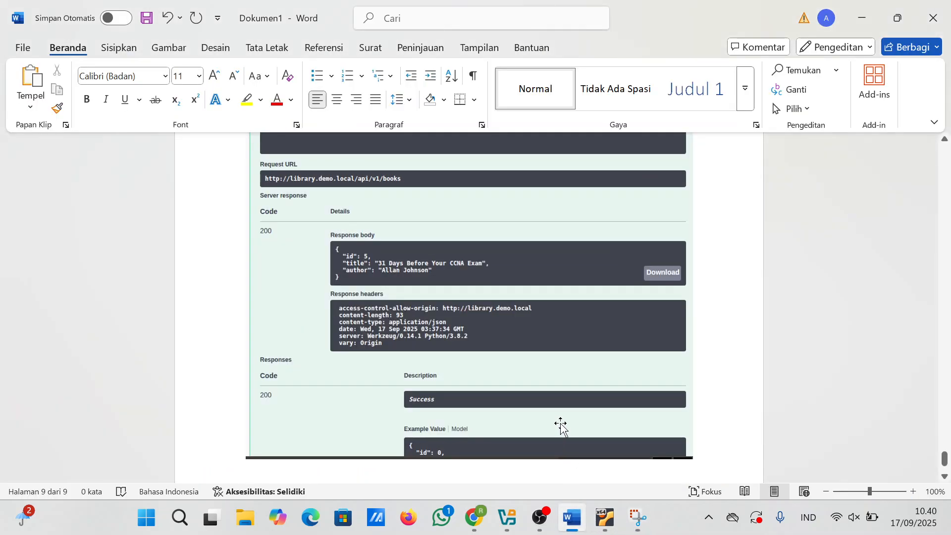
pyautogui.write('st')
pyautogui.hotkey('ctrl', 'Return')
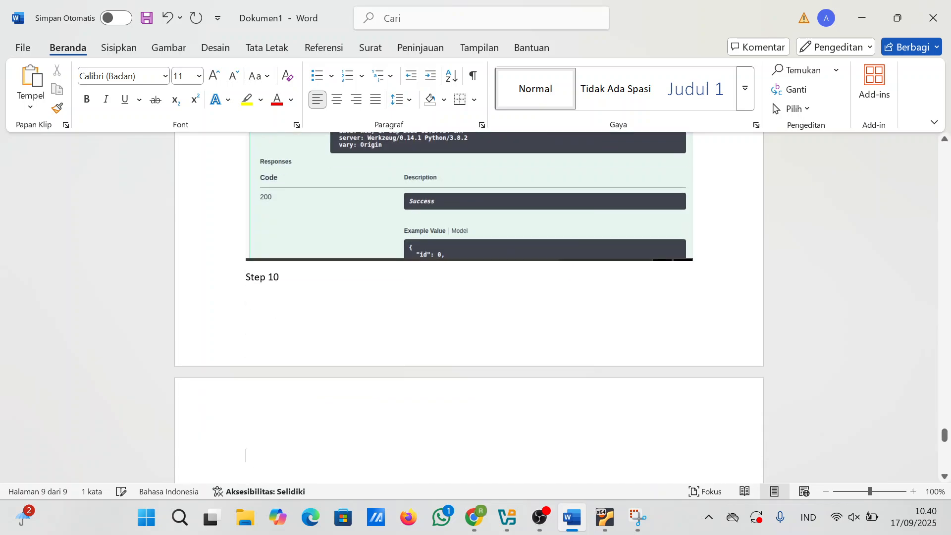
pyautogui.hotkey('ctrl', 'v')
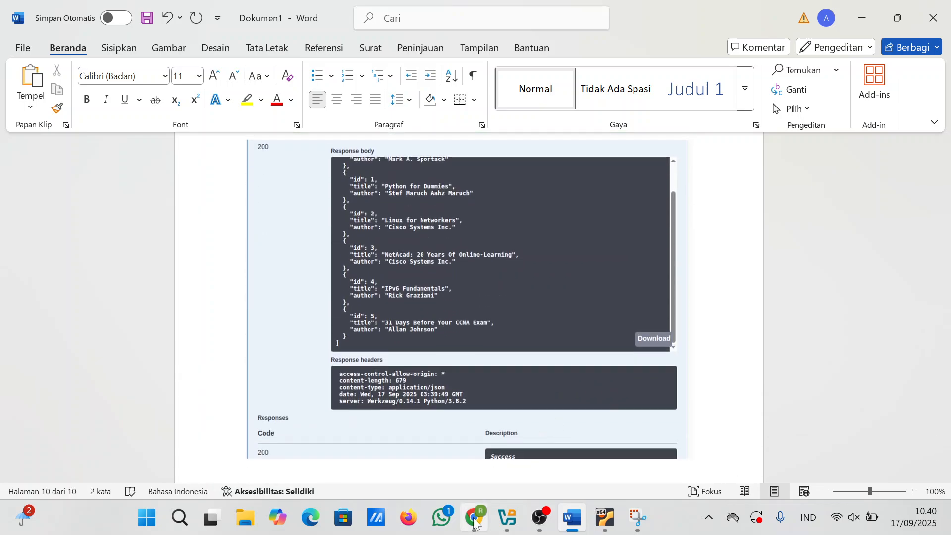
pyautogui.moveTo(474, 517)
pyautogui.click(455, 442)
pyautogui.scroll(-3, 273, 337)
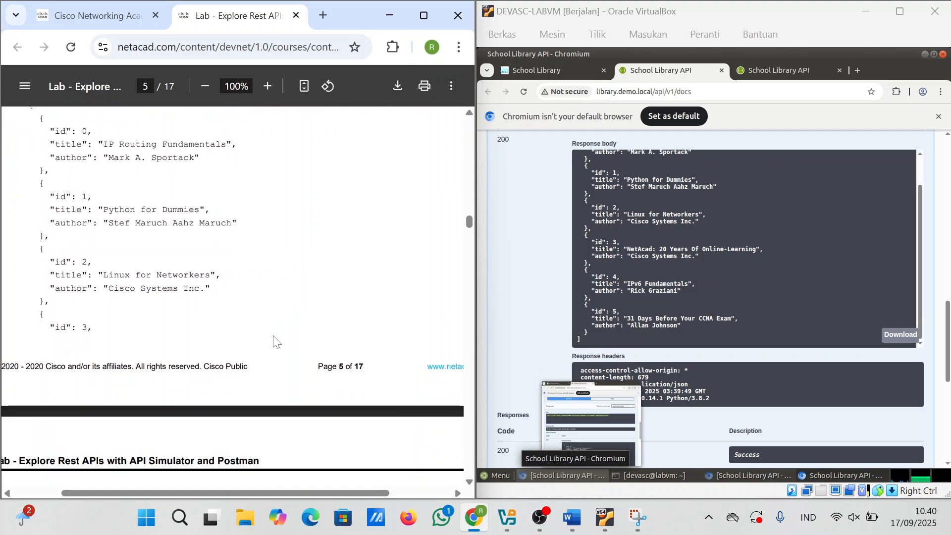
pyautogui.scroll(-5, 274, 339)
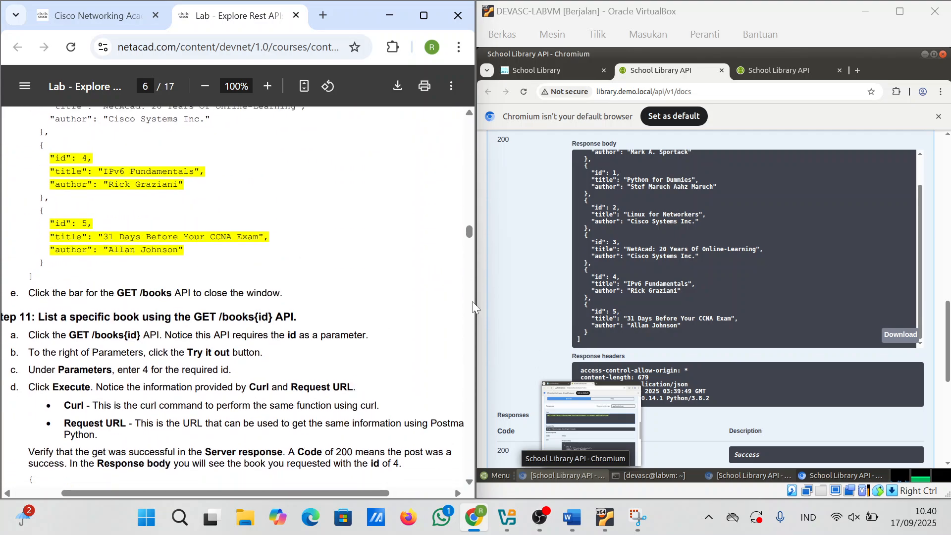
pyautogui.scroll(-5, 628, 293)
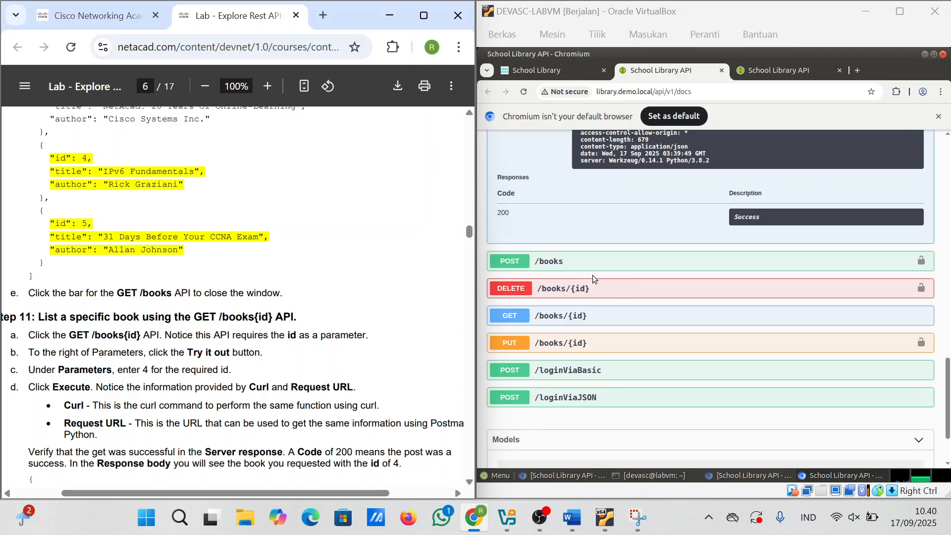
pyautogui.scroll(-2, 233, 293)
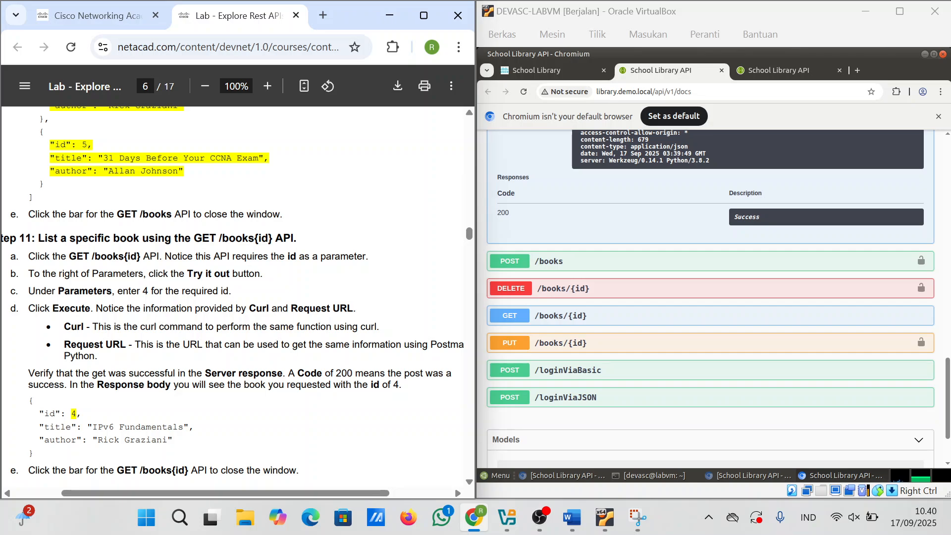
pyautogui.scroll(5, 685, 237)
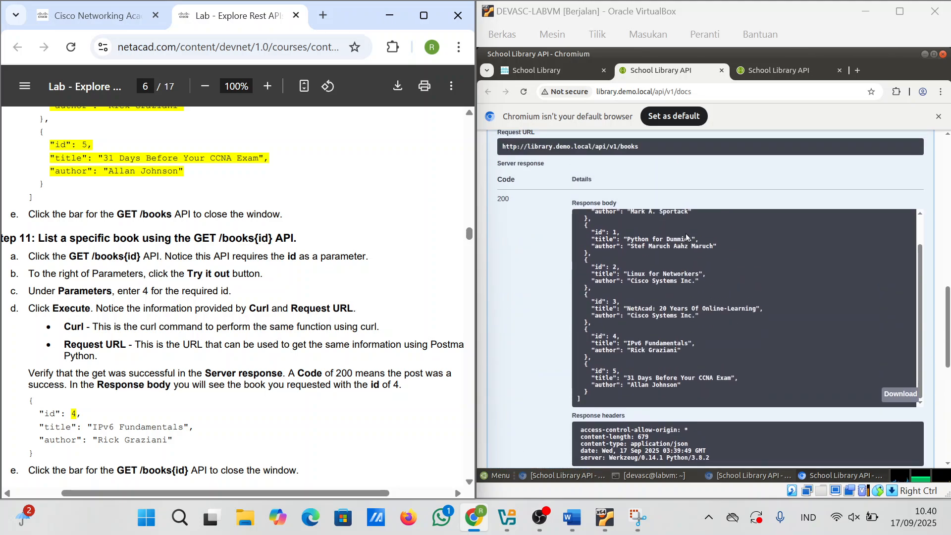
pyautogui.scroll(2, 686, 237)
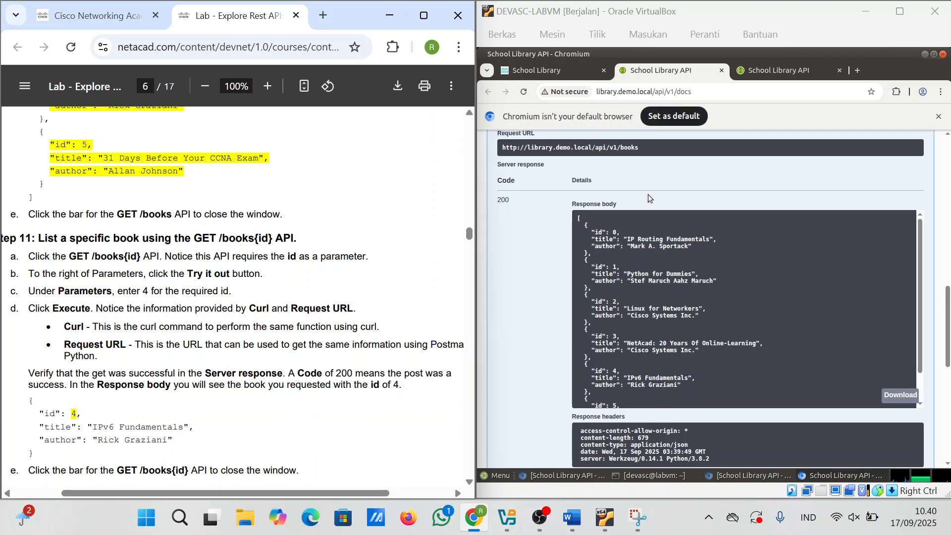
pyautogui.scroll(10, 648, 195)
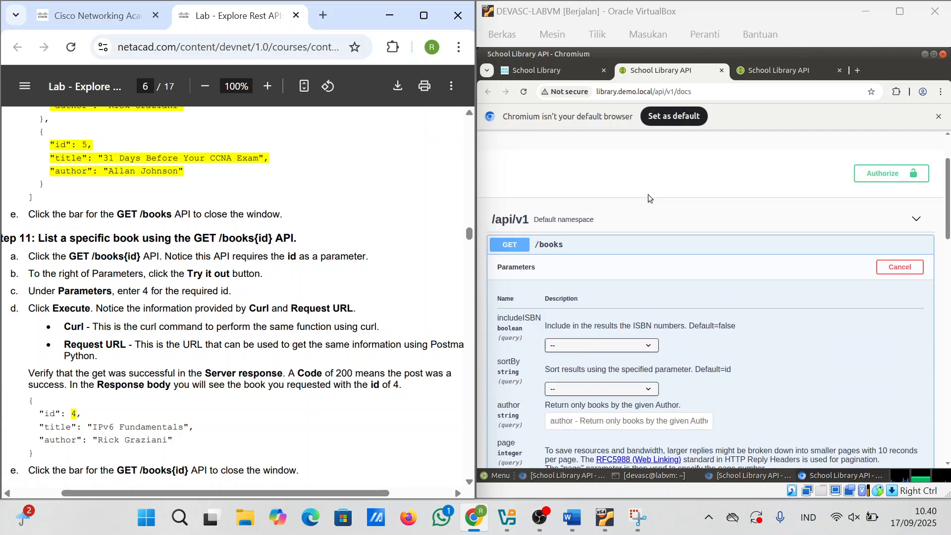
pyautogui.scroll(-15, 648, 197)
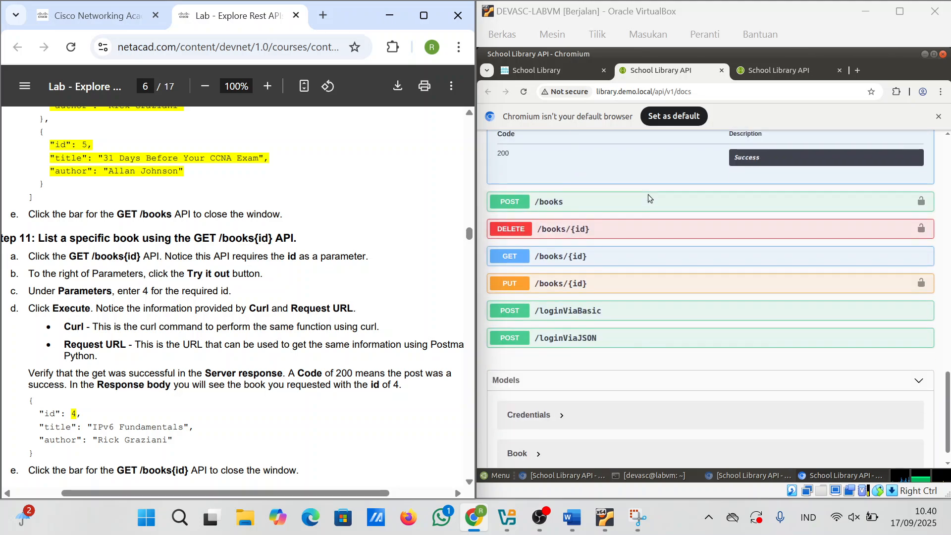
# Step: Run the GET /books/{id} request with id 4 in the Swagger page
pyautogui.click(549, 262)
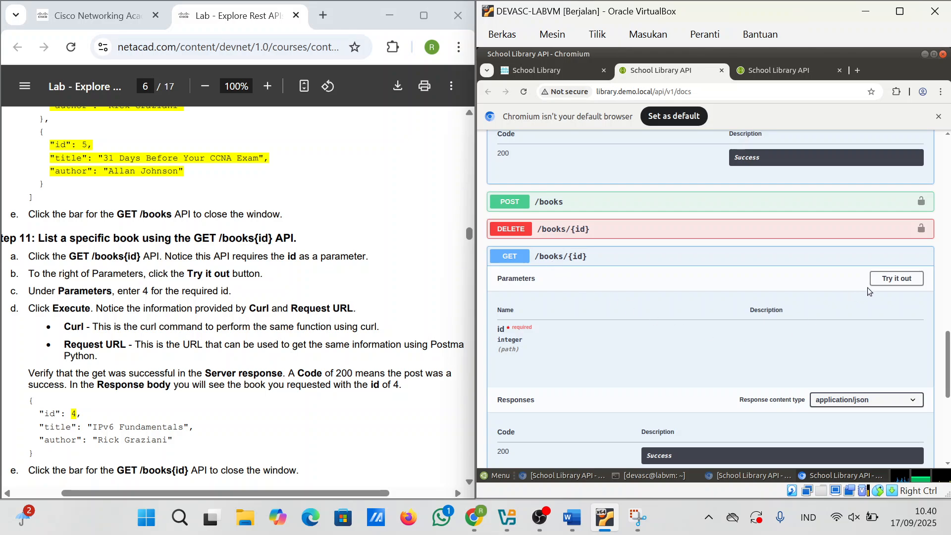
pyautogui.click(882, 280)
pyautogui.scroll(-2, 238, 297)
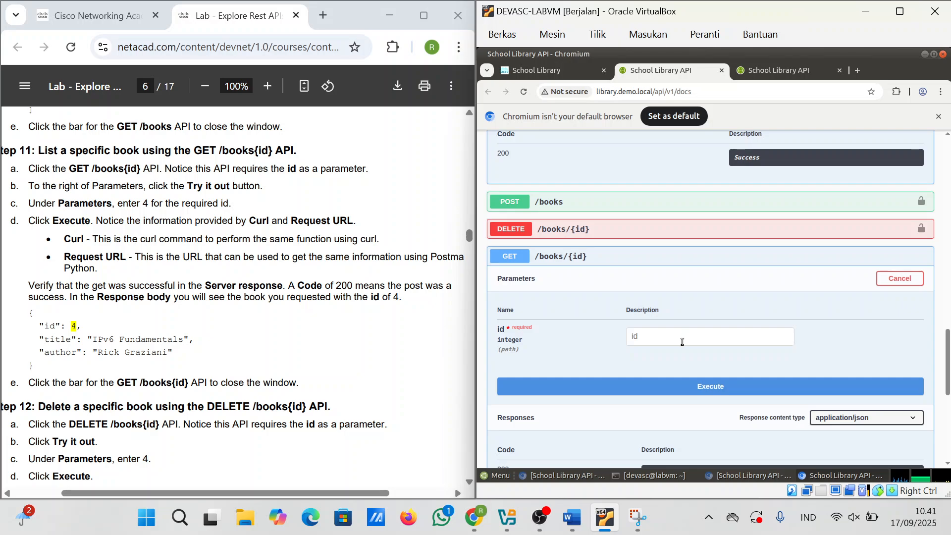
pyautogui.click(681, 339)
pyautogui.scroll(-3, 680, 339)
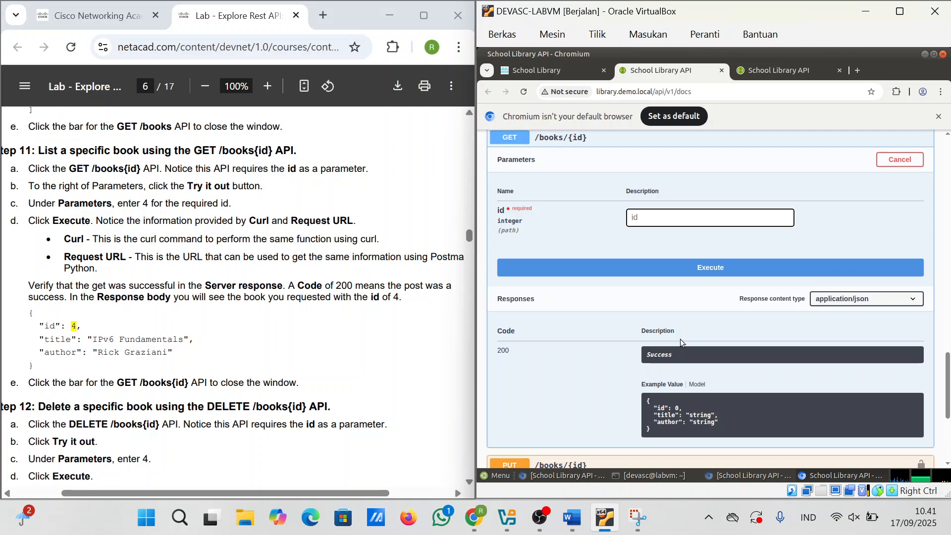
pyautogui.write('4')
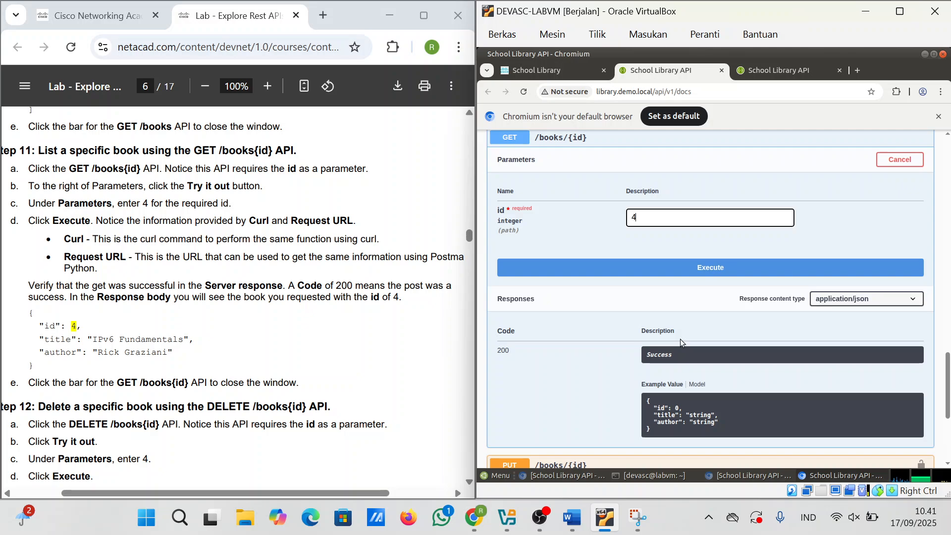
pyautogui.click(669, 265)
# Step: Review the code 200 response returning book 4, IPv6 Fundamentals
pyautogui.scroll(-3, 671, 346)
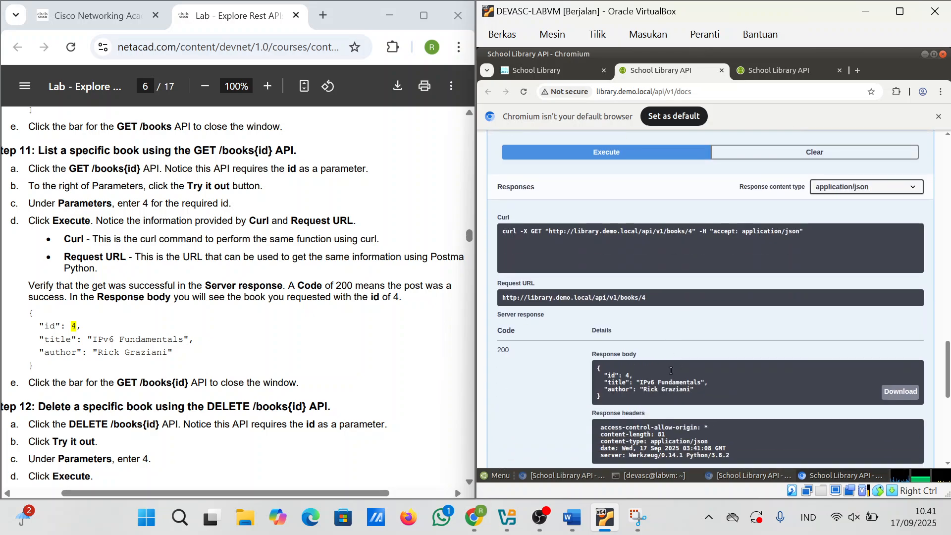
pyautogui.scroll(-3, 670, 370)
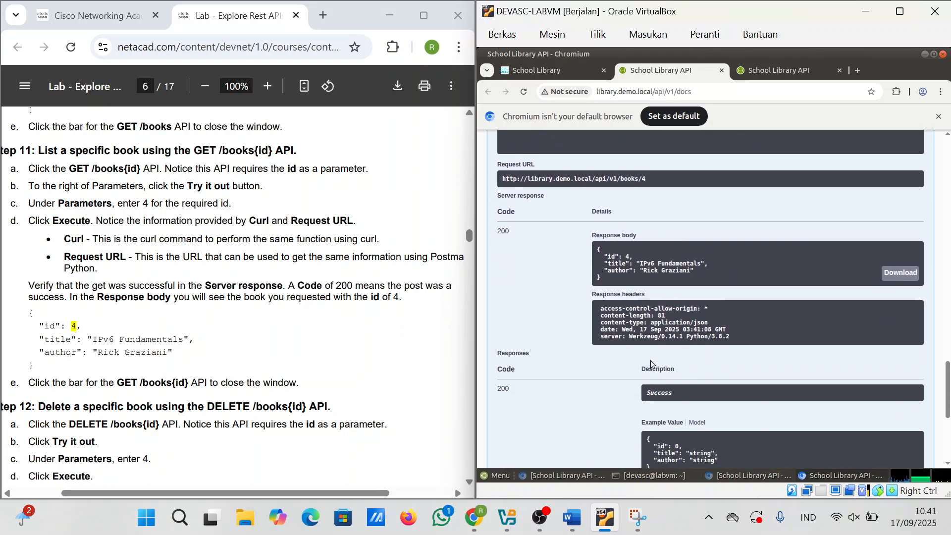
pyautogui.scroll(3, 682, 279)
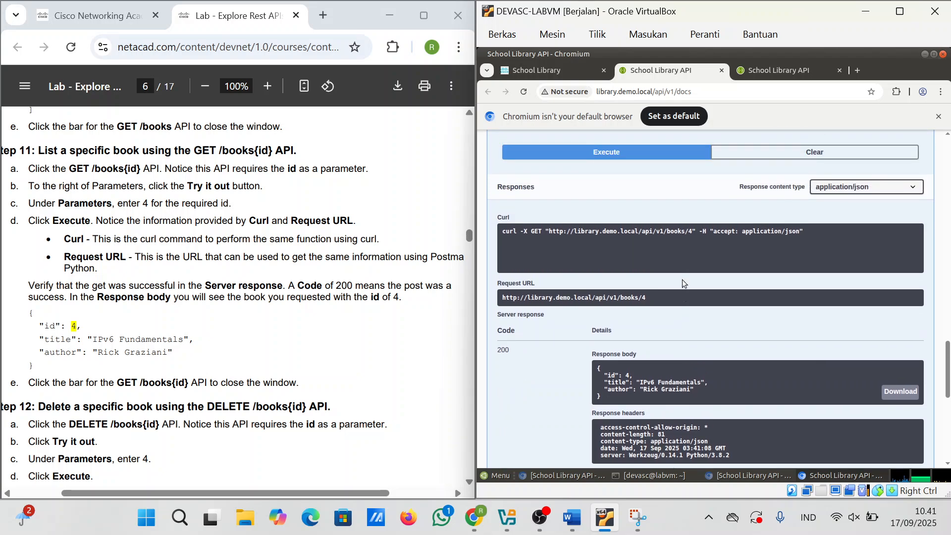
pyautogui.scroll(6, 682, 279)
pyautogui.scroll(-3, 681, 279)
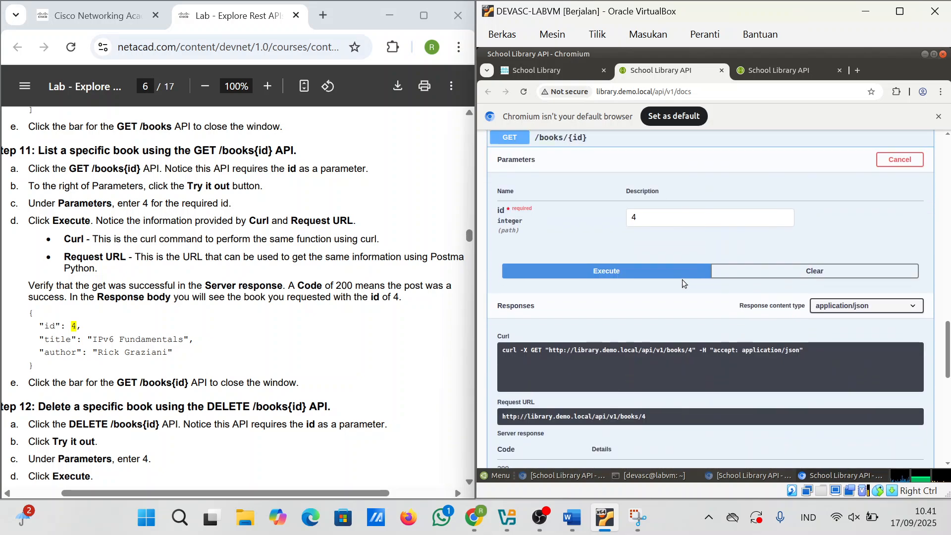
pyautogui.scroll(15, 651, 267)
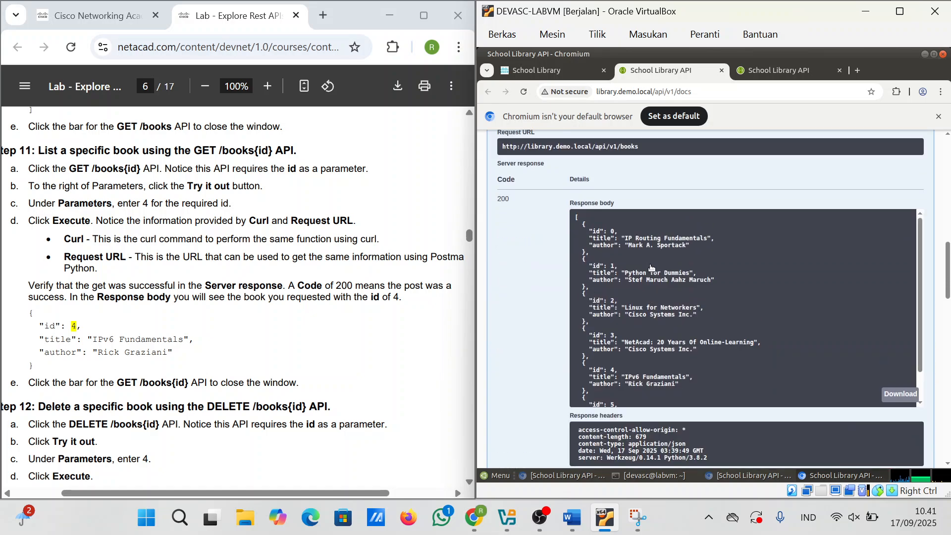
pyautogui.scroll(-12, 623, 329)
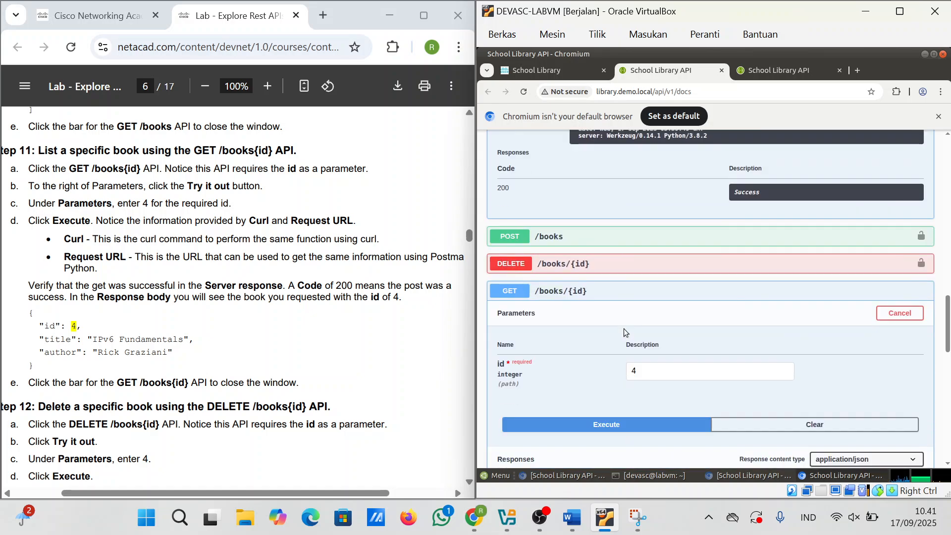
pyautogui.scroll(-3, 623, 329)
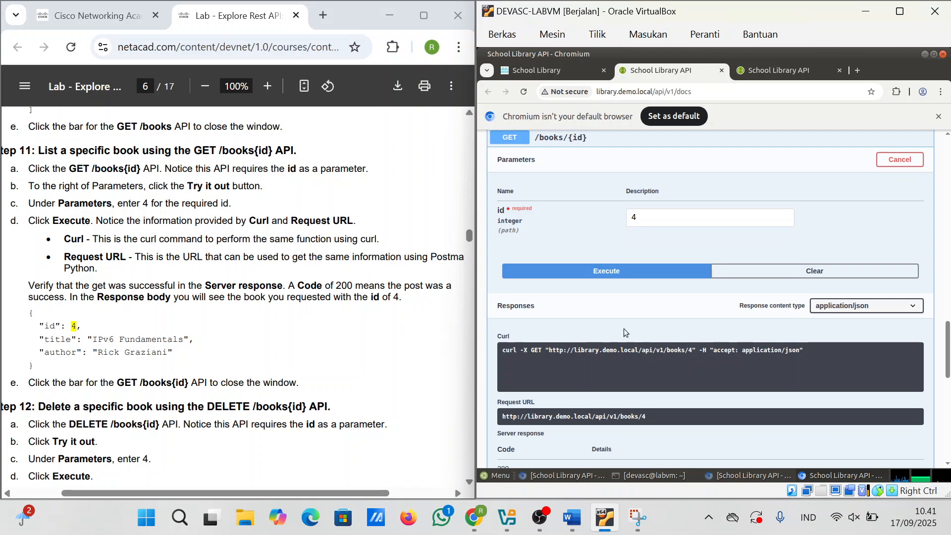
pyautogui.click(638, 518)
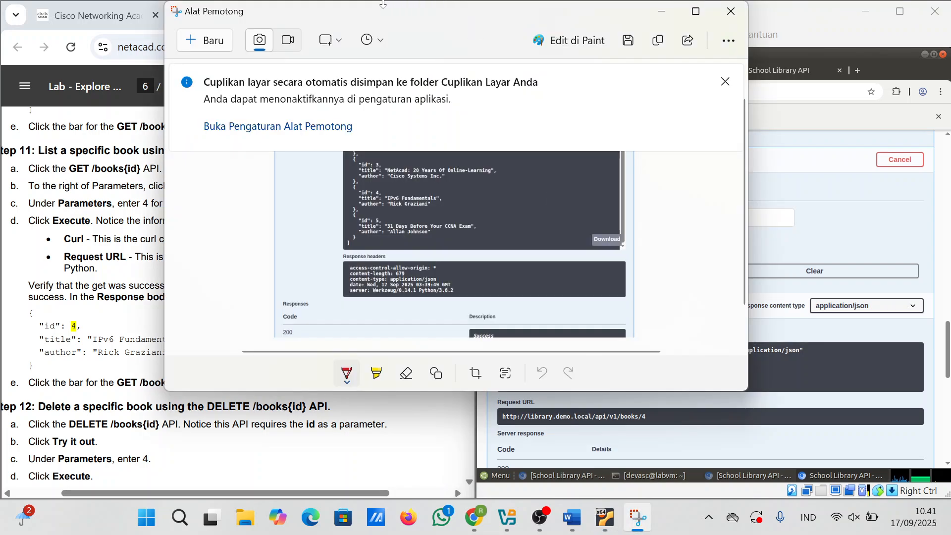
# Step: Snip the GET /books/{id} request area and paste it into the Word report
pyautogui.click(212, 38)
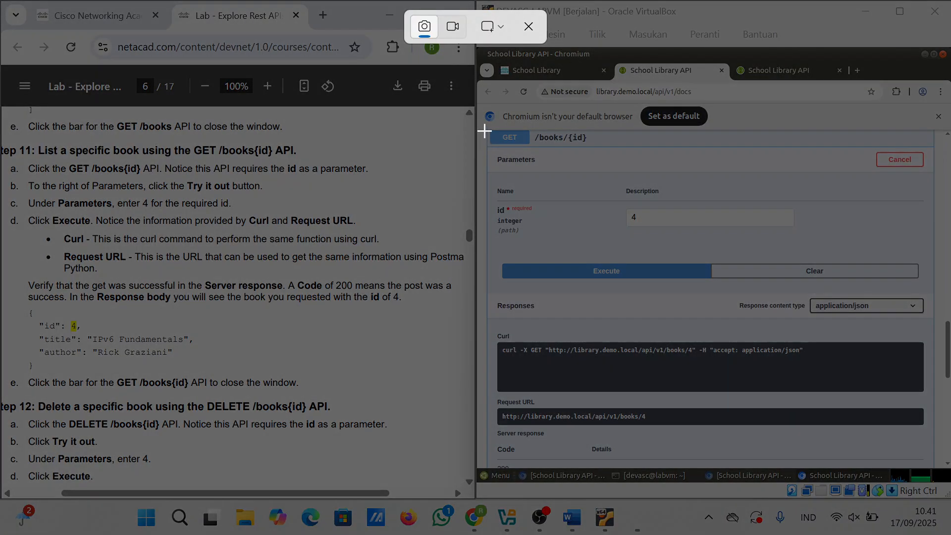
pyautogui.moveTo(484, 130); pyautogui.dragTo(937, 471)
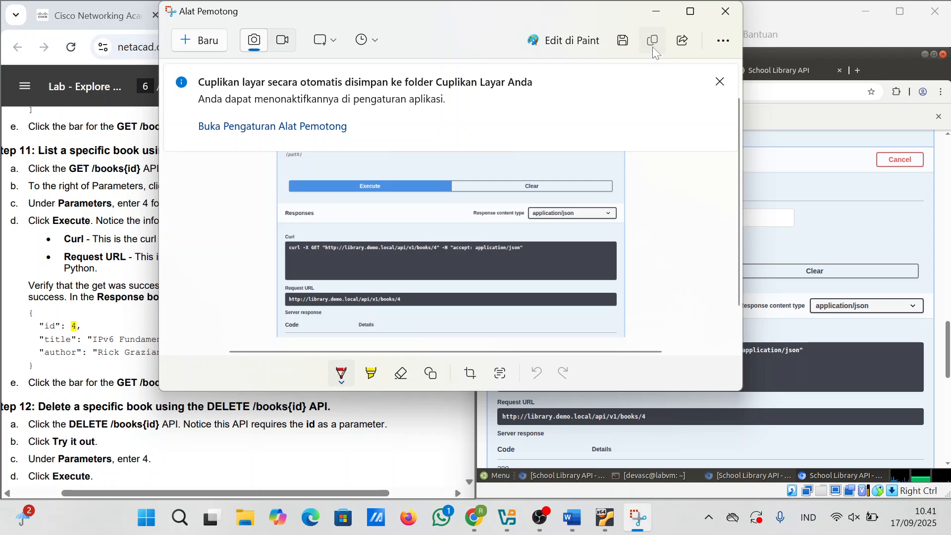
pyautogui.click(652, 44)
pyautogui.click(572, 518)
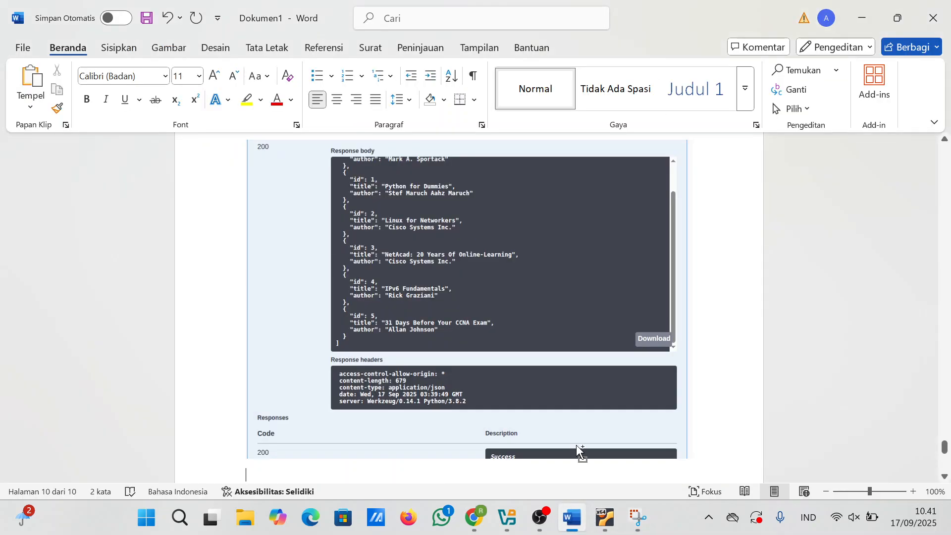
pyautogui.hotkey('ctrl', 'v')
pyautogui.press('Return')
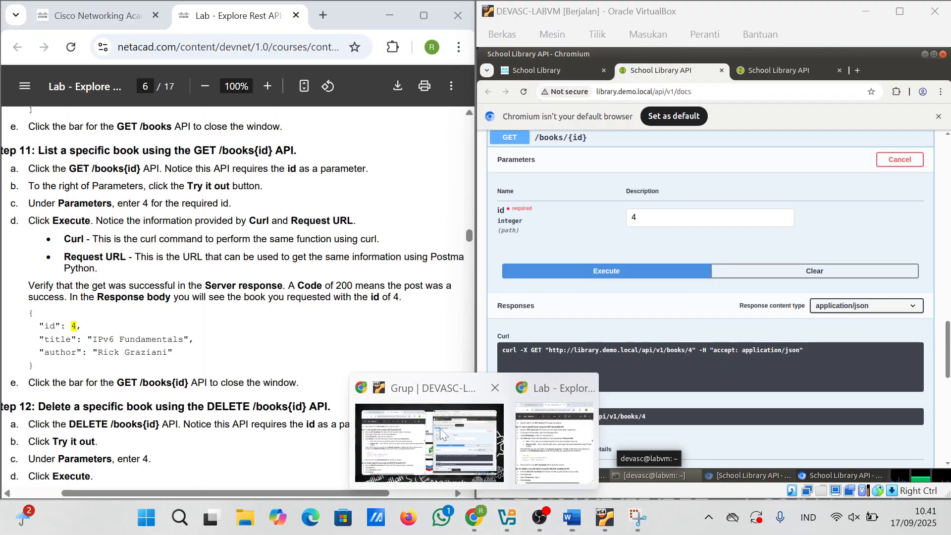
# Step: Capture a new snip of the book id 4 server response
pyautogui.click(551, 435)
pyautogui.scroll(-5, 670, 360)
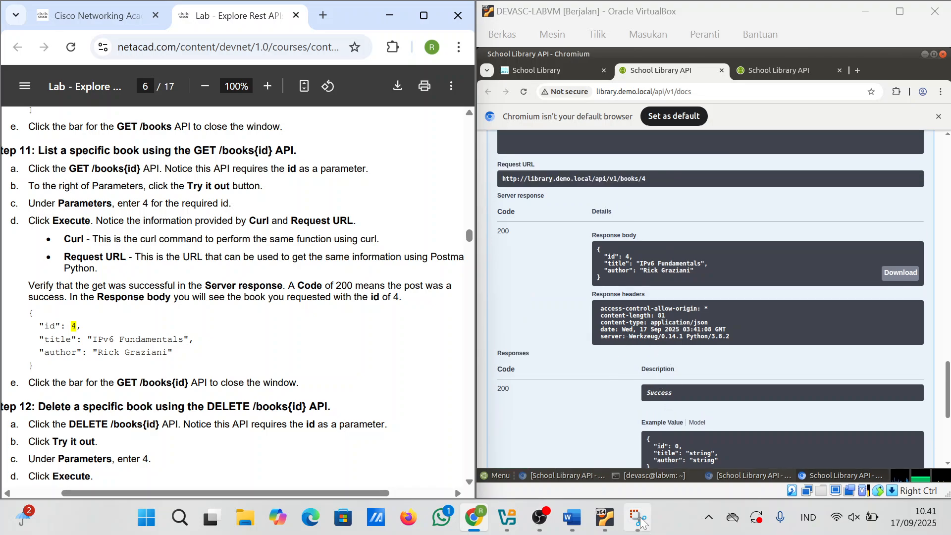
pyautogui.click(641, 522)
pyautogui.click(209, 46)
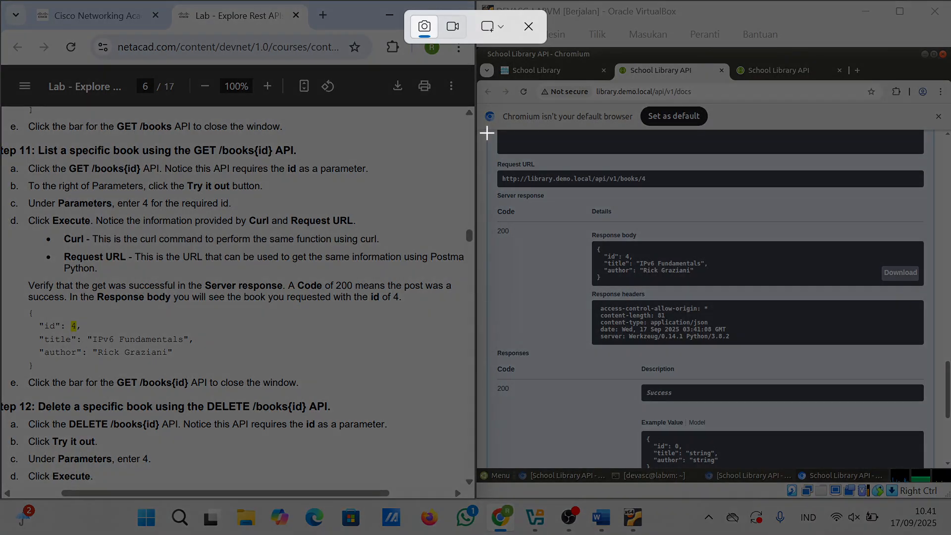
pyautogui.moveTo(485, 132); pyautogui.dragTo(946, 483)
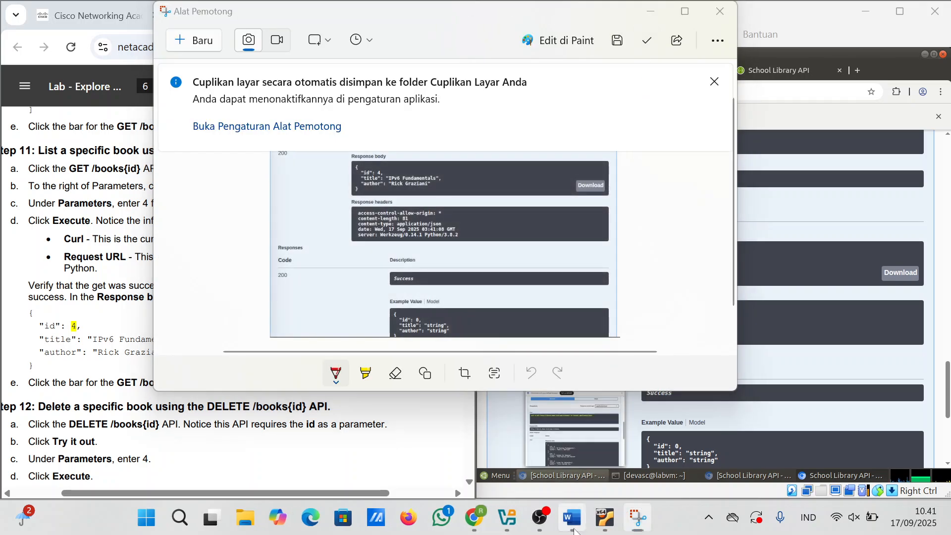
# Step: Add blank lines in Word between the two images and after the lower one
pyautogui.hotkey('alt', 'Tab')
pyautogui.scroll(3, 469, 307)
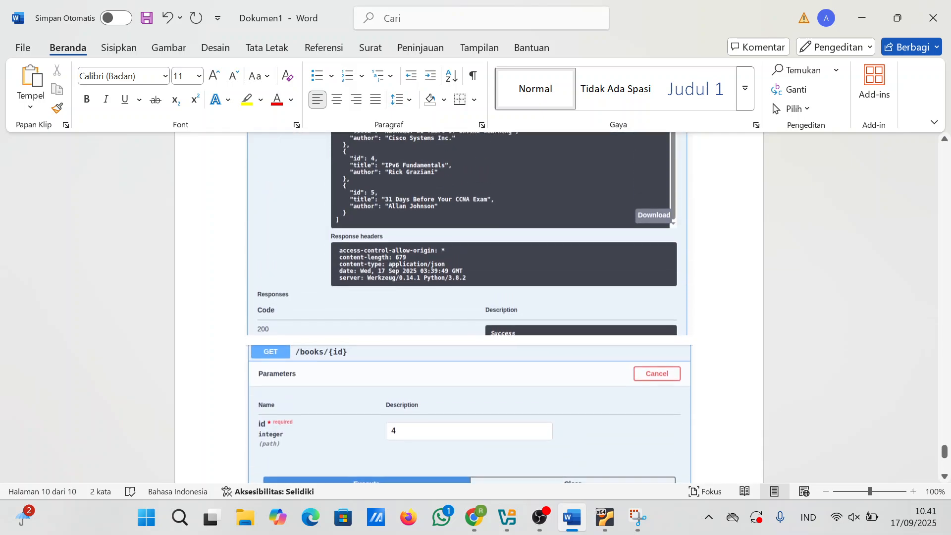
pyautogui.click(698, 327)
pyautogui.press('Return')
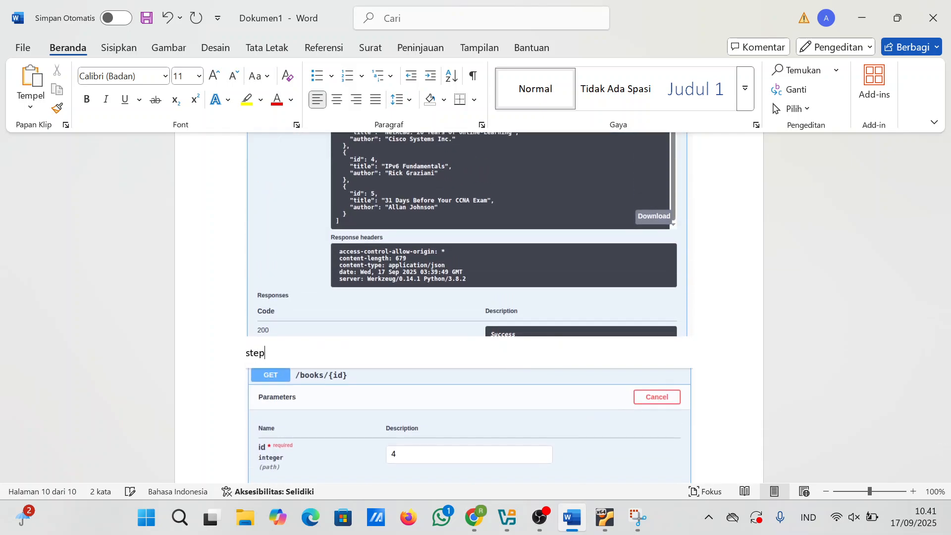
pyautogui.scroll(-3, 693, 310)
pyautogui.click(694, 310)
pyautogui.press('Return')
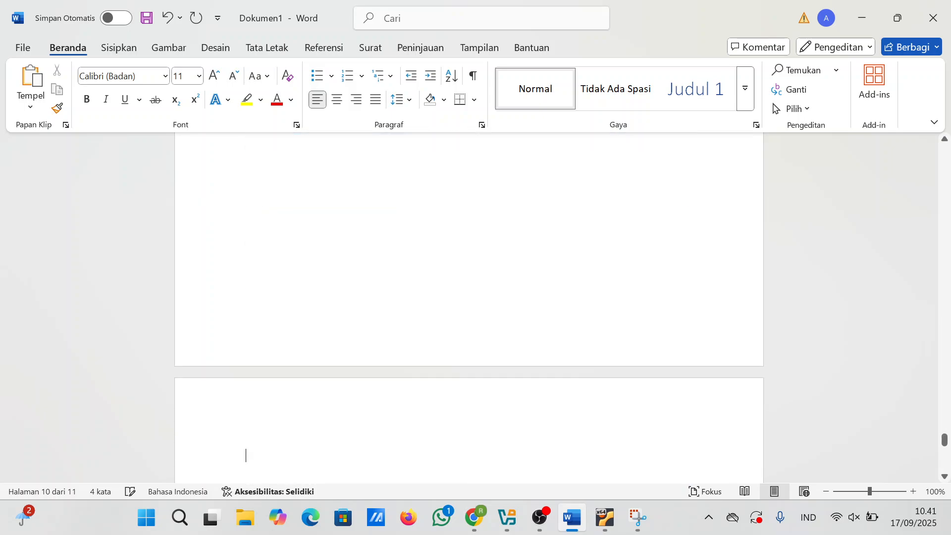
pyautogui.moveTo(488, 518)
pyautogui.click(416, 436)
# Step: Scroll the lab PDF to page 6, Step 12: deleting book id 4 via DELETE /books/{id}
pyautogui.scroll(-4, 352, 366)
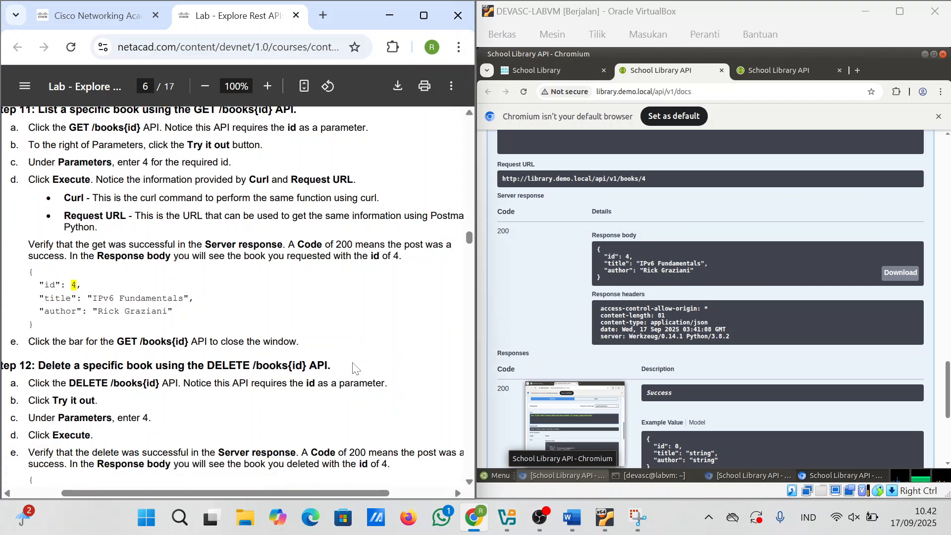
pyautogui.scroll(-2, 352, 366)
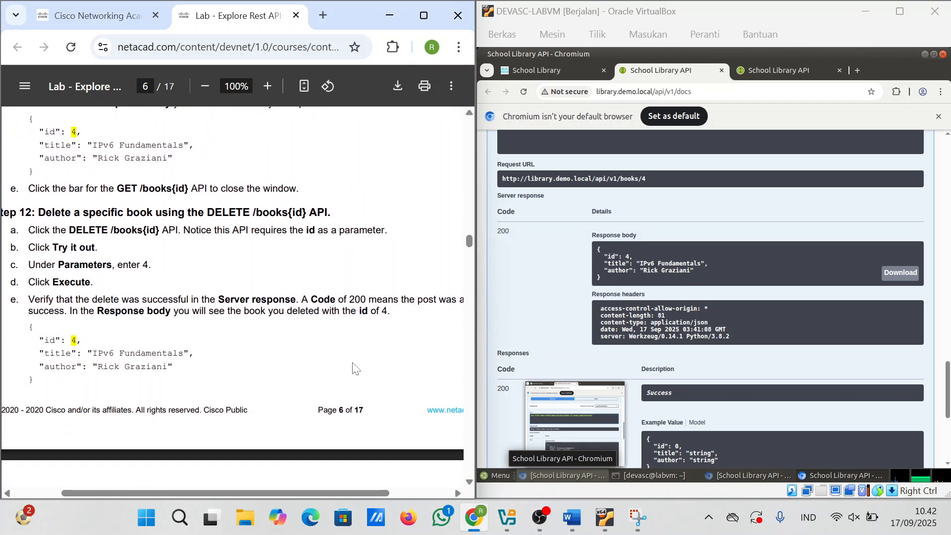
pyautogui.scroll(-1, 353, 367)
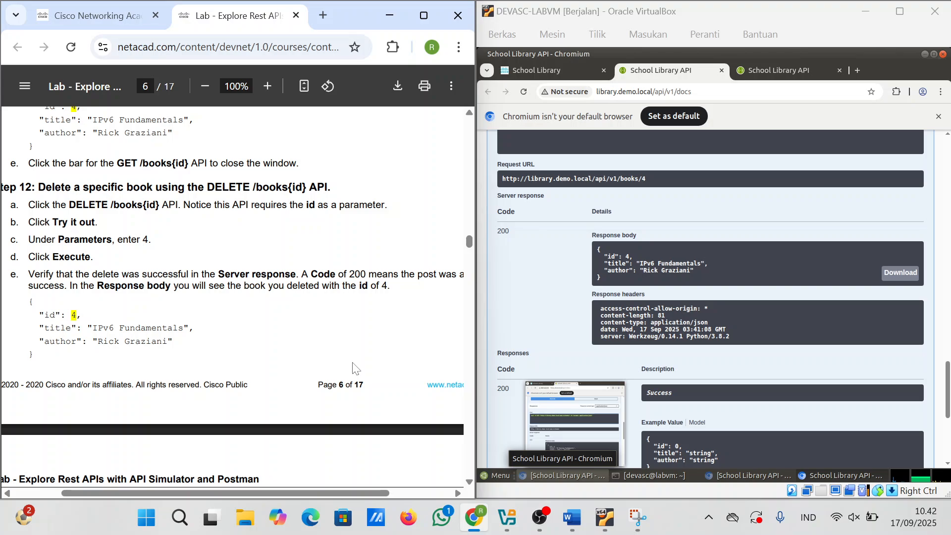
pyautogui.scroll(-1, 352, 367)
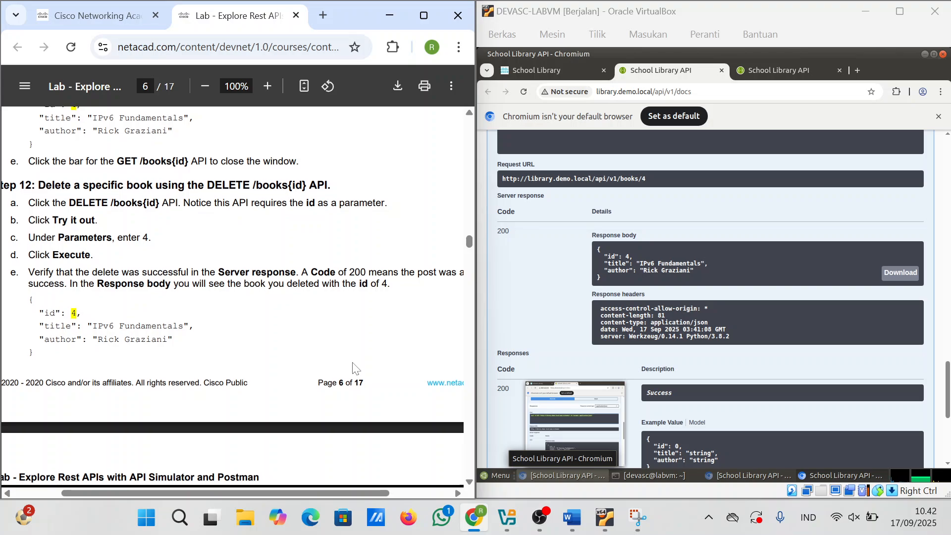
pyautogui.scroll(-15, 352, 366)
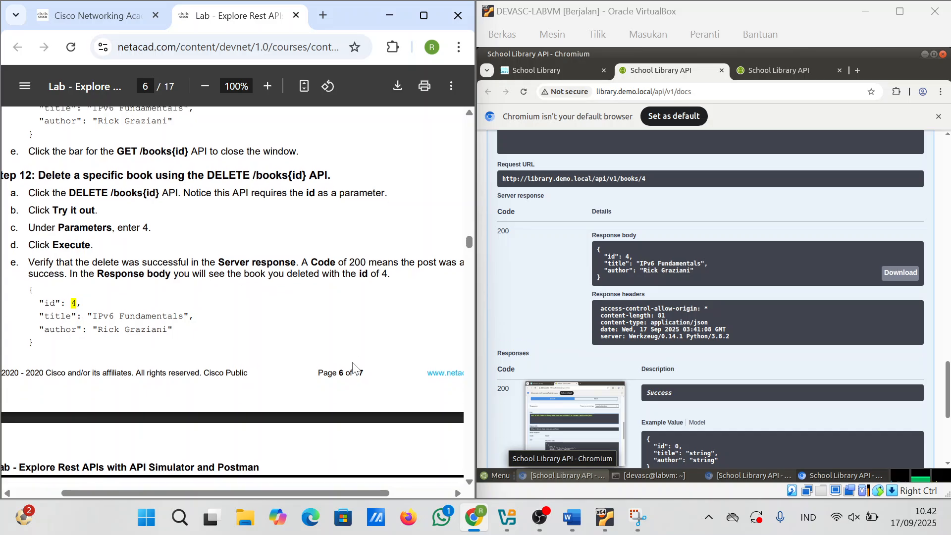
pyautogui.scroll(-20, 352, 366)
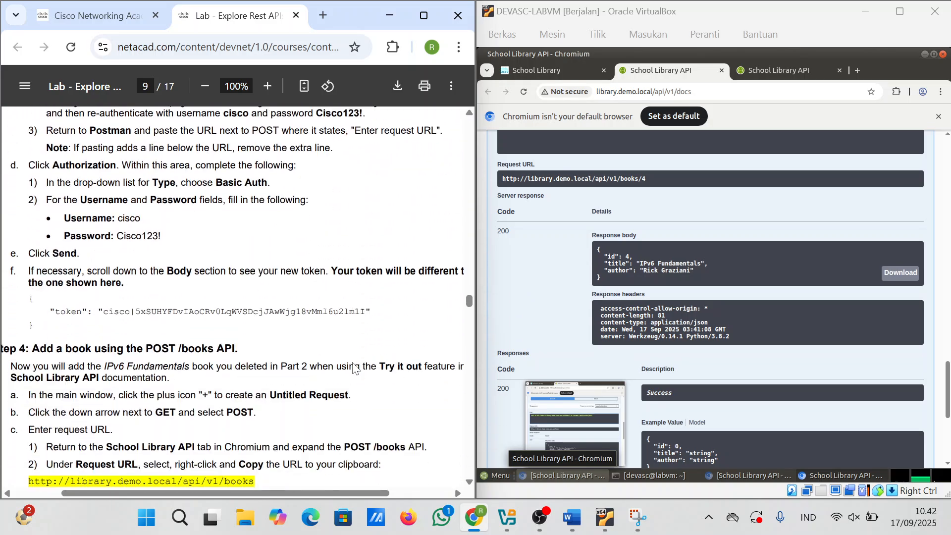
pyautogui.scroll(-20, 353, 367)
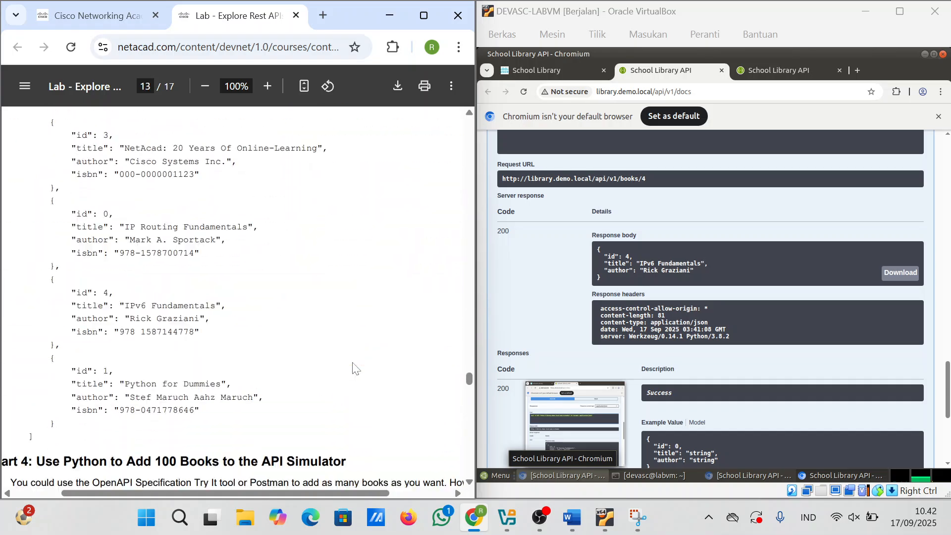
pyautogui.scroll(-10, 352, 366)
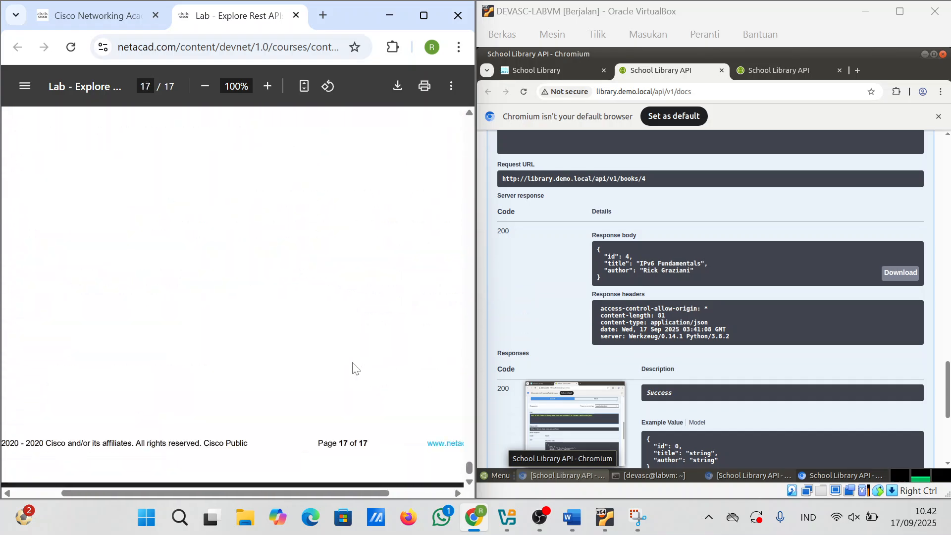
pyautogui.scroll(20, 353, 367)
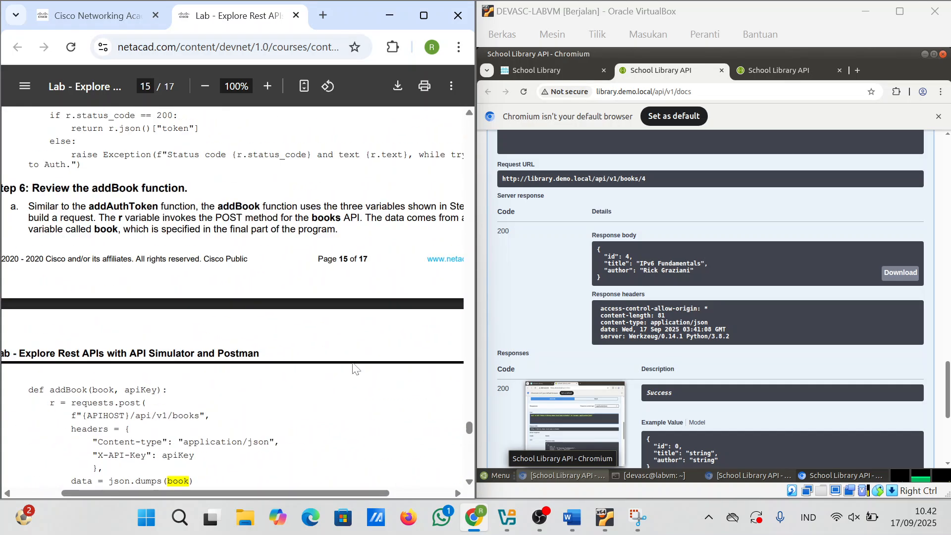
pyautogui.scroll(20, 352, 367)
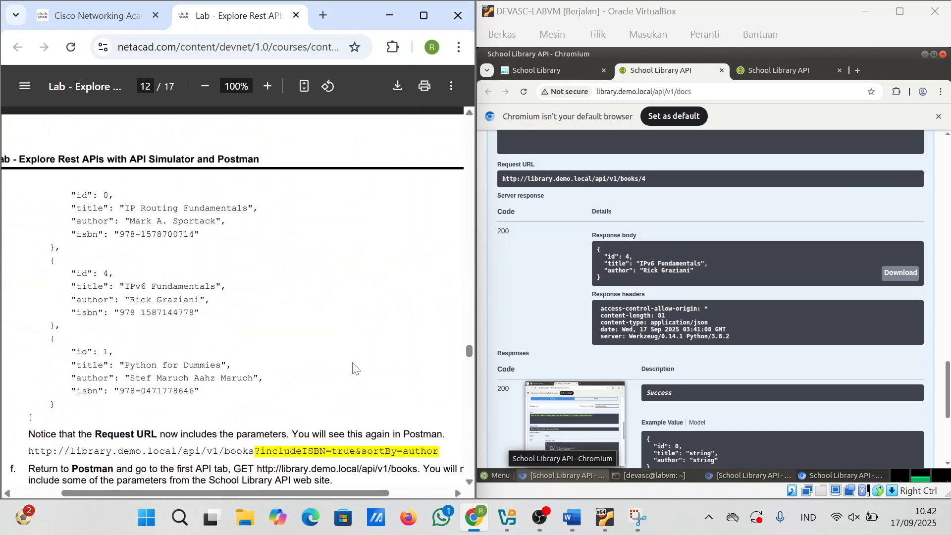
pyautogui.scroll(20, 353, 366)
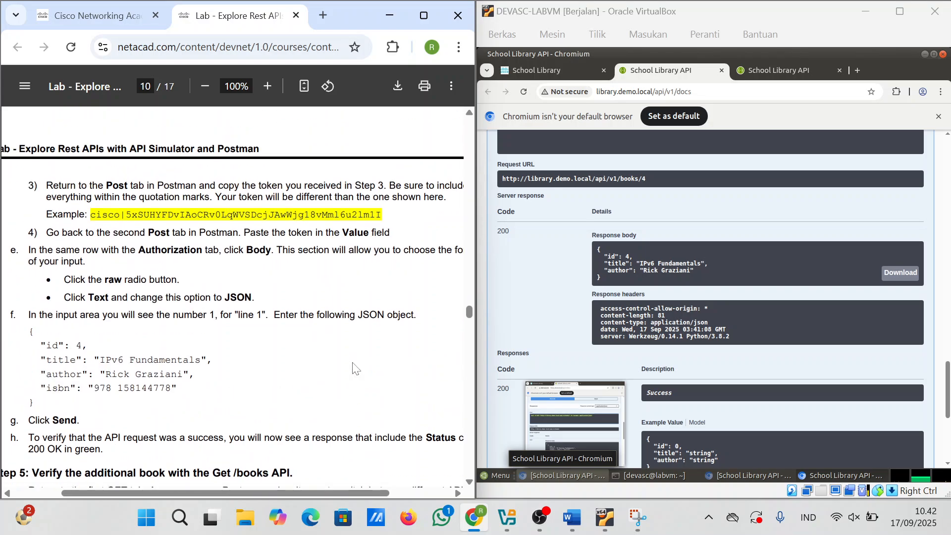
pyautogui.scroll(15, 352, 366)
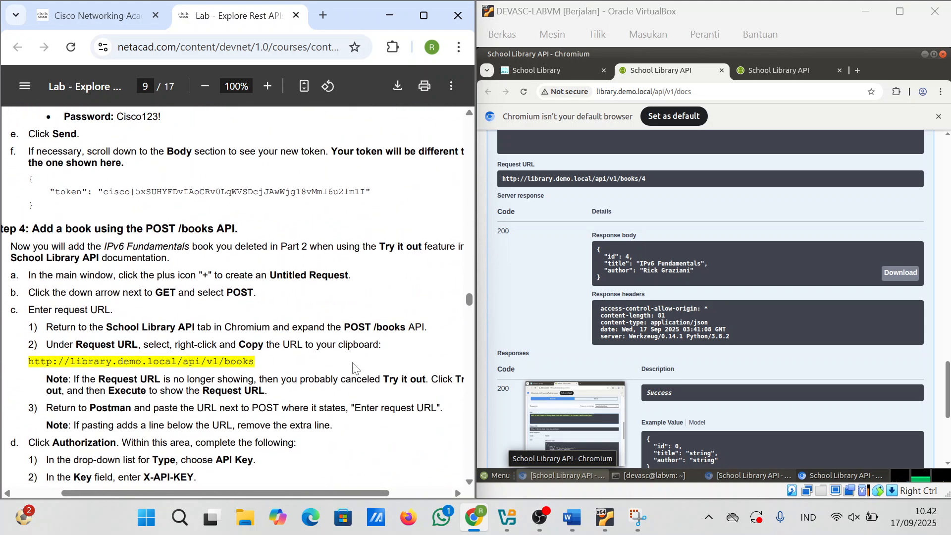
pyautogui.scroll(6, 353, 368)
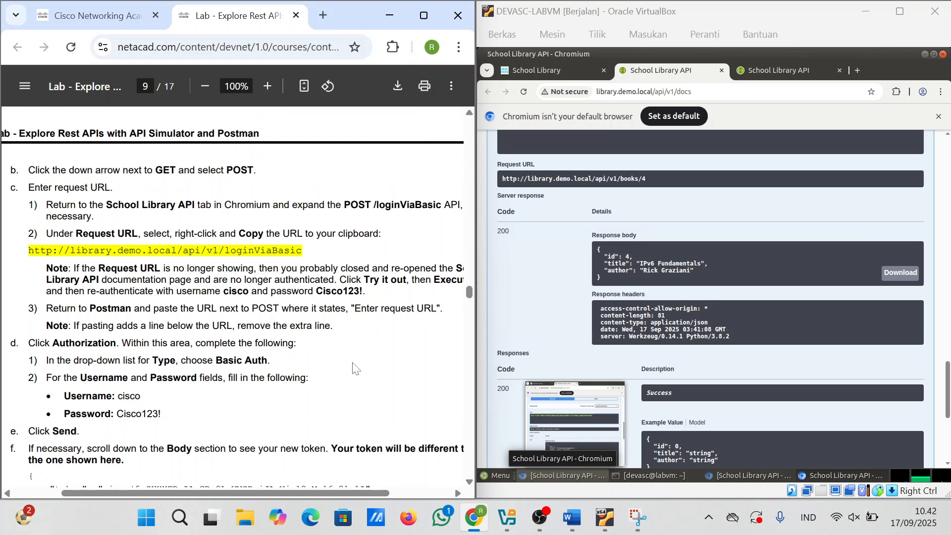
pyautogui.scroll(5, 245, 255)
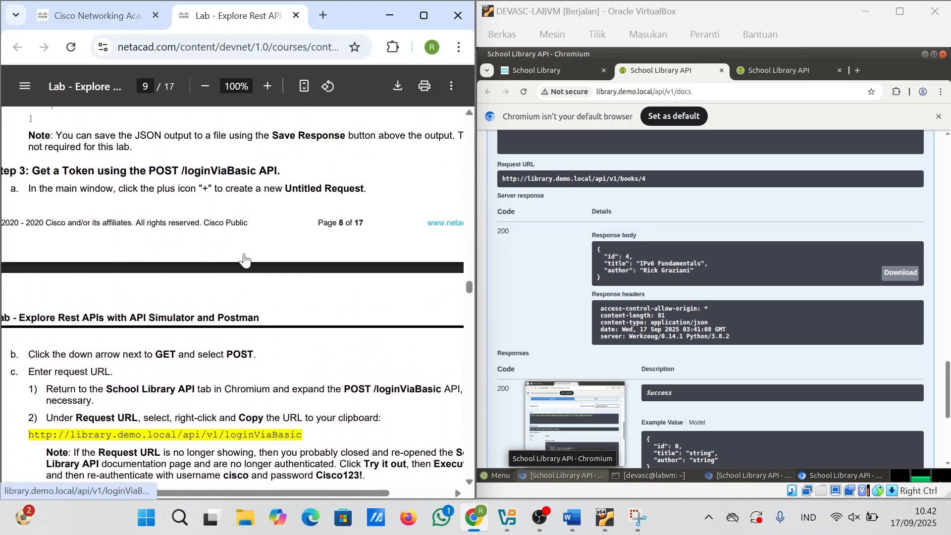
pyautogui.scroll(4, 245, 259)
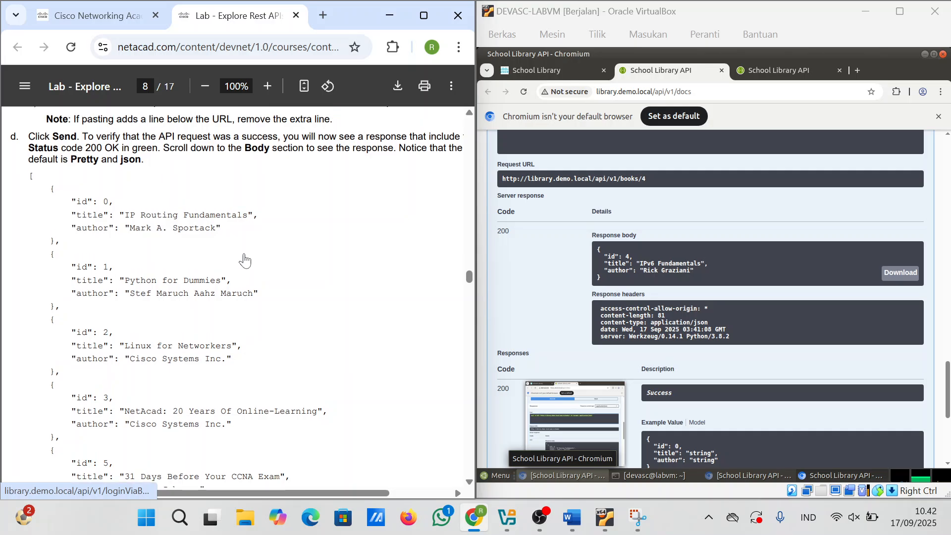
pyautogui.scroll(4, 245, 260)
pyautogui.scroll(-12, 244, 260)
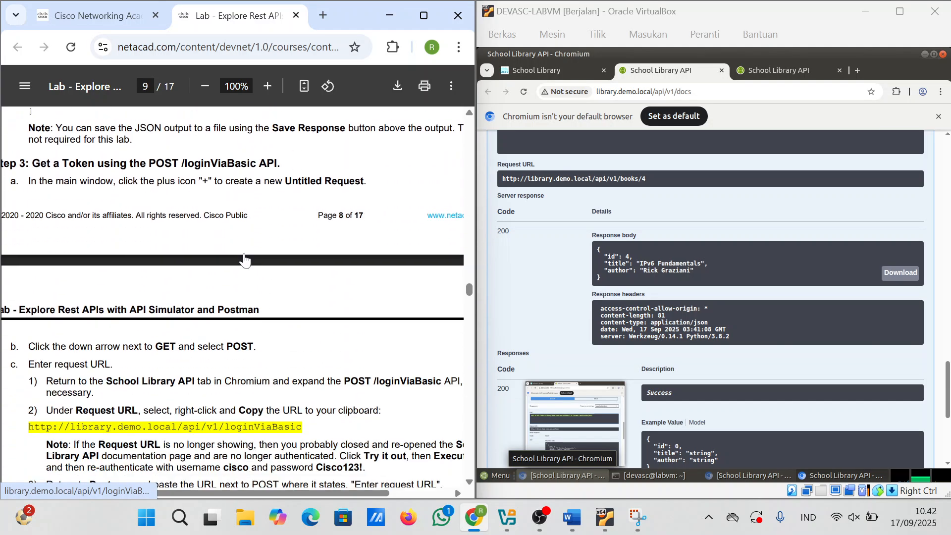
pyautogui.scroll(-20, 245, 258)
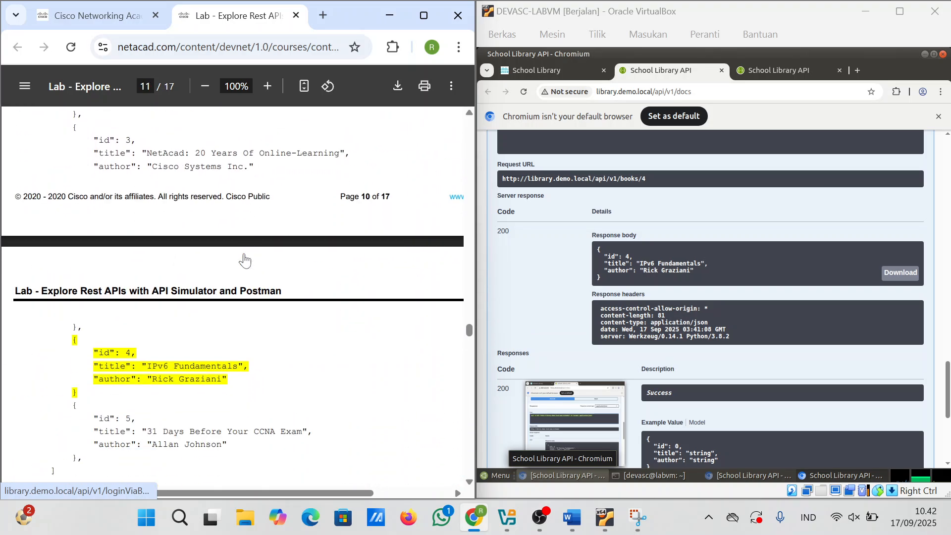
pyautogui.scroll(-14, 245, 259)
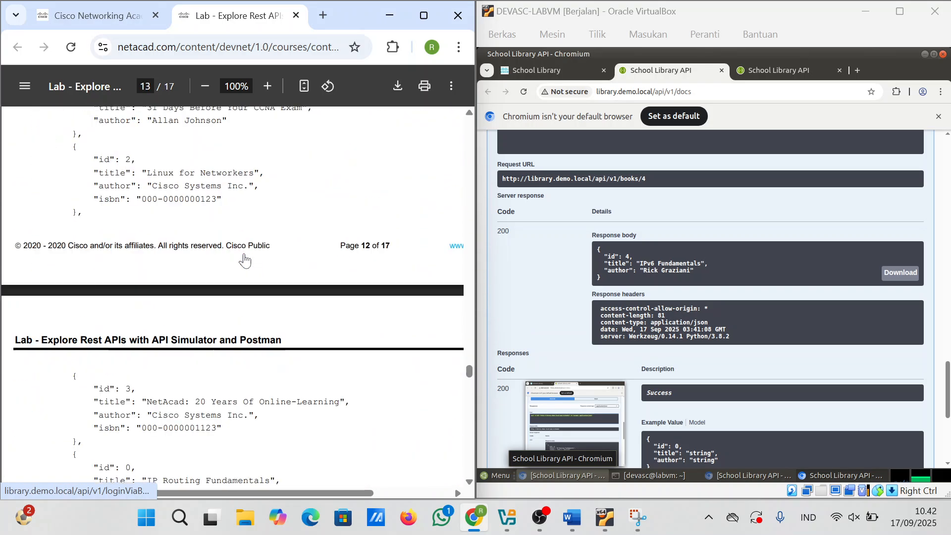
pyautogui.scroll(-3, 244, 259)
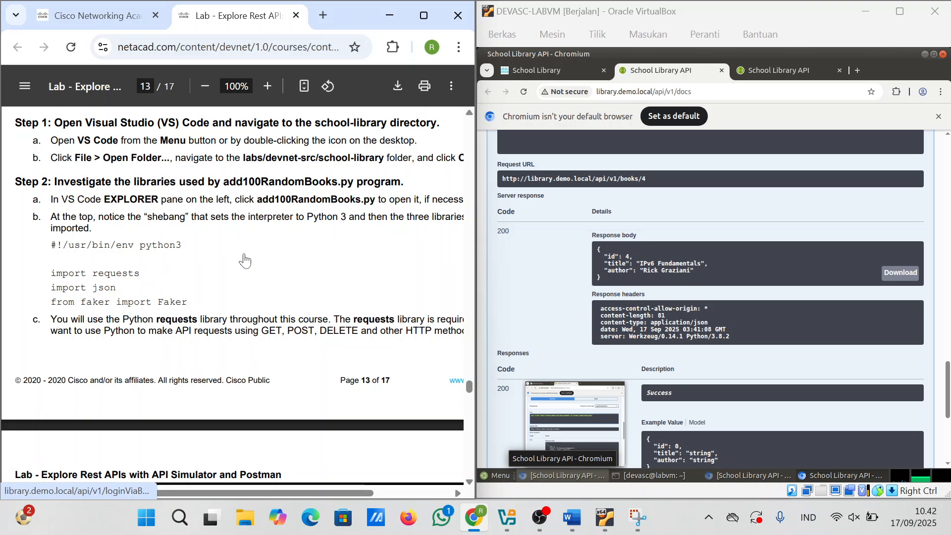
pyautogui.scroll(20, 244, 259)
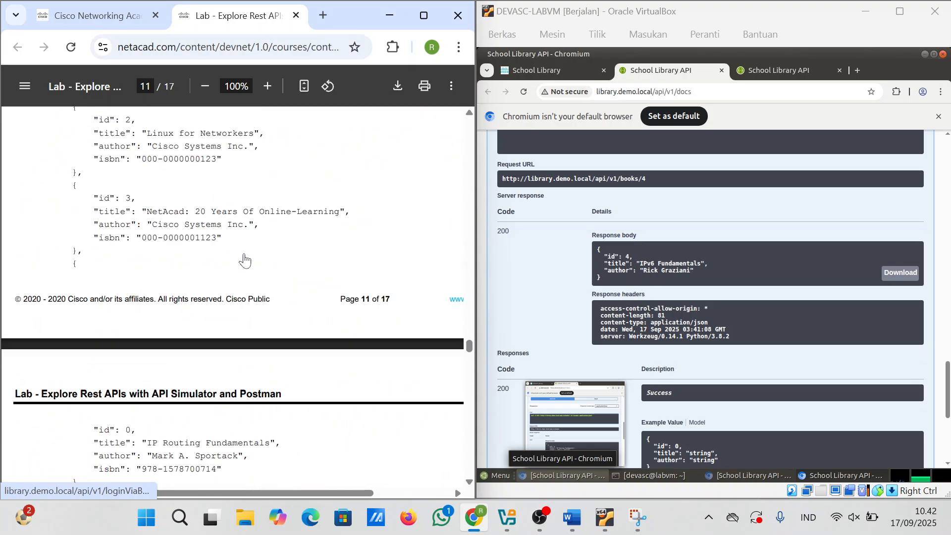
pyautogui.scroll(-15, 245, 259)
pyautogui.scroll(20, 245, 259)
pyautogui.scroll(20, 244, 259)
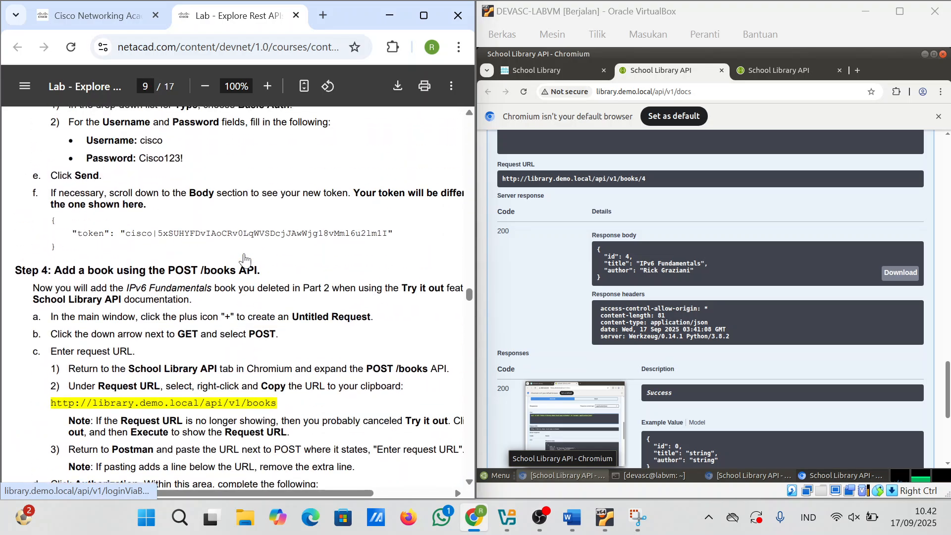
pyautogui.scroll(12, 245, 260)
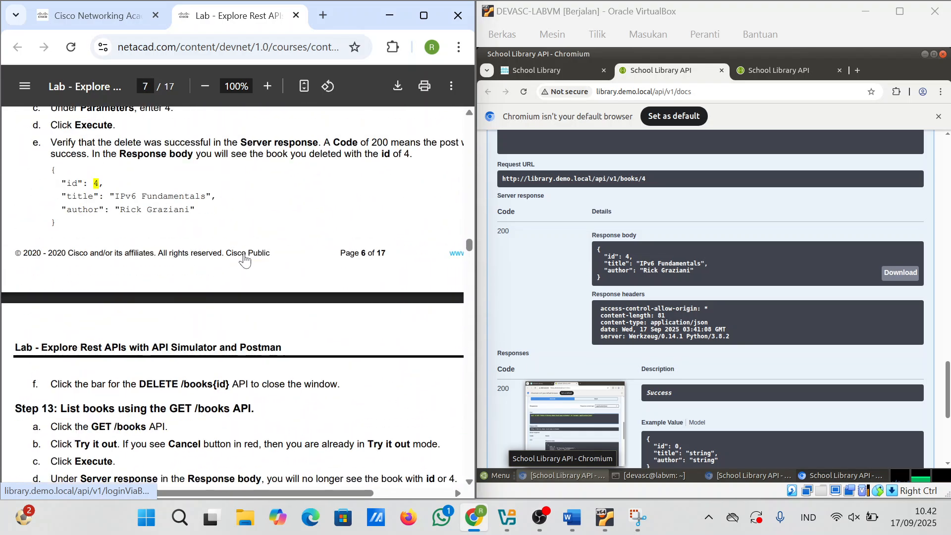
pyautogui.scroll(-1, 244, 259)
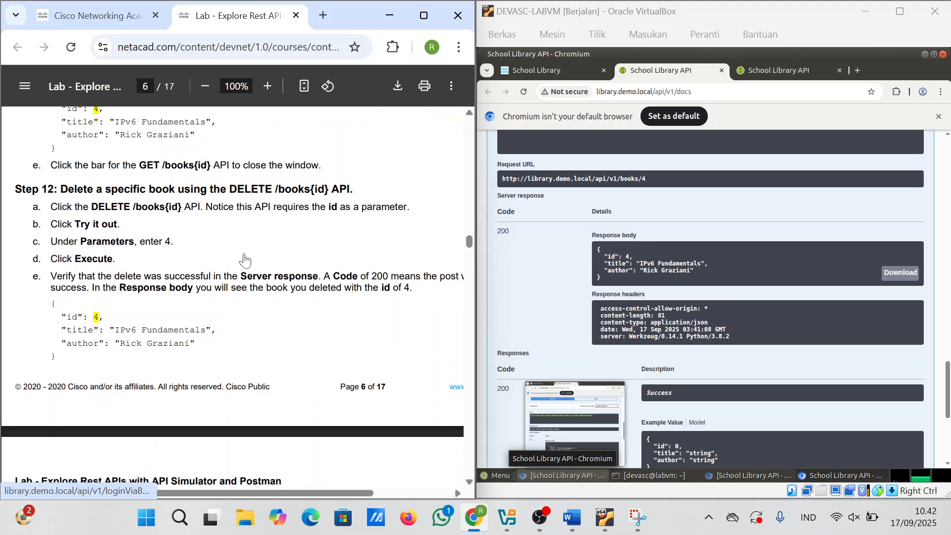
pyautogui.scroll(-5, 807, 281)
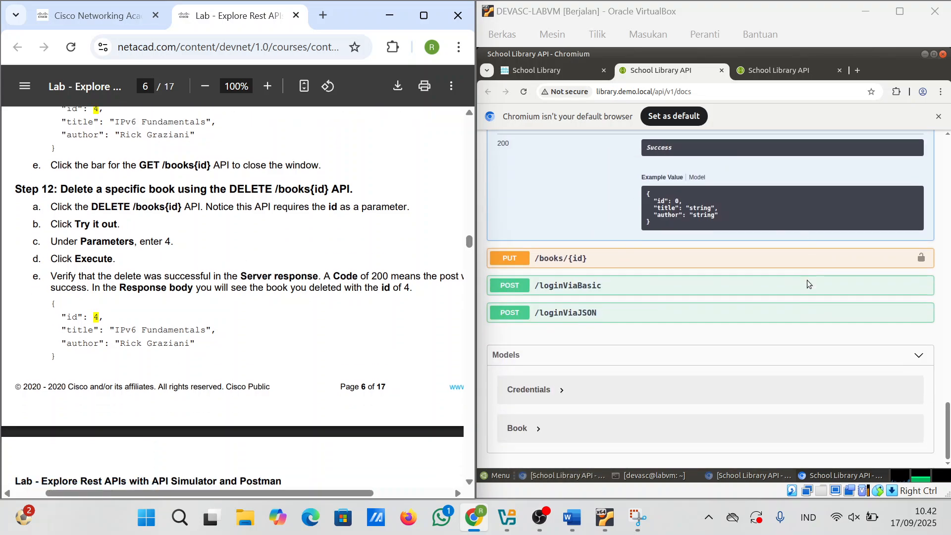
pyautogui.scroll(12, 609, 290)
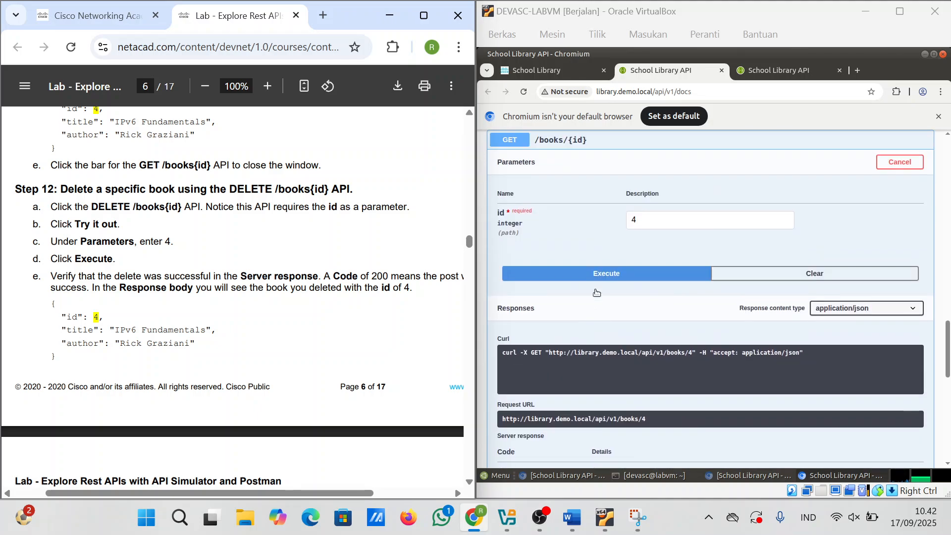
# Step: Expand DELETE /books/{id}, enable Try it out, and enter 4 as the id
pyautogui.click(540, 223)
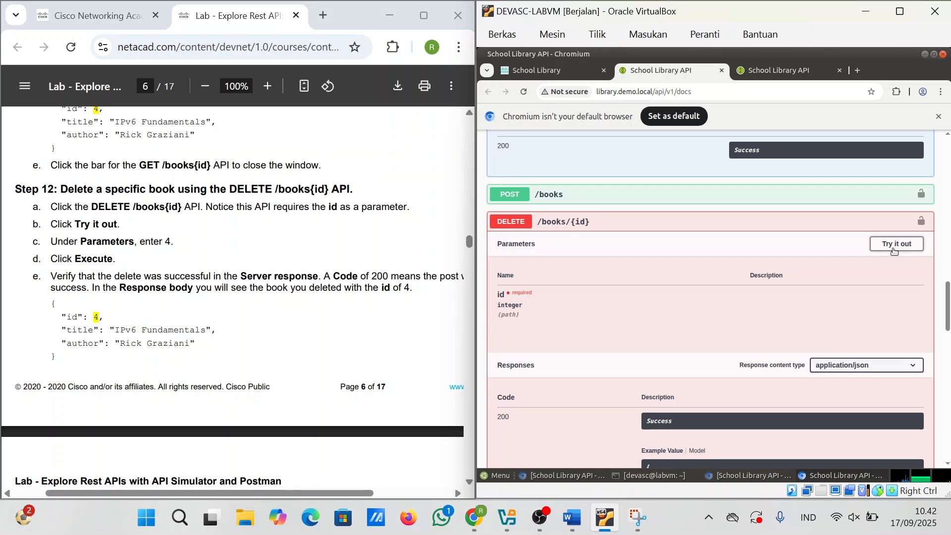
pyautogui.click(894, 244)
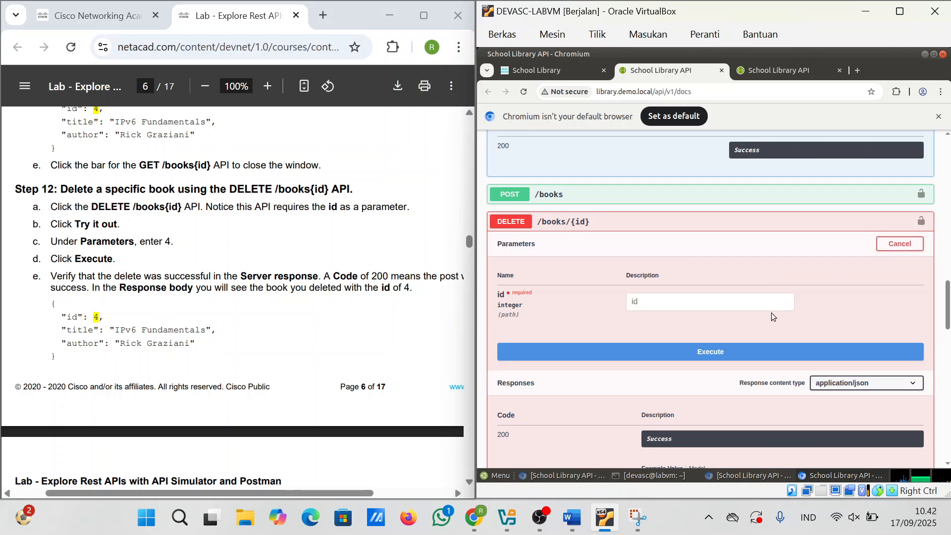
pyautogui.click(173, 315)
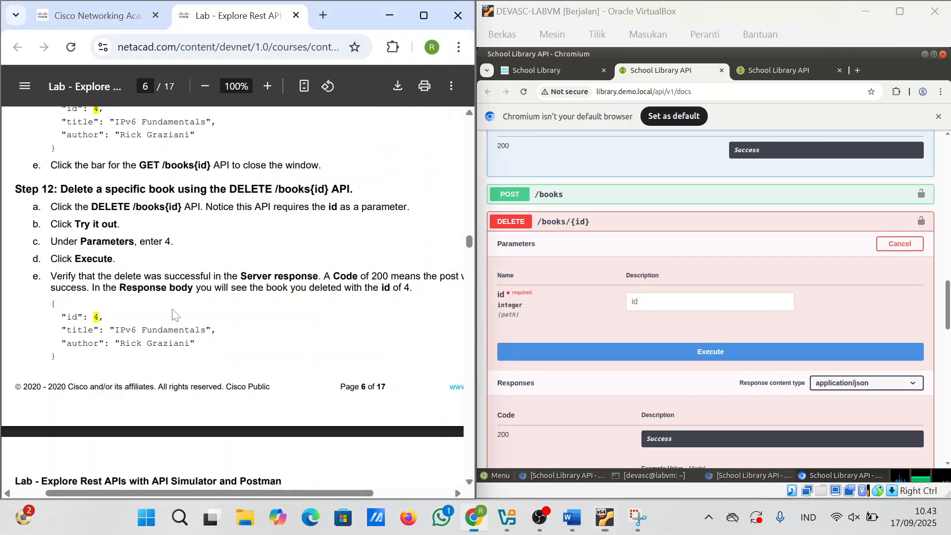
pyautogui.click(639, 307)
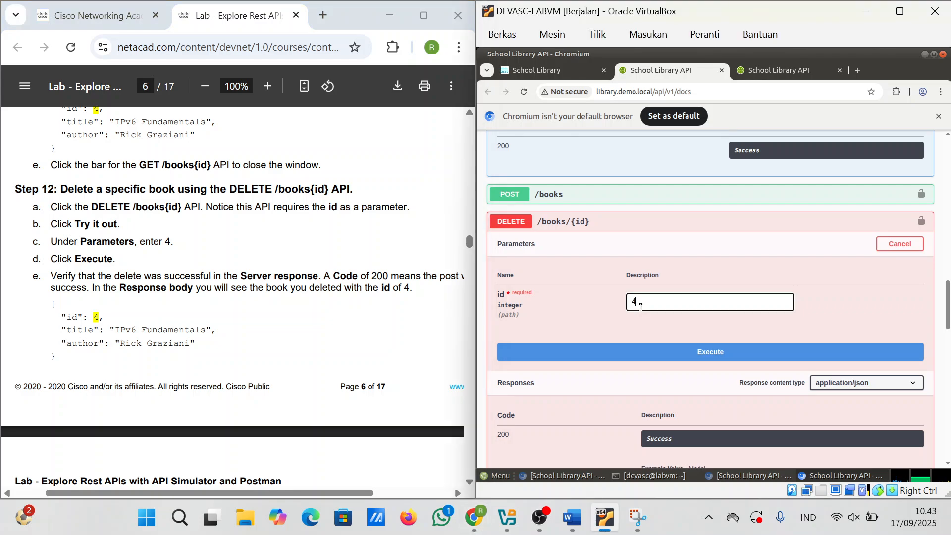
pyautogui.write('4')
pyautogui.scroll(-4, 572, 408)
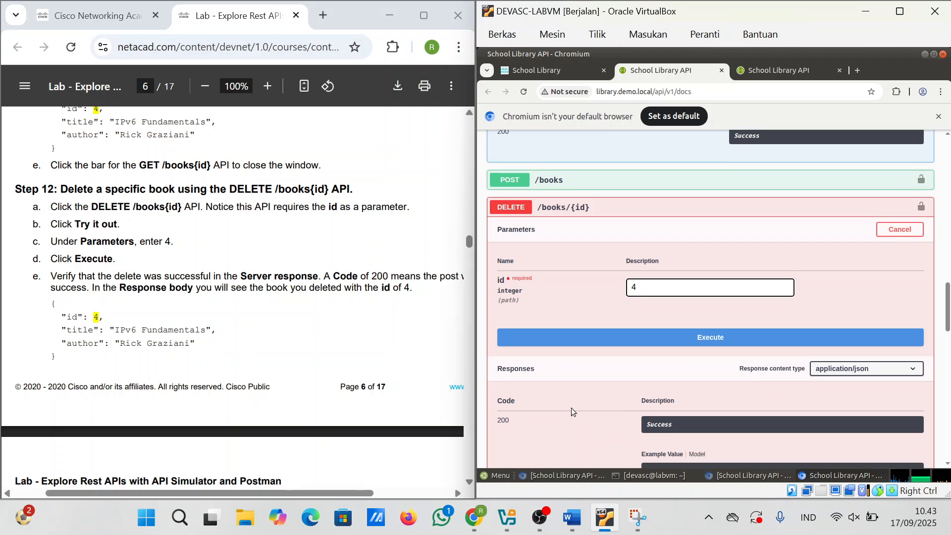
pyautogui.scroll(10, 572, 408)
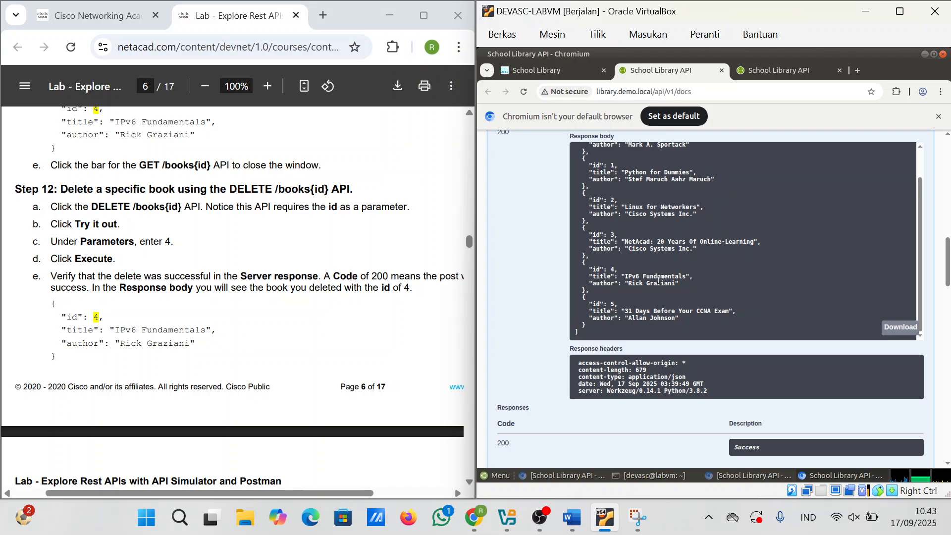
pyautogui.scroll(-10, 658, 297)
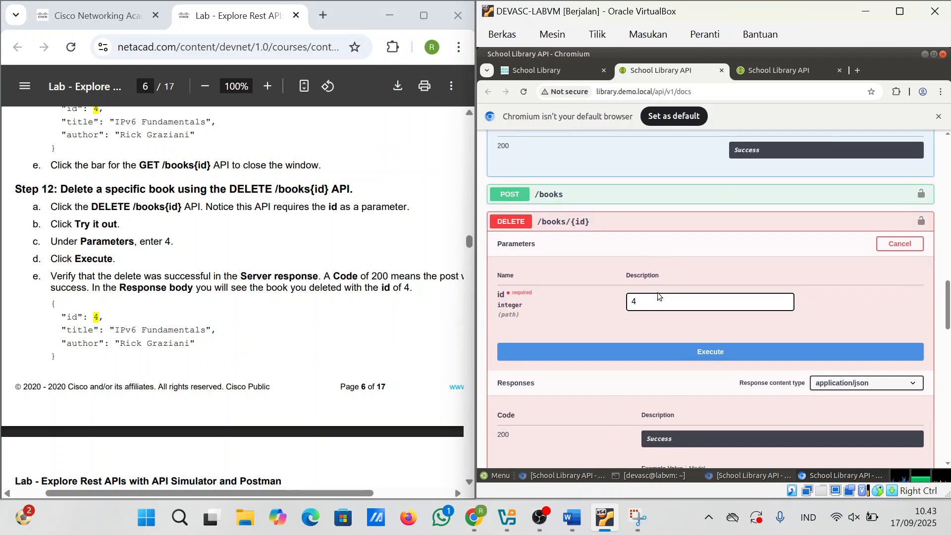
pyautogui.scroll(2, 690, 293)
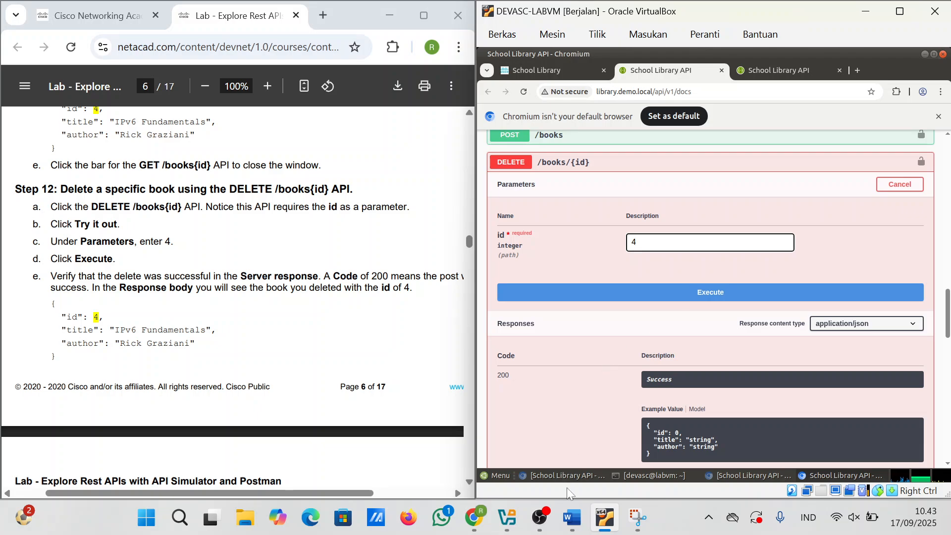
pyautogui.click(635, 519)
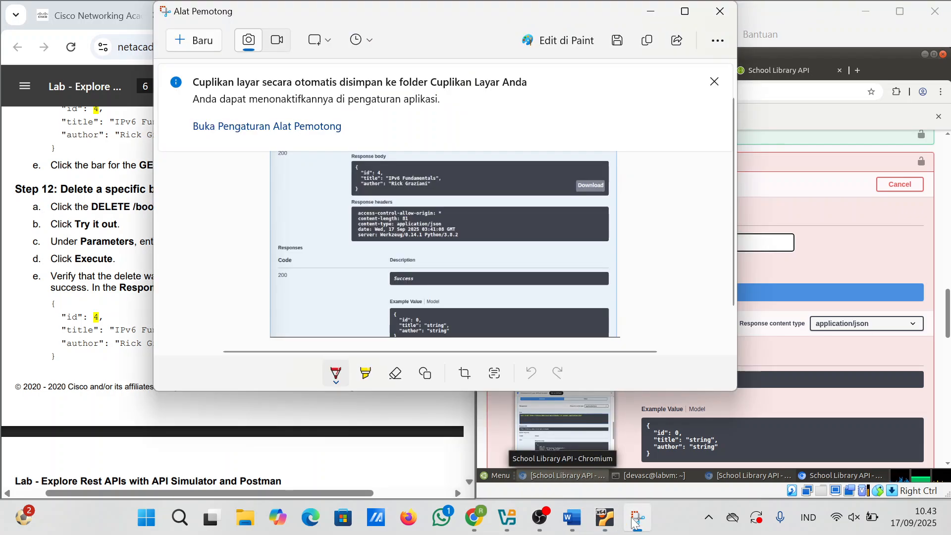
# Step: Snip the DELETE form and execute DELETE /books/4, which returns 400 BAD REQUEST
pyautogui.click(180, 45)
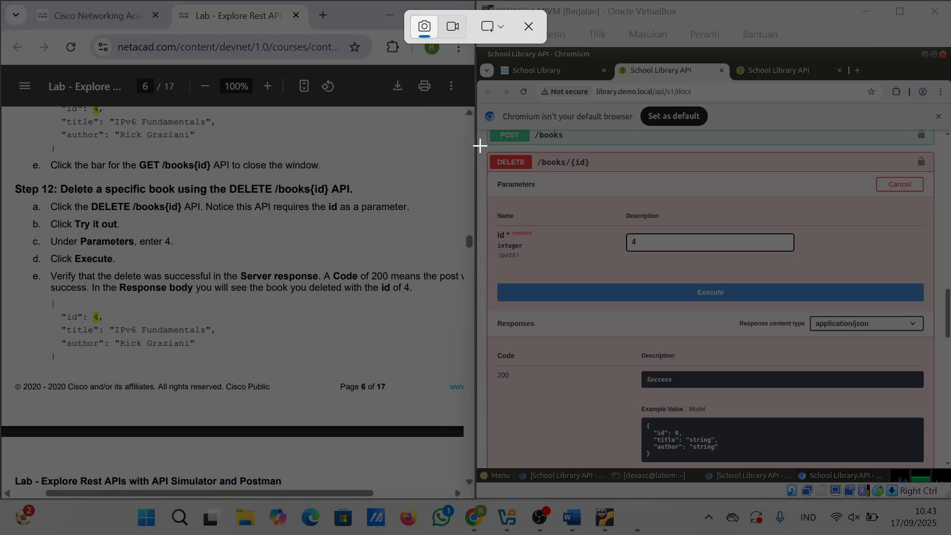
pyautogui.moveTo(478, 144); pyautogui.dragTo(938, 476)
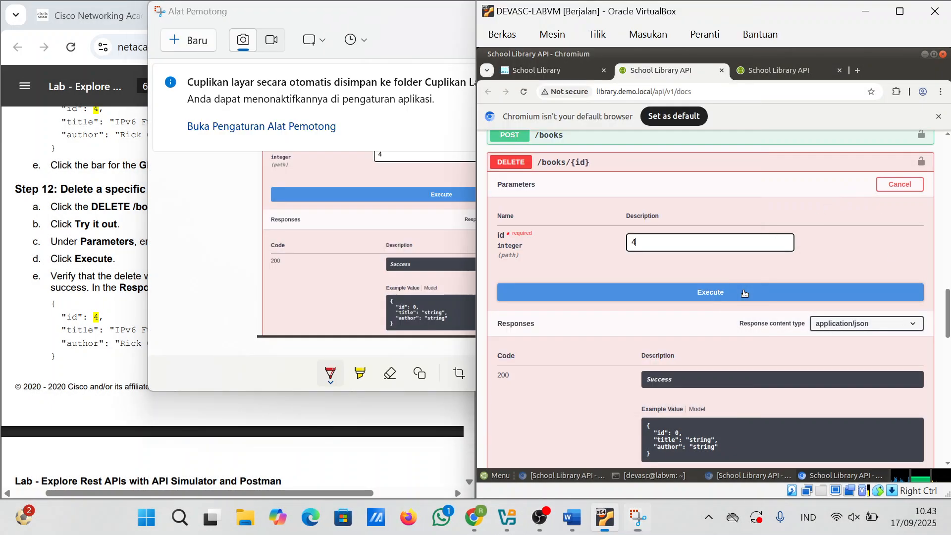
pyautogui.click(744, 293)
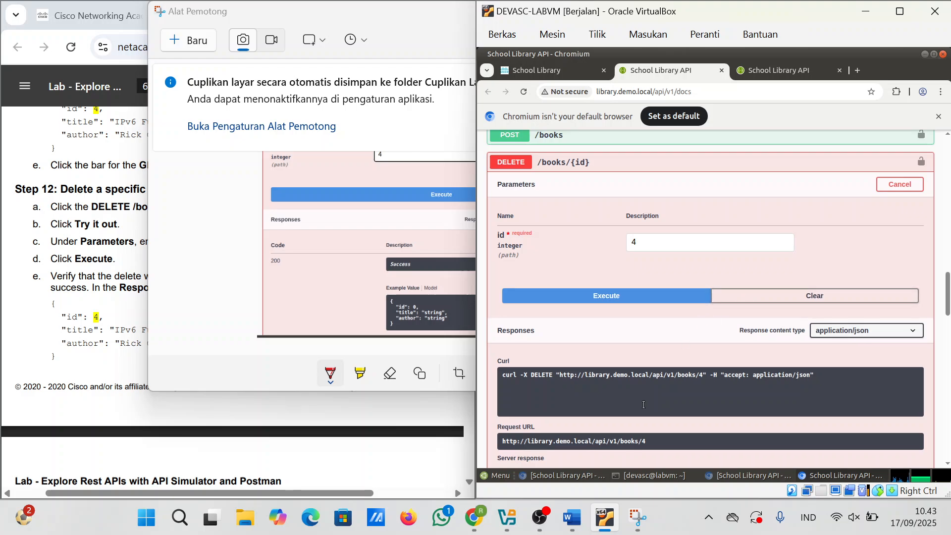
pyautogui.scroll(-5, 642, 405)
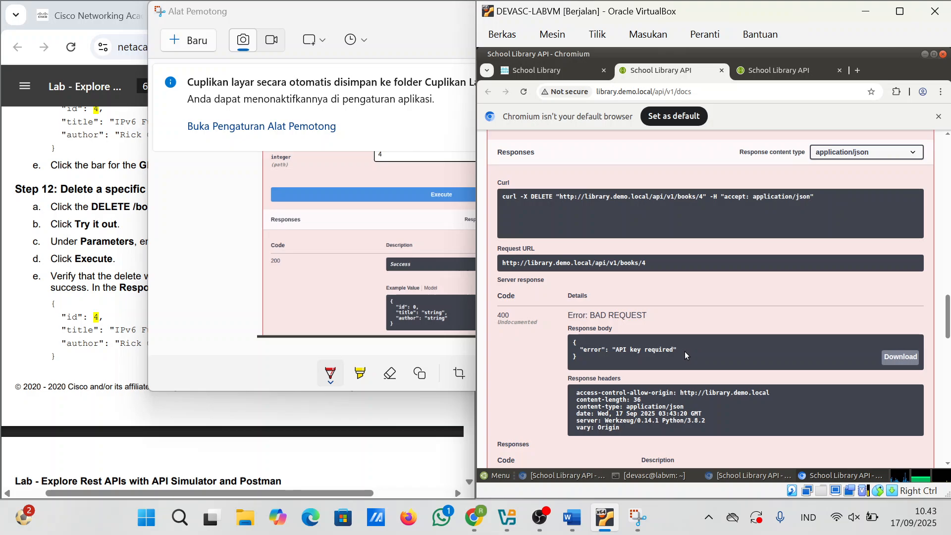
pyautogui.scroll(2, 685, 352)
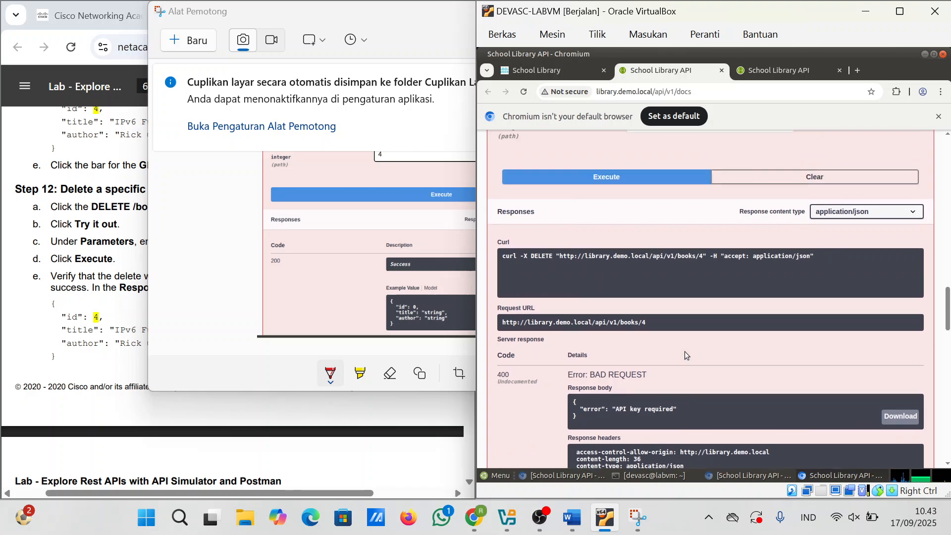
pyautogui.scroll(2, 684, 351)
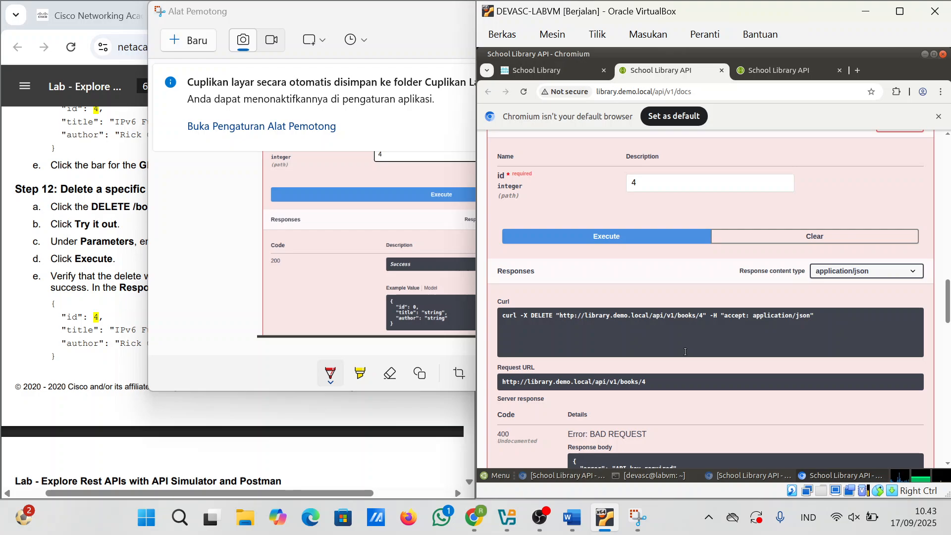
pyautogui.scroll(-4, 685, 351)
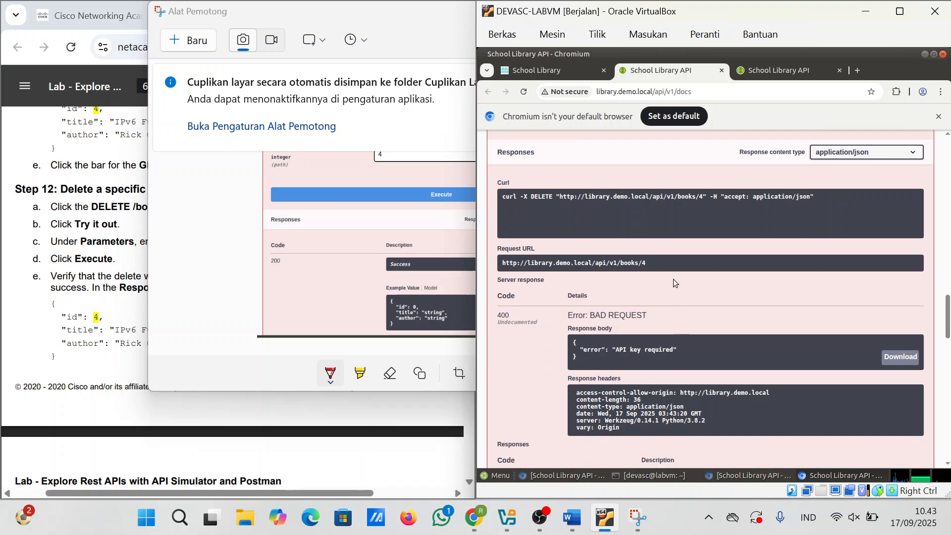
pyautogui.scroll(4, 674, 283)
# Step: Copy the DELETE request snip and paste it into the Word report
pyautogui.click(306, 201)
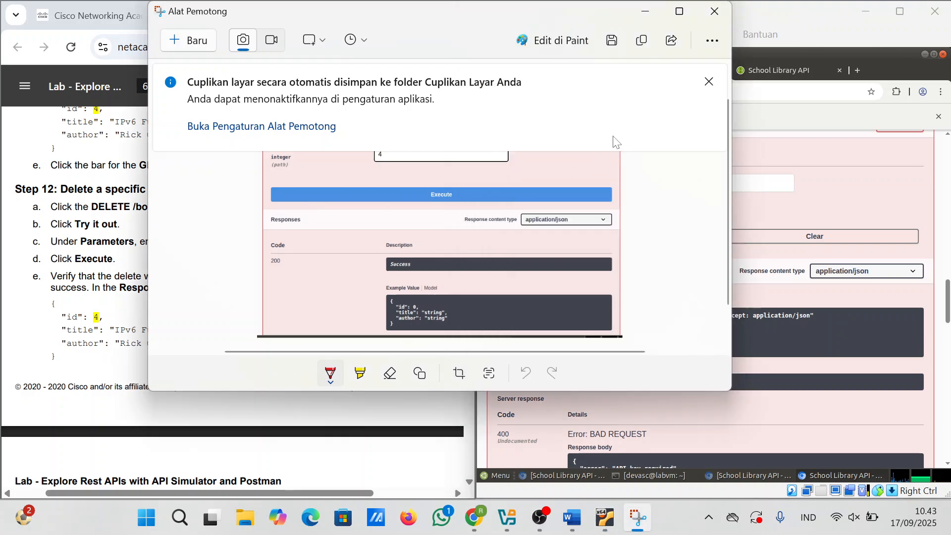
pyautogui.click(641, 40)
pyautogui.moveTo(590, 510)
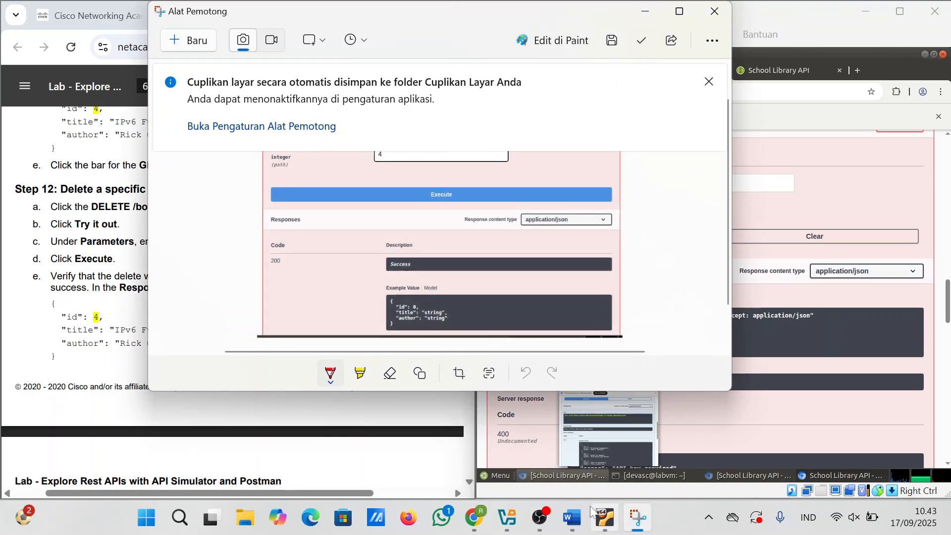
pyautogui.click(571, 518)
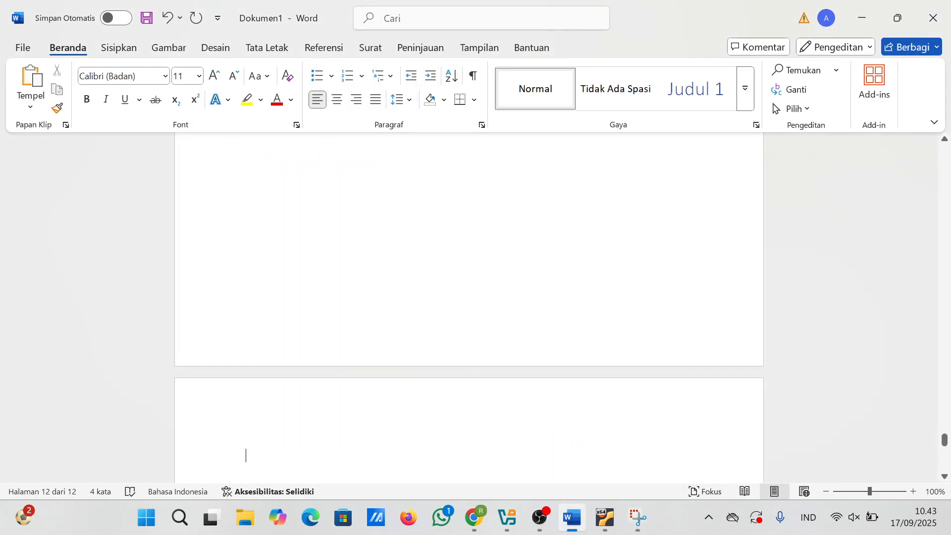
pyautogui.hotkey('ctrl', 'v')
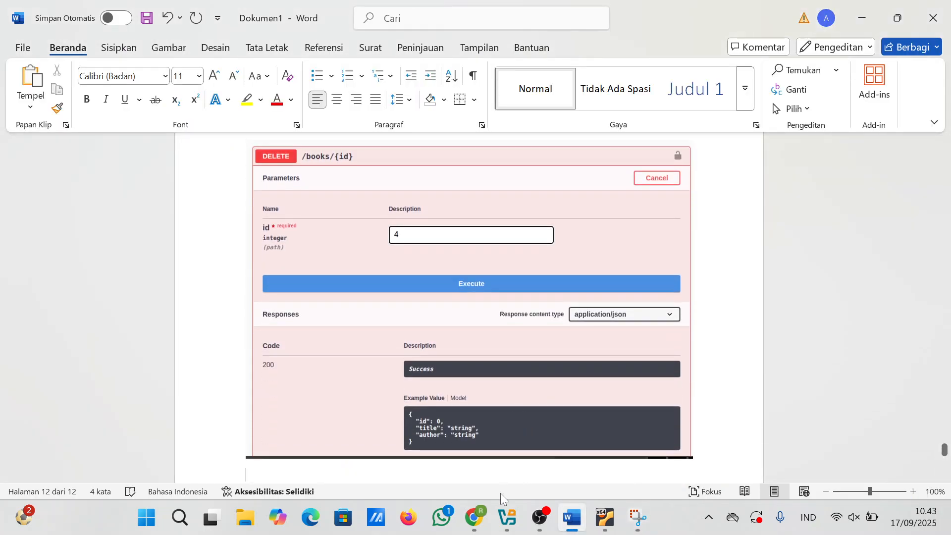
pyautogui.click(476, 517)
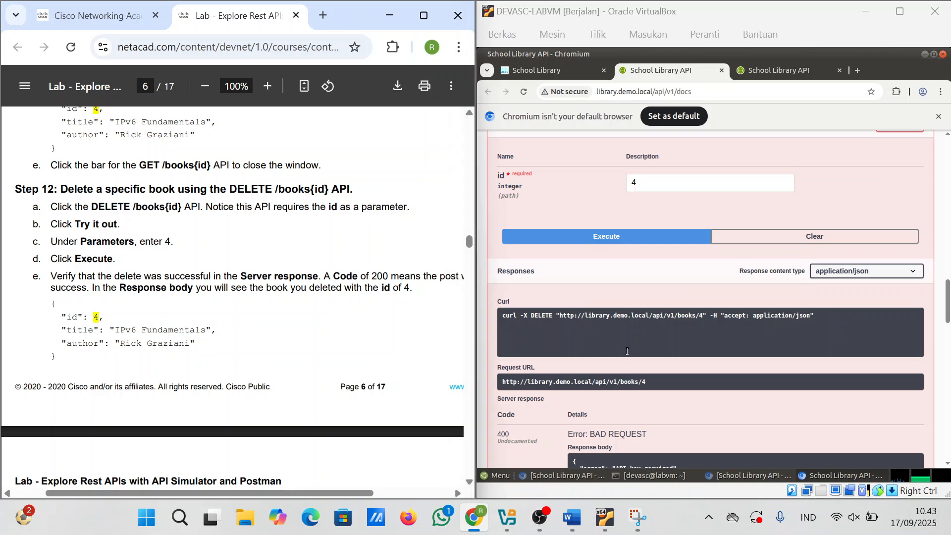
# Step: Execute POST /loginViaBasic and select the returned token
pyautogui.scroll(-10, 627, 351)
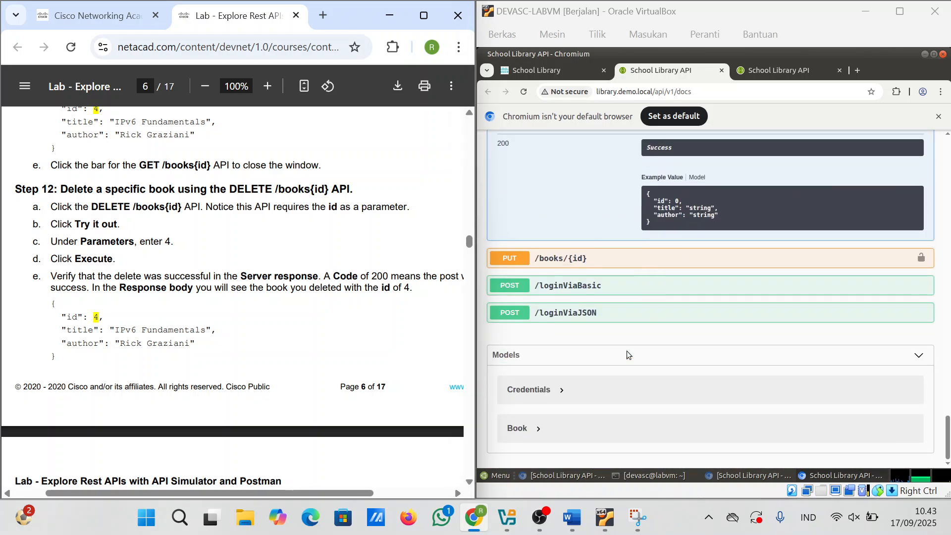
pyautogui.click(597, 296)
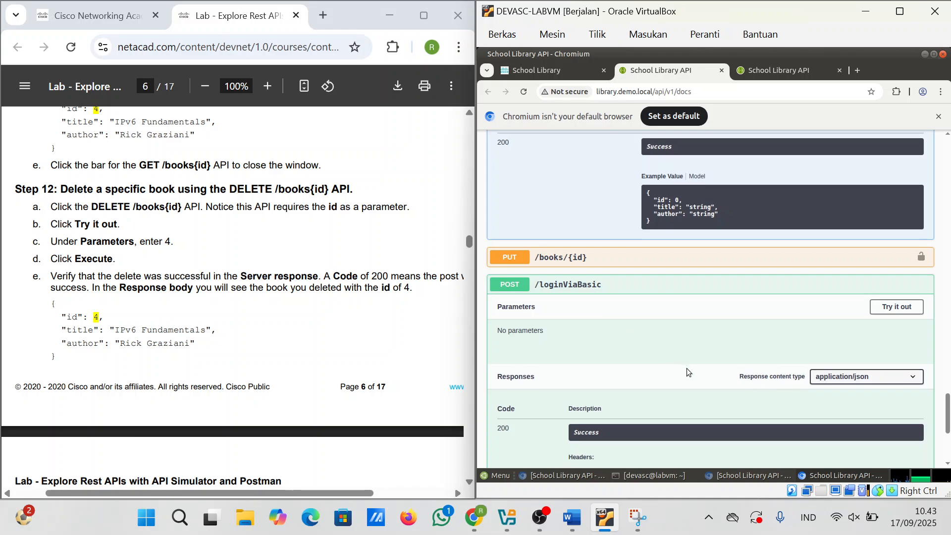
pyautogui.scroll(-2, 687, 367)
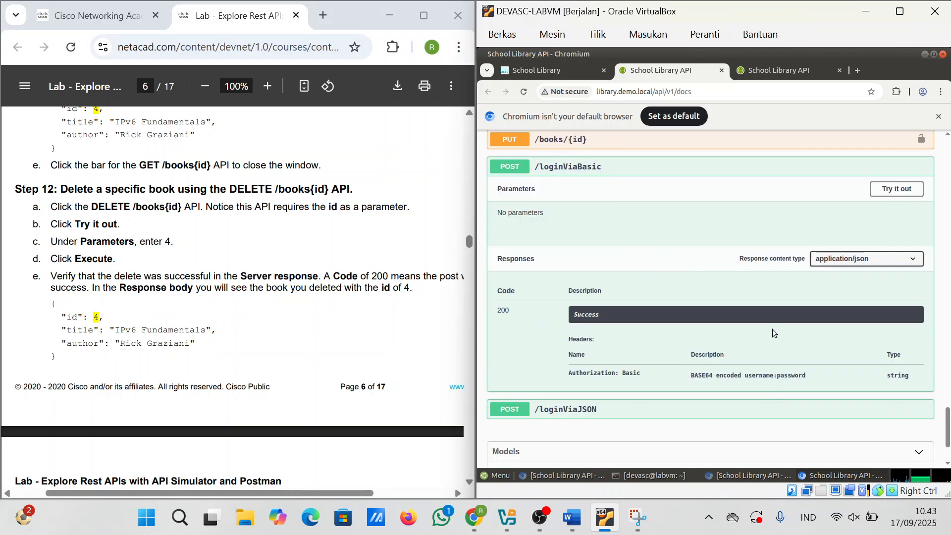
pyautogui.click(905, 194)
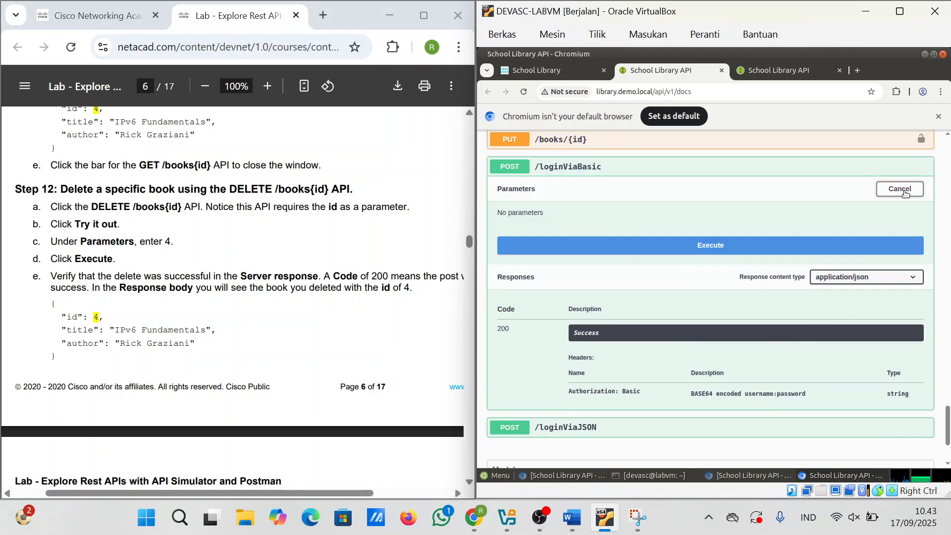
pyautogui.click(767, 251)
pyautogui.scroll(-1, 610, 336)
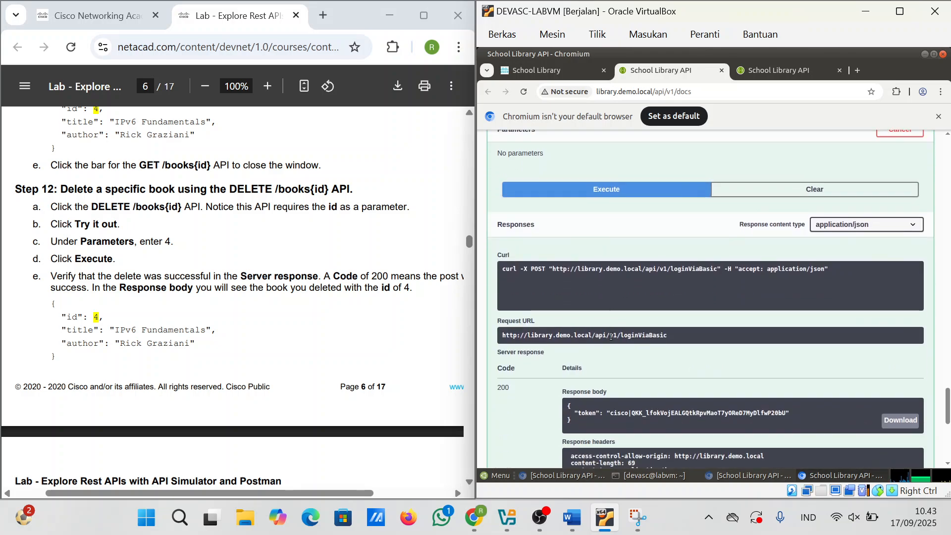
pyautogui.moveTo(609, 413); pyautogui.dragTo(783, 414)
pyautogui.scroll(-15, 784, 412)
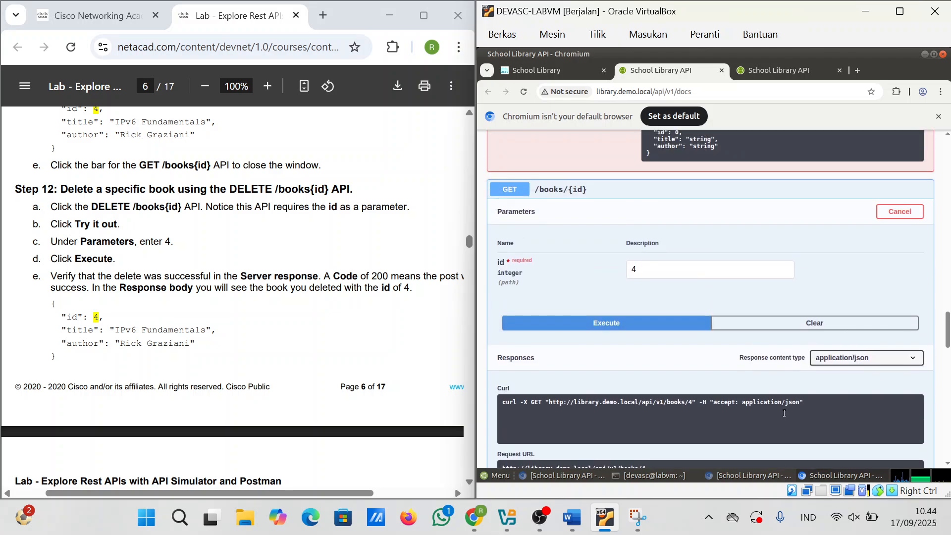
pyautogui.scroll(15, 784, 412)
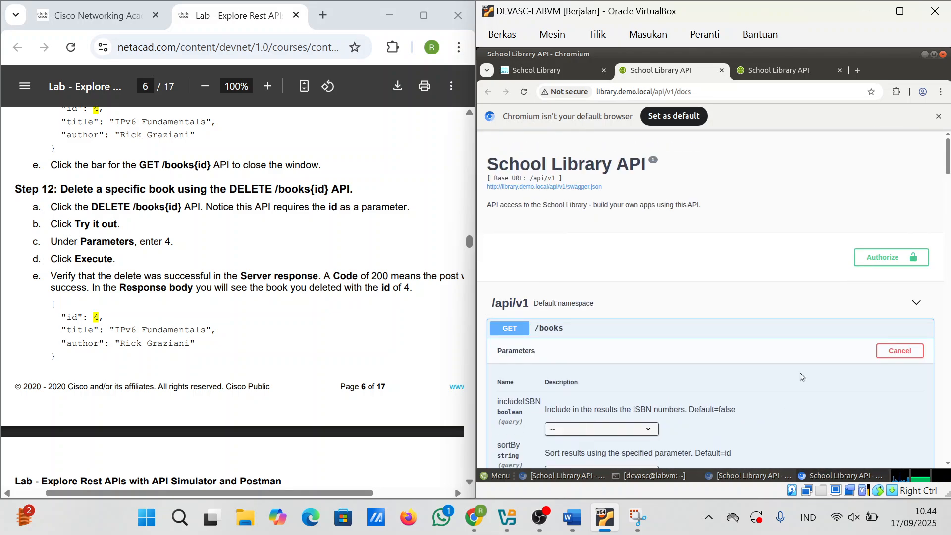
# Step: Authorize the API docs by pasting the token as the API key
pyautogui.click(876, 257)
pyautogui.click(597, 320)
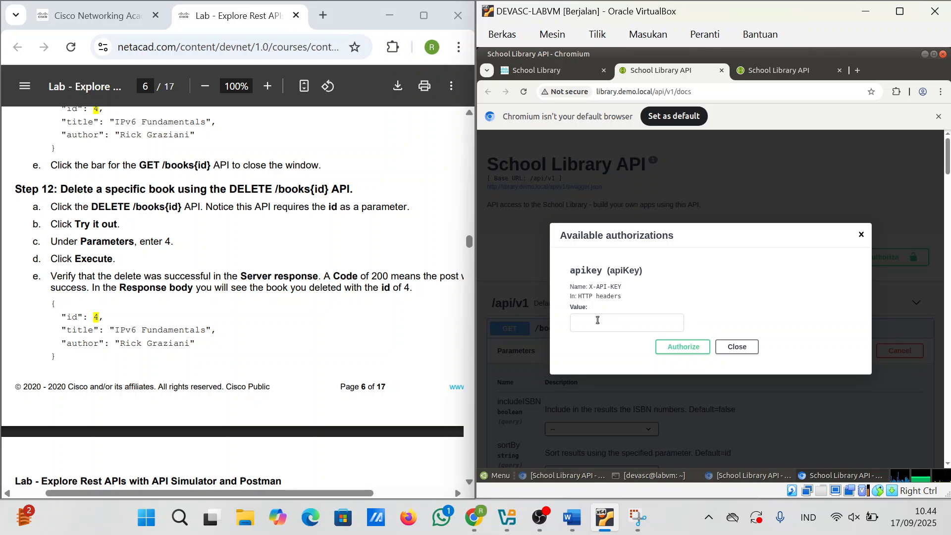
pyautogui.hotkey('ctrl', 'v')
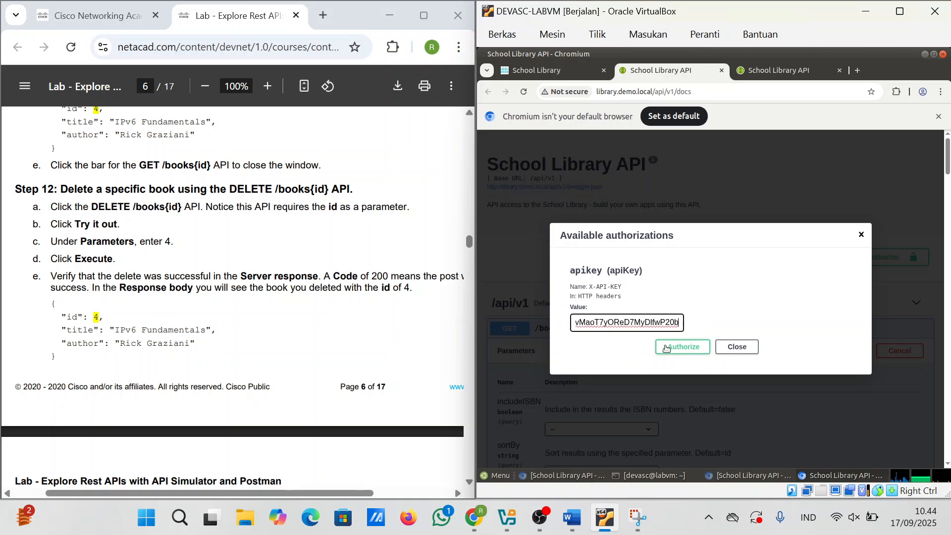
pyautogui.click(682, 347)
pyautogui.click(731, 347)
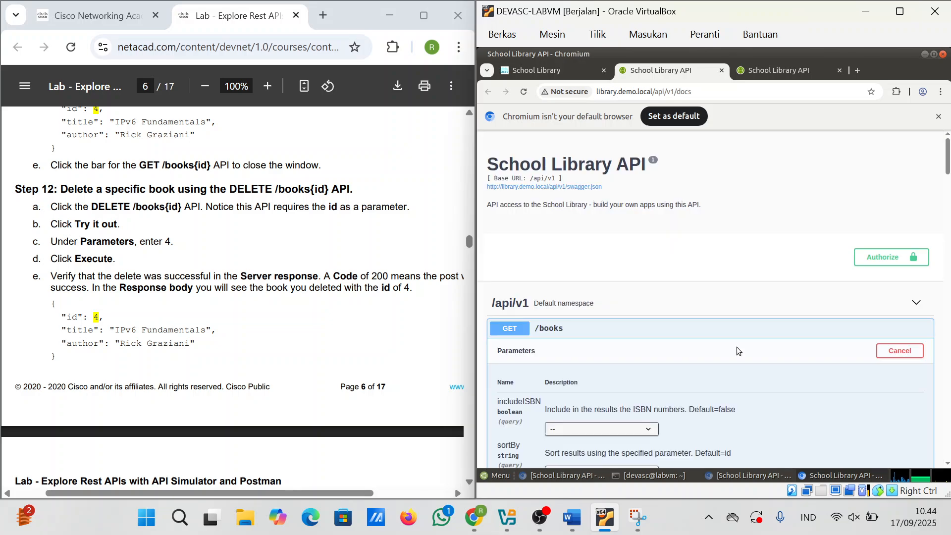
# Step: Clear and re-execute DELETE /books/4, now getting 401 Invalid API key
pyautogui.scroll(-15, 735, 346)
pyautogui.scroll(-10, 736, 346)
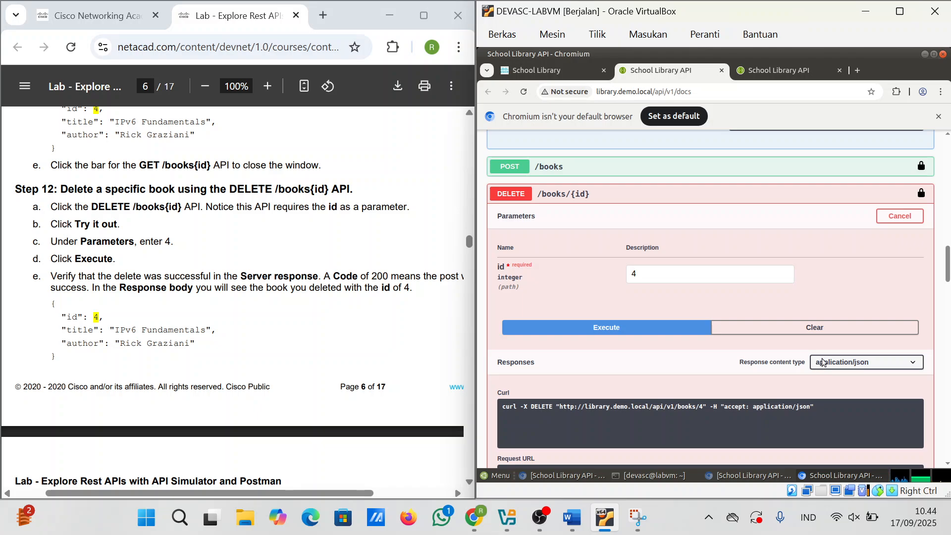
pyautogui.click(796, 328)
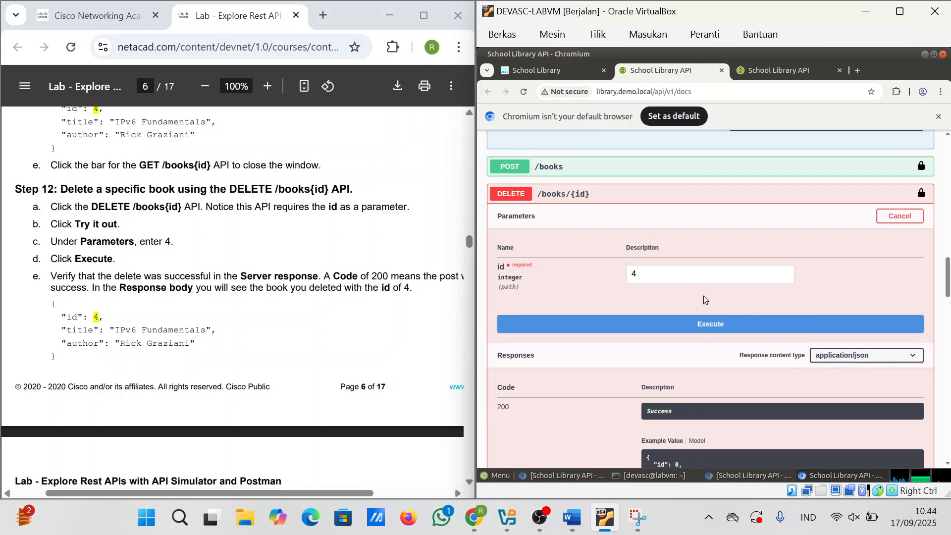
pyautogui.click(693, 325)
pyautogui.scroll(-5, 684, 329)
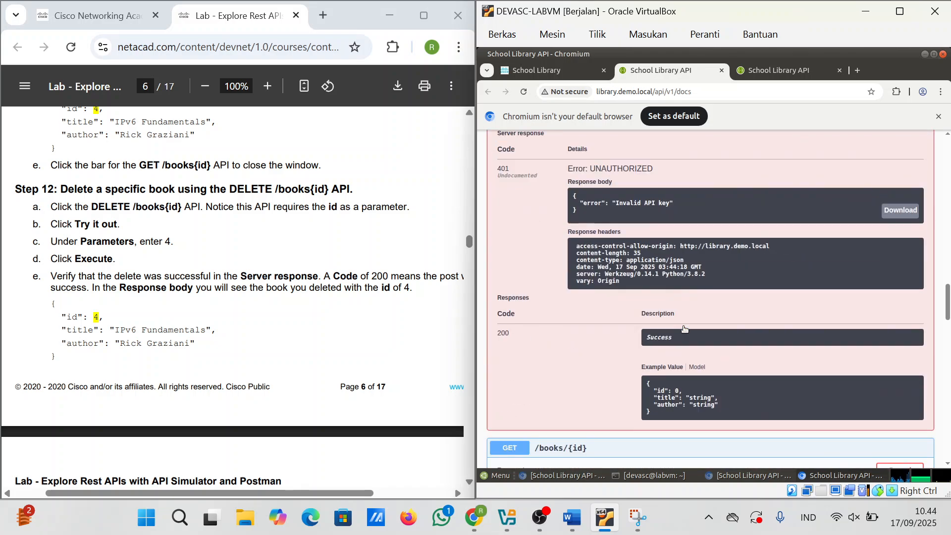
pyautogui.scroll(10, 683, 326)
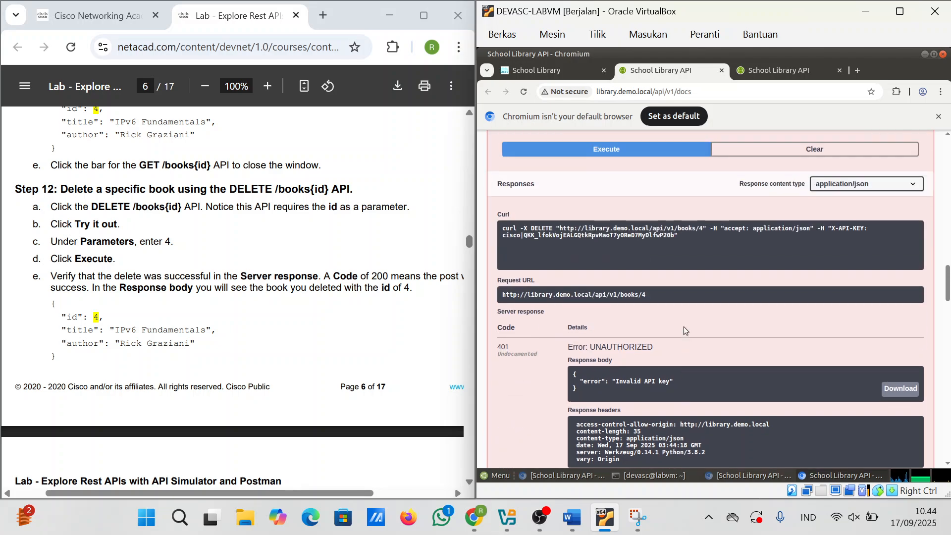
# Step: Open the API docs in a new tab and run loginViaBasic, signing in as cisco with the account password
pyautogui.click(548, 72)
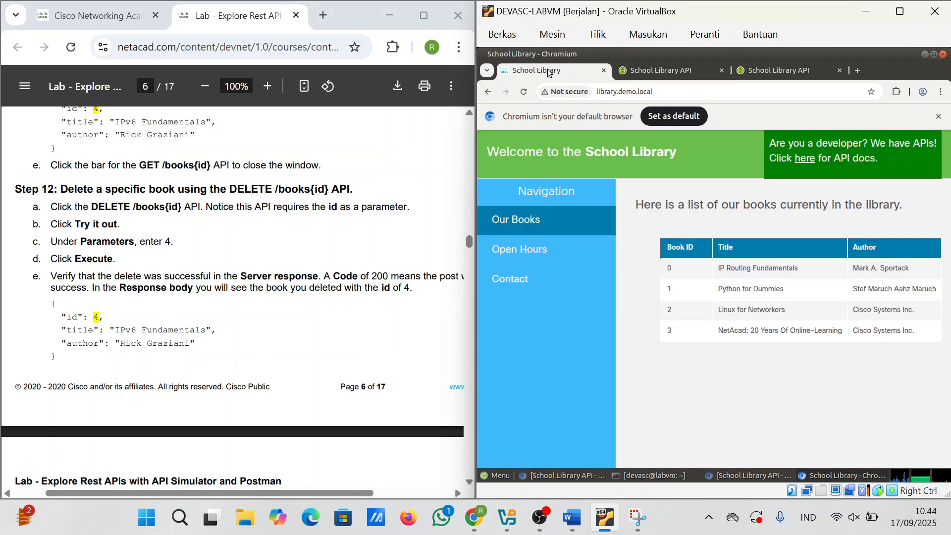
pyautogui.click(803, 164)
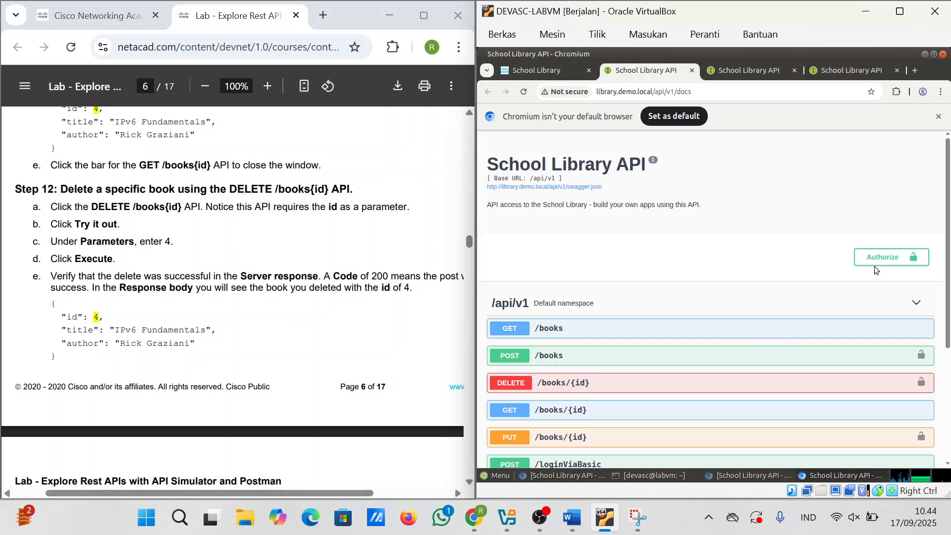
pyautogui.scroll(-3, 572, 291)
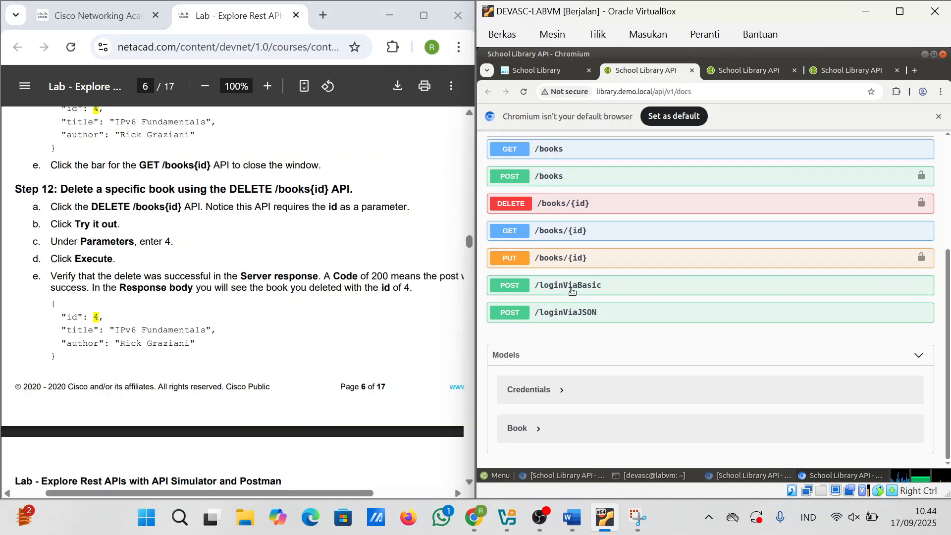
pyautogui.click(572, 290)
pyautogui.scroll(-1, 737, 381)
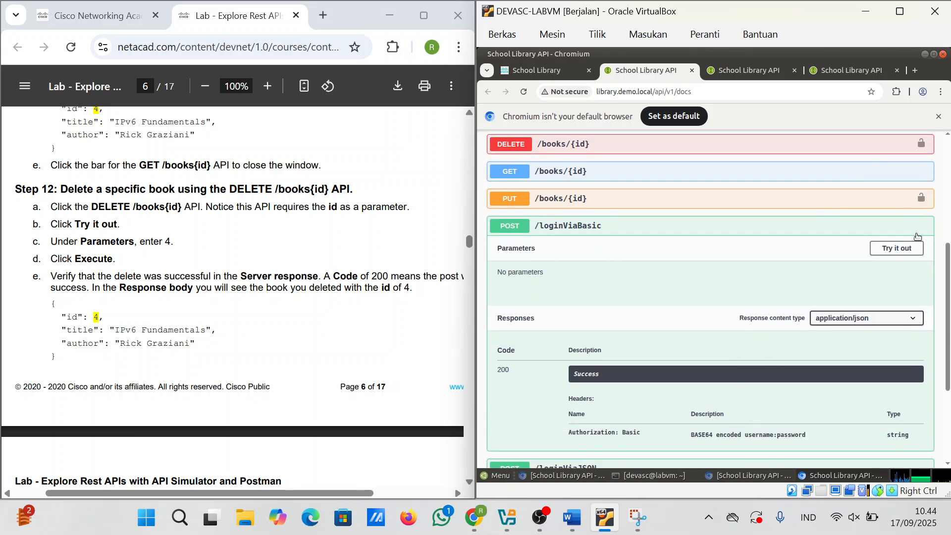
pyautogui.click(894, 248)
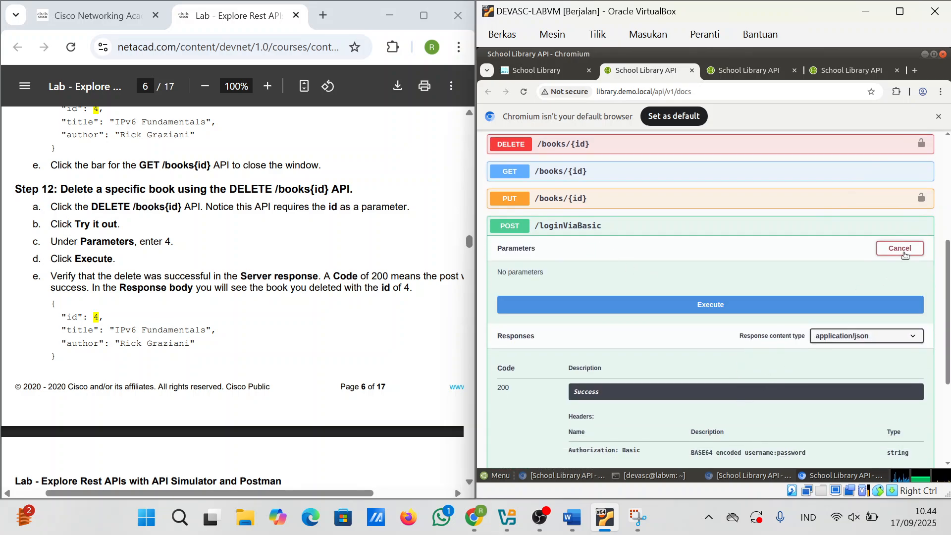
pyautogui.click(694, 305)
pyautogui.write('cis')
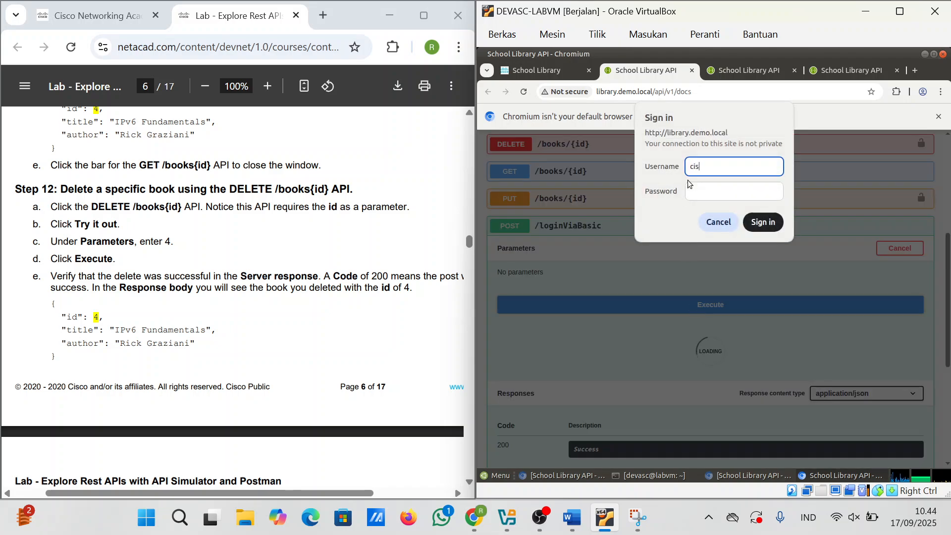
pyautogui.write('co')
pyautogui.click(689, 182)
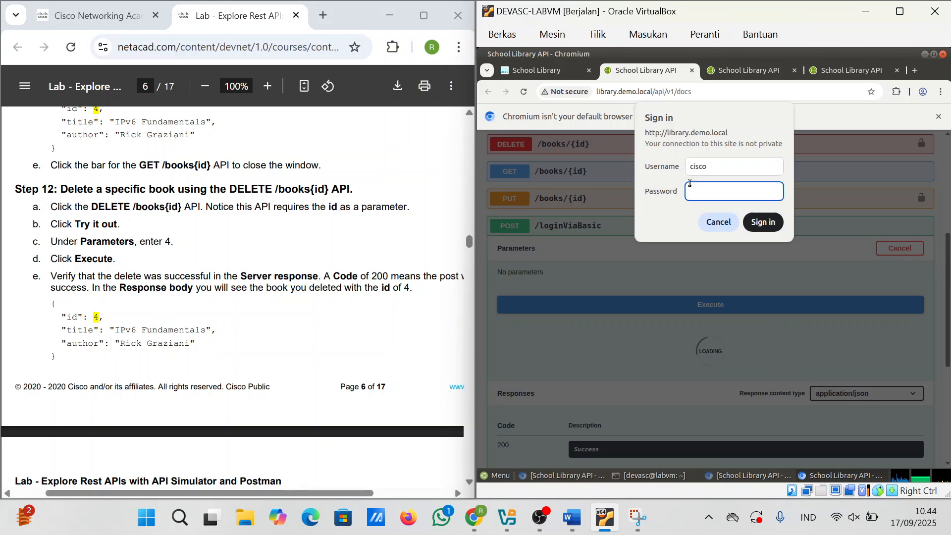
pyautogui.write('•••••••••')
pyautogui.click(756, 223)
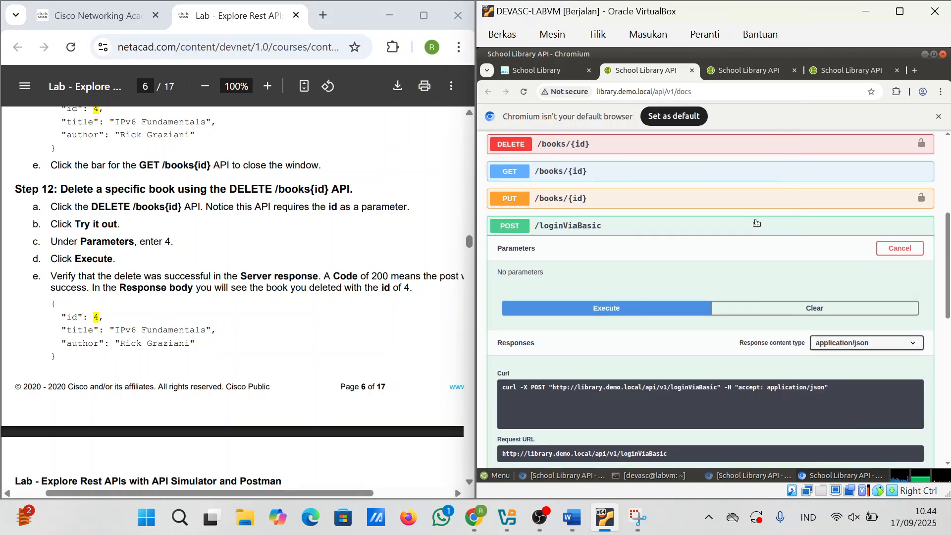
# Step: Authorize the API docs with the fresh login token as the API key
pyautogui.scroll(-6, 644, 233)
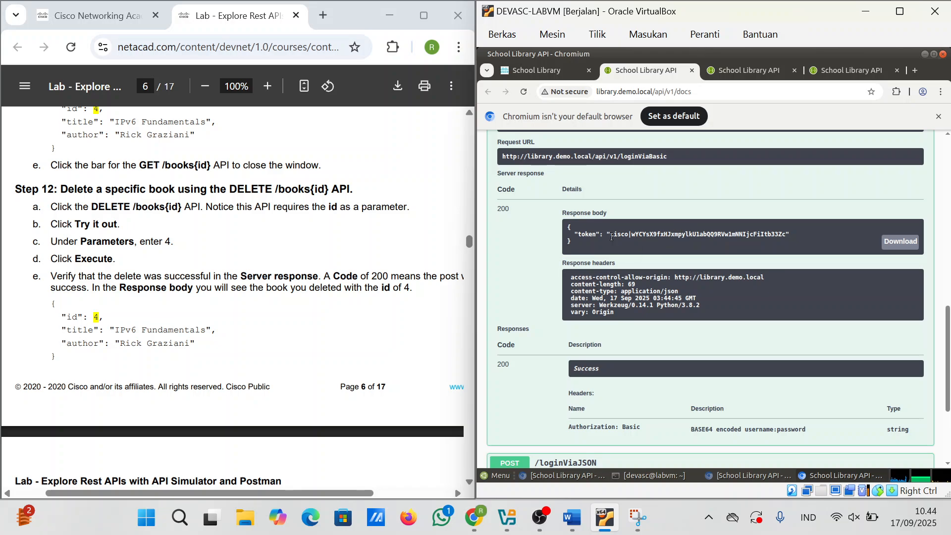
pyautogui.moveTo(611, 236); pyautogui.dragTo(785, 235)
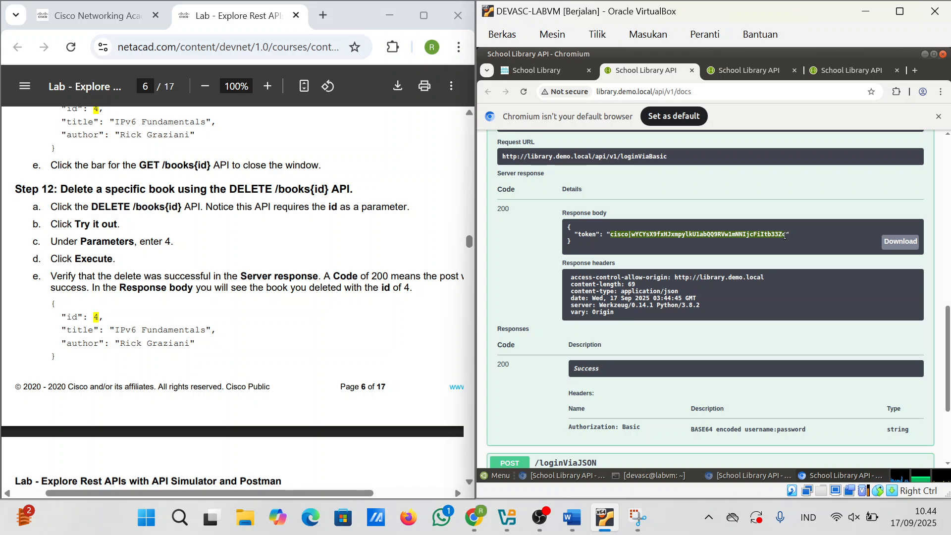
pyautogui.press('Home')
pyautogui.click(882, 258)
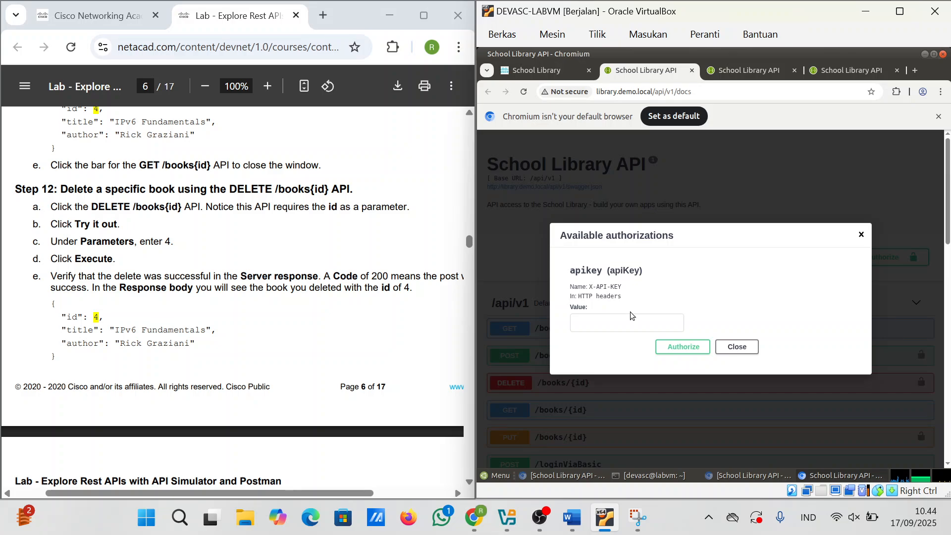
pyautogui.click(633, 323)
pyautogui.hotkey('ctrl', 'v')
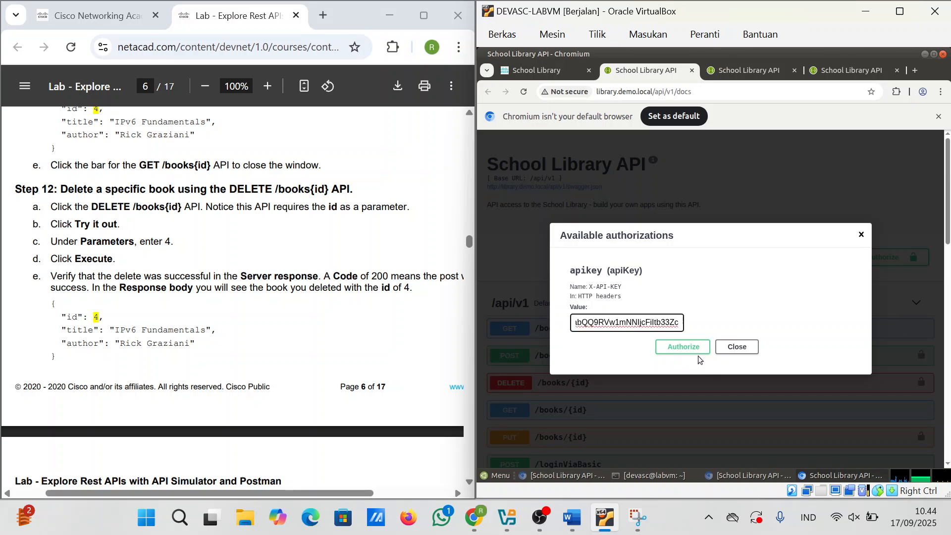
pyautogui.click(686, 347)
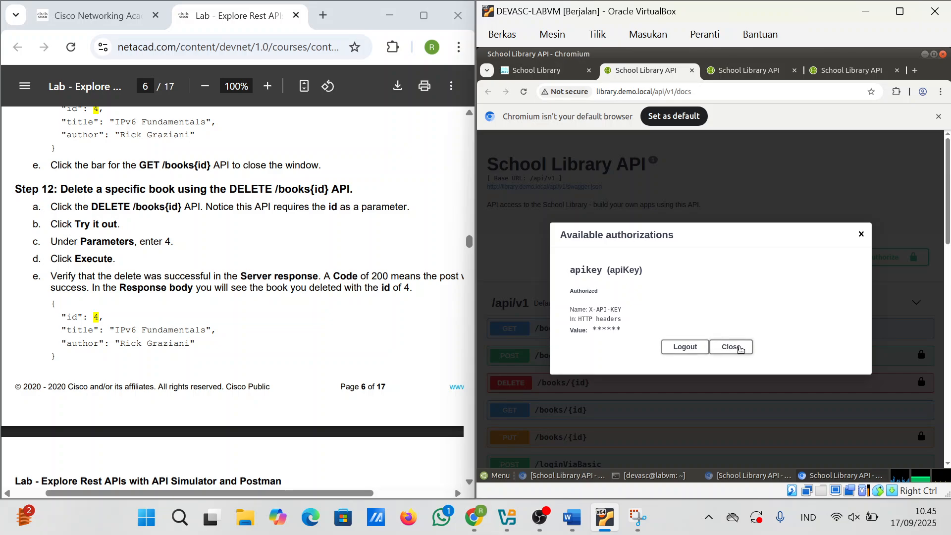
pyautogui.click(737, 348)
# Step: Expand GET /books and enable Try it out
pyautogui.scroll(-3, 741, 350)
pyautogui.click(648, 213)
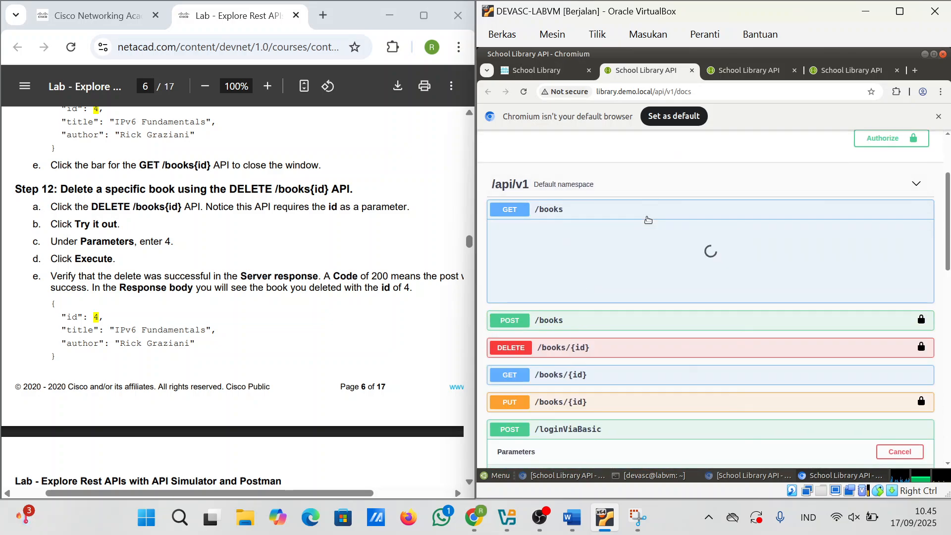
pyautogui.click(891, 232)
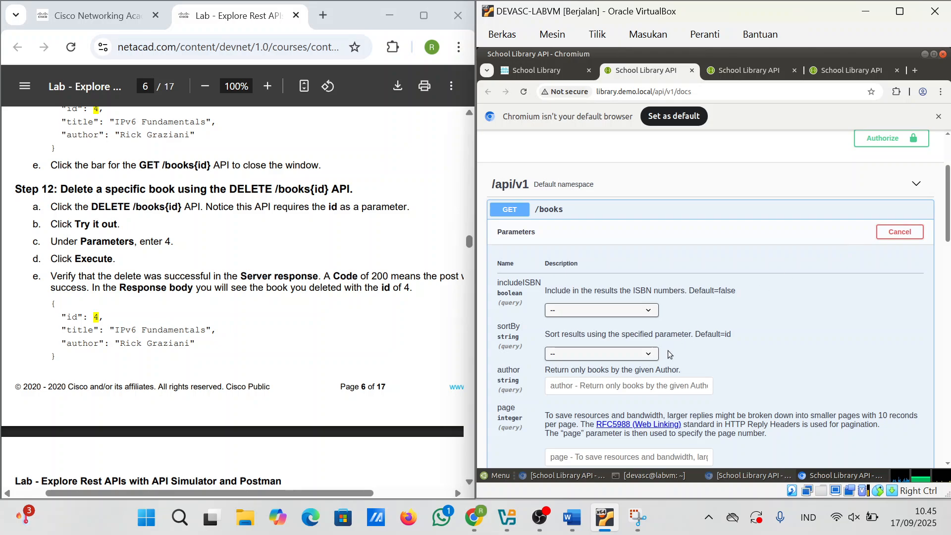
# Step: Run GET /books to list all library books
pyautogui.scroll(-5, 623, 320)
pyautogui.click(673, 320)
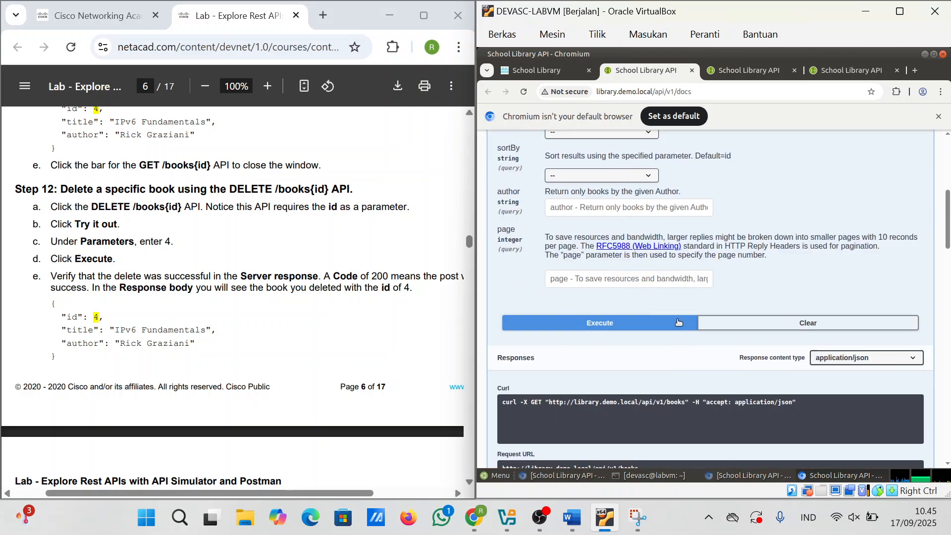
pyautogui.scroll(-5, 679, 322)
pyautogui.scroll(-5, 678, 322)
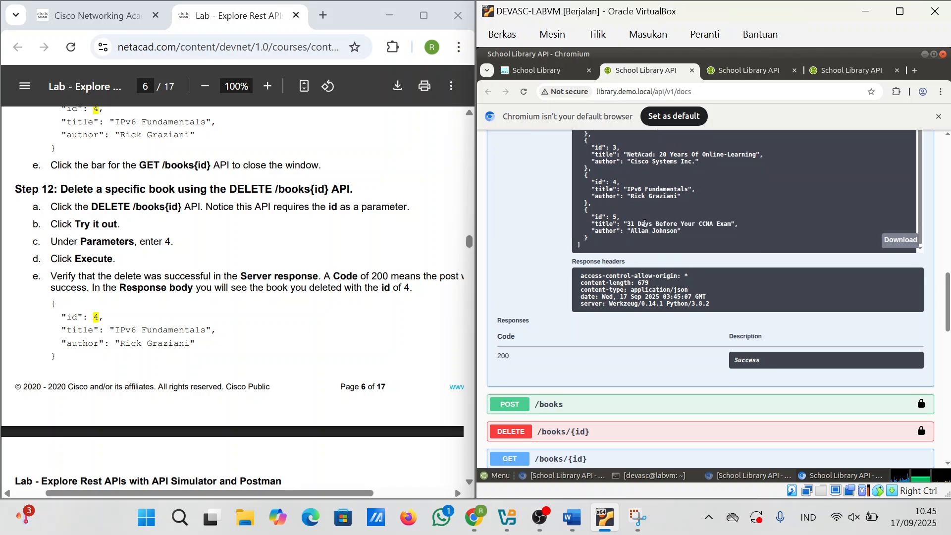
pyautogui.scroll(-8, 574, 158)
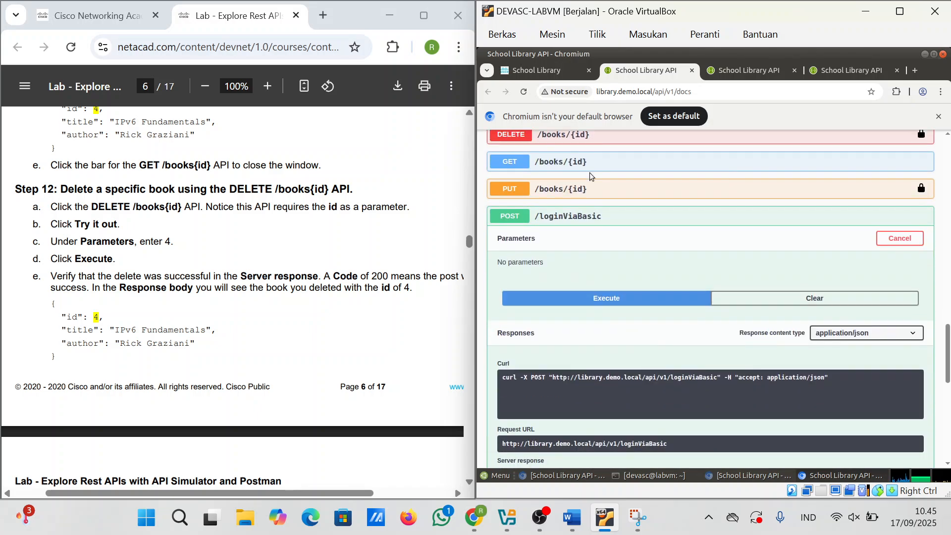
pyautogui.scroll(1, 574, 159)
# Step: Delete book id 4 (IPv6 Fundamentals) with DELETE /books/{id}, getting code 200
pyautogui.click(550, 141)
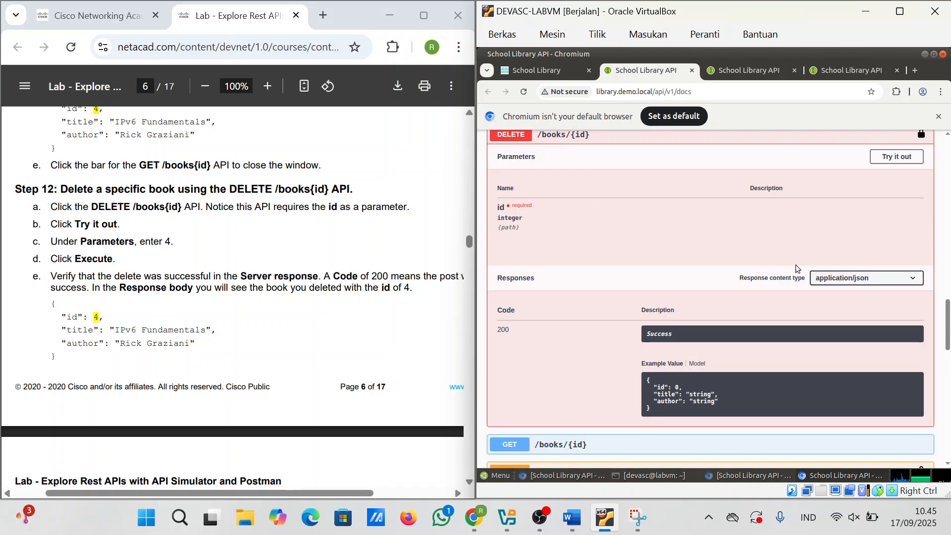
pyautogui.click(897, 157)
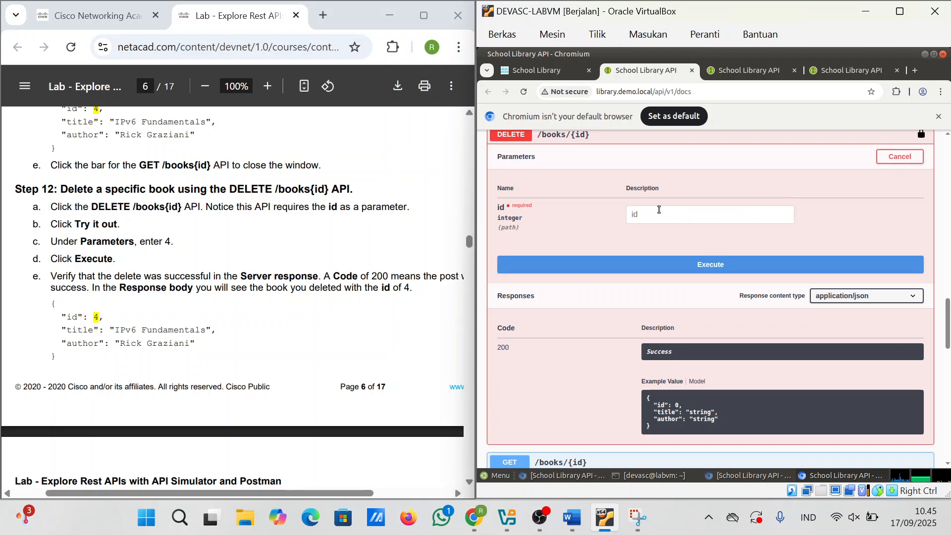
pyautogui.click(659, 210)
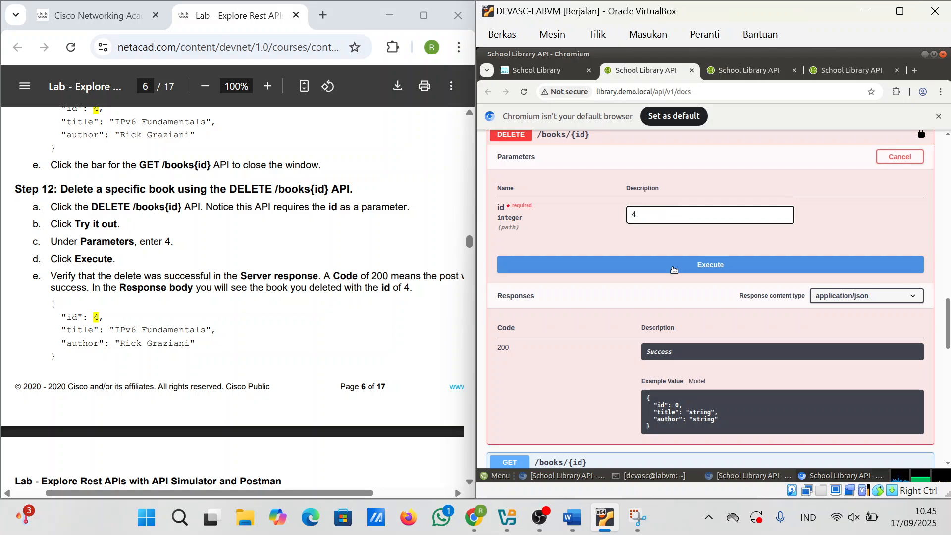
pyautogui.click(673, 270)
pyautogui.scroll(-5, 674, 271)
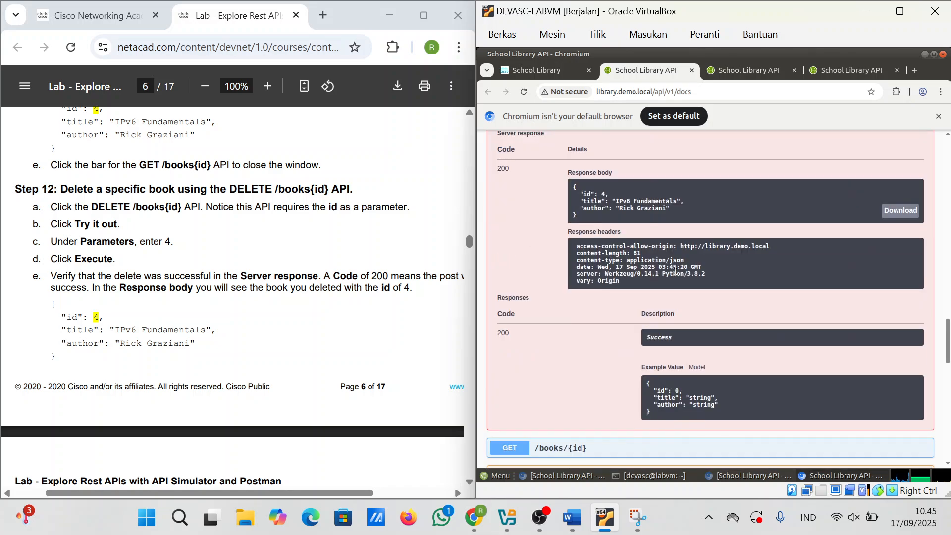
pyautogui.scroll(3, 622, 212)
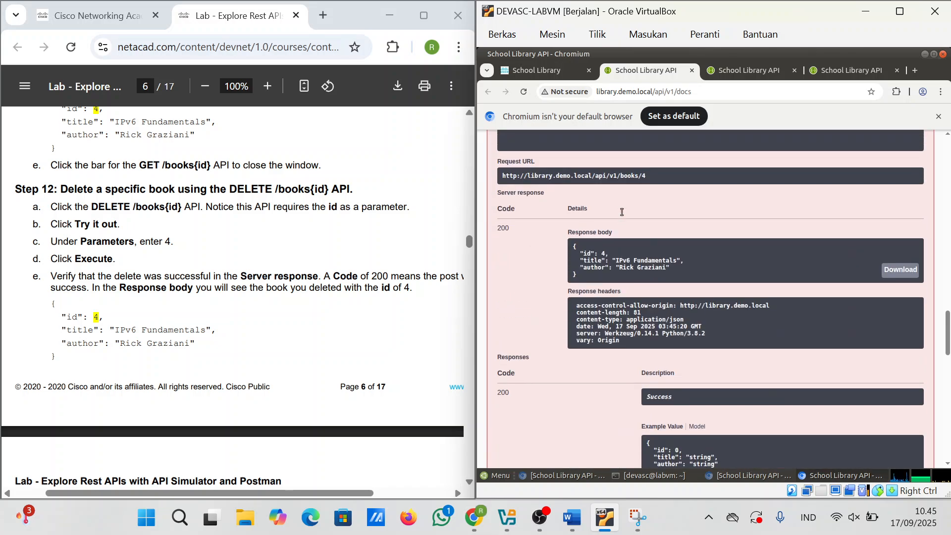
pyautogui.scroll(-1, 621, 212)
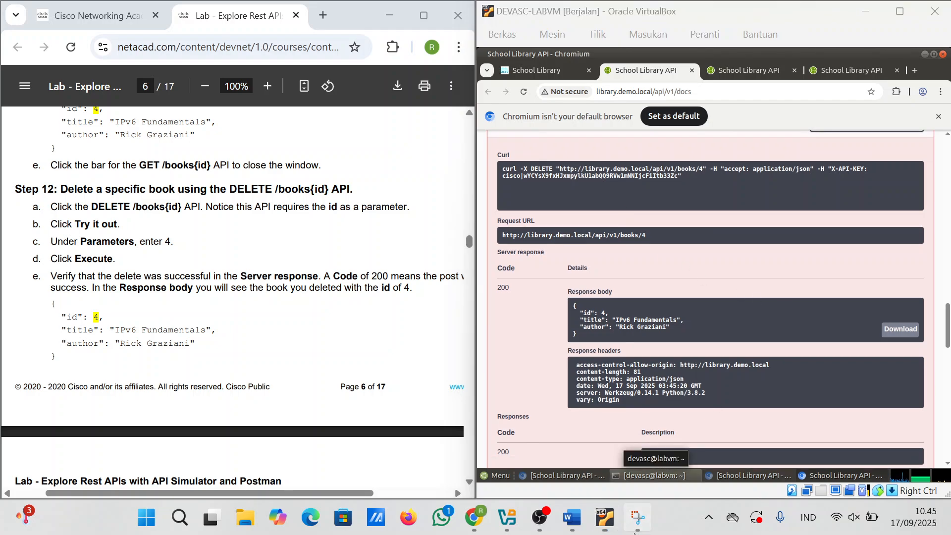
pyautogui.click(637, 518)
# Step: Capture a screenshot of the DELETE /books/4 response area
pyautogui.click(187, 40)
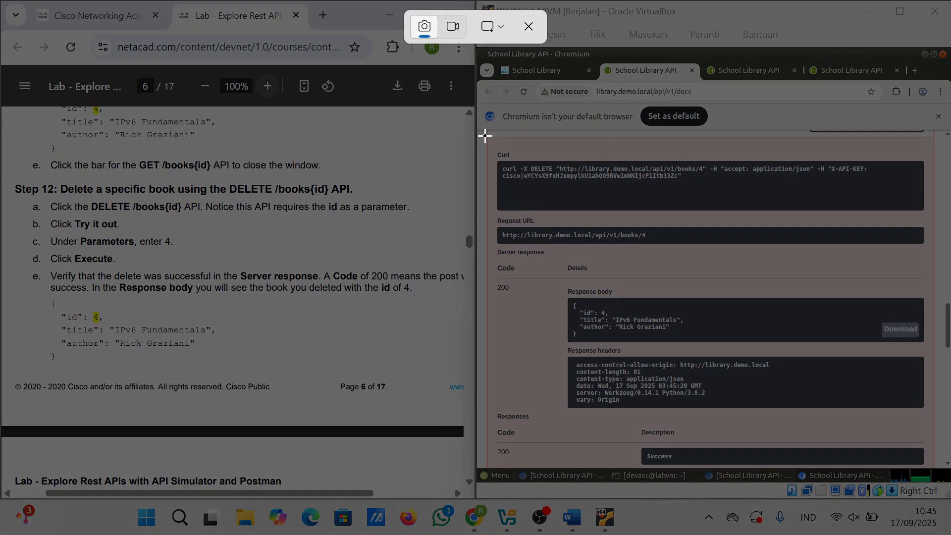
pyautogui.moveTo(484, 134); pyautogui.dragTo(929, 501)
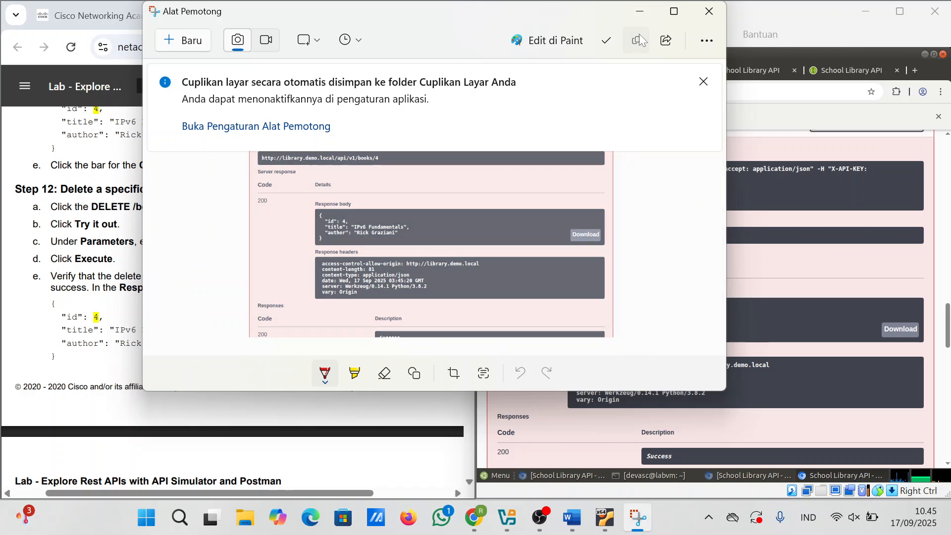
pyautogui.click(639, 11)
# Step: Rerun GET /books to confirm book 4 is gone, then bring up the Word report
pyautogui.scroll(6, 652, 278)
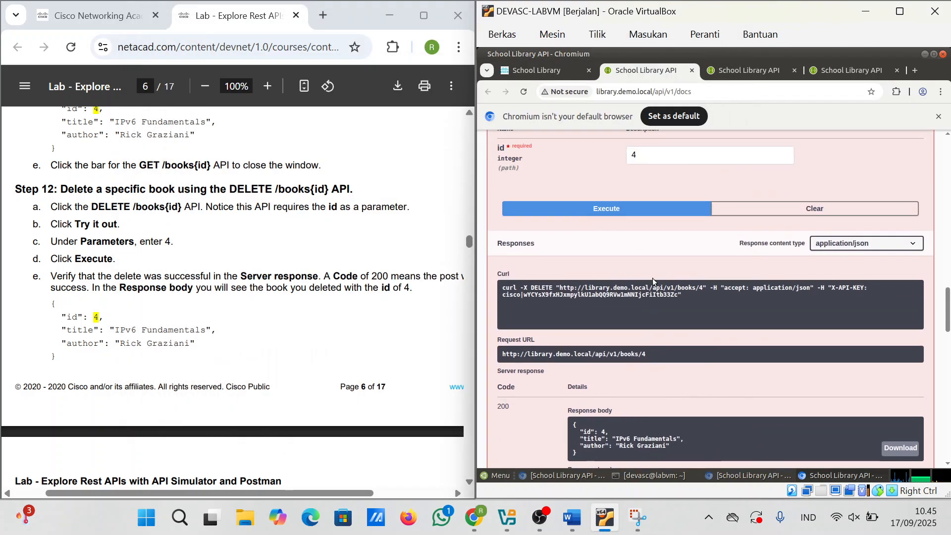
pyautogui.scroll(10, 768, 330)
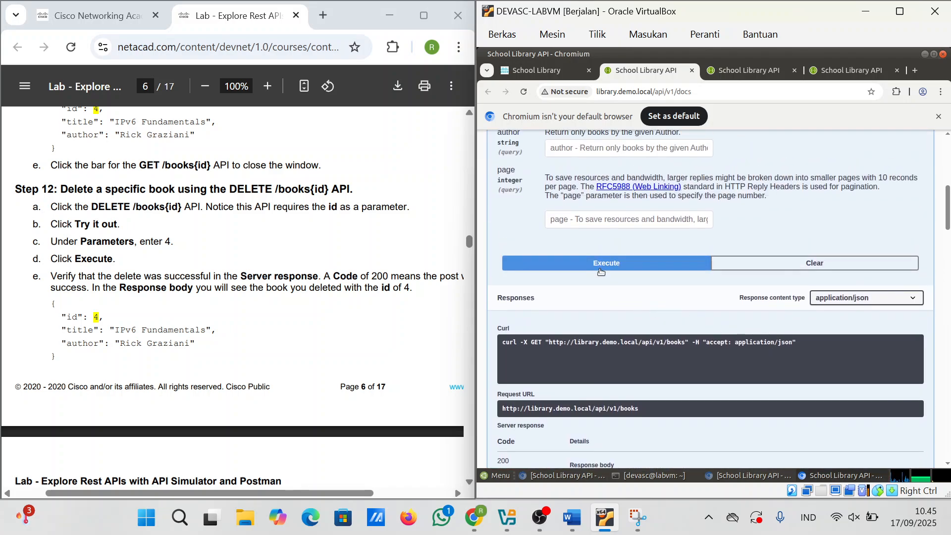
pyautogui.click(600, 271)
pyautogui.scroll(-7, 645, 267)
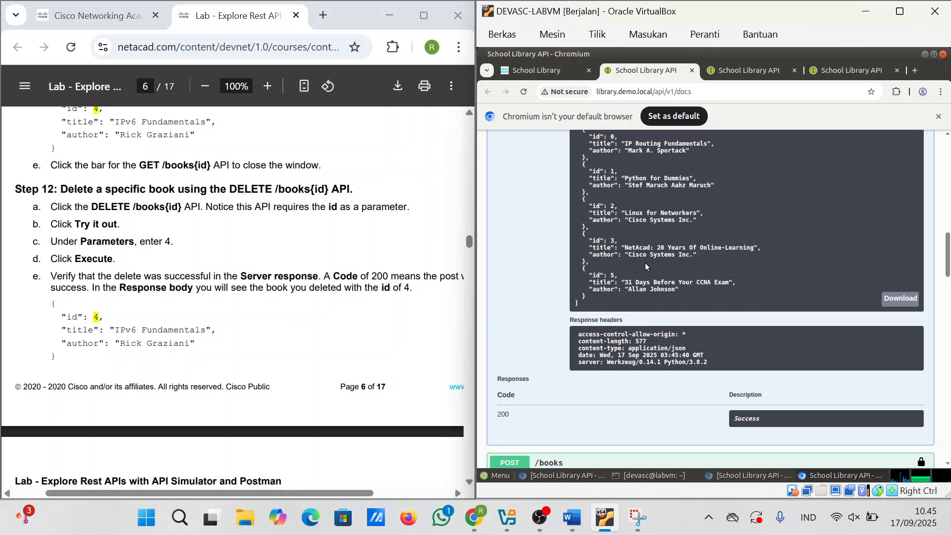
pyautogui.scroll(1, 631, 275)
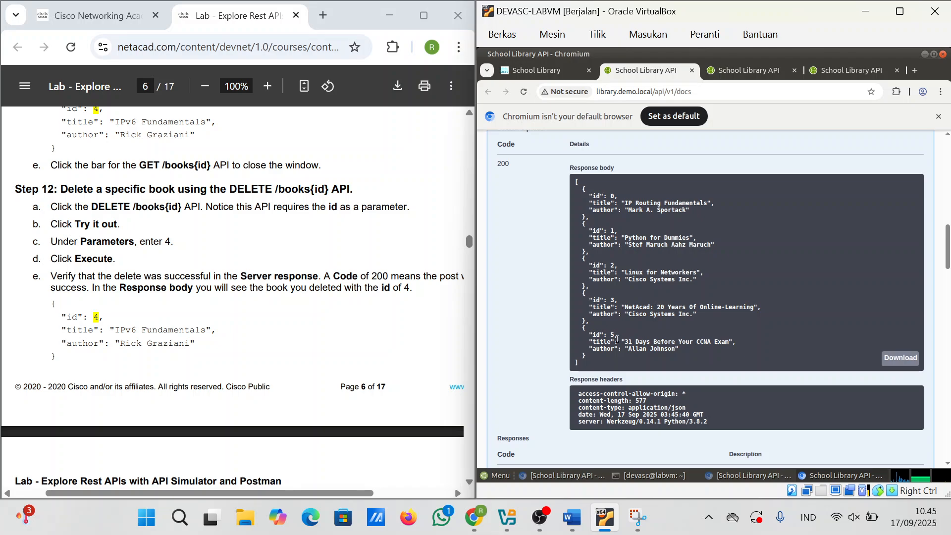
pyautogui.moveTo(572, 517)
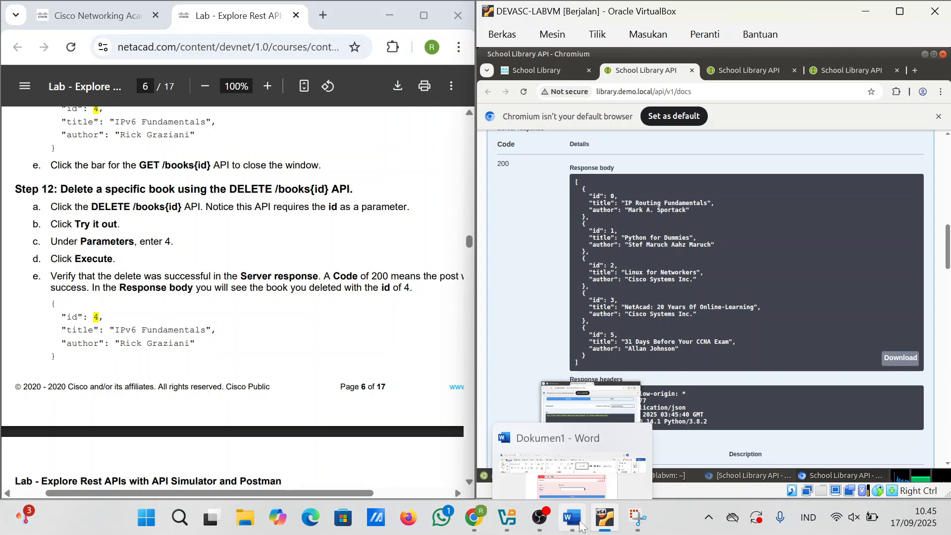
pyautogui.click(584, 444)
pyautogui.scroll(-6, 585, 445)
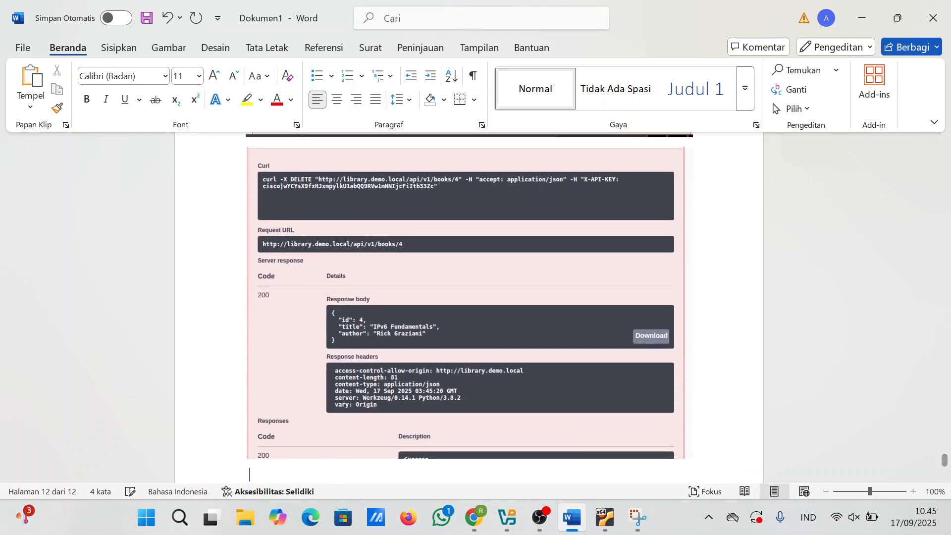
# Step: Scroll the lab PDF to Part 3, Step 1 Open Postman and Step 2 on pages 7–8
pyautogui.click(473, 518)
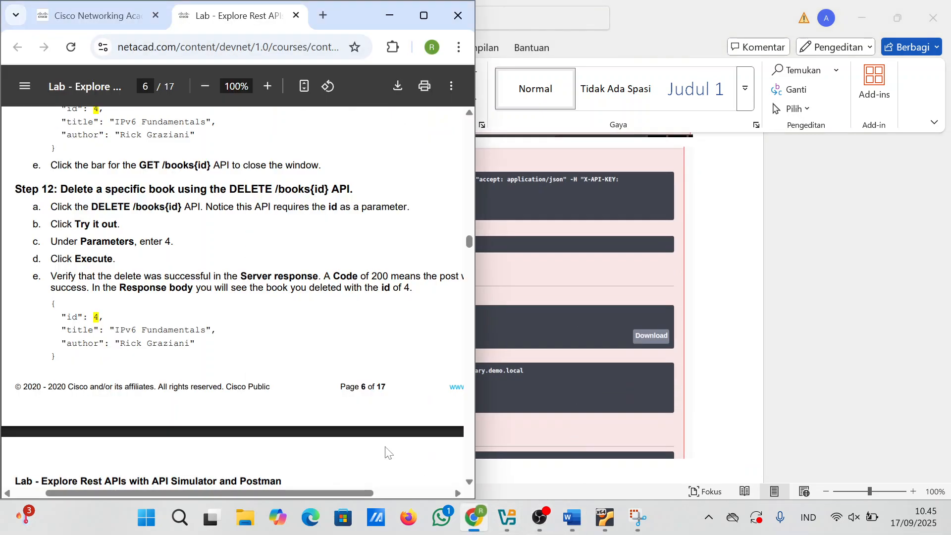
pyautogui.scroll(-6, 387, 448)
pyautogui.scroll(-5, 233, 297)
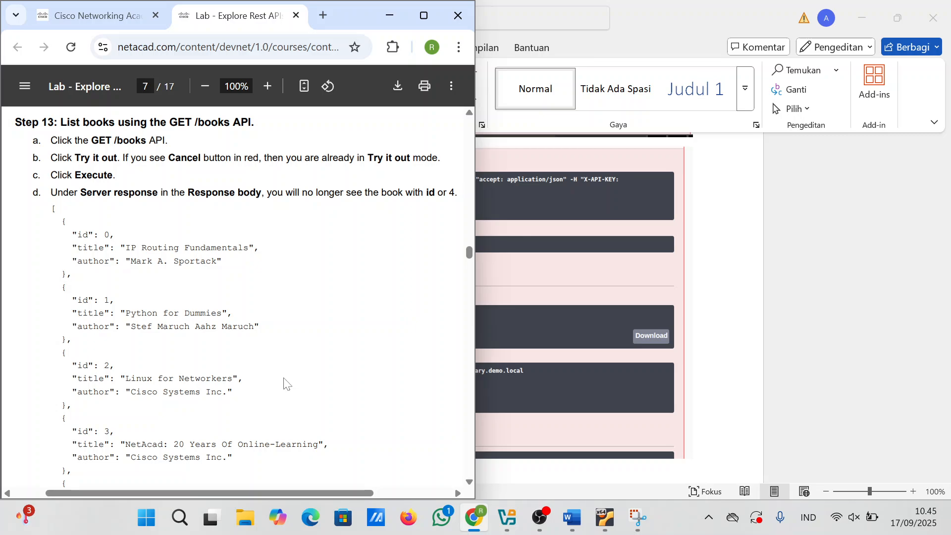
pyautogui.scroll(-3, 283, 383)
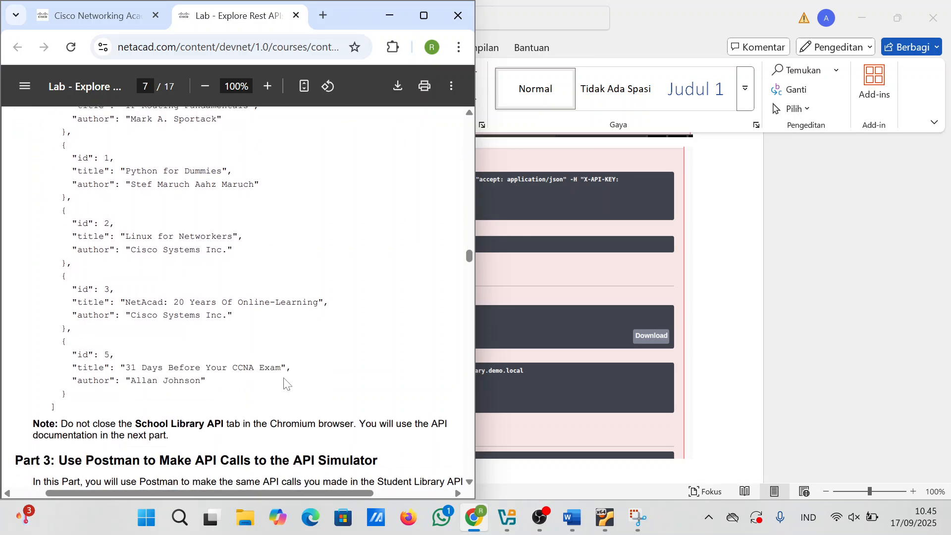
pyautogui.scroll(-2, 145, 351)
pyautogui.scroll(-2, 146, 351)
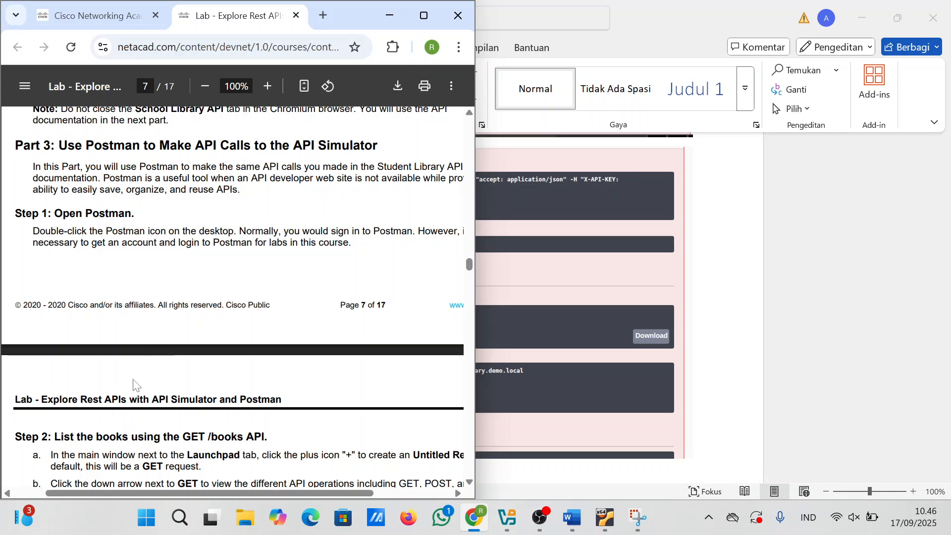
pyautogui.scroll(-1, 146, 351)
pyautogui.scroll(2, 233, 295)
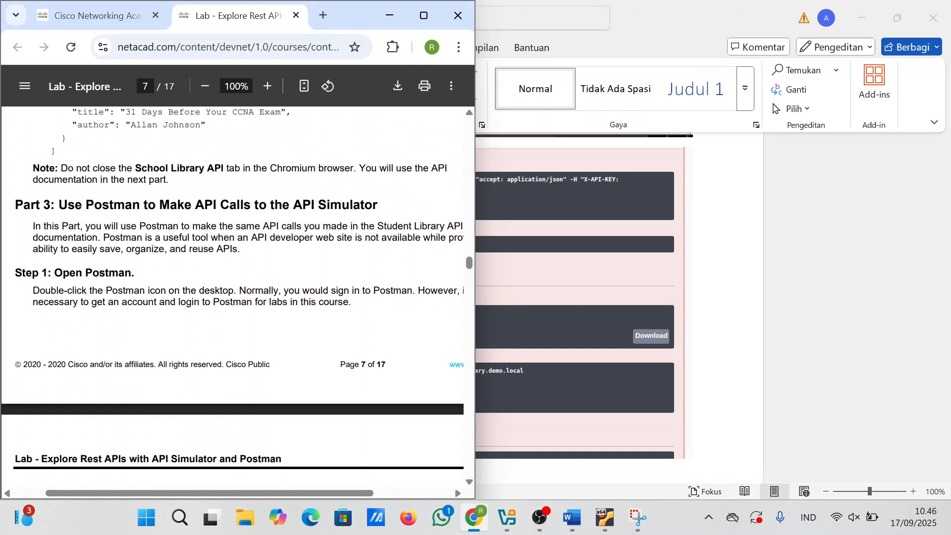
pyautogui.scroll(-1, 233, 297)
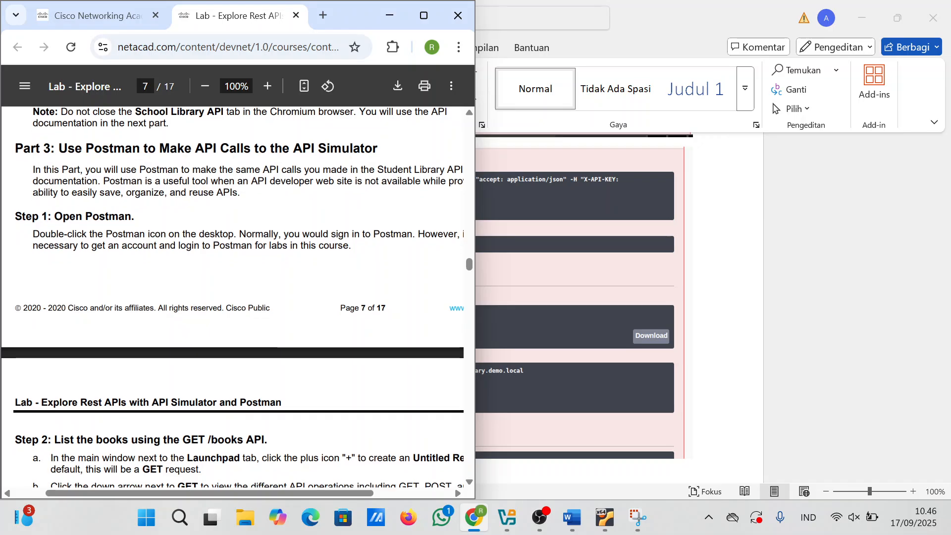
pyautogui.scroll(-20, 233, 297)
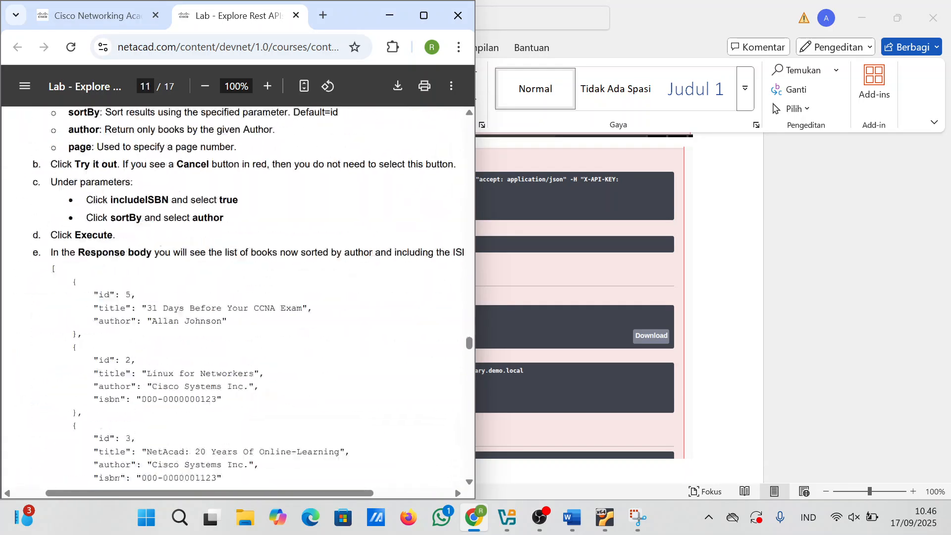
pyautogui.scroll(-20, 233, 297)
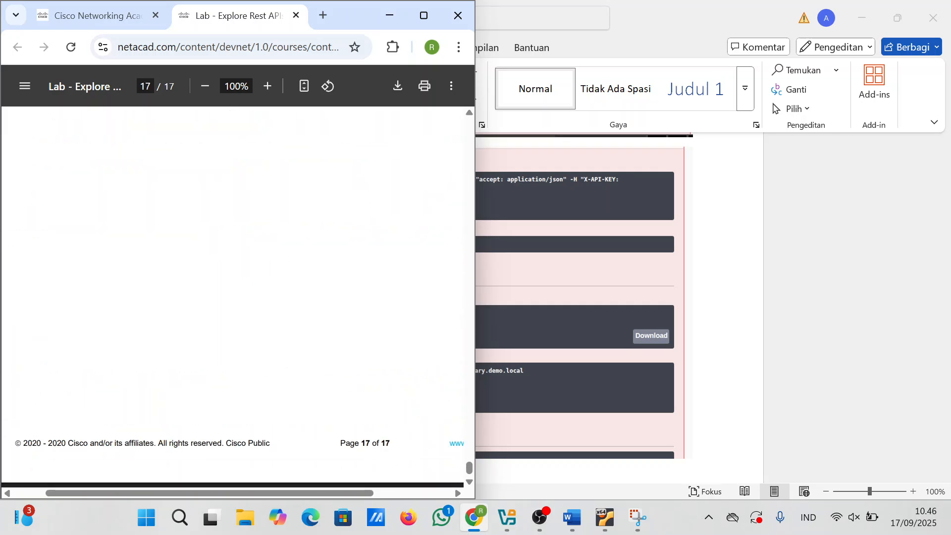
pyautogui.scroll(20, 233, 297)
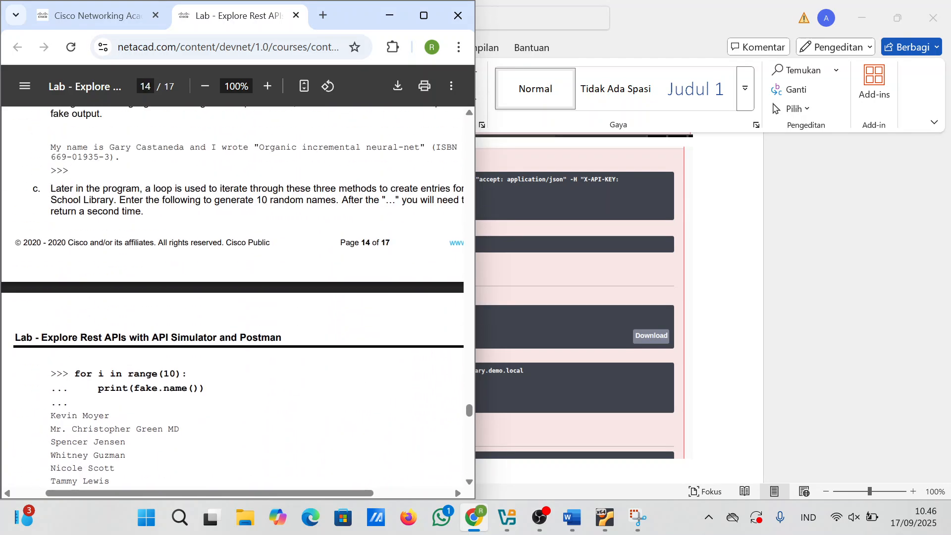
pyautogui.scroll(20, 232, 297)
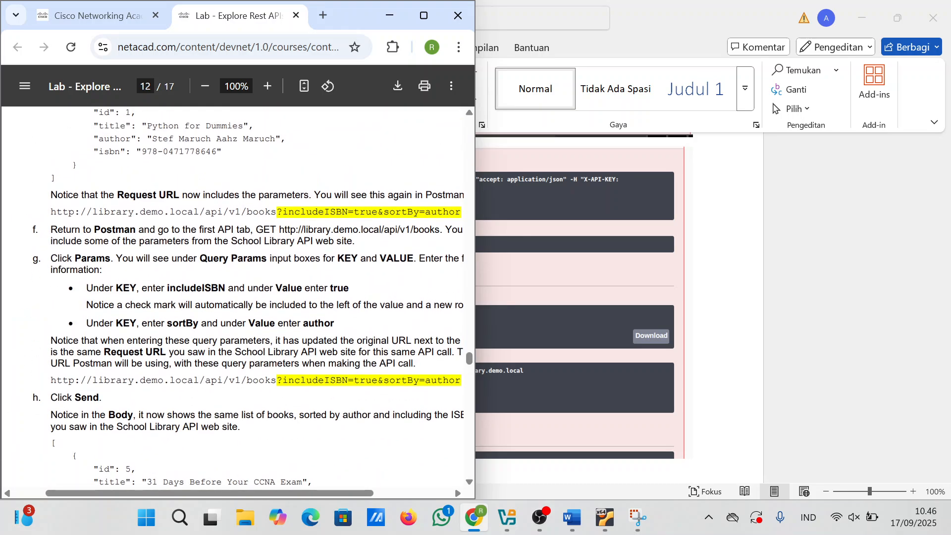
pyautogui.scroll(20, 233, 297)
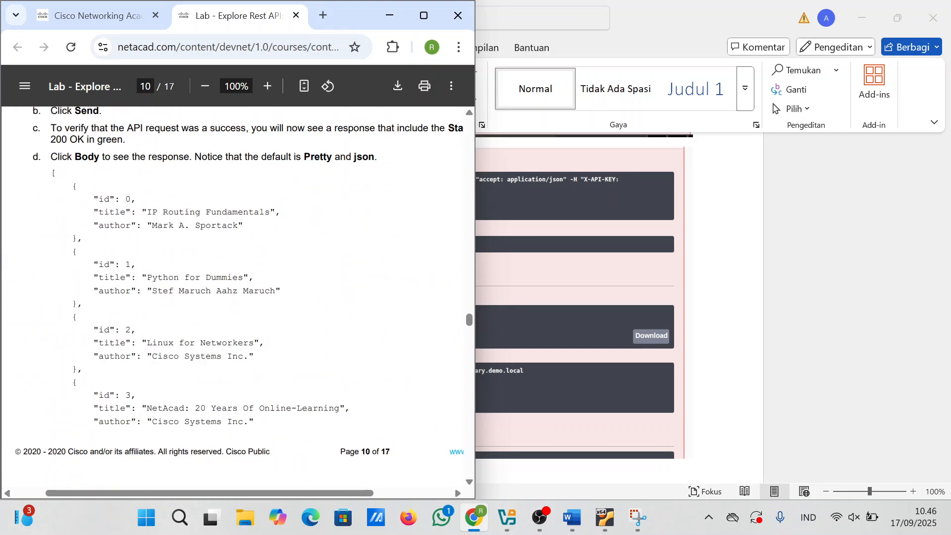
pyautogui.scroll(20, 233, 297)
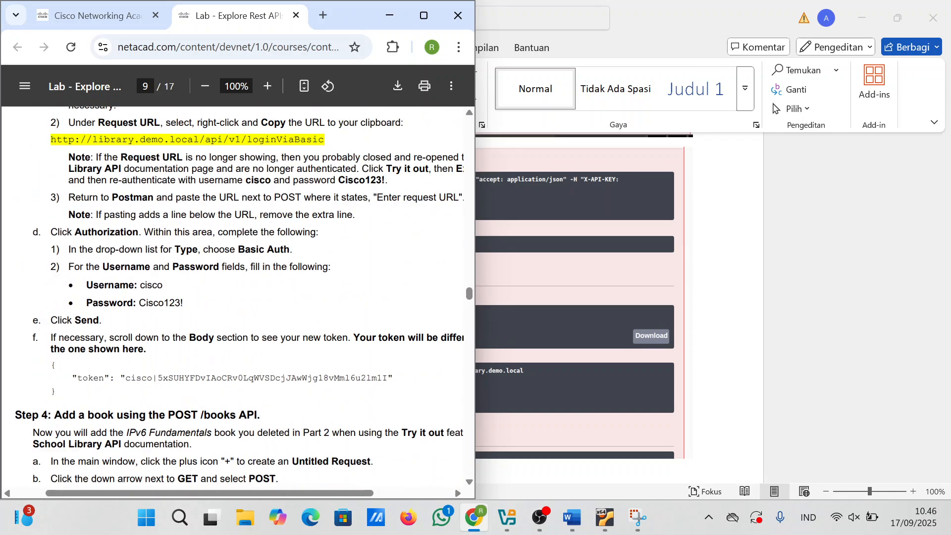
pyautogui.scroll(15, 233, 297)
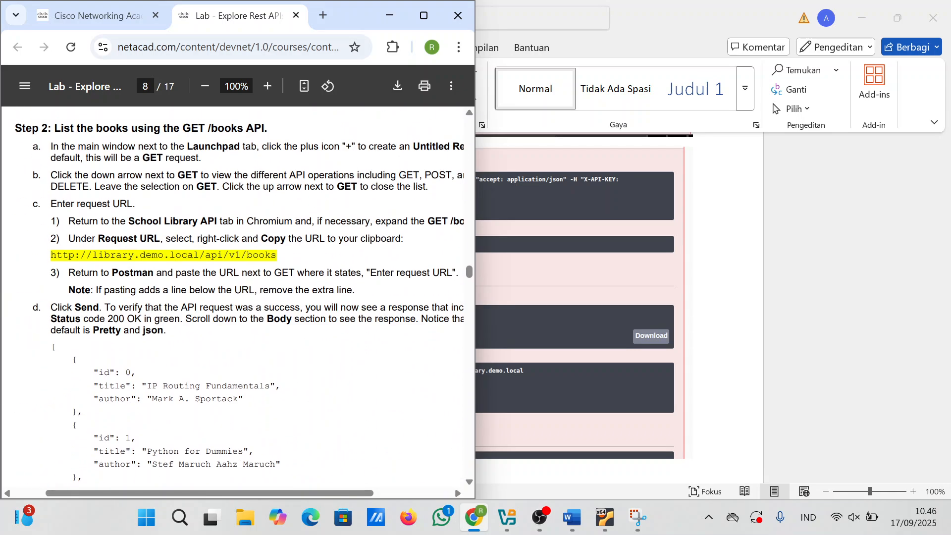
pyautogui.scroll(5, 233, 297)
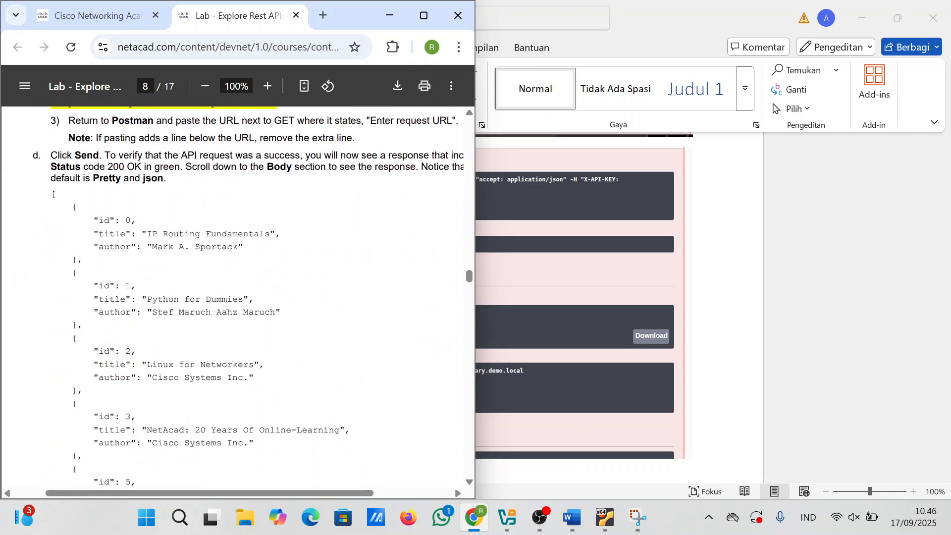
pyautogui.scroll(10, 233, 297)
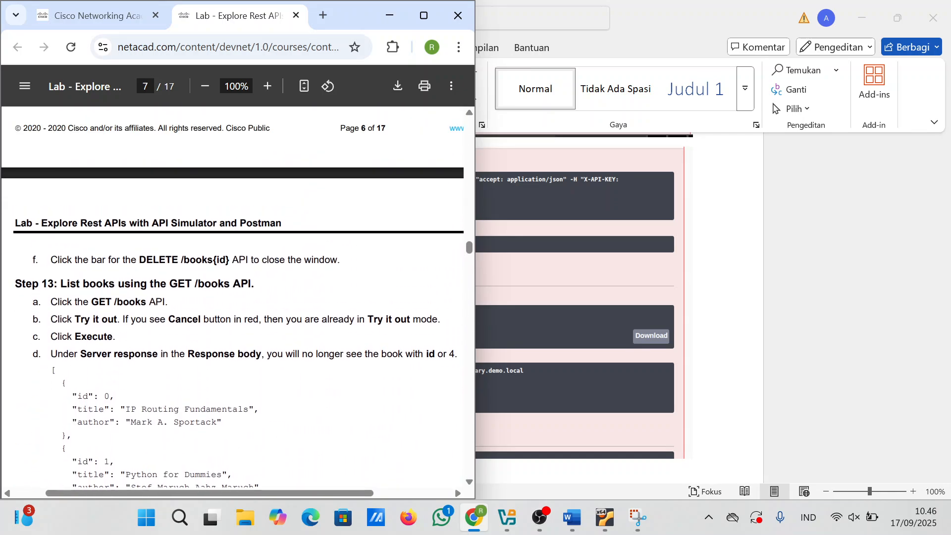
pyautogui.scroll(5, 233, 297)
pyautogui.scroll(-12, 233, 297)
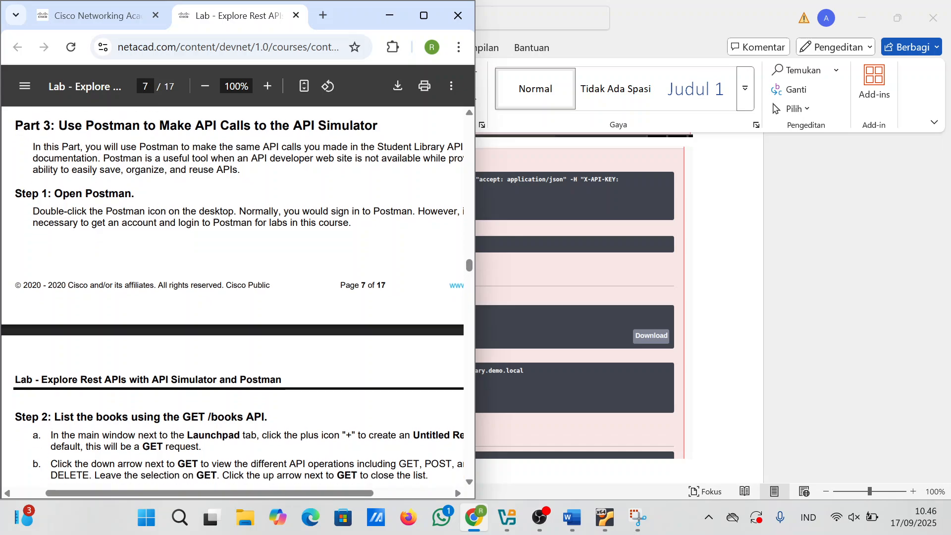
# Step: Minimize the VM's Chromium and start Postman from its desktop shortcut
pyautogui.moveTo(475, 530)
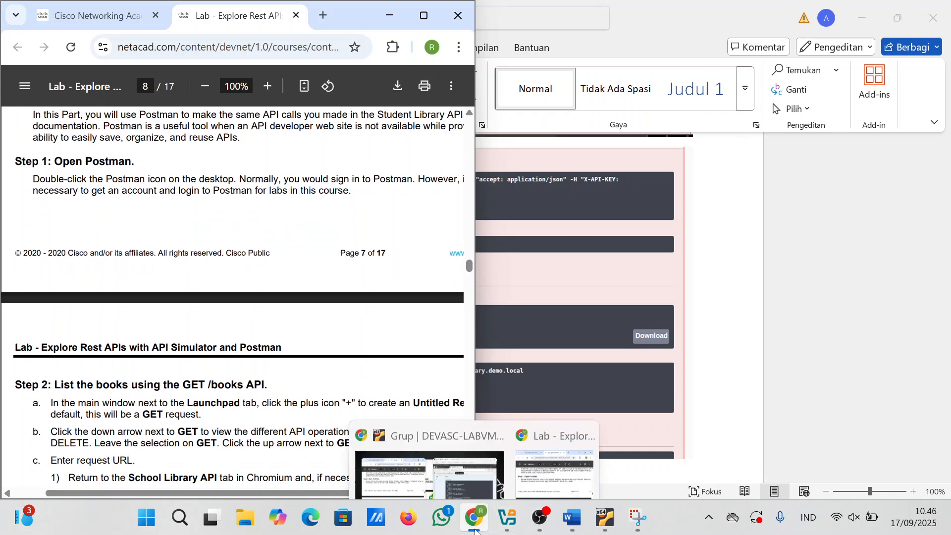
pyautogui.click(430, 473)
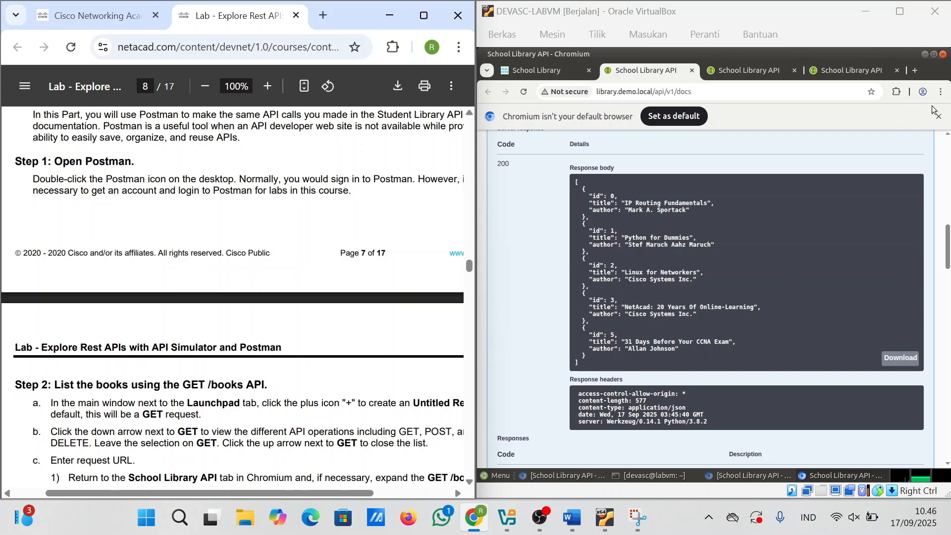
pyautogui.click(925, 56)
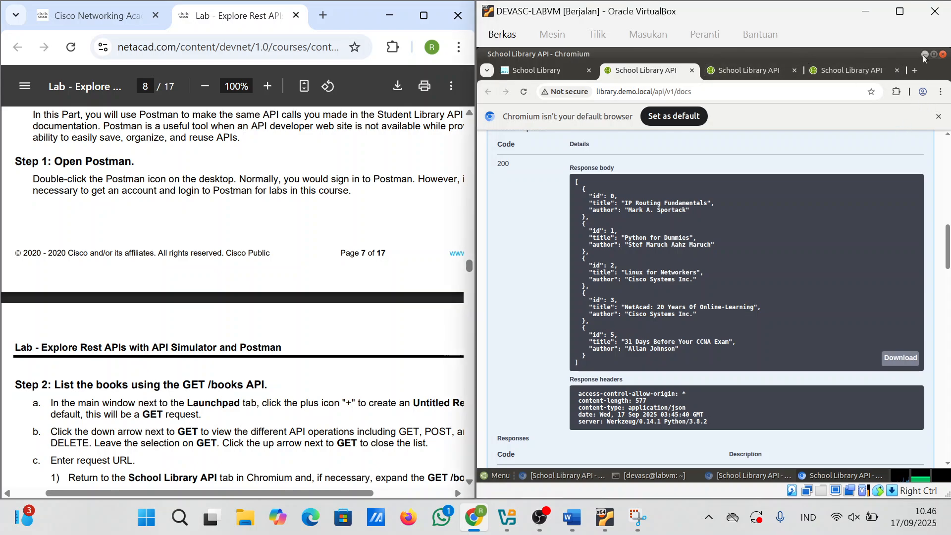
pyautogui.click(924, 55)
pyautogui.scroll(1, 159, 273)
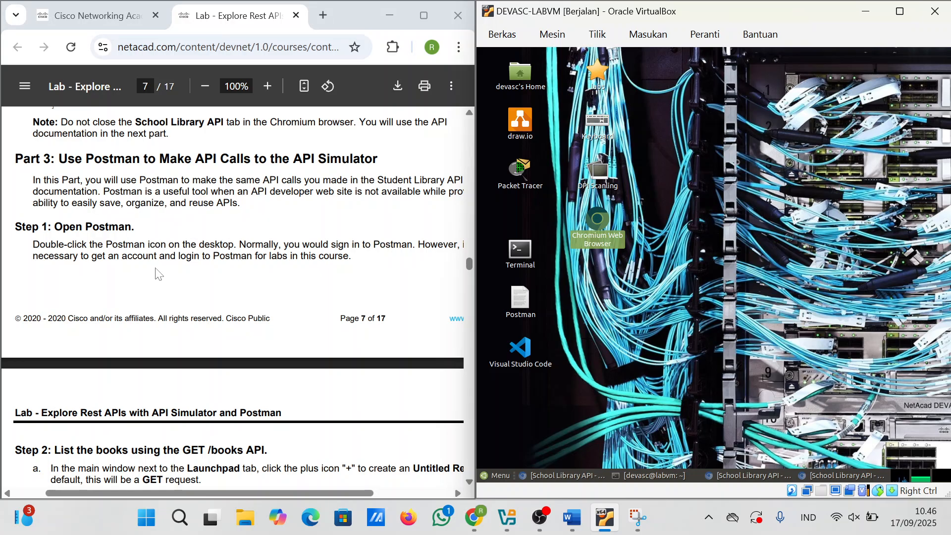
pyautogui.click(564, 304)
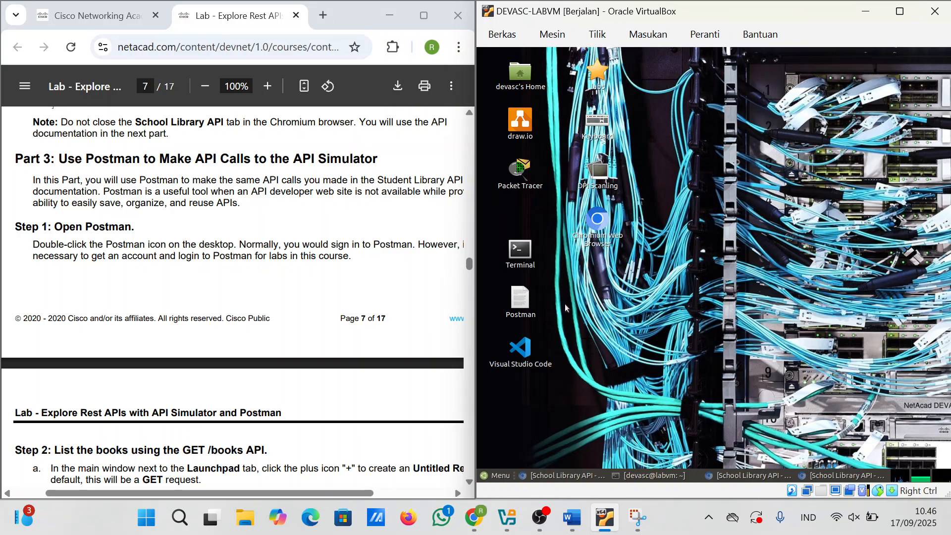
pyautogui.click(521, 298)
pyautogui.doubleClick(521, 300)
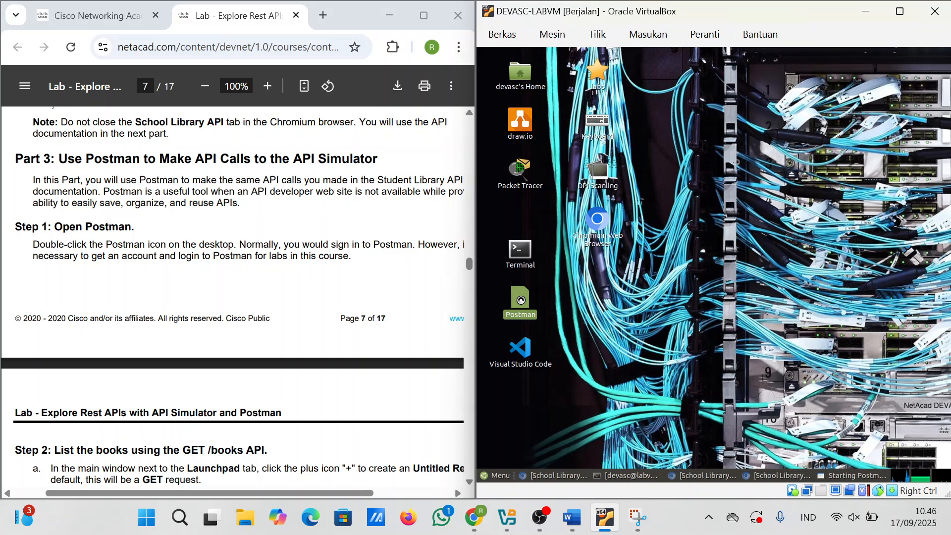
pyautogui.scroll(-2, 289, 314)
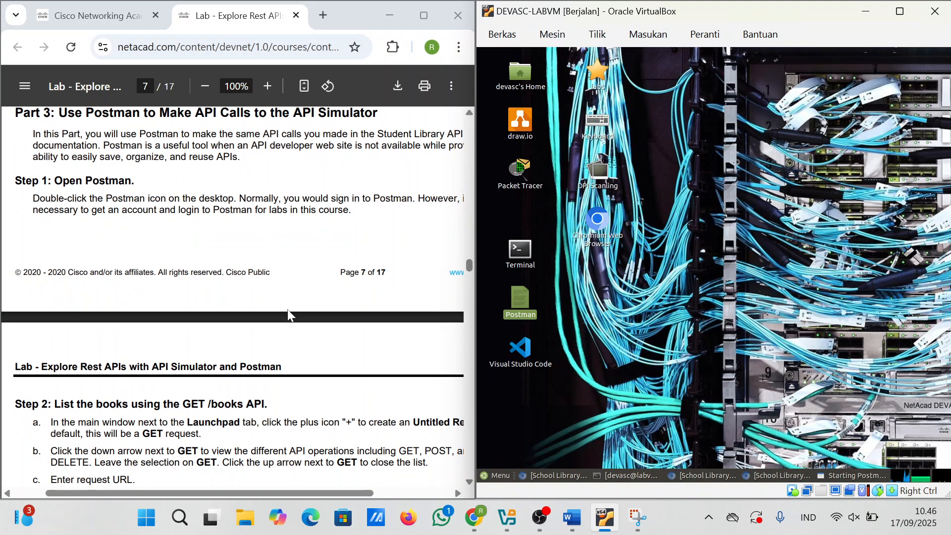
pyautogui.scroll(-1, 289, 314)
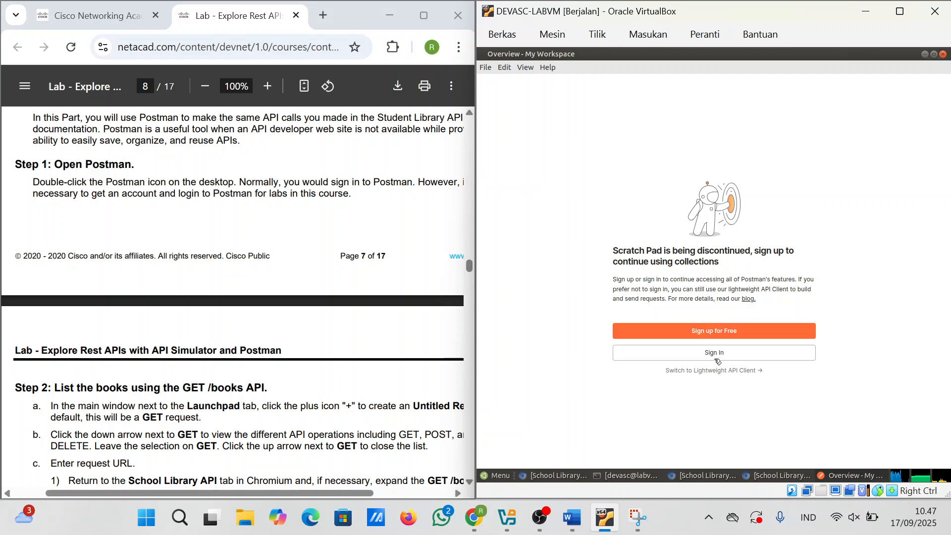
# Step: Start Postman sign-in with Google and enter the account e-mail address
pyautogui.click(714, 356)
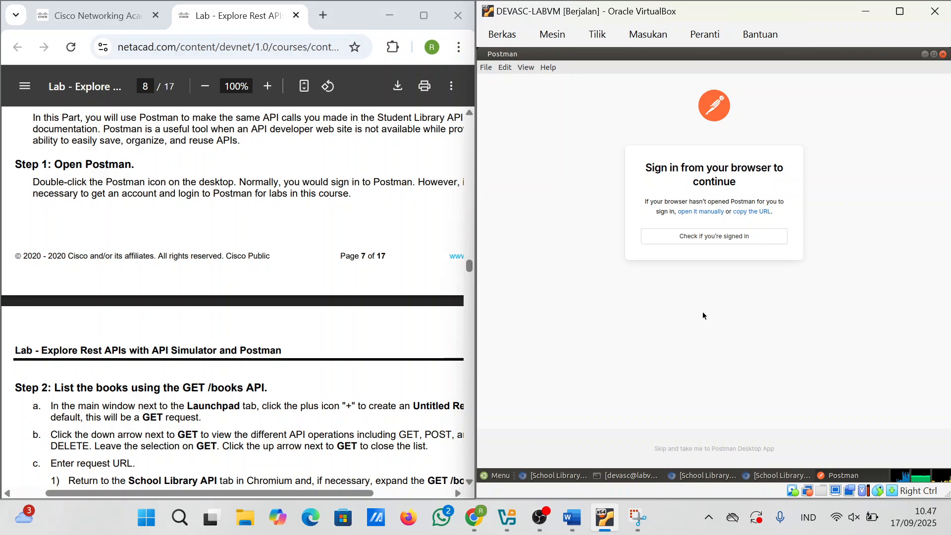
pyautogui.click(712, 243)
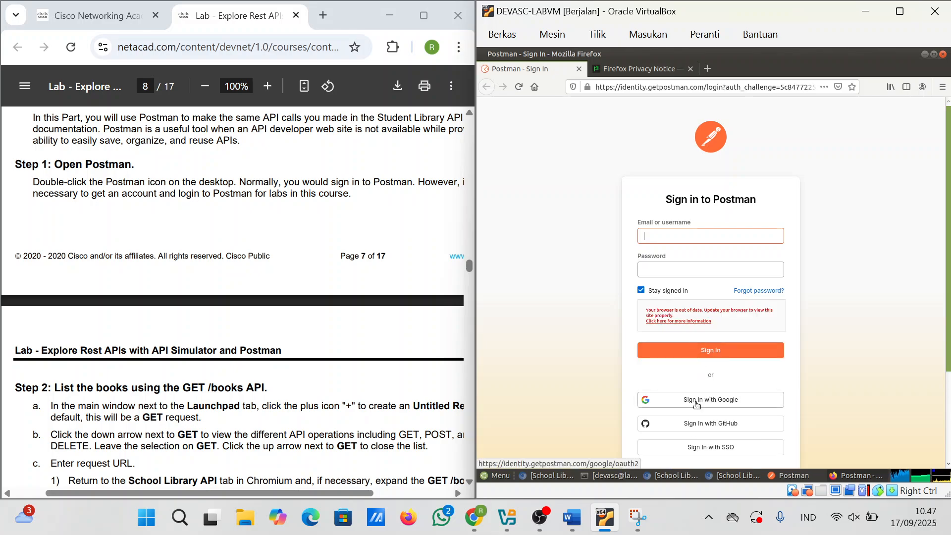
pyautogui.click(696, 405)
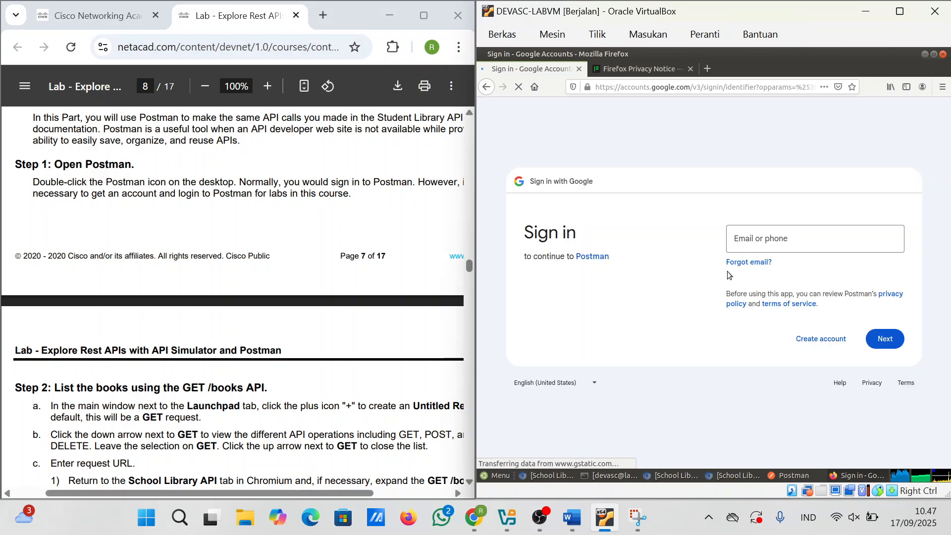
pyautogui.click(759, 237)
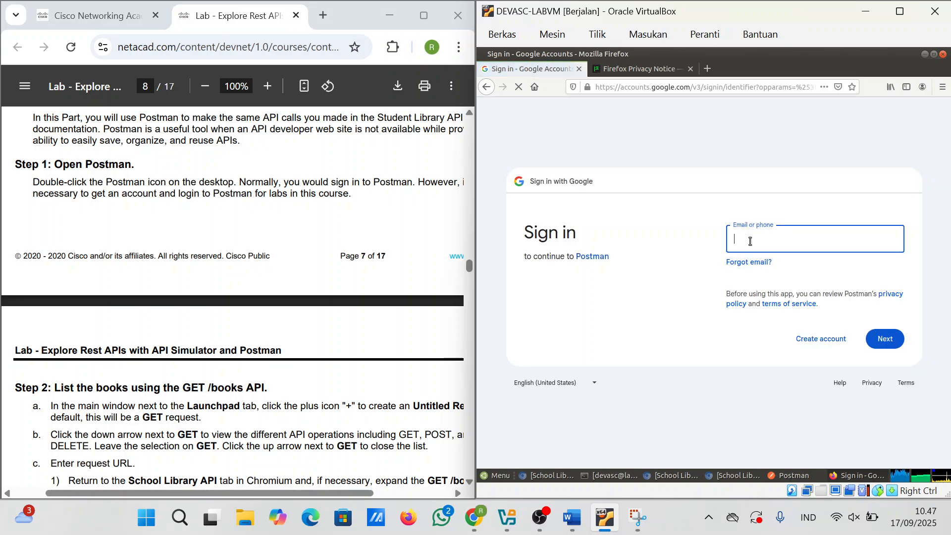
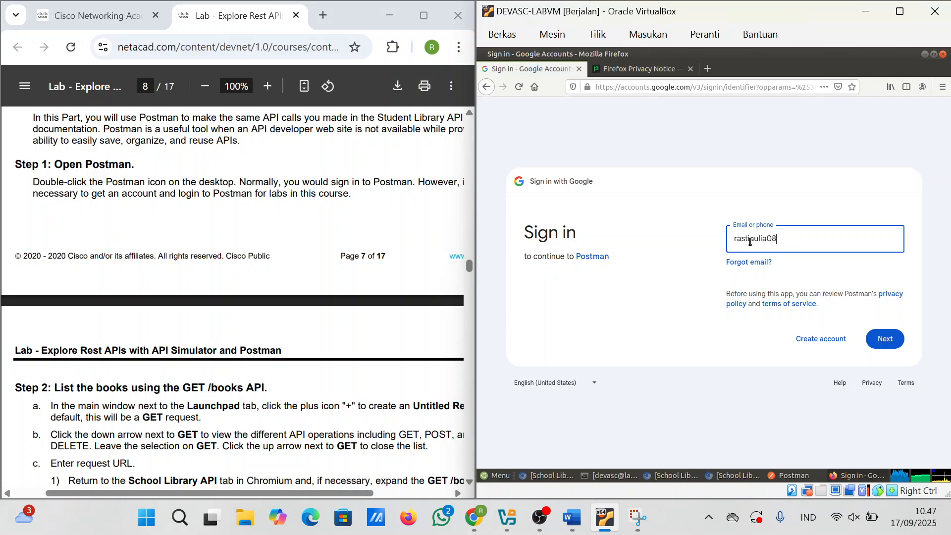
pyautogui.click(876, 340)
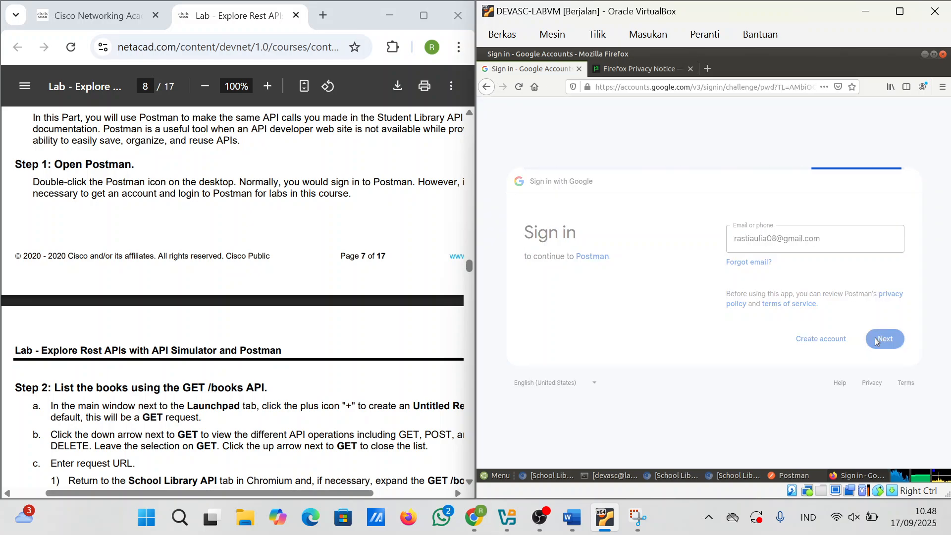
# Step: Enter the account password, complete 2-step verification, and save the login in Firefox
pyautogui.click(779, 256)
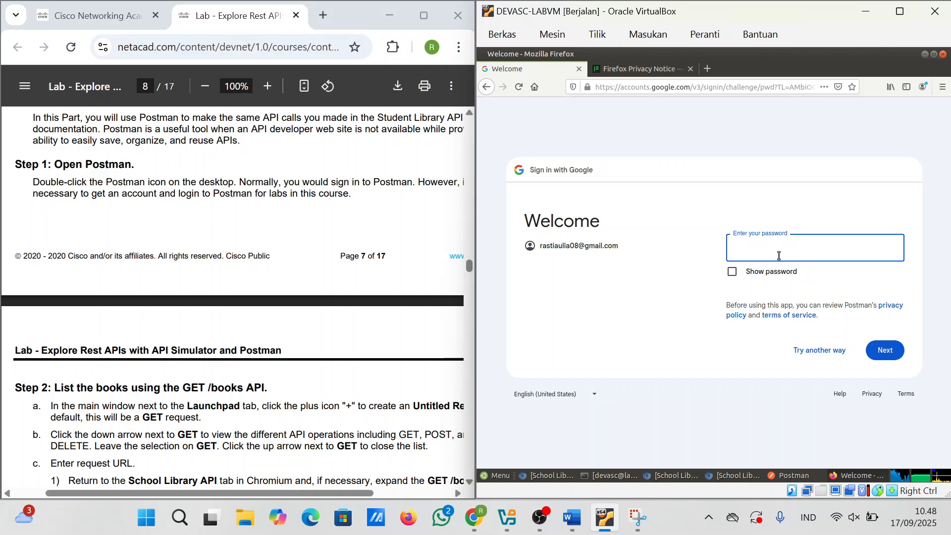
pyautogui.write('•••••••••••••••••••')
pyautogui.click(879, 353)
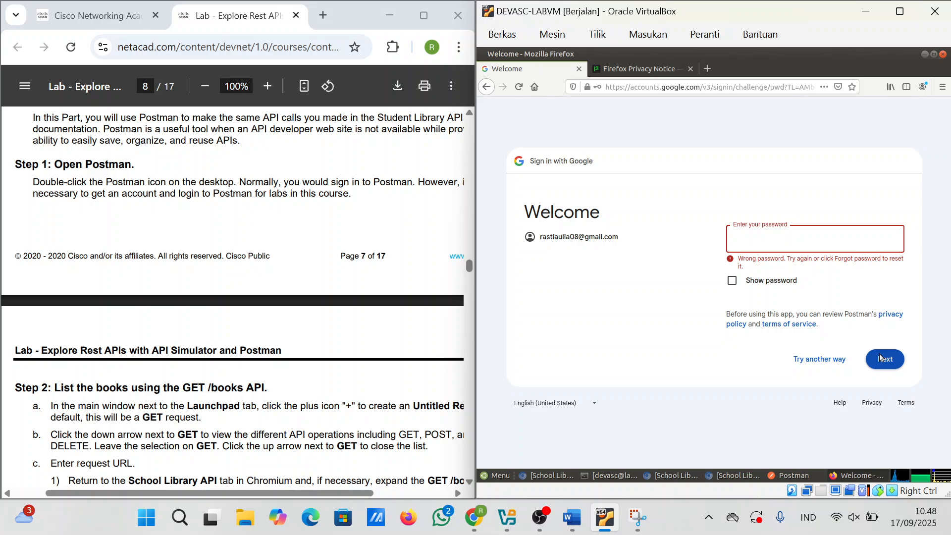
pyautogui.write('••••••••')
pyautogui.write('•')
pyautogui.click(872, 366)
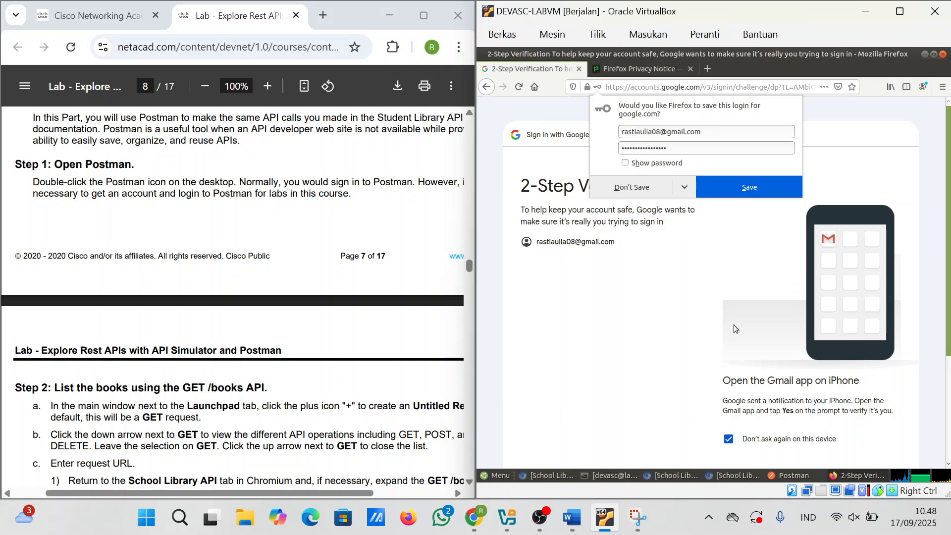
pyautogui.scroll(-1, 734, 327)
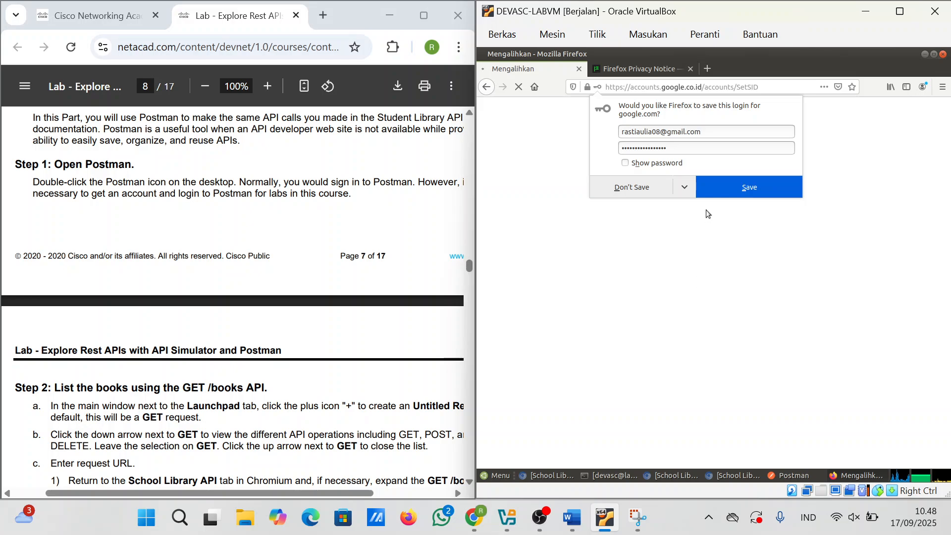
pyautogui.click(737, 191)
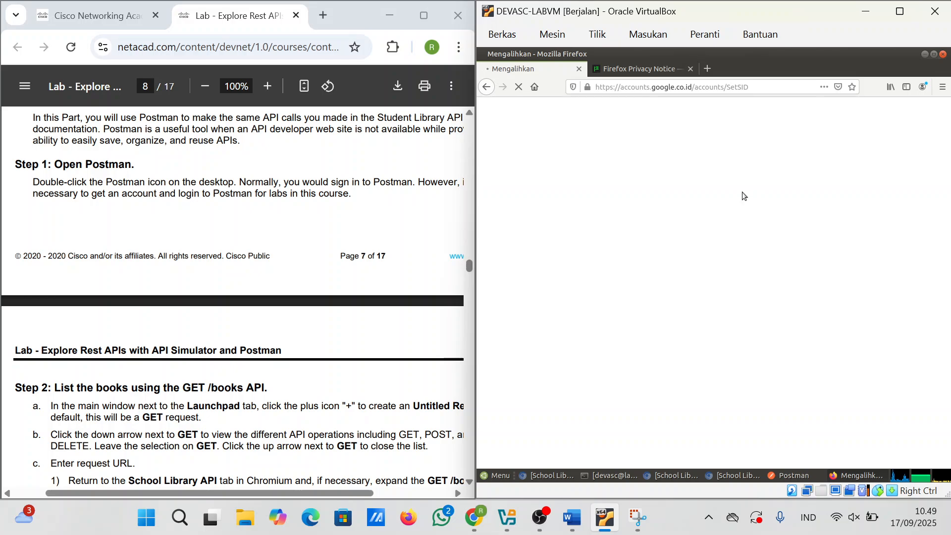
pyautogui.scroll(-3, 315, 307)
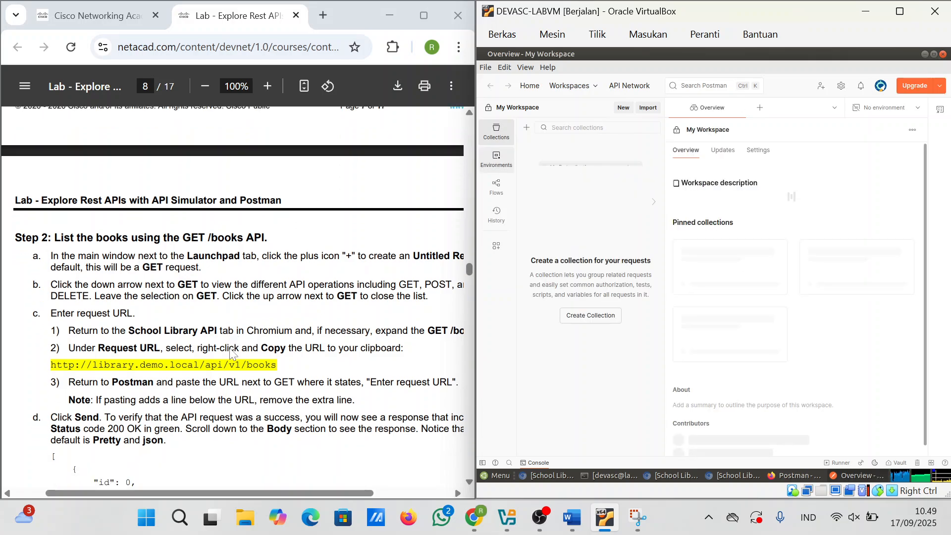
pyautogui.scroll(-1, 230, 354)
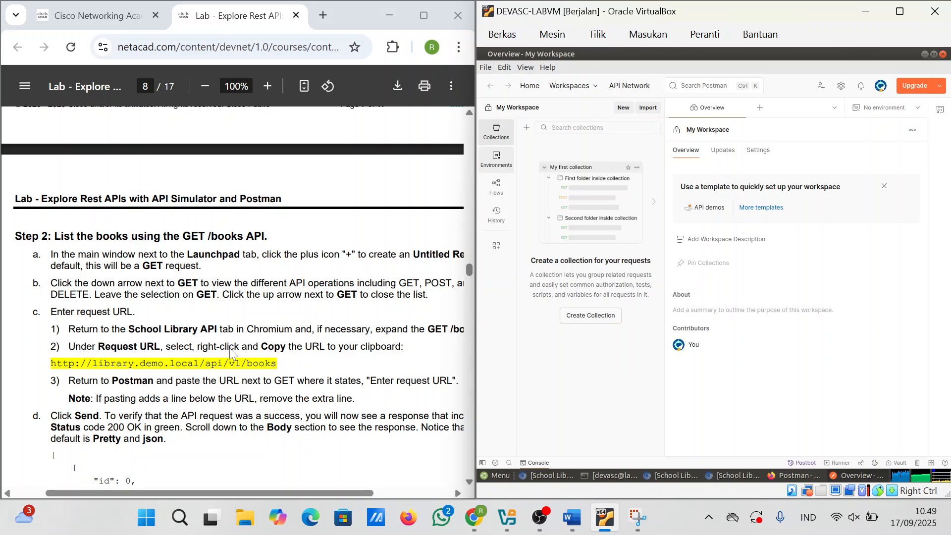
pyautogui.hscroll(2, 229, 355)
pyautogui.hscroll(-1, 229, 354)
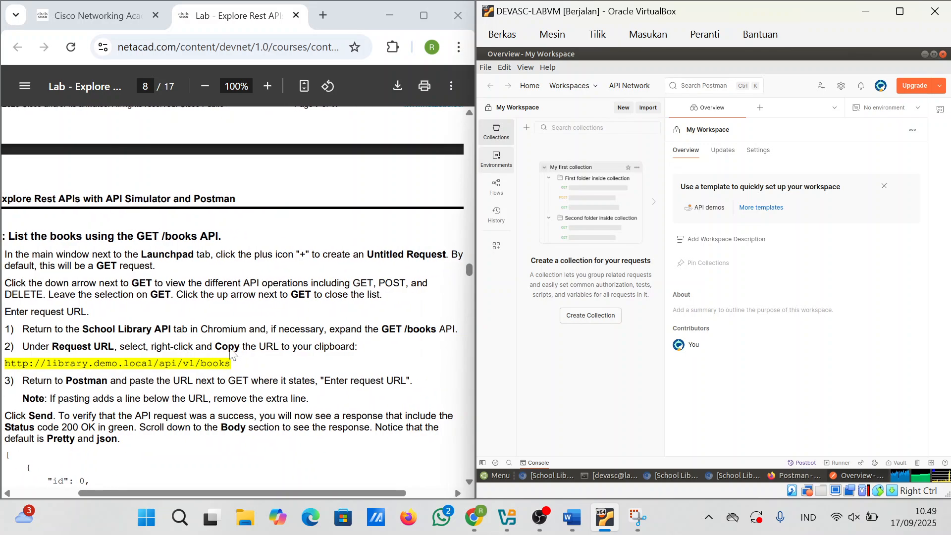
pyautogui.hscroll(1, 229, 354)
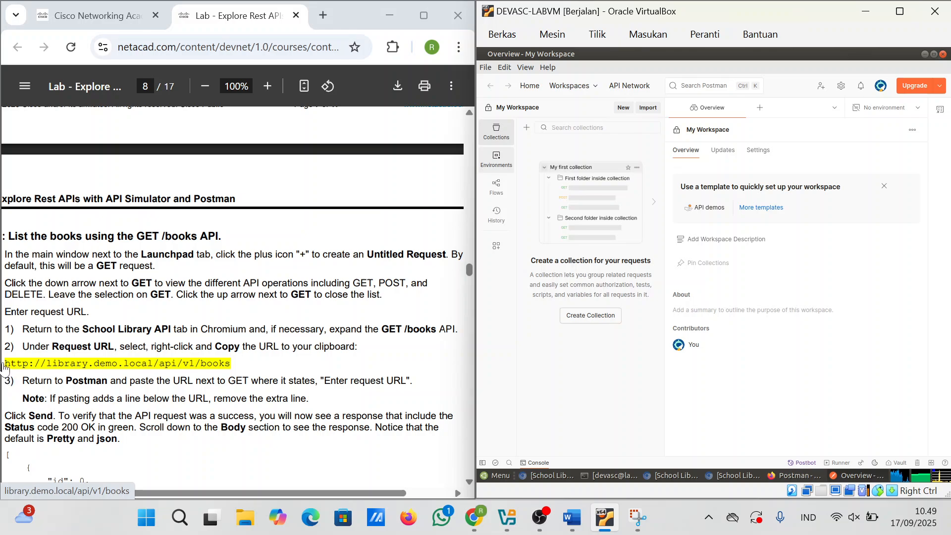
# Step: Leave the library.demo.local error page and return to the lab instructions
pyautogui.click(155, 371)
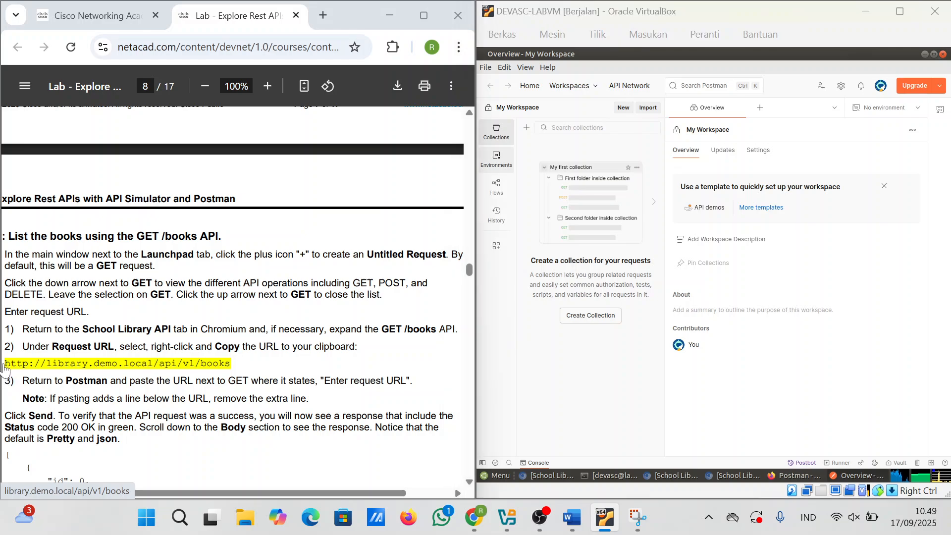
pyautogui.click(218, 368)
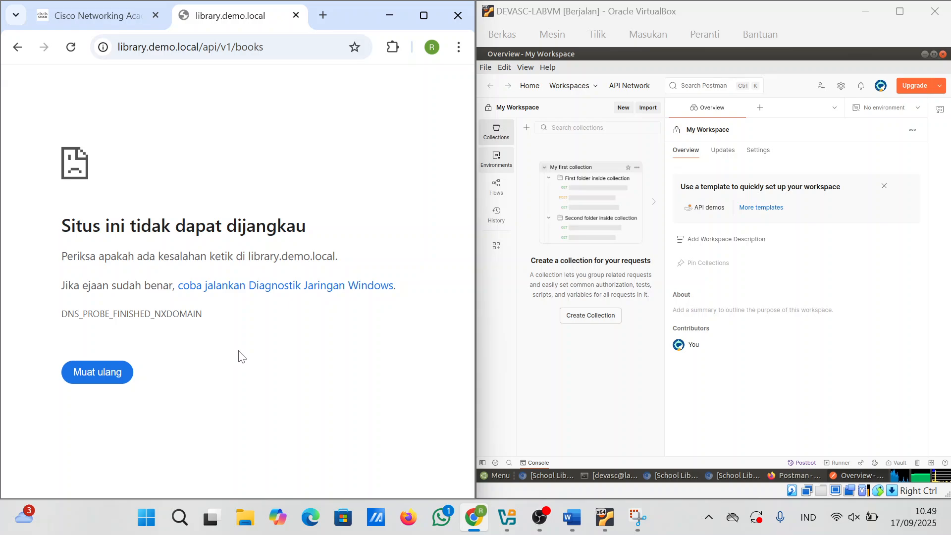
pyautogui.click(132, 20)
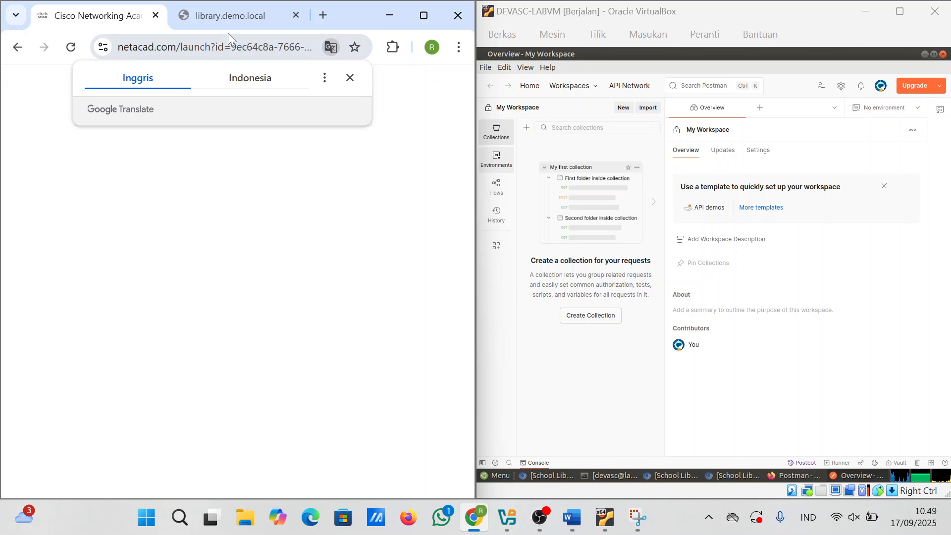
pyautogui.click(229, 17)
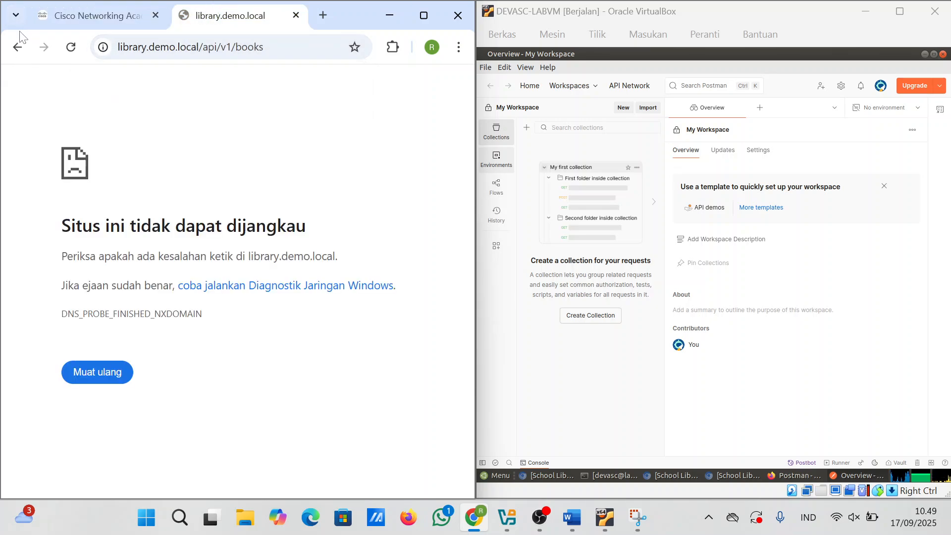
pyautogui.click(17, 46)
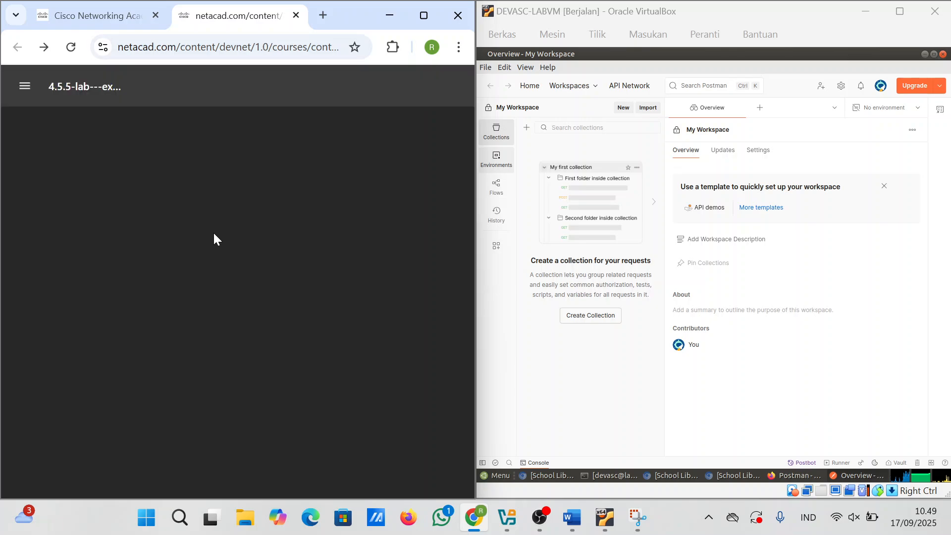
pyautogui.scroll(-20, 213, 230)
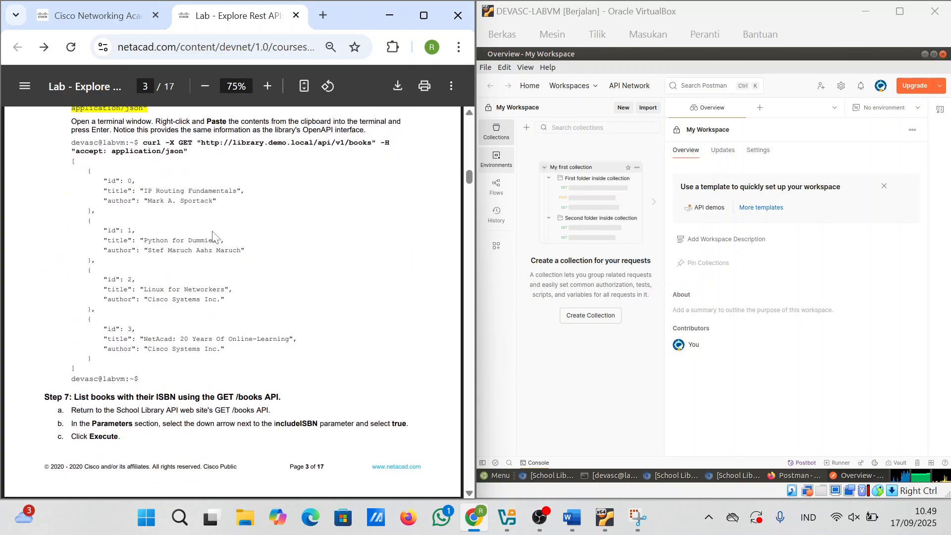
pyautogui.scroll(10, 213, 236)
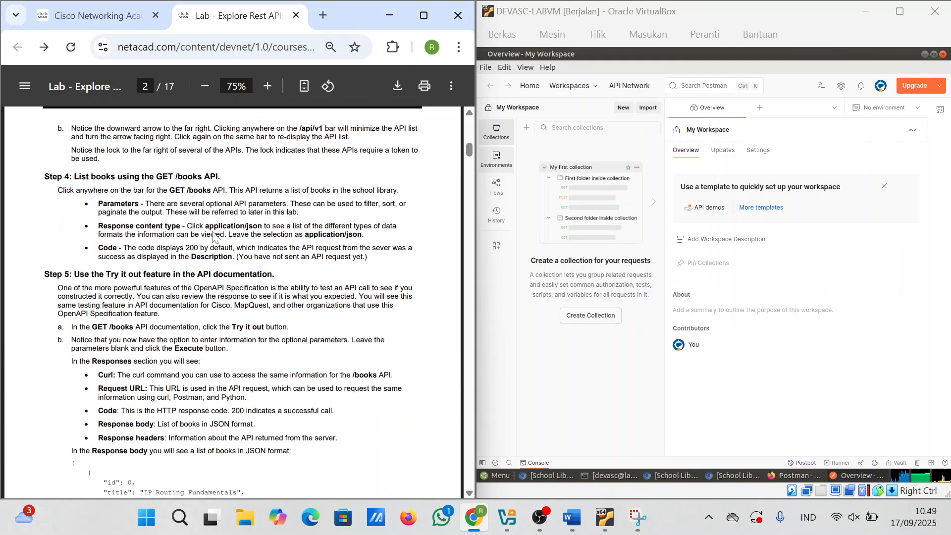
pyautogui.scroll(10, 213, 235)
pyautogui.scroll(-12, 213, 236)
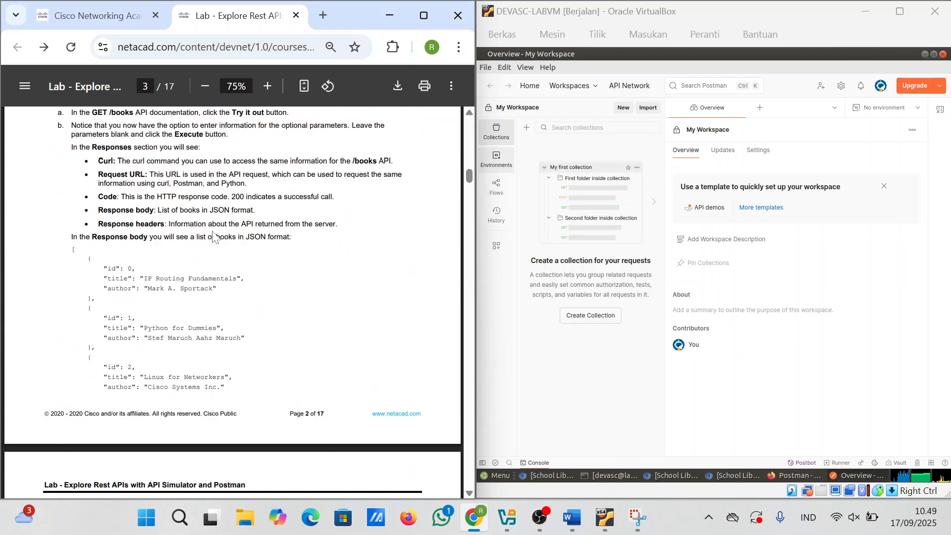
pyautogui.scroll(-20, 213, 235)
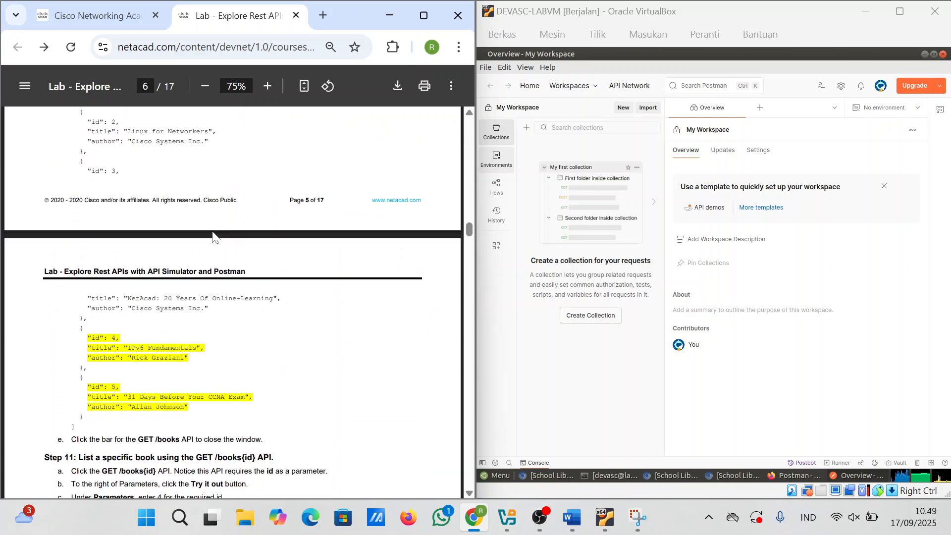
pyautogui.scroll(-20, 212, 236)
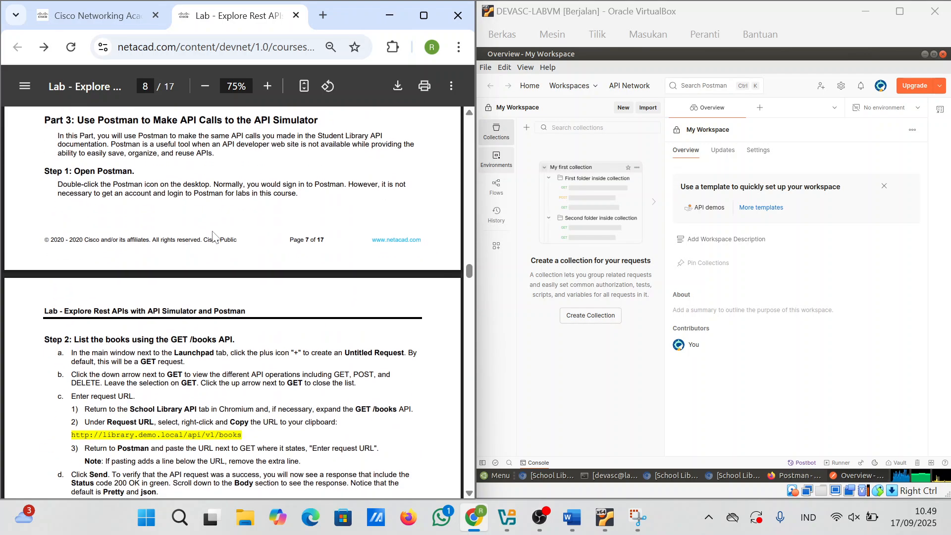
pyautogui.scroll(-2, 213, 236)
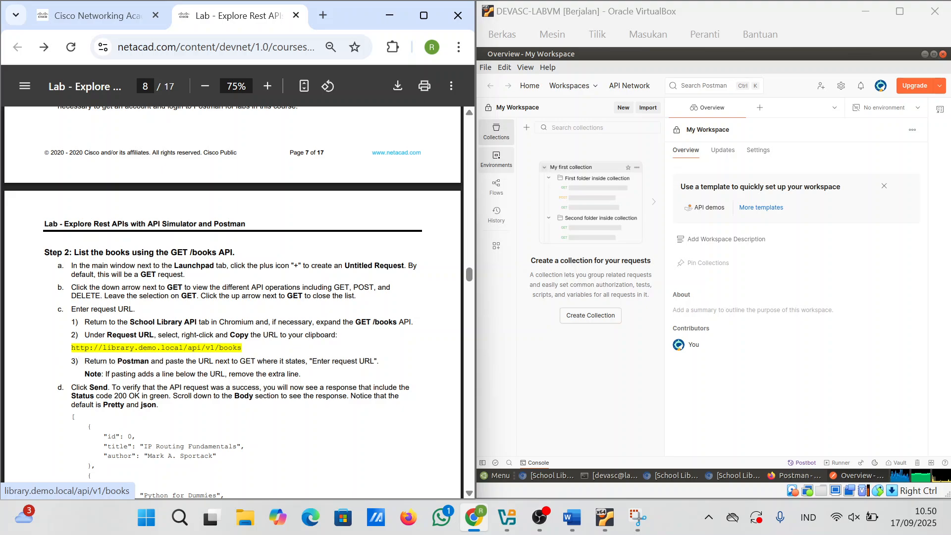
pyautogui.moveTo(242, 348); pyautogui.dragTo(71, 349)
pyautogui.press('super+c')
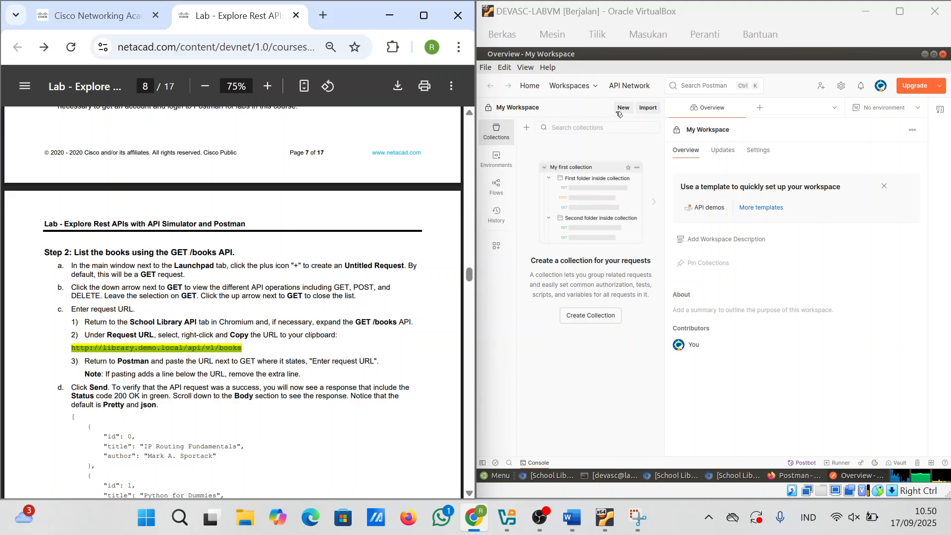
pyautogui.click(760, 108)
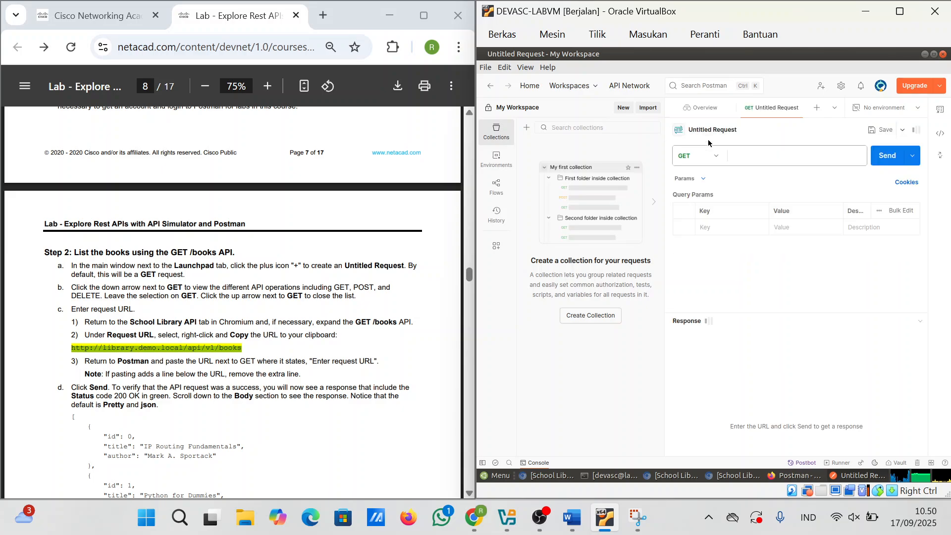
pyautogui.click(745, 158)
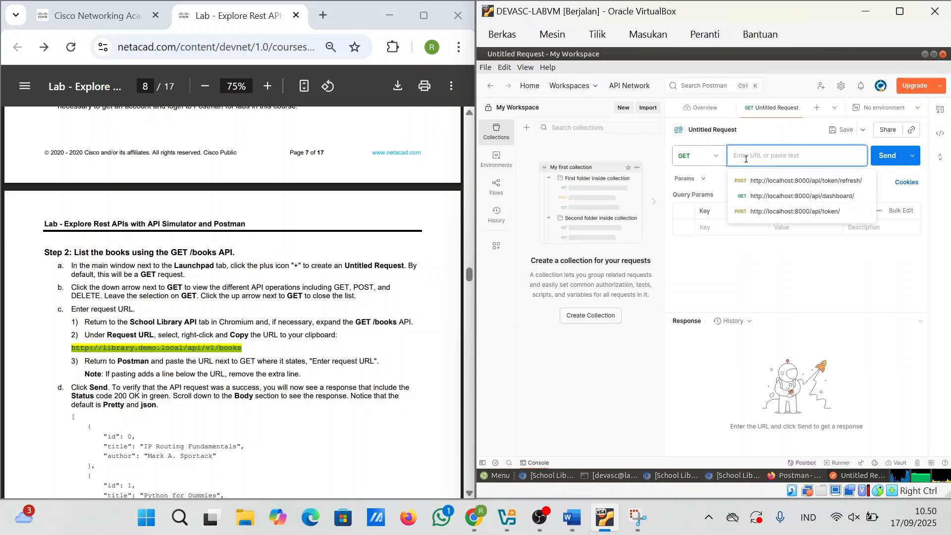
pyautogui.rightClick(747, 162)
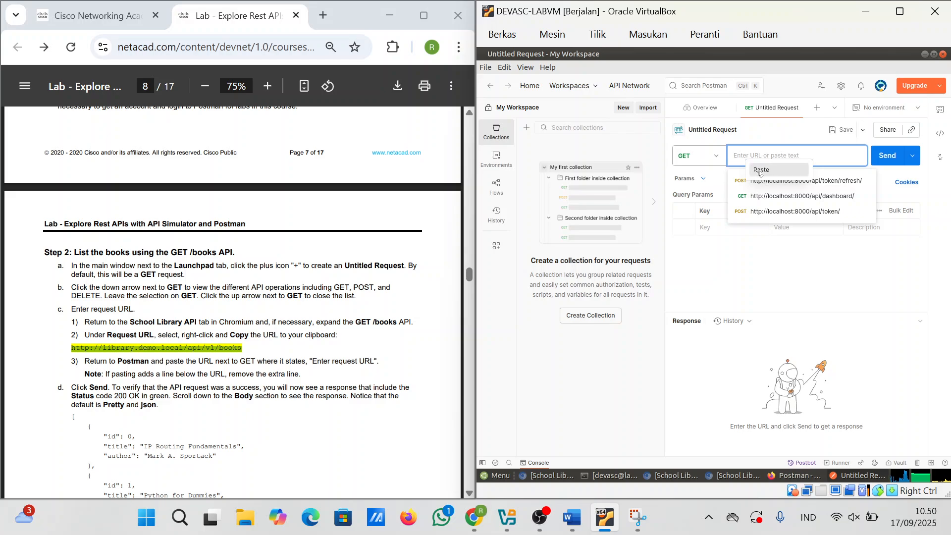
pyautogui.click(759, 170)
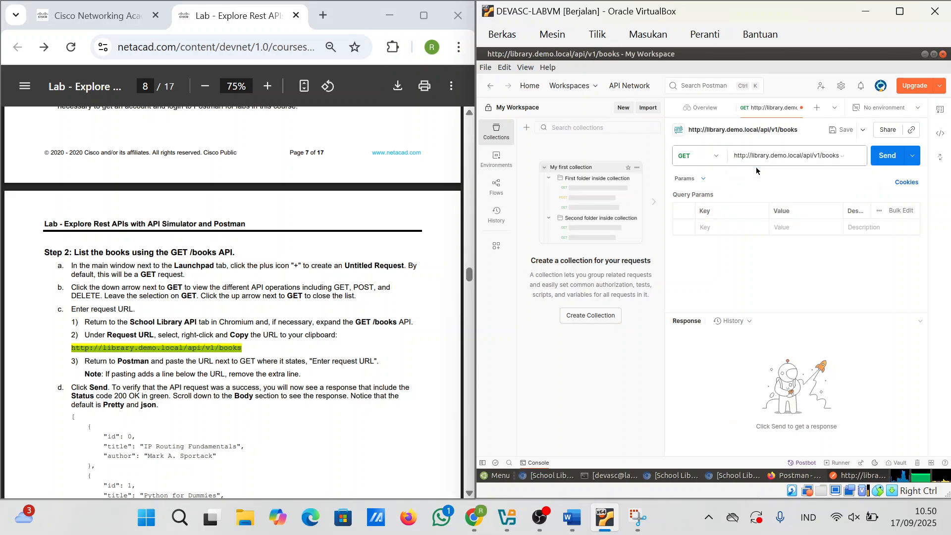
pyautogui.click(891, 161)
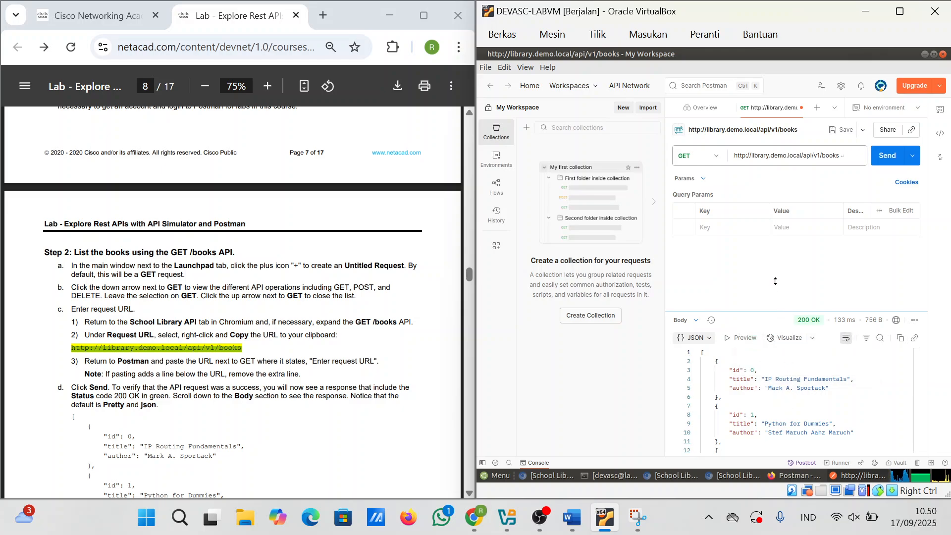
pyautogui.moveTo(777, 312); pyautogui.dragTo(772, 241)
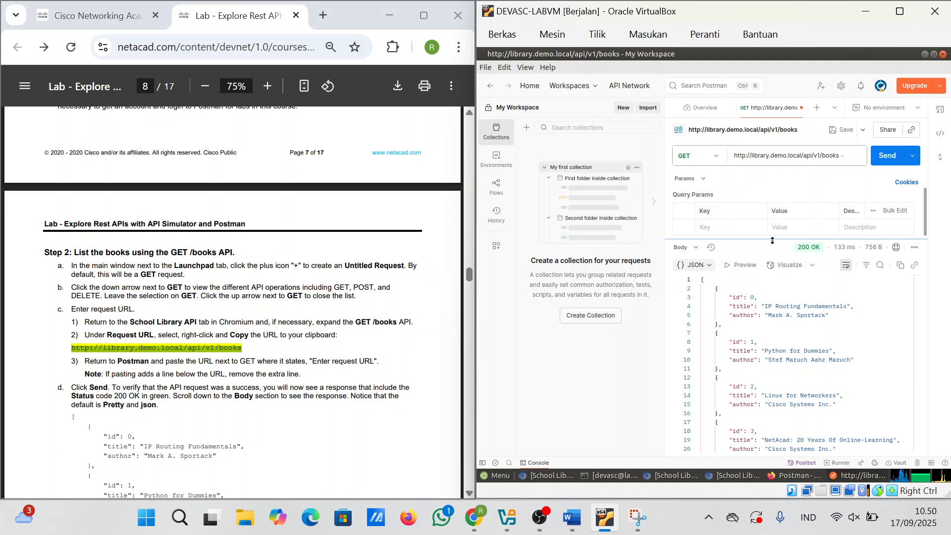
pyautogui.moveTo(772, 240); pyautogui.dragTo(773, 188)
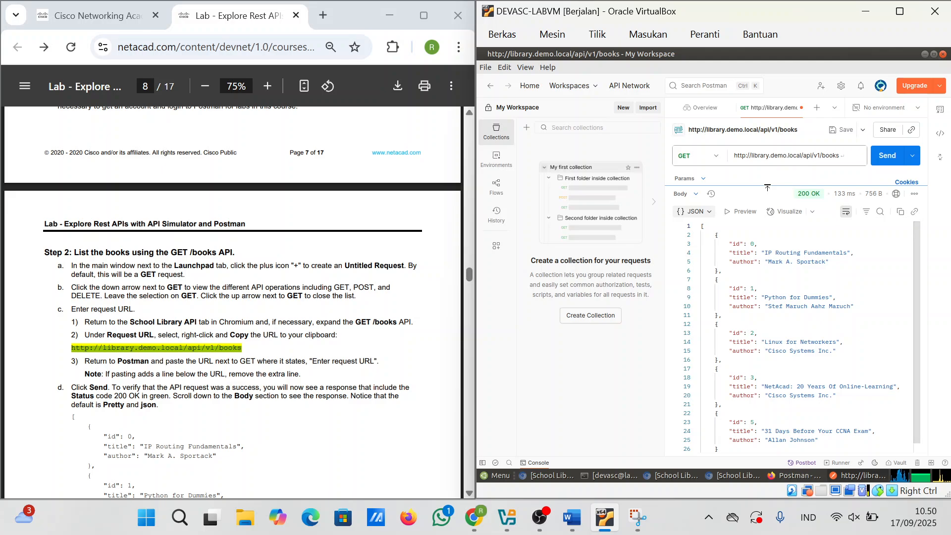
pyautogui.click(638, 517)
# Step: Snip Postman's GET /books 200 OK response and paste it into the Word report
pyautogui.click(190, 40)
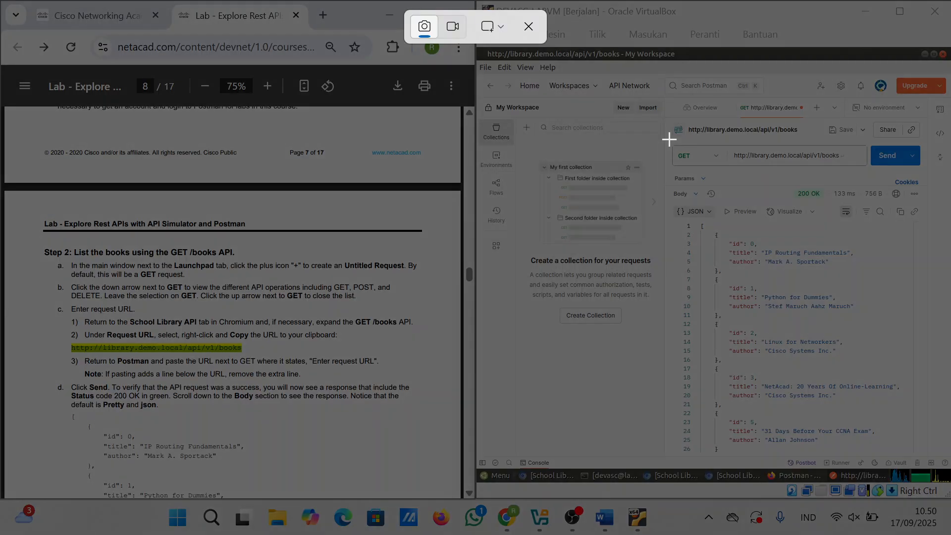
pyautogui.moveTo(668, 138); pyautogui.dragTo(940, 458)
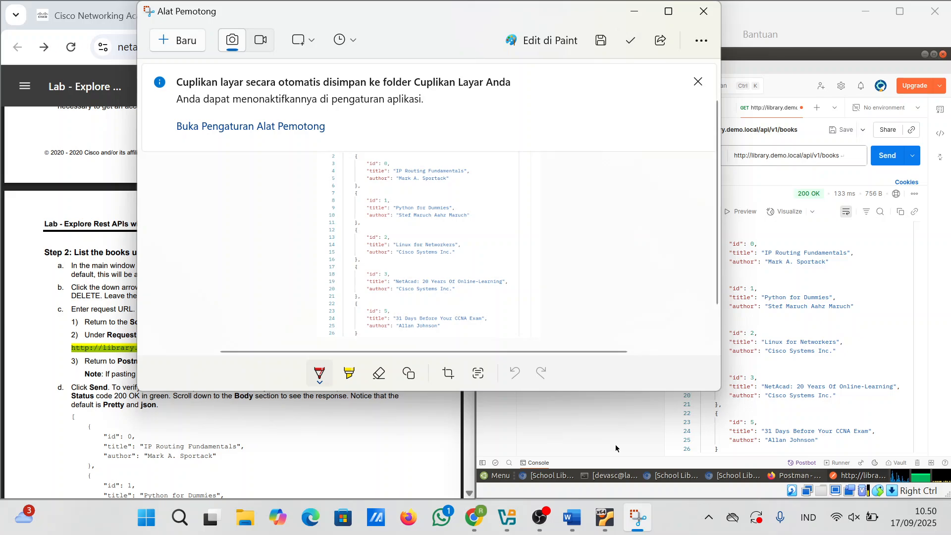
pyautogui.click(567, 531)
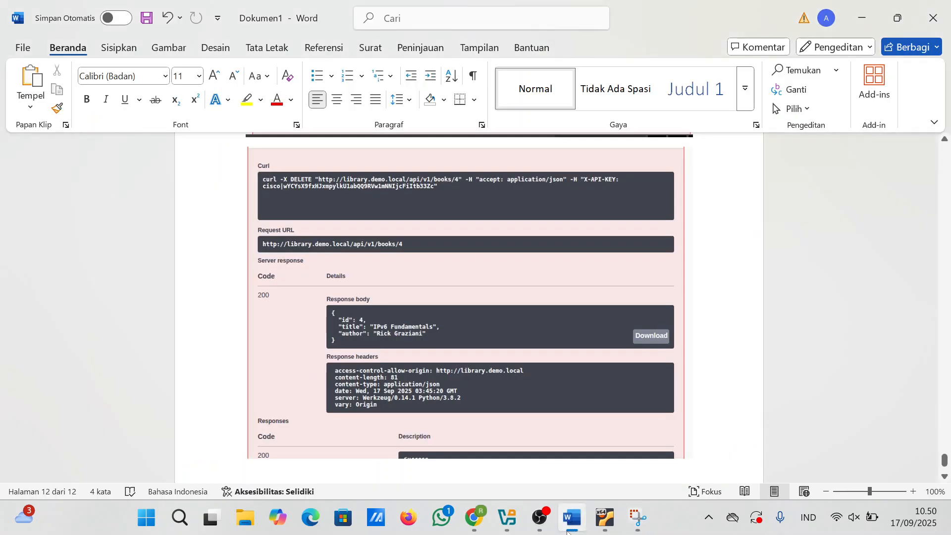
pyautogui.hotkey('ctrl', 'v')
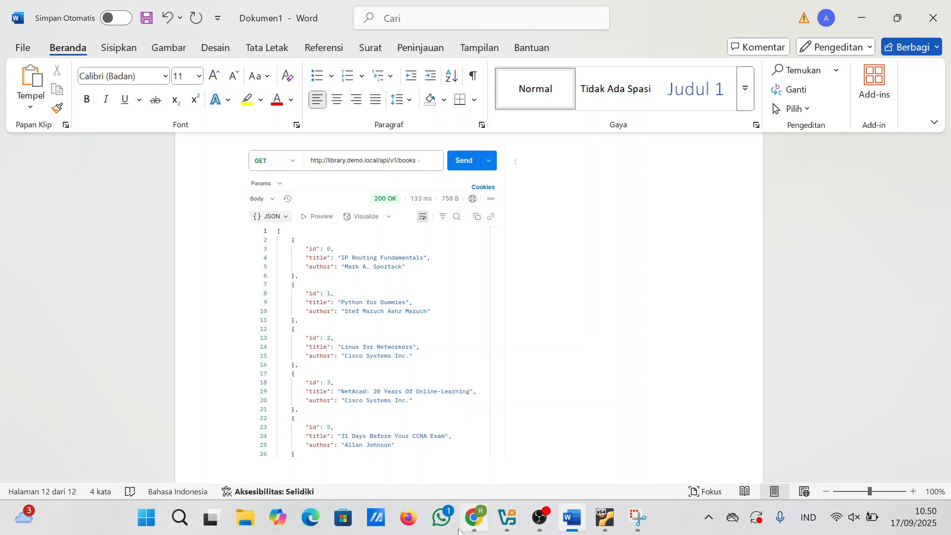
# Step: Select the loginViaBasic URL in Part 3 of the lab PDF
pyautogui.moveTo(466, 526)
pyautogui.click(446, 448)
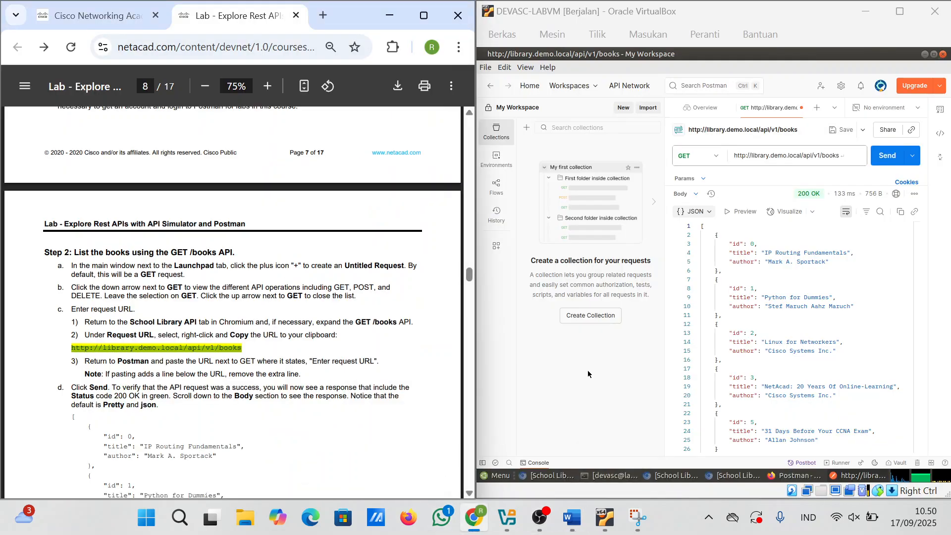
pyautogui.scroll(-3, 233, 297)
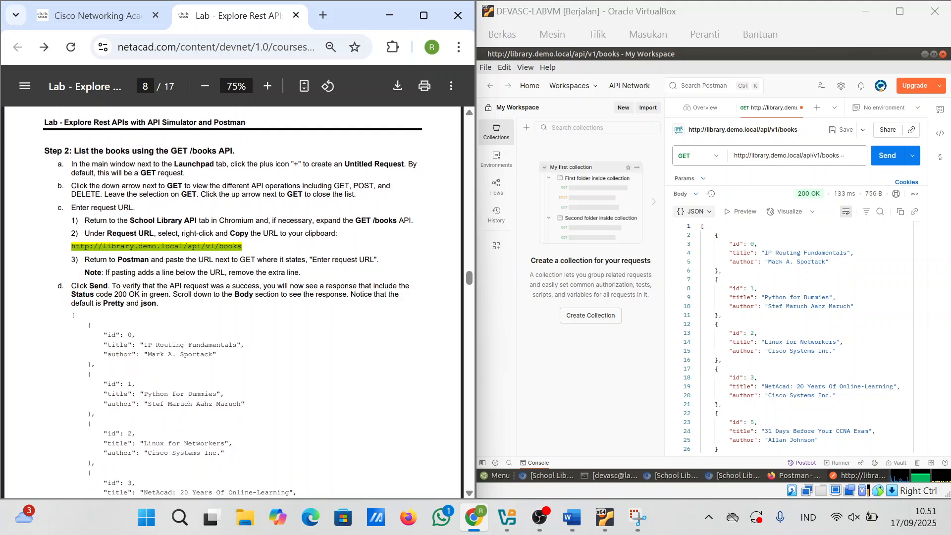
pyautogui.scroll(-7, 283, 349)
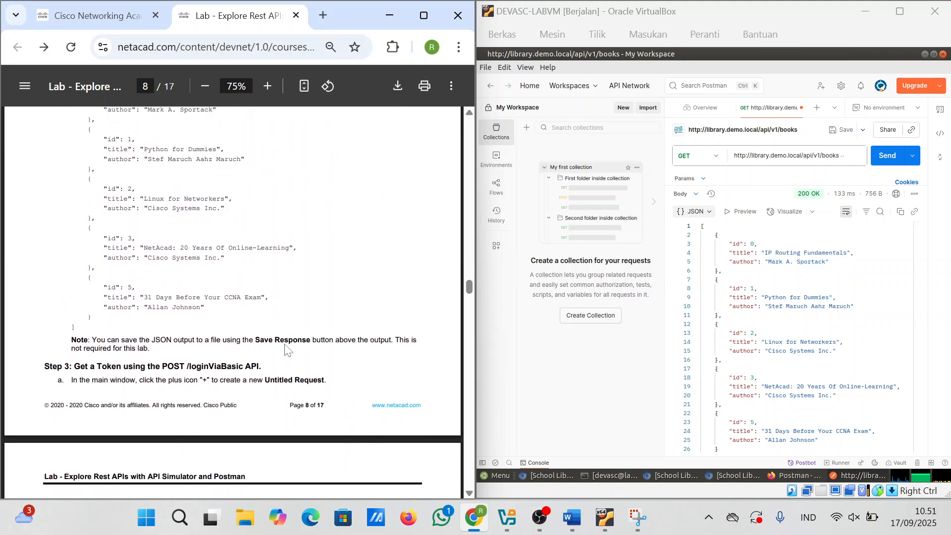
pyautogui.scroll(-3, 285, 349)
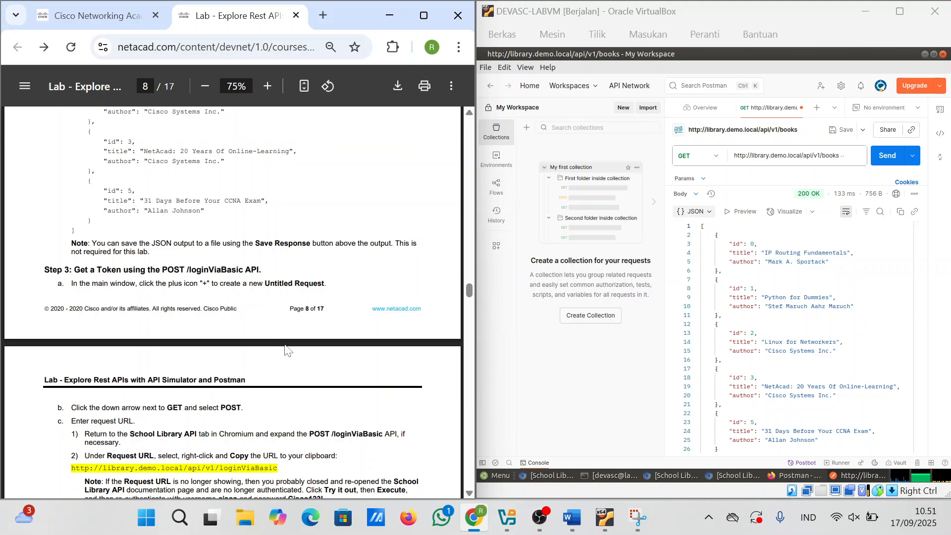
pyautogui.scroll(-1, 286, 349)
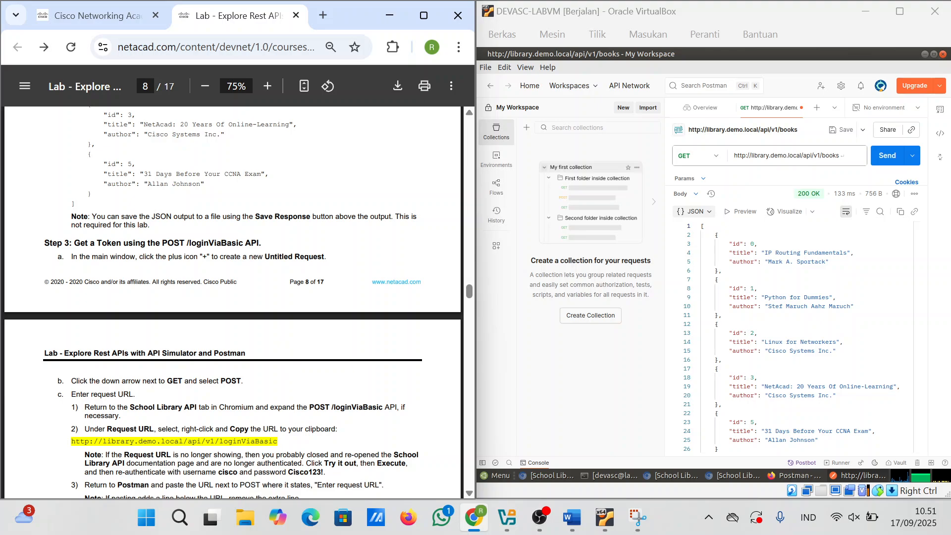
pyautogui.scroll(-2, 286, 349)
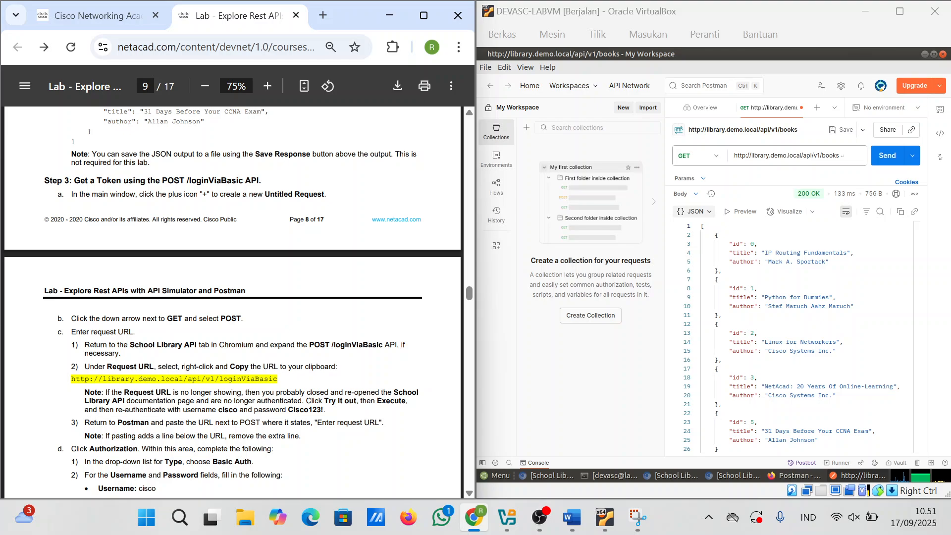
pyautogui.moveTo(278, 379); pyautogui.dragTo(67, 386)
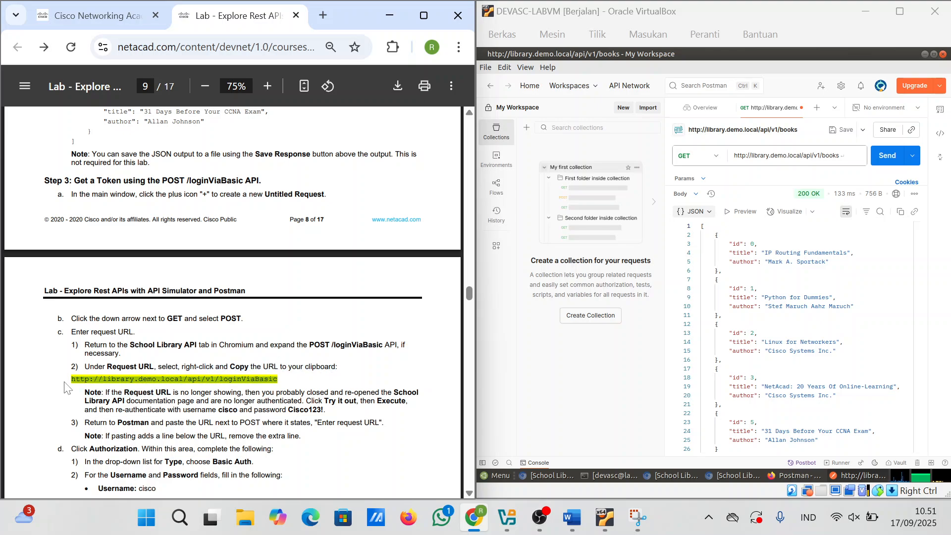
pyautogui.click(785, 158)
pyautogui.hotkey('ctrl', 'a')
pyautogui.hotkey('ctrl', 'c')
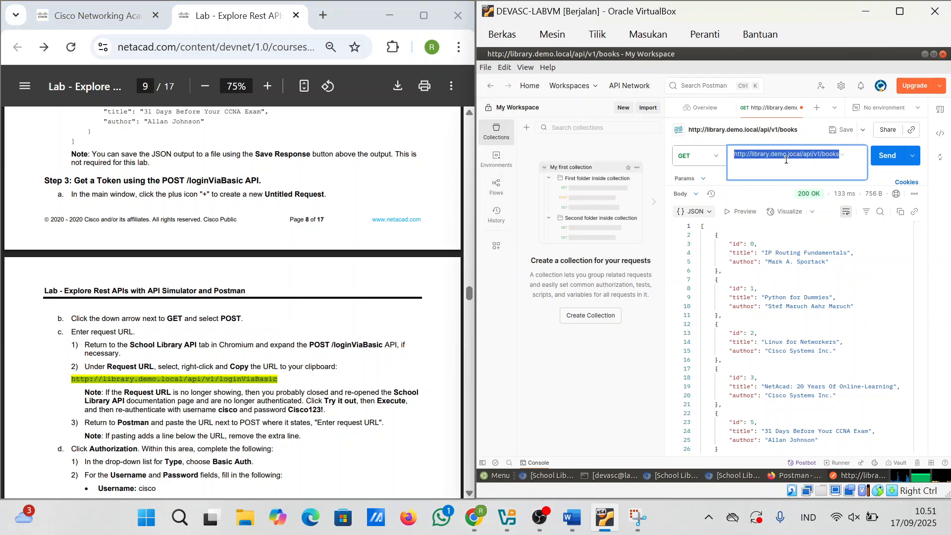
pyautogui.press('BackSpace')
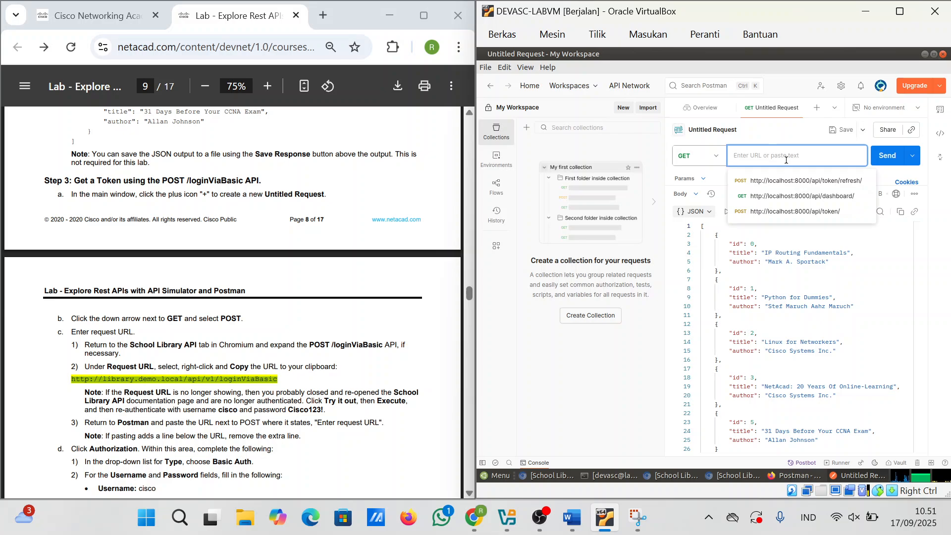
pyautogui.hotkey('ctrl', 'v')
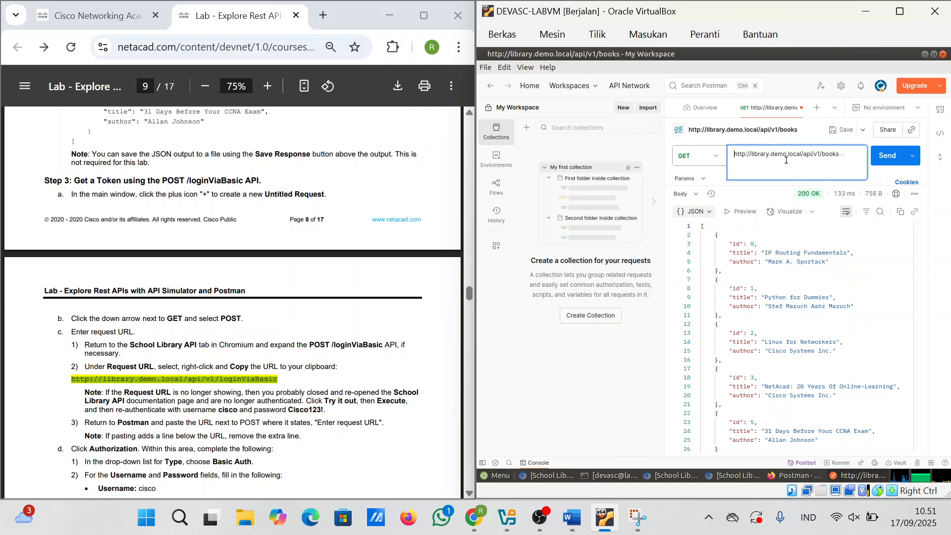
pyautogui.click(816, 111)
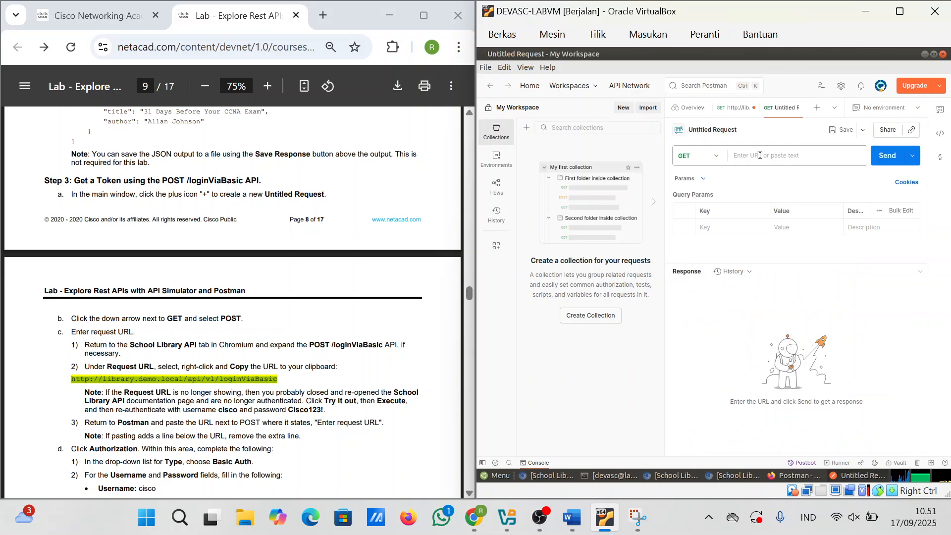
pyautogui.write('http://library.demo.local/api/v1/loginViaBasic')
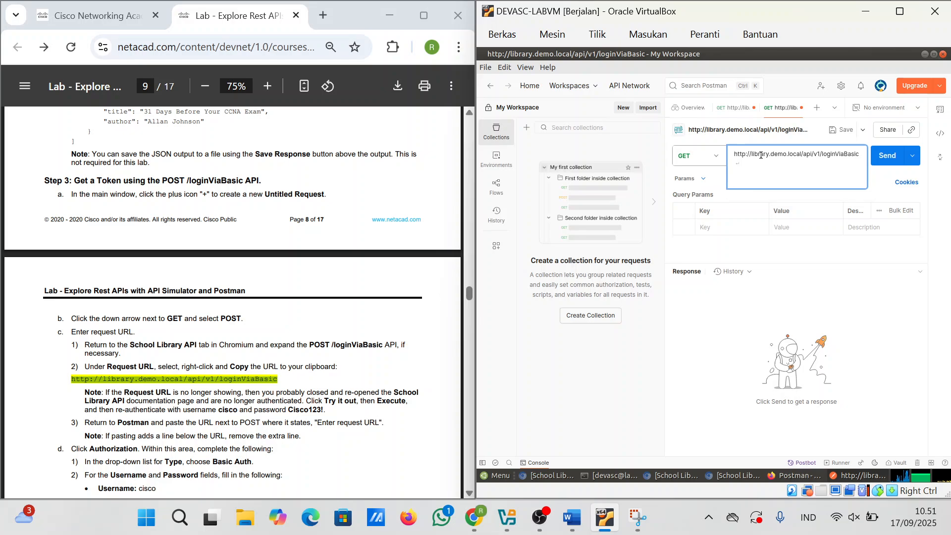
pyautogui.press('BackSpace')
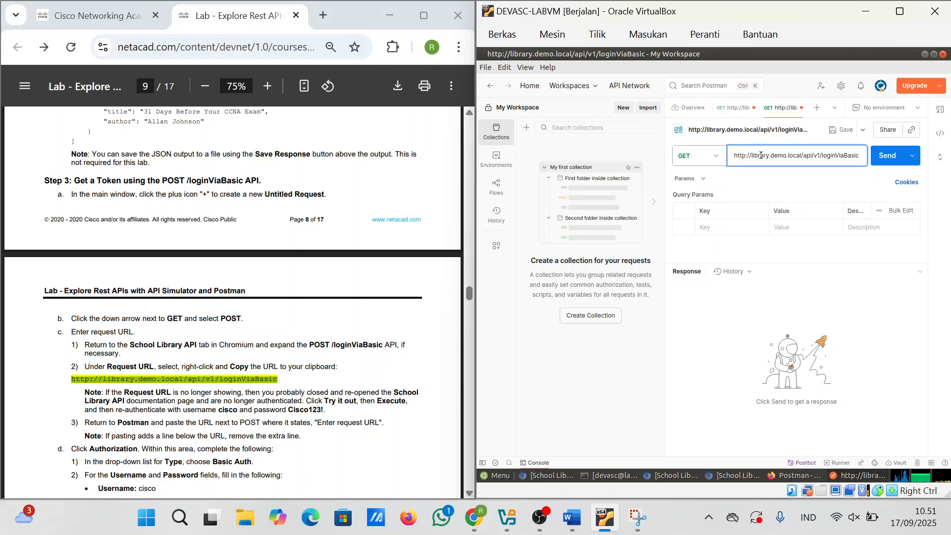
# Step: Send the new loginViaBasic request, then close that tab without saving
pyautogui.click(890, 156)
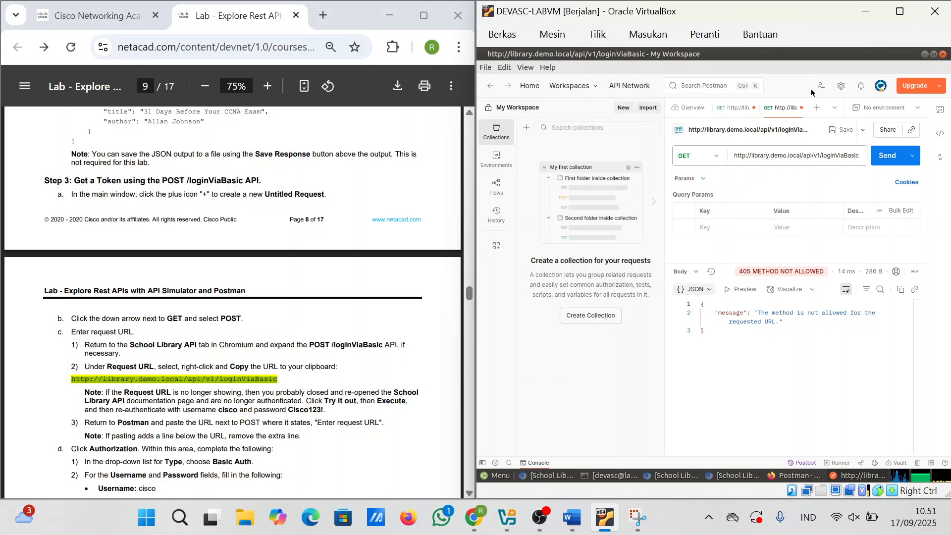
pyautogui.click(835, 158)
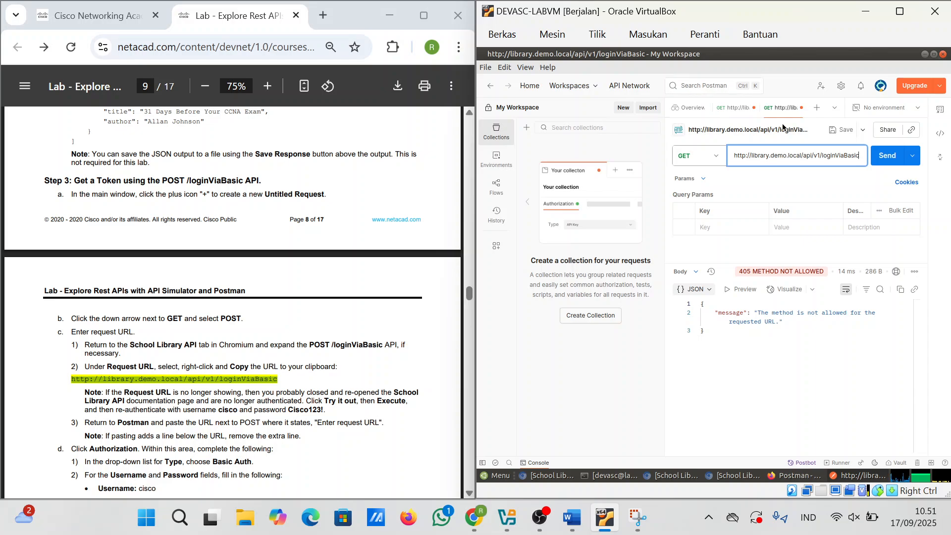
pyautogui.click(801, 108)
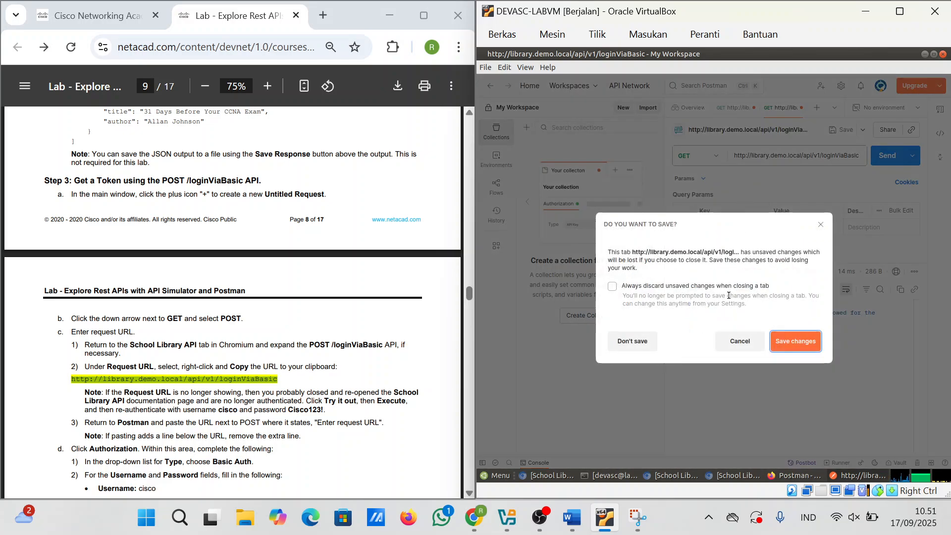
pyautogui.click(632, 341)
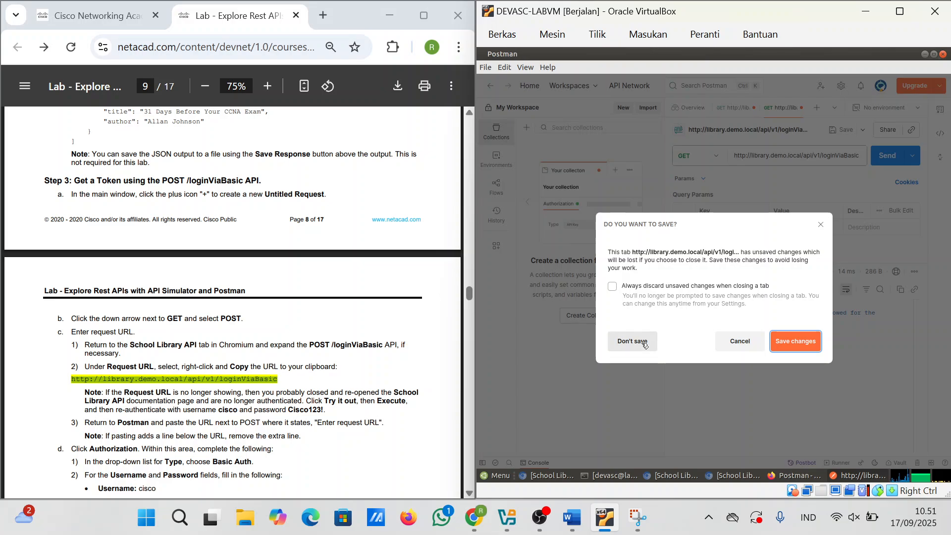
# Step: Change the original request URL to end in loginViaBasic and send it, getting 405 METHOD NOT ALLOWED
pyautogui.click(751, 154)
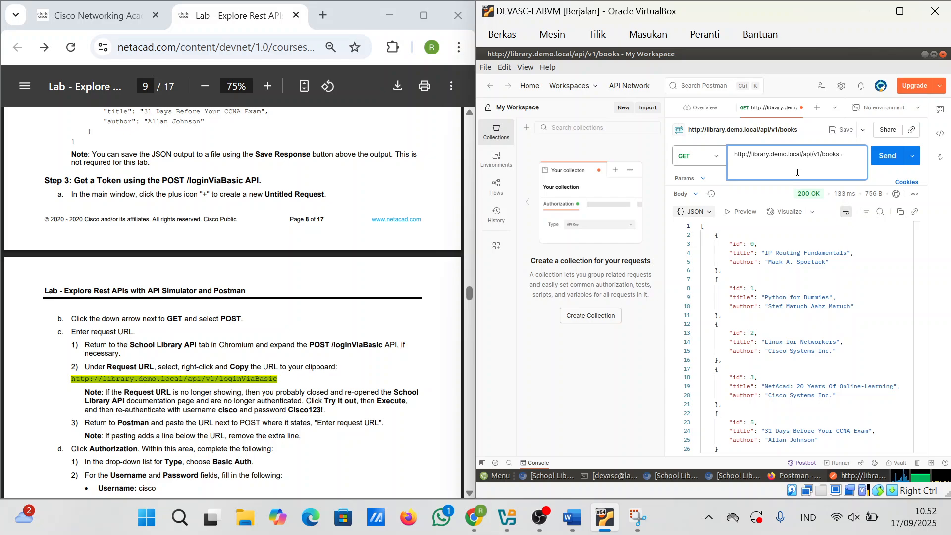
pyautogui.press('BackSpace')
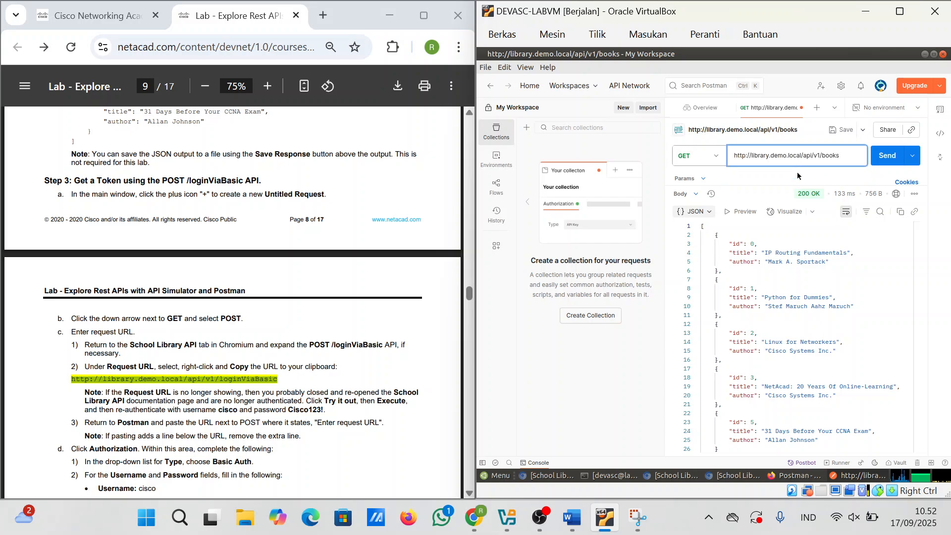
pyautogui.press('BackSpace')
pyautogui.press('BackSpace')
pyautogui.press('BackSpace')
pyautogui.press('BackSpace')
pyautogui.press('BackSpace')
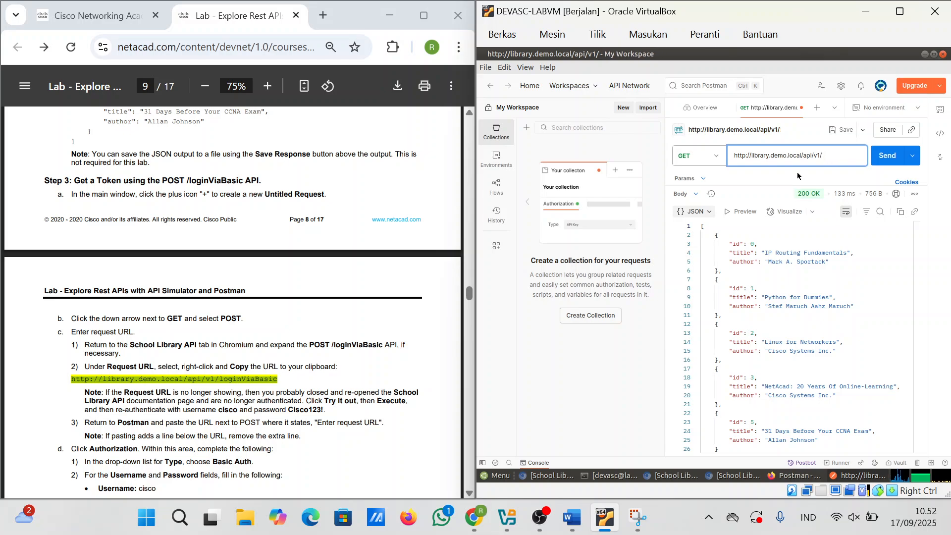
pyautogui.write('login')
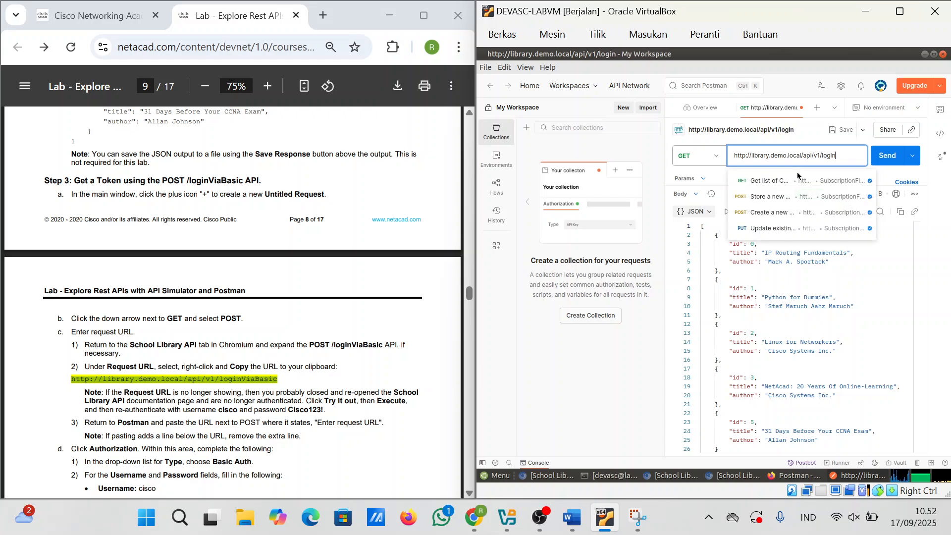
pyautogui.write('ViaB')
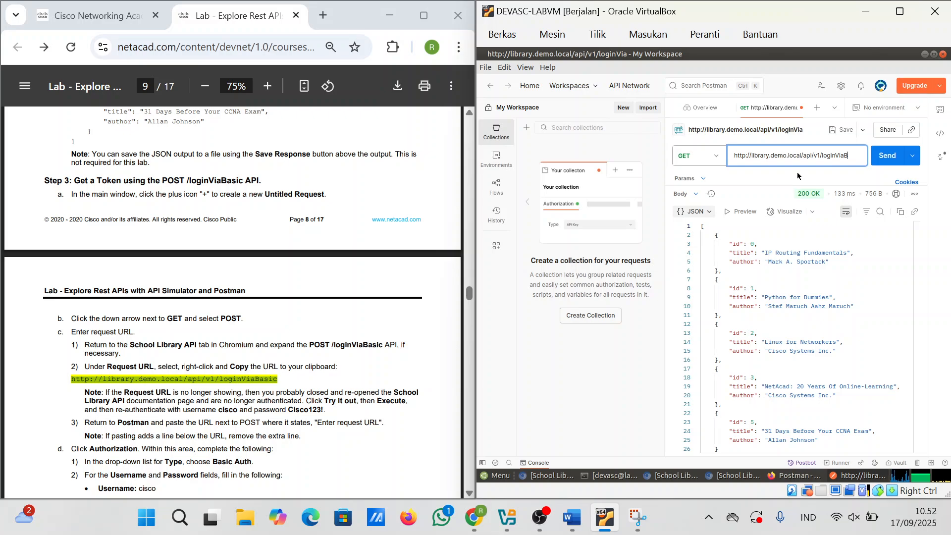
pyautogui.write('asic')
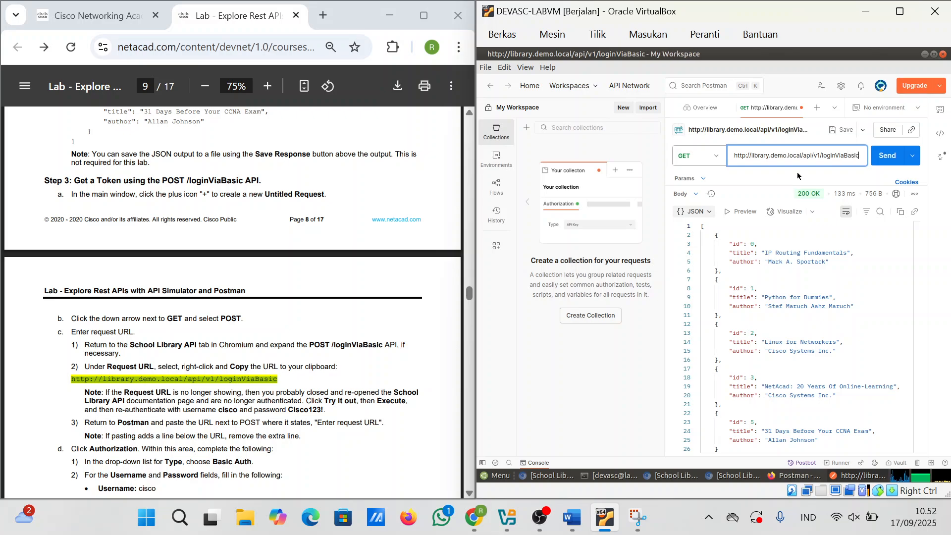
pyautogui.click(888, 158)
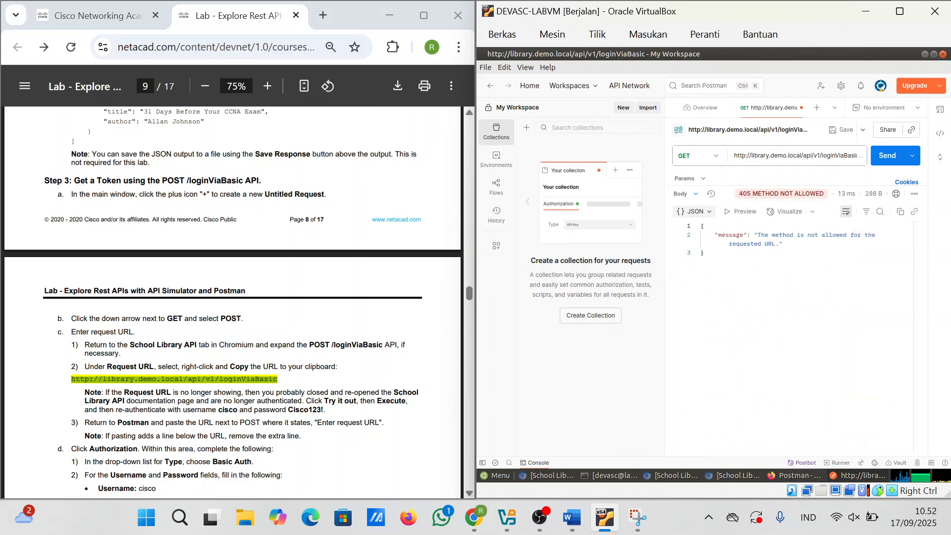
pyautogui.scroll(-1, 190, 382)
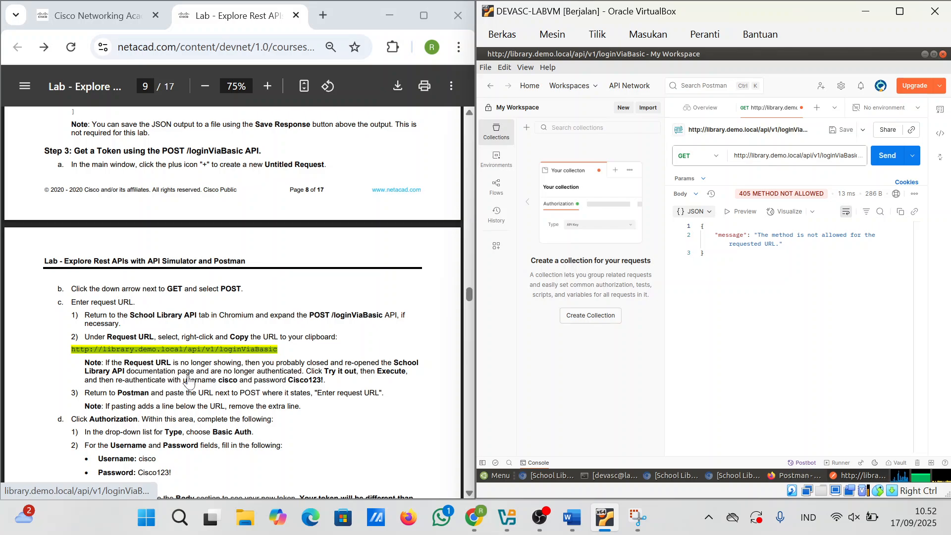
pyautogui.scroll(-1, 190, 381)
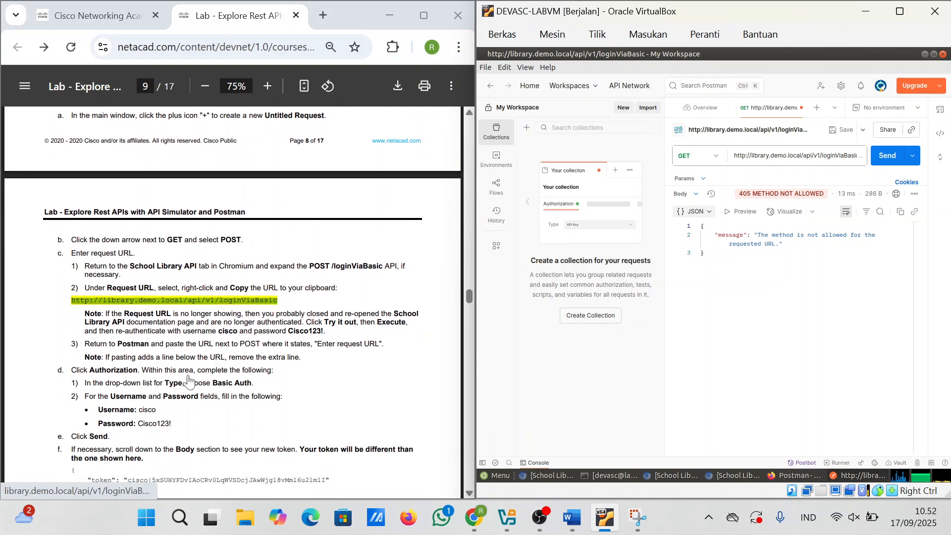
pyautogui.scroll(-1, 190, 381)
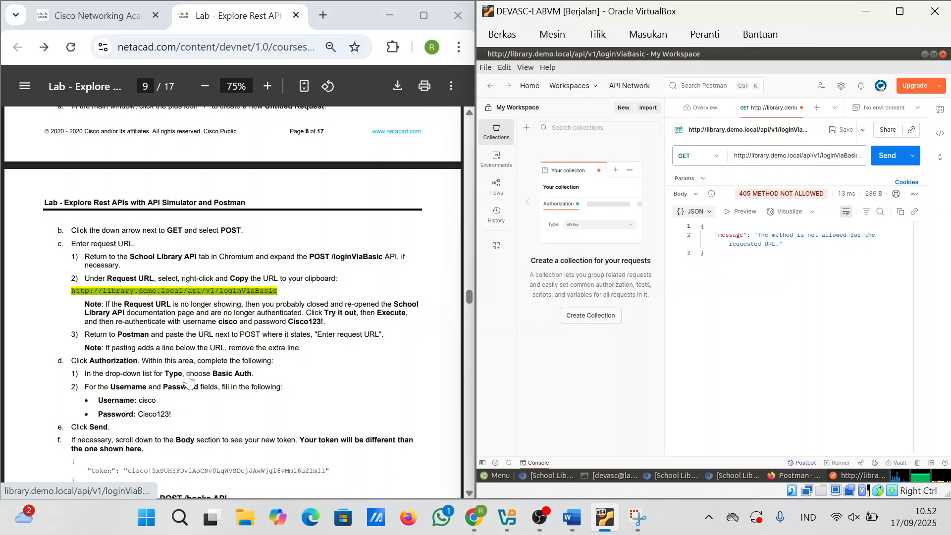
pyautogui.scroll(1, 190, 381)
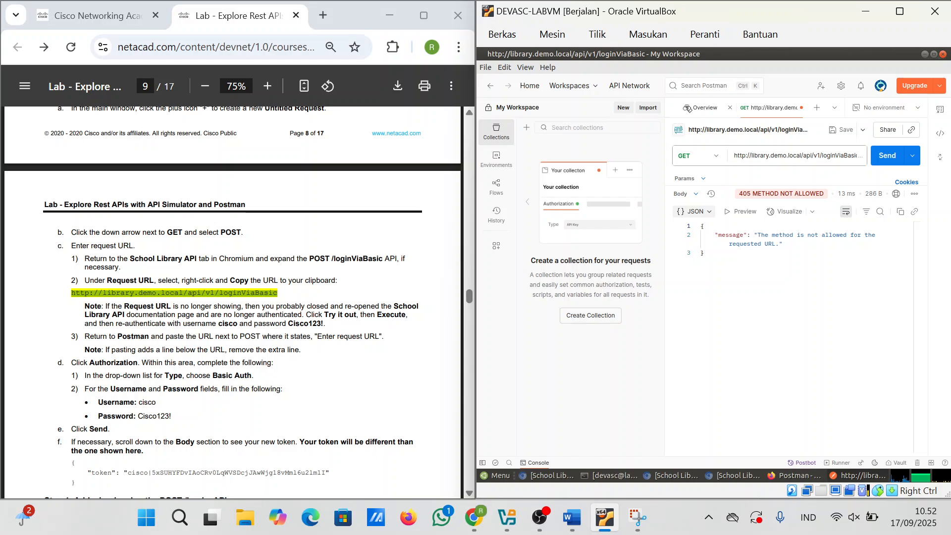
pyautogui.scroll(1, 378, 332)
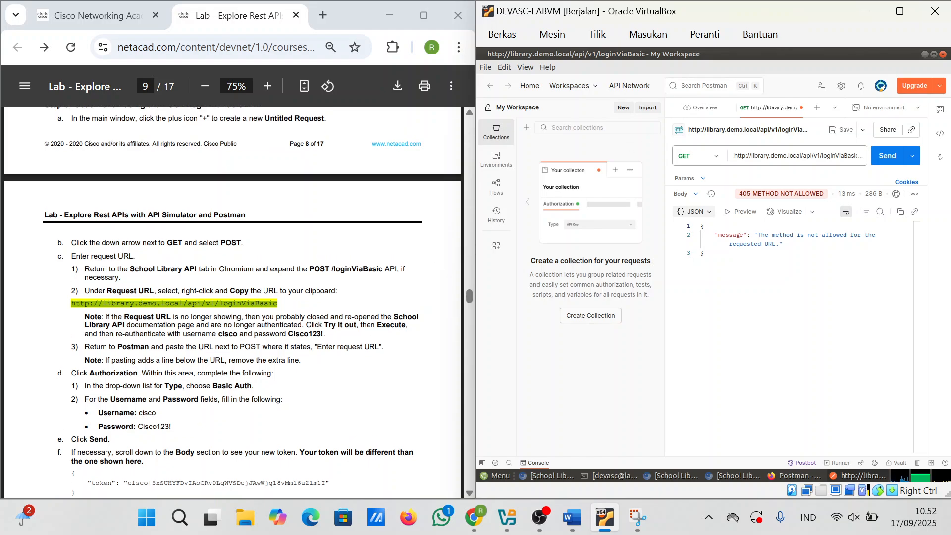
pyautogui.scroll(3, 233, 300)
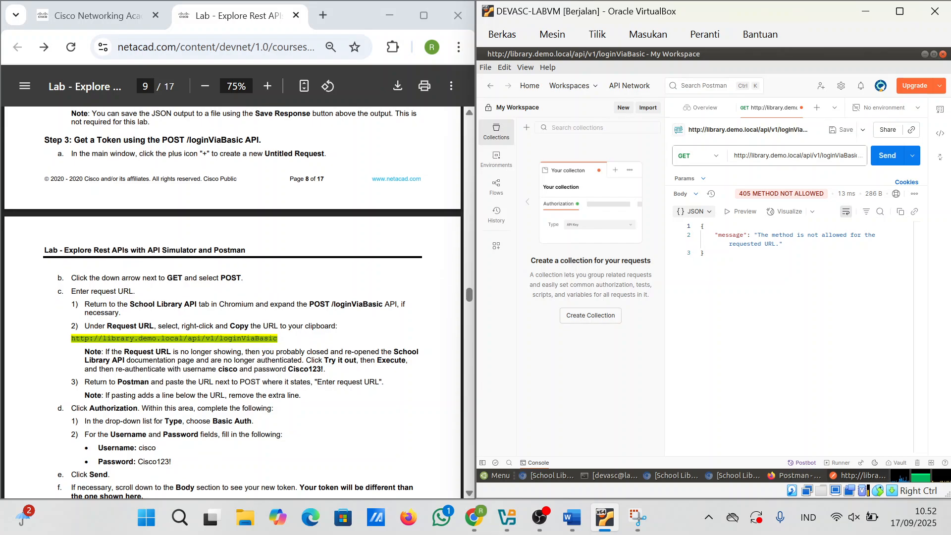
# Step: Switch the loginViaBasic request to POST and send it without credentials, getting 401 Unauthorized
pyautogui.click(689, 155)
pyautogui.click(690, 198)
pyautogui.scroll(2, 27, 354)
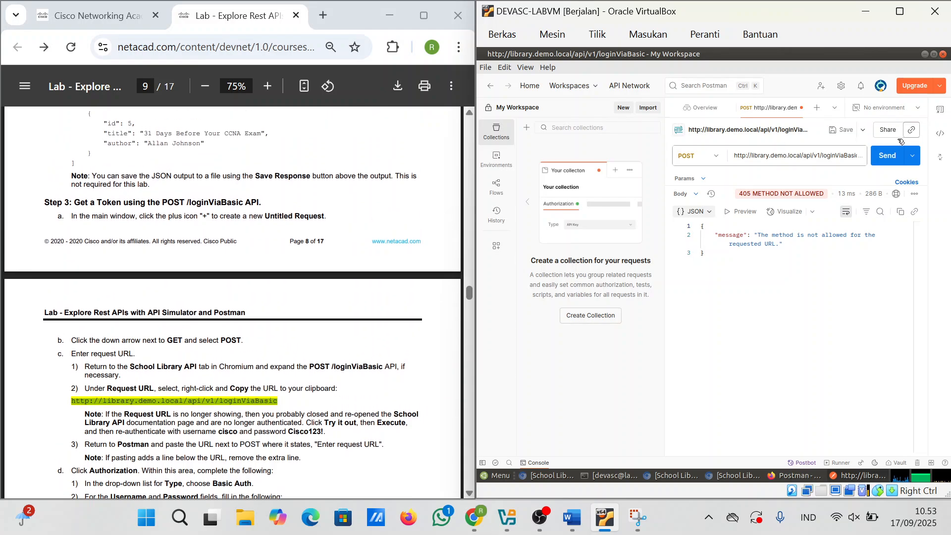
pyautogui.click(889, 156)
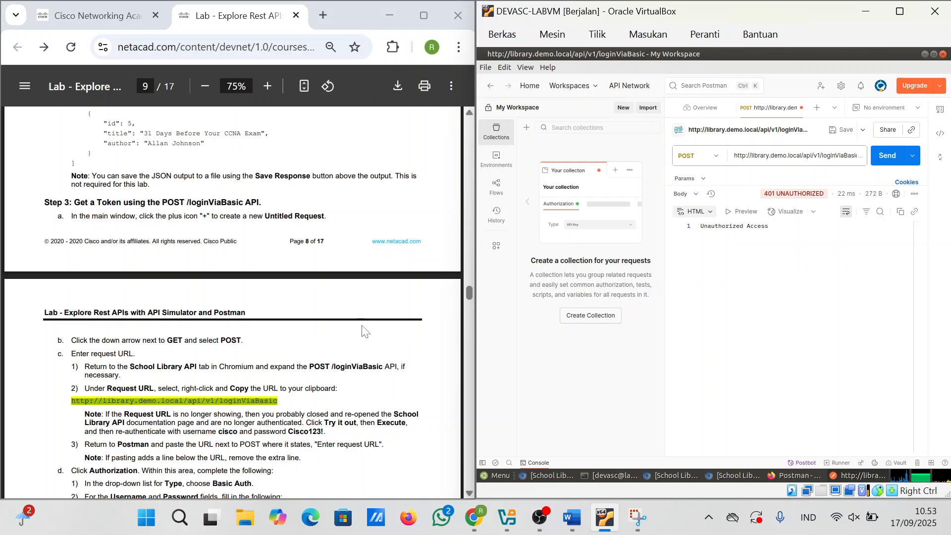
# Step: Scroll the lab PDF to Step 3 and start a new Untitled Request in Postman
pyautogui.scroll(-1, 365, 331)
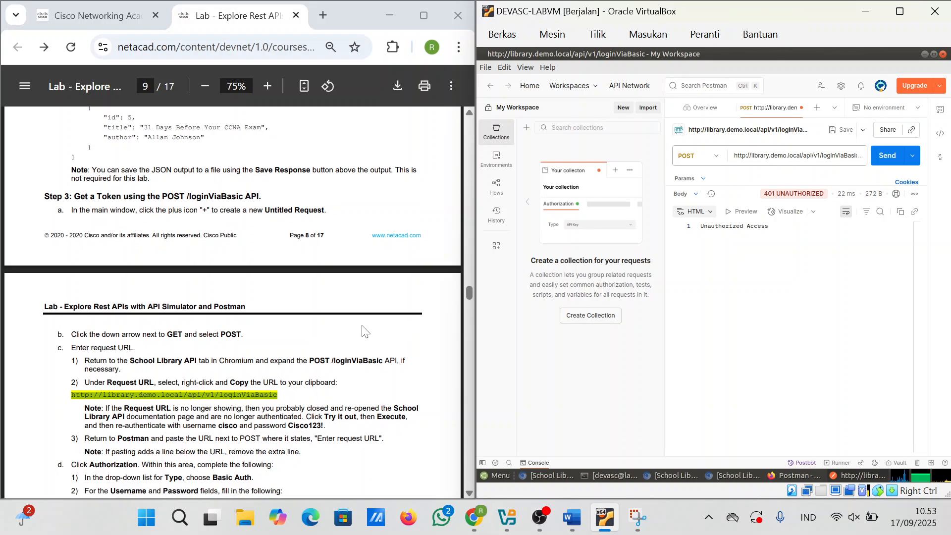
pyautogui.scroll(3, 365, 331)
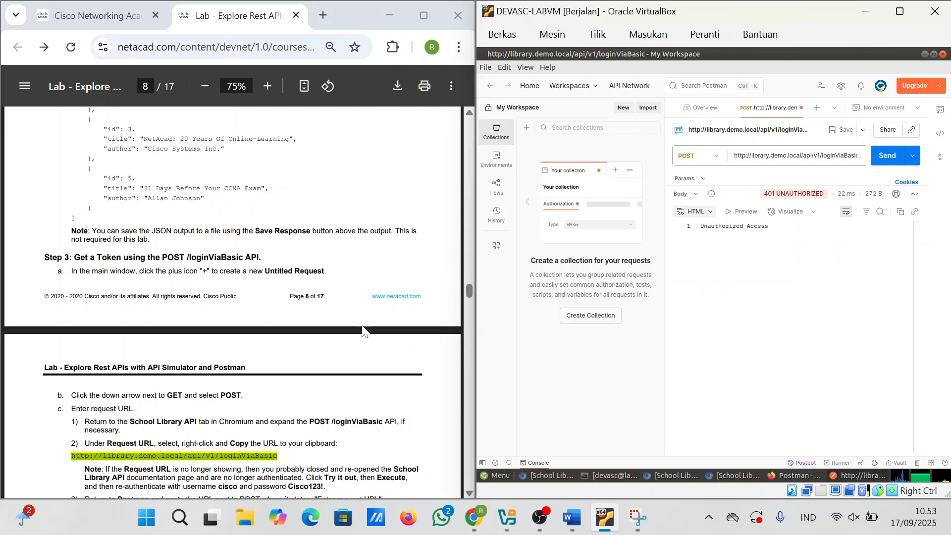
pyautogui.scroll(3, 365, 331)
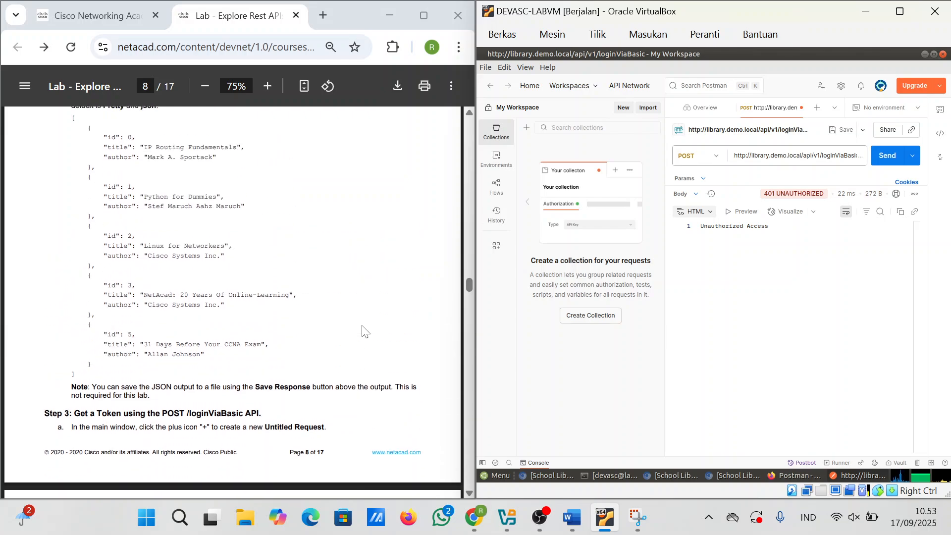
pyautogui.scroll(-1, 365, 331)
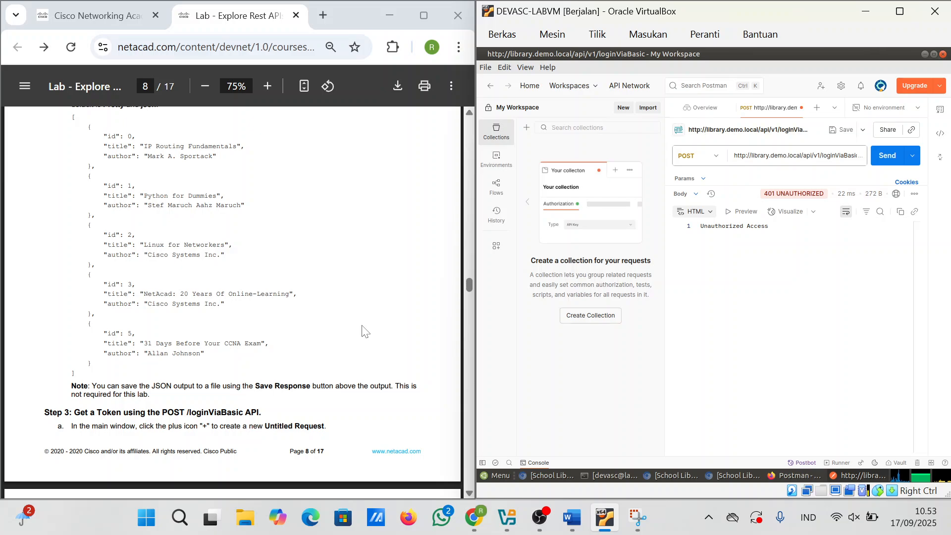
pyautogui.scroll(-1, 366, 332)
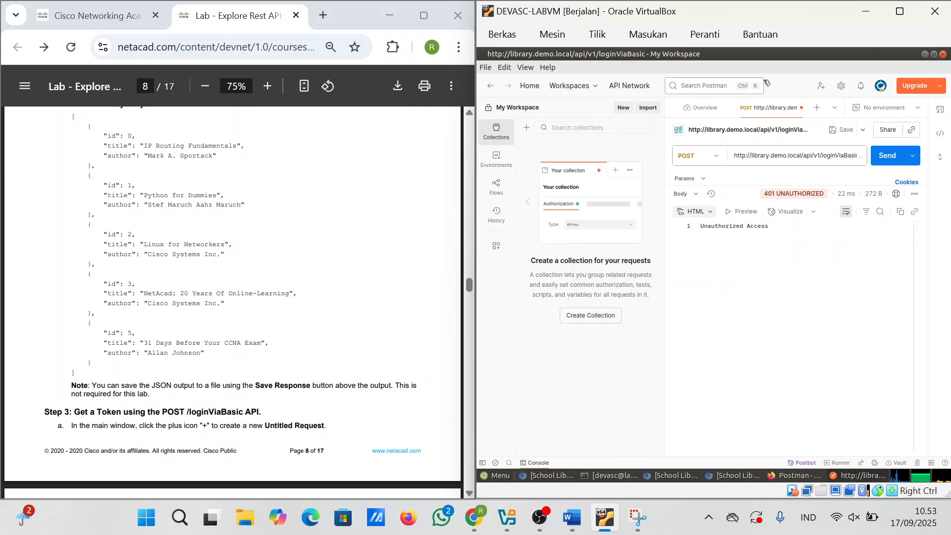
pyautogui.click(817, 107)
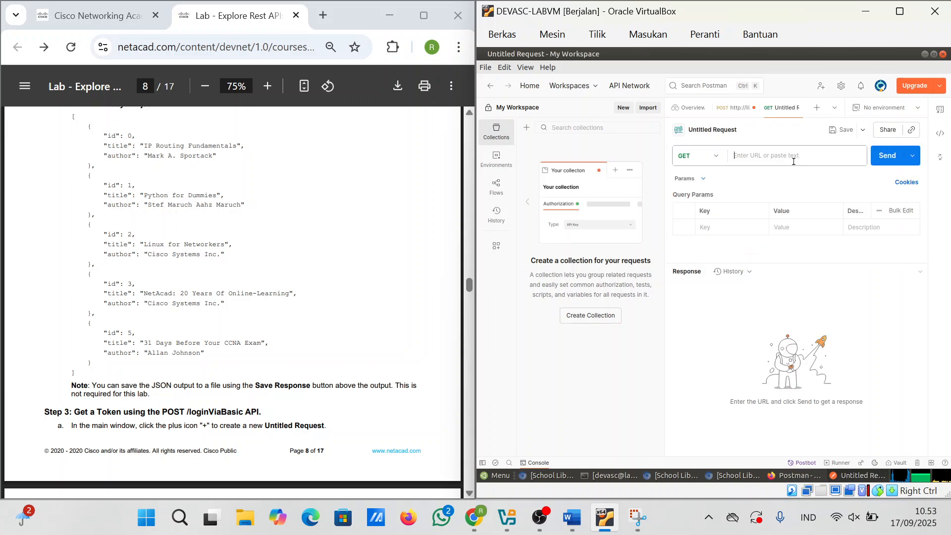
# Step: Change the earlier request to GET .../api/v1/books and send it, returning 200 OK
pyautogui.click(738, 111)
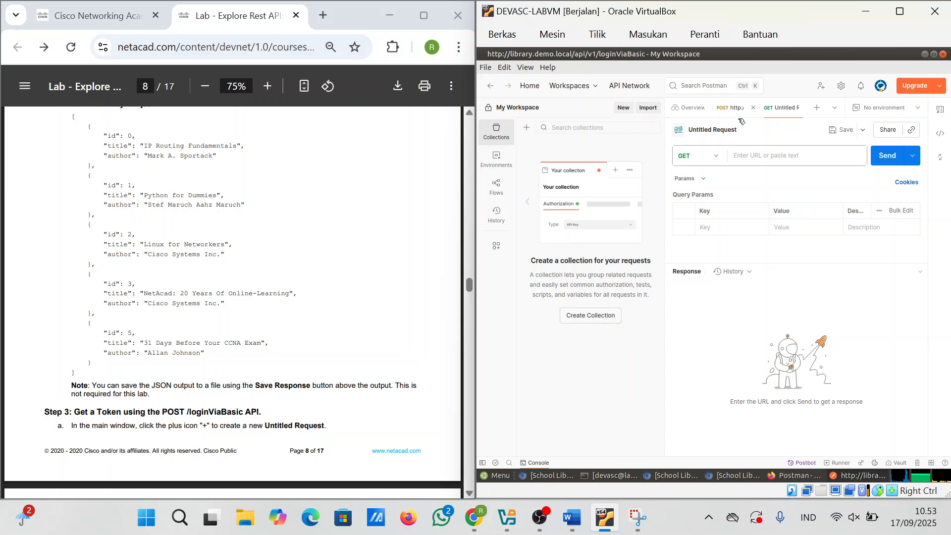
pyautogui.hotkey('ctrl', 'BackSpace')
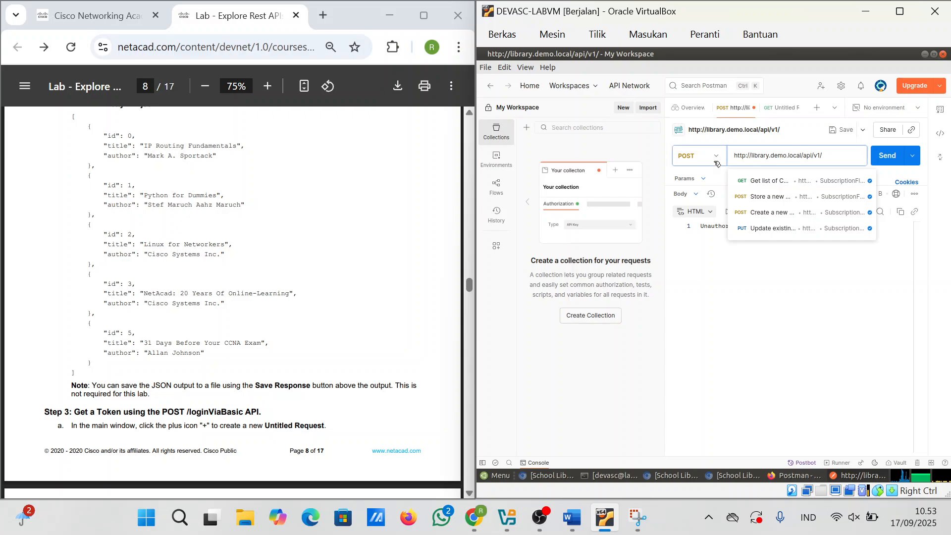
pyautogui.click(699, 156)
pyautogui.click(704, 189)
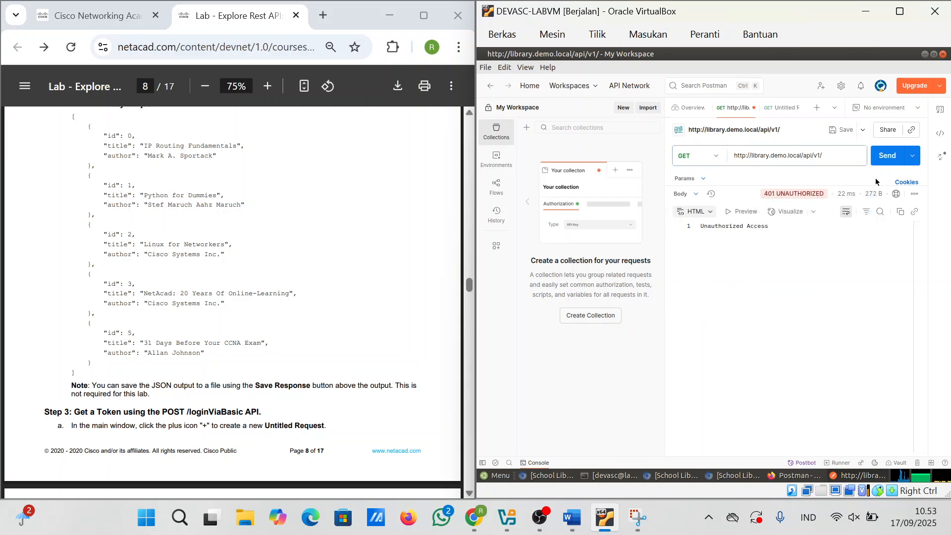
pyautogui.click(838, 155)
pyautogui.write('books')
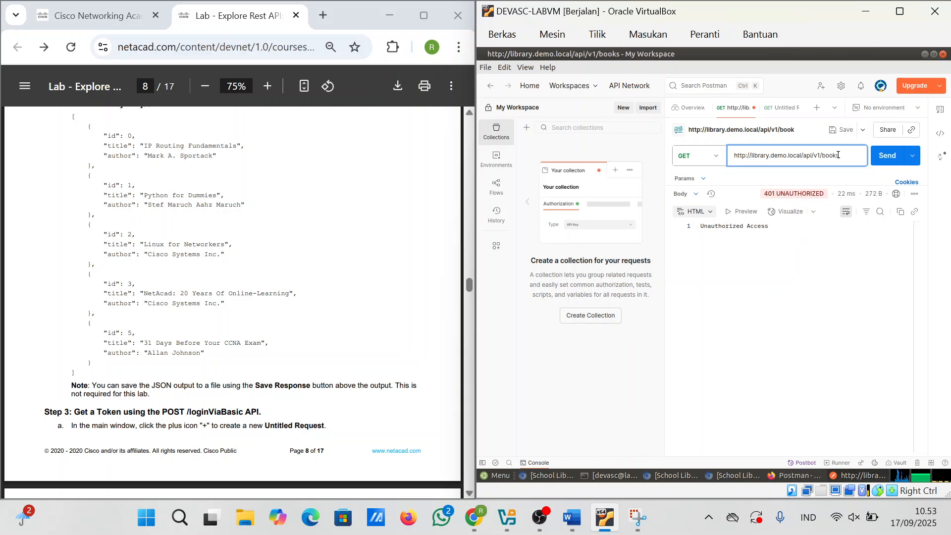
pyautogui.press('Return')
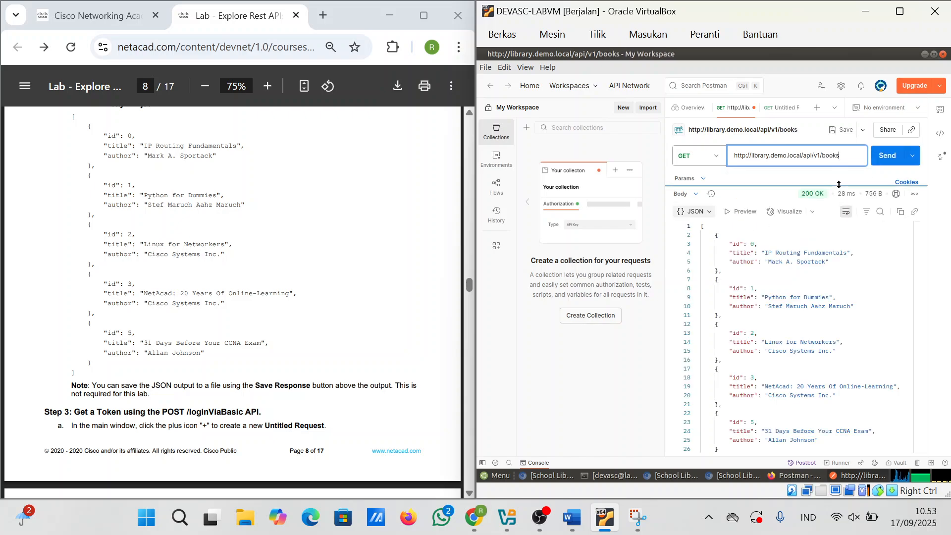
# Step: In the Untitled Request, send a credential-less POST to the pasted loginViaBasic URL, returning 401 Unauthorized
pyautogui.click(787, 106)
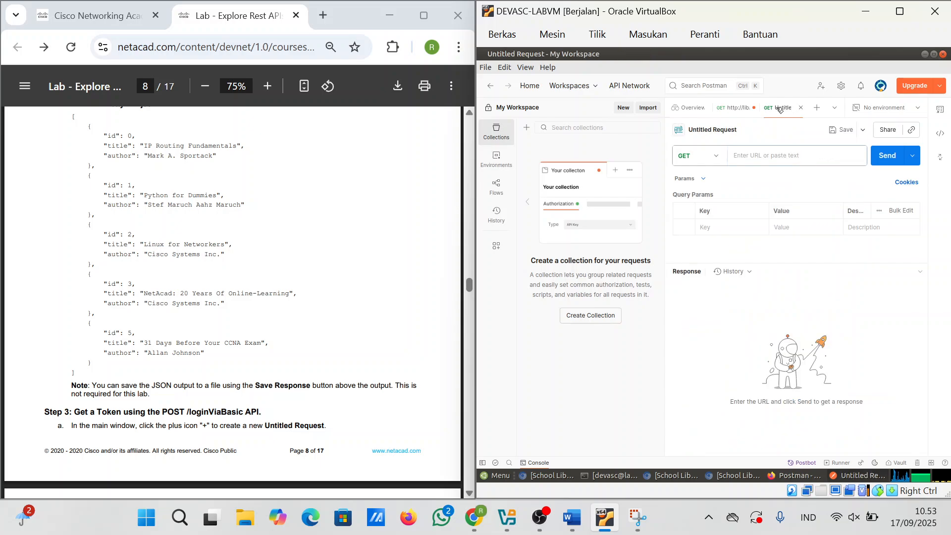
pyautogui.click(698, 158)
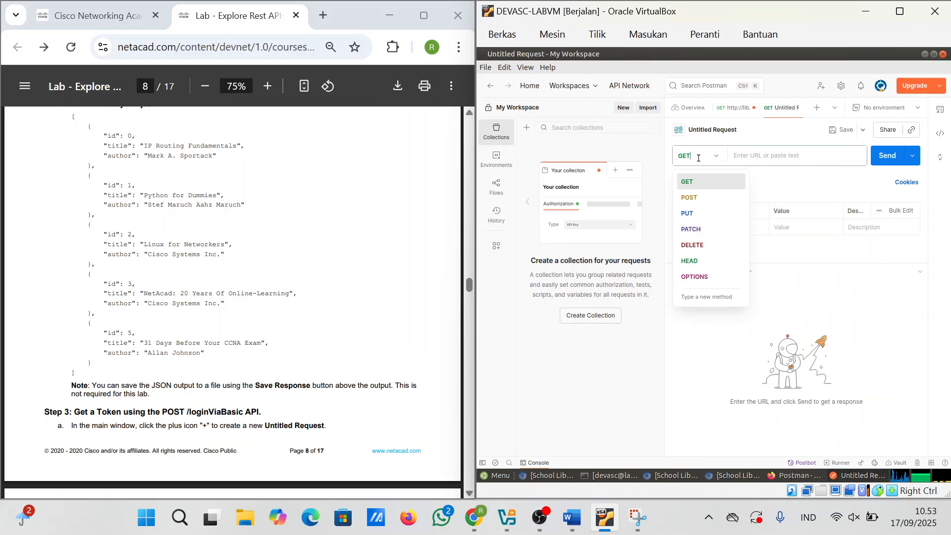
pyautogui.click(688, 197)
pyautogui.click(757, 155)
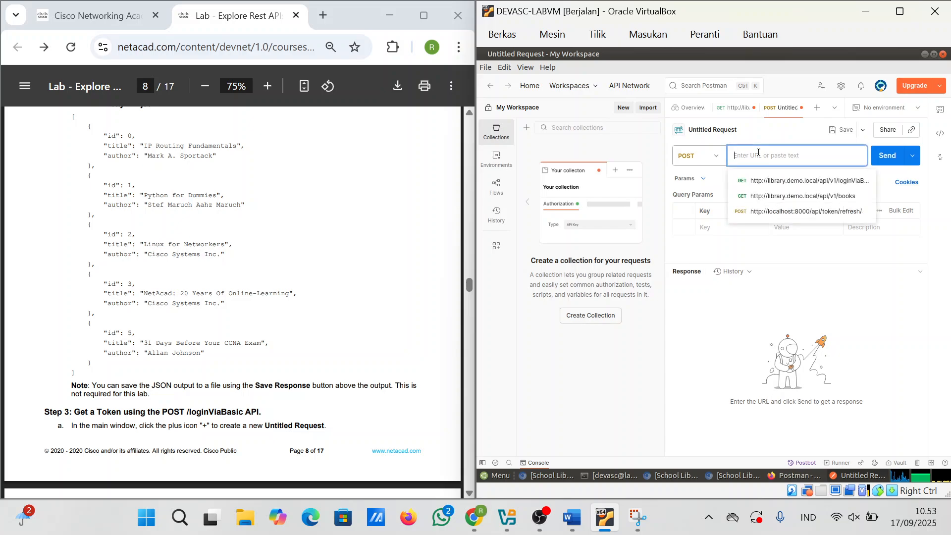
pyautogui.write('http://library.demo.local/api/v1/loginViaBasic')
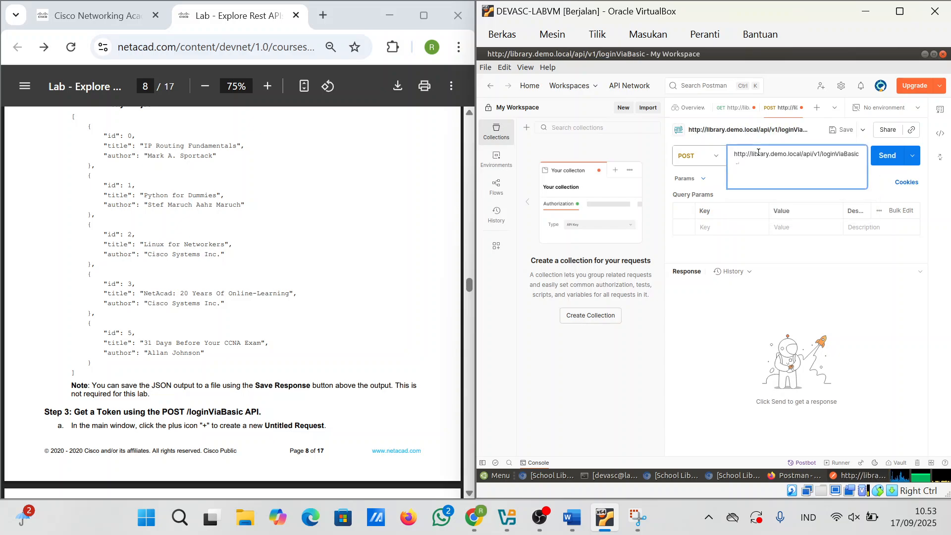
pyautogui.press('BackSpace')
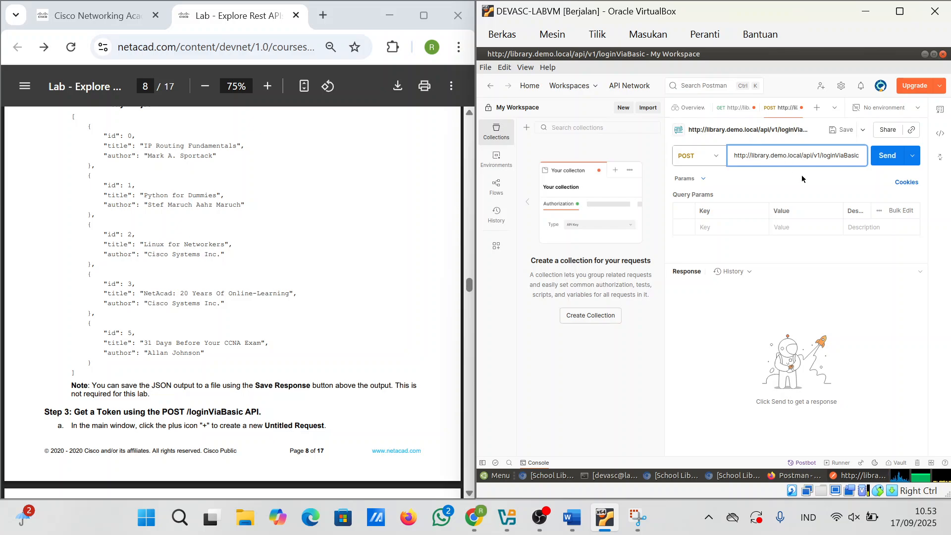
pyautogui.click(880, 156)
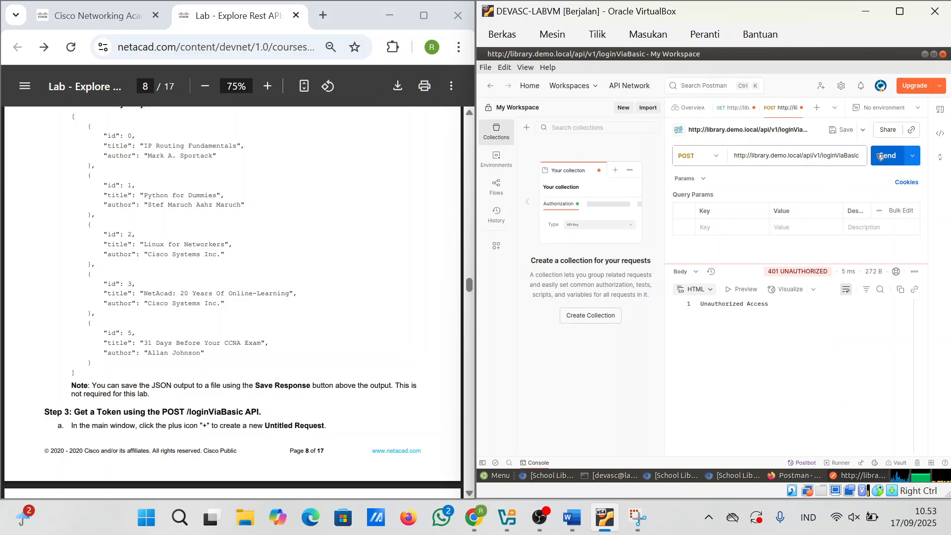
# Step: Scroll the lab PDF to page 9's Authorization steps
pyautogui.scroll(-1, 203, 377)
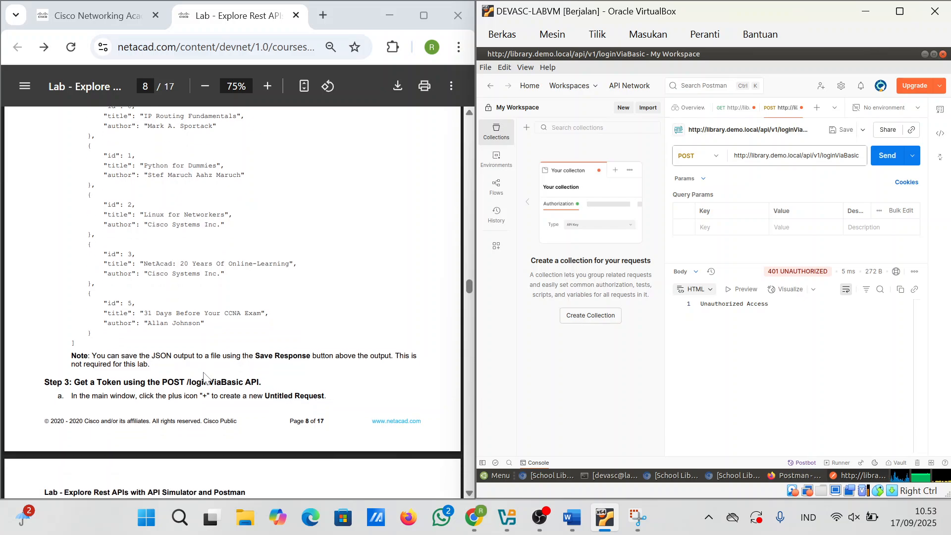
pyautogui.scroll(-1, 204, 377)
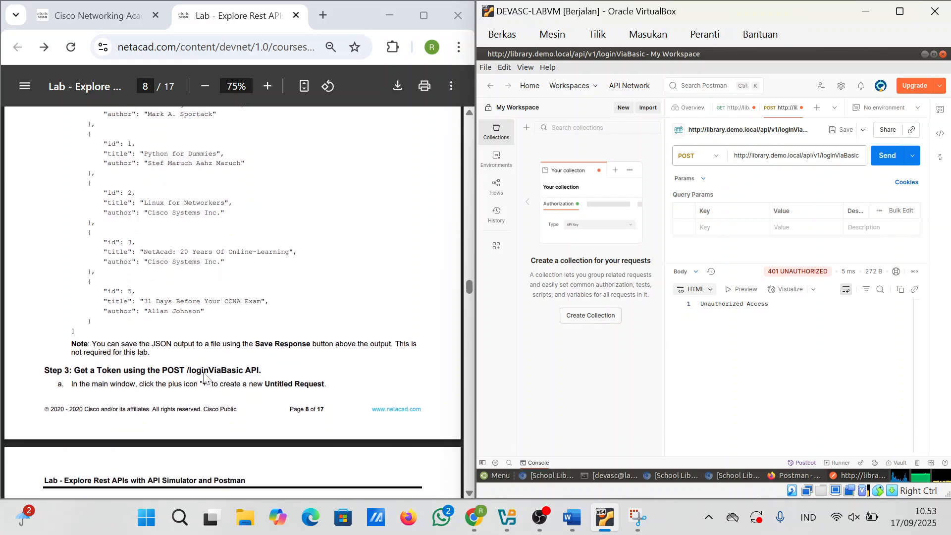
pyautogui.scroll(-5, 204, 376)
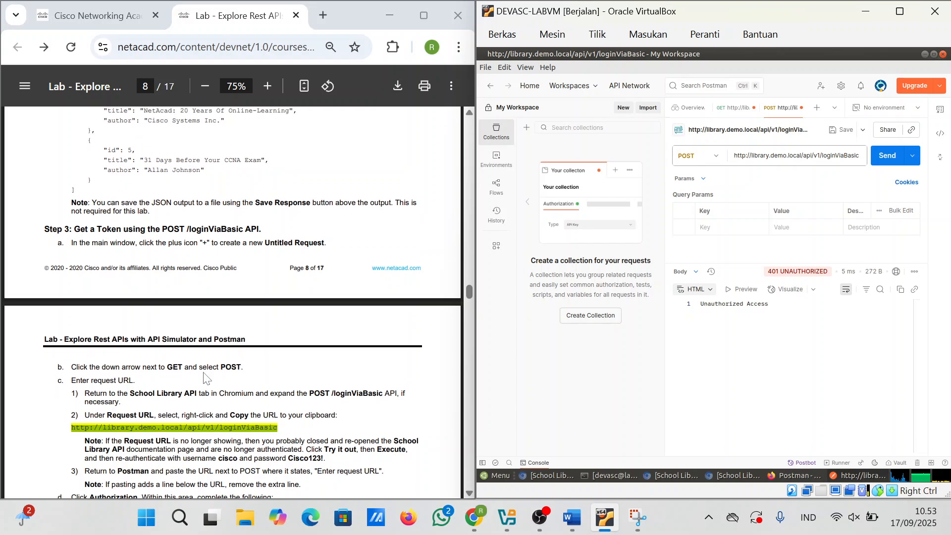
pyautogui.scroll(-2, 203, 376)
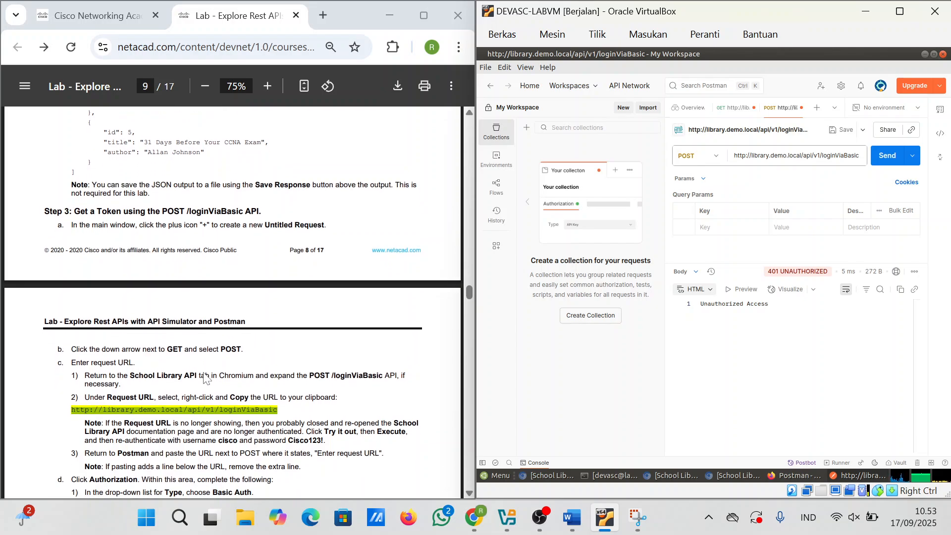
pyautogui.scroll(-1, 205, 378)
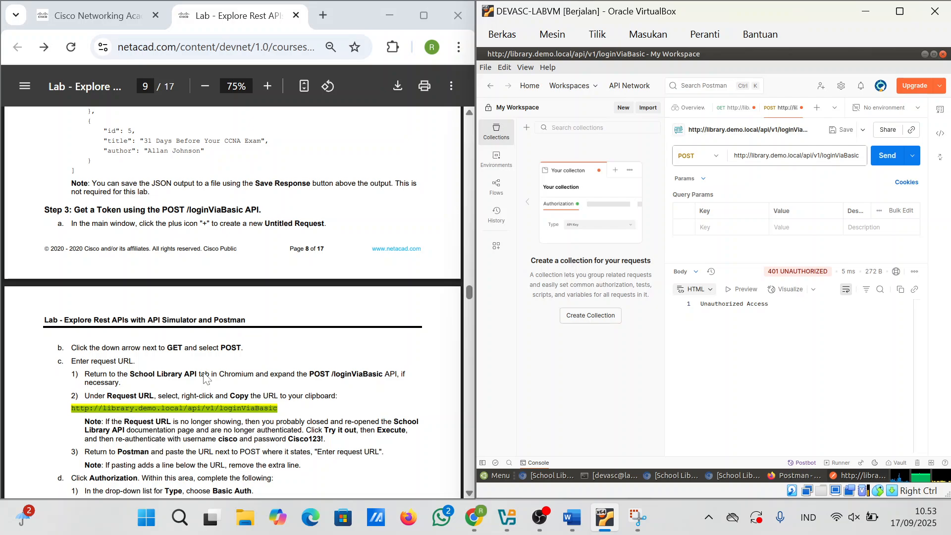
pyautogui.scroll(1, 206, 379)
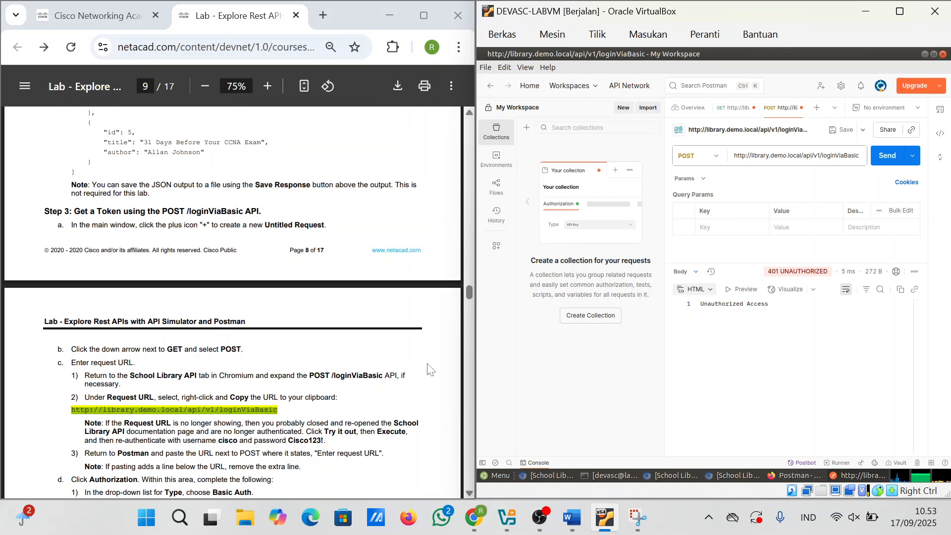
# Step: Minimize Postman and Firefox, launch Chromium, load library.demo.local and open its API docs link
pyautogui.click(924, 54)
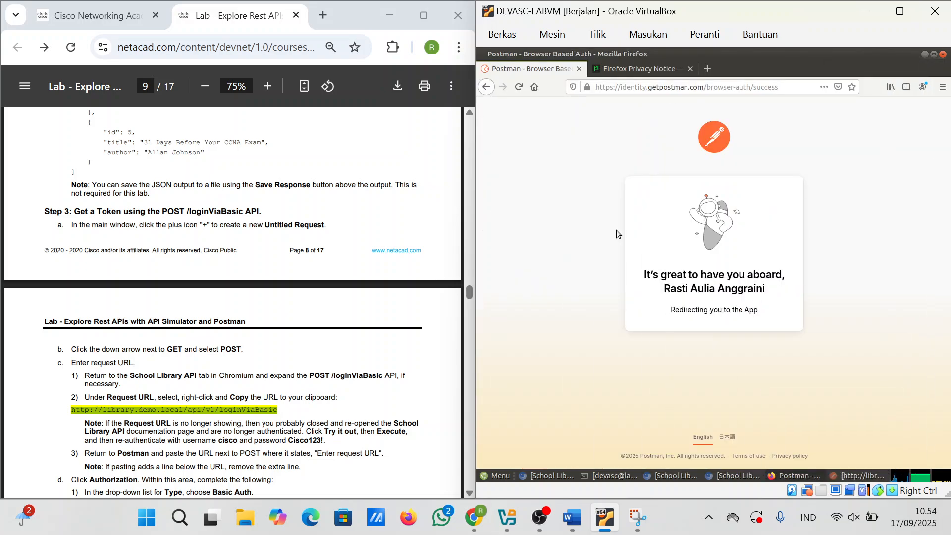
pyautogui.click(925, 54)
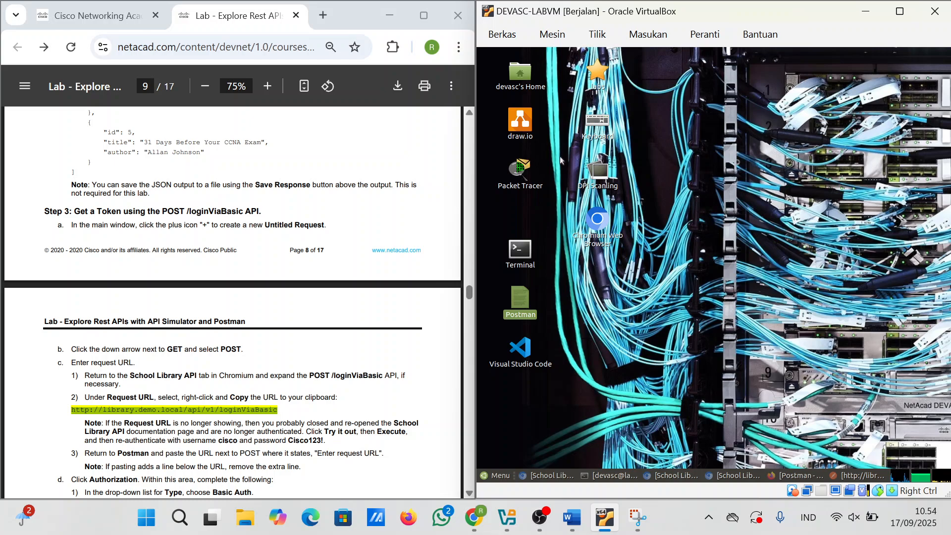
pyautogui.doubleClick(596, 222)
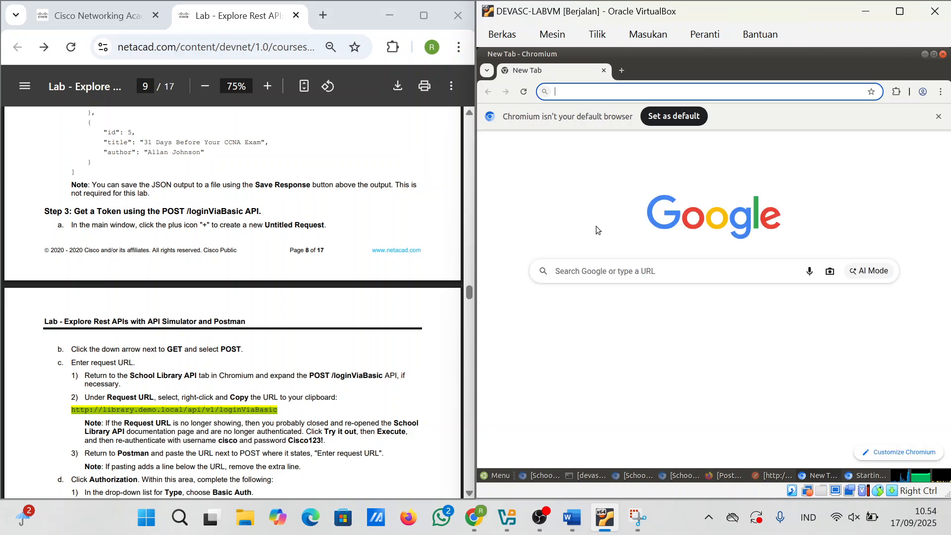
pyautogui.click(625, 97)
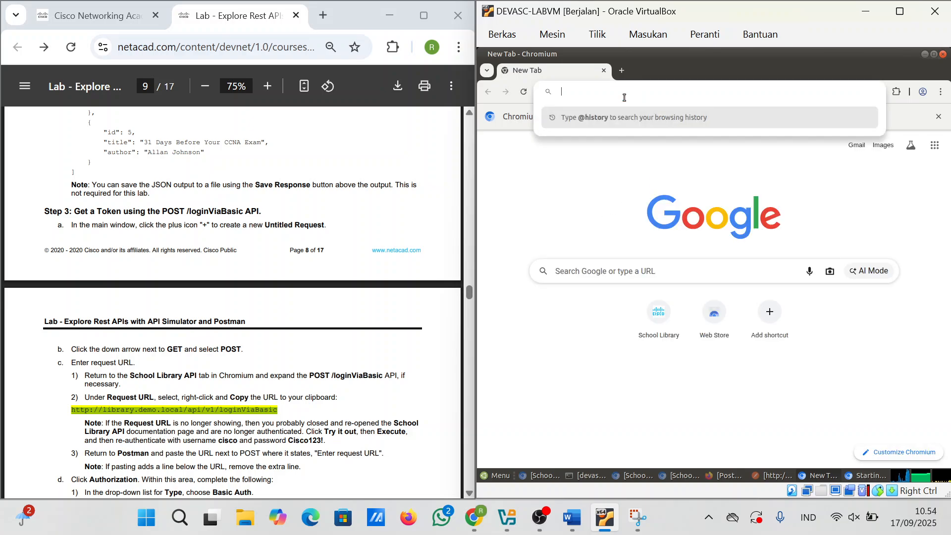
pyautogui.write('http://library.demo.local')
pyautogui.press('Return')
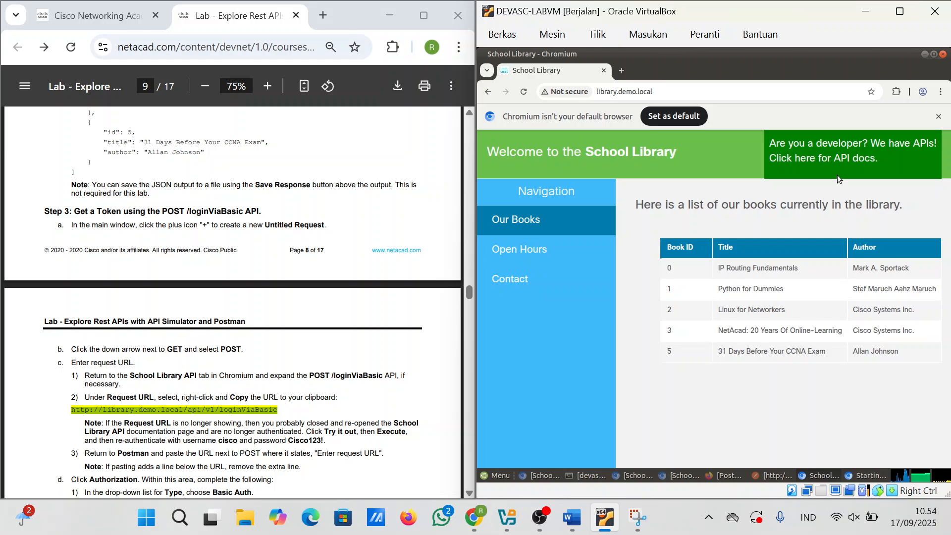
pyautogui.click(811, 159)
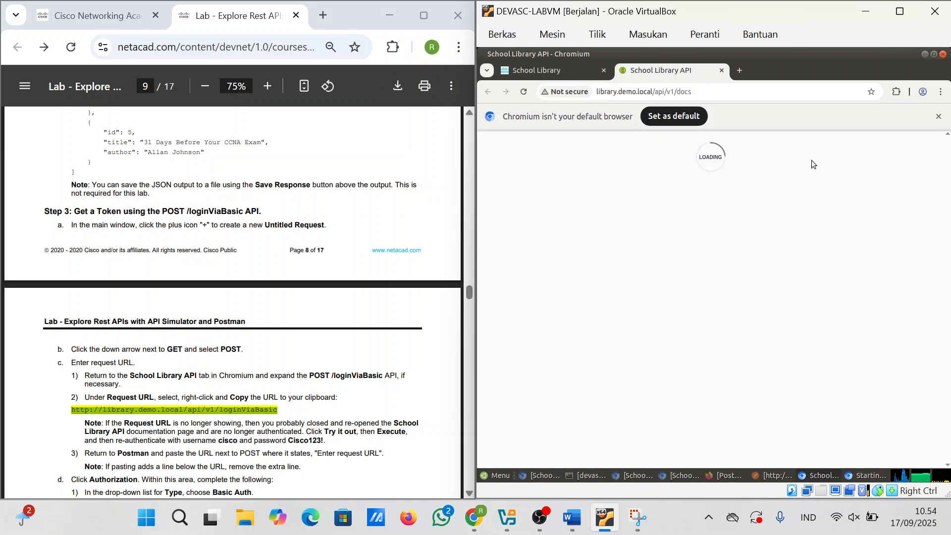
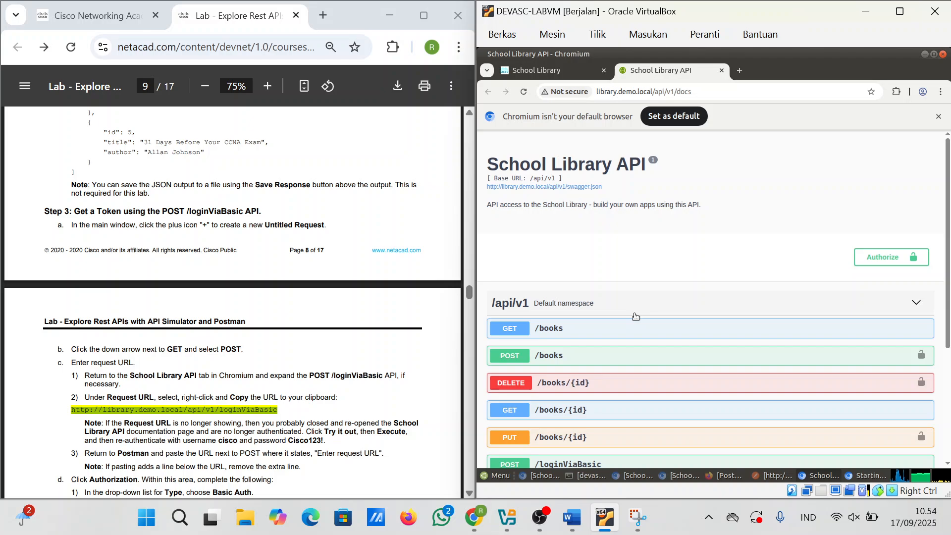
# Step: Execute POST /loginViaBasic in the API docs and select the returned token value
pyautogui.scroll(-3, 589, 412)
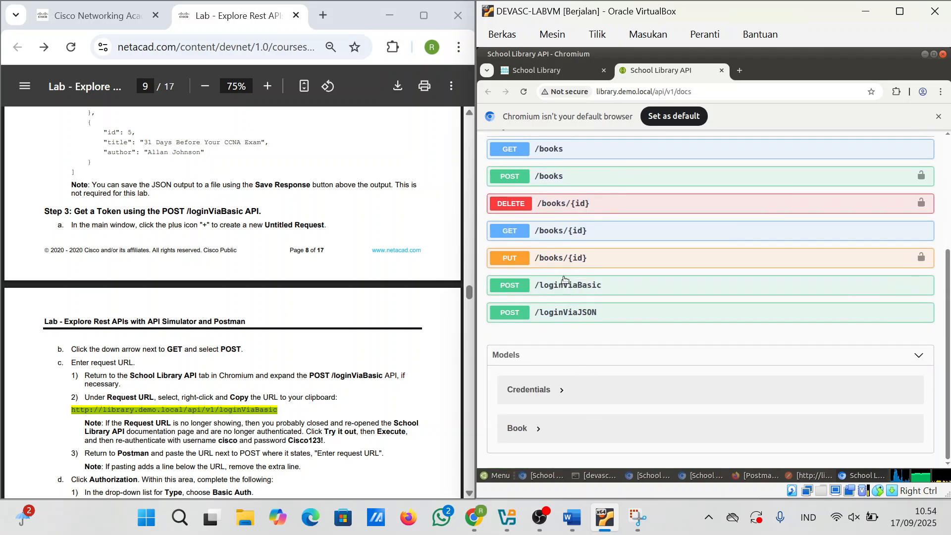
pyautogui.click(566, 292)
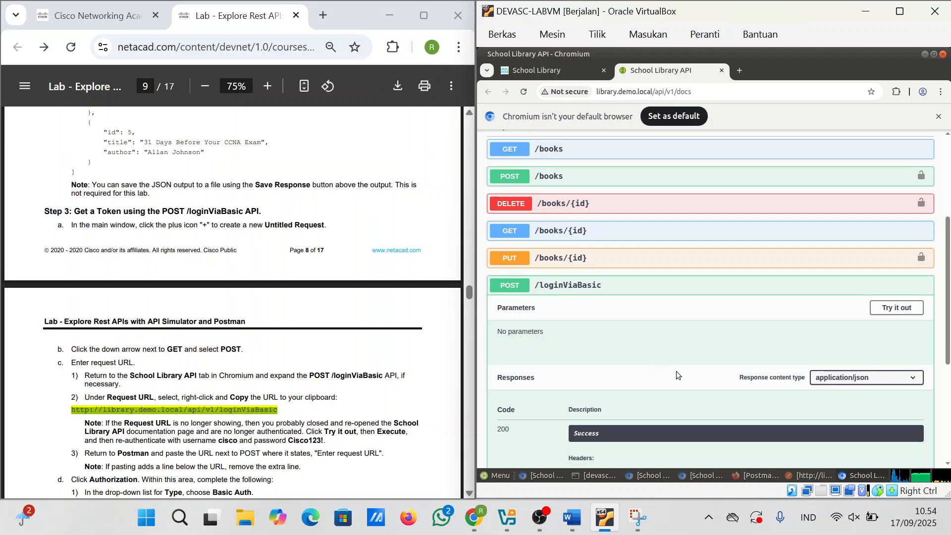
pyautogui.scroll(-2, 676, 371)
pyautogui.click(896, 189)
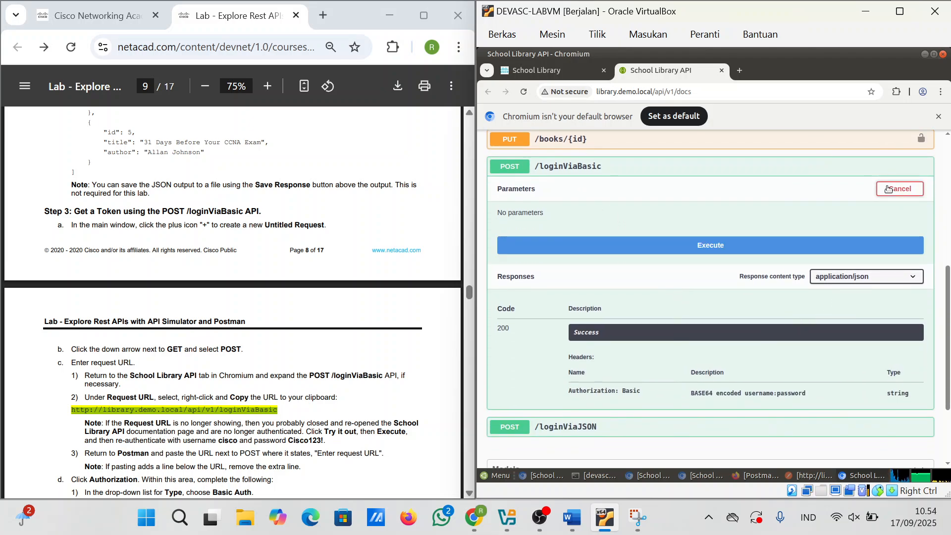
pyautogui.click(729, 252)
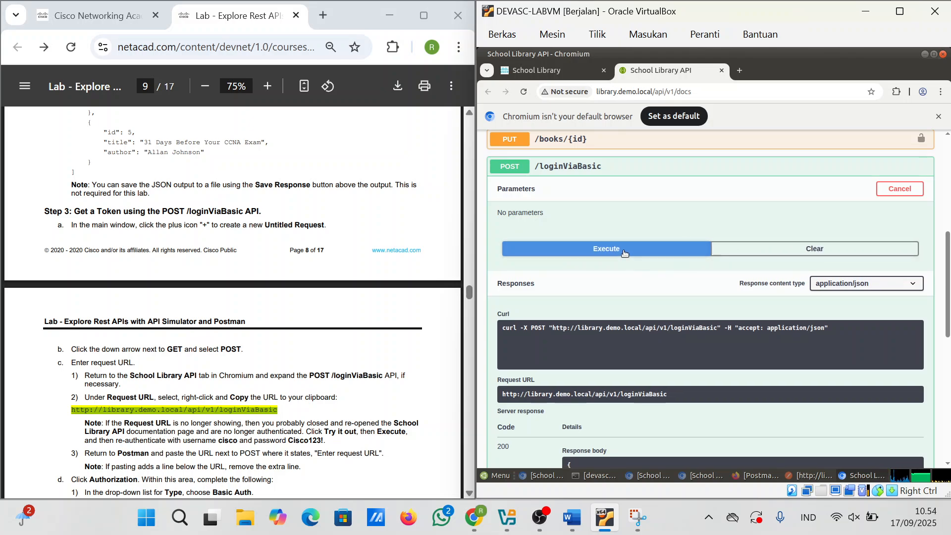
pyautogui.scroll(-1, 685, 343)
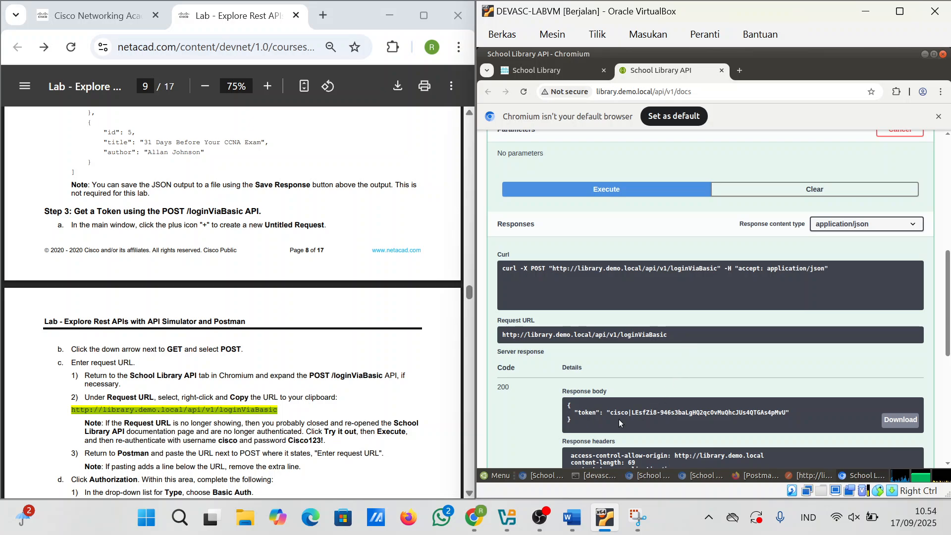
pyautogui.moveTo(610, 413); pyautogui.dragTo(789, 412)
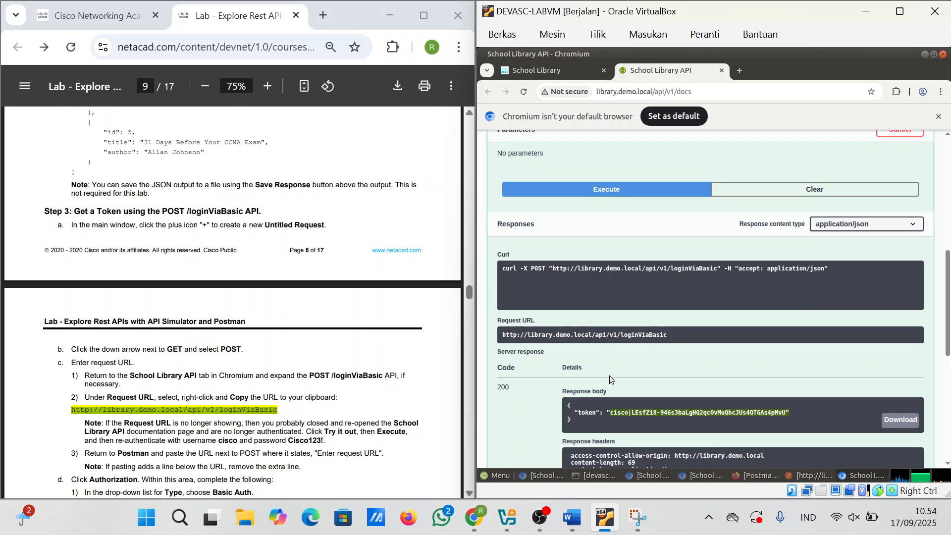
# Step: Reload the docs, re-run POST /loginViaBasic, then close the API docs tab and Chromium window
pyautogui.click(522, 92)
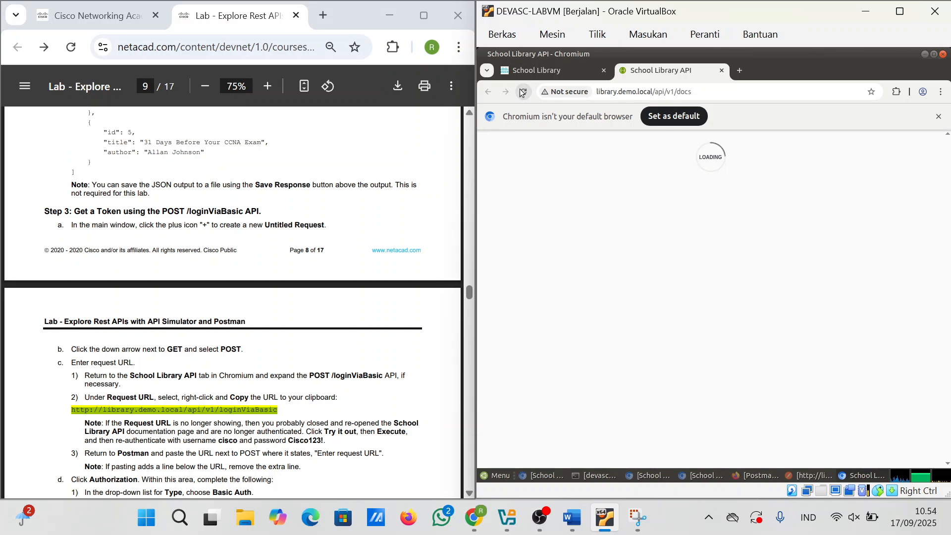
pyautogui.click(522, 92)
pyautogui.click(522, 93)
pyautogui.scroll(-5, 629, 292)
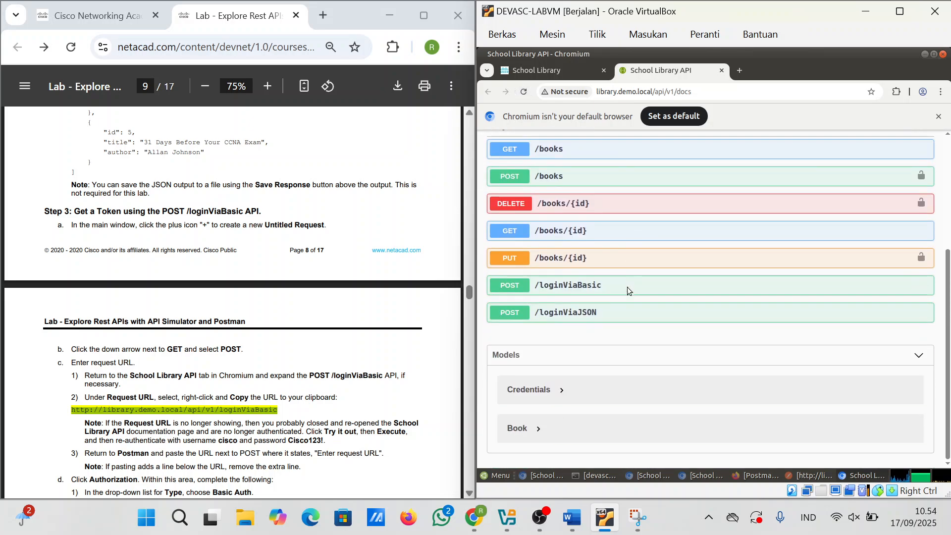
pyautogui.click(593, 290)
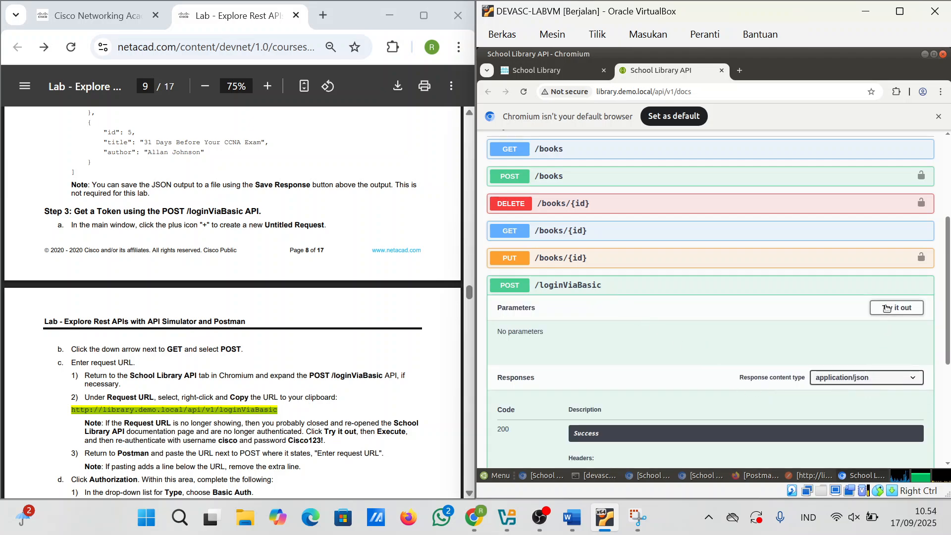
pyautogui.click(884, 307)
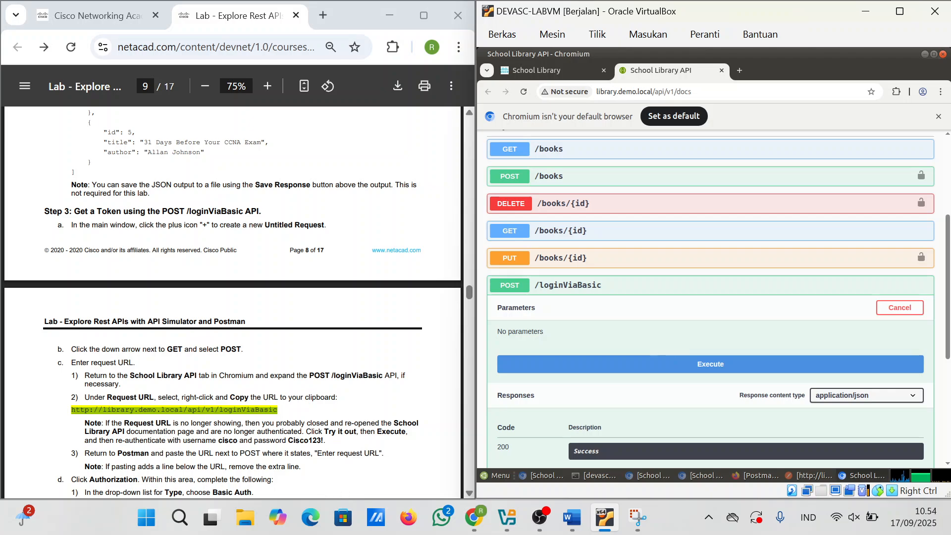
pyautogui.click(701, 368)
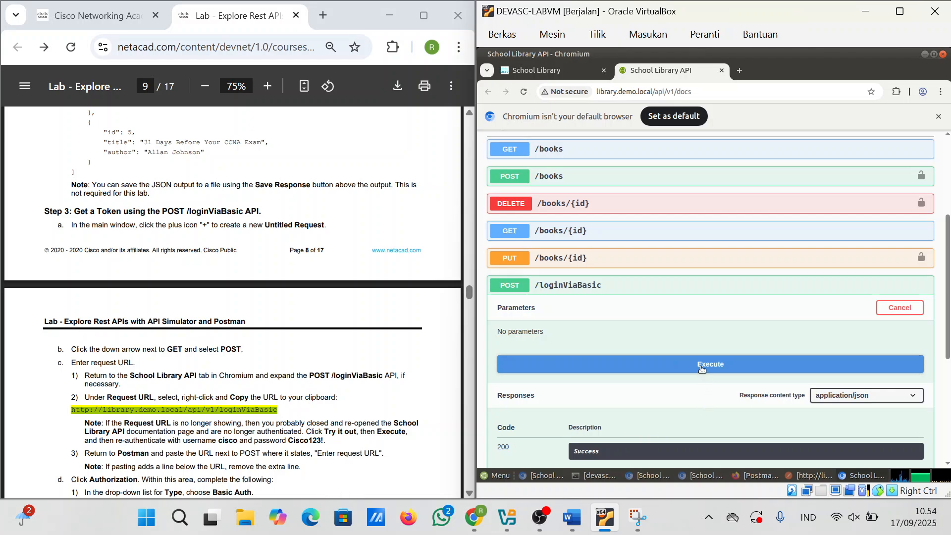
pyautogui.click(721, 70)
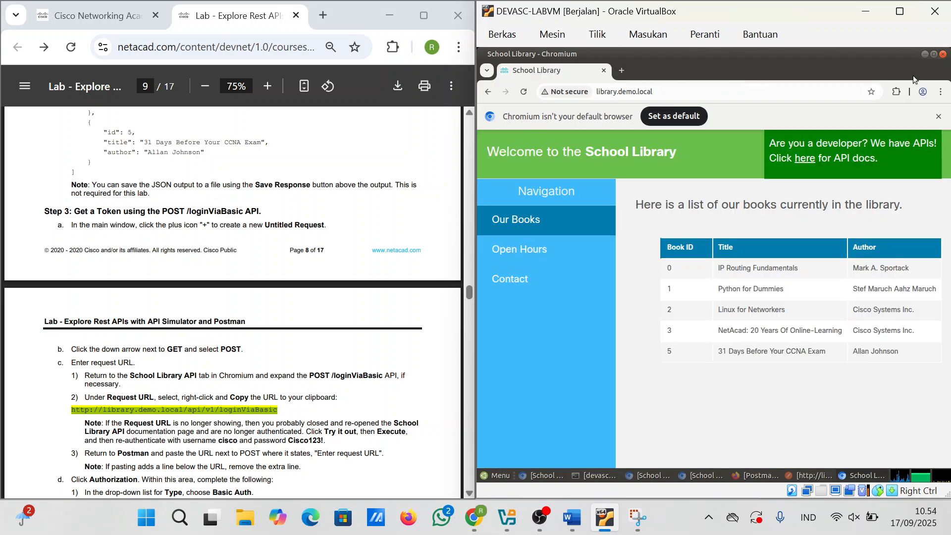
pyautogui.click(942, 54)
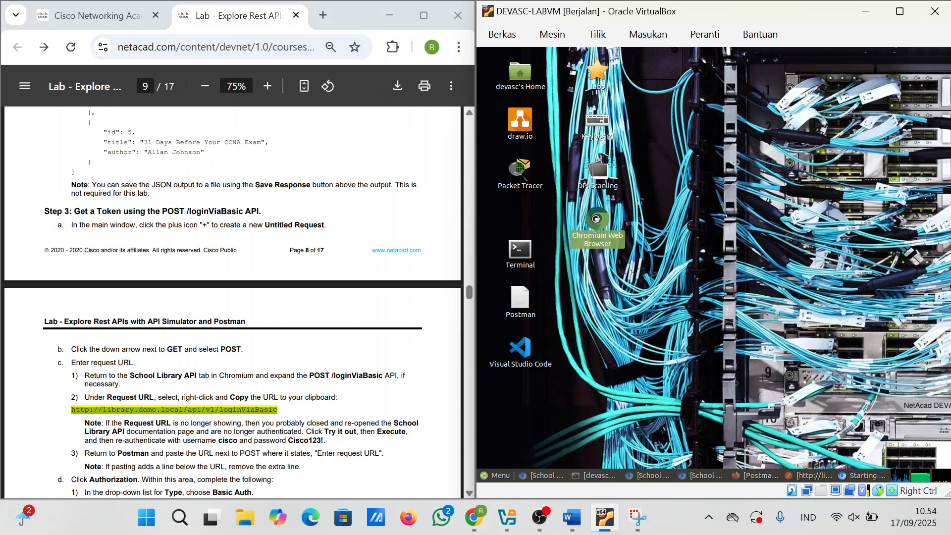
# Step: Load library.demo.local, open its API docs and execute POST /loginViaBasic for a fresh token
pyautogui.write('ht')
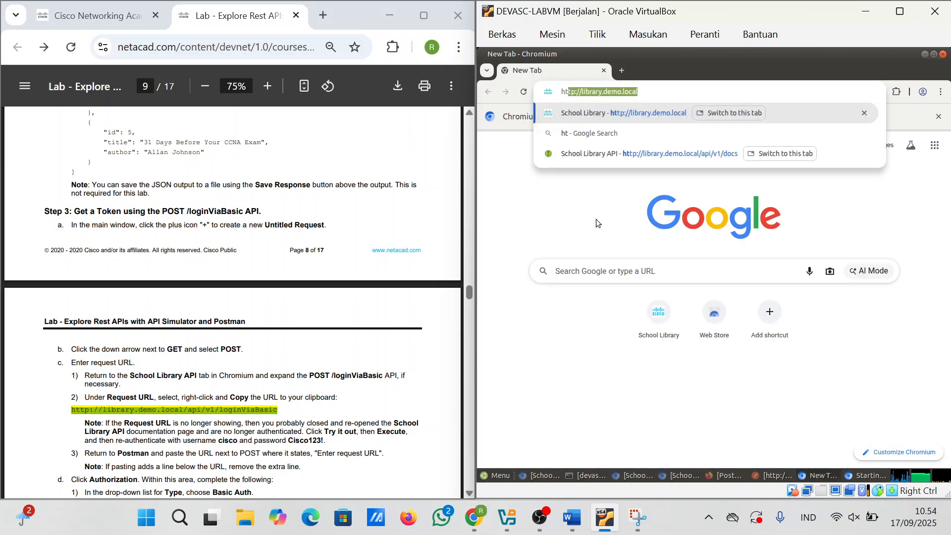
pyautogui.press('Return')
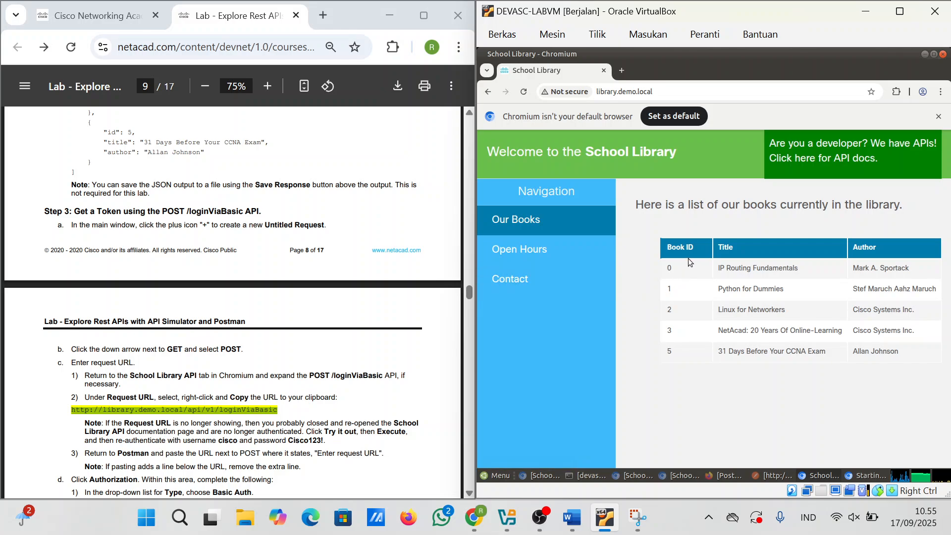
pyautogui.click(828, 163)
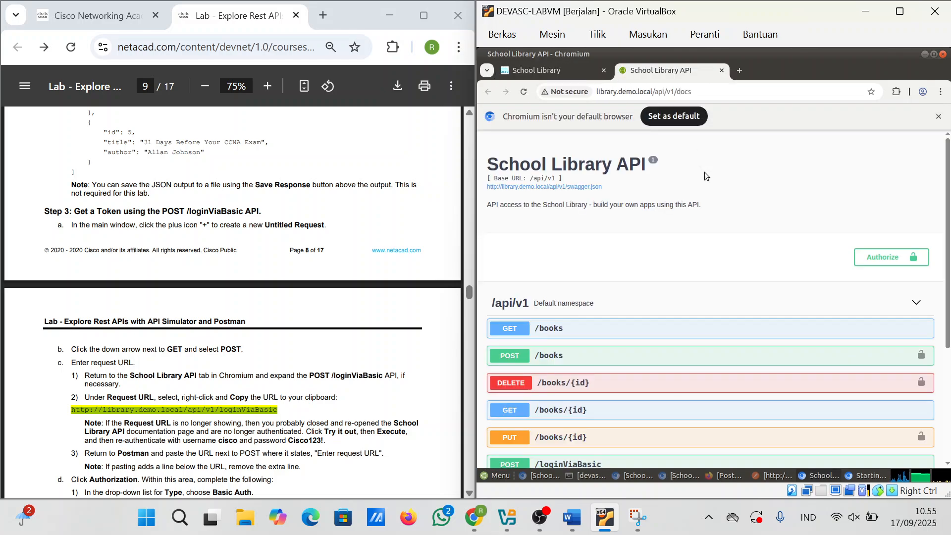
pyautogui.scroll(-3, 614, 341)
pyautogui.click(570, 296)
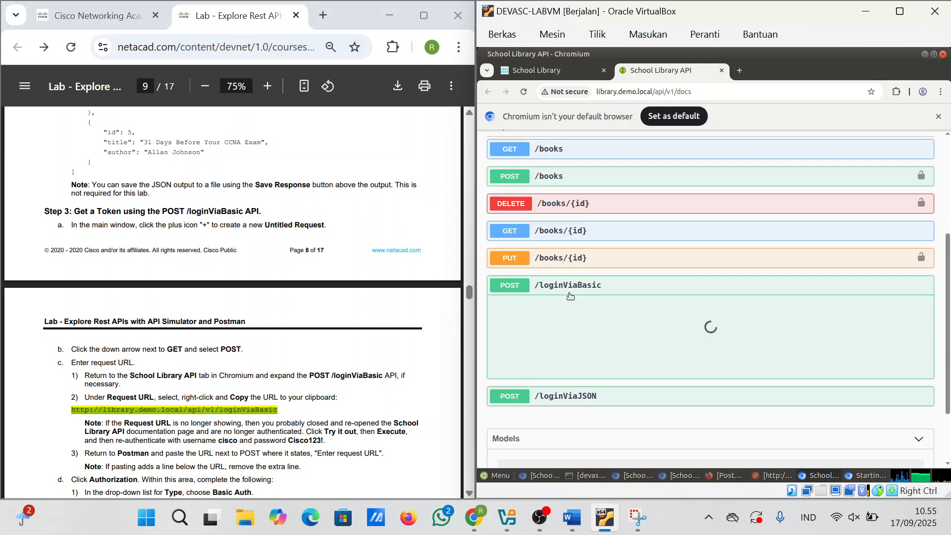
pyautogui.click(908, 310)
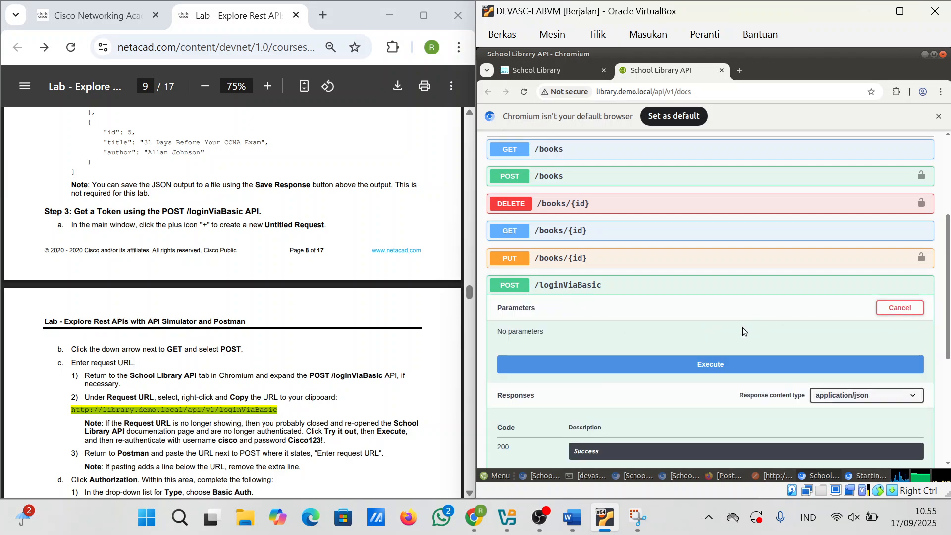
pyautogui.click(700, 366)
# Step: Select the new token and the loginViaBasic request URL, then minimise Chromium
pyautogui.scroll(-3, 643, 297)
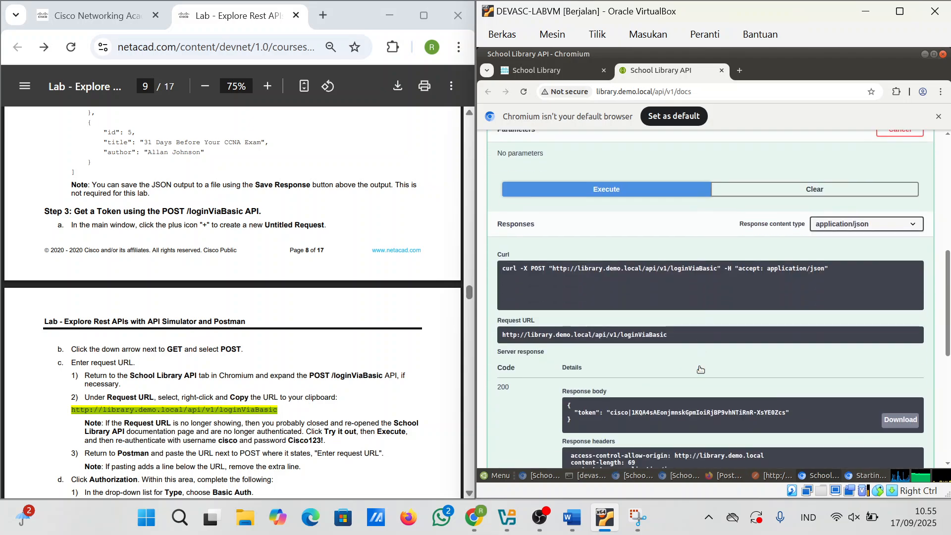
pyautogui.scroll(-2, 694, 263)
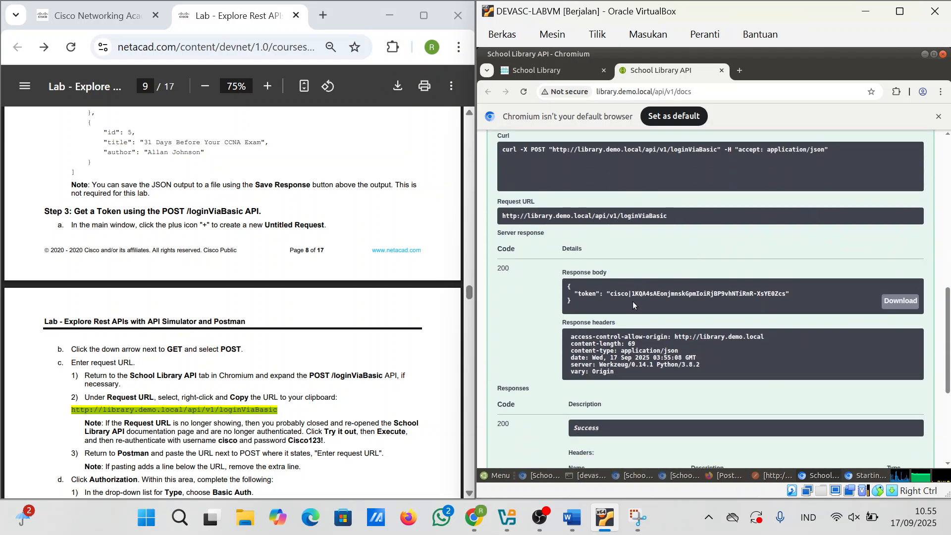
pyautogui.moveTo(610, 293); pyautogui.dragTo(783, 293)
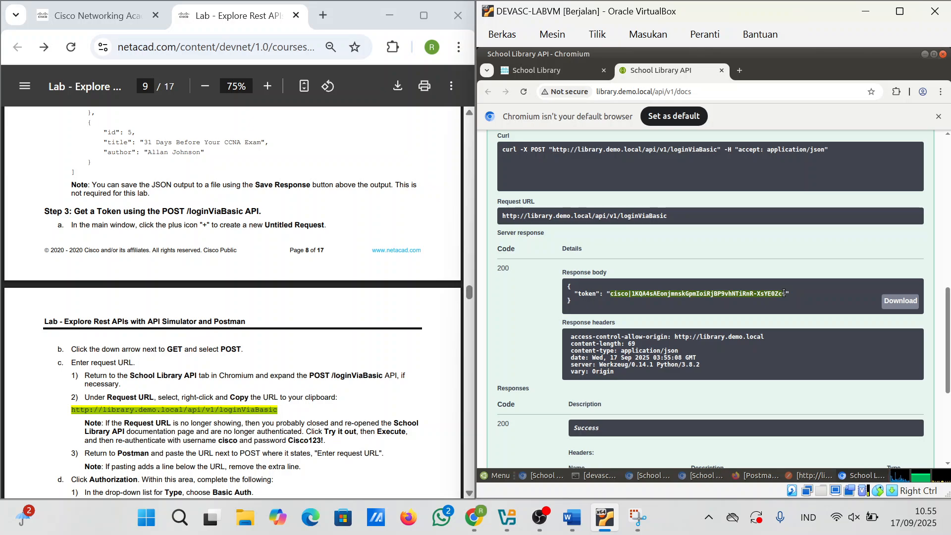
pyautogui.scroll(1, 735, 227)
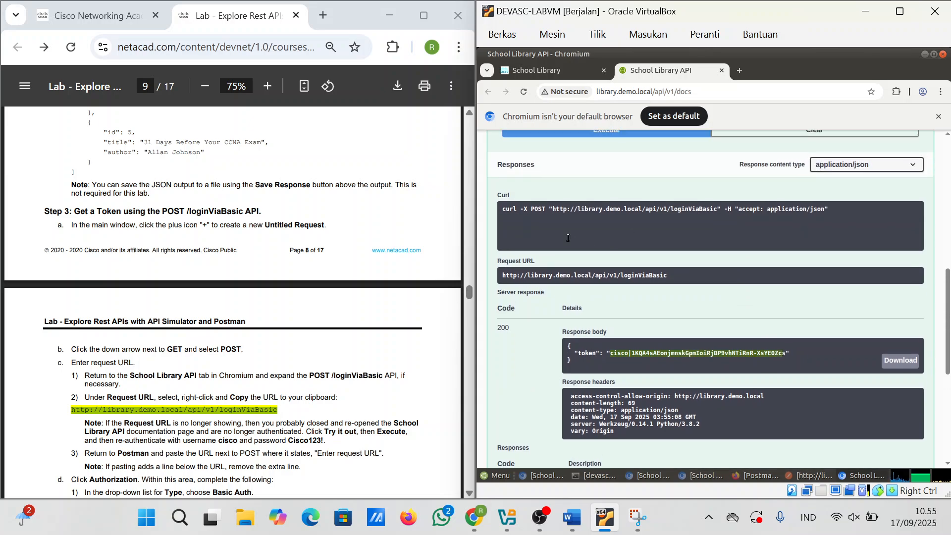
pyautogui.tripleClick(551, 210)
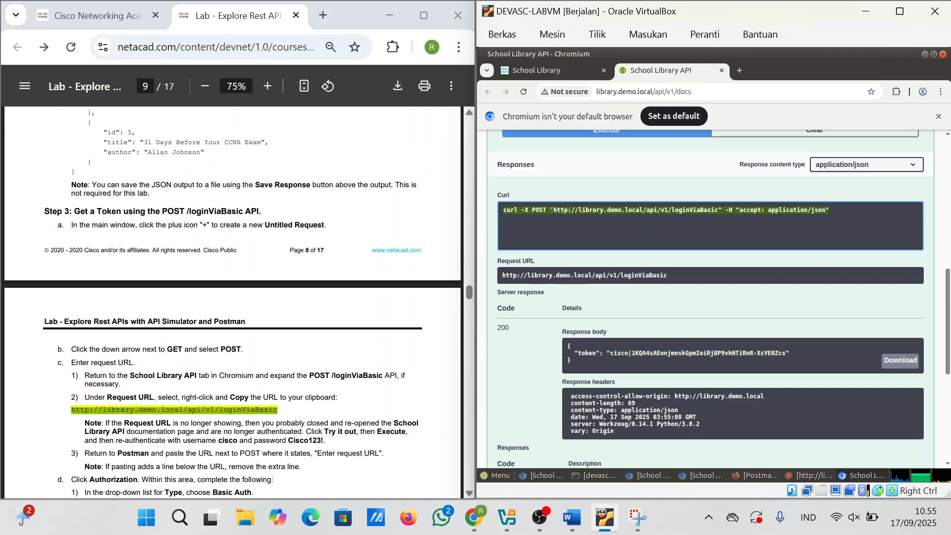
pyautogui.moveTo(676, 273); pyautogui.dragTo(501, 276)
pyautogui.hotkey('ctrl', 'c')
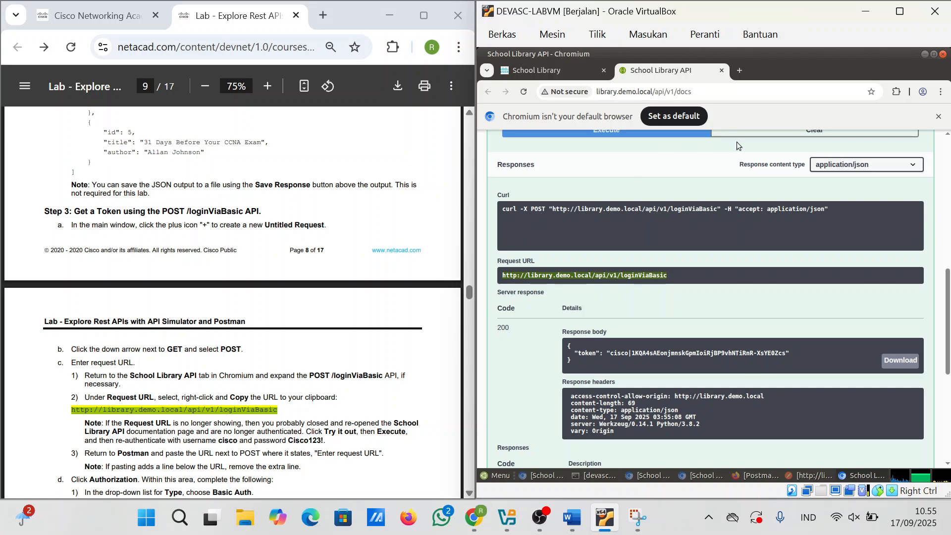
pyautogui.click(925, 55)
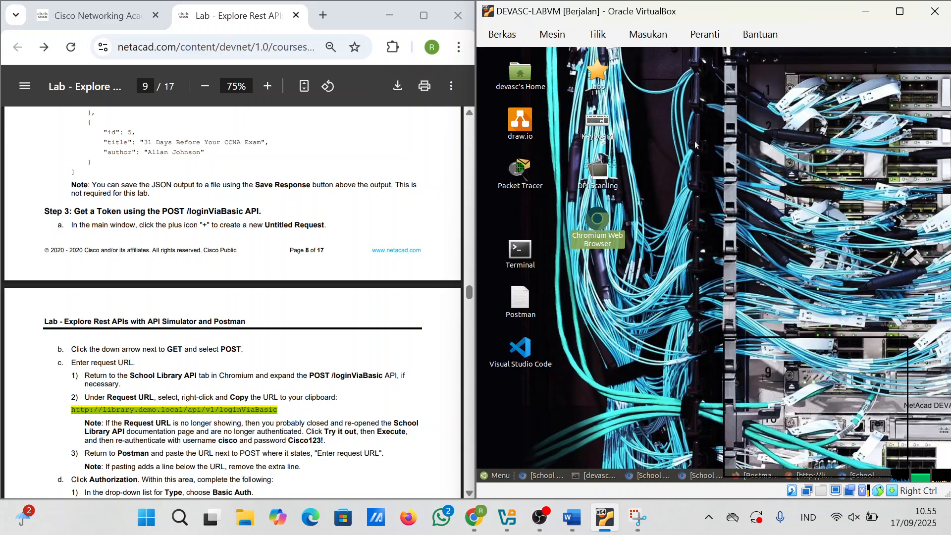
# Step: Launch Postman, replace the request URL with the copied loginViaBasic URL and send it, getting 401
pyautogui.doubleClick(519, 299)
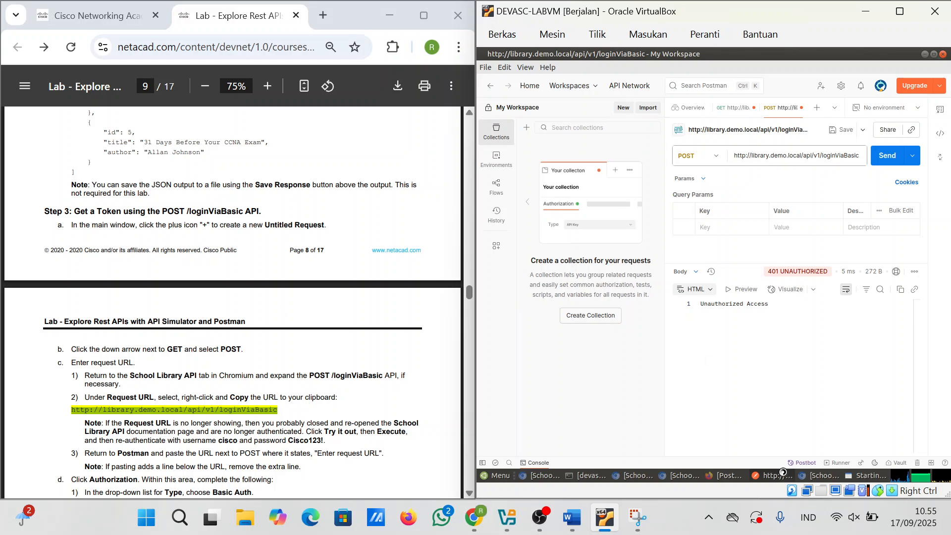
pyautogui.moveTo(772, 477)
pyautogui.click(799, 157)
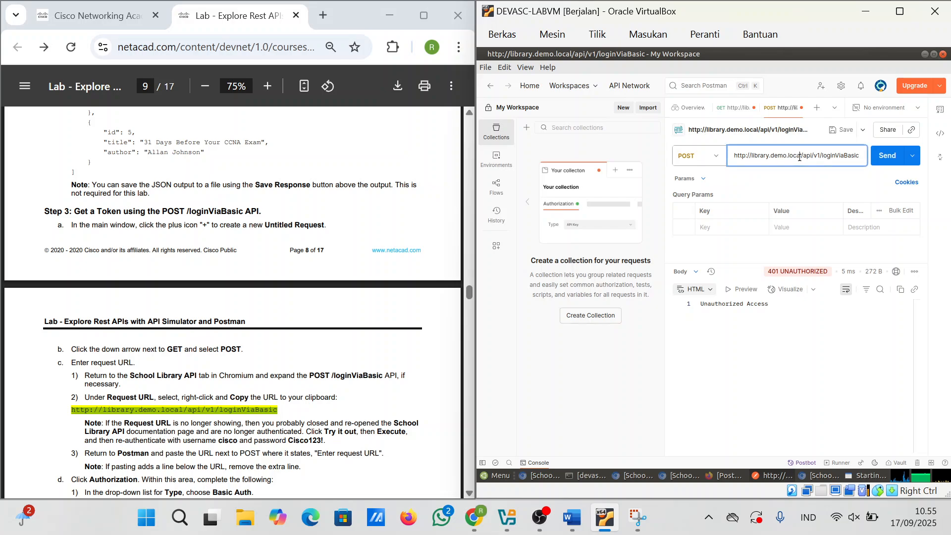
pyautogui.hotkey('ctrl', 'a')
pyautogui.hotkey('ctrl', 'v')
pyautogui.click(886, 157)
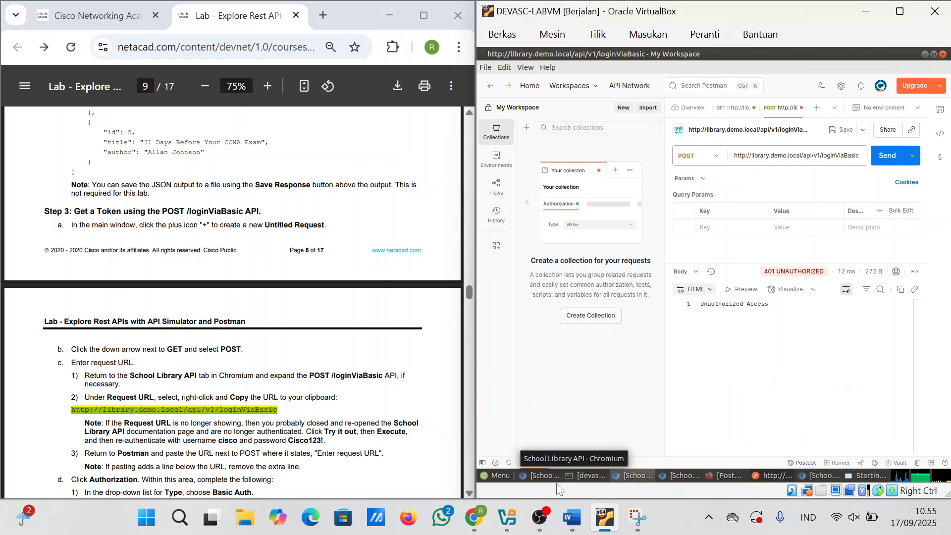
pyautogui.moveTo(546, 479)
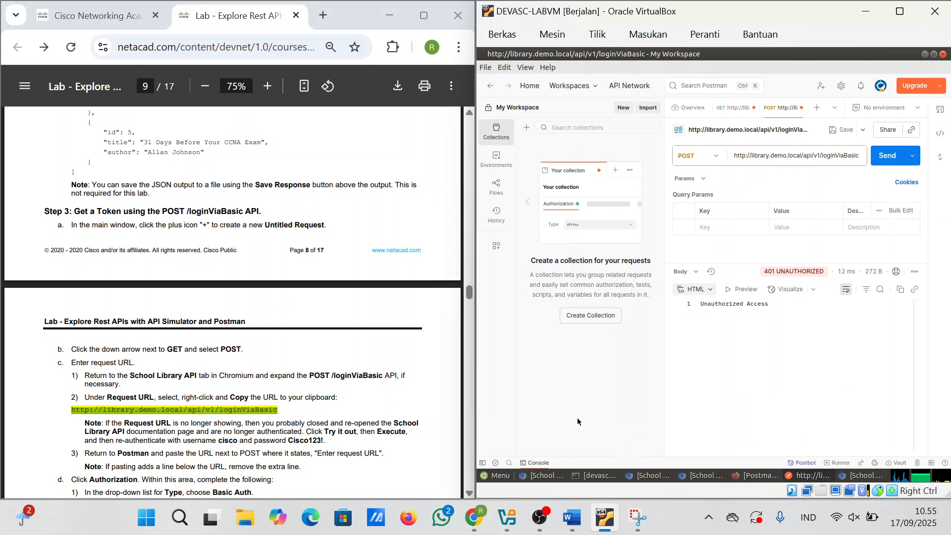
# Step: Bring the API docs forward and execute POST /loginViaBasic again
pyautogui.click(552, 474)
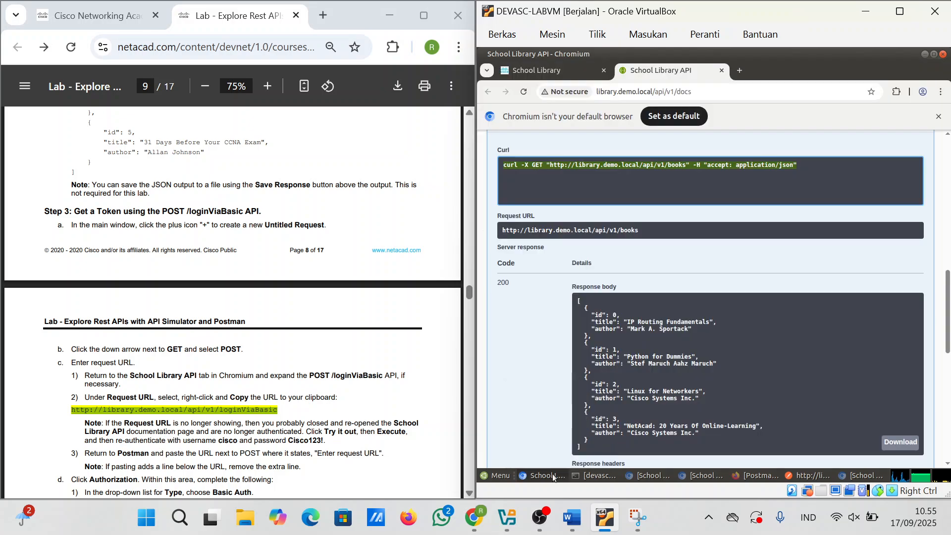
pyautogui.scroll(-10, 650, 340)
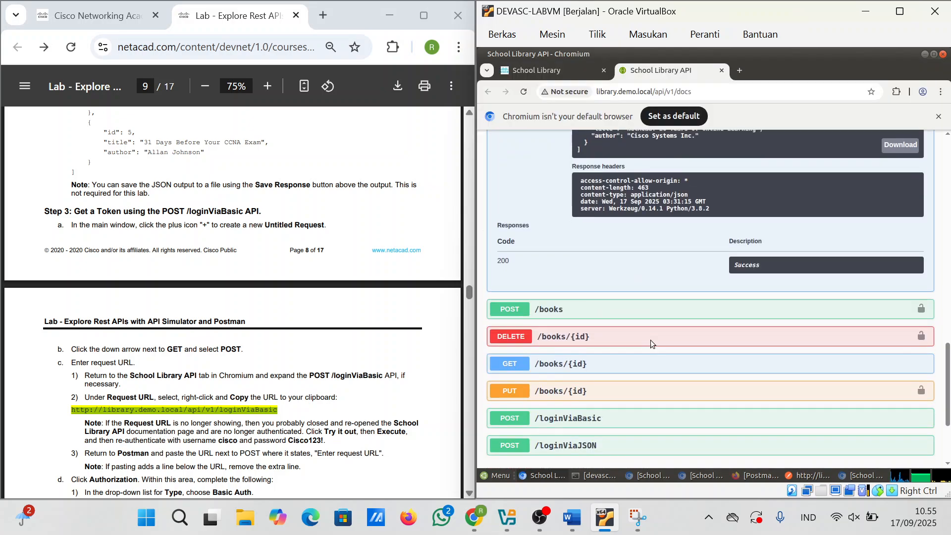
pyautogui.scroll(-1, 649, 344)
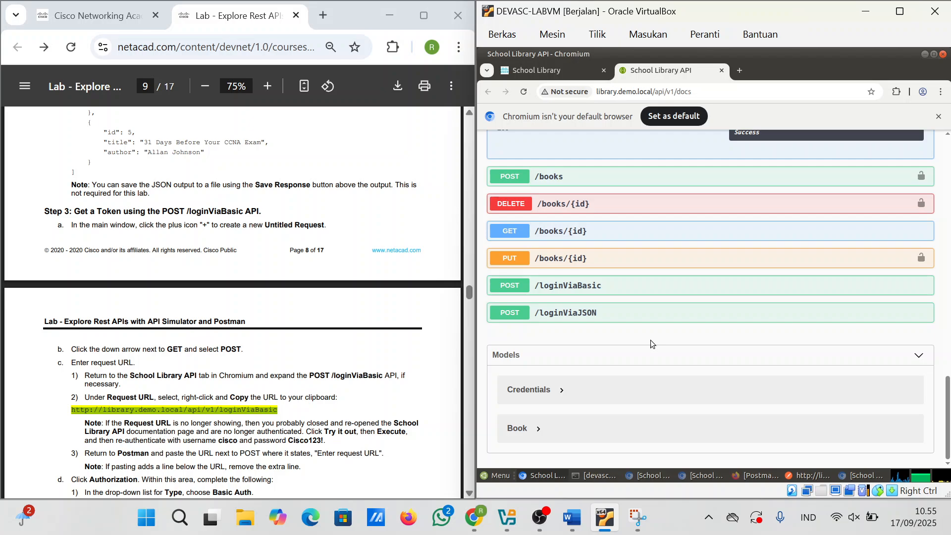
pyautogui.click(587, 286)
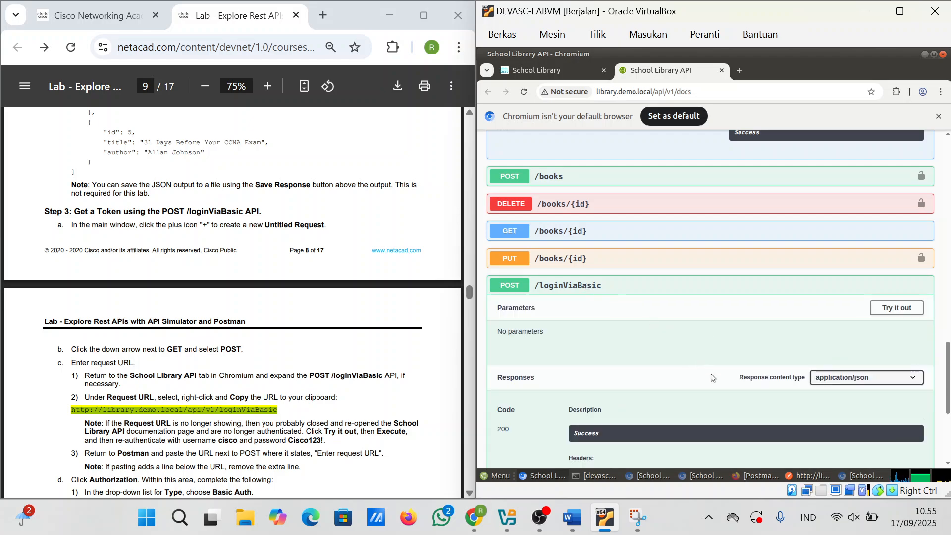
pyautogui.scroll(-1, 890, 220)
pyautogui.click(893, 249)
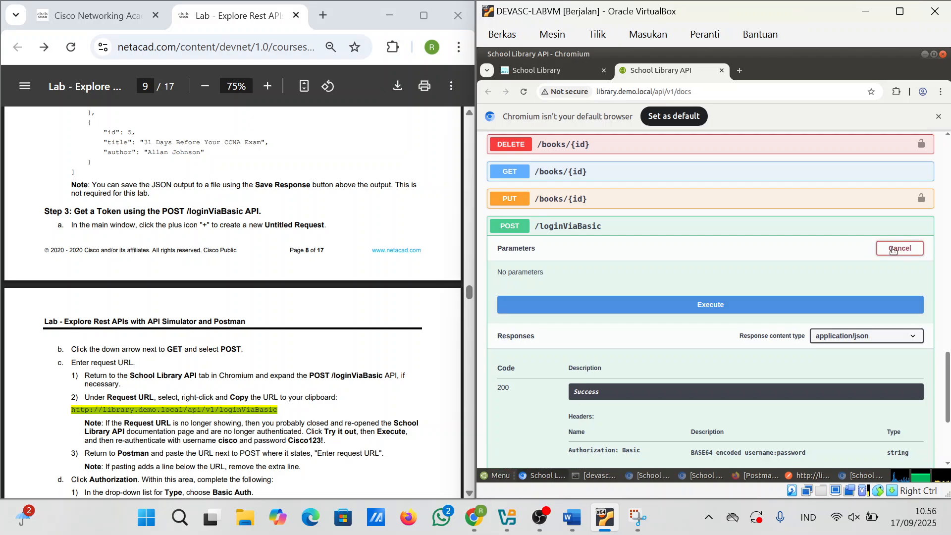
pyautogui.click(710, 316)
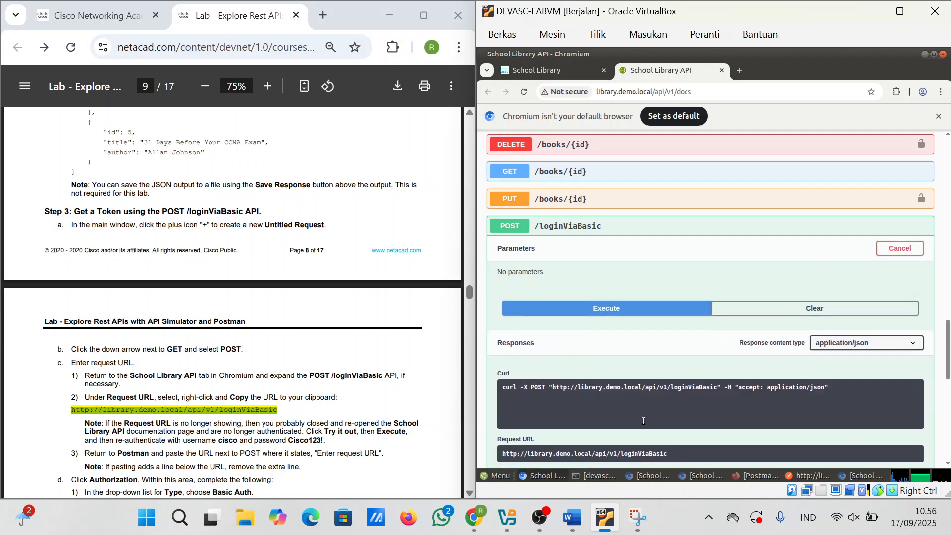
# Step: Close the School Library API tabs and browser windows, leaving Postman in front
pyautogui.click(543, 474)
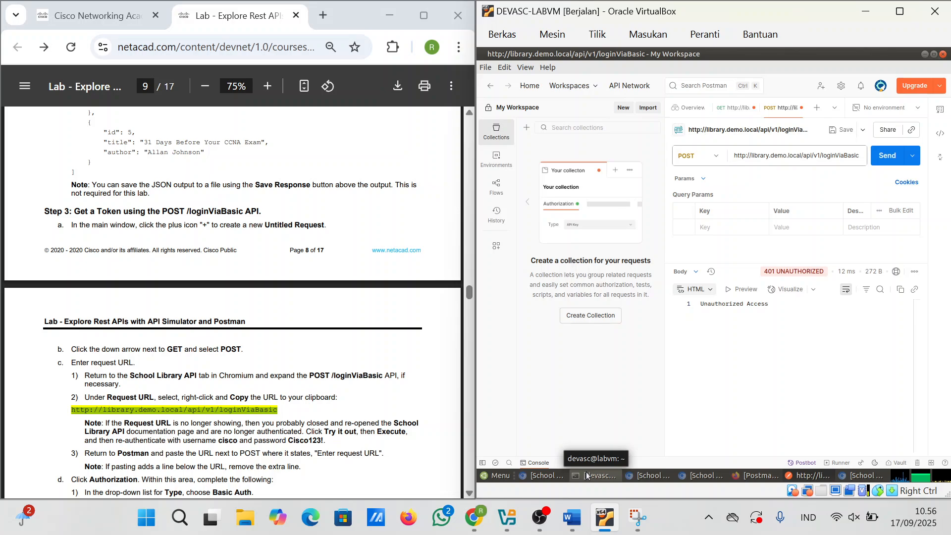
pyautogui.click(645, 475)
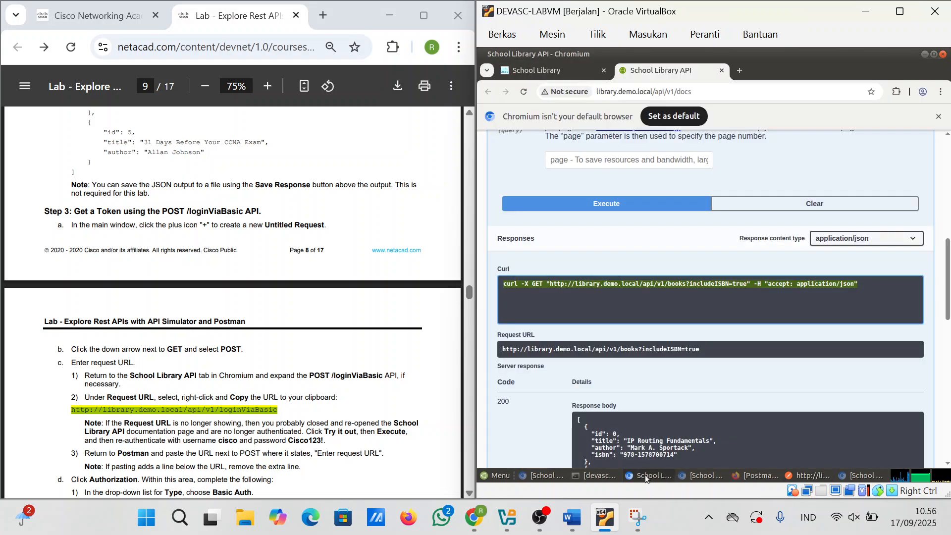
pyautogui.click(719, 71)
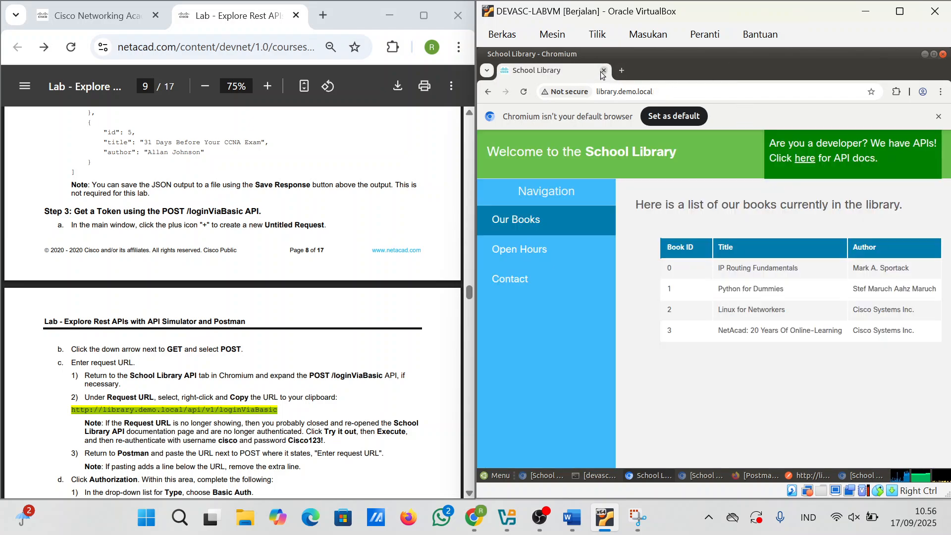
pyautogui.click(604, 70)
pyautogui.click(541, 475)
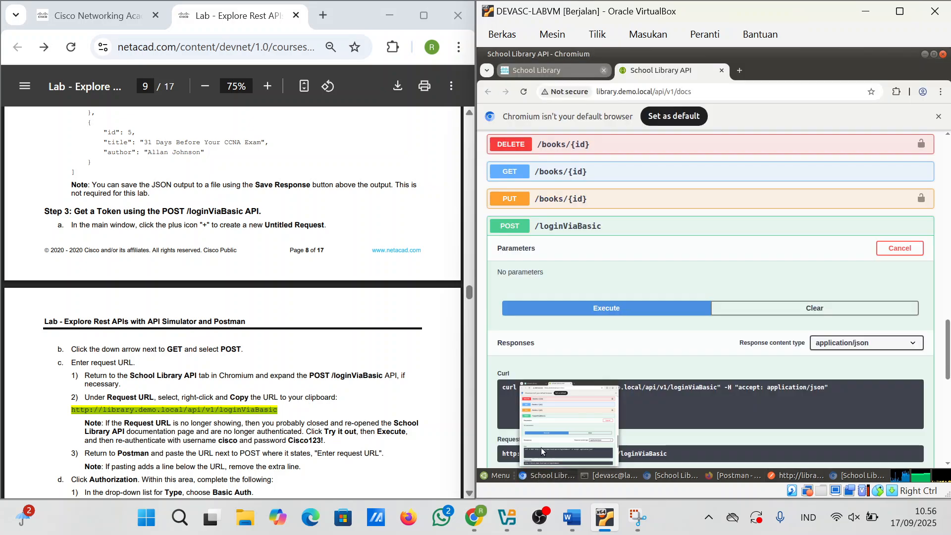
pyautogui.click(721, 71)
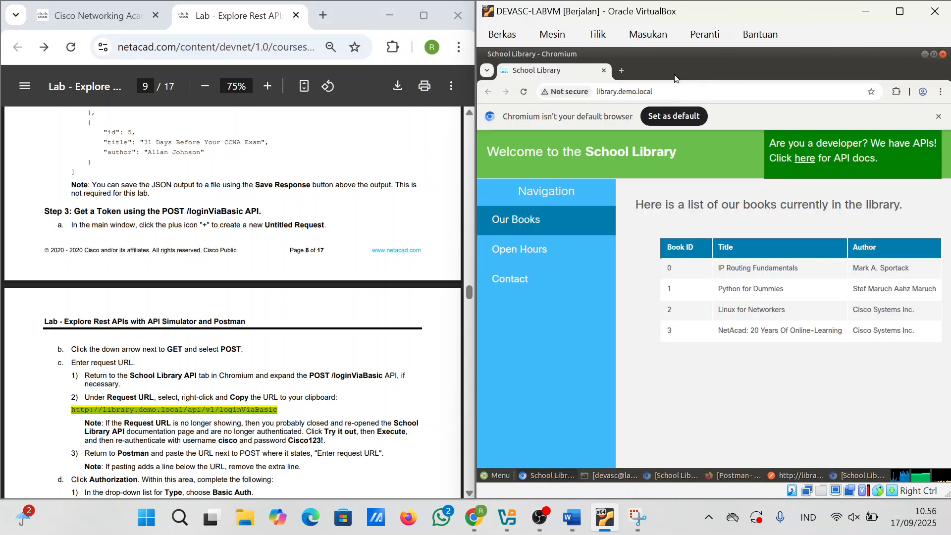
pyautogui.click(605, 70)
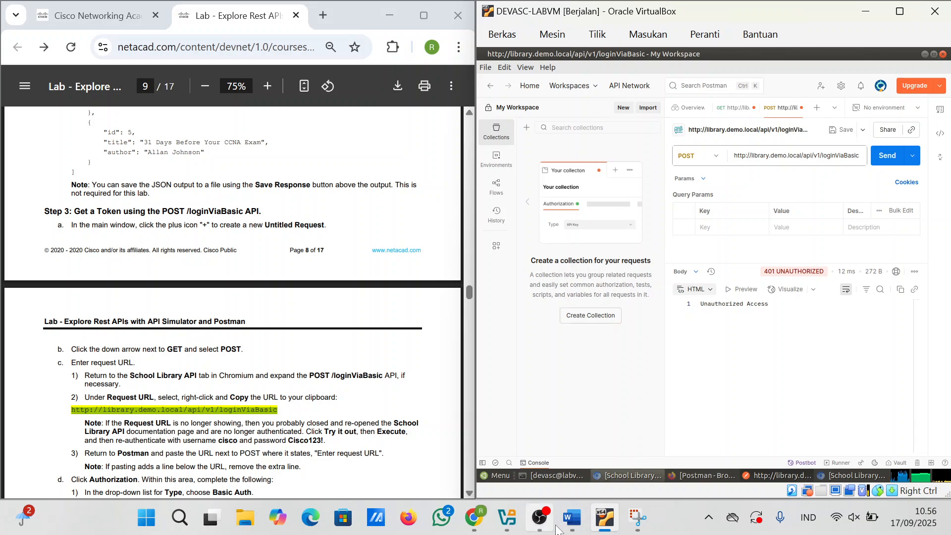
# Step: Close the last two School Library API browser windows
pyautogui.click(627, 475)
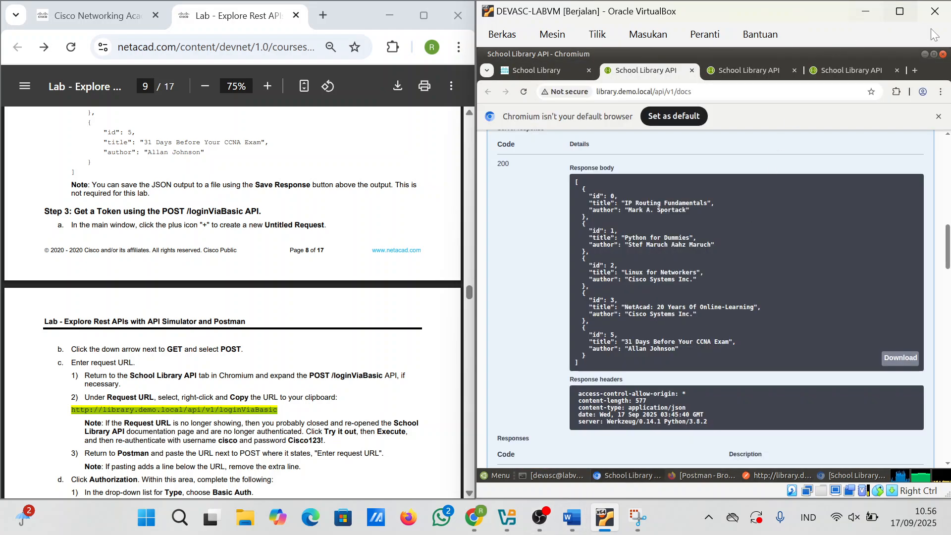
pyautogui.click(943, 56)
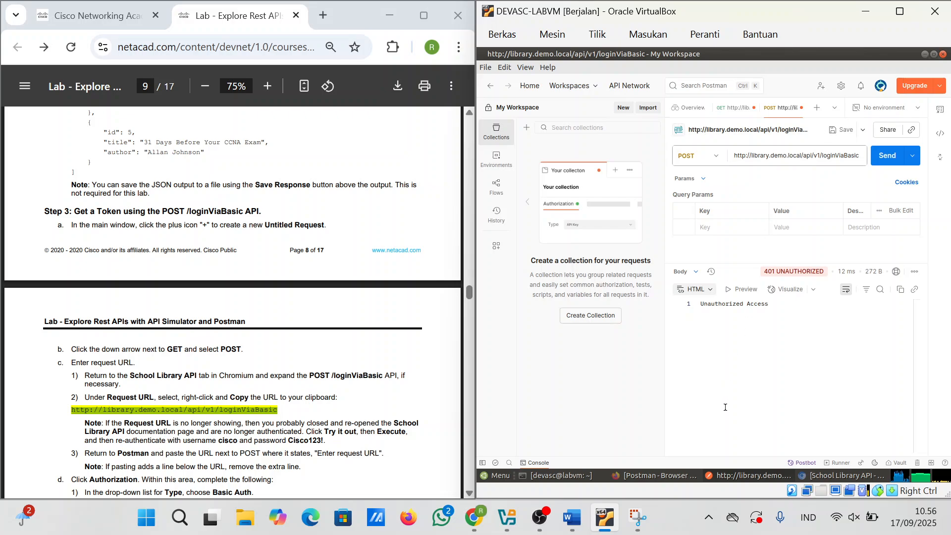
pyautogui.click(840, 476)
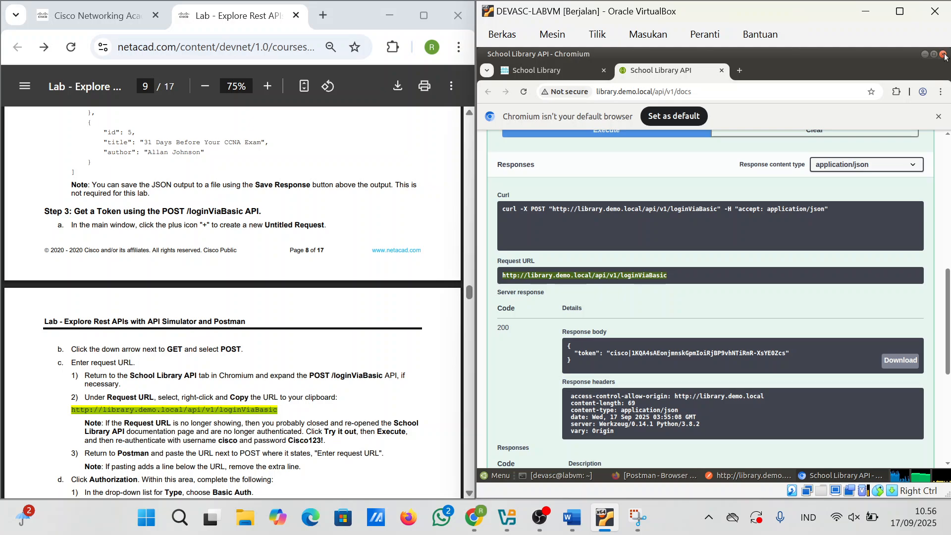
pyautogui.click(944, 54)
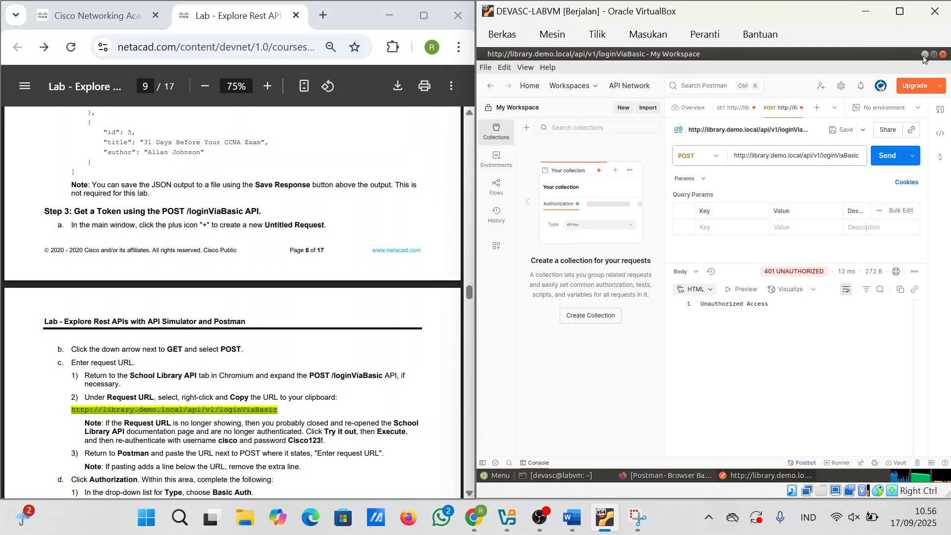
# Step: Minimize Postman and relaunch Chromium from its desktop icon
pyautogui.click(924, 54)
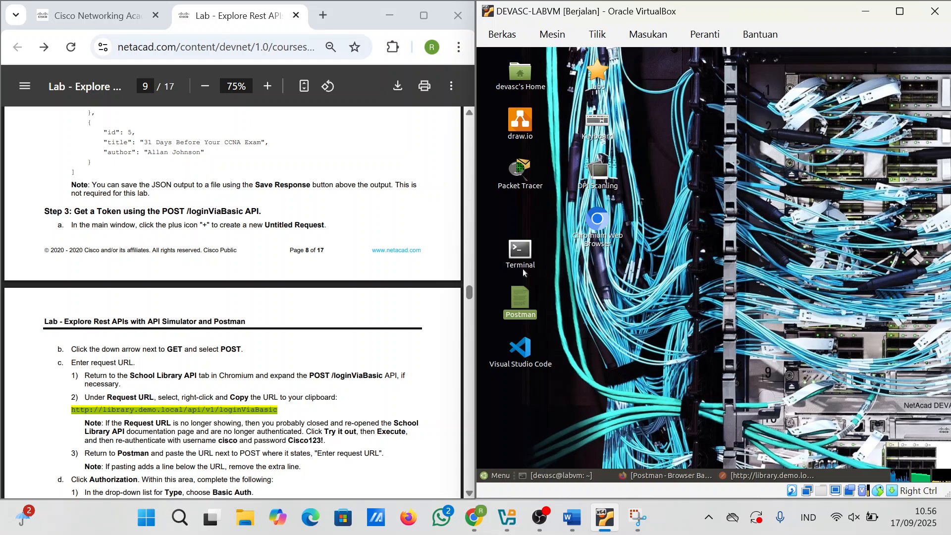
pyautogui.click(598, 219)
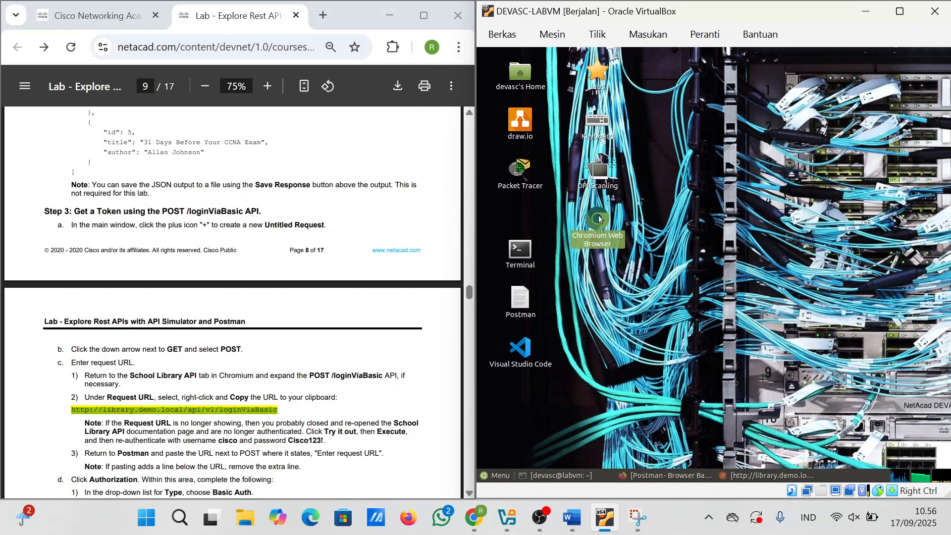
pyautogui.doubleClick(599, 219)
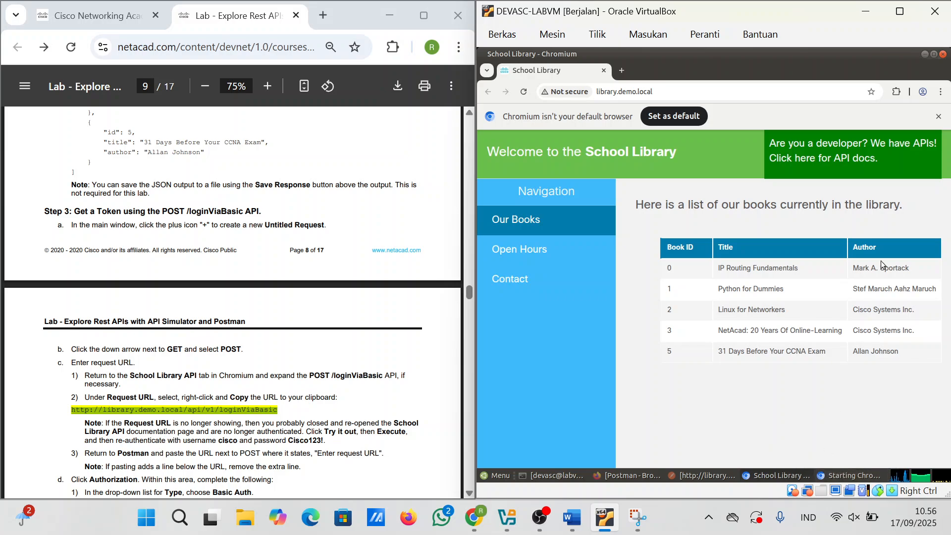
# Step: Open the API docs from the library home page and execute POST /loginViaBasic
pyautogui.click(805, 163)
pyautogui.scroll(-4, 639, 307)
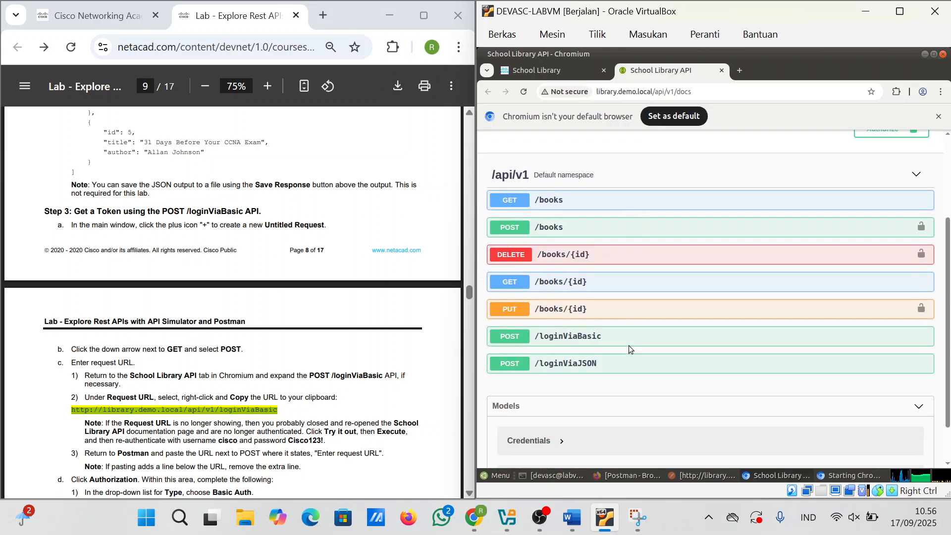
pyautogui.click(582, 289)
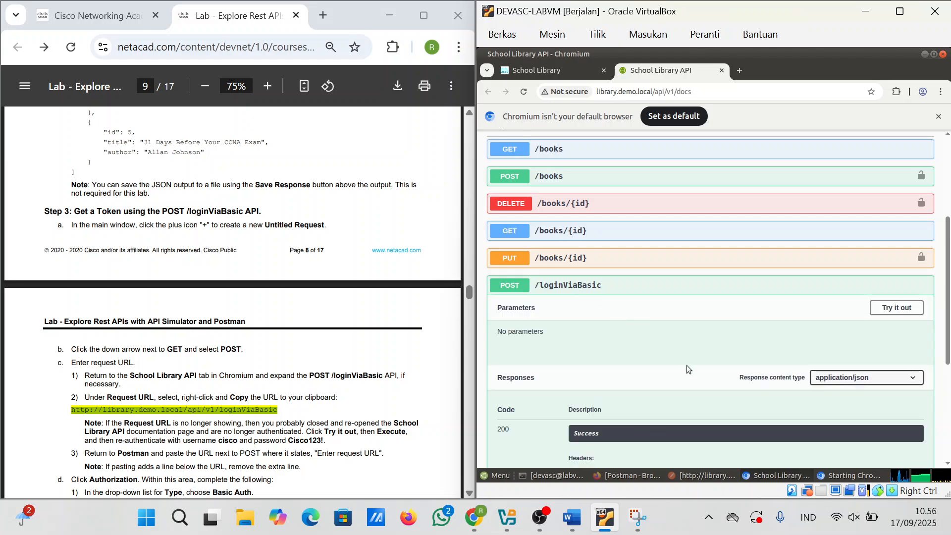
pyautogui.scroll(-4, 822, 260)
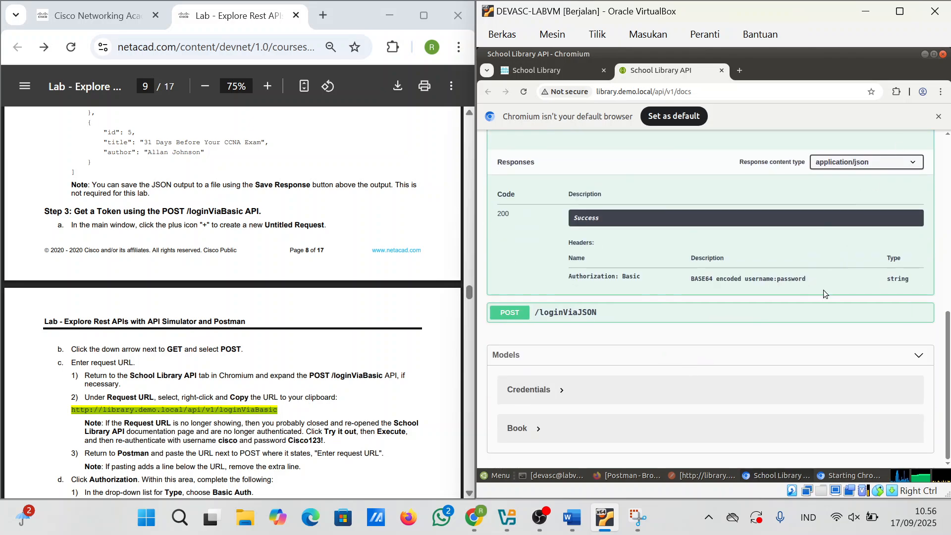
pyautogui.scroll(1, 823, 290)
pyautogui.click(897, 153)
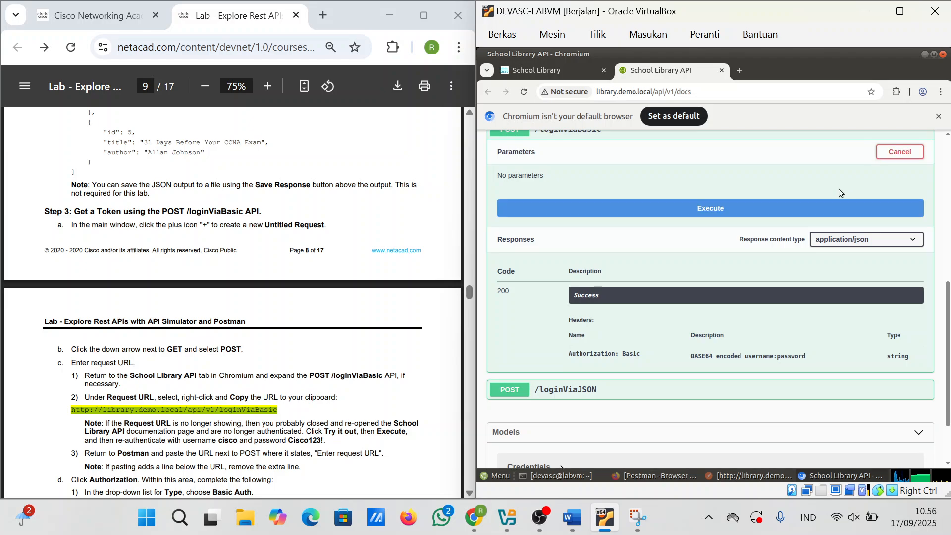
pyautogui.click(732, 211)
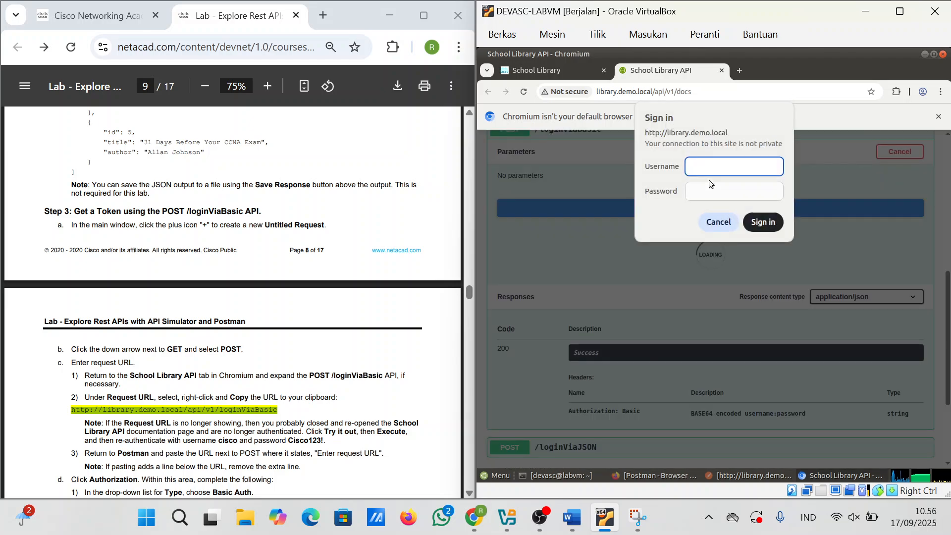
# Step: Sign in with the lab username and password to receive a token
pyautogui.write('cisco')
pyautogui.click(713, 190)
pyautogui.write('Ci')
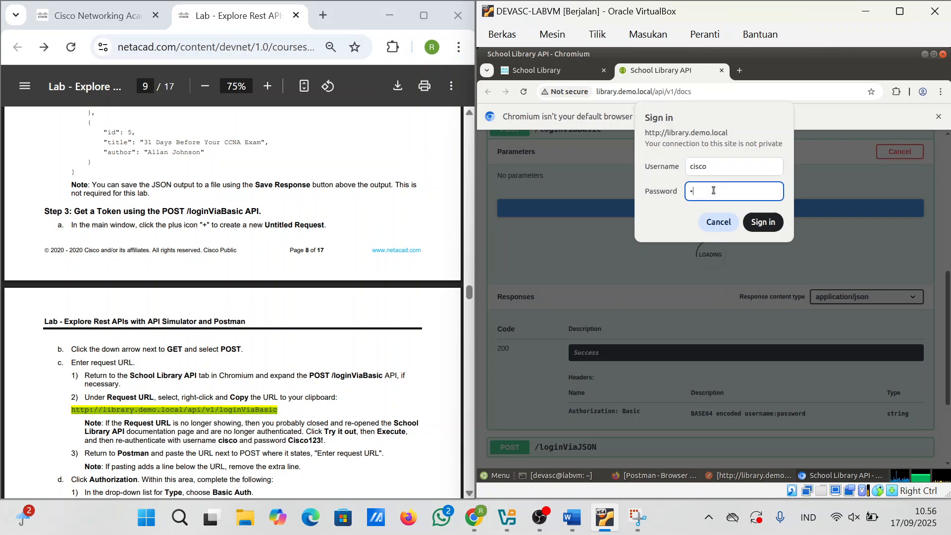
pyautogui.write('sco123!')
pyautogui.click(754, 223)
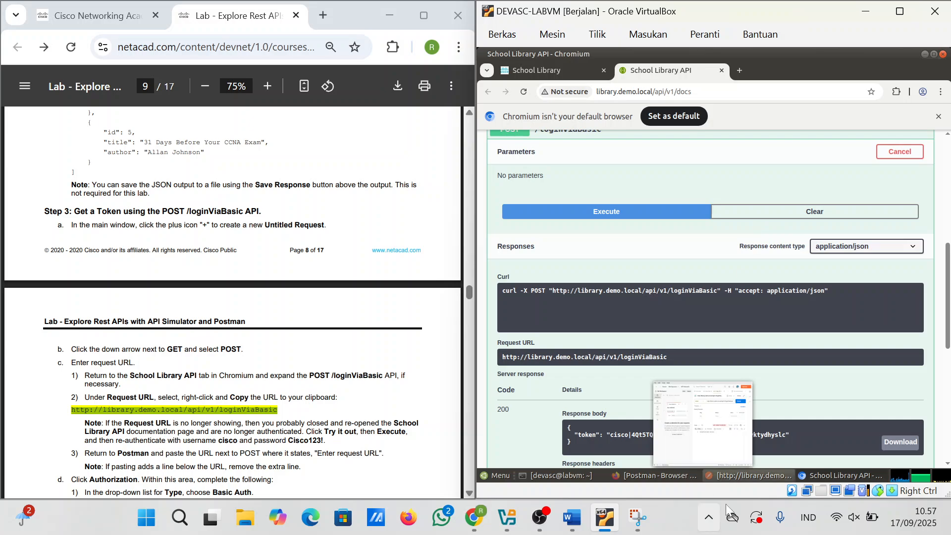
# Step: Resend the loginViaBasic POST in Postman (still 401), then hide Postman to return to the docs
pyautogui.moveTo(806, 475)
pyautogui.click(759, 477)
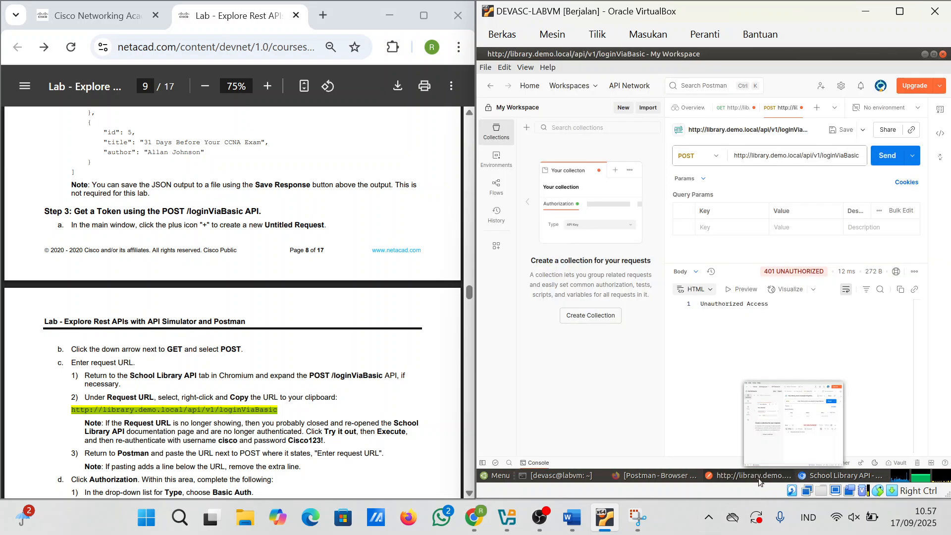
pyautogui.click(887, 155)
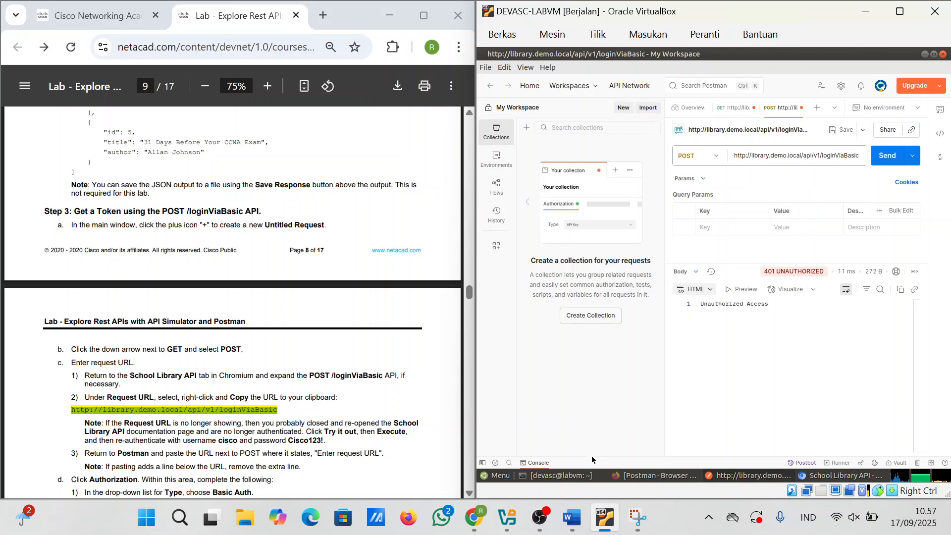
pyautogui.click(765, 483)
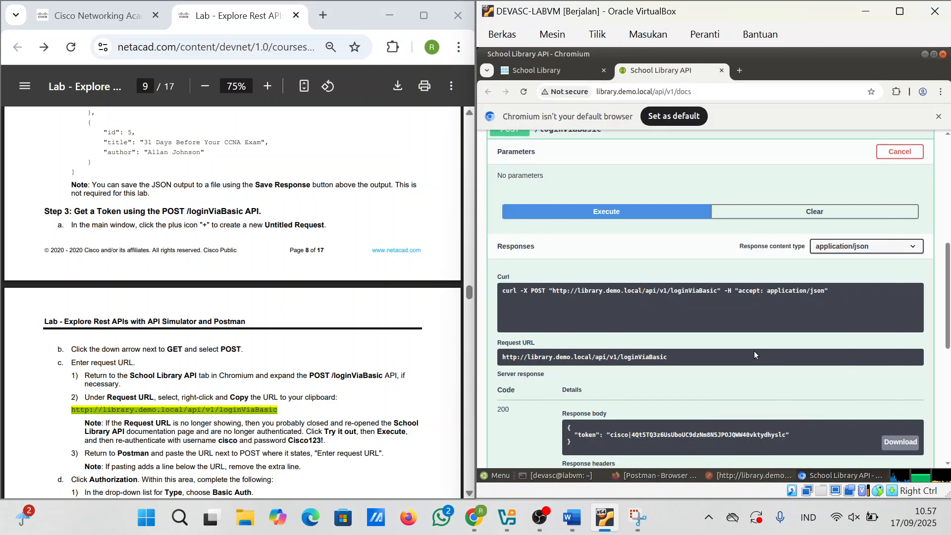
# Step: Paste the response token as the X-API-KEY value in Authorize, then close the dialog
pyautogui.scroll(2, 748, 345)
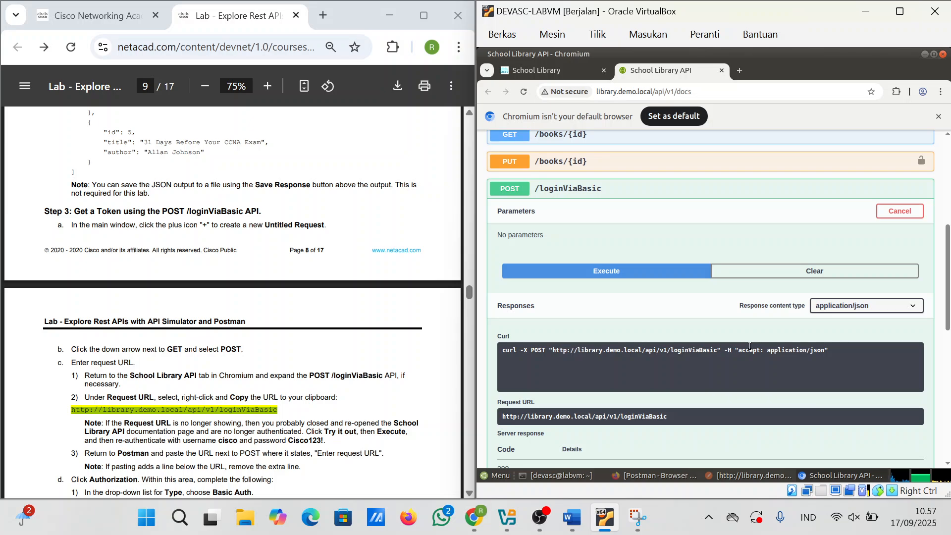
pyautogui.scroll(-2, 683, 372)
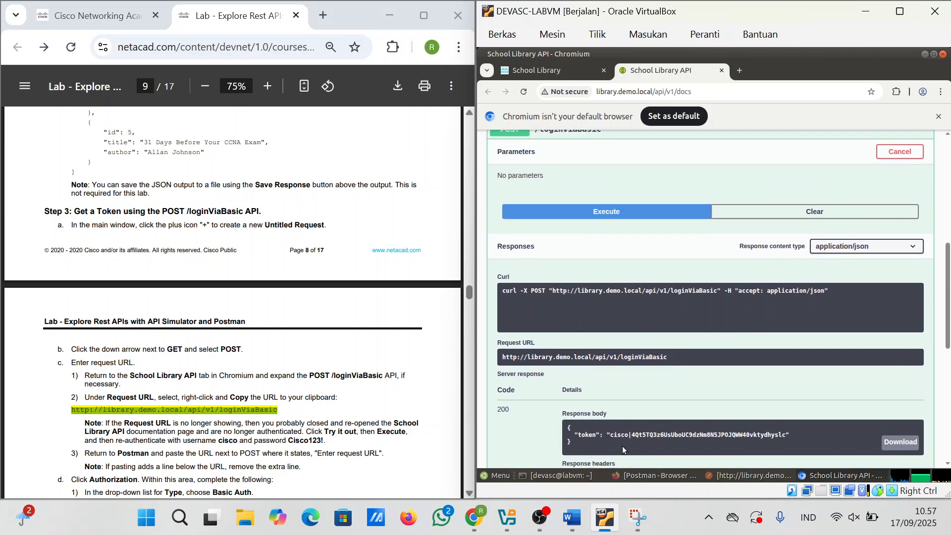
pyautogui.moveTo(611, 437); pyautogui.dragTo(777, 435)
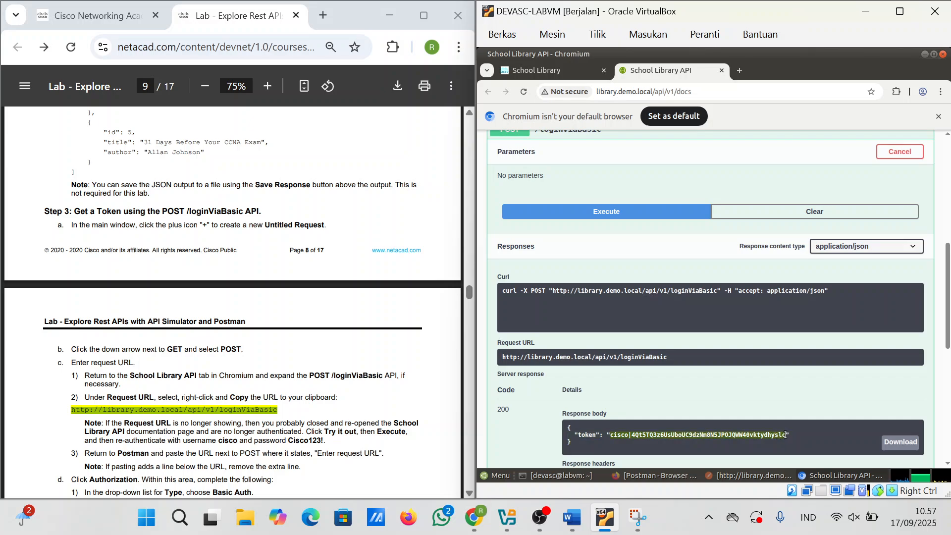
pyautogui.scroll(15, 785, 435)
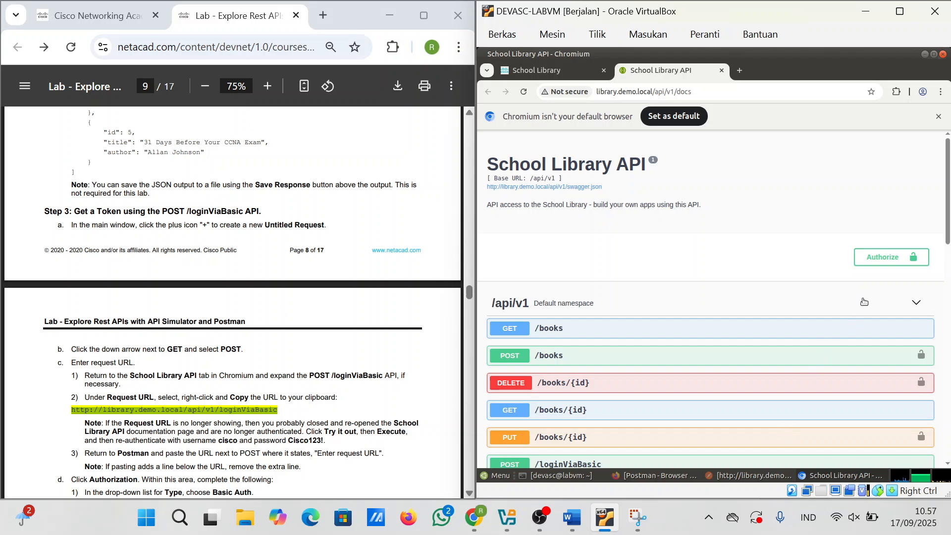
pyautogui.click(869, 256)
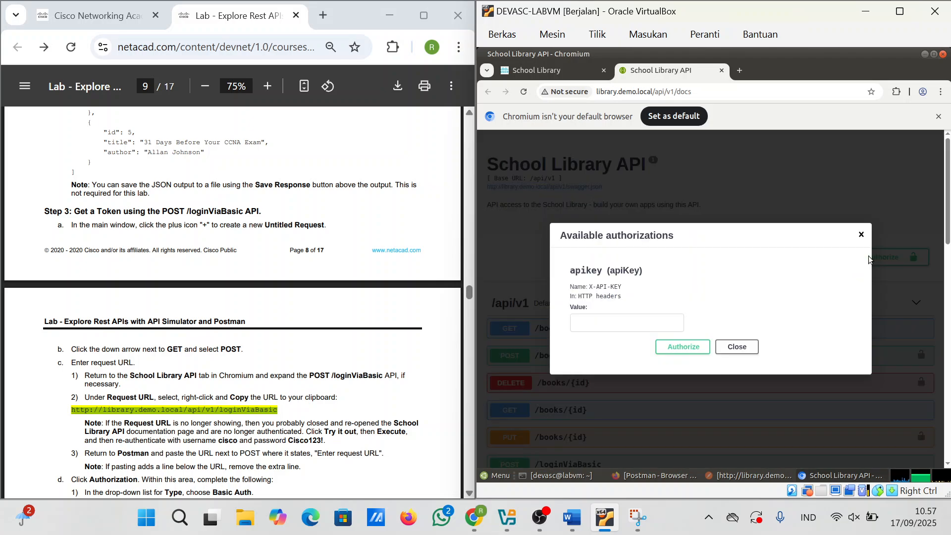
pyautogui.click(637, 320)
pyautogui.hotkey('ctrl', 'v')
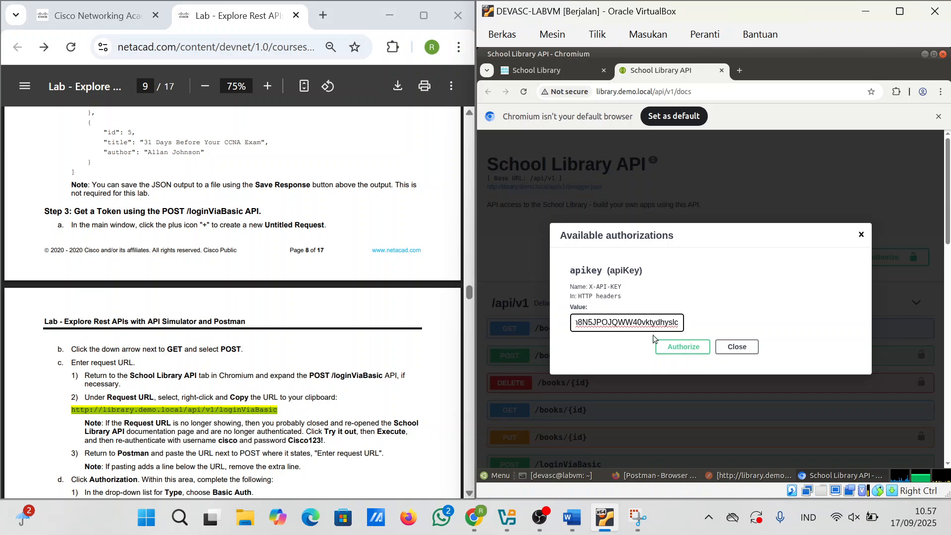
pyautogui.click(663, 346)
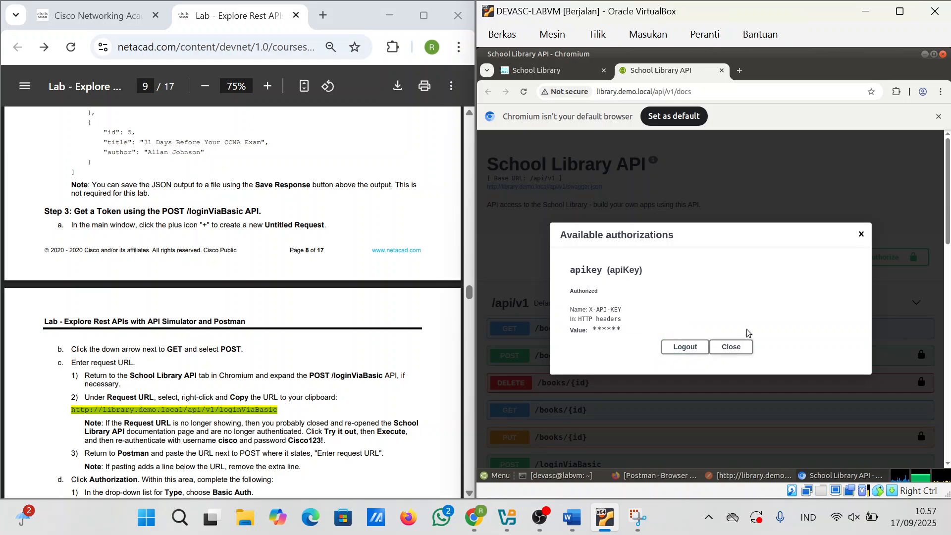
pyautogui.click(742, 344)
pyautogui.scroll(-15, 742, 345)
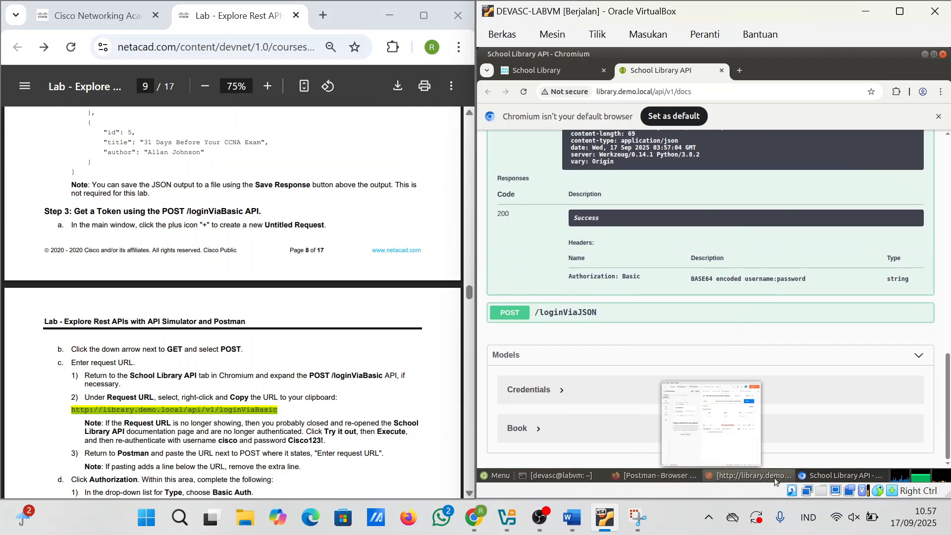
# Step: Resend the Postman loginViaBasic request, close its tab without saving, and return to the API docs
pyautogui.click(824, 476)
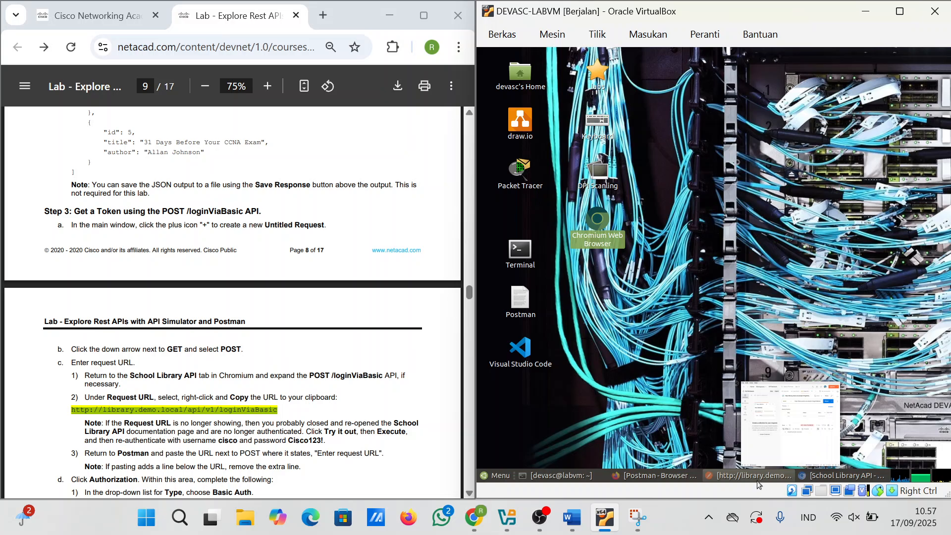
pyautogui.click(756, 478)
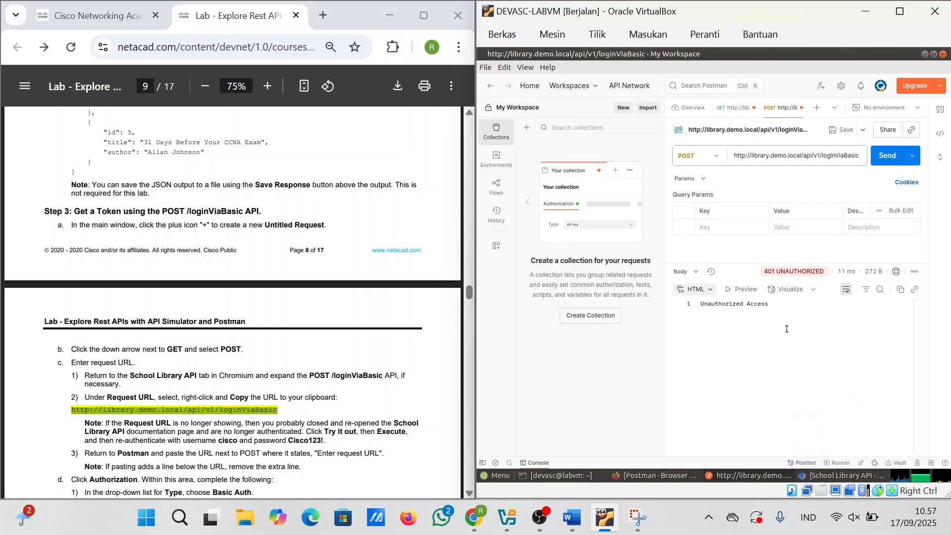
pyautogui.click(886, 155)
pyautogui.click(801, 108)
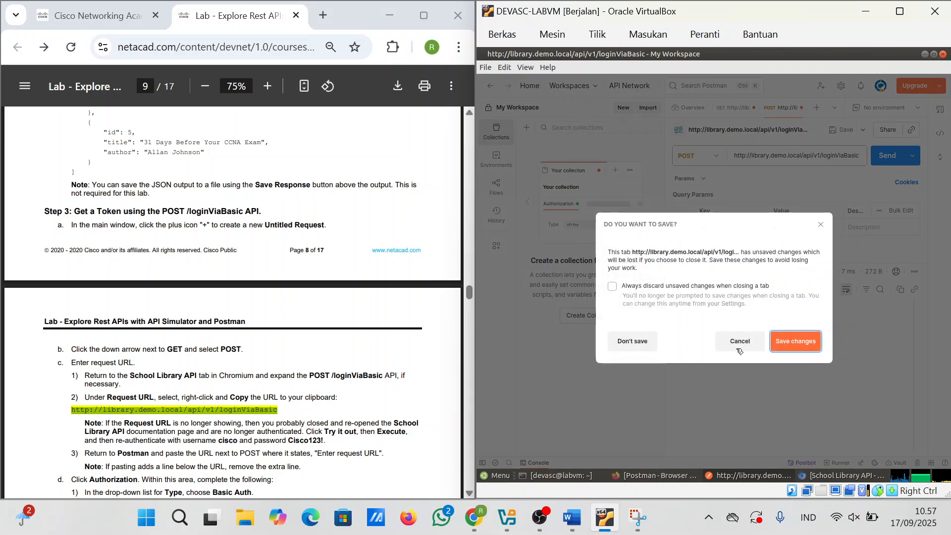
pyautogui.click(634, 343)
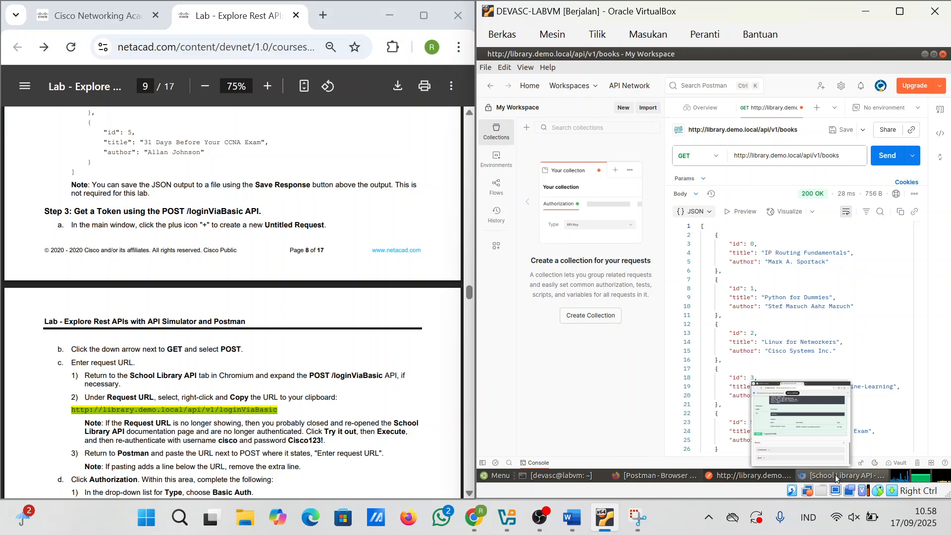
pyautogui.click(836, 476)
pyautogui.scroll(5, 701, 283)
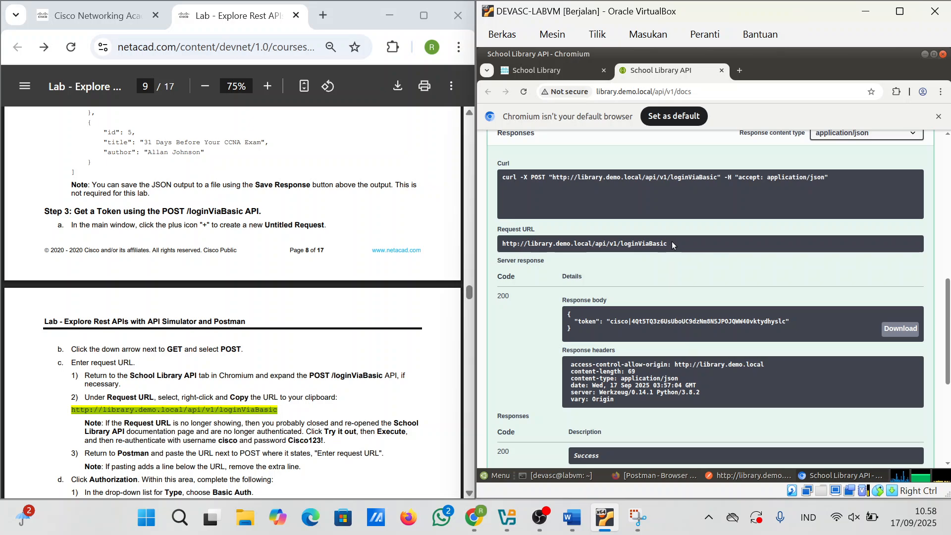
# Step: Copy the loginViaBasic request URL from the API docs and return to Postman
pyautogui.moveTo(668, 244); pyautogui.dragTo(502, 248)
pyautogui.hotkey('ctrl', 'c')
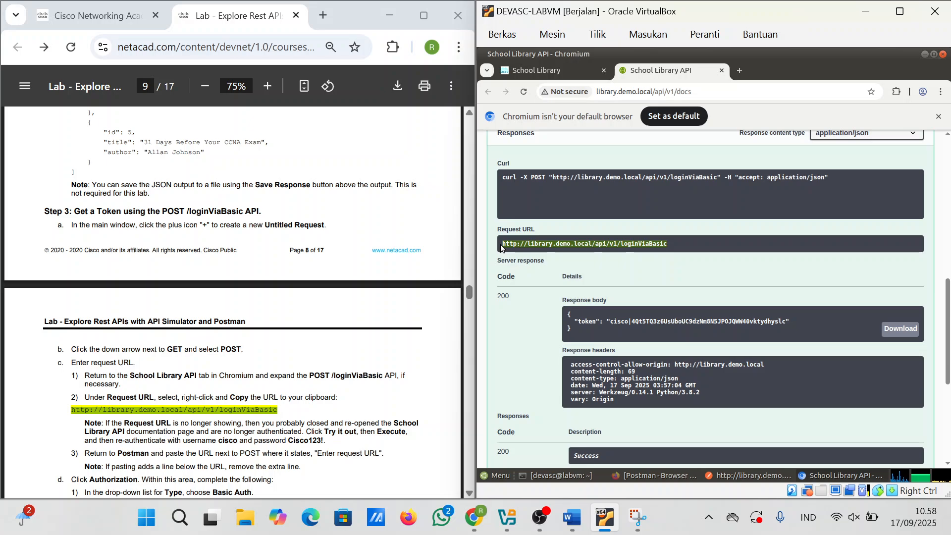
pyautogui.moveTo(605, 517)
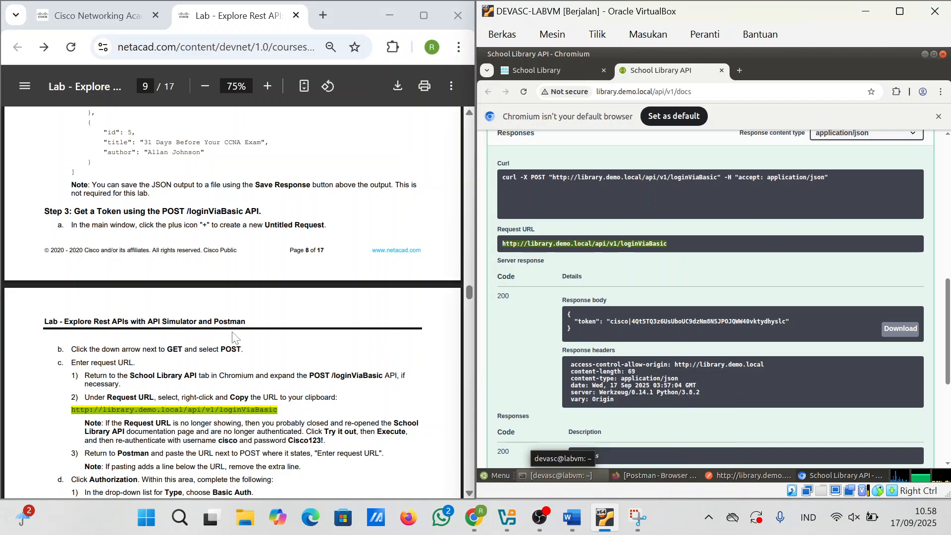
pyautogui.scroll(-1, 232, 333)
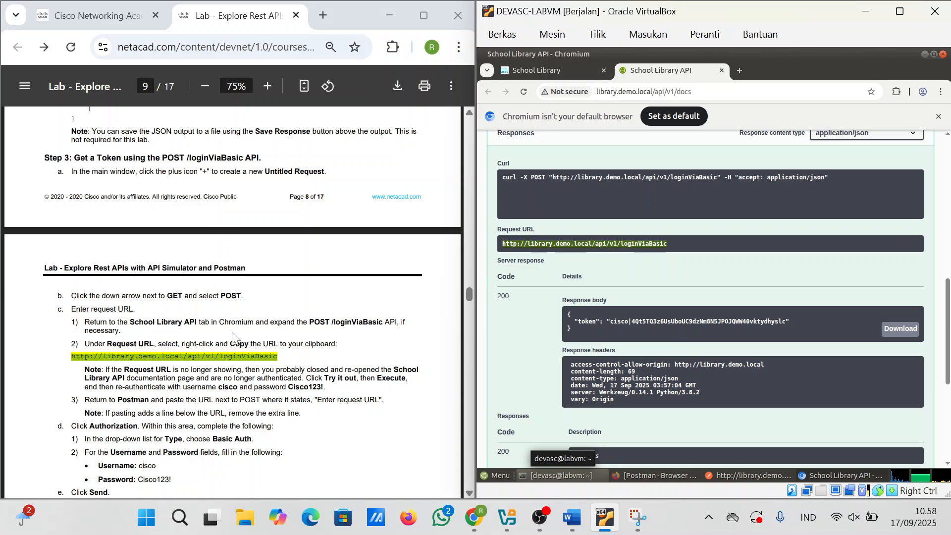
pyautogui.scroll(-1, 236, 338)
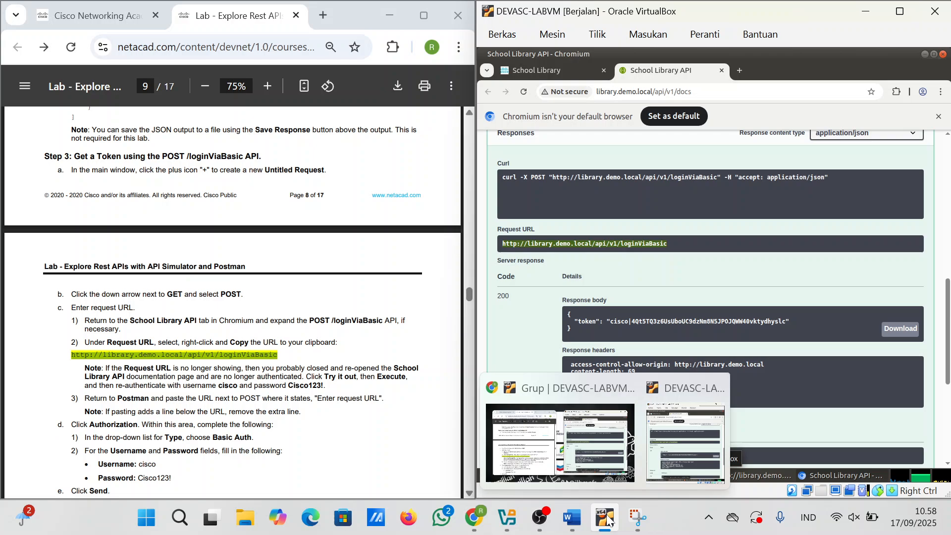
pyautogui.click(590, 474)
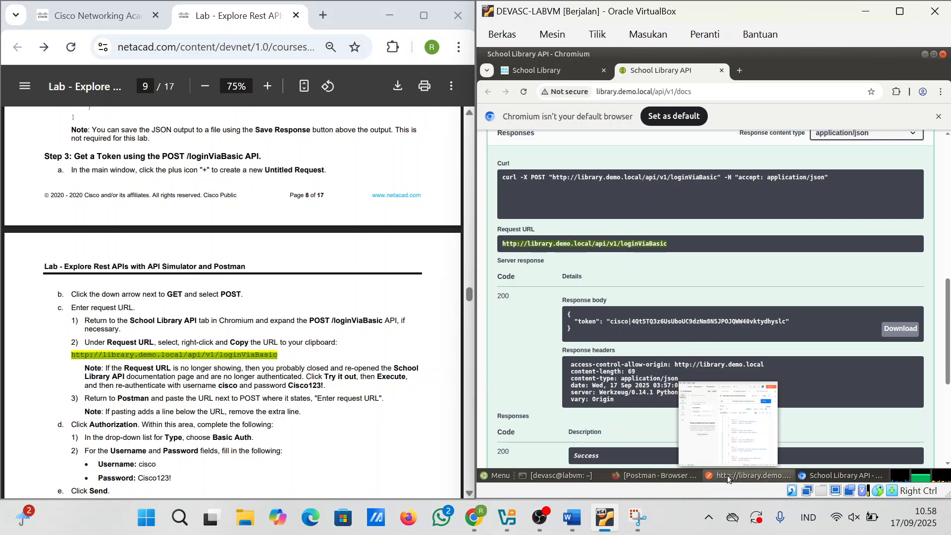
pyautogui.click(726, 476)
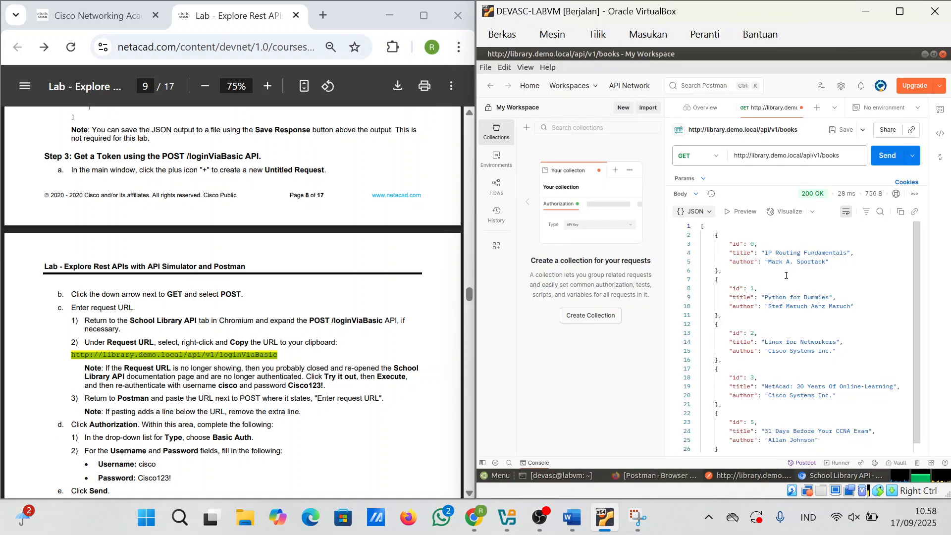
# Step: Create a new request to the pasted loginViaBasic URL and send it as POST
pyautogui.click(817, 108)
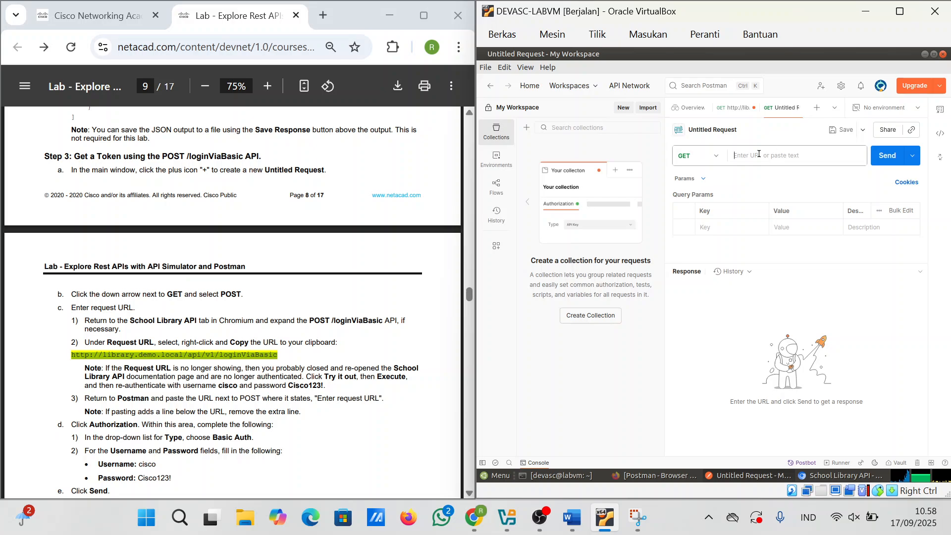
pyautogui.click(758, 154)
pyautogui.hotkey('ctrl', 'v')
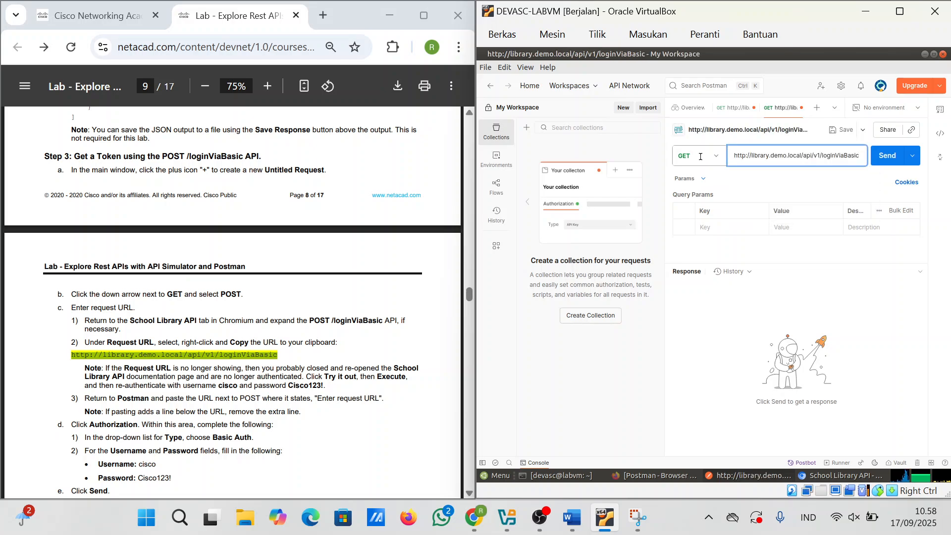
pyautogui.click(701, 157)
pyautogui.click(691, 198)
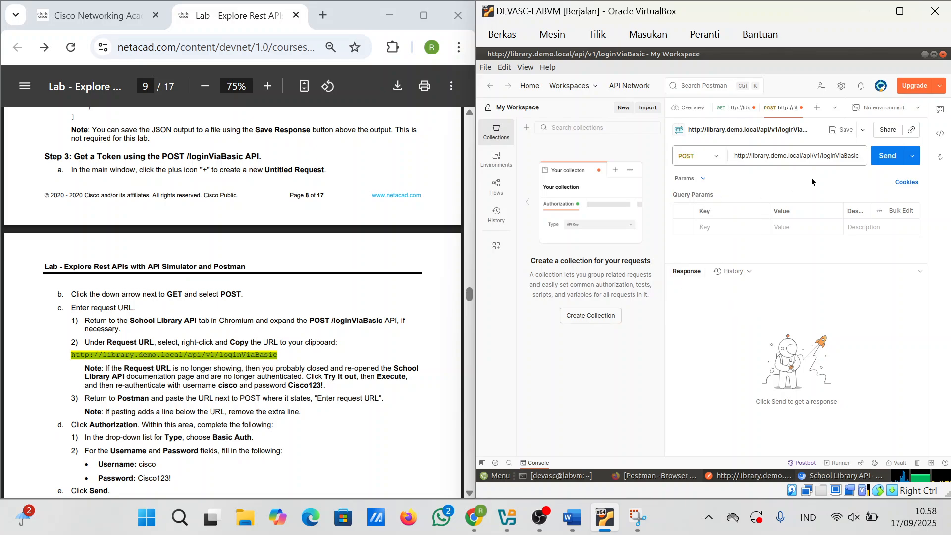
pyautogui.click(891, 159)
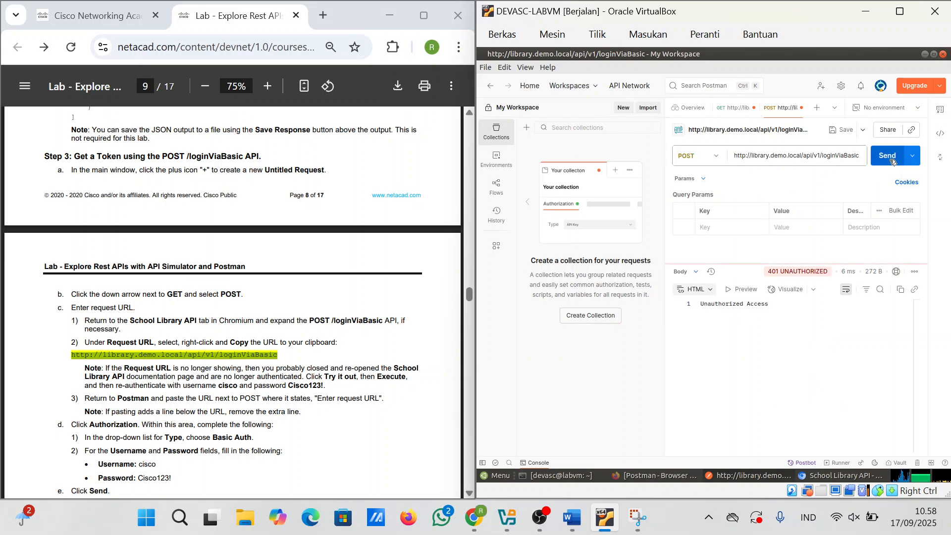
# Step: Try the request as GET, then resend it as POST, getting 401 Unauthorized
pyautogui.click(702, 156)
pyautogui.click(702, 182)
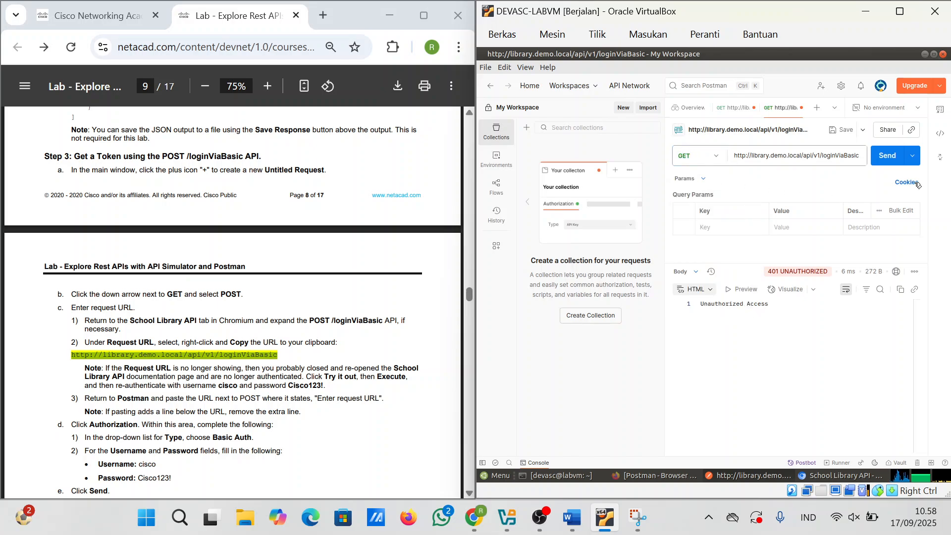
pyautogui.click(891, 157)
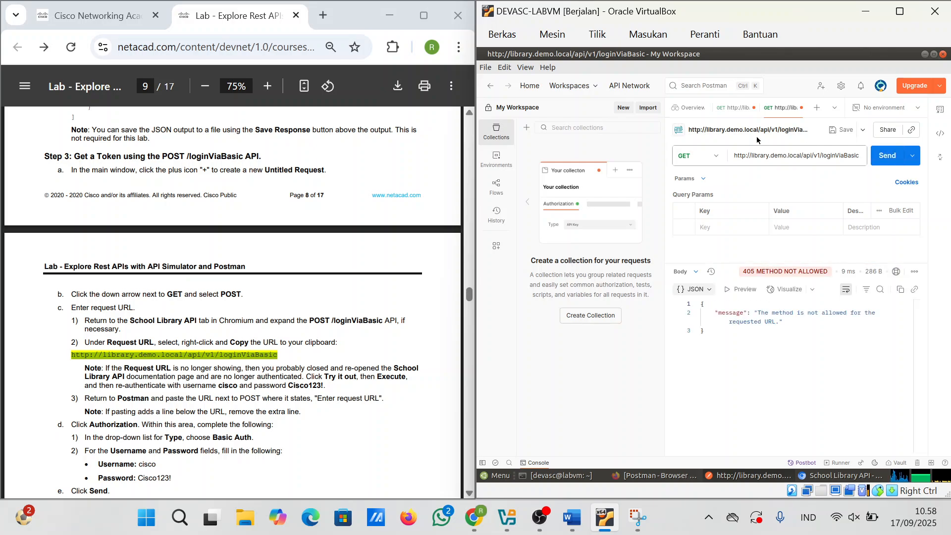
pyautogui.click(704, 155)
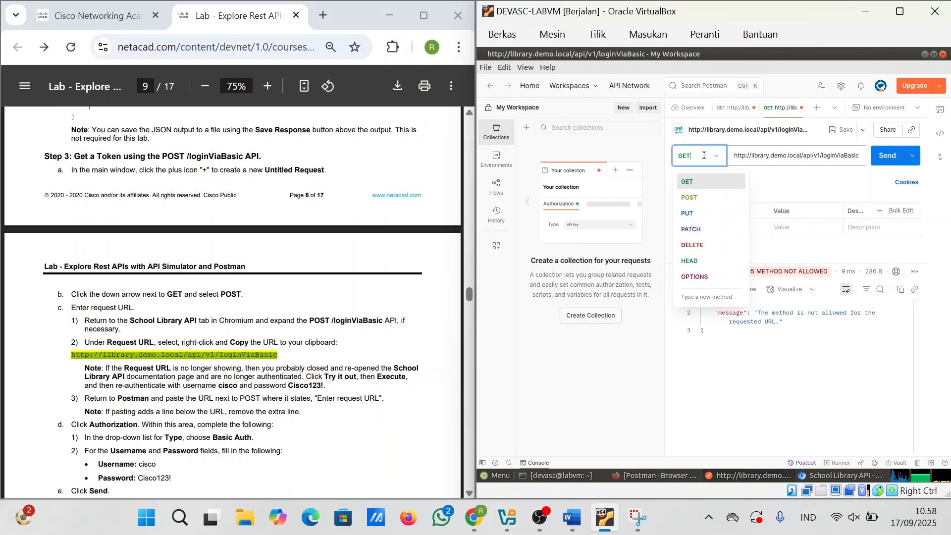
pyautogui.click(705, 203)
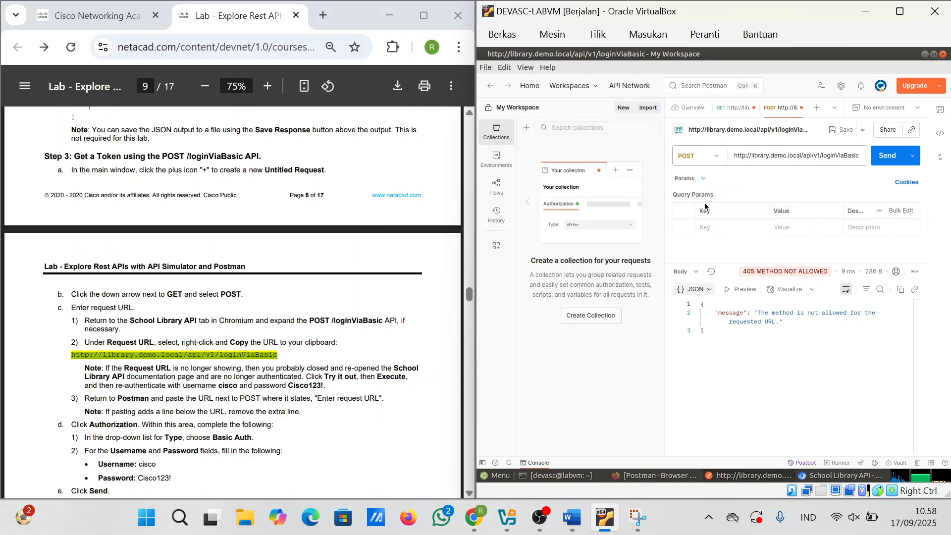
pyautogui.scroll(-1, 324, 359)
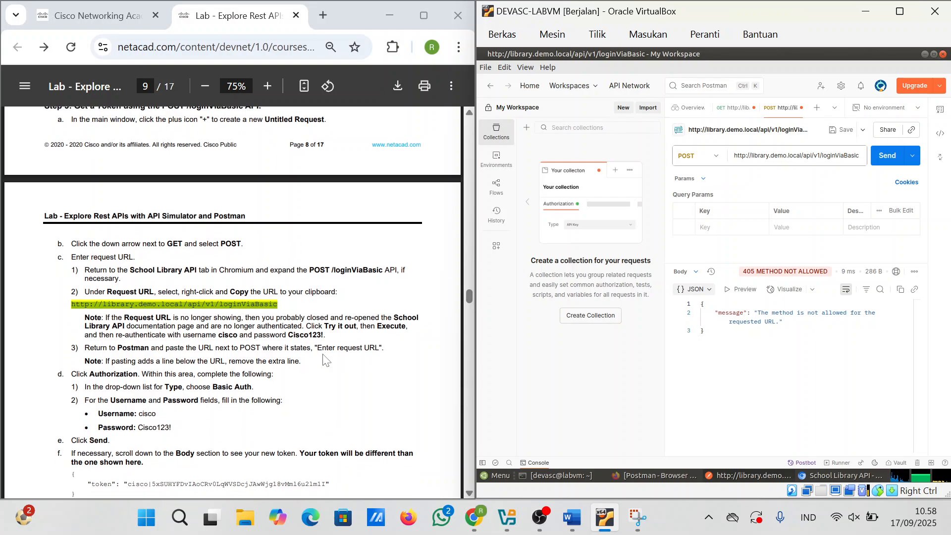
pyautogui.click(886, 155)
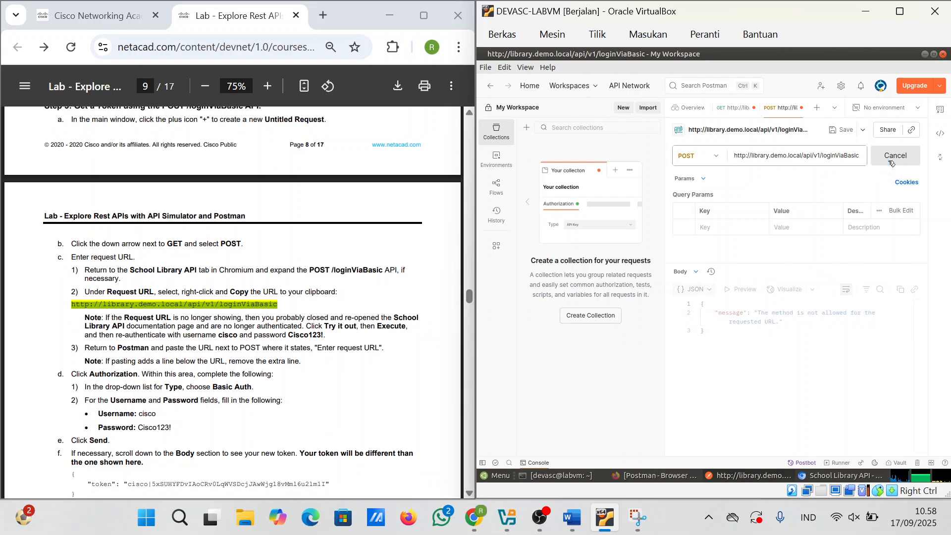
pyautogui.scroll(-1, 232, 302)
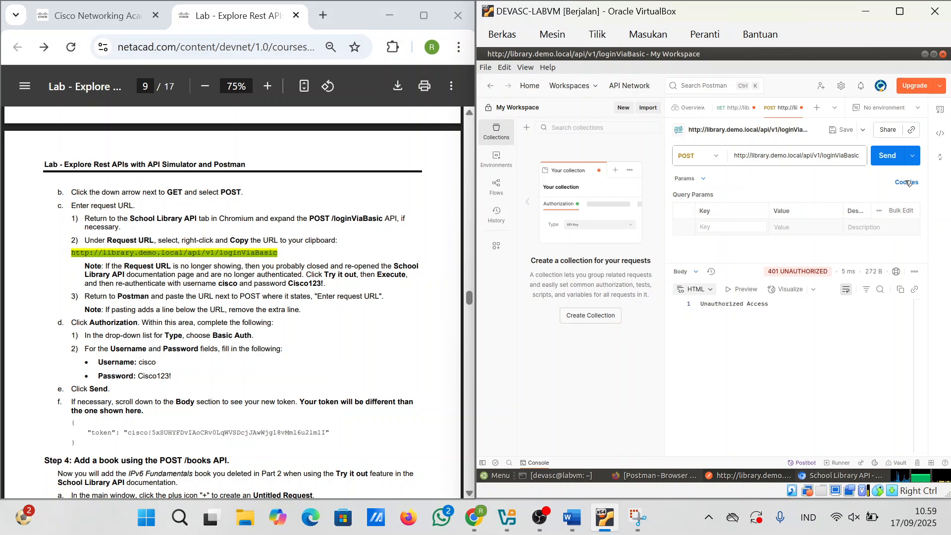
pyautogui.click(704, 179)
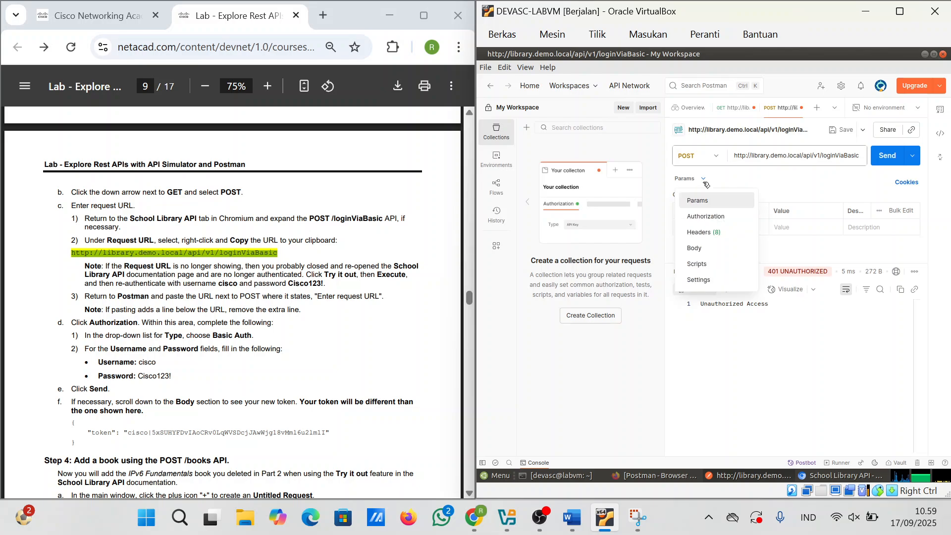
# Step: Set the request's authorization to Basic Auth with the lab username and password
pyautogui.click(711, 217)
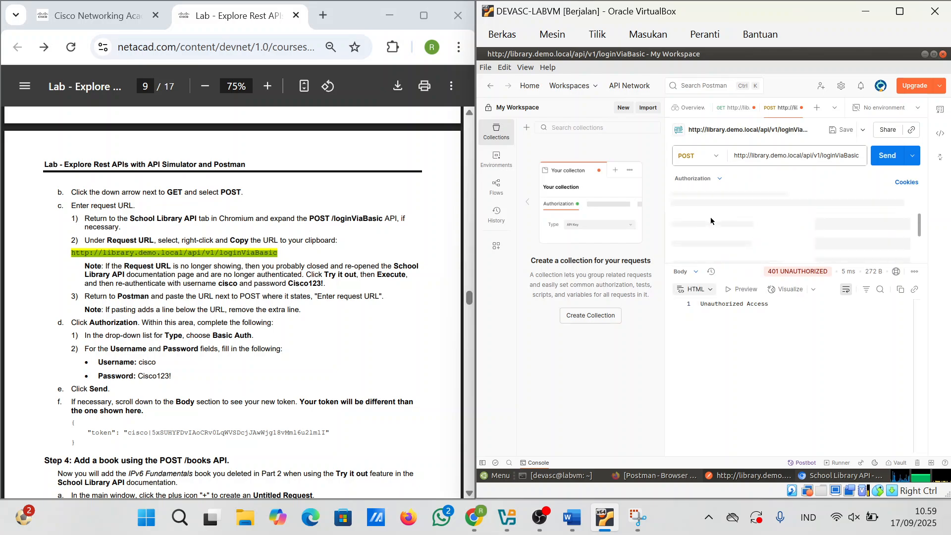
pyautogui.click(708, 214)
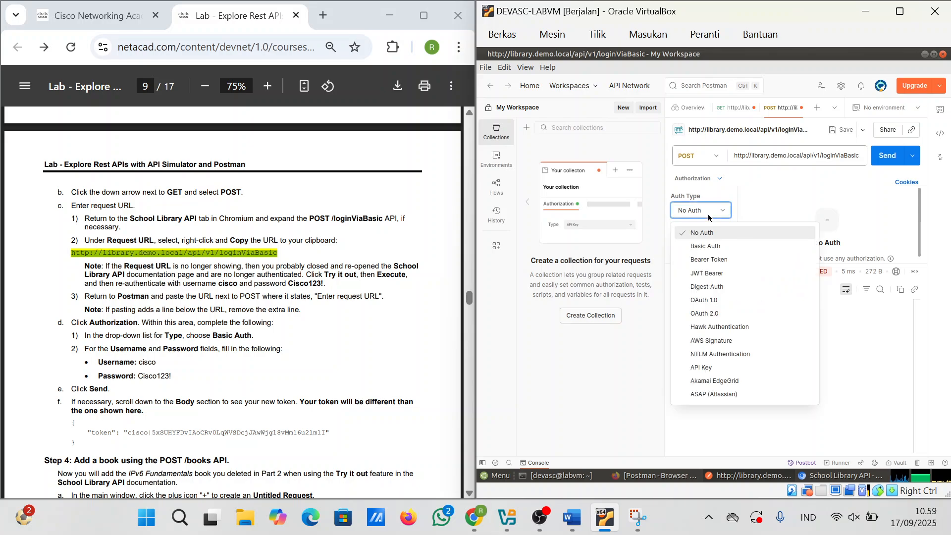
pyautogui.click(709, 250)
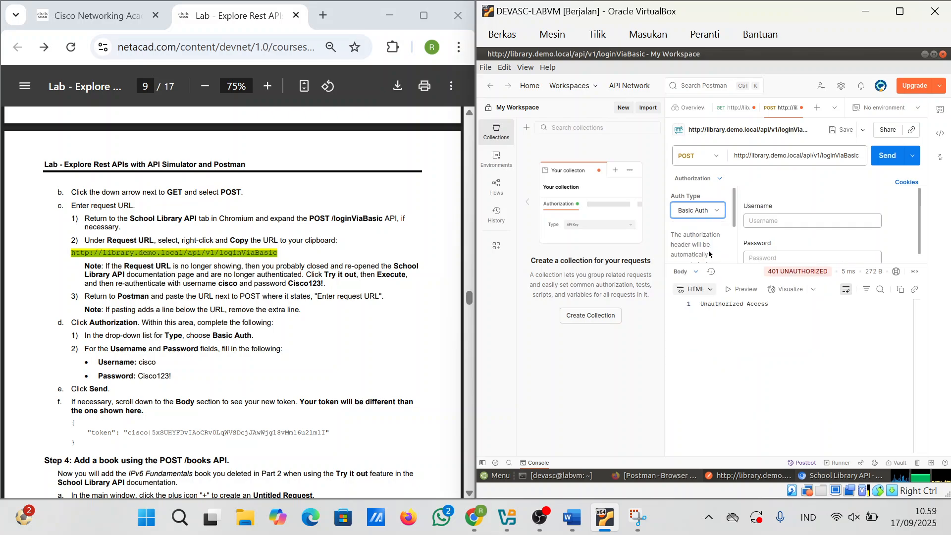
pyautogui.click(804, 220)
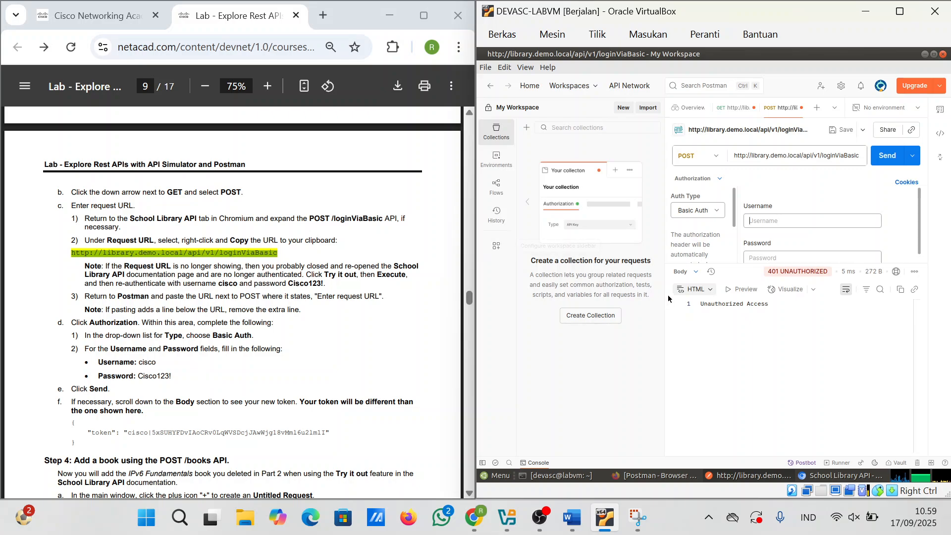
pyautogui.write('cisco')
pyautogui.click(777, 258)
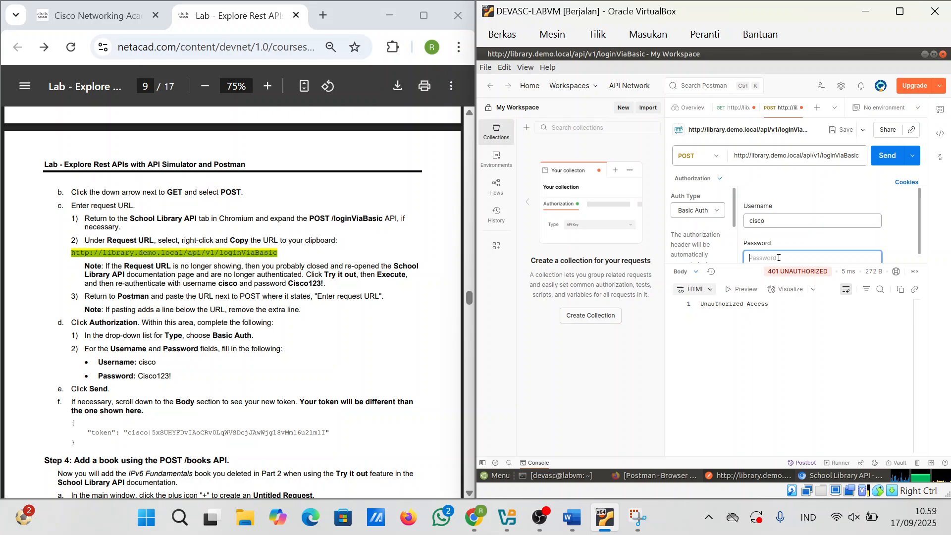
pyautogui.write('Cisc')
# Step: Send the login request, get 200 OK with a token, and dismiss the sensitive-value notice
pyautogui.scroll(-1, 812, 245)
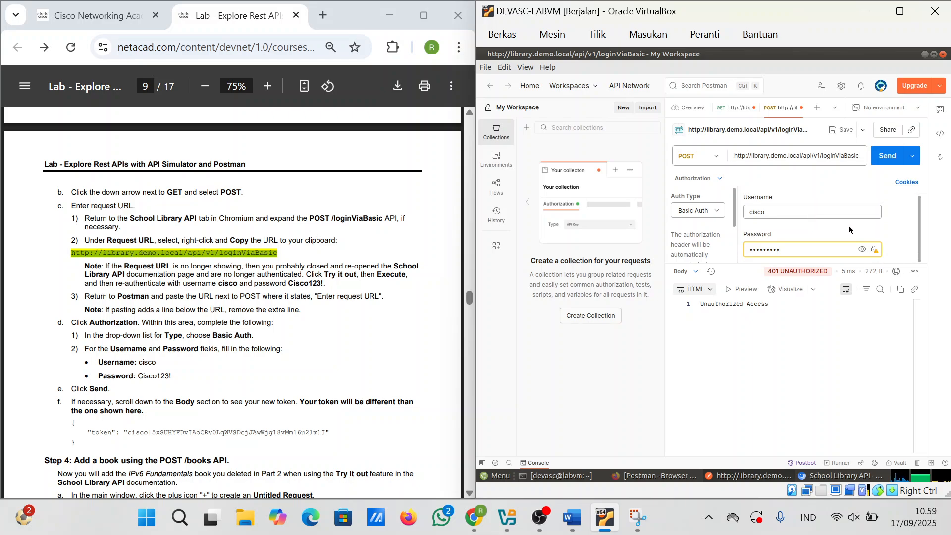
pyautogui.click(893, 158)
pyautogui.moveTo(878, 250)
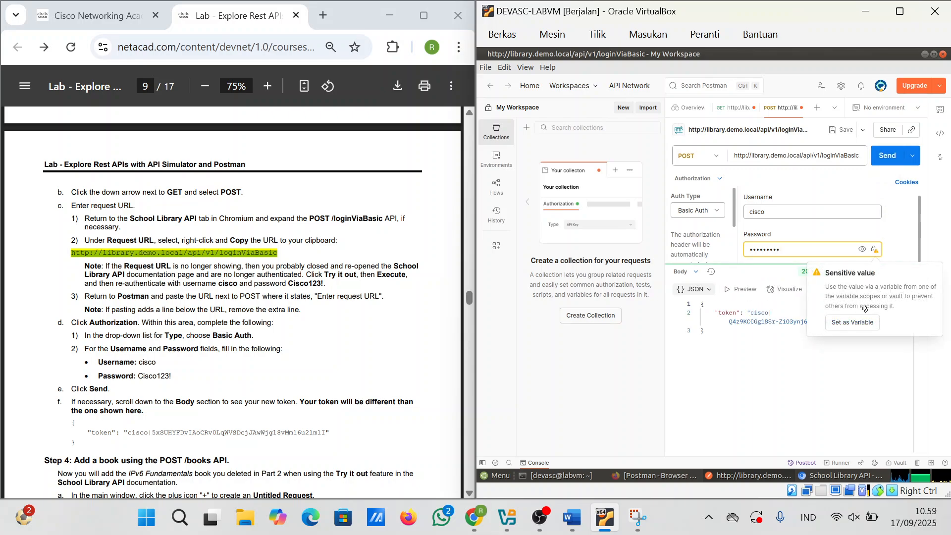
pyautogui.click(829, 373)
# Step: Snip the Postman window showing the 200 OK token response and copy the snip
pyautogui.click(630, 529)
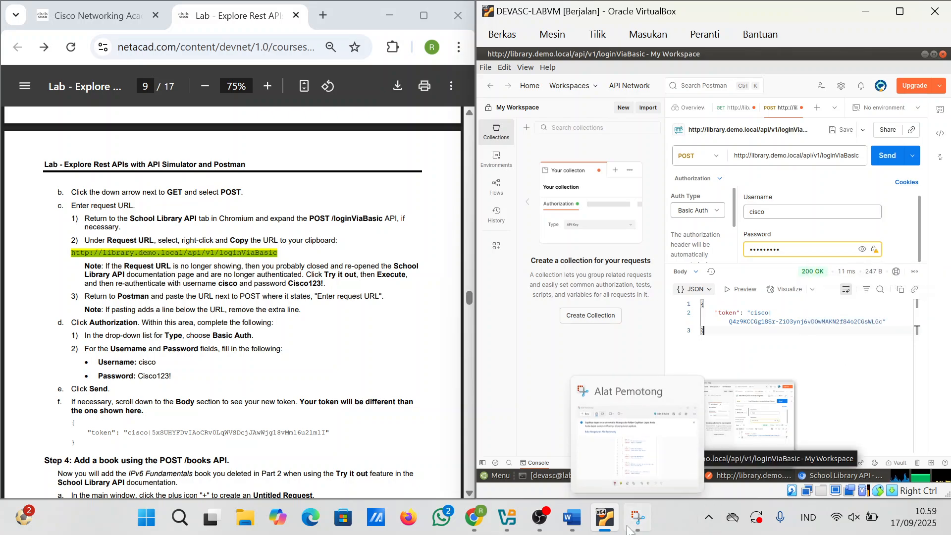
pyautogui.click(186, 42)
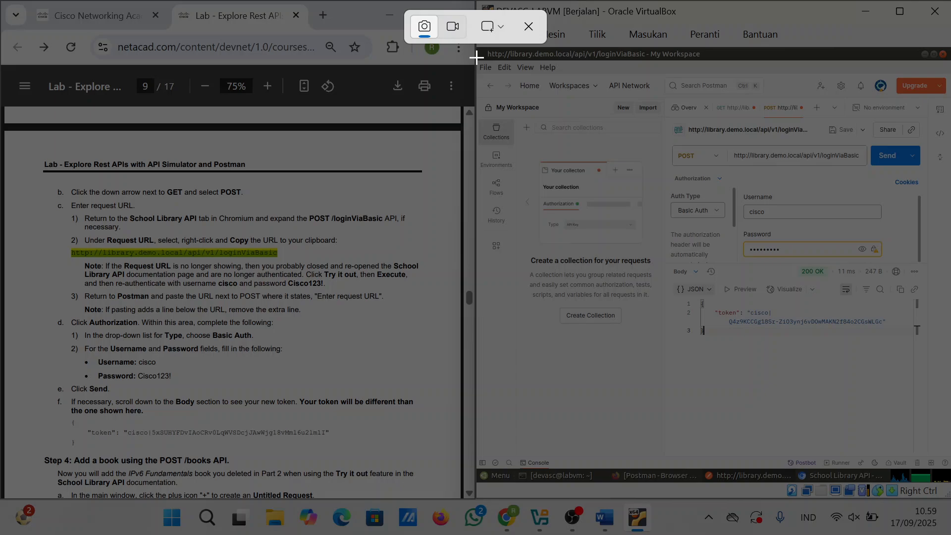
pyautogui.moveTo(480, 73); pyautogui.dragTo(950, 381)
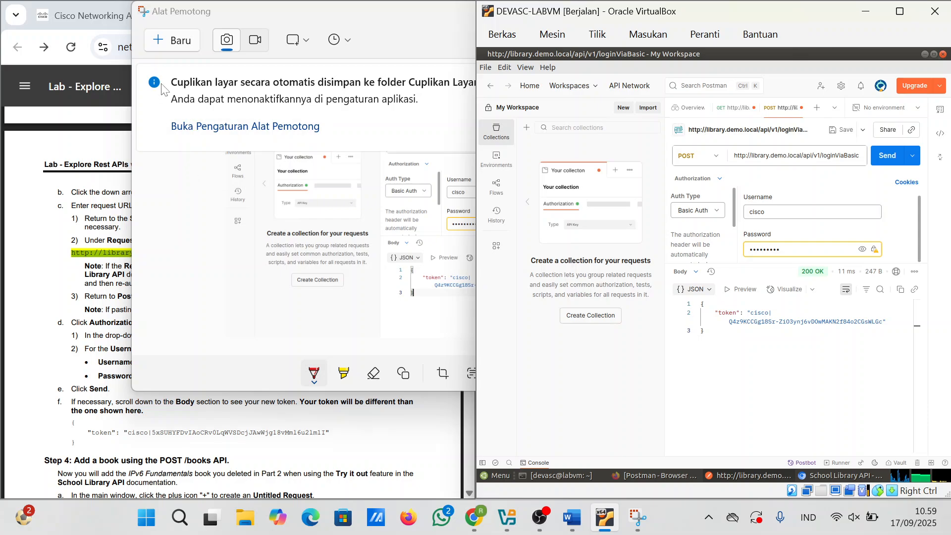
pyautogui.click(412, 43)
pyautogui.click(625, 40)
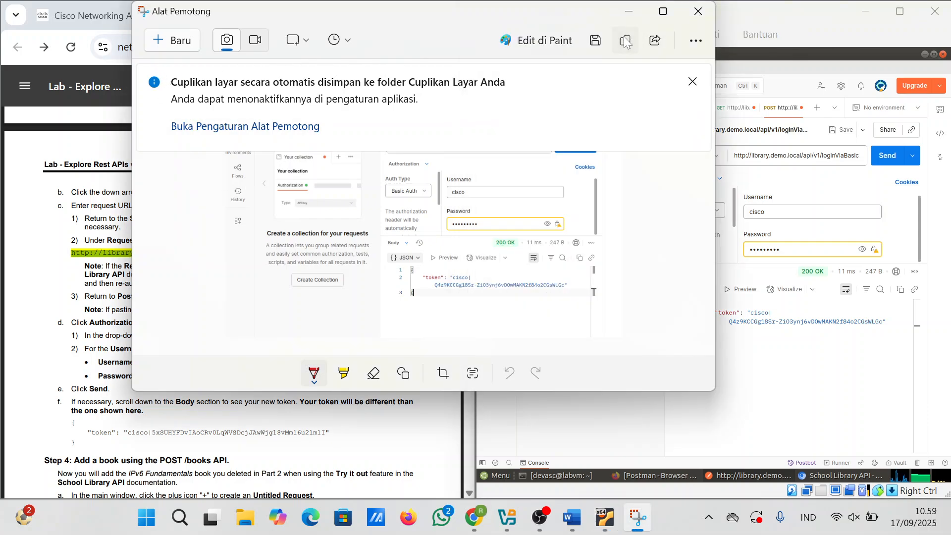
# Step: Paste the Postman token screenshot into the Word document, then go back to Postman
pyautogui.click(572, 517)
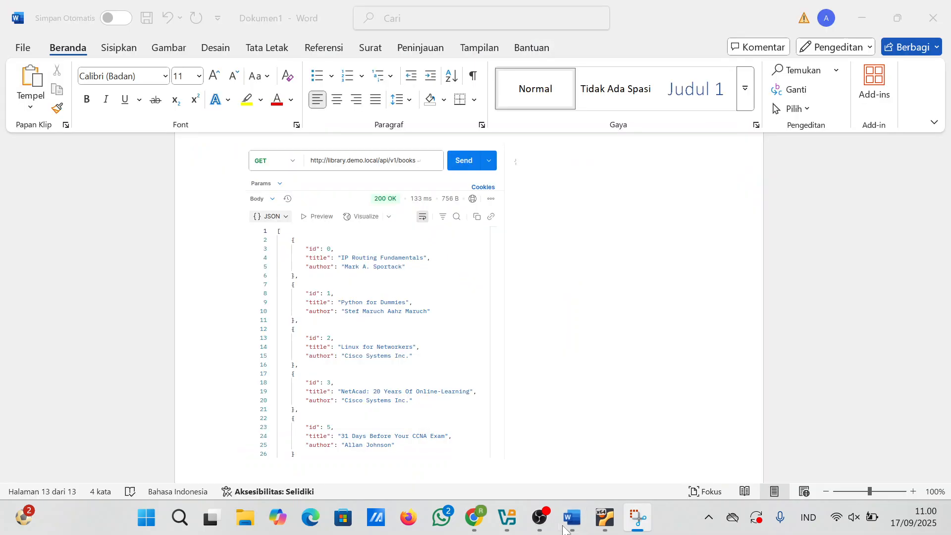
pyautogui.hotkey('ctrl', 'v')
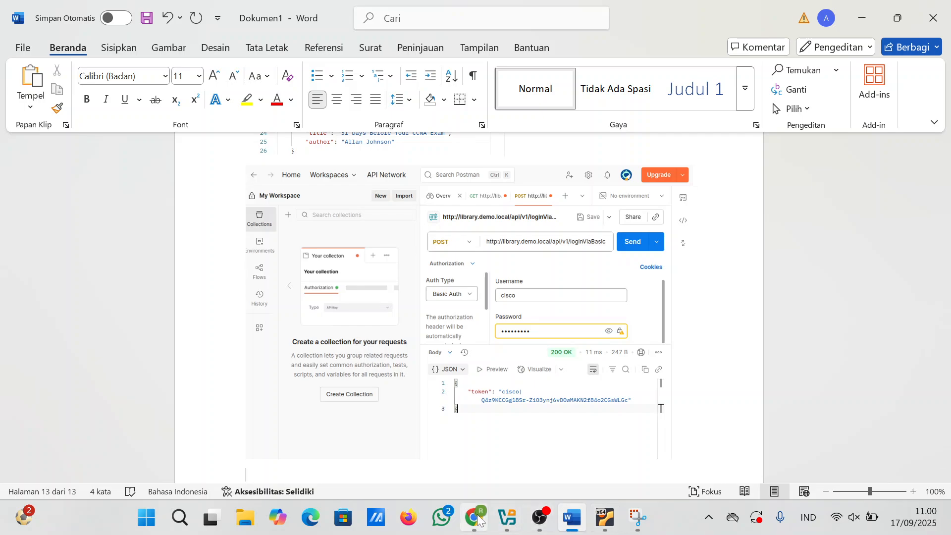
pyautogui.moveTo(474, 518)
pyautogui.click(468, 453)
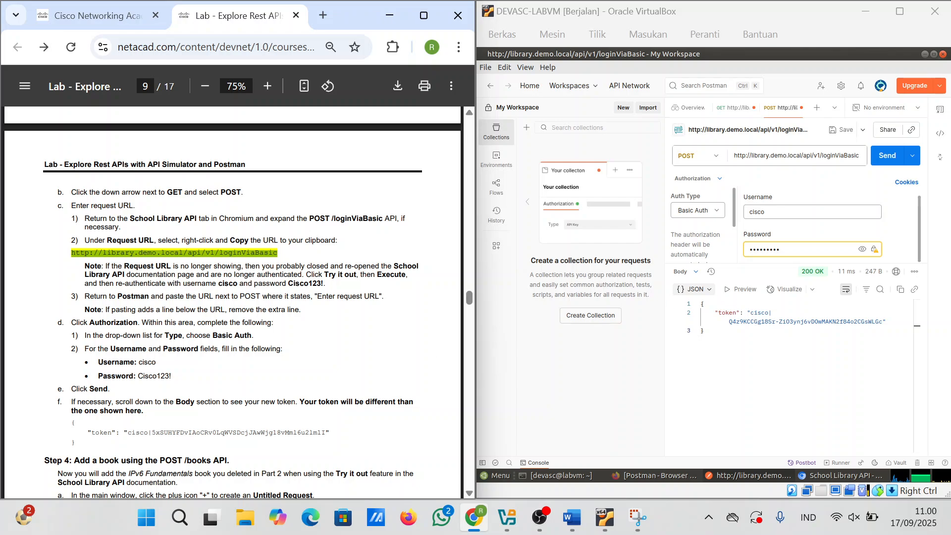
pyautogui.scroll(-5, 233, 302)
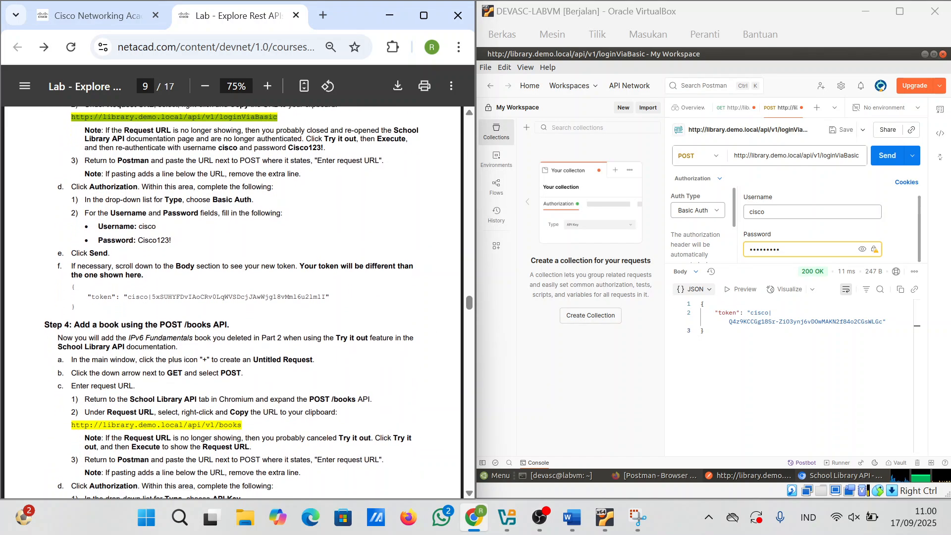
pyautogui.scroll(-1, 232, 302)
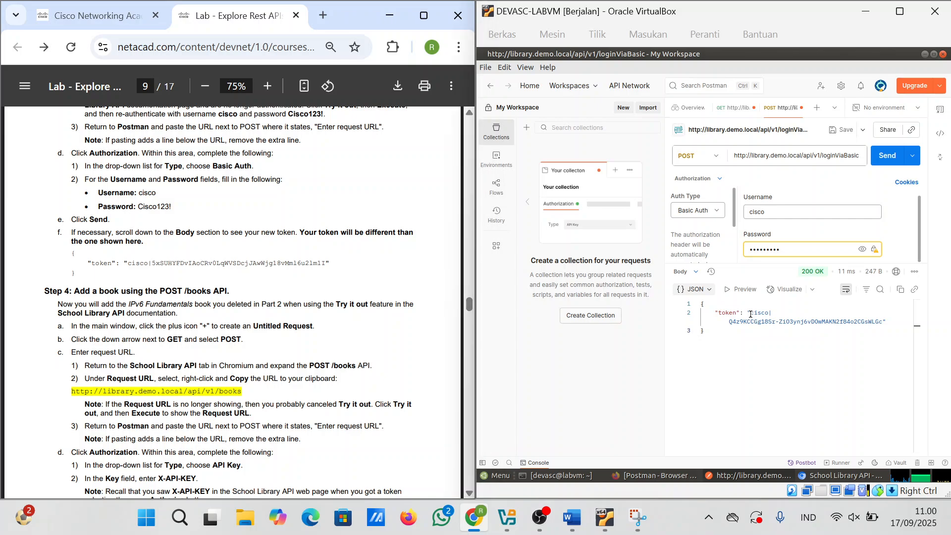
# Step: Copy the token value from the response into Word on its own line below the screenshot
pyautogui.moveTo(751, 314); pyautogui.dragTo(880, 323)
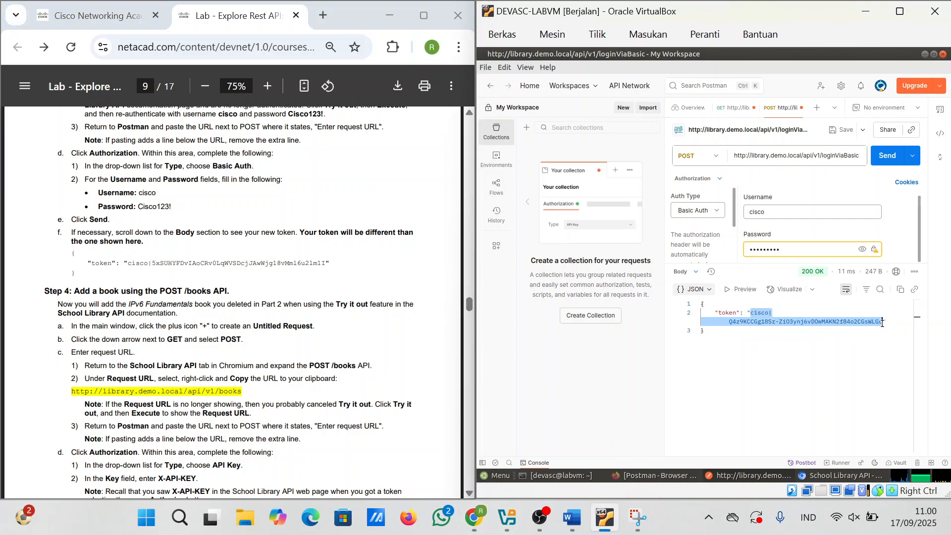
pyautogui.click(581, 528)
pyautogui.hotkey('ctrl', 'v')
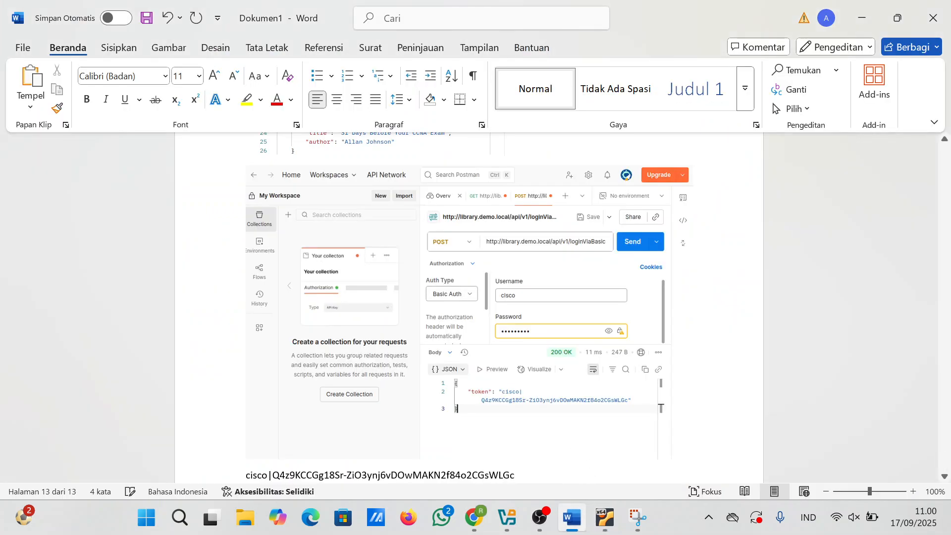
pyautogui.press('Return')
pyautogui.moveTo(472, 500)
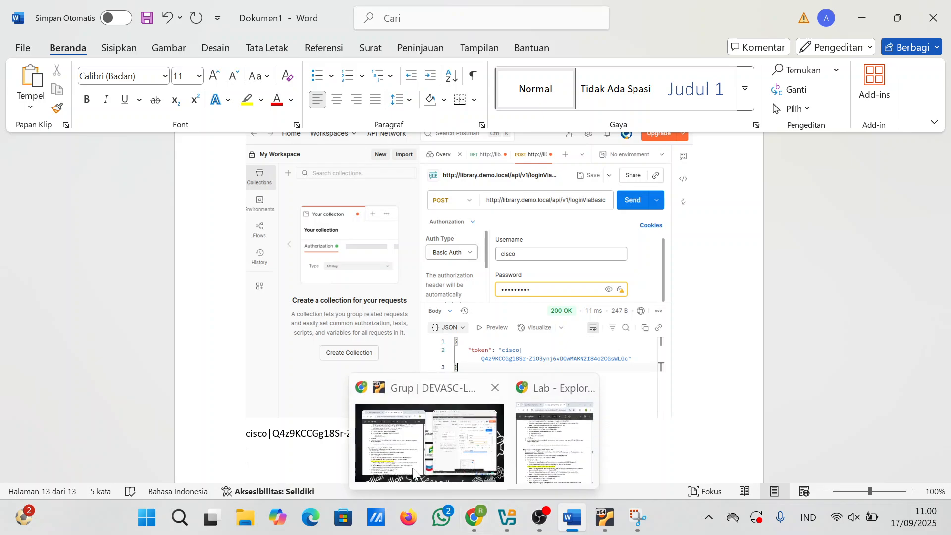
pyautogui.click(413, 472)
pyautogui.scroll(-1, 426, 446)
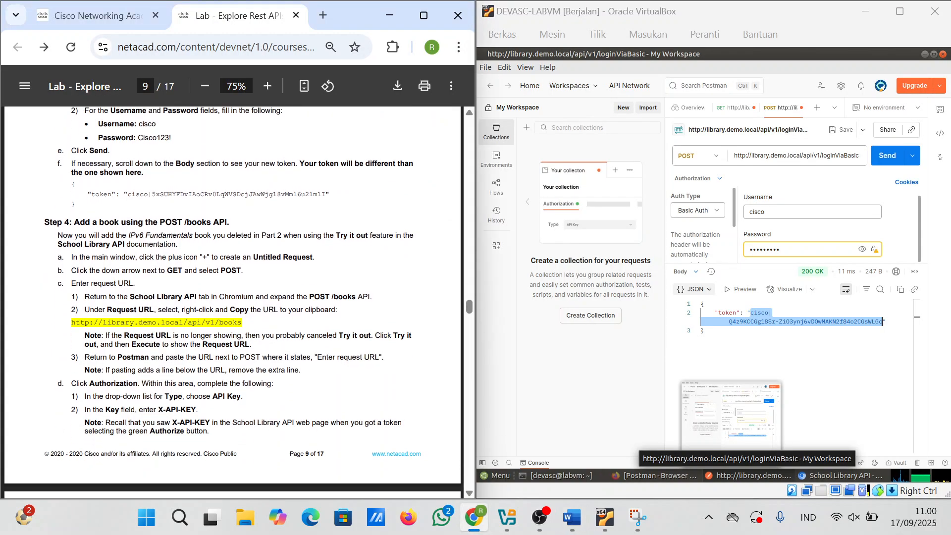
pyautogui.scroll(1, 233, 302)
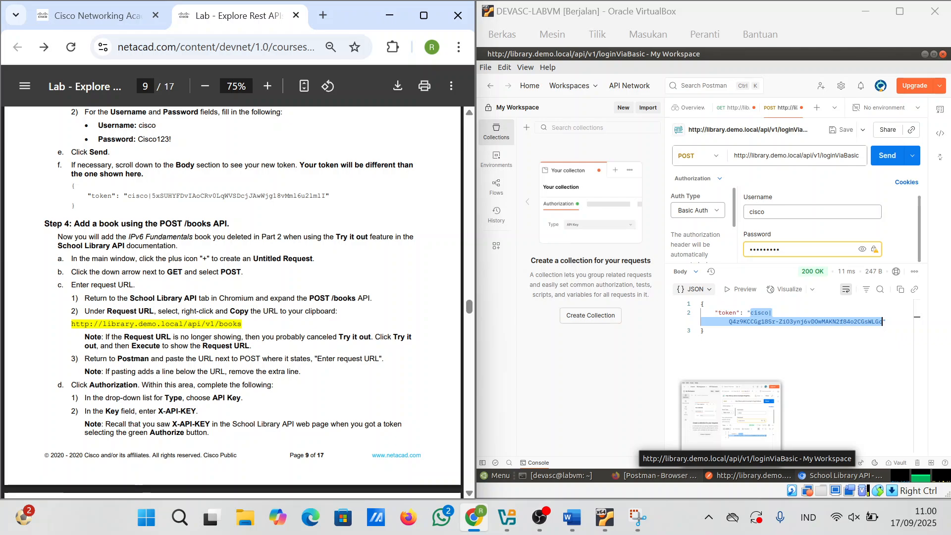
pyautogui.moveTo(242, 325); pyautogui.dragTo(72, 330)
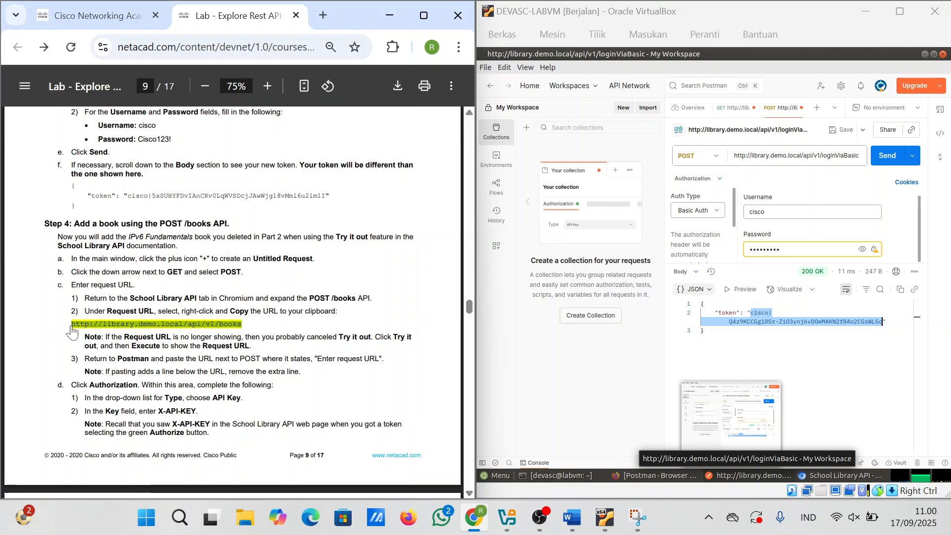
pyautogui.click(816, 109)
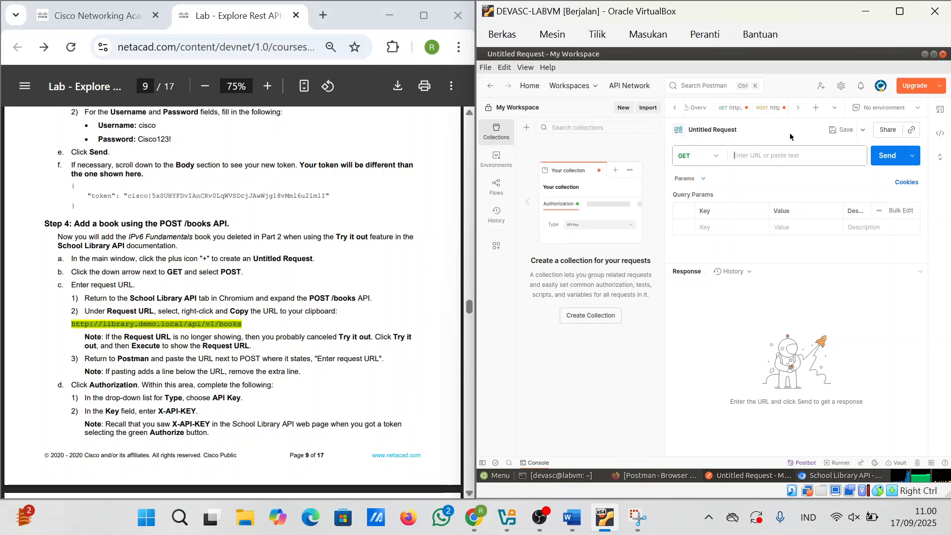
pyautogui.click(796, 161)
pyautogui.hotkey('ctrl', 'v')
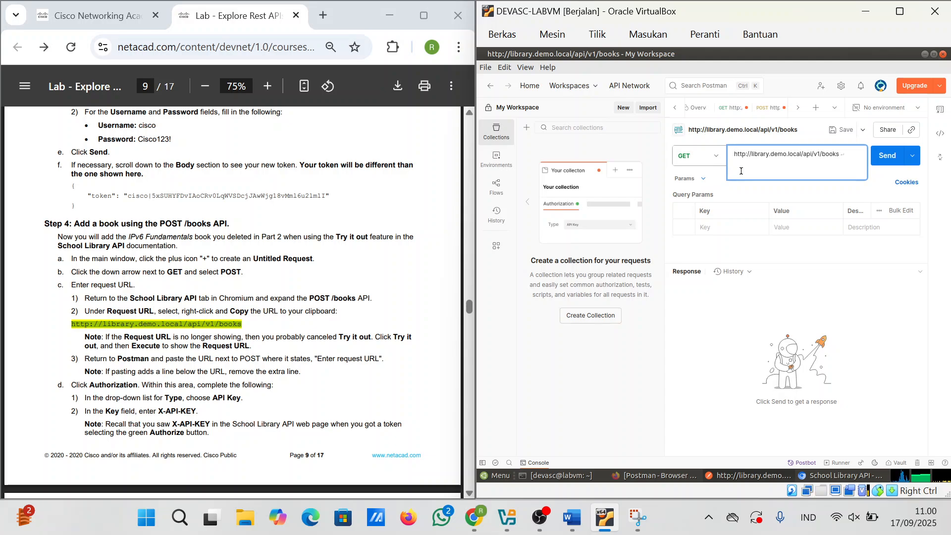
pyautogui.press('BackSpace')
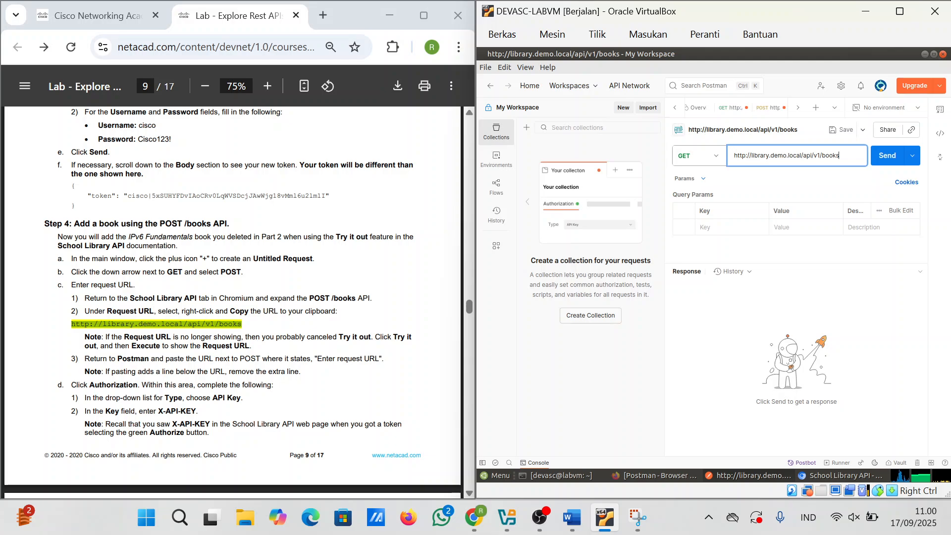
pyautogui.scroll(-1, 233, 297)
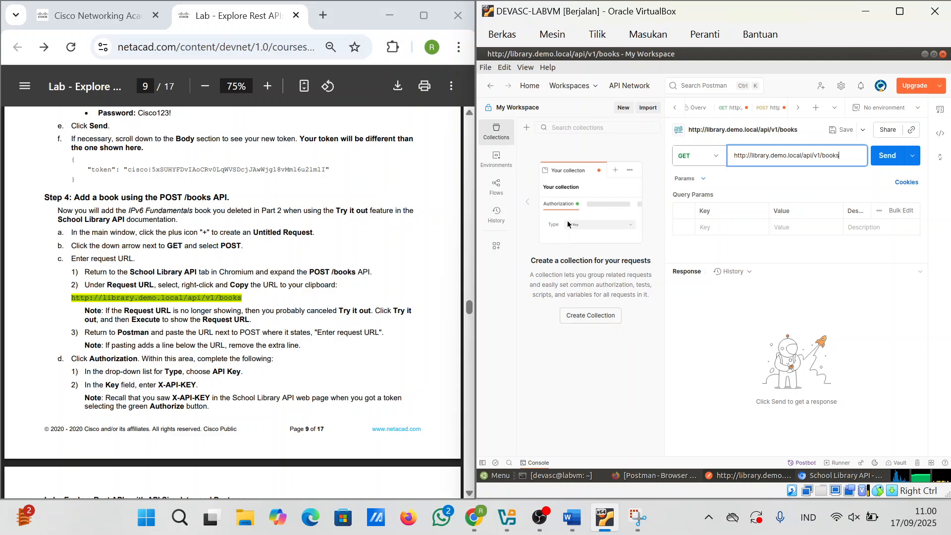
# Step: Change the books request to POST and choose API Key authorization
pyautogui.click(709, 161)
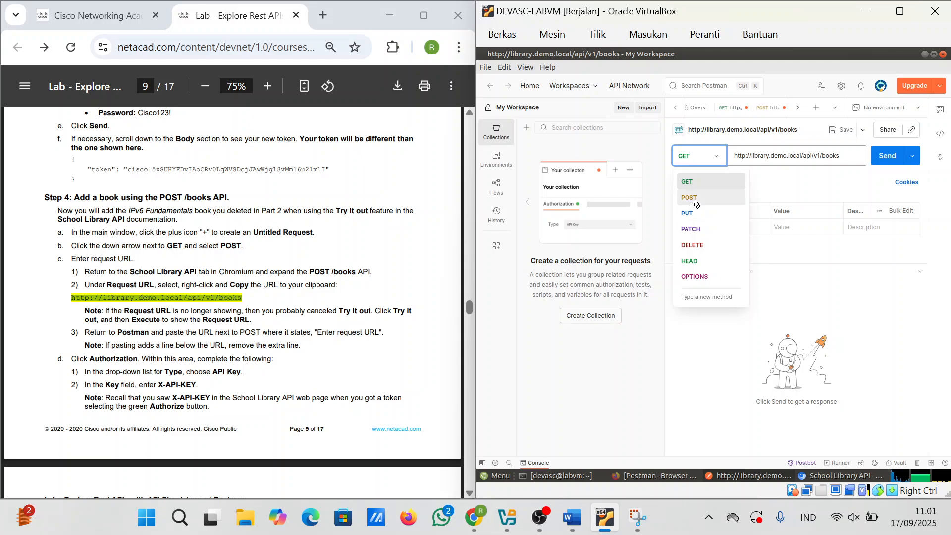
pyautogui.click(695, 201)
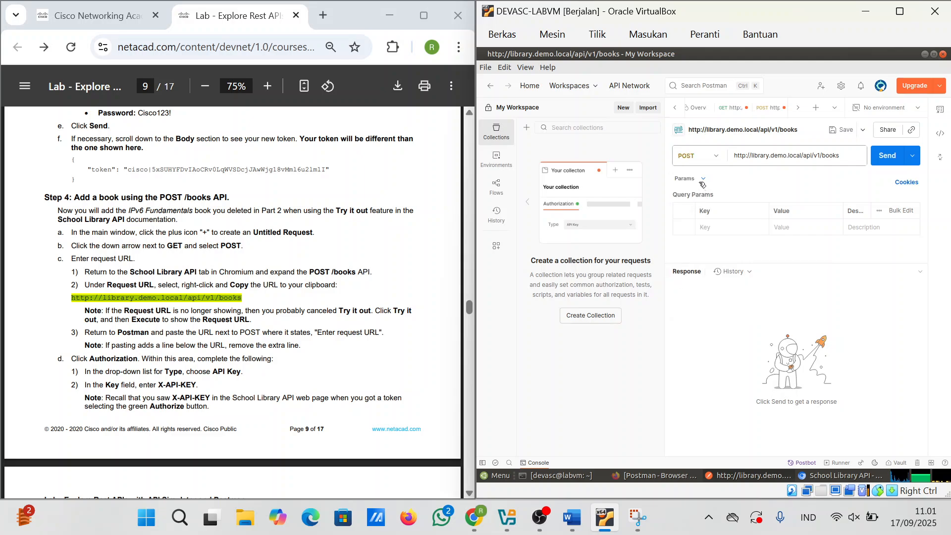
pyautogui.click(702, 181)
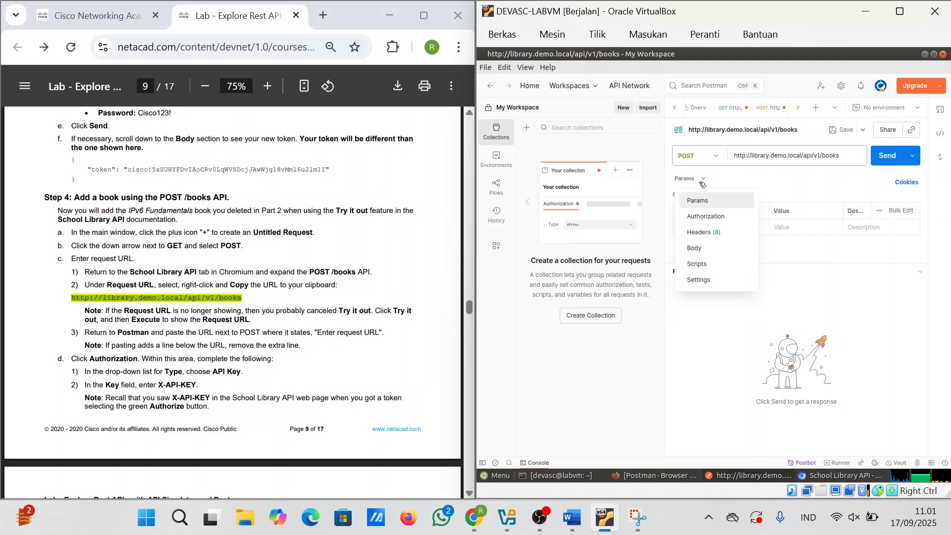
pyautogui.click(708, 216)
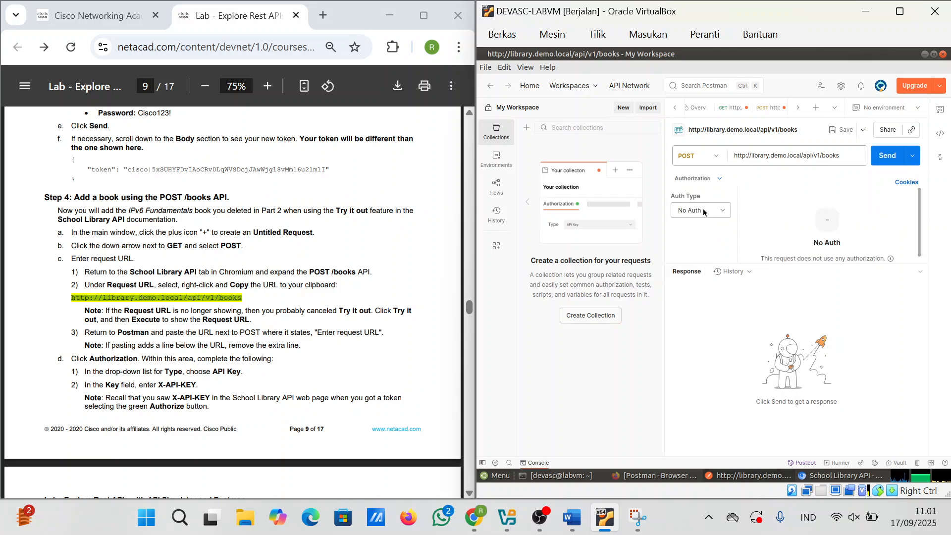
pyautogui.click(703, 212)
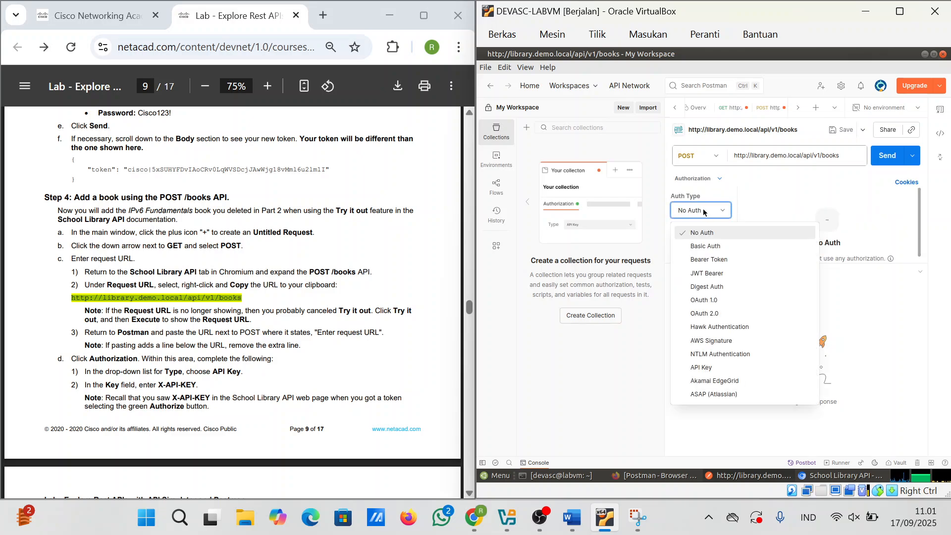
pyautogui.click(722, 368)
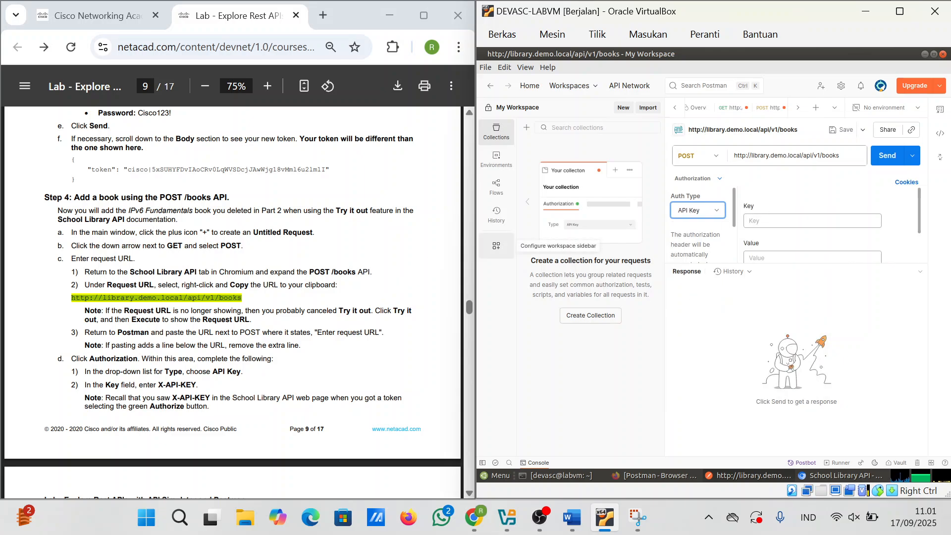
# Step: Enter X-API-KEY as the key and clear the wrongly pasted URL from the value
pyautogui.scroll(-1, 346, 306)
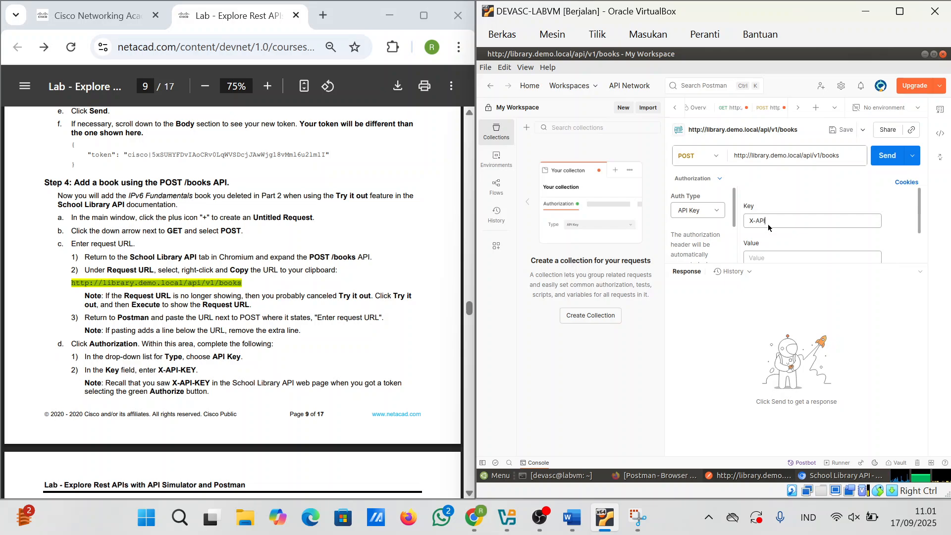
pyautogui.write('KEY')
pyautogui.click(775, 257)
pyautogui.scroll(-3, 233, 297)
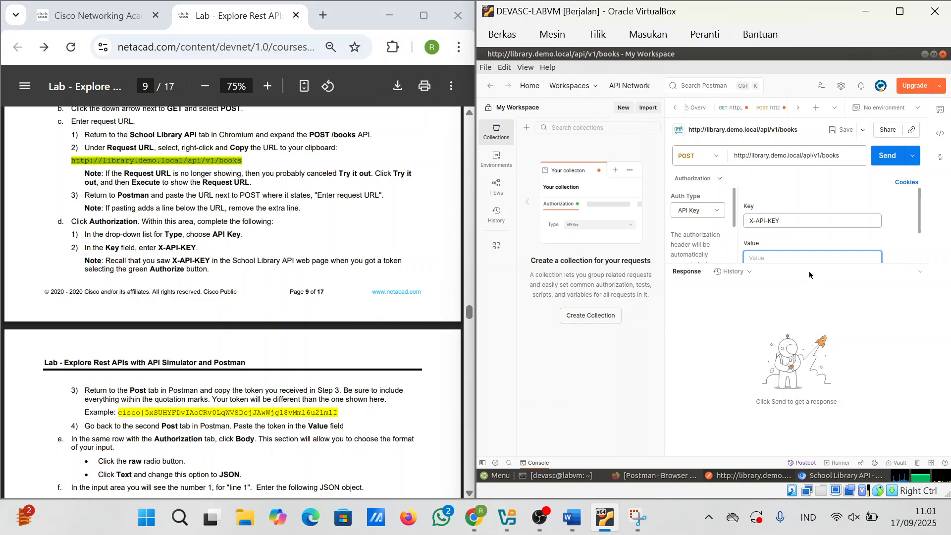
pyautogui.hotkey('ctrl', 'v')
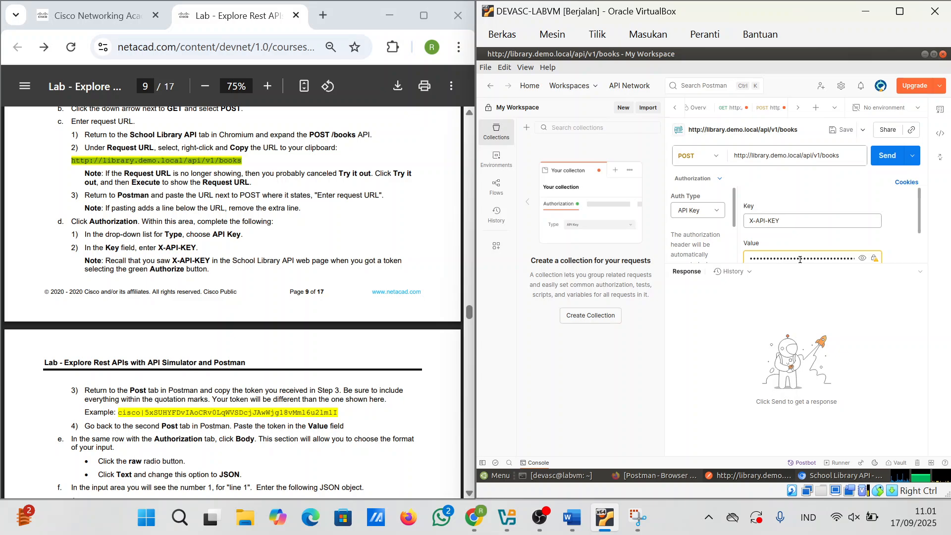
pyautogui.click(862, 258)
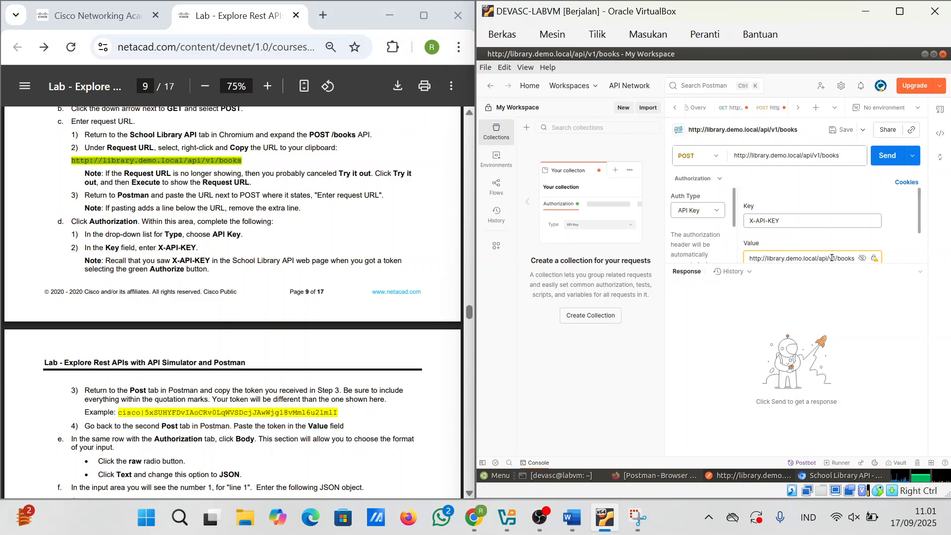
pyautogui.hotkey('ctrl', 'a')
pyautogui.press('BackSpace')
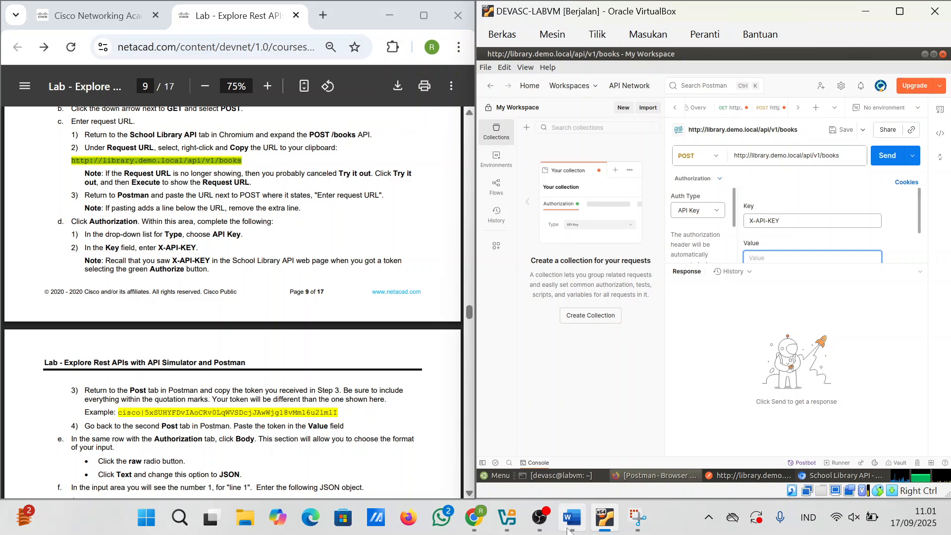
# Step: Copy the token line from Word and paste it as the X-API-KEY value in Postman
pyautogui.click(570, 519)
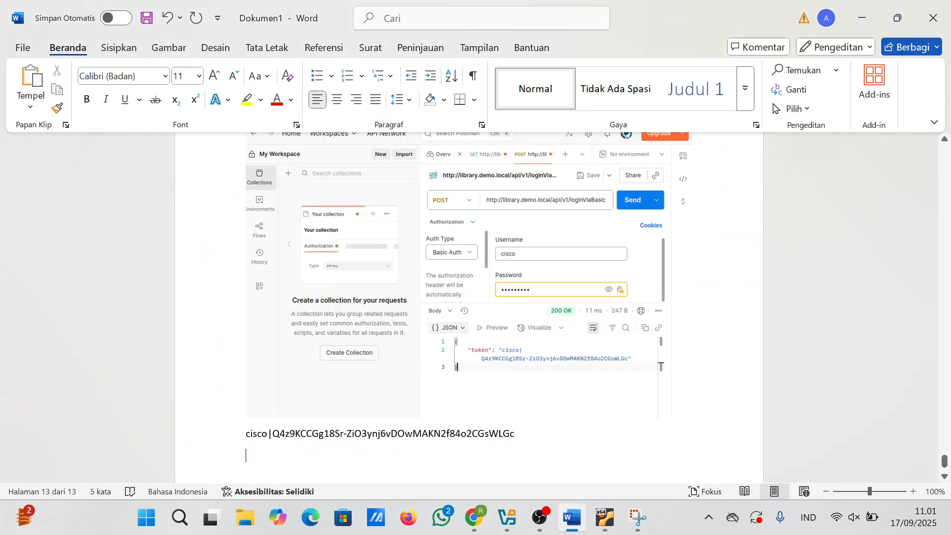
pyautogui.moveTo(516, 439); pyautogui.dragTo(248, 442)
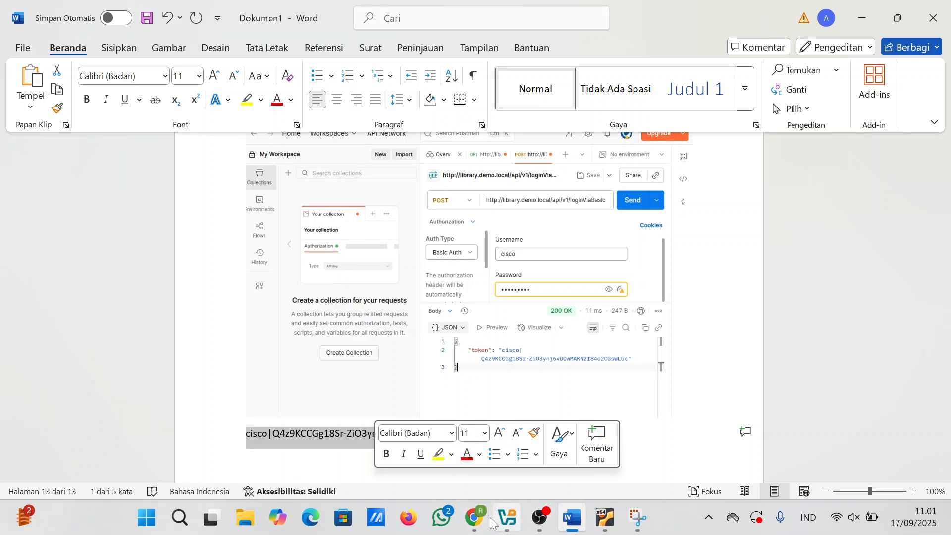
pyautogui.moveTo(492, 522)
pyautogui.click(465, 470)
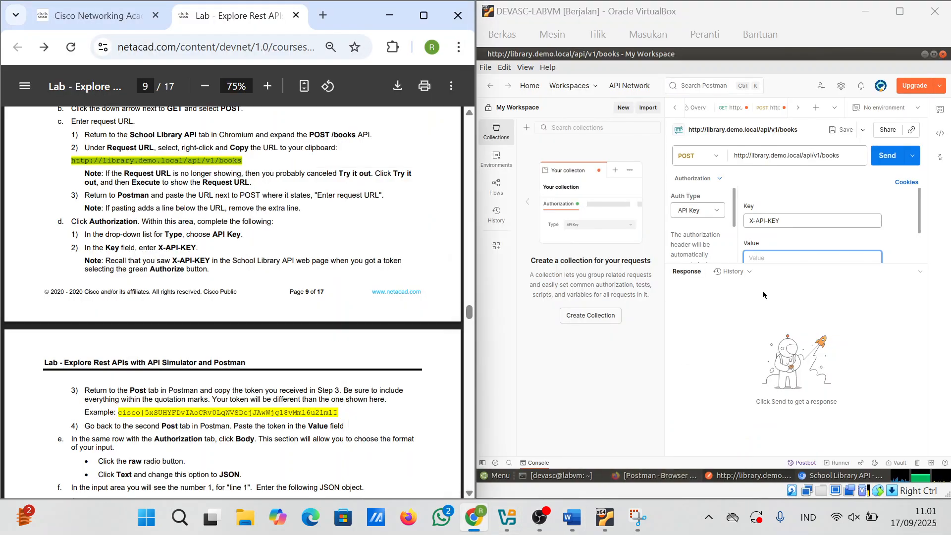
pyautogui.click(780, 257)
pyautogui.hotkey('ctrl', 'v')
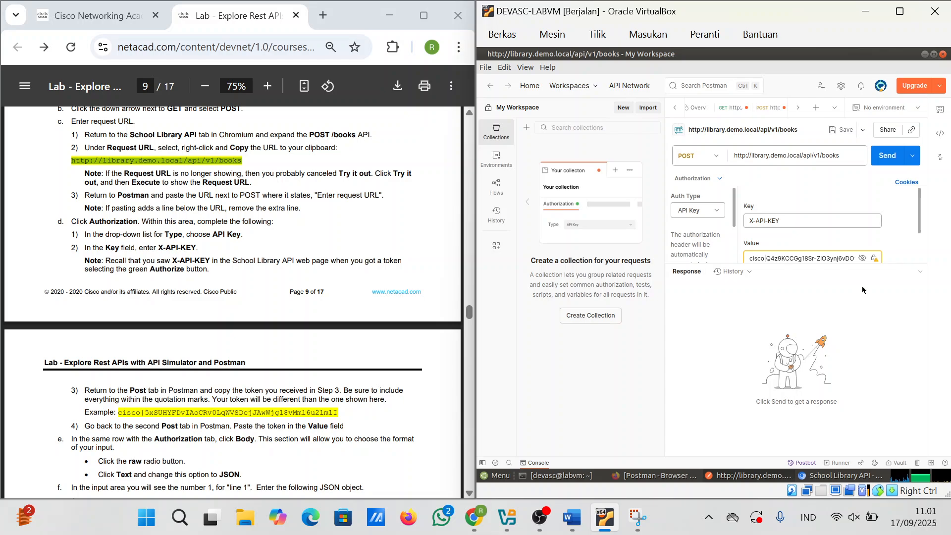
pyautogui.scroll(-1, 276, 327)
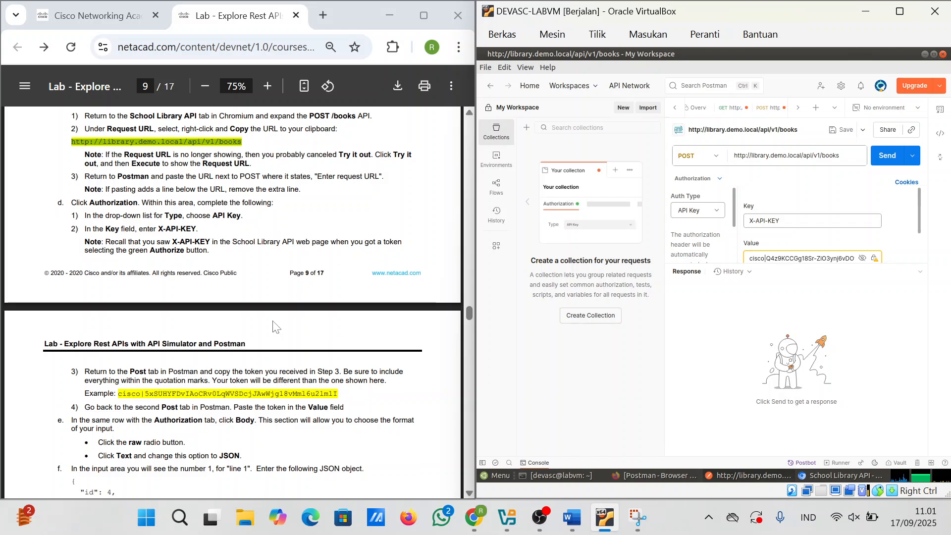
pyautogui.scroll(-2, 276, 327)
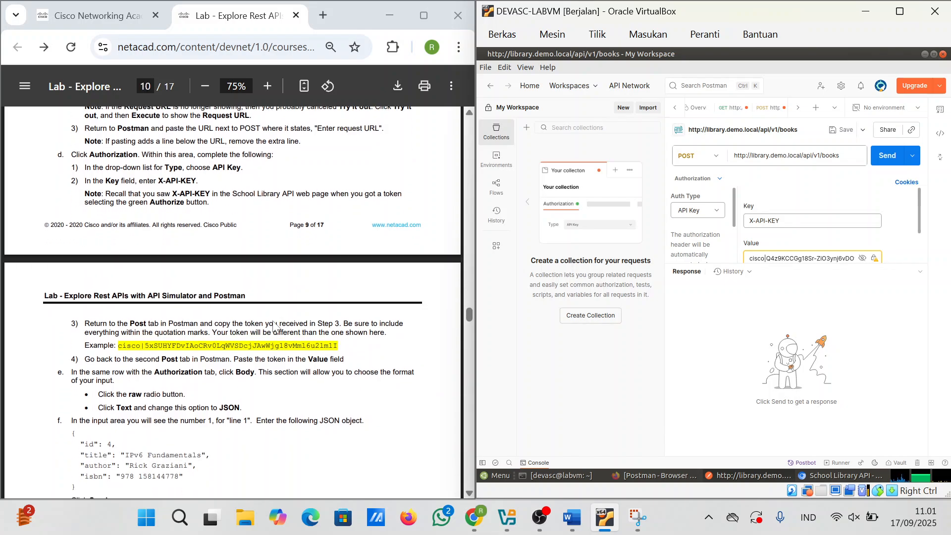
pyautogui.scroll(-3, 274, 327)
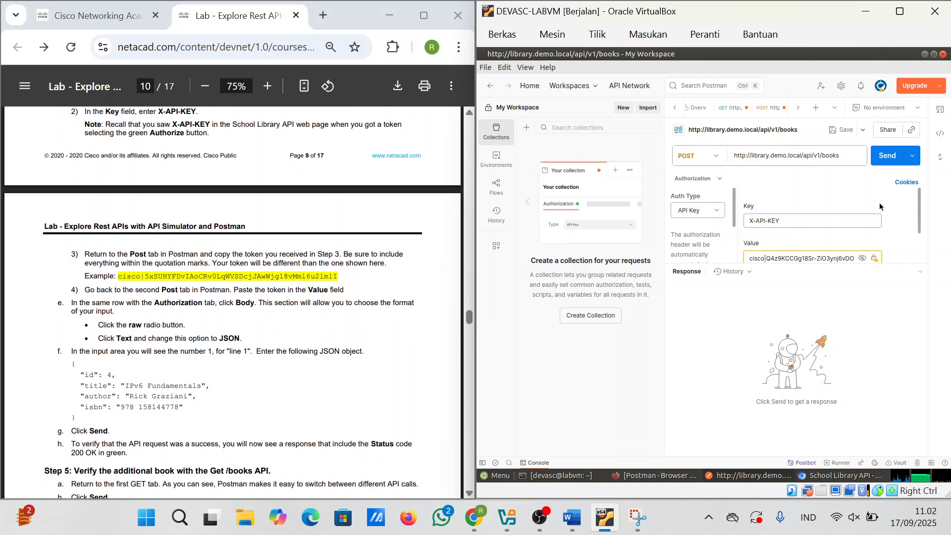
pyautogui.scroll(-2, 759, 197)
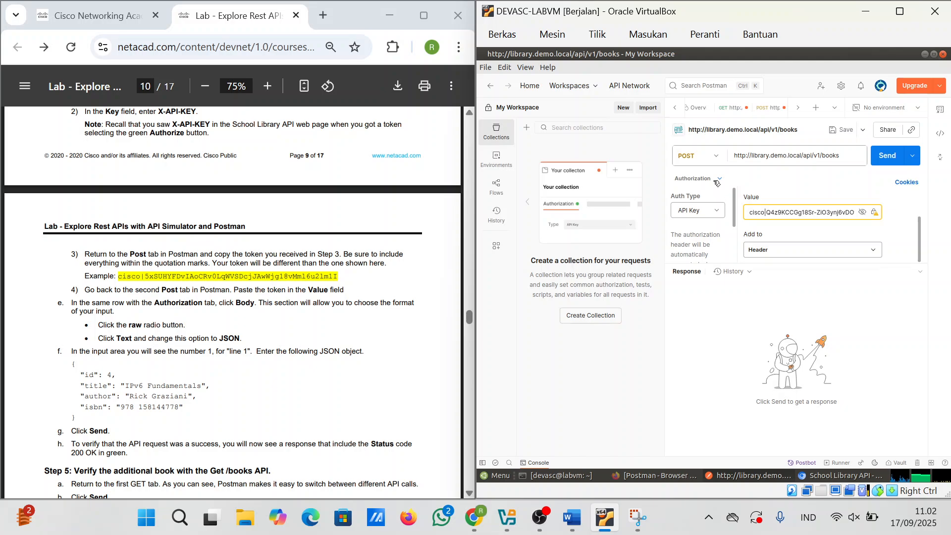
# Step: Look through Params, the cookie manager and Bulk Edit, then switch to the request's Body section
pyautogui.click(718, 179)
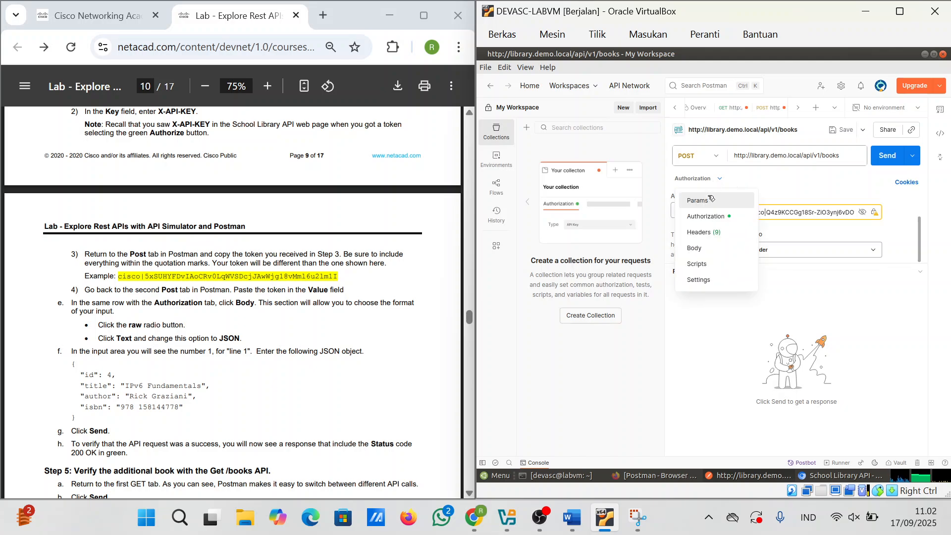
pyautogui.click(705, 201)
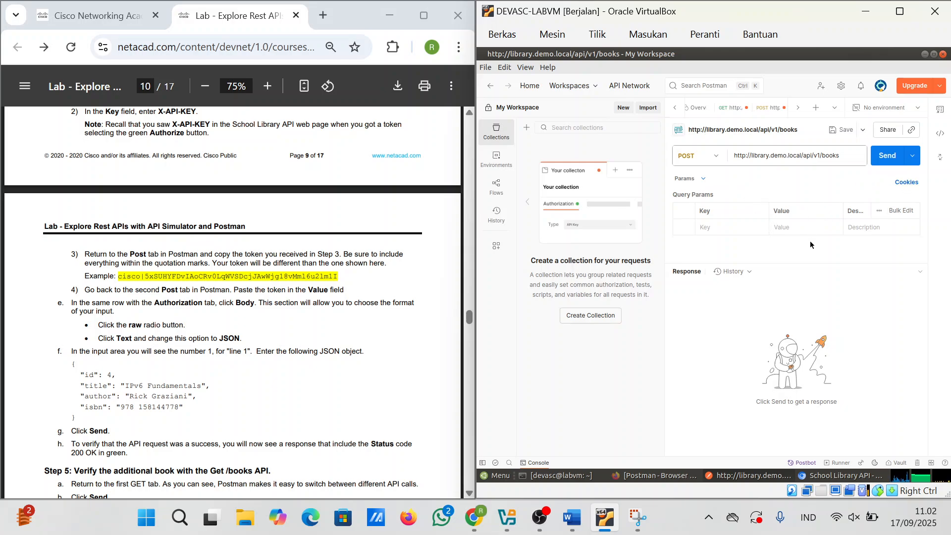
pyautogui.scroll(-1, 370, 375)
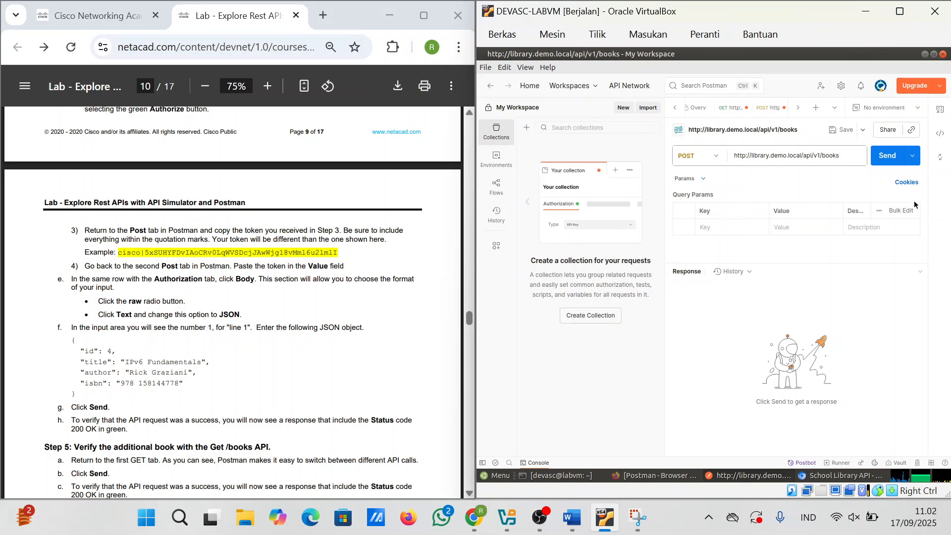
pyautogui.click(906, 182)
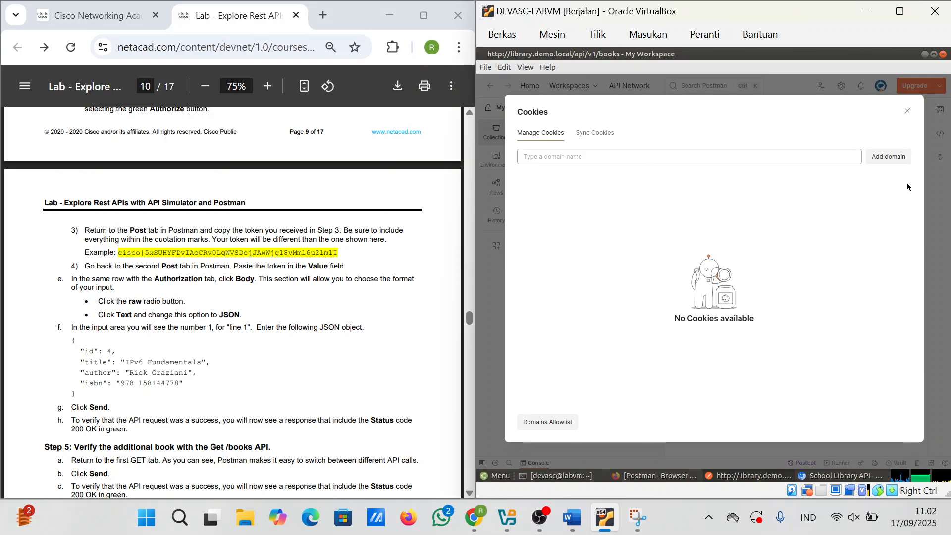
pyautogui.click(907, 112)
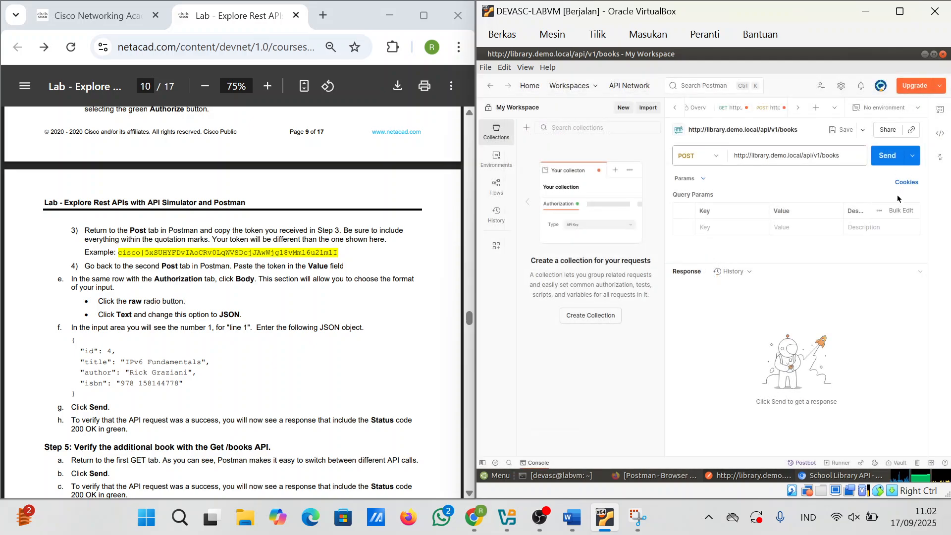
pyautogui.click(900, 211)
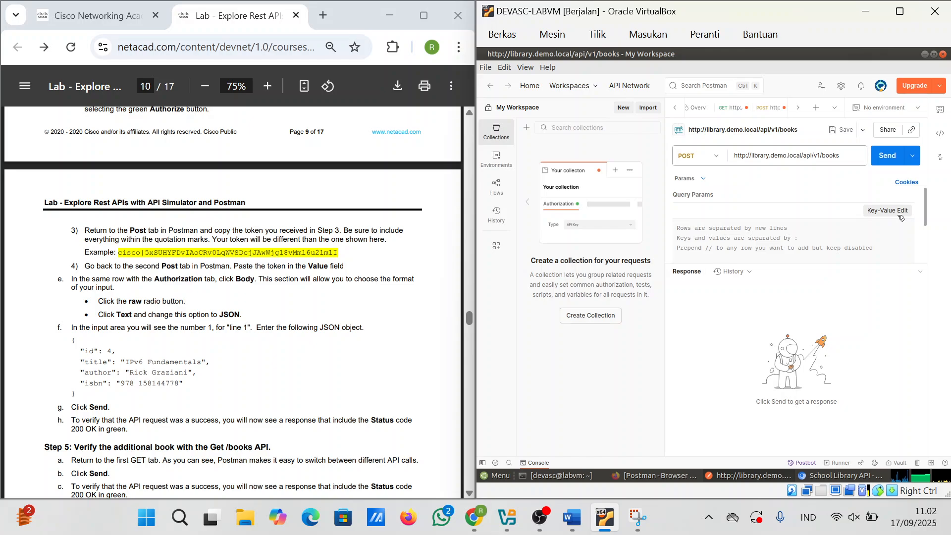
pyautogui.click(900, 216)
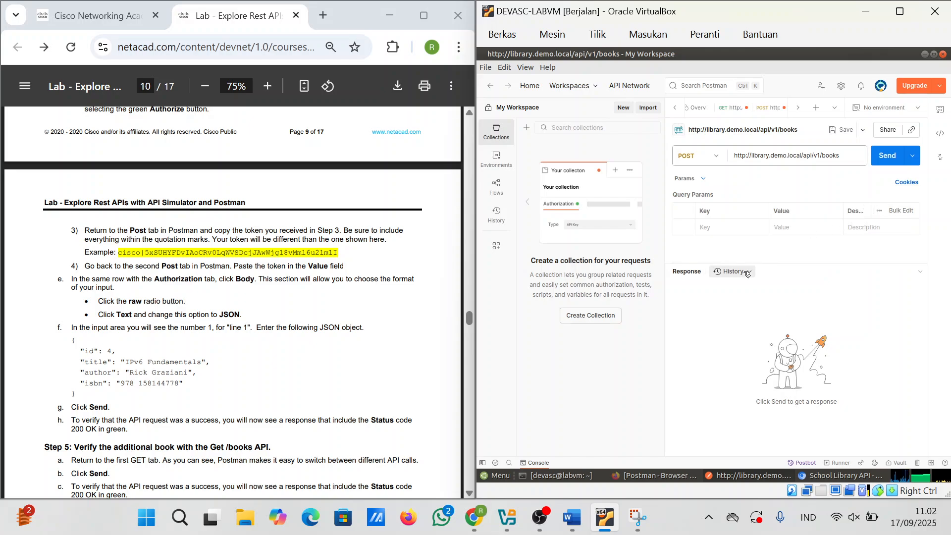
pyautogui.click(700, 181)
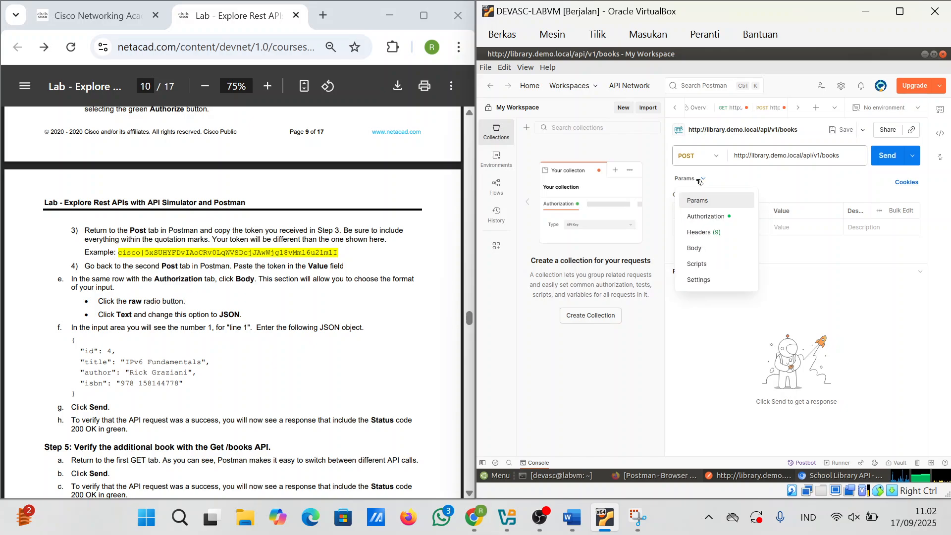
pyautogui.click(702, 248)
# Step: Set the body to raw and paste the JSON for book id 4, "IPv6 Fundamentals"
pyautogui.click(697, 198)
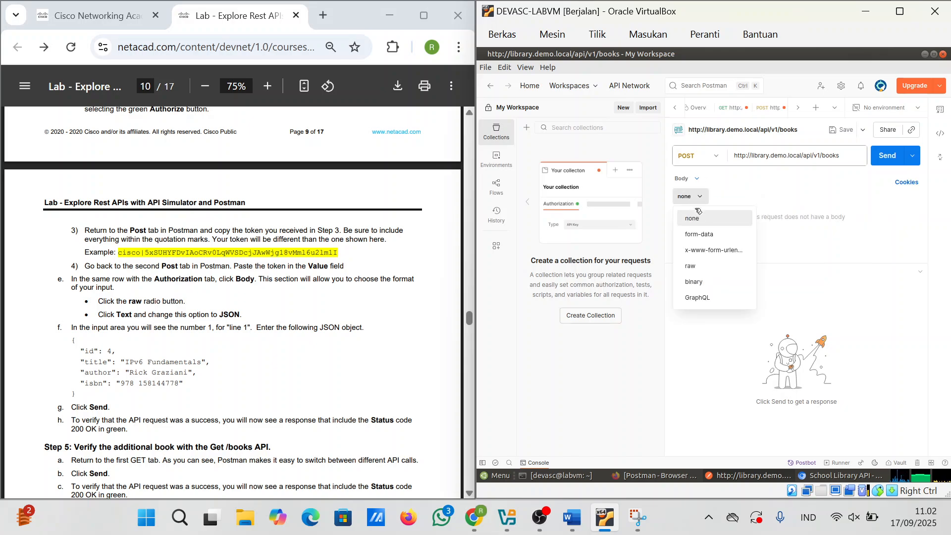
pyautogui.click(710, 265)
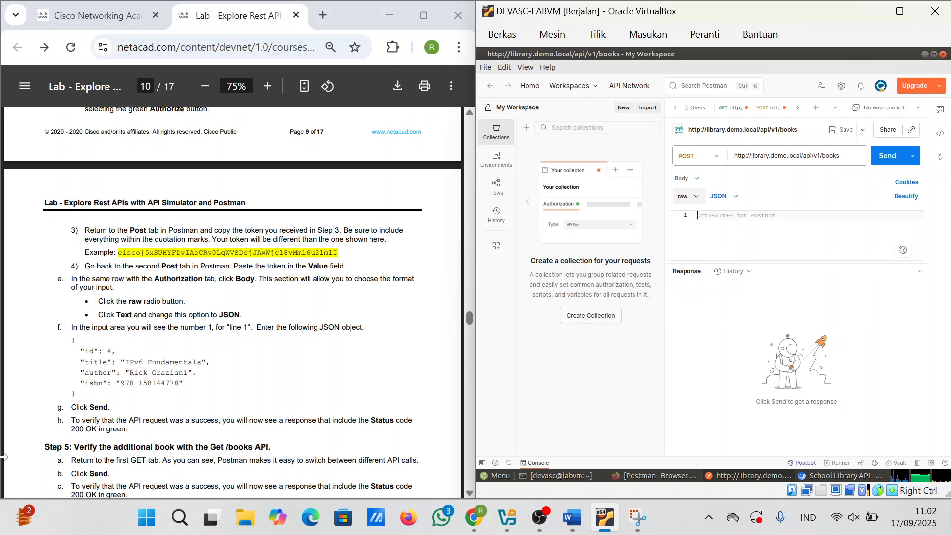
pyautogui.moveTo(72, 383); pyautogui.dragTo(72, 339)
pyautogui.hotkey('ctrl', 'c')
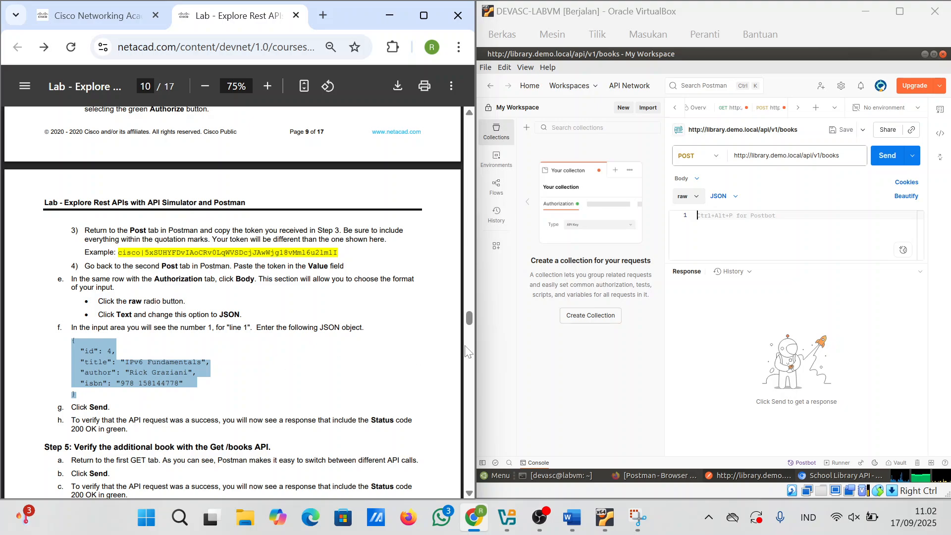
pyautogui.click(735, 227)
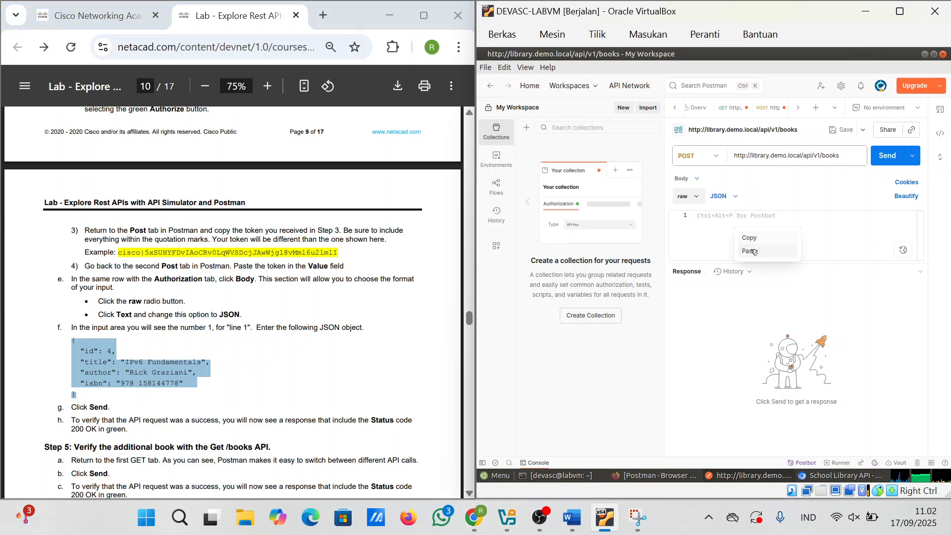
pyautogui.hotkey('ctrl', 'v')
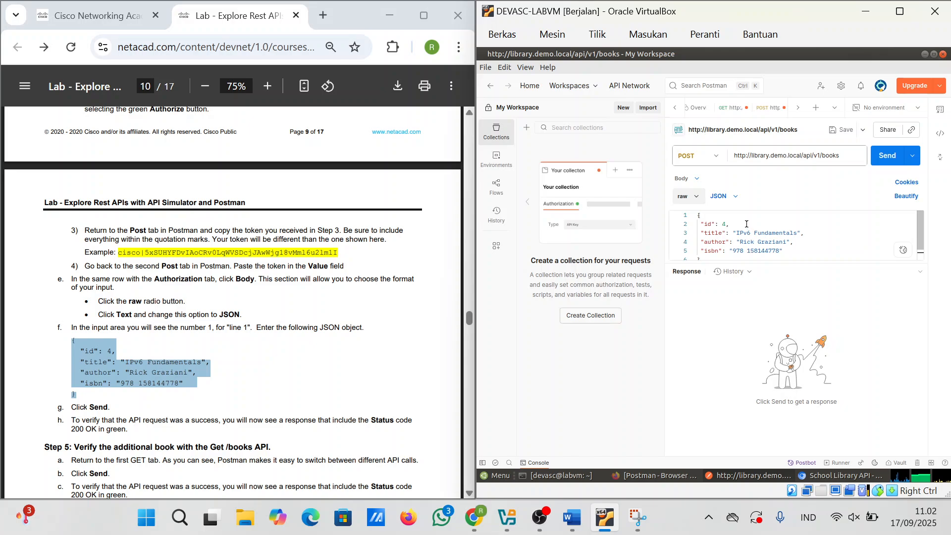
pyautogui.scroll(-1, 766, 241)
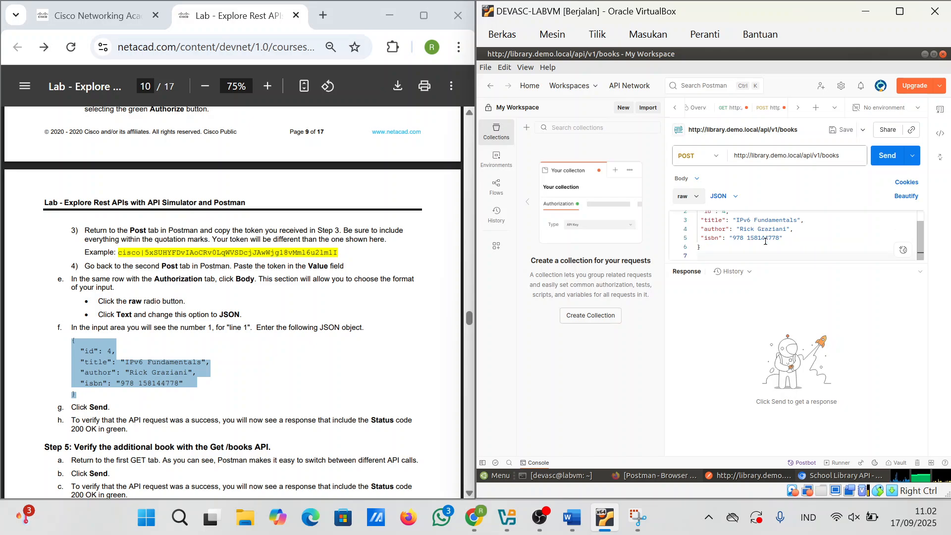
# Step: Switch to Authorization to show the X-API-KEY key with its token value
pyautogui.click(691, 182)
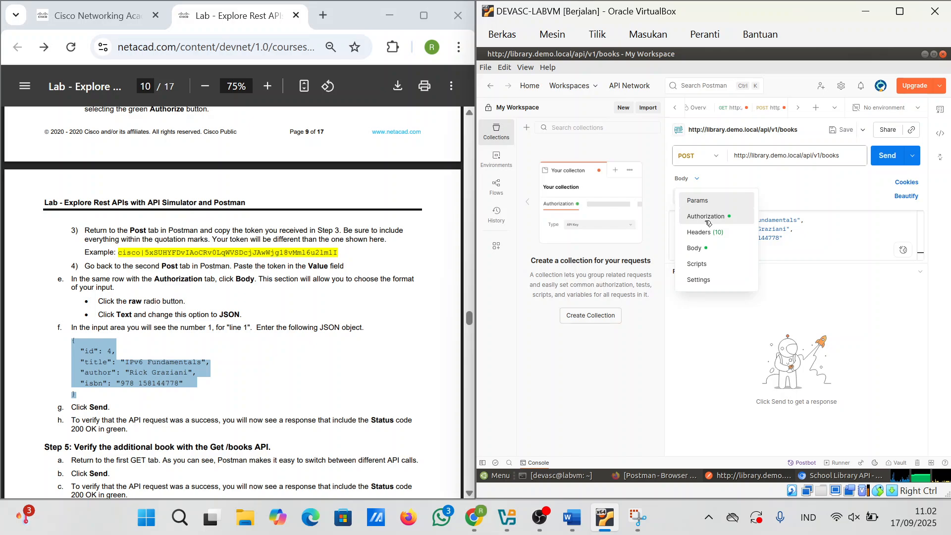
pyautogui.click(705, 218)
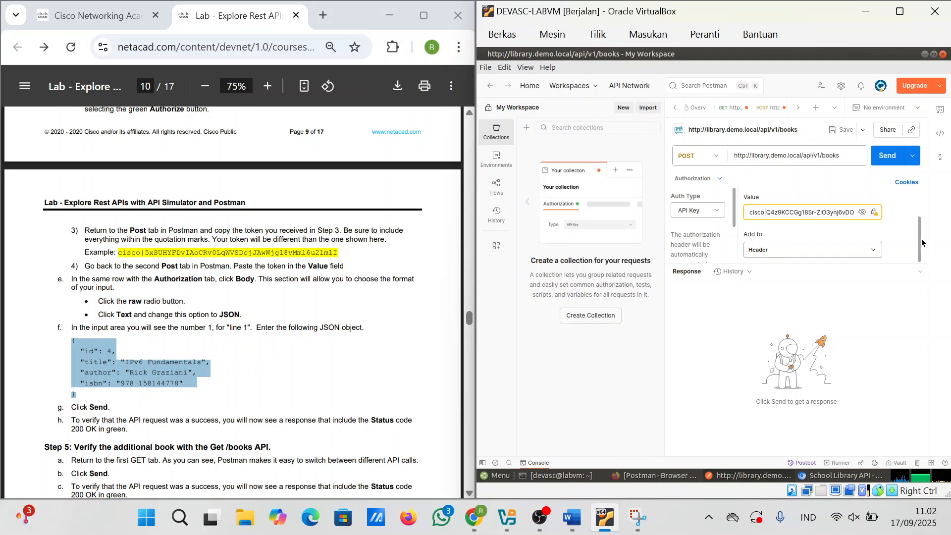
pyautogui.moveTo(919, 242); pyautogui.dragTo(919, 216)
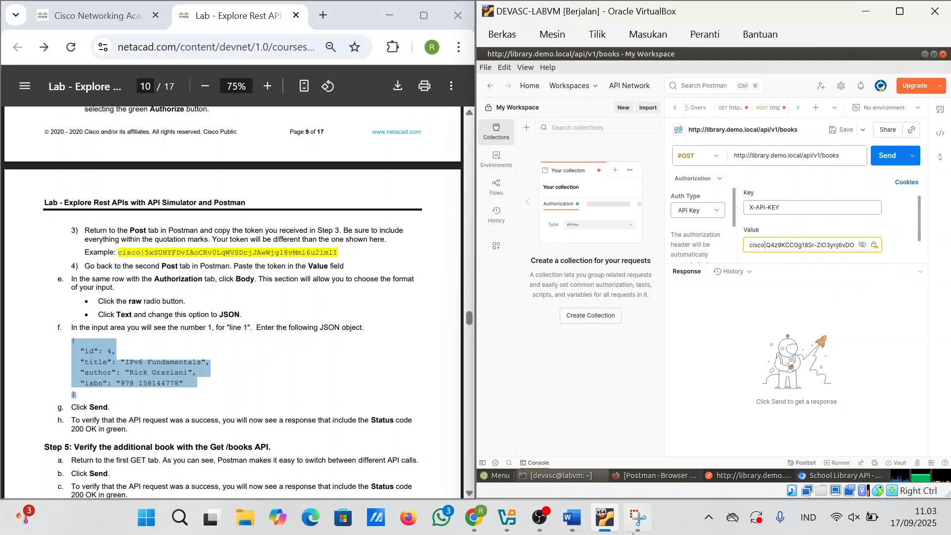
# Step: Paste a snip of the POST books URL and X-API-KEY authorization below the token in the Word report
pyautogui.click(641, 532)
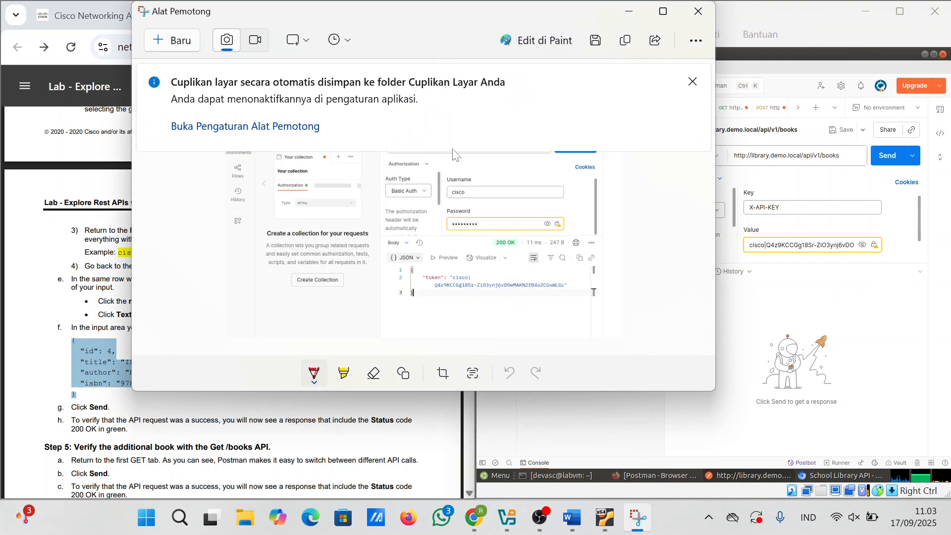
pyautogui.click(170, 41)
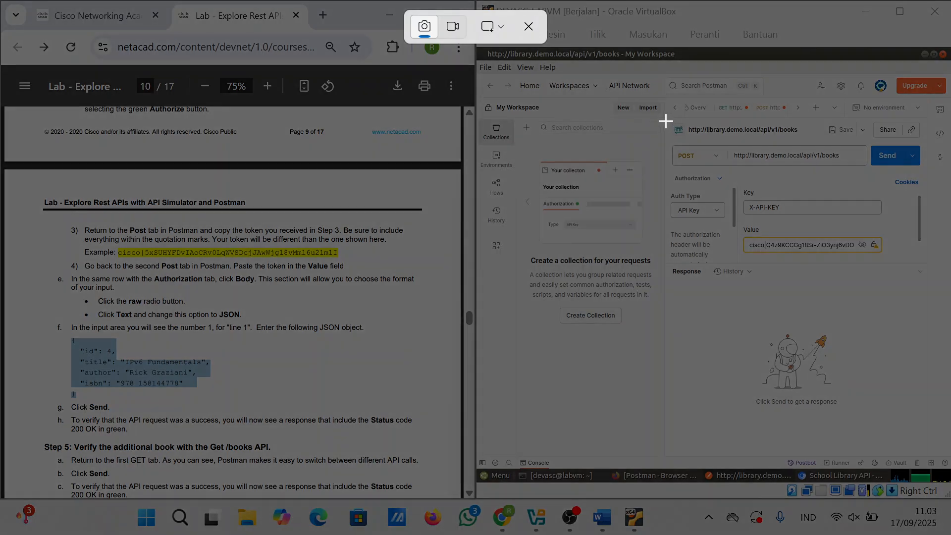
pyautogui.moveTo(666, 120); pyautogui.dragTo(937, 285)
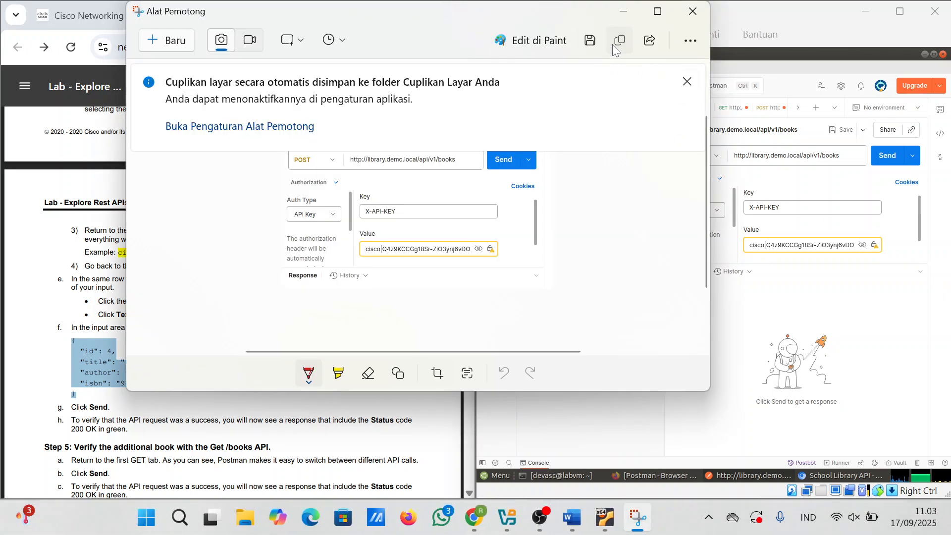
pyautogui.click(572, 517)
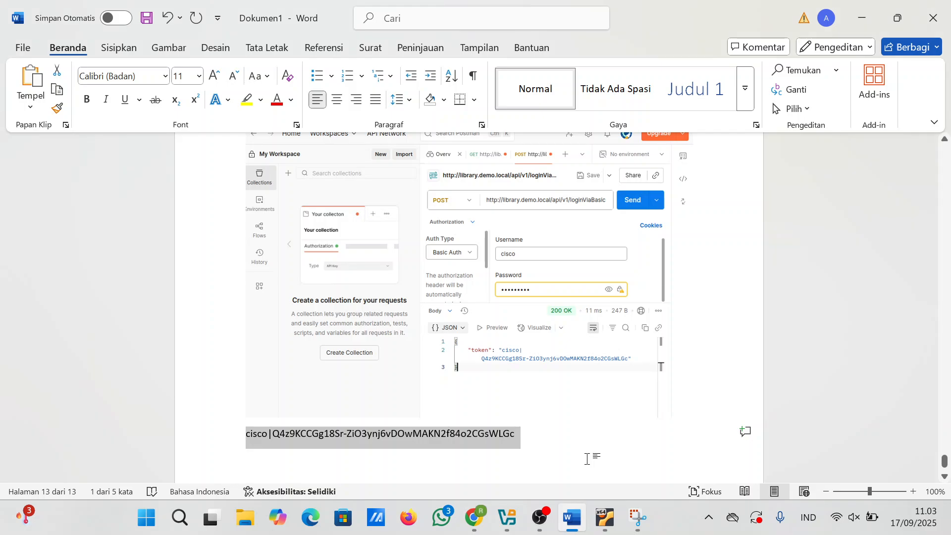
pyautogui.click(587, 459)
pyautogui.hotkey('ctrl', 'v')
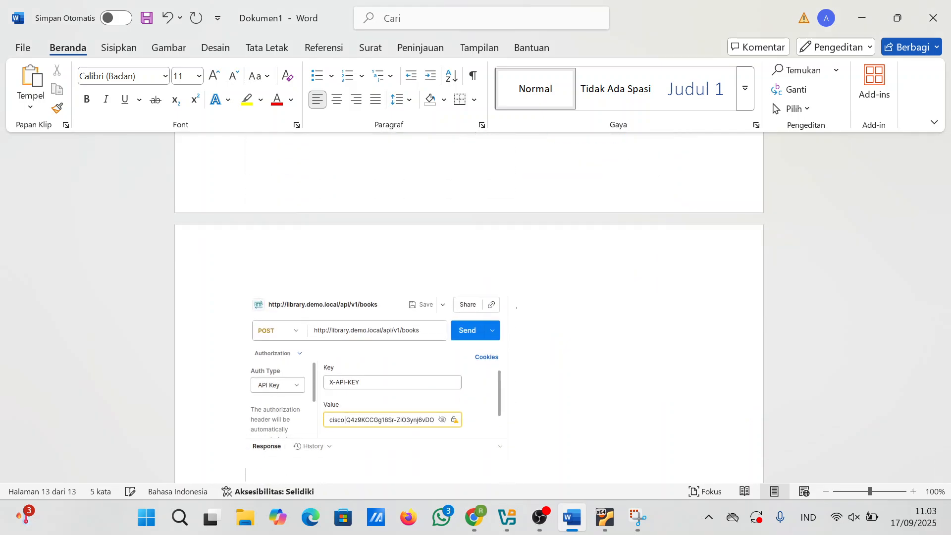
pyautogui.moveTo(473, 517)
pyautogui.click(448, 449)
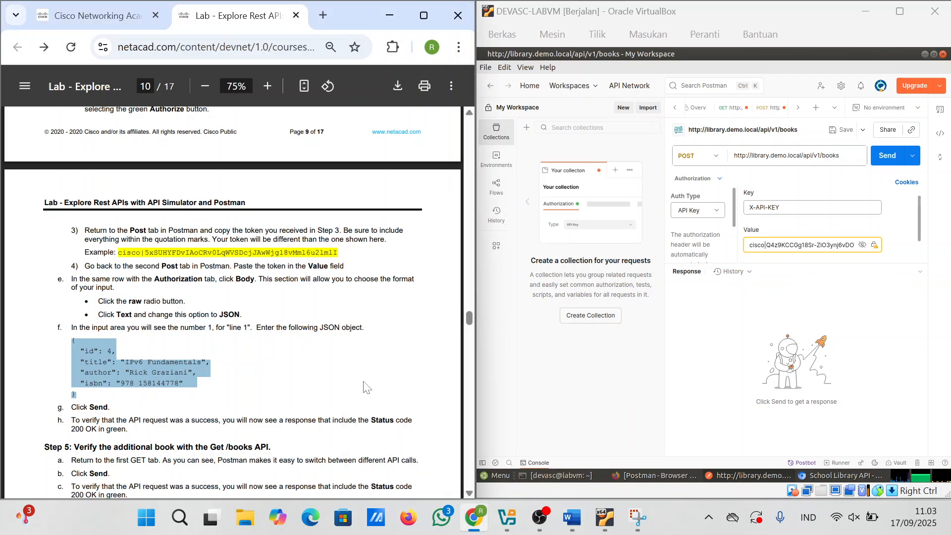
# Step: Send the POST books request with its IPv6 Fundamentals JSON body, getting 200 OK for book id 4
pyautogui.scroll(-3, 367, 387)
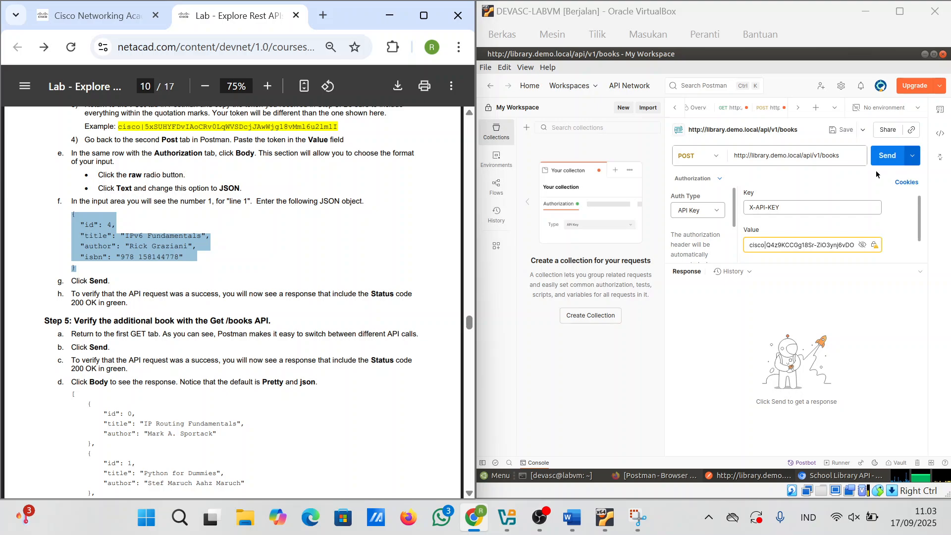
pyautogui.click(700, 183)
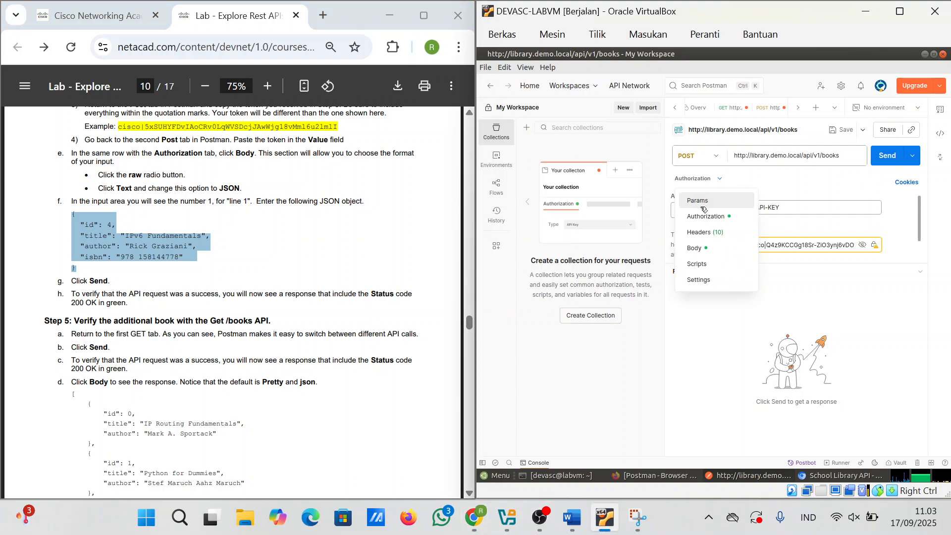
pyautogui.click(718, 250)
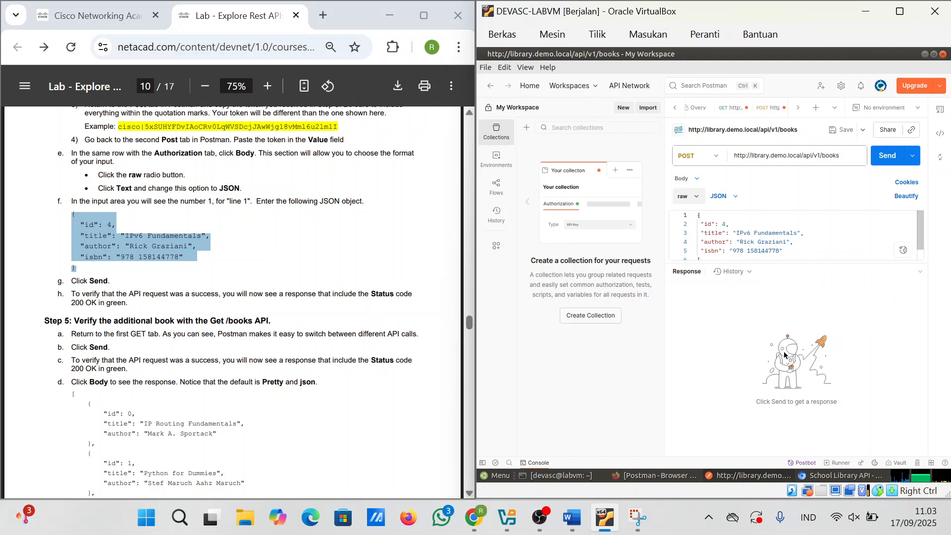
pyautogui.moveTo(644, 524)
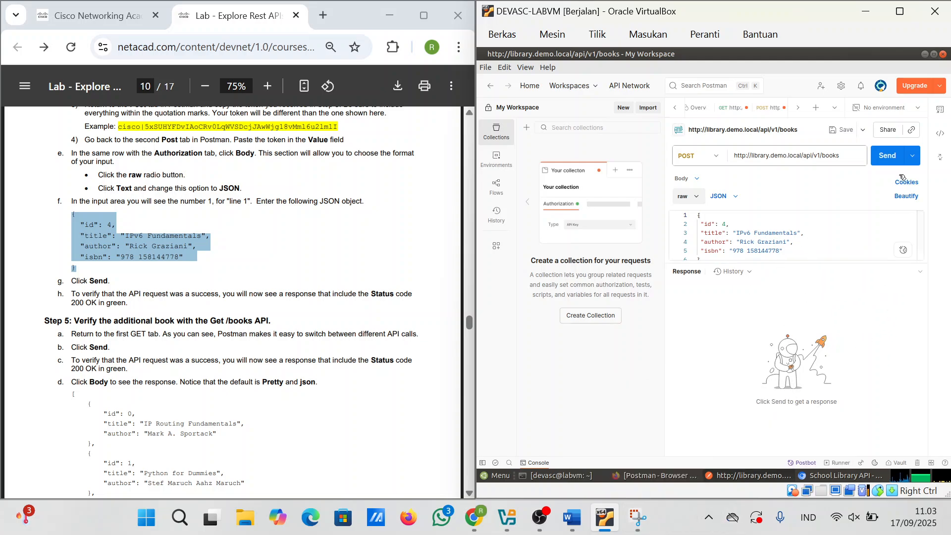
pyautogui.click(887, 155)
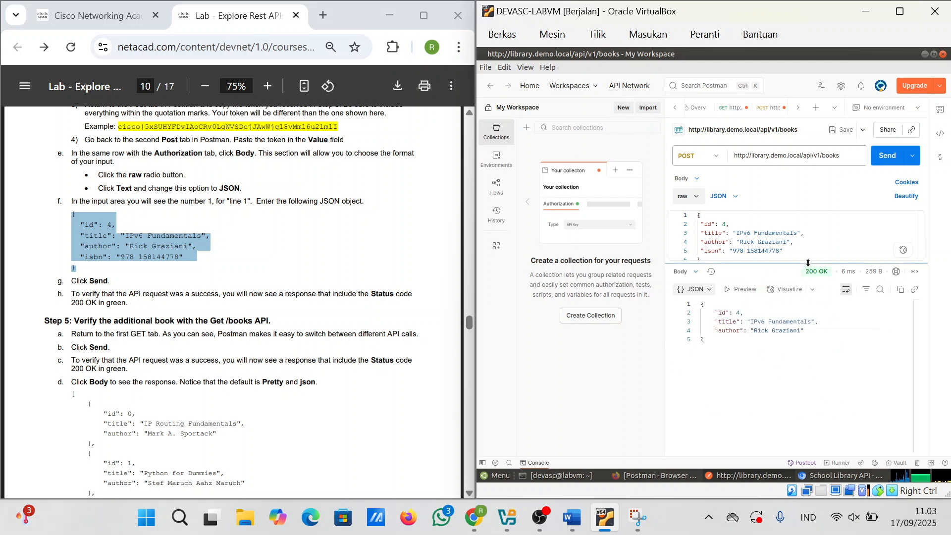
pyautogui.moveTo(808, 262); pyautogui.dragTo(808, 281)
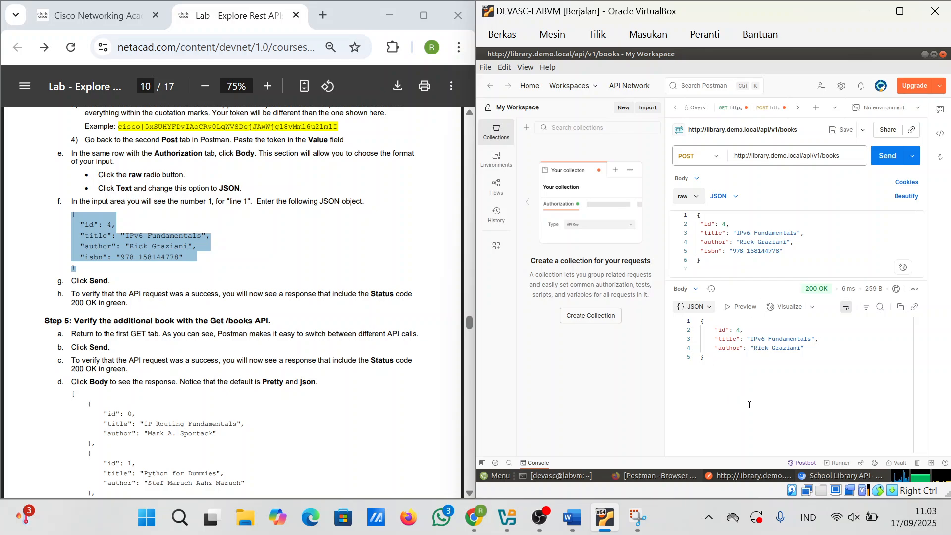
pyautogui.click(639, 520)
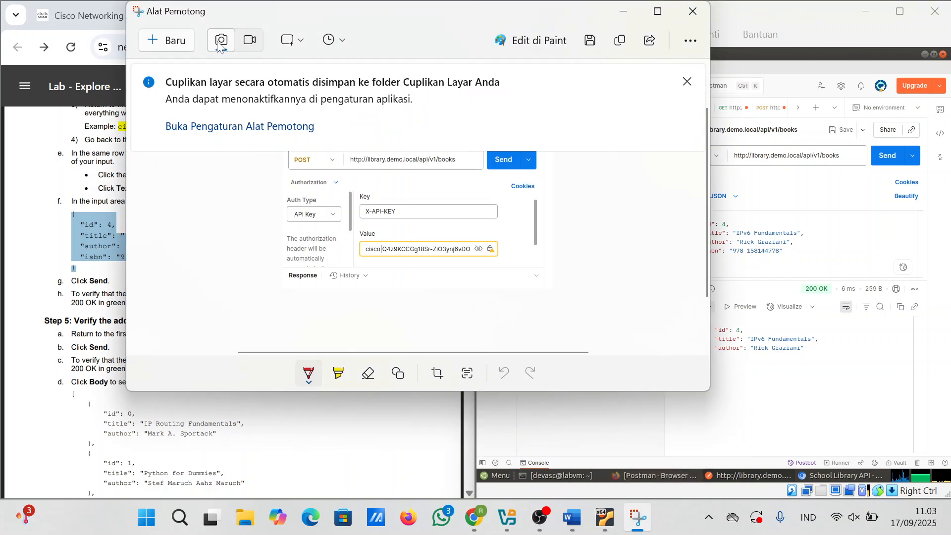
# Step: Paste a capture of the IPv6 Fundamentals request body and its 200 OK response into the Word report
pyautogui.click(179, 43)
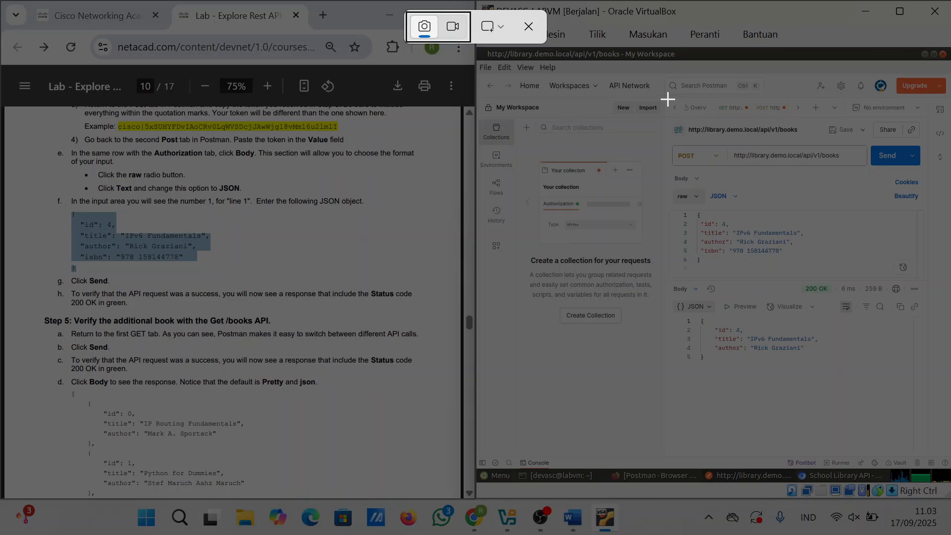
pyautogui.moveTo(666, 98); pyautogui.dragTo(936, 396)
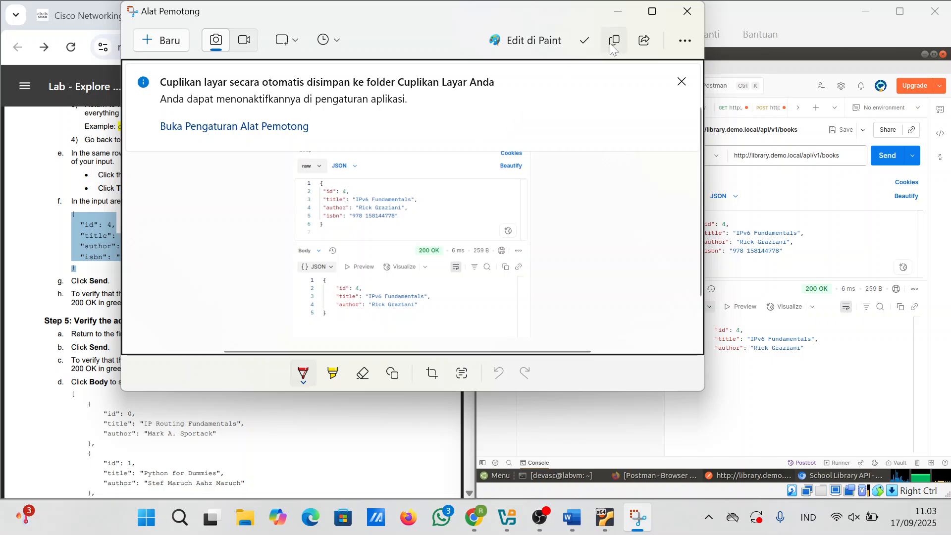
pyautogui.click(572, 517)
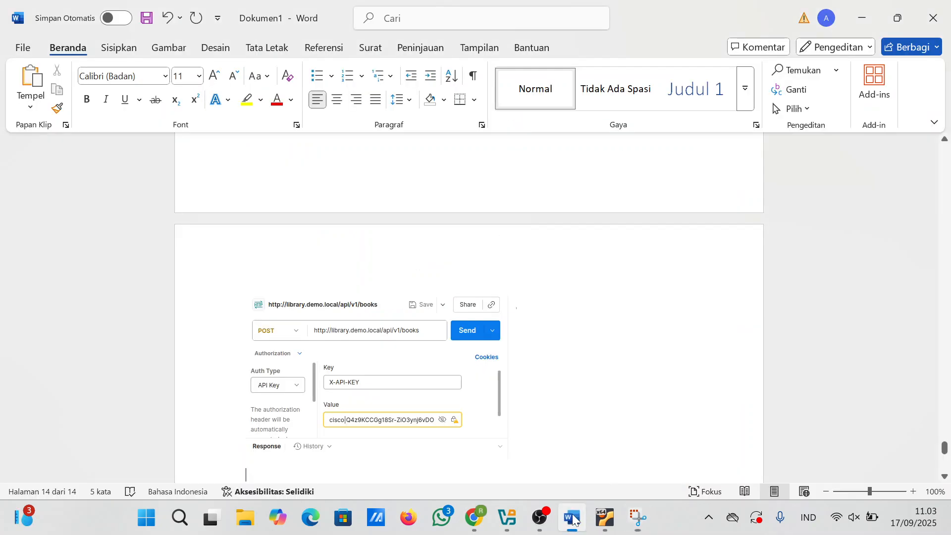
pyautogui.hotkey('ctrl', 'v')
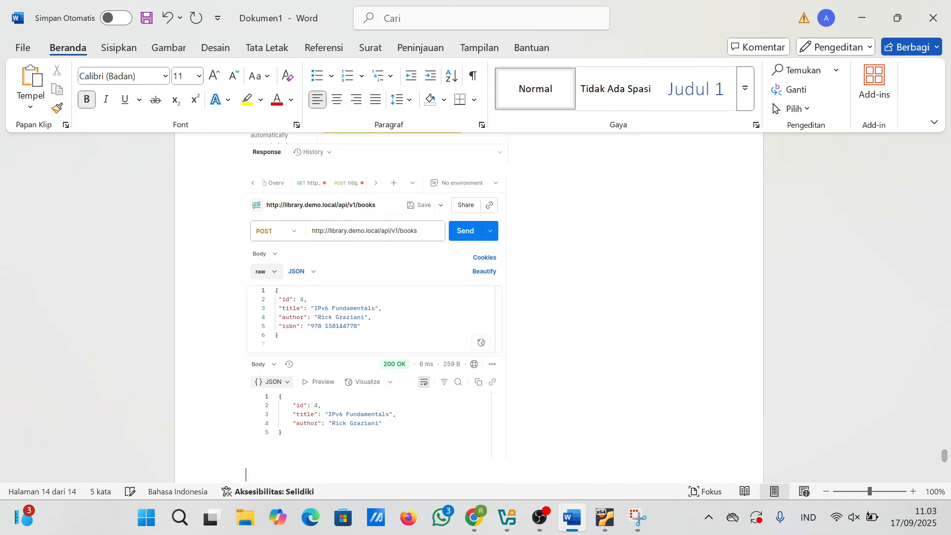
pyautogui.scroll(1, 495, 461)
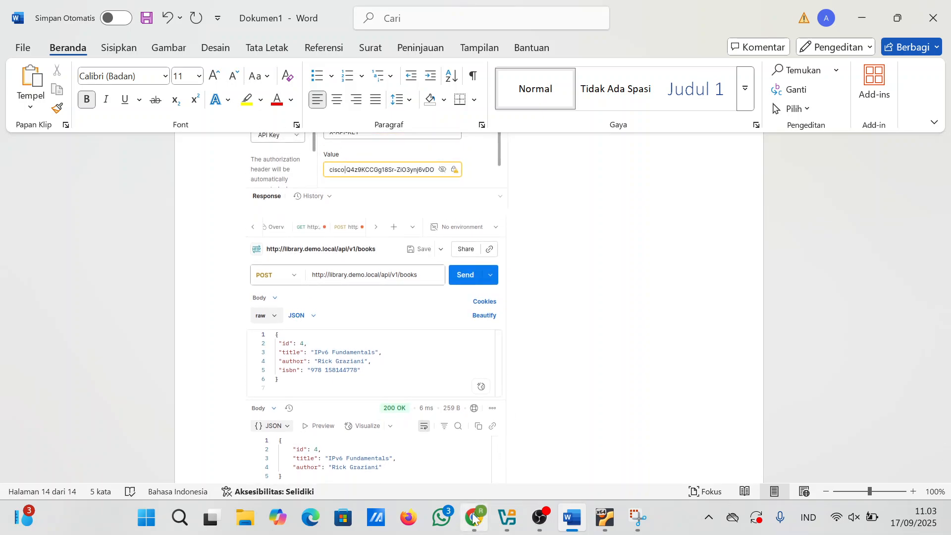
pyautogui.moveTo(474, 518)
pyautogui.click(435, 456)
# Step: Resend the GET books request in Postman to list all books, now including IPv6 Fundamentals
pyautogui.scroll(-5, 279, 378)
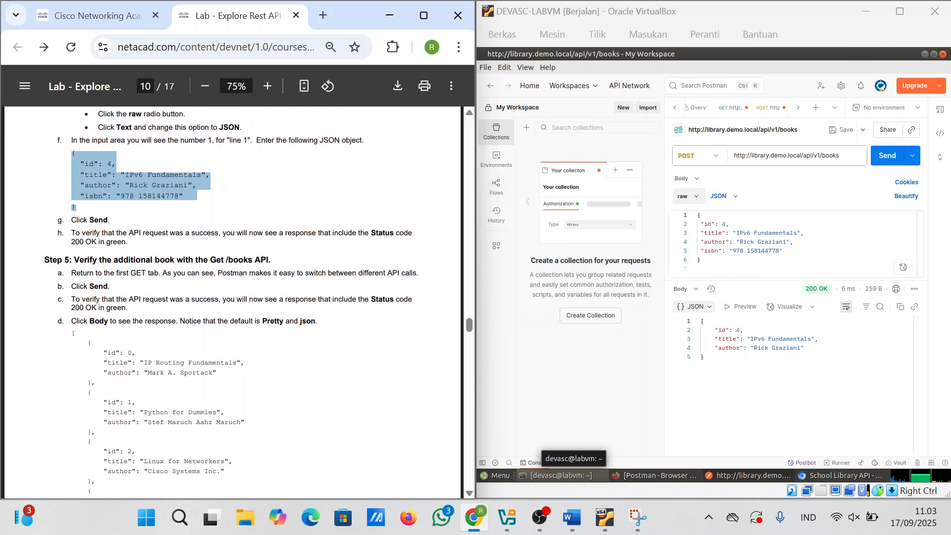
pyautogui.scroll(-1, 233, 302)
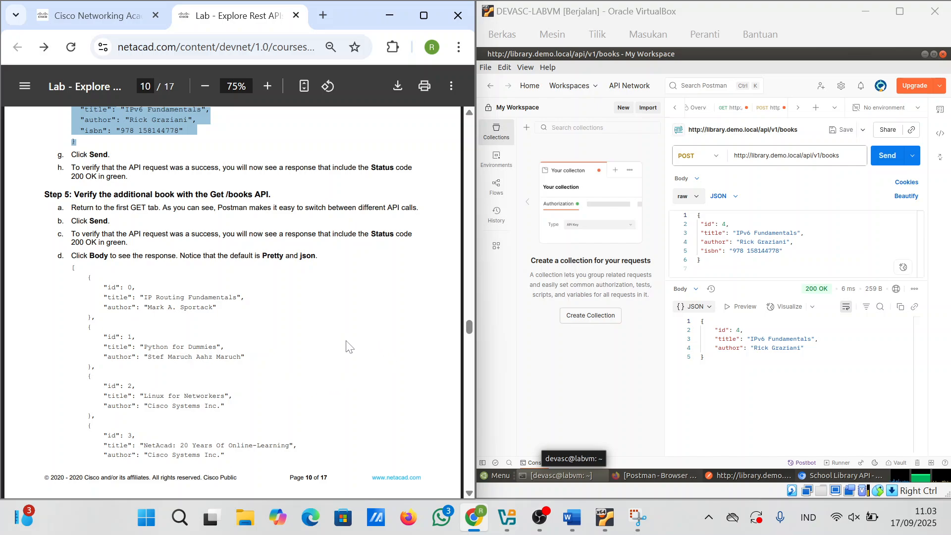
pyautogui.scroll(1, 349, 346)
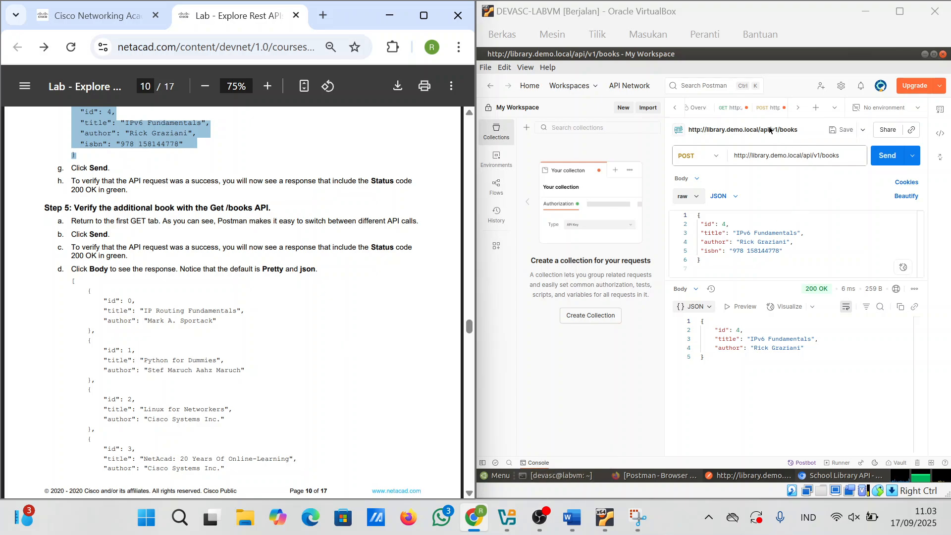
pyautogui.click(731, 111)
pyautogui.click(731, 111)
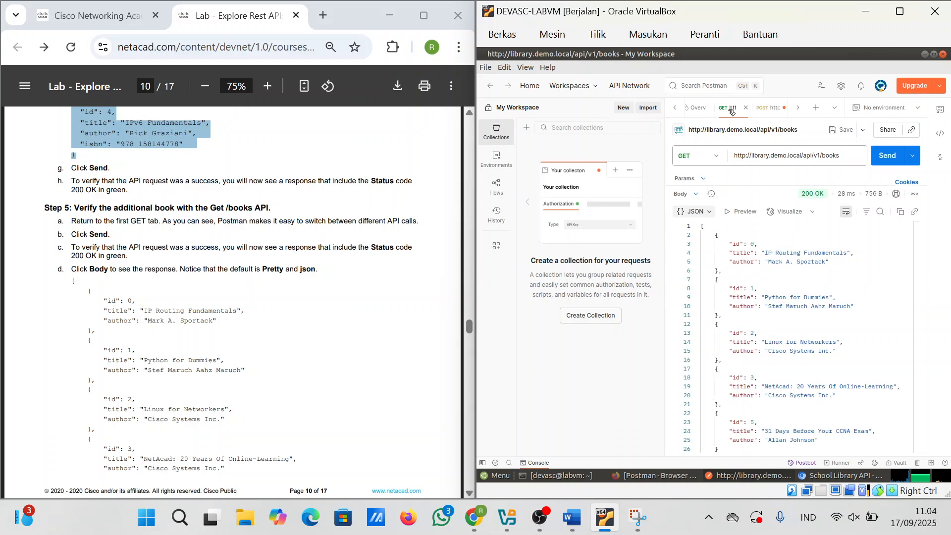
pyautogui.click(889, 155)
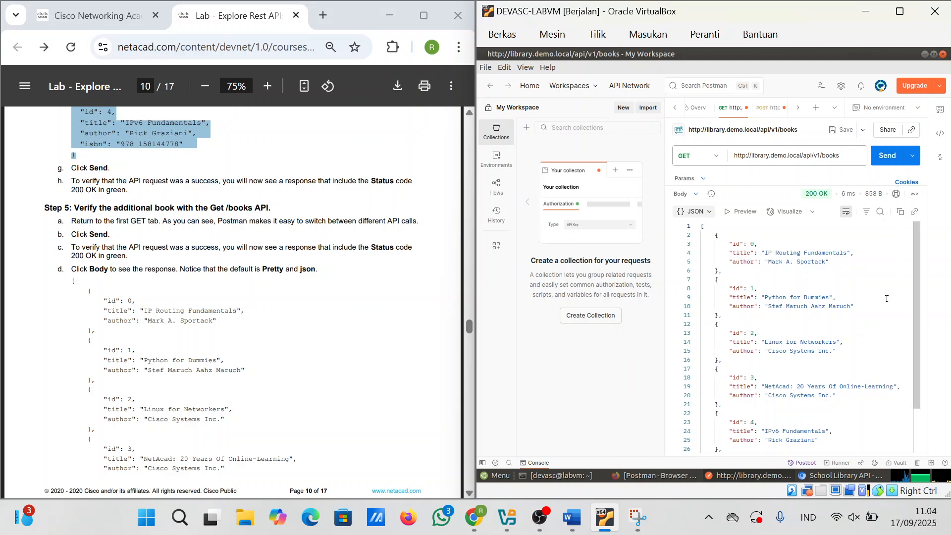
pyautogui.scroll(-3, 835, 367)
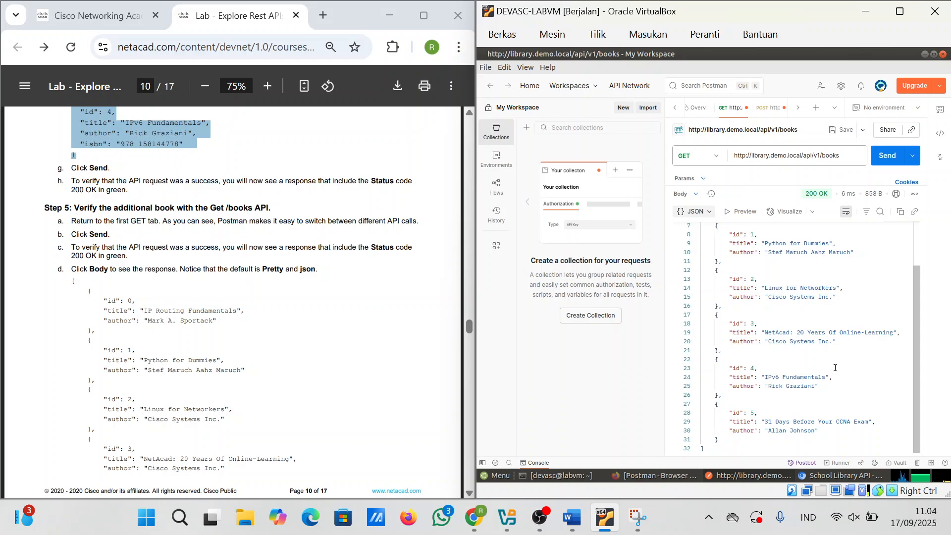
# Step: Look over the login and POST books request tabs, then return to the GET books response
pyautogui.click(775, 112)
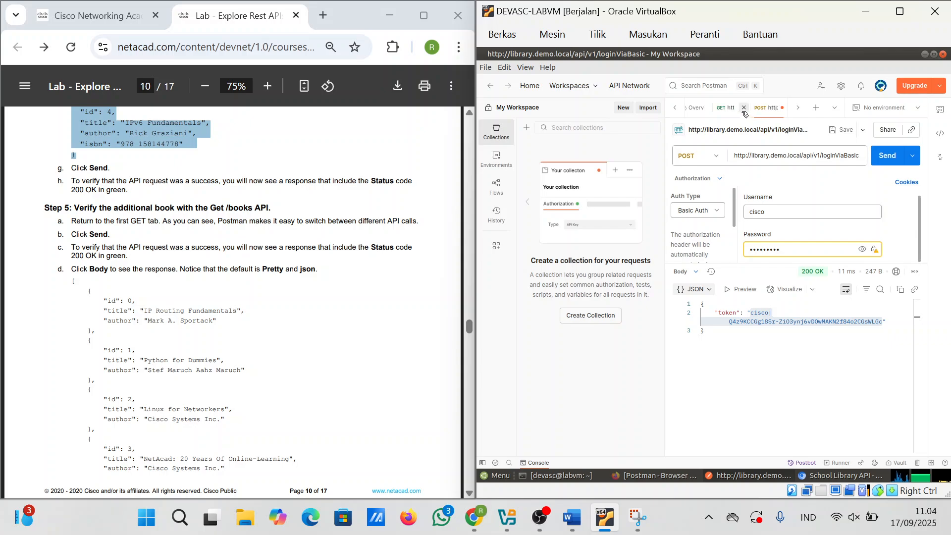
pyautogui.click(798, 108)
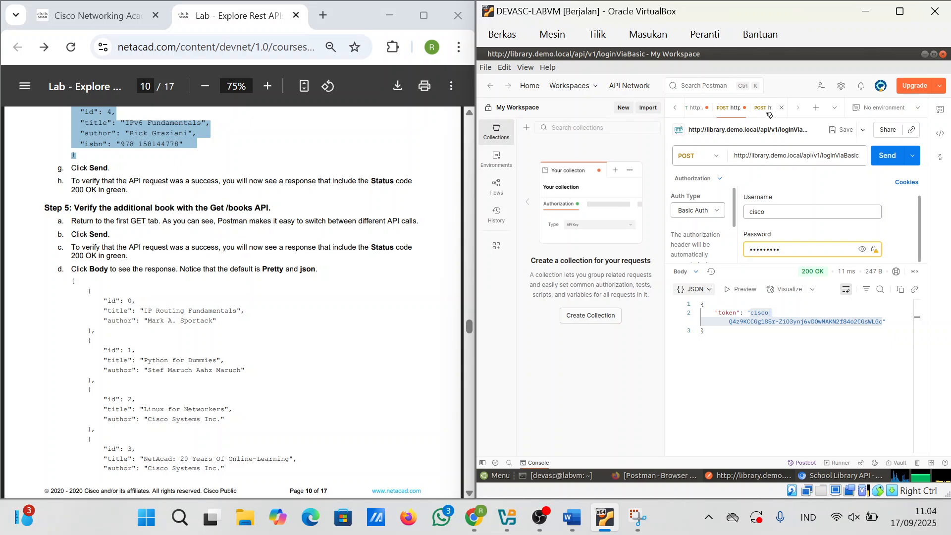
pyautogui.click(769, 109)
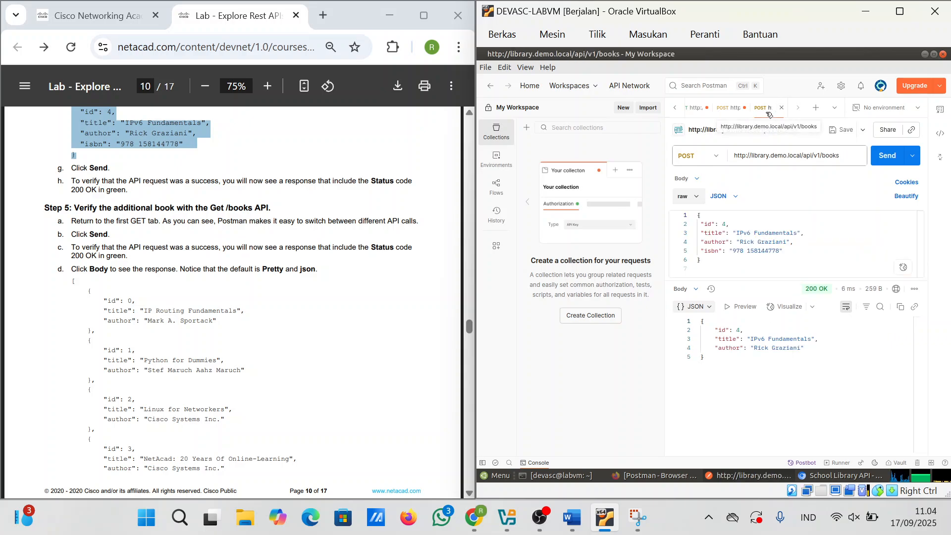
pyautogui.click(694, 114)
pyautogui.scroll(-3, 792, 317)
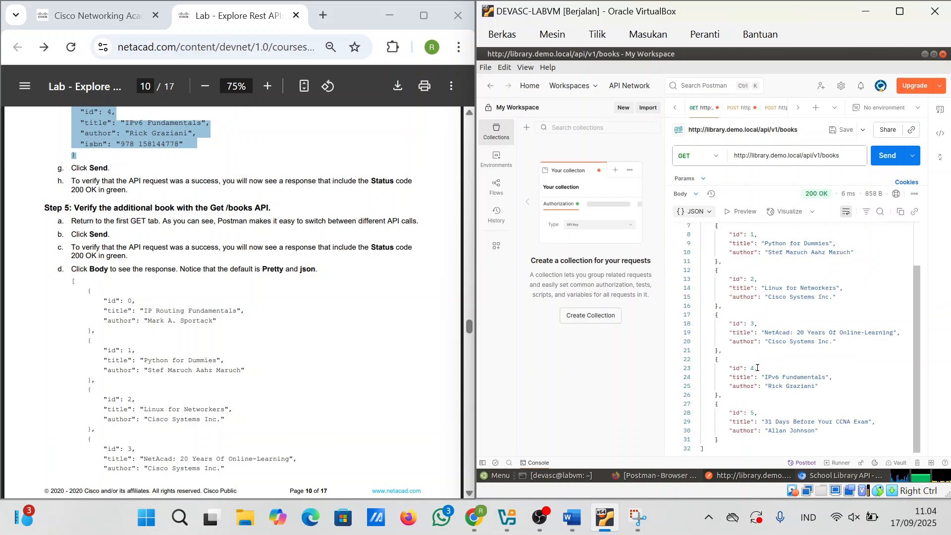
# Step: Paste a capture of the GET books 200 OK list through book id 5 at the end of the Word document
pyautogui.click(637, 518)
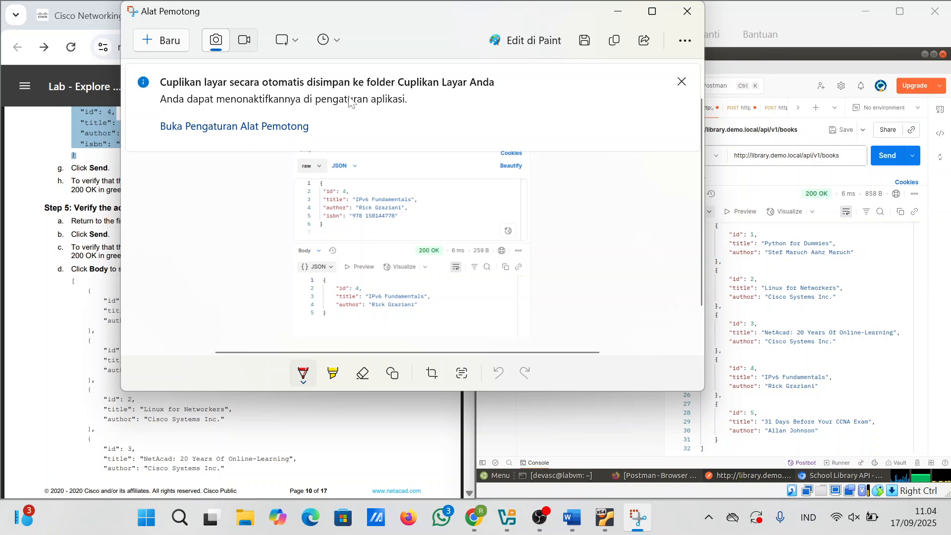
pyautogui.click(158, 48)
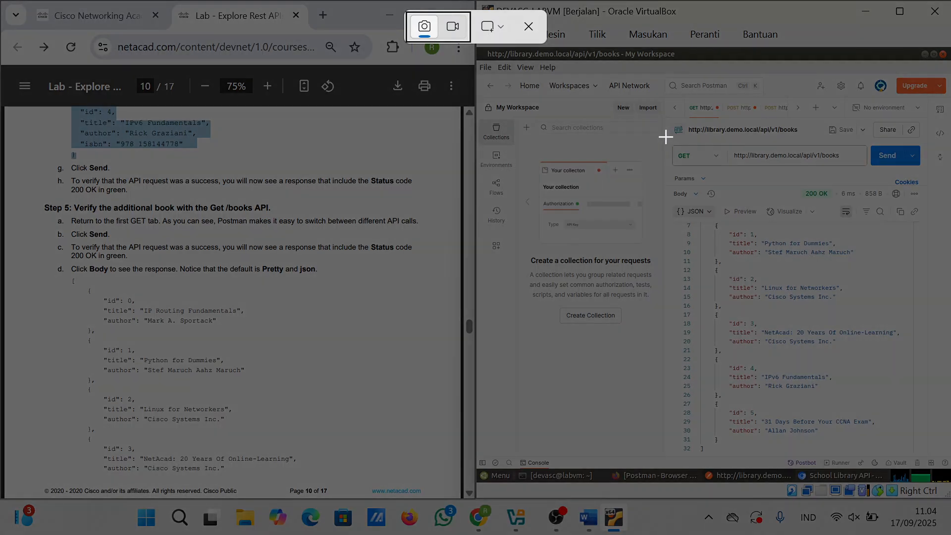
pyautogui.moveTo(665, 137); pyautogui.dragTo(942, 462)
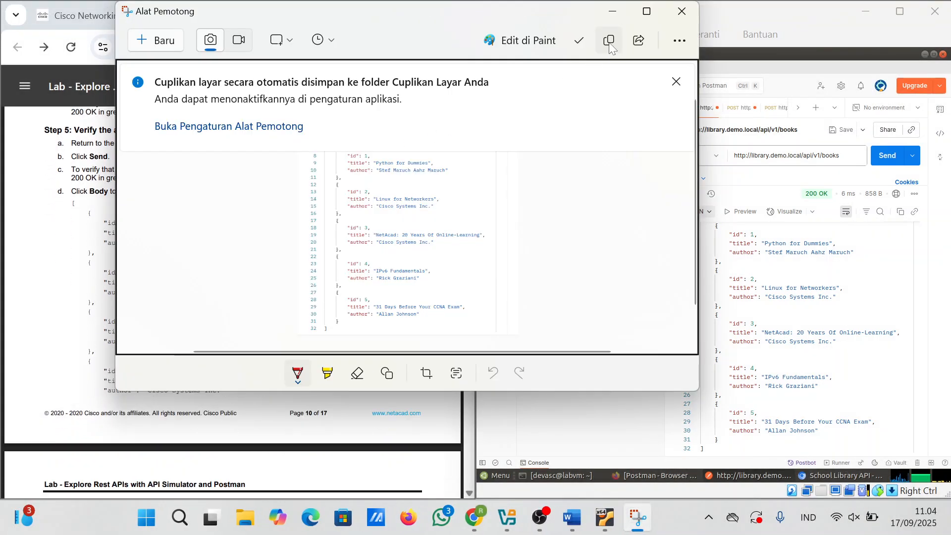
pyautogui.click(572, 517)
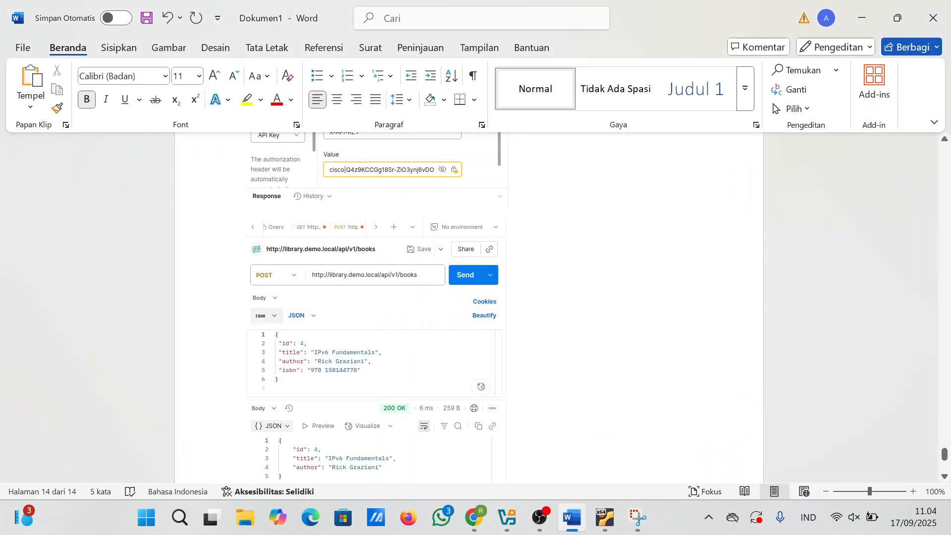
pyautogui.scroll(-1, 601, 382)
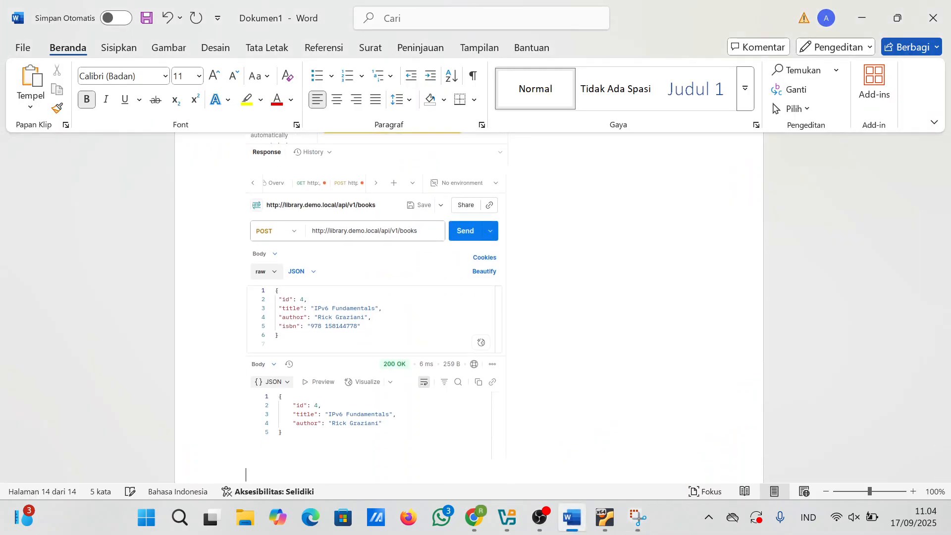
pyautogui.hotkey('ctrl', 'v')
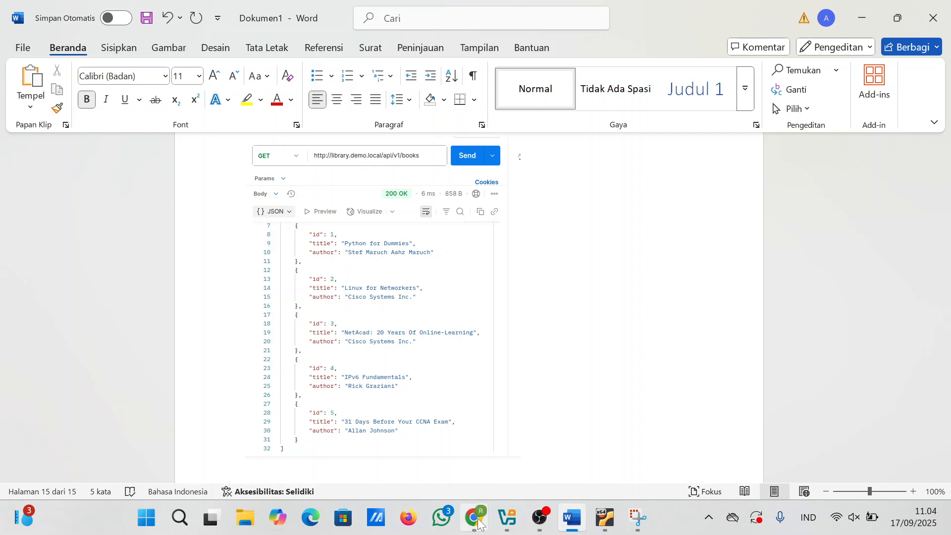
pyautogui.moveTo(474, 517)
pyautogui.click(437, 438)
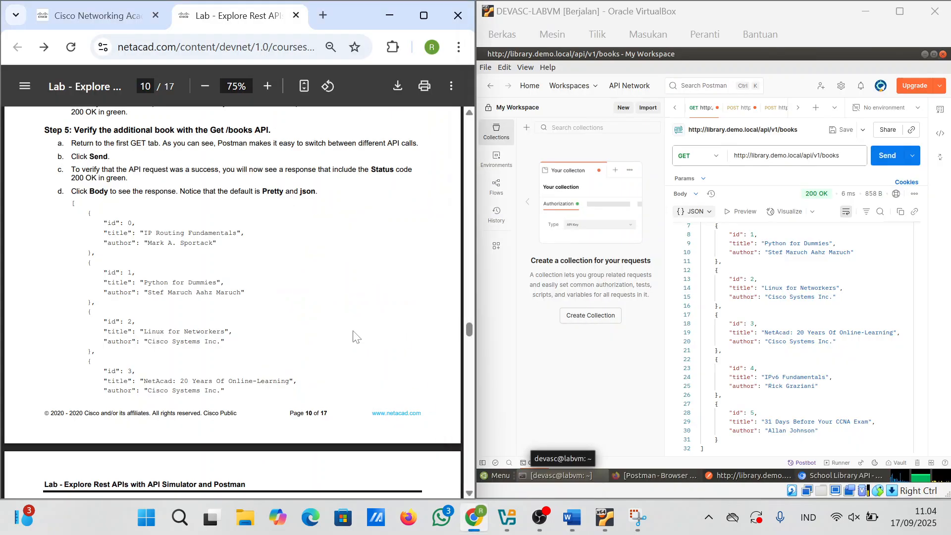
# Step: Scroll the lab PDF to page 11, Step 6: Use additional parameters with the Get /books API
pyautogui.scroll(-2, 355, 336)
pyautogui.scroll(2, 355, 336)
pyautogui.scroll(-1, 355, 336)
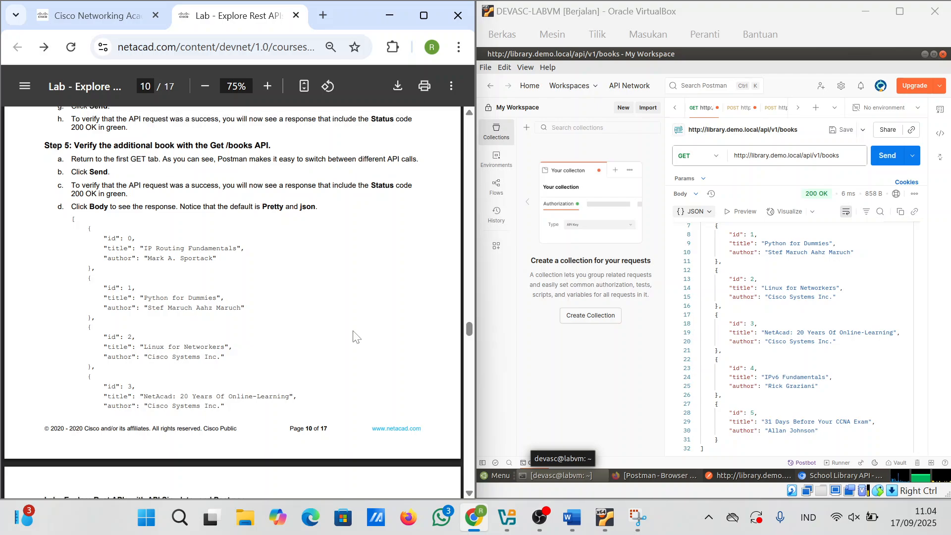
pyautogui.scroll(-8, 355, 335)
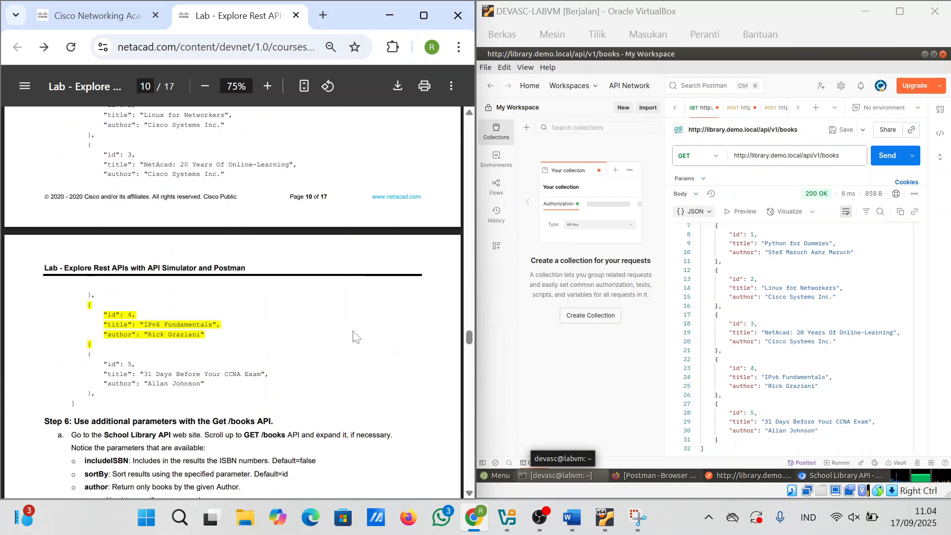
pyautogui.scroll(-1, 355, 336)
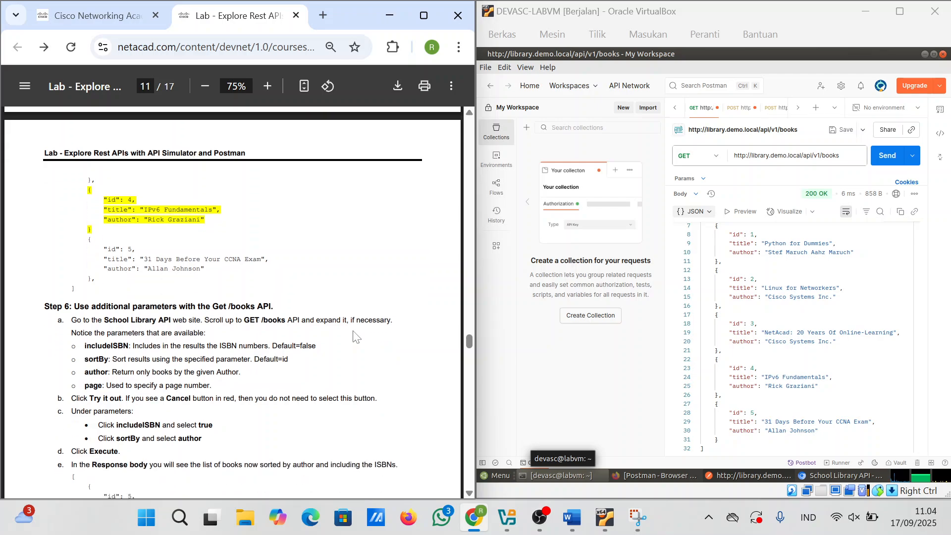
pyautogui.scroll(-9, 355, 336)
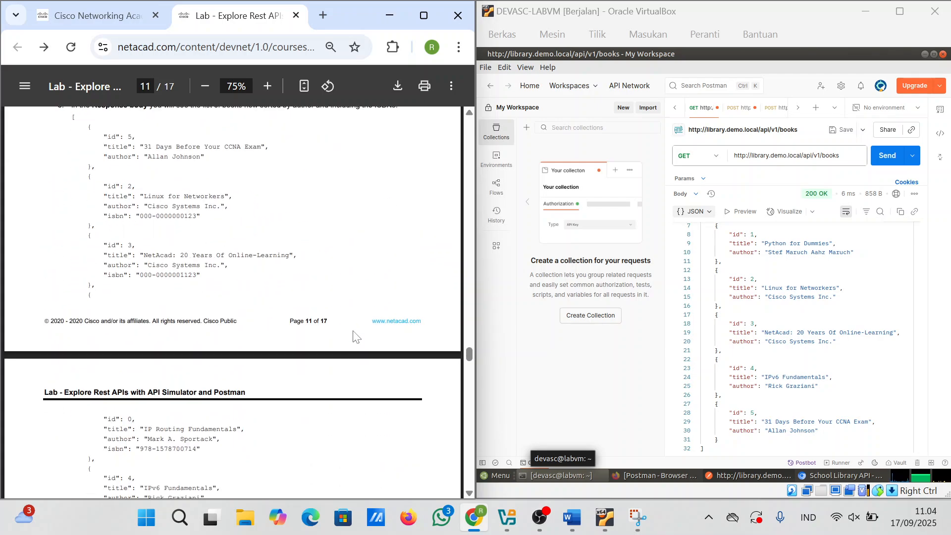
pyautogui.scroll(7, 353, 331)
pyautogui.rightClick(353, 331)
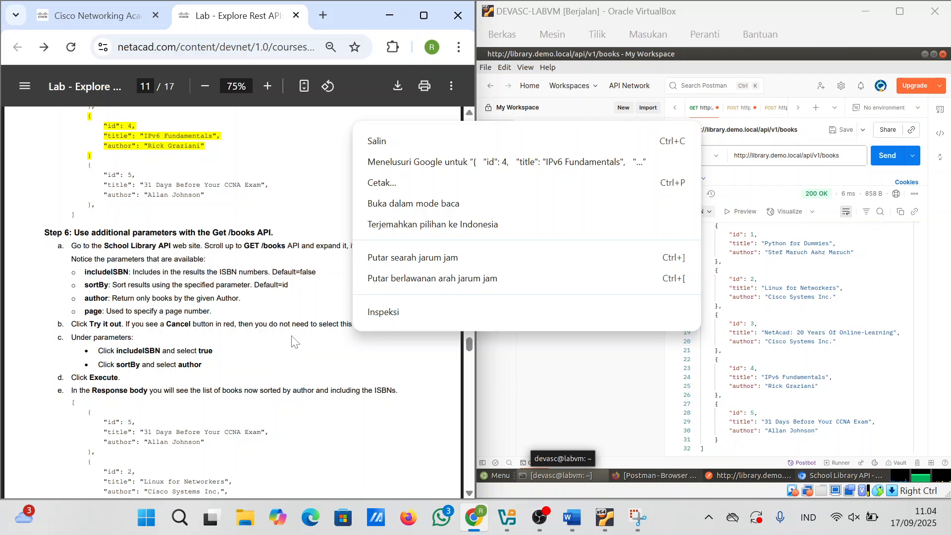
pyautogui.moveTo(201, 273); pyautogui.dragTo(205, 273)
pyautogui.scroll(-1, 206, 277)
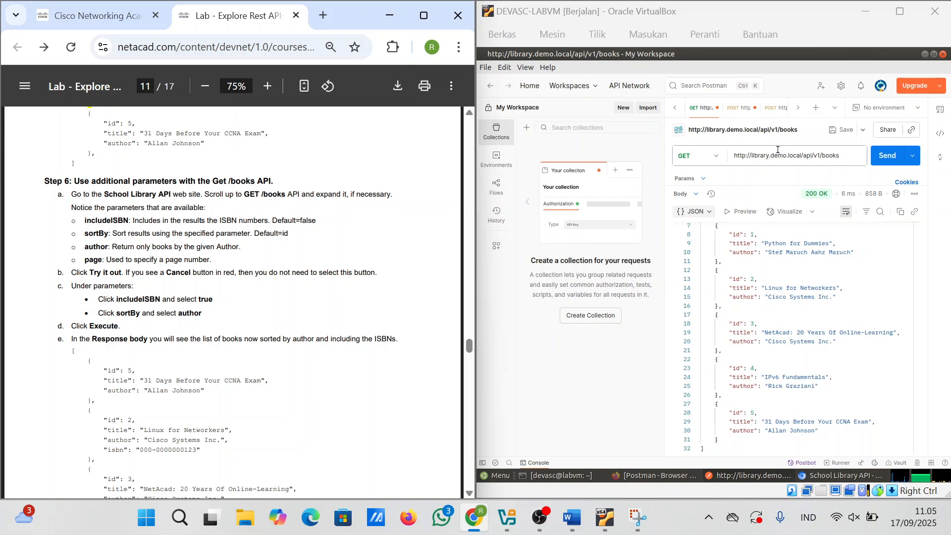
# Step: Switch the GET books request to its Params section and enlarge it to show the empty Query Params table
pyautogui.click(689, 179)
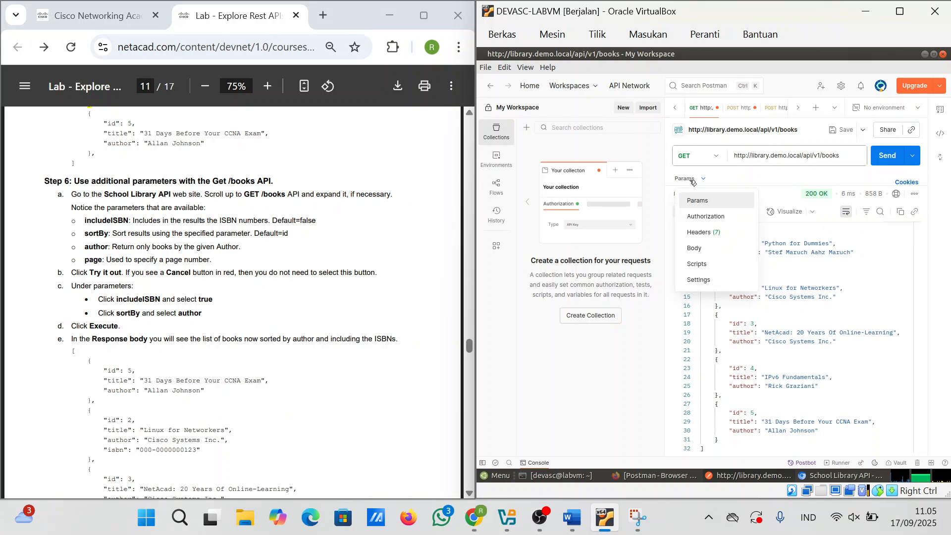
pyautogui.click(698, 201)
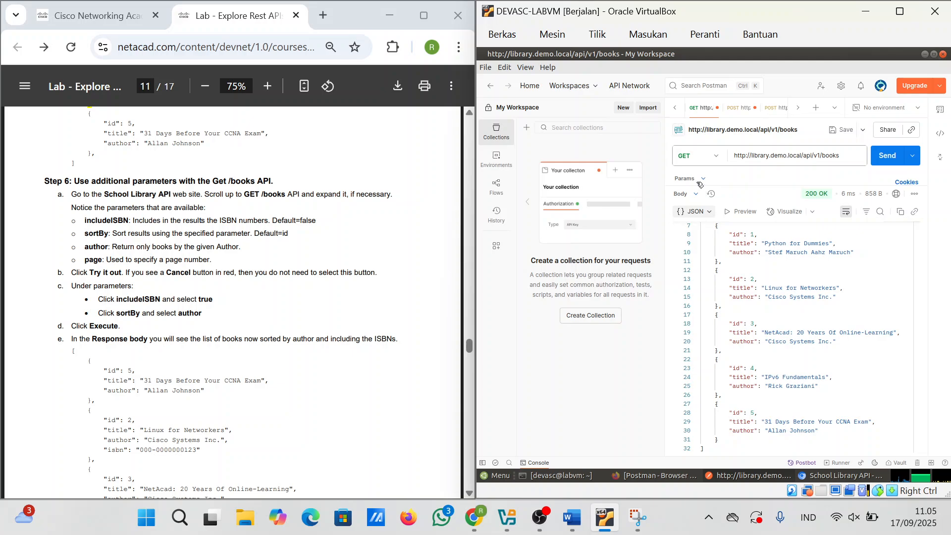
pyautogui.click(700, 183)
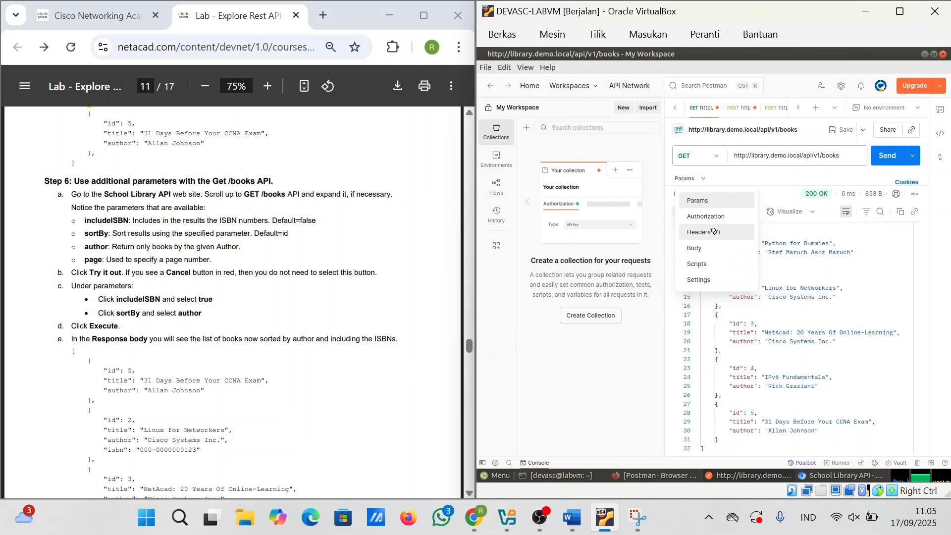
pyautogui.click(717, 200)
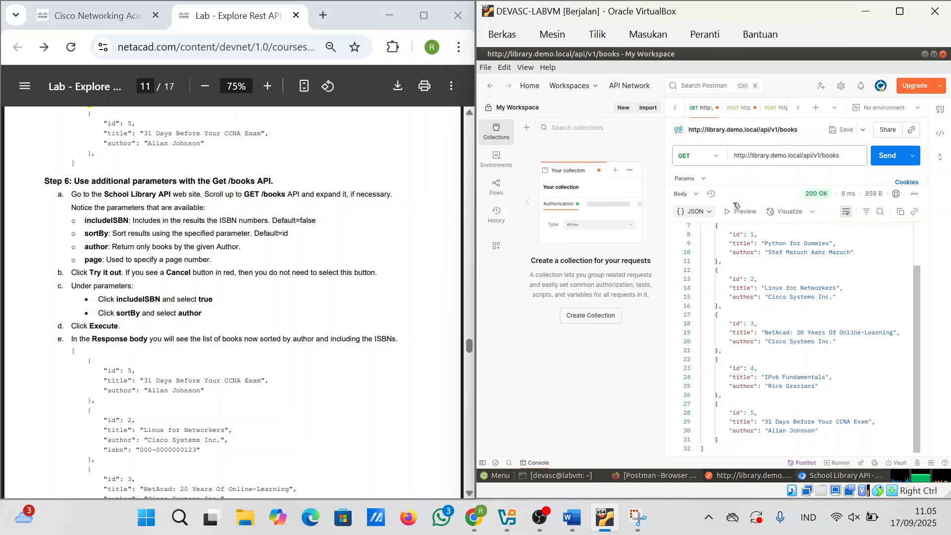
pyautogui.moveTo(786, 185); pyautogui.dragTo(782, 269)
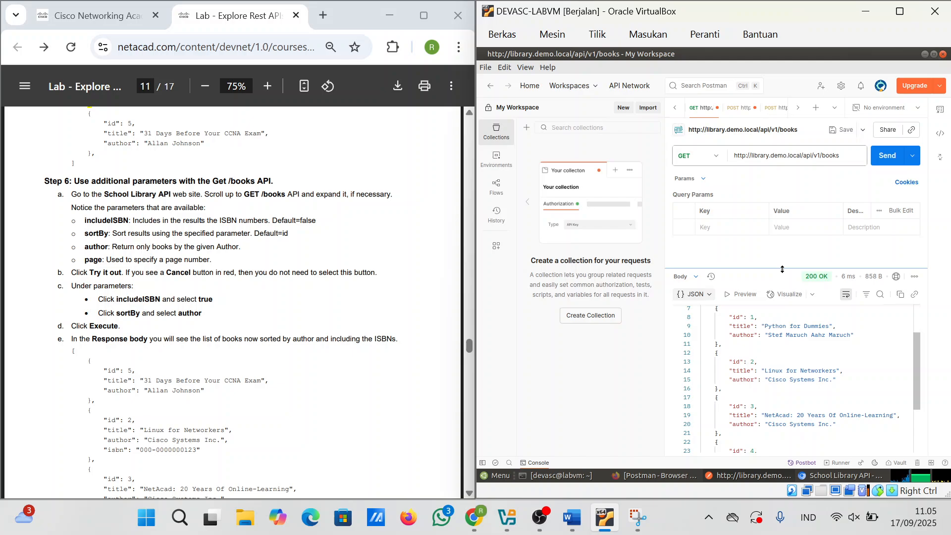
pyautogui.click(702, 179)
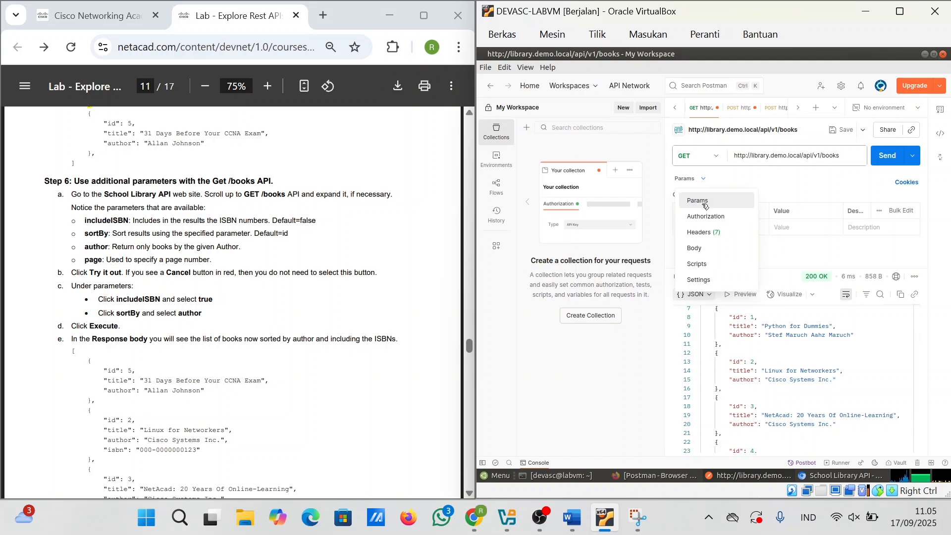
pyautogui.click(705, 206)
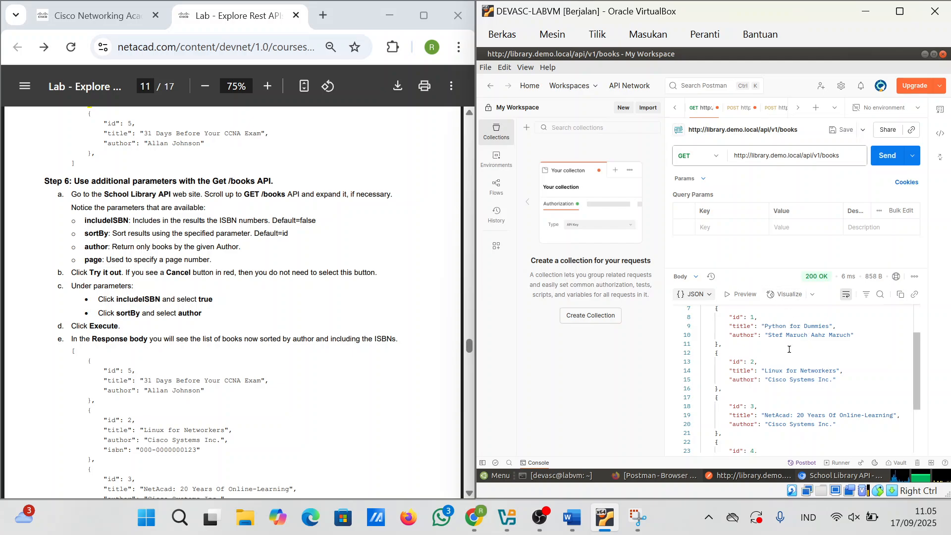
# Step: Scroll through the GET books response listing five books, ending with id 5, '31 Days Before Your CCNA Exam'
pyautogui.scroll(-3, 233, 297)
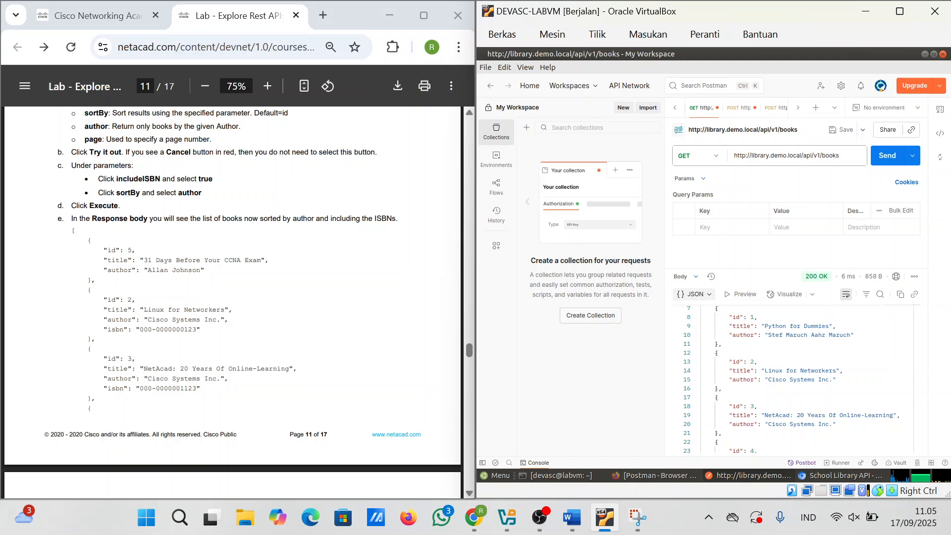
pyautogui.scroll(1, 233, 297)
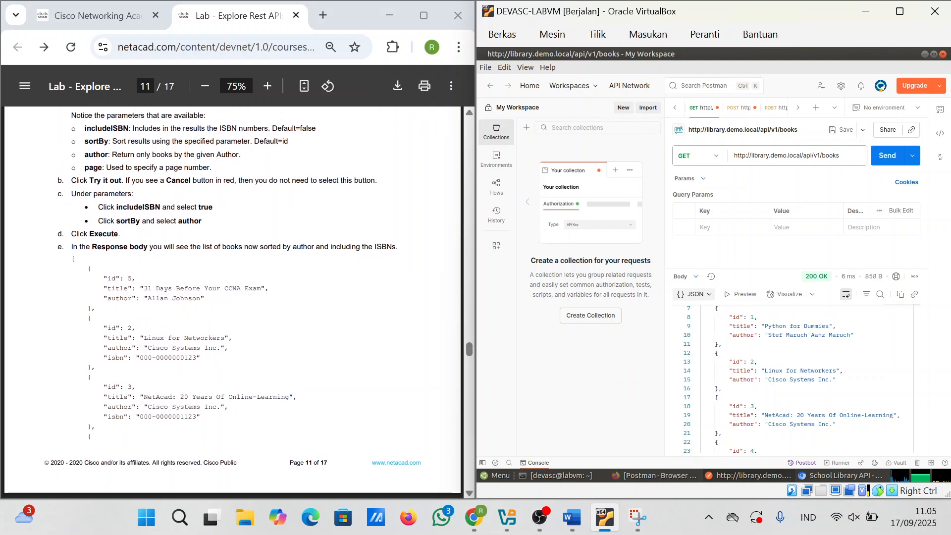
pyautogui.scroll(2, 233, 298)
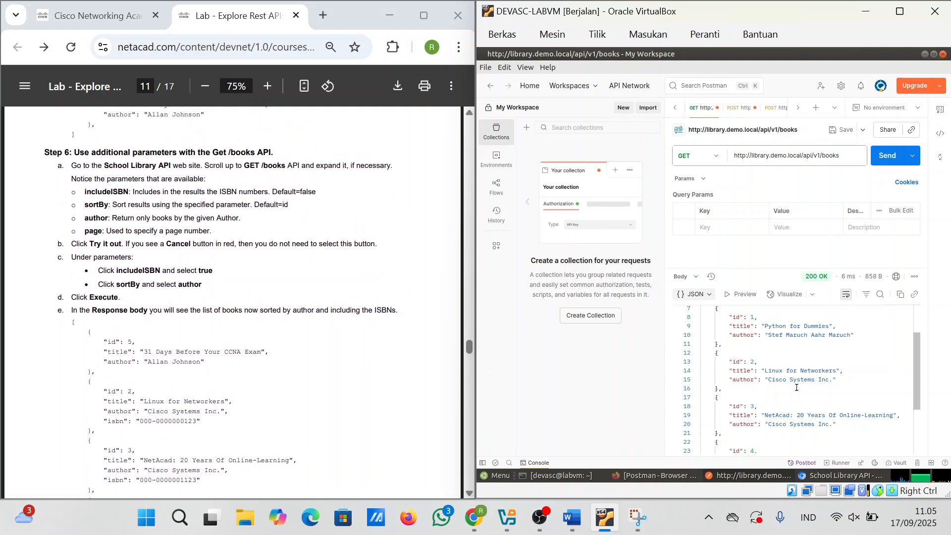
pyautogui.scroll(-1, 797, 388)
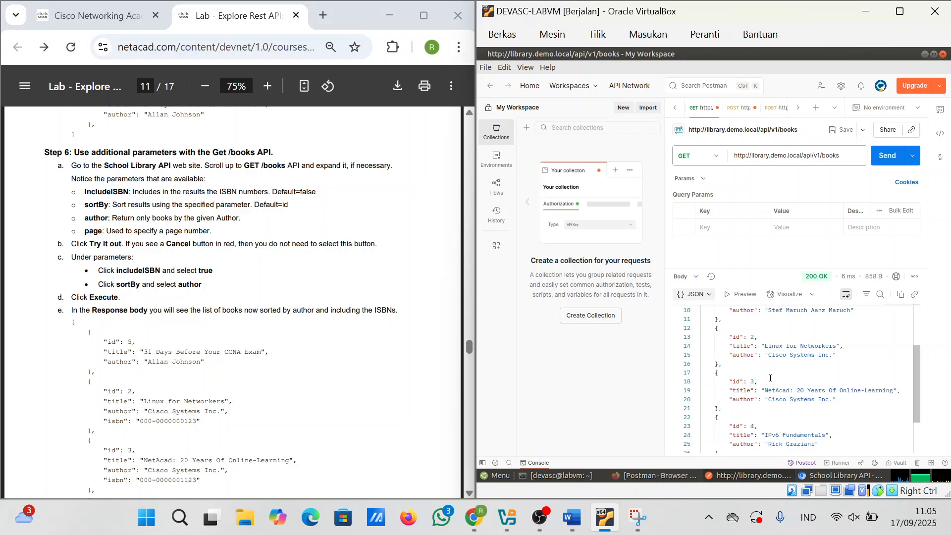
pyautogui.scroll(-2, 770, 378)
pyautogui.scroll(-1, 770, 378)
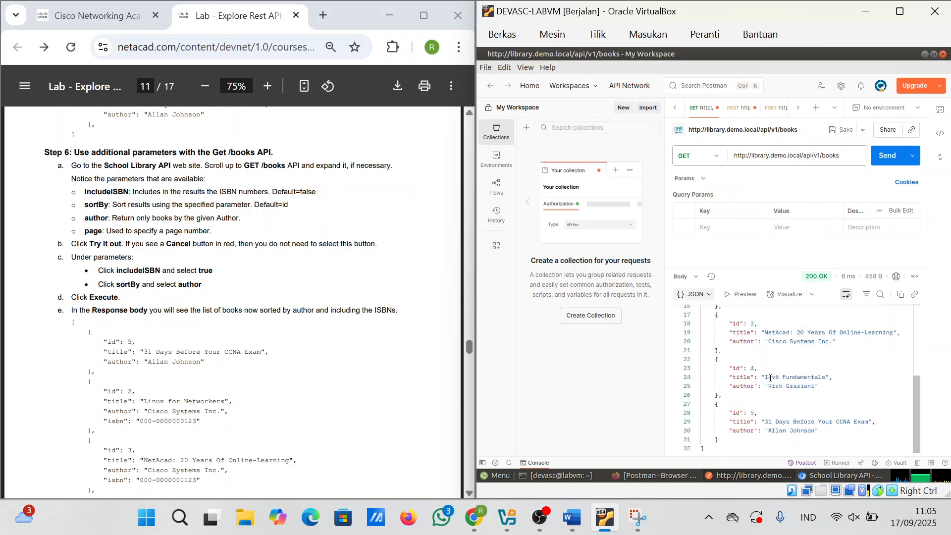
pyautogui.scroll(1, 89, 108)
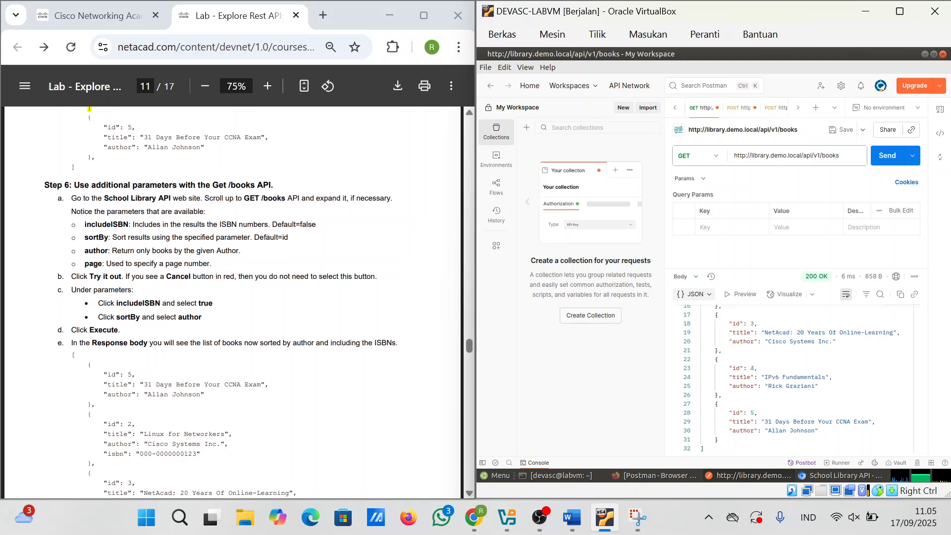
pyautogui.scroll(-1, 233, 302)
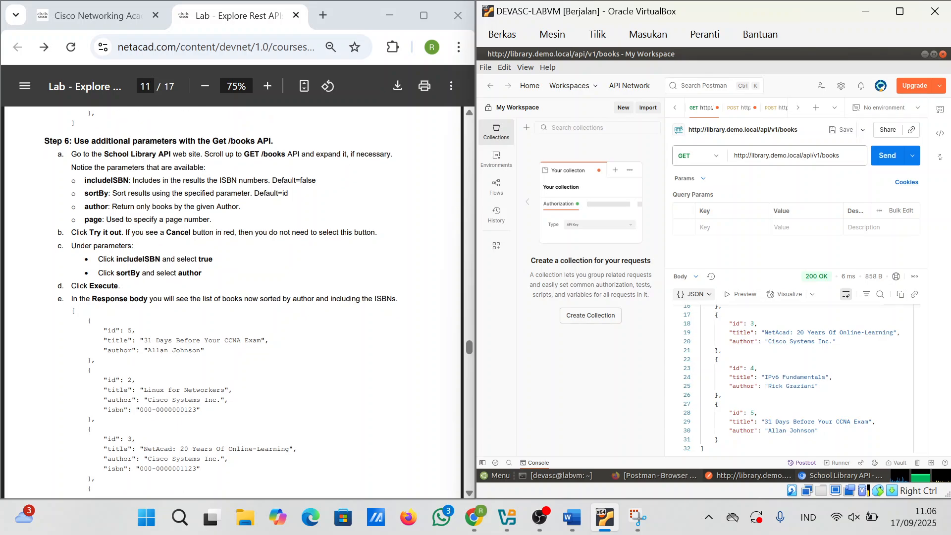
pyautogui.scroll(-1, 232, 302)
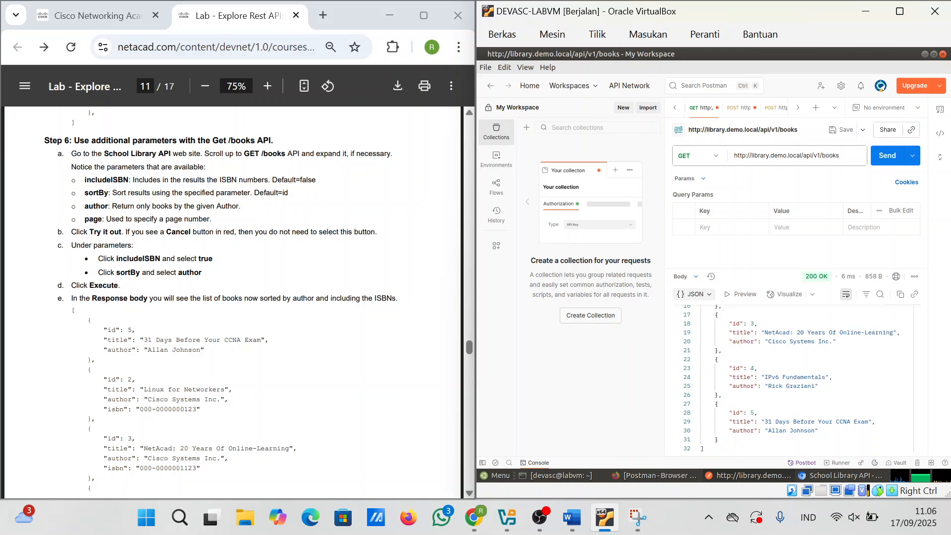
pyautogui.scroll(1, 232, 302)
pyautogui.moveTo(843, 474)
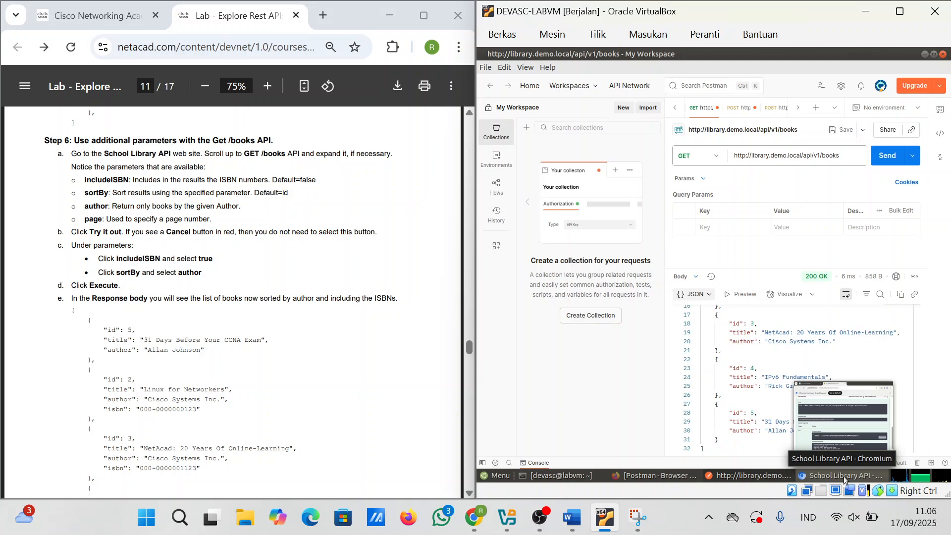
# Step: In the School Library API docs, expand GET /books and enable Try it out
pyautogui.click(843, 476)
pyautogui.scroll(-3, 674, 238)
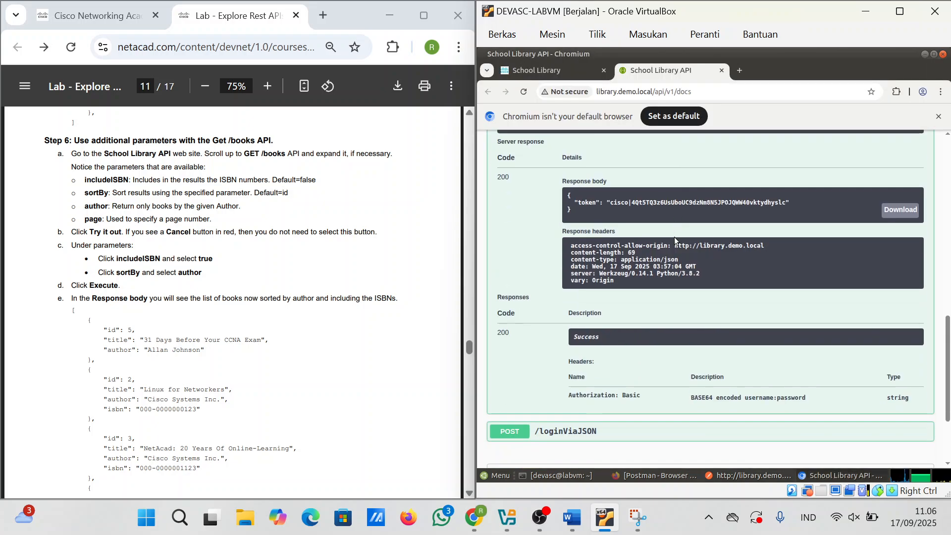
pyautogui.scroll(12, 674, 237)
pyautogui.scroll(3, 673, 237)
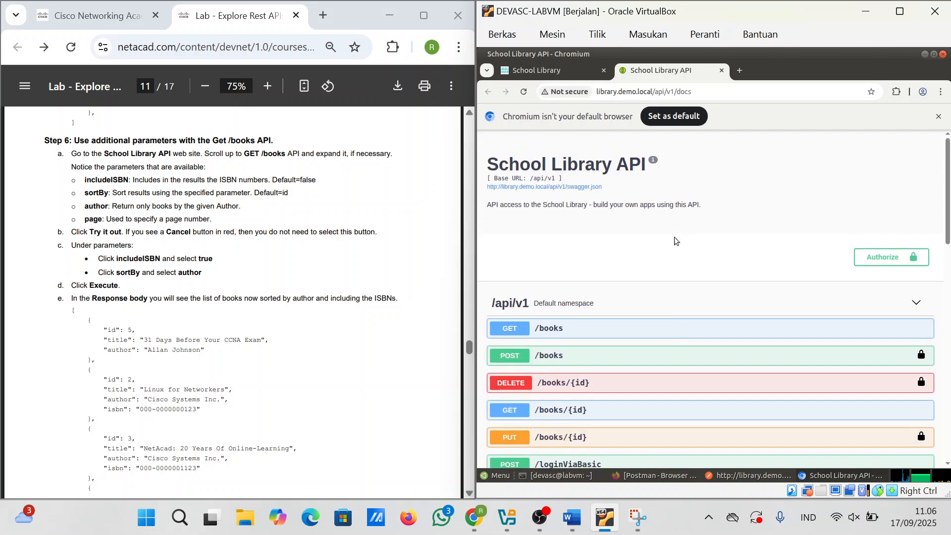
pyautogui.click(561, 333)
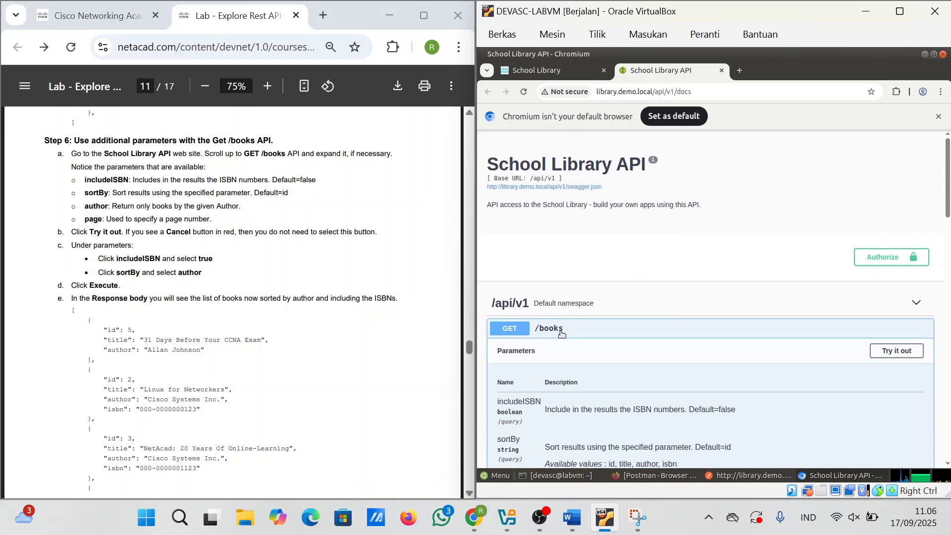
pyautogui.scroll(-2, 561, 333)
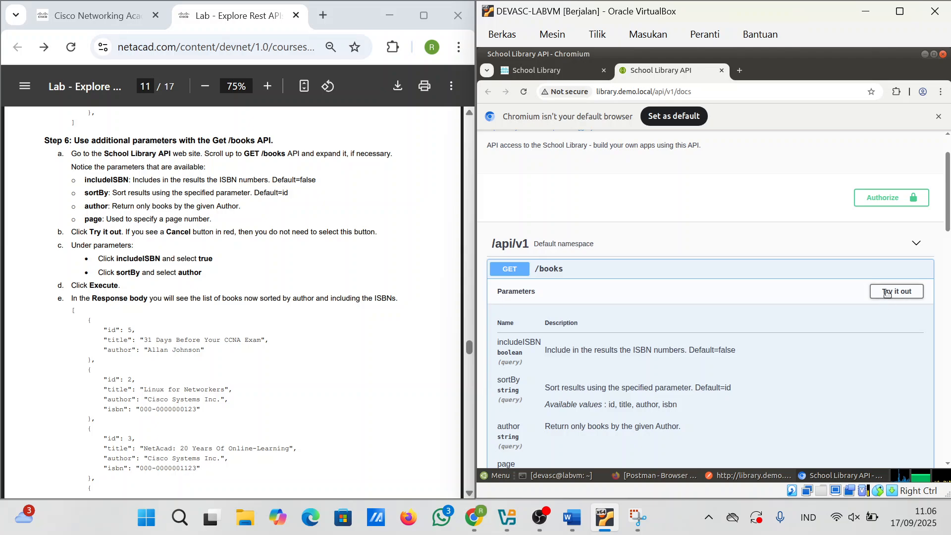
pyautogui.click(887, 292)
# Step: Execute GET /books with includeISBN set to true and view the 200 response listing ISBNs
pyautogui.scroll(-8, 706, 370)
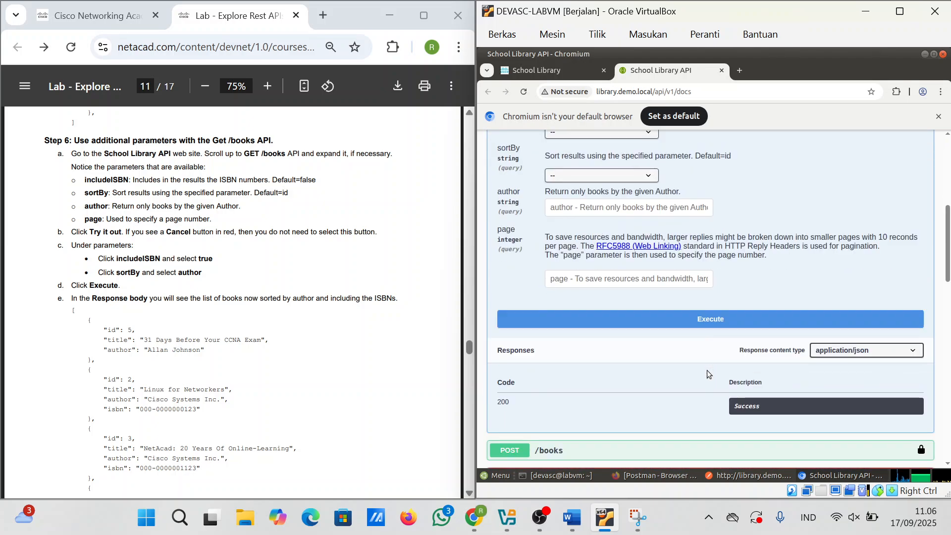
pyautogui.click(590, 138)
pyautogui.click(583, 161)
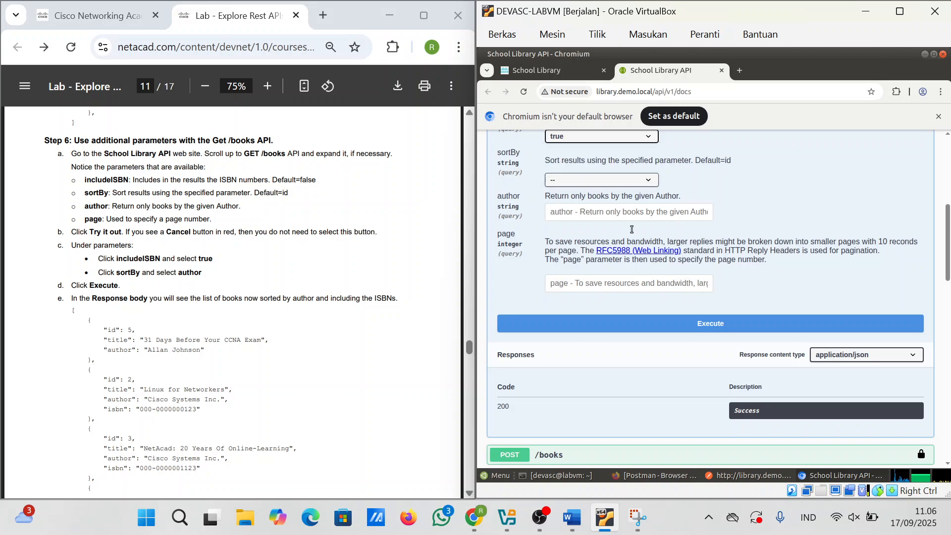
pyautogui.click(678, 323)
pyautogui.scroll(-6, 679, 322)
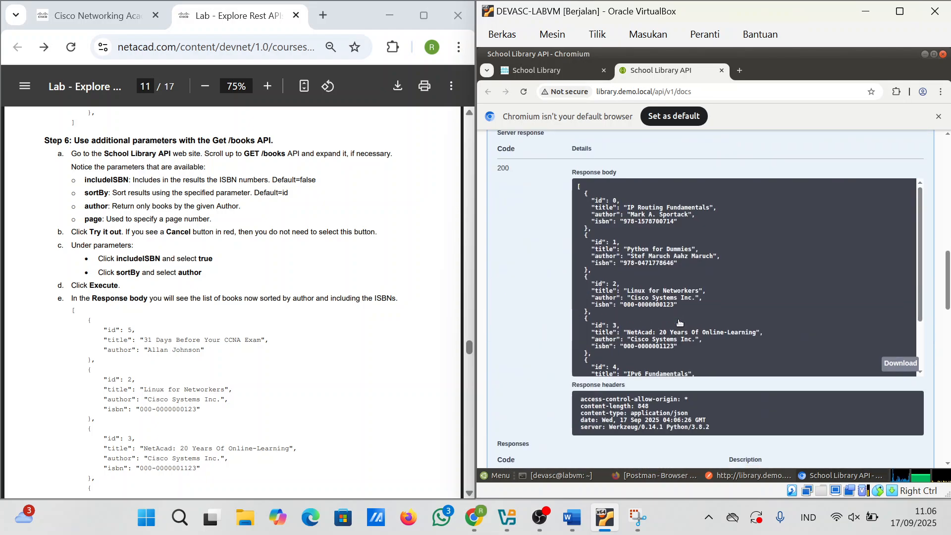
pyautogui.scroll(-3, 678, 322)
pyautogui.scroll(3, 678, 321)
pyautogui.scroll(-3, 678, 320)
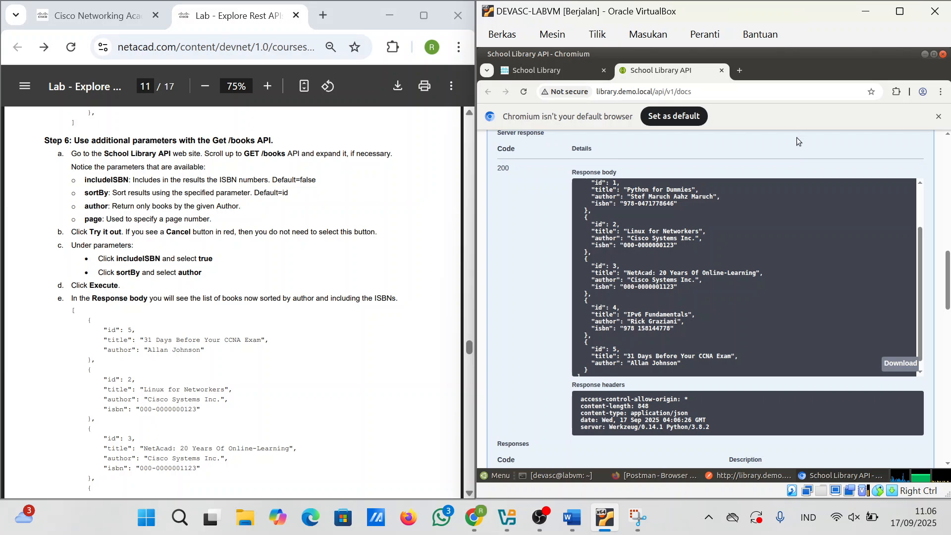
pyautogui.moveTo(944, 275); pyautogui.dragTo(947, 261)
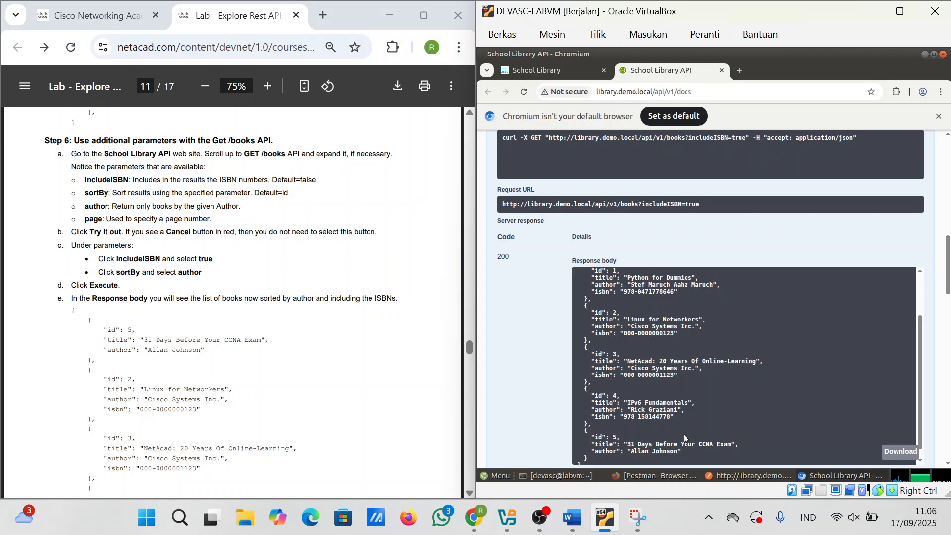
pyautogui.click(637, 517)
# Step: Paste a capture of the includeISBN=true request URL and ISBN-listing response body into the Word report
pyautogui.click(142, 48)
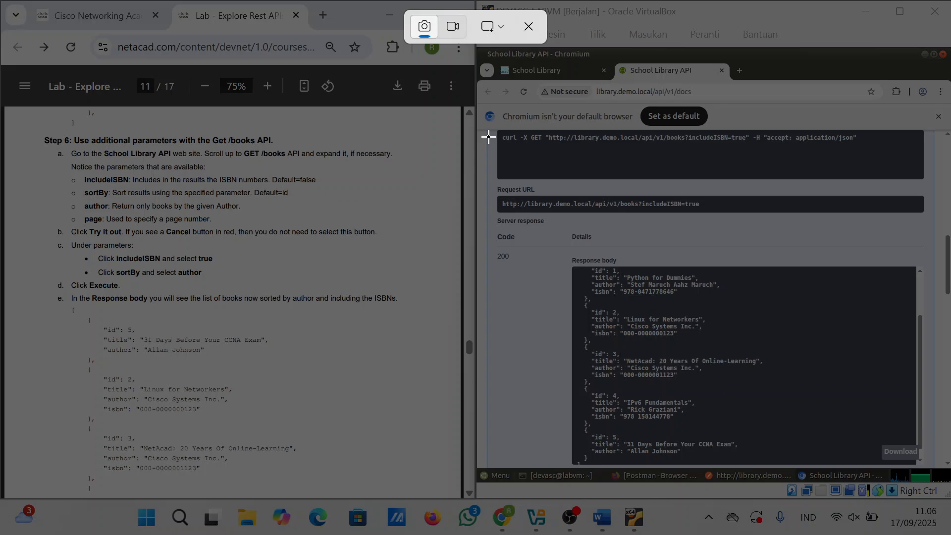
pyautogui.moveTo(488, 137); pyautogui.dragTo(931, 458)
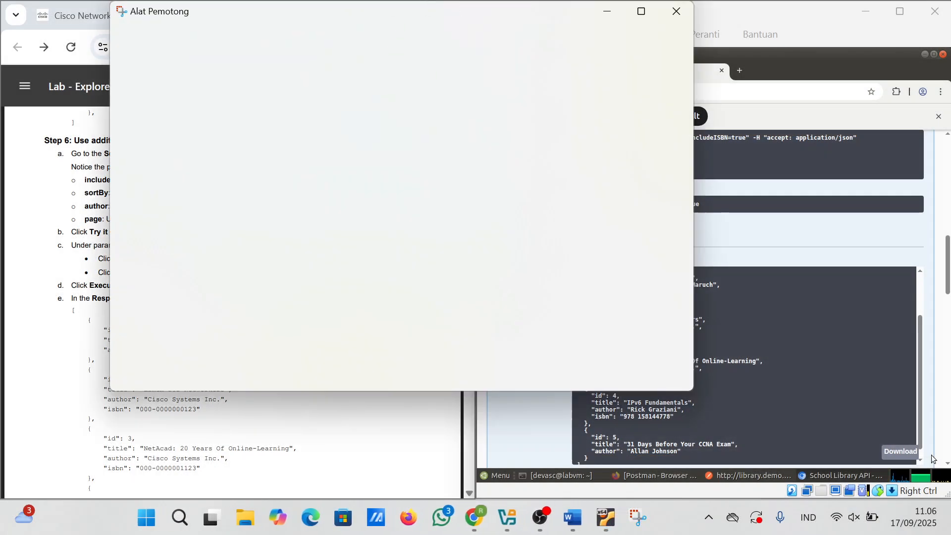
pyautogui.click(610, 47)
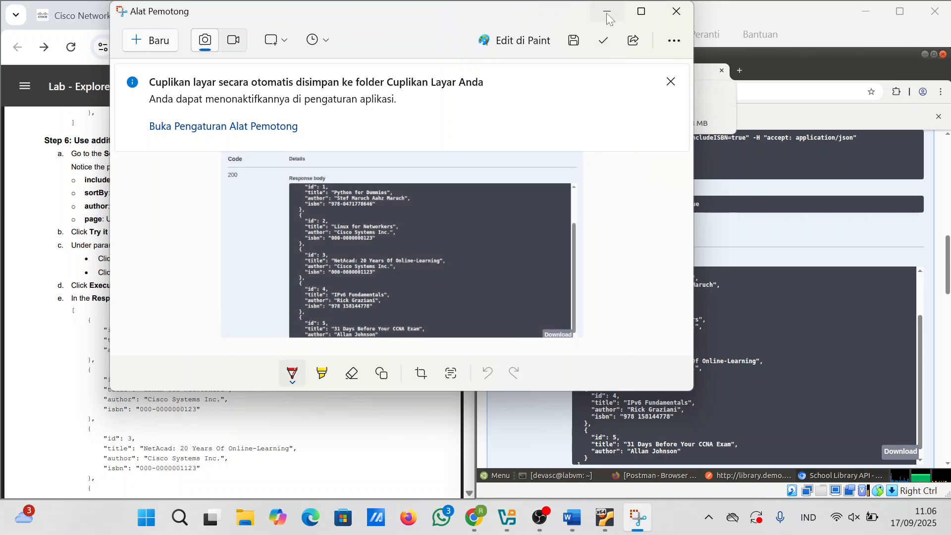
pyautogui.click(606, 11)
pyautogui.click(571, 531)
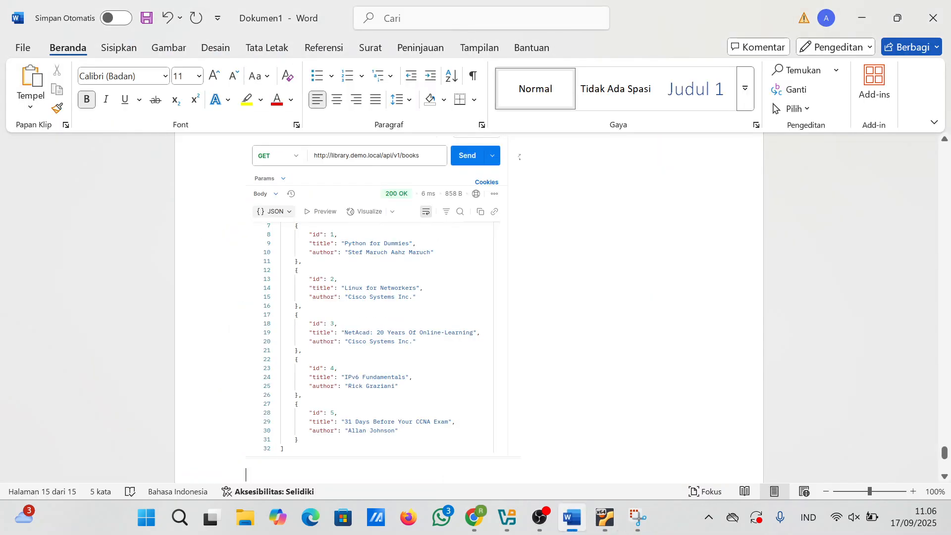
pyautogui.hotkey('ctrl', 'v')
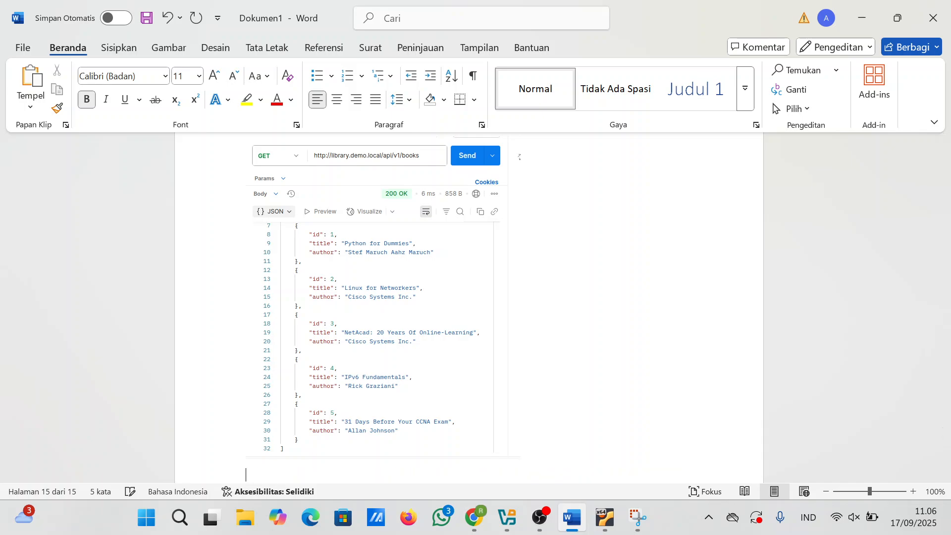
pyautogui.scroll(-10, 604, 291)
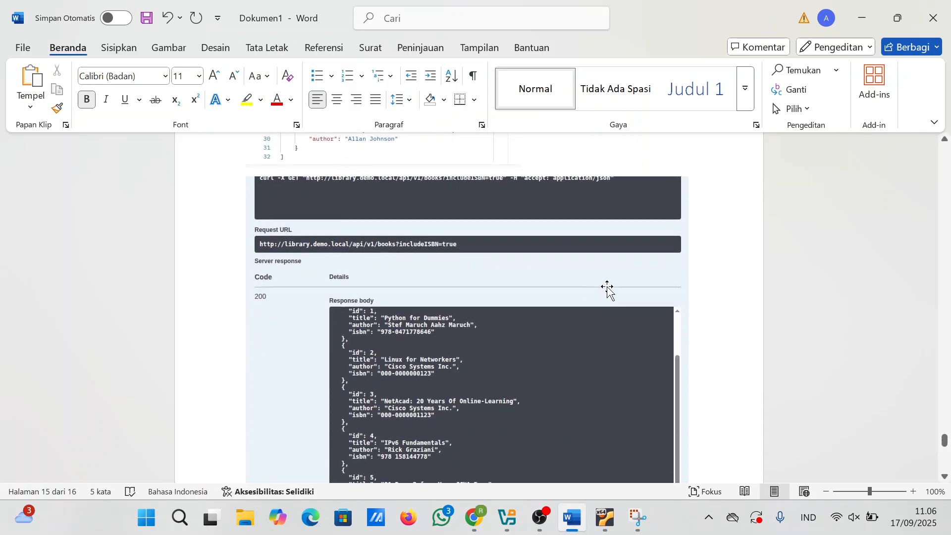
pyautogui.scroll(-6, 470, 296)
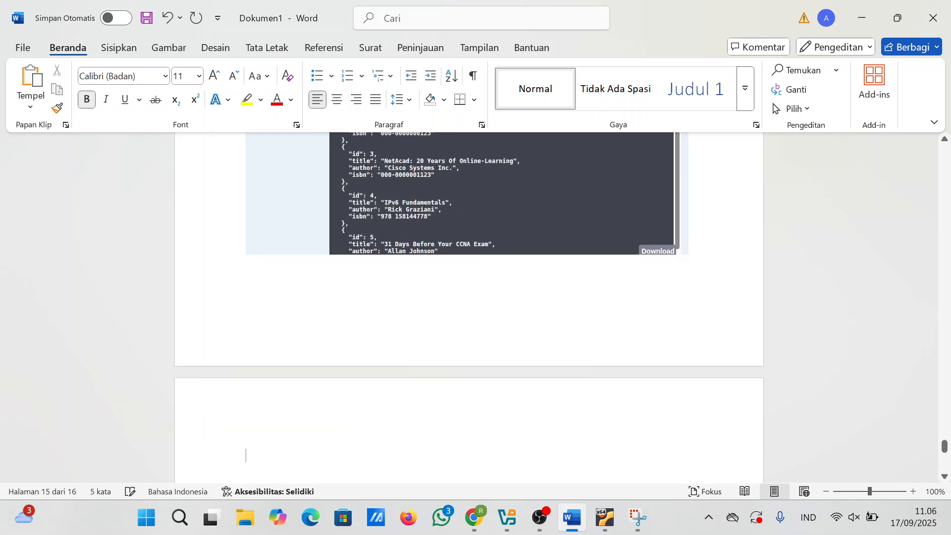
# Step: Follow the highlighted example URL in the lab PDF, then go back after the library.demo.local page fails to load
pyautogui.moveTo(474, 517)
pyautogui.click(558, 441)
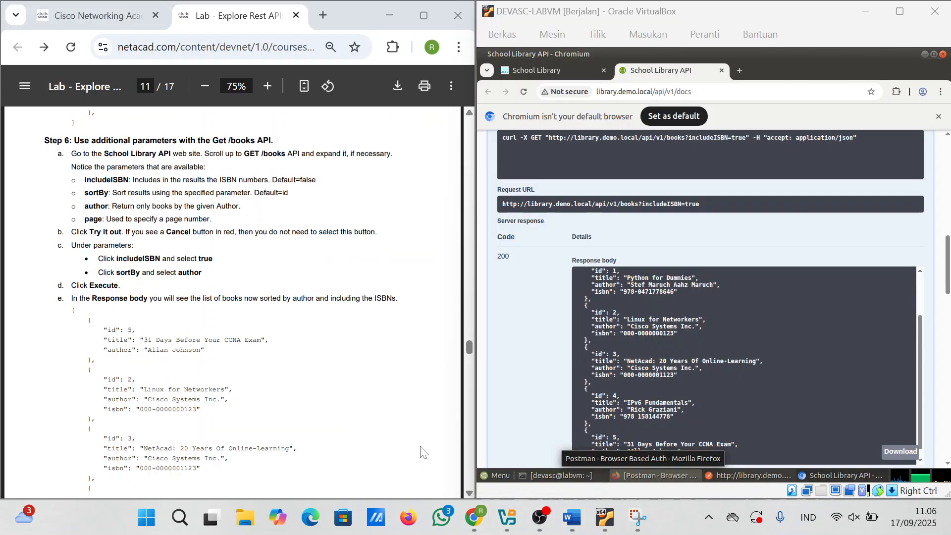
pyautogui.scroll(-10, 272, 376)
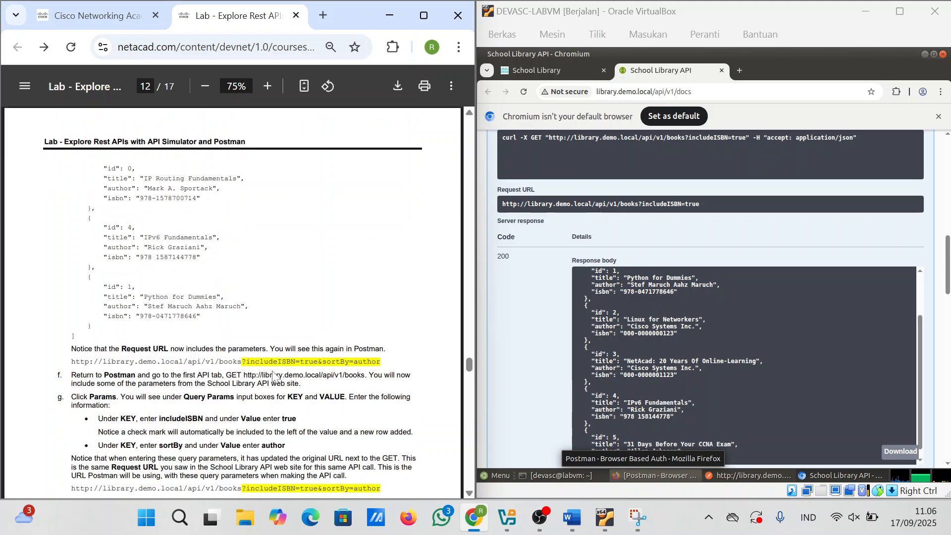
pyautogui.scroll(-1, 272, 377)
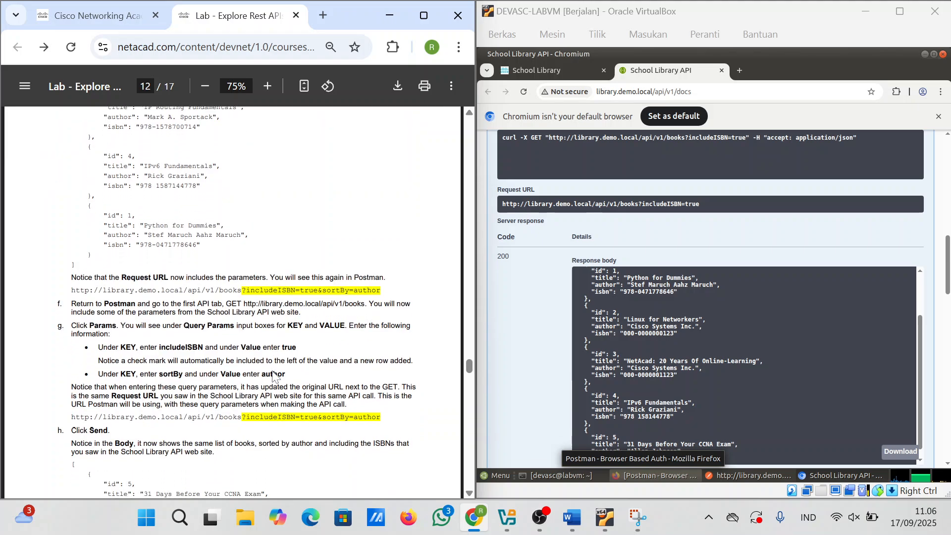
pyautogui.click(106, 299)
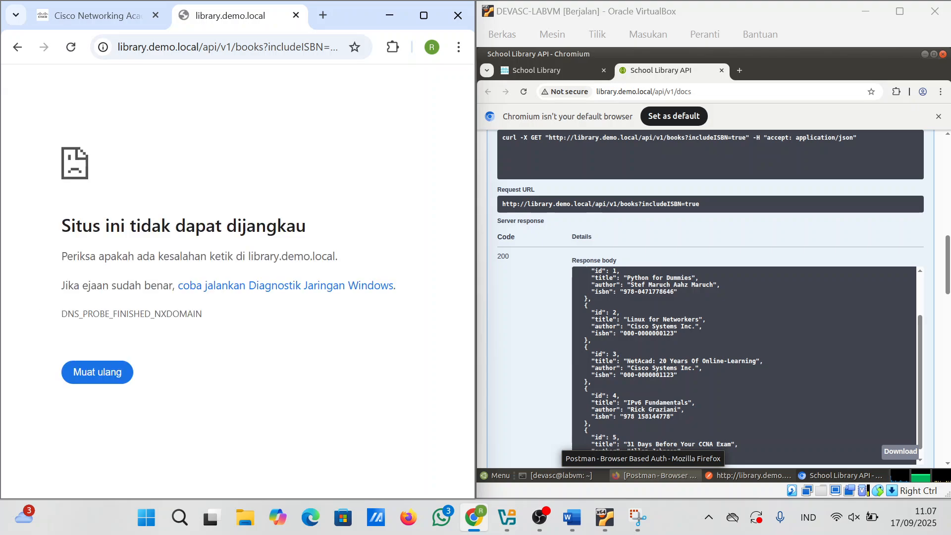
pyautogui.click(16, 52)
# Step: Scroll the lab PDF to page 12's steps f–h on includeISBN and sortBy query parameters
pyautogui.scroll(-20, 195, 302)
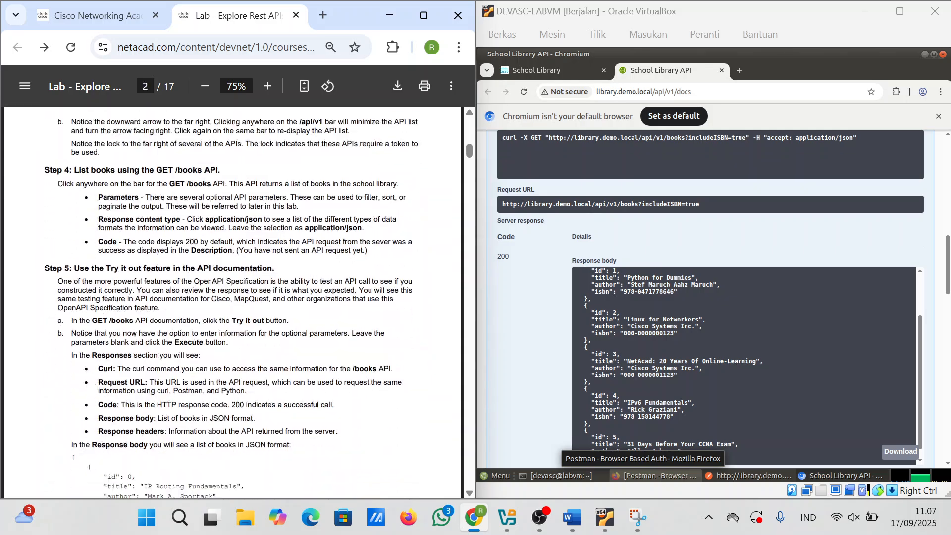
pyautogui.scroll(-20, 233, 303)
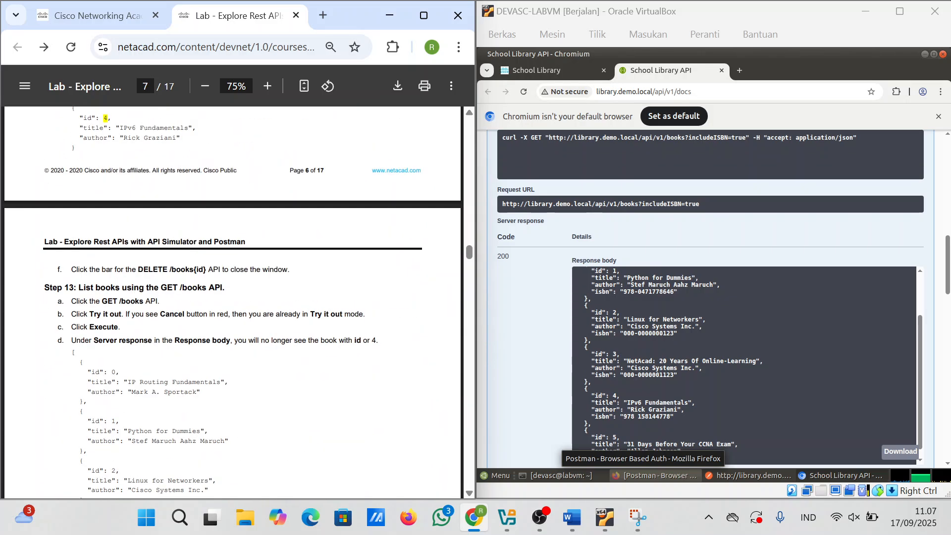
pyautogui.scroll(-20, 232, 302)
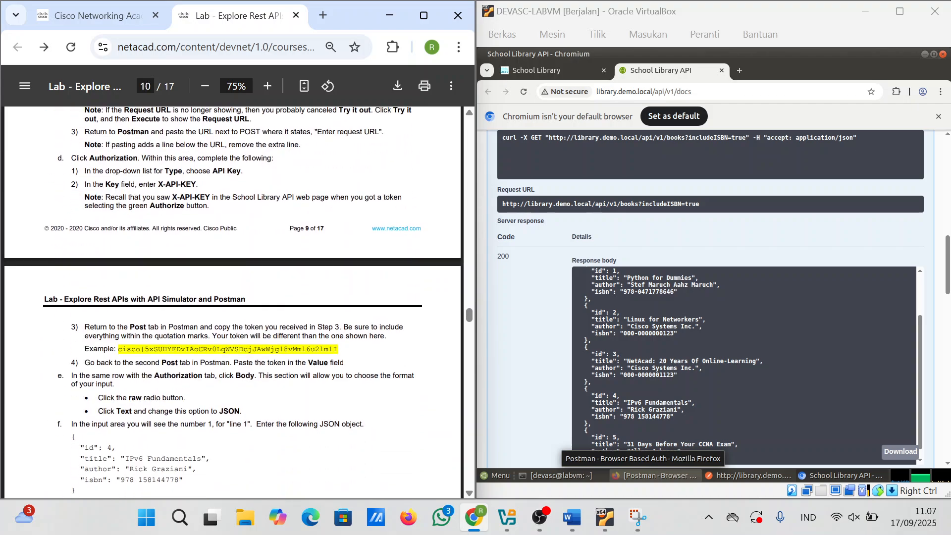
pyautogui.scroll(-8, 232, 302)
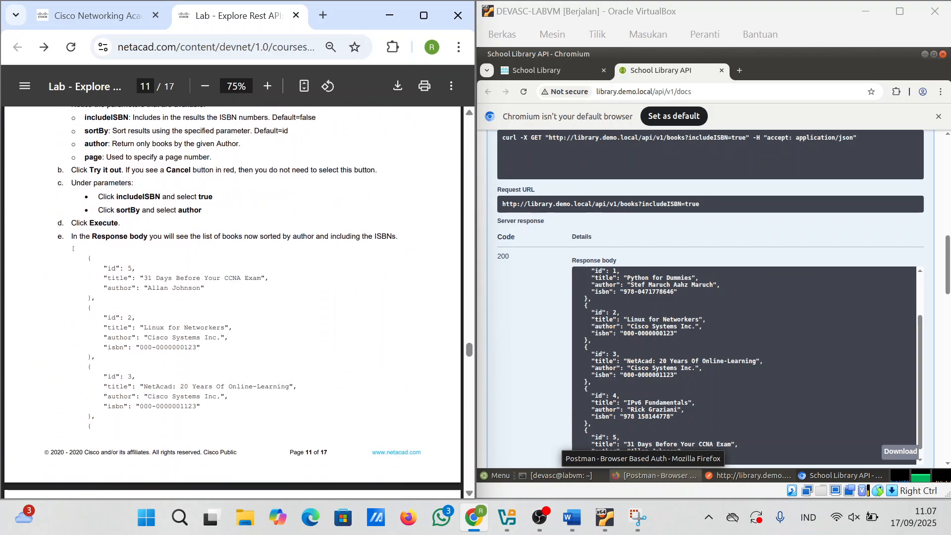
pyautogui.scroll(2, 233, 302)
pyautogui.scroll(-8, 233, 302)
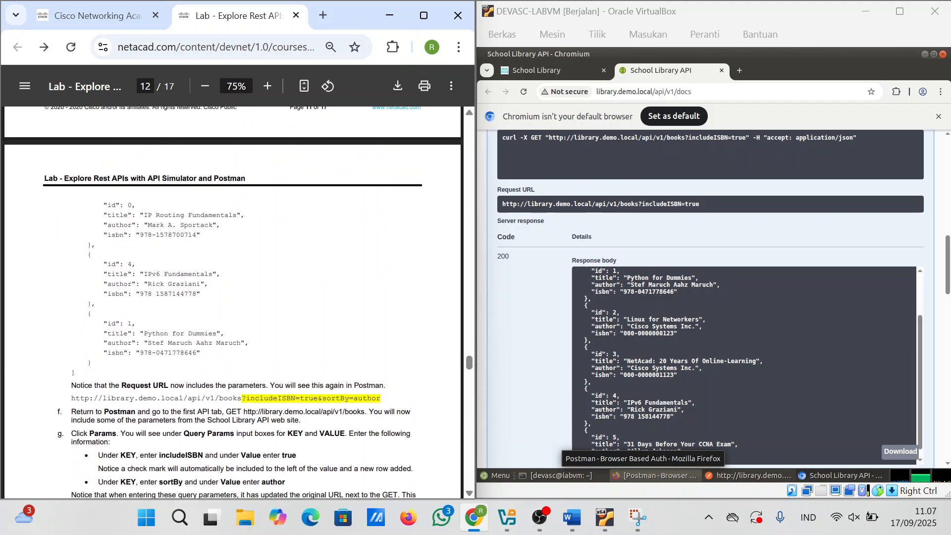
pyautogui.scroll(-3, 73, 407)
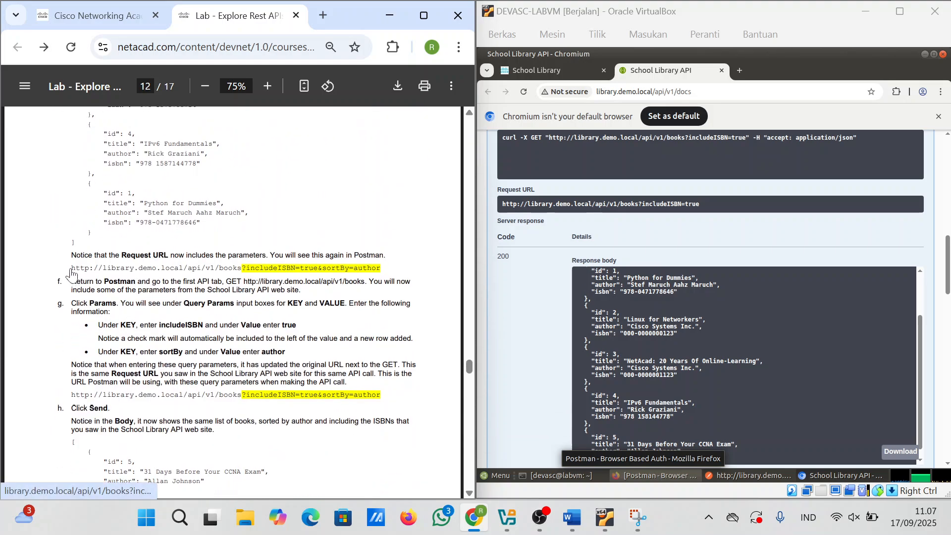
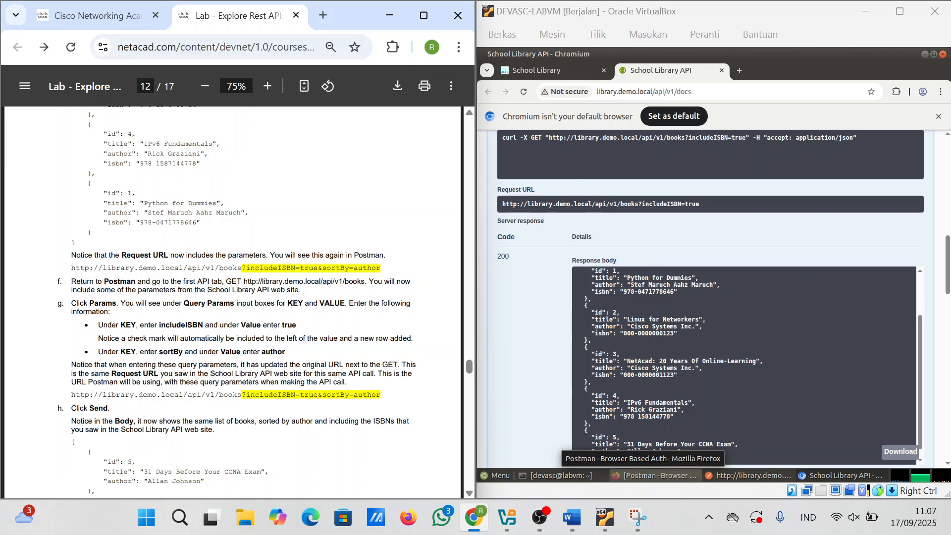
# Step: Copy the includeISBN and sortBy request URL from the lab PDF, then switch the VM to Postman
pyautogui.moveTo(71, 281); pyautogui.dragTo(105, 255)
pyautogui.hotkey('ctrl', 'c')
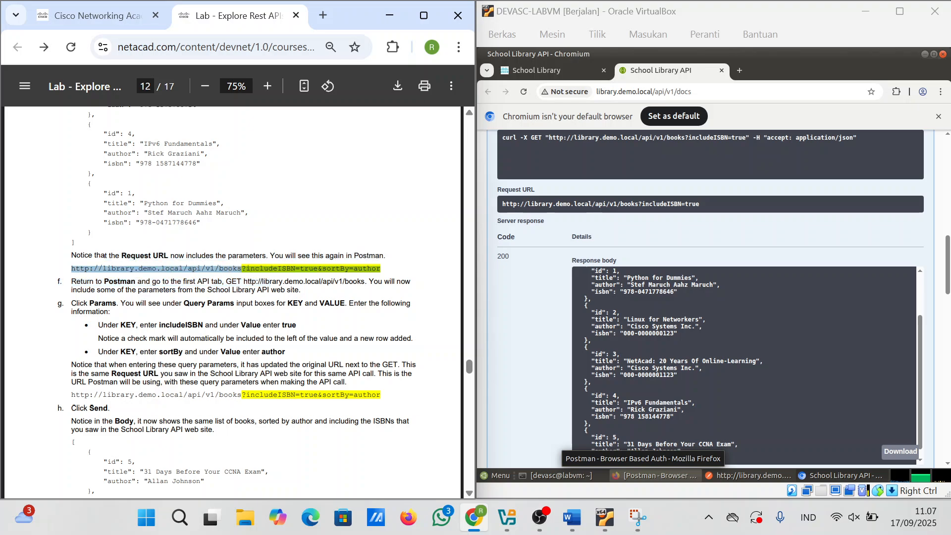
pyautogui.scroll(-2, 184, 410)
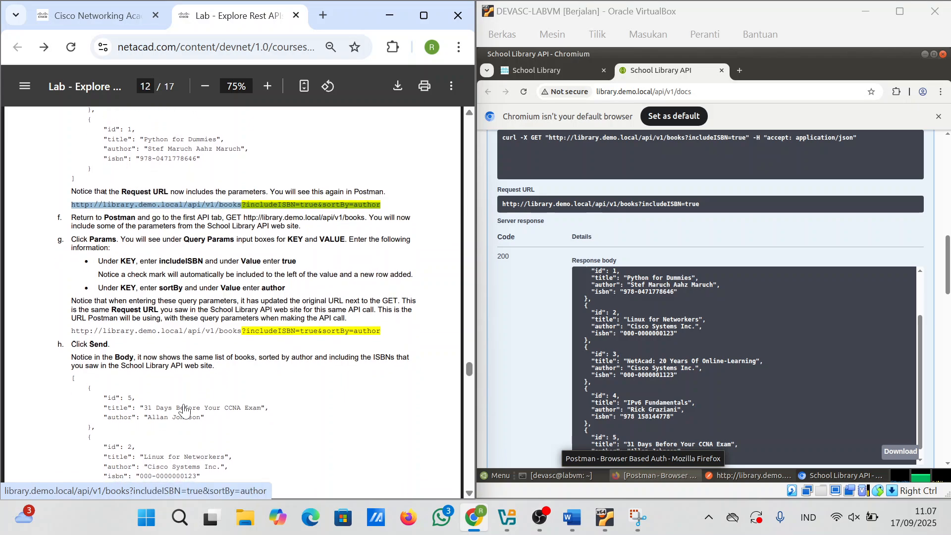
pyautogui.click(742, 479)
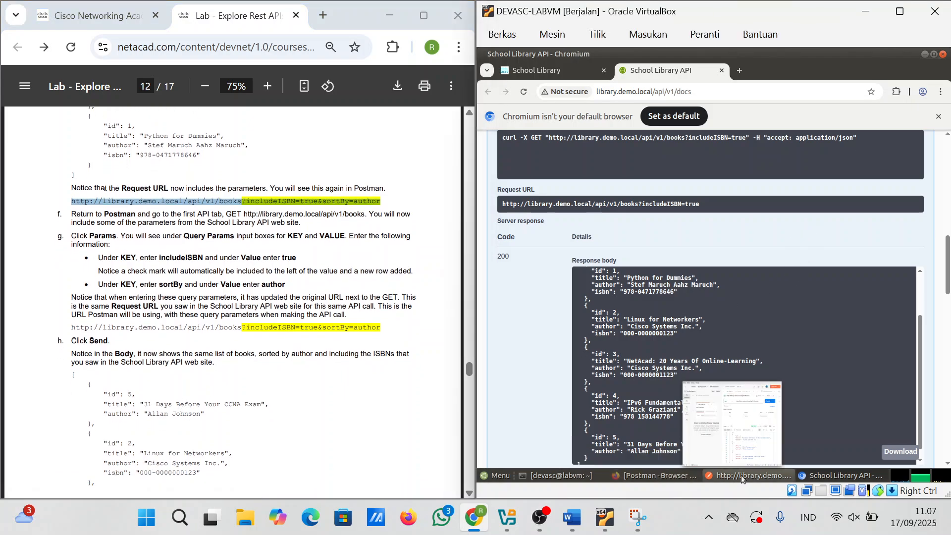
pyautogui.click(741, 477)
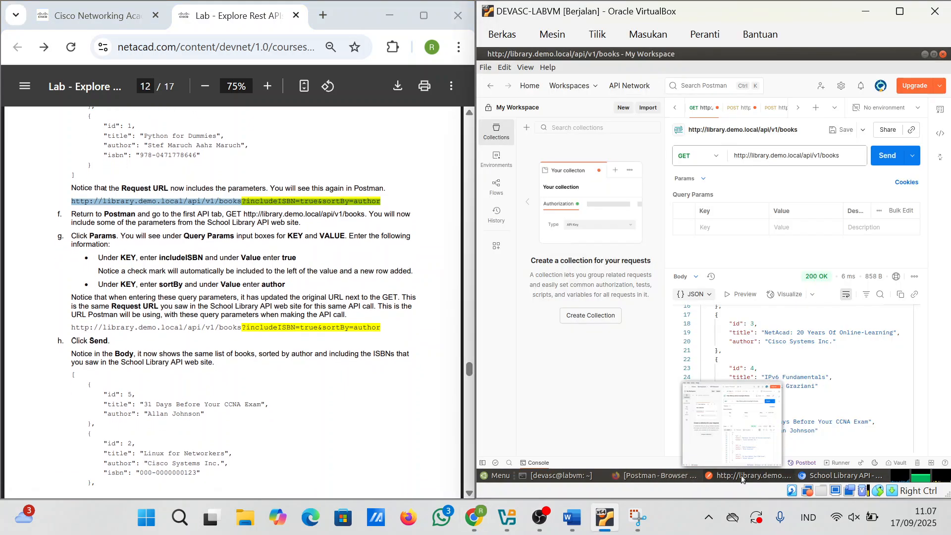
# Step: Create a new GET request for the books URL with includeISBN=true and sortBy=author
pyautogui.click(799, 108)
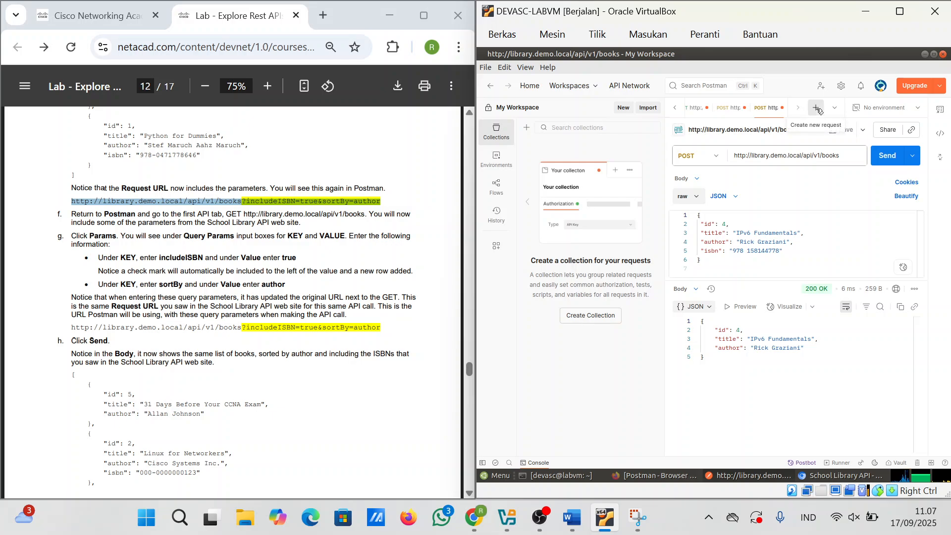
pyautogui.click(816, 108)
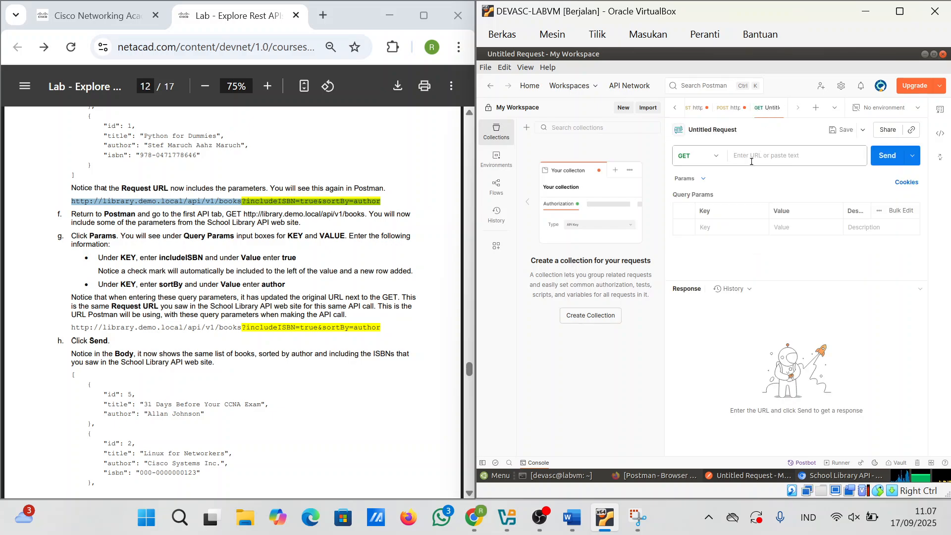
pyautogui.hotkey('ctrl', 'v')
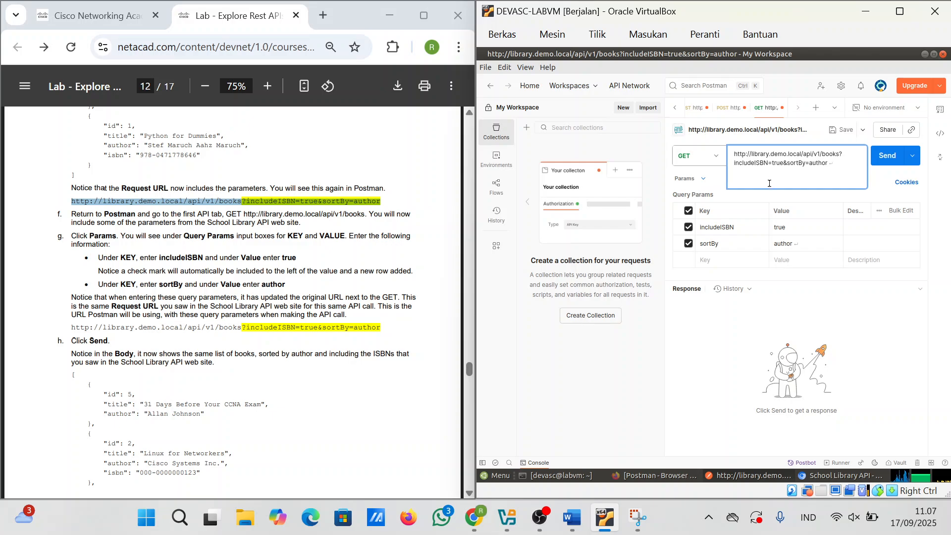
pyautogui.press('BackSpace')
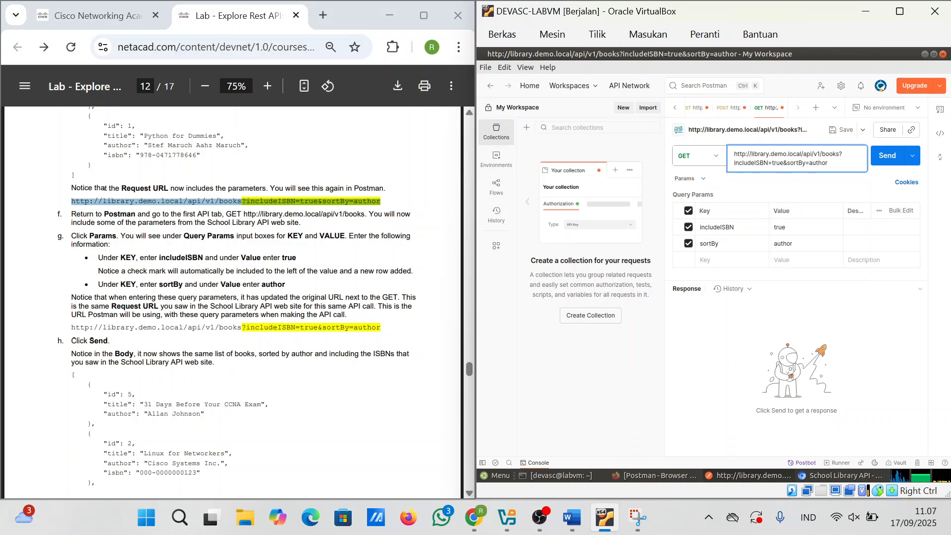
pyautogui.scroll(-1, 103, 188)
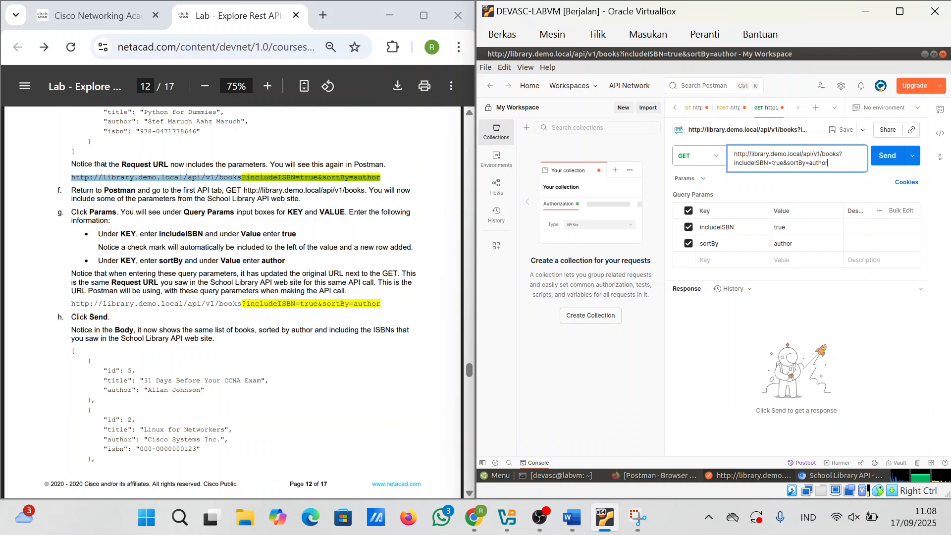
pyautogui.scroll(-2, 73, 316)
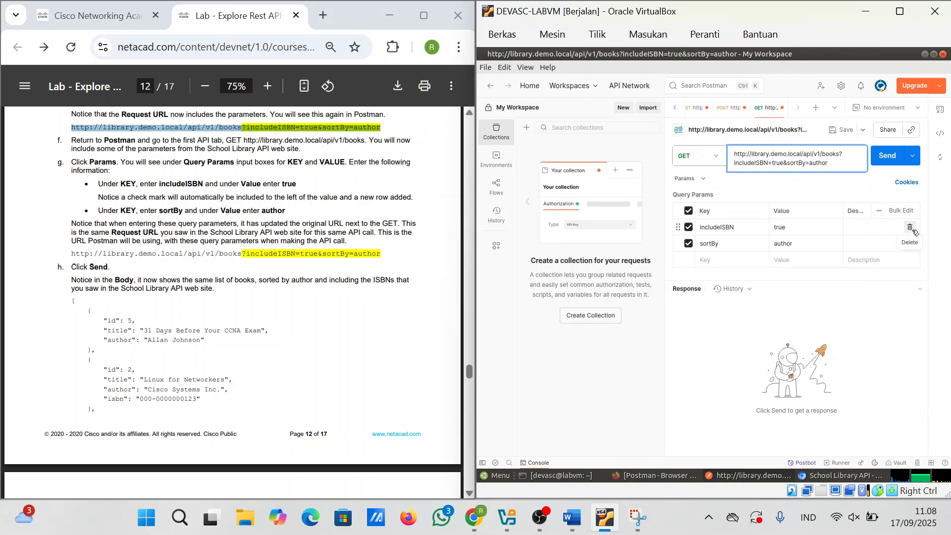
# Step: Send the sorted-books request and enlarge the response area showing the 200 OK JSON
pyautogui.click(887, 156)
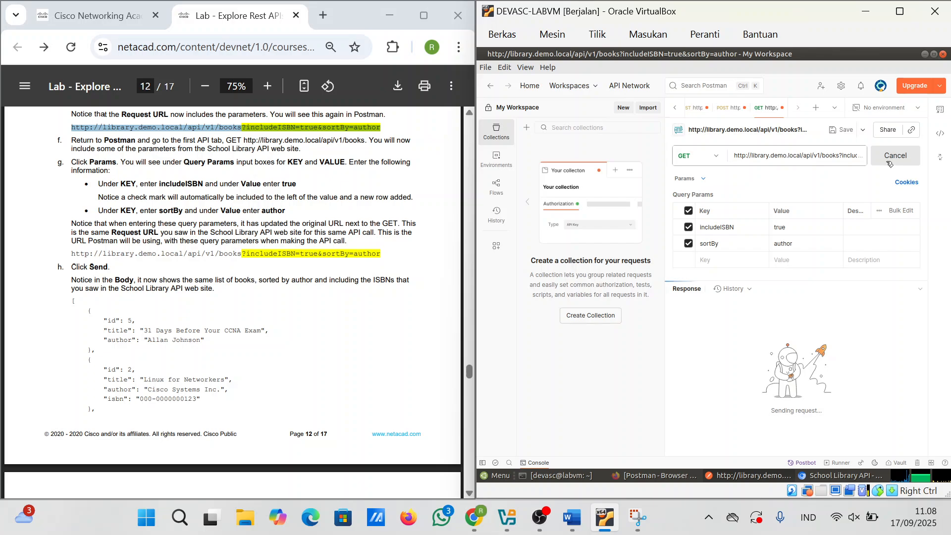
pyautogui.scroll(-3, 786, 395)
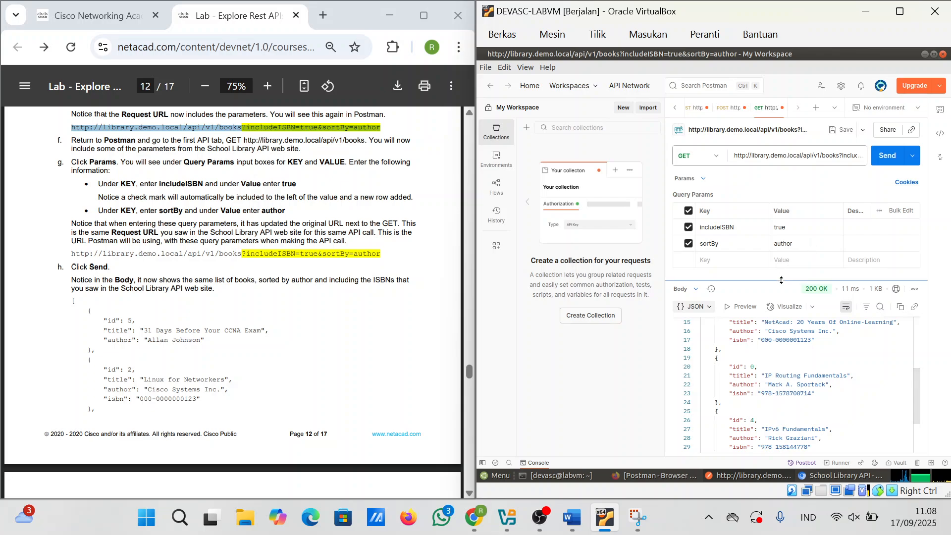
pyautogui.moveTo(783, 281); pyautogui.dragTo(783, 254)
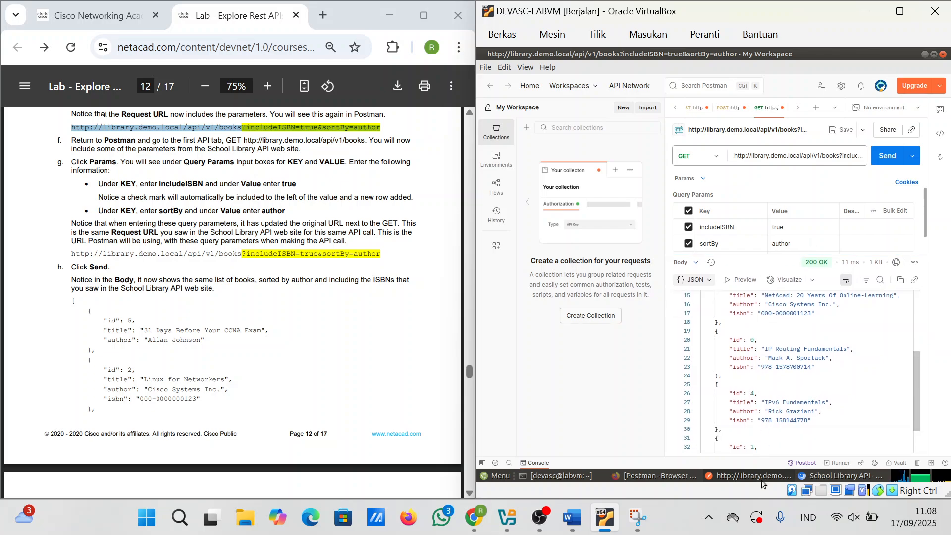
# Step: Capture Postman's request and response and paste the screenshot into the Word document
pyautogui.click(639, 519)
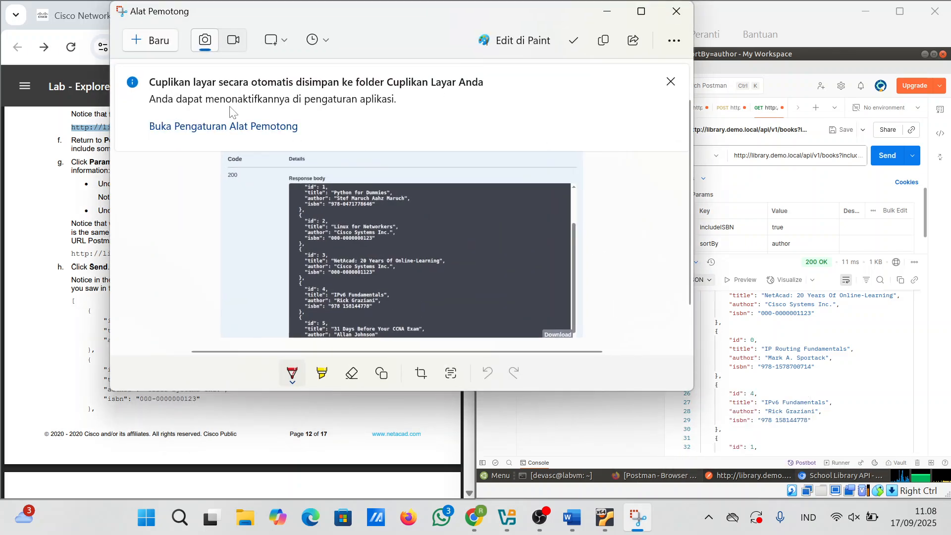
pyautogui.click(639, 519)
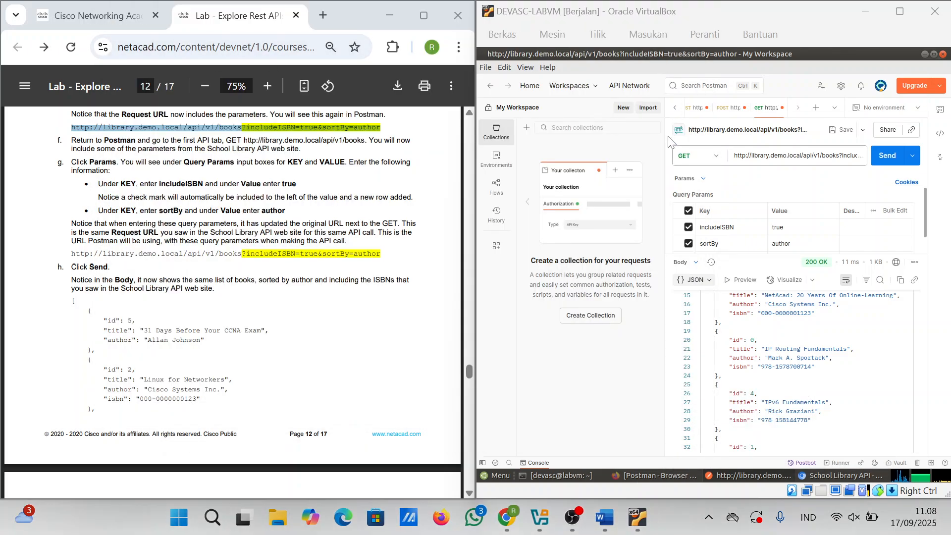
pyautogui.press('super+shift+s')
pyautogui.moveTo(666, 139); pyautogui.dragTo(949, 468)
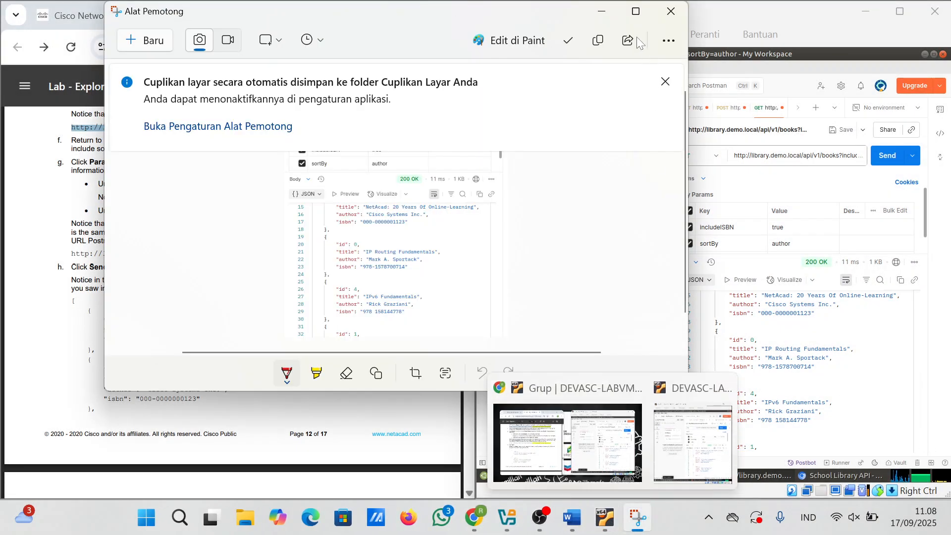
pyautogui.click(571, 517)
pyautogui.hotkey('ctrl', 'v')
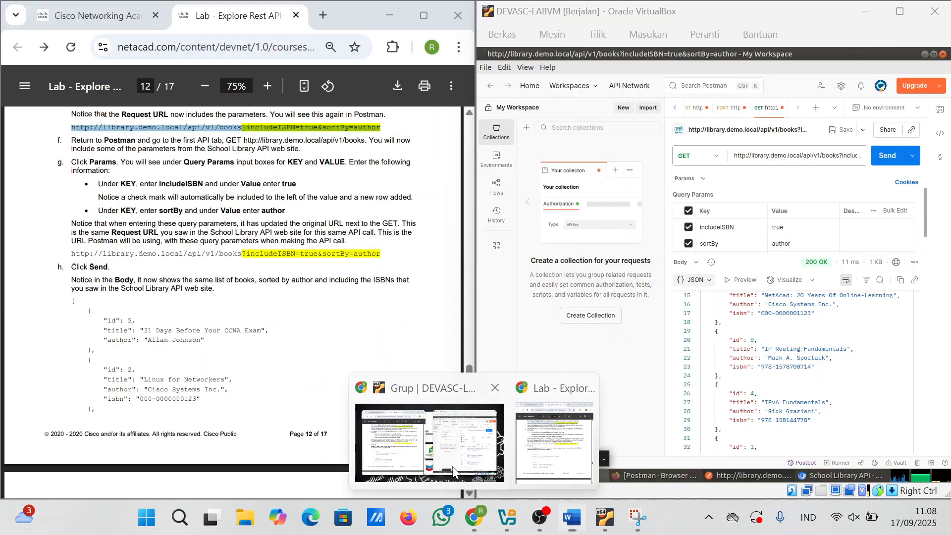
pyautogui.click(462, 475)
pyautogui.moveTo(540, 518)
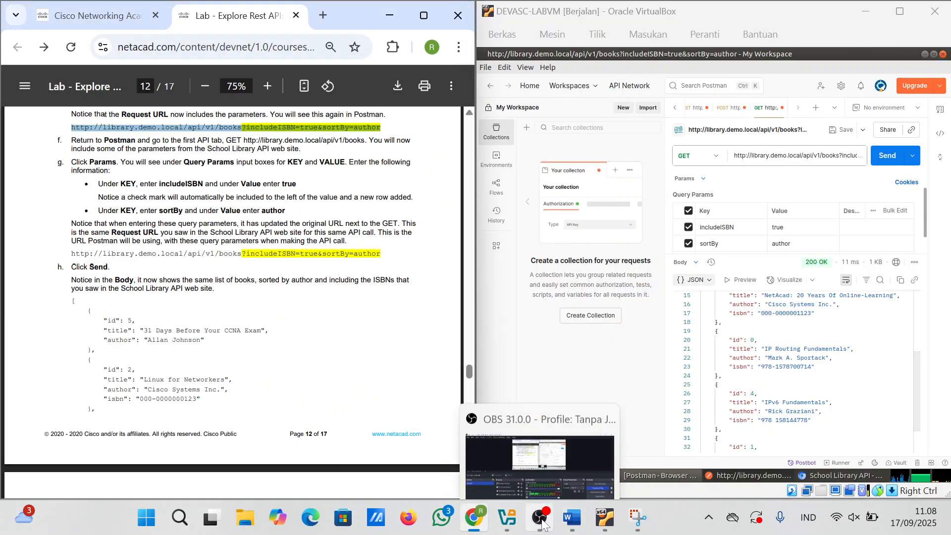
pyautogui.click(610, 454)
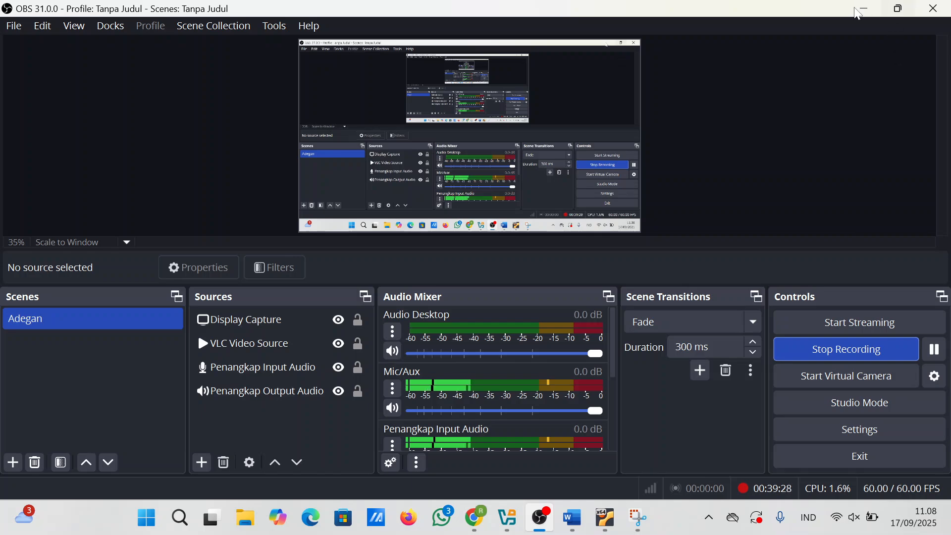
pyautogui.click(859, 9)
# Step: Scroll the lab PDF to Part 4 on page 13 and minimise Postman in the VM
pyautogui.scroll(-1, 765, 345)
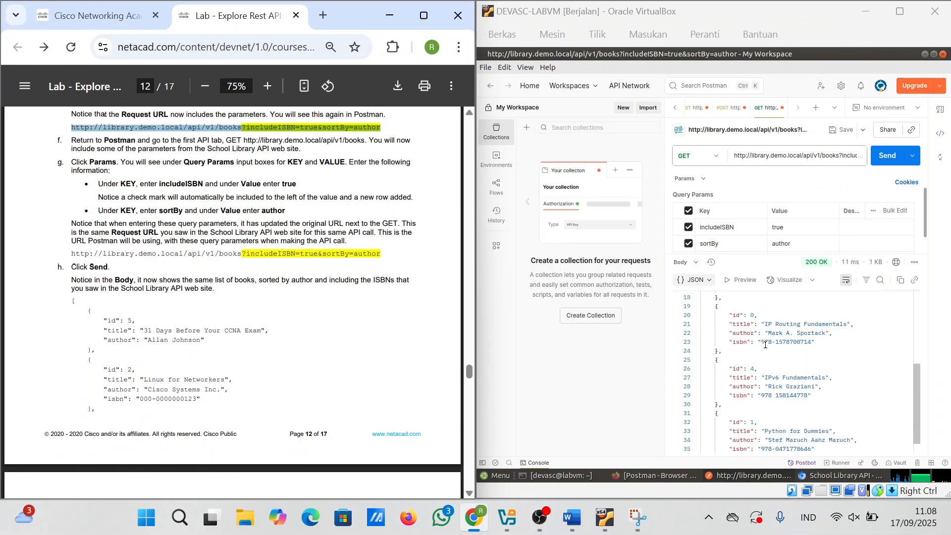
pyautogui.scroll(-10, 246, 314)
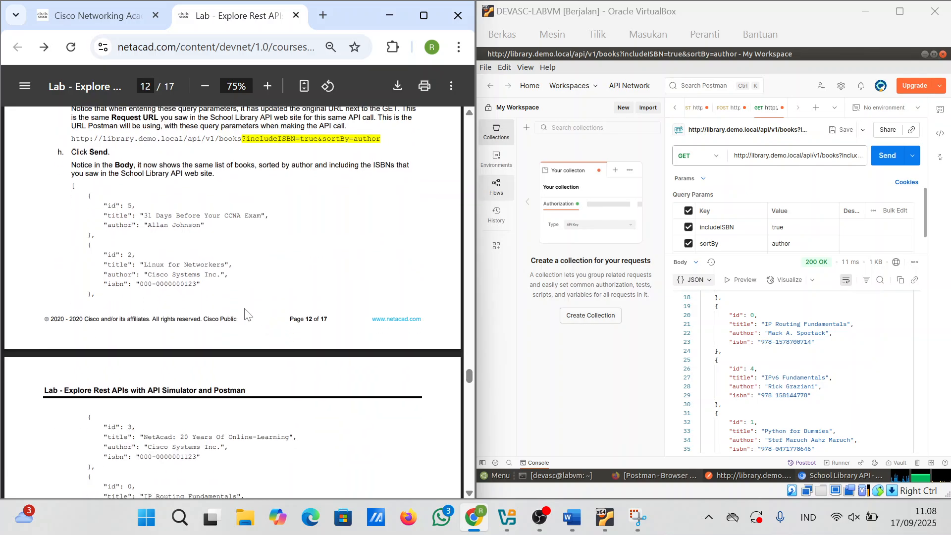
pyautogui.scroll(-20, 247, 314)
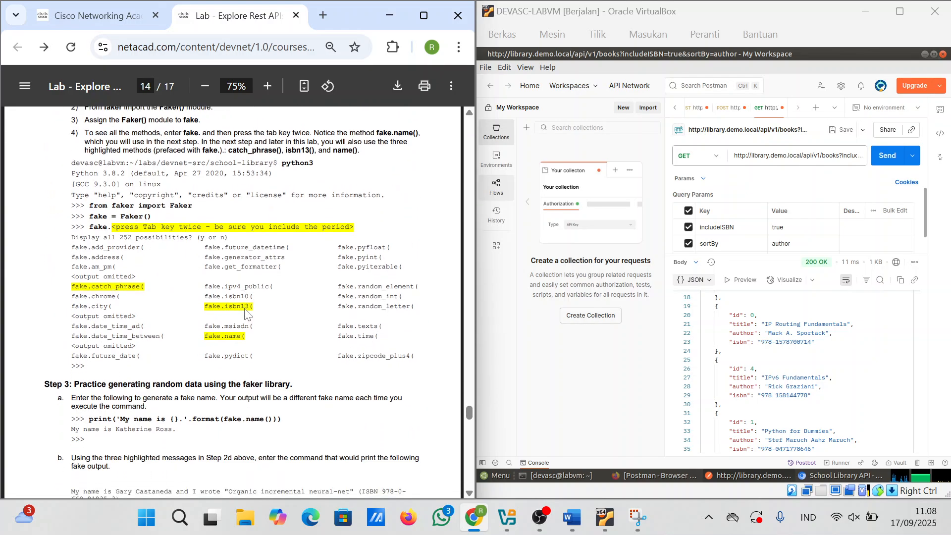
pyautogui.scroll(20, 247, 314)
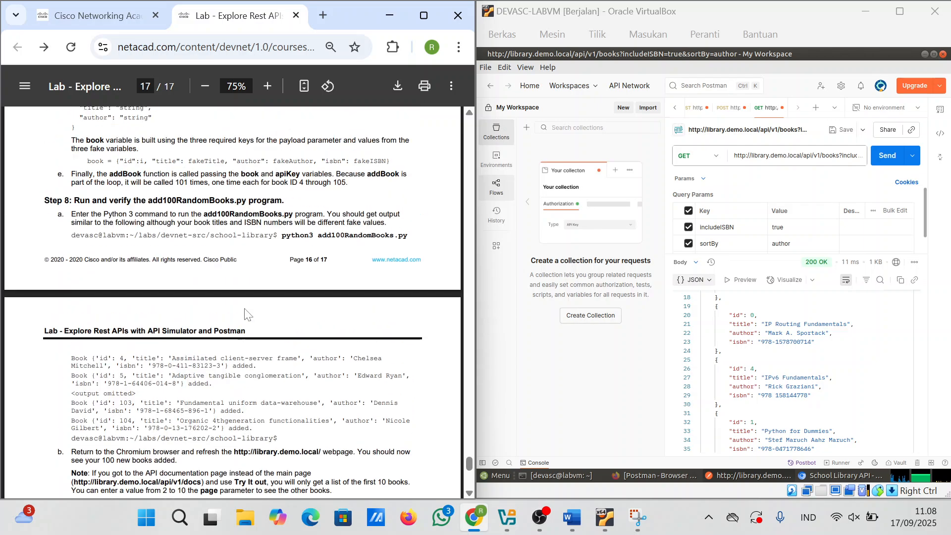
pyautogui.scroll(5, 247, 314)
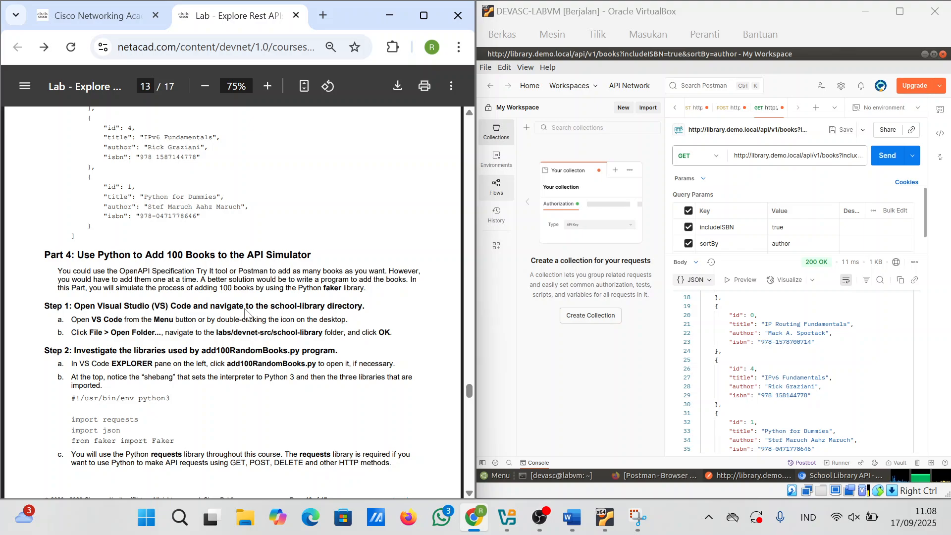
pyautogui.scroll(1, 245, 314)
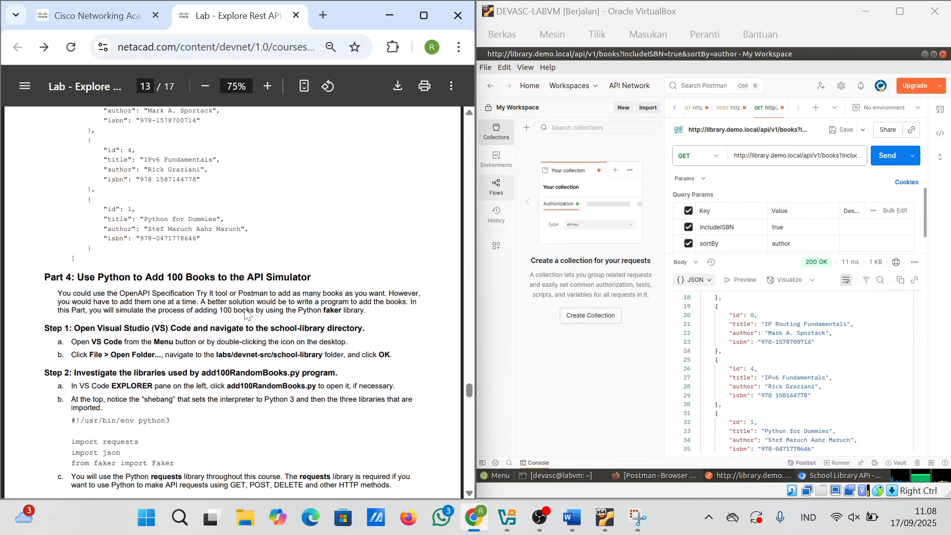
pyautogui.scroll(-1, 245, 314)
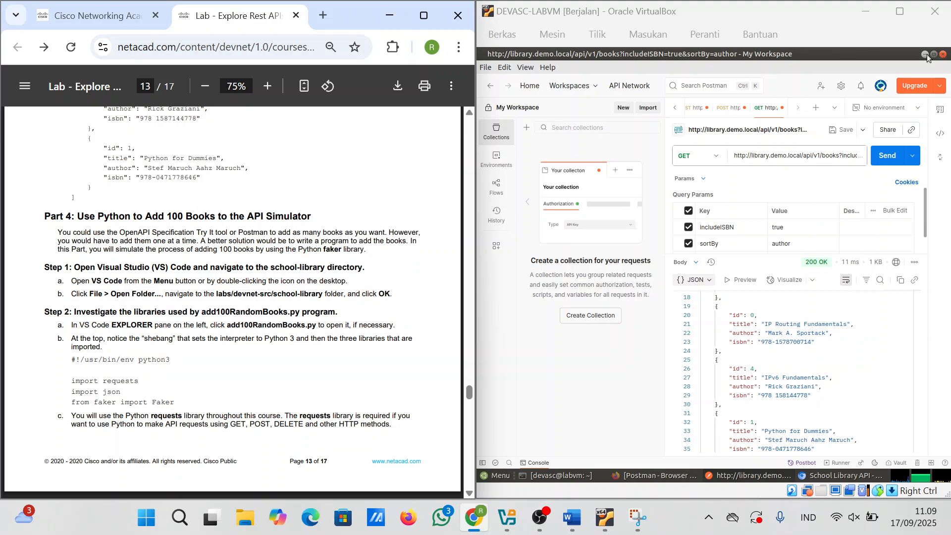
pyautogui.click(924, 54)
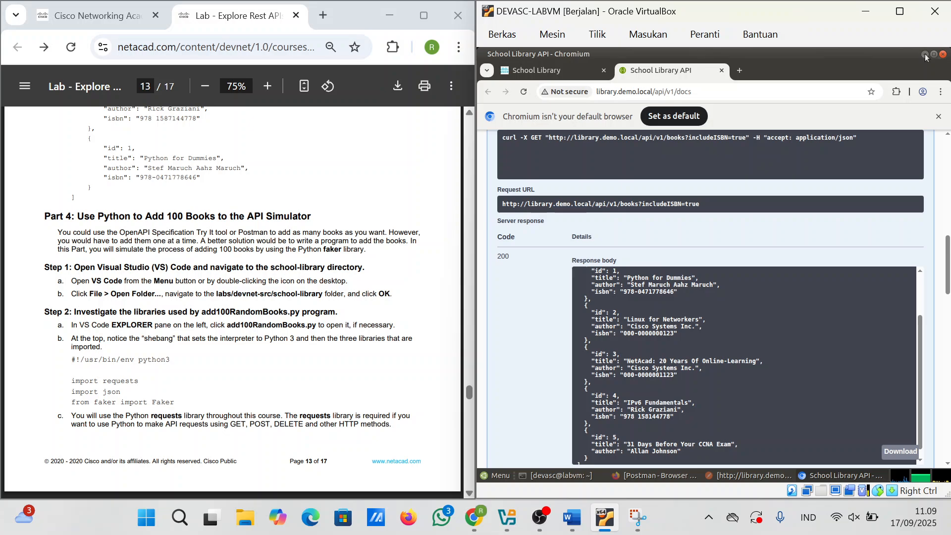
# Step: Minimise Chromium, launch Visual Studio Code from the VM desktop, and open its File menu
pyautogui.click(924, 54)
pyautogui.click(530, 353)
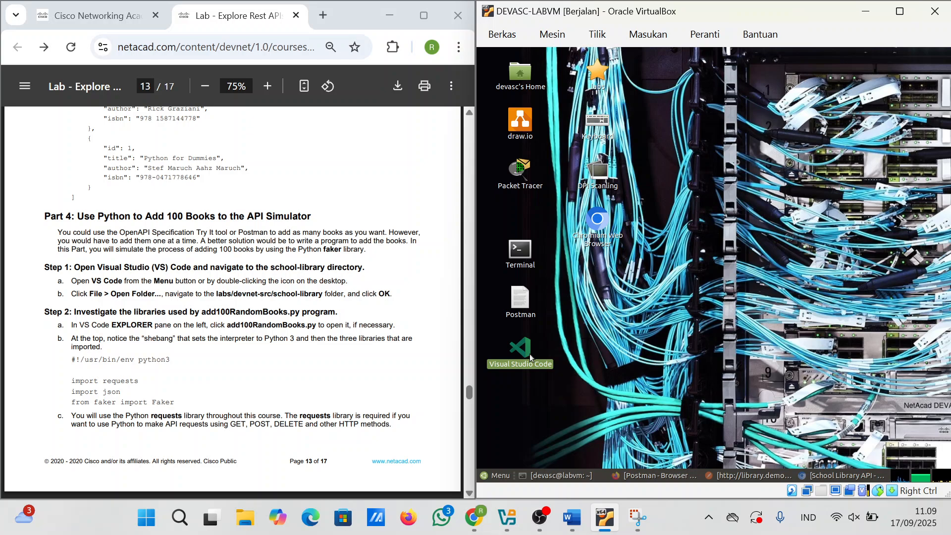
pyautogui.doubleClick(517, 350)
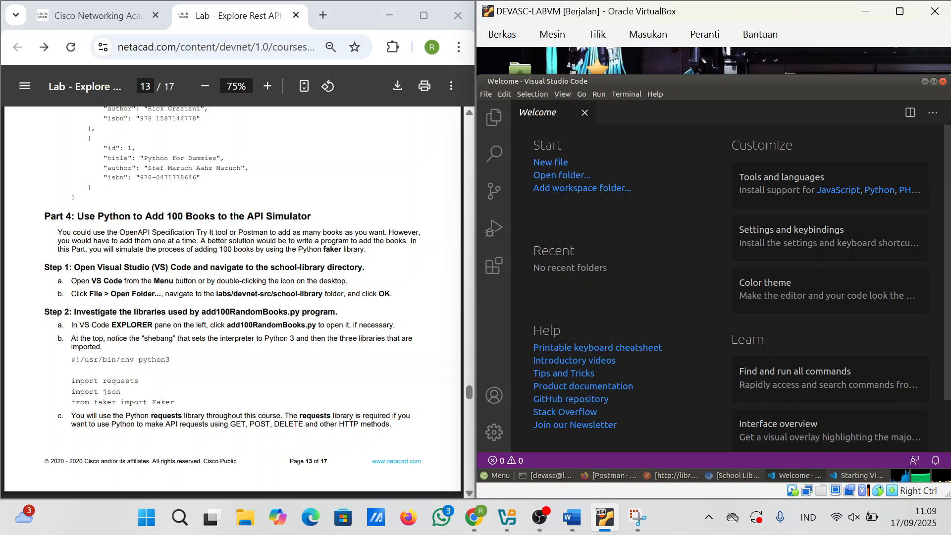
pyautogui.click(367, 339)
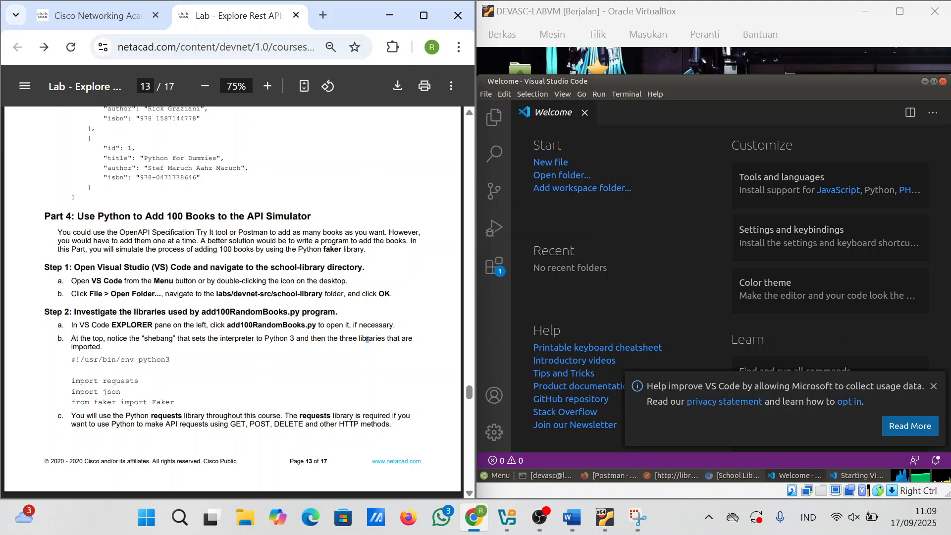
pyautogui.click(484, 96)
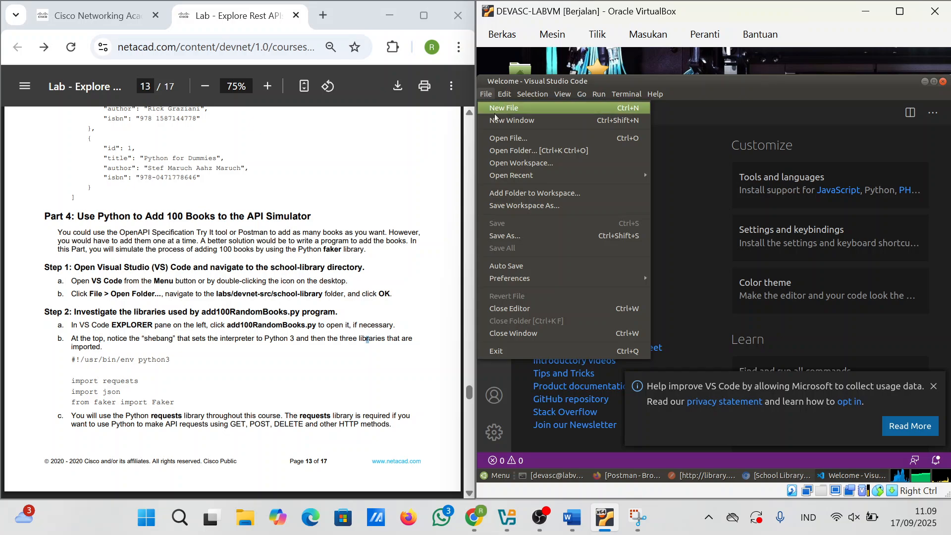
# Step: In the Open Folder dialog, browse from Home into labs/devnet-src/school-library
pyautogui.click(516, 153)
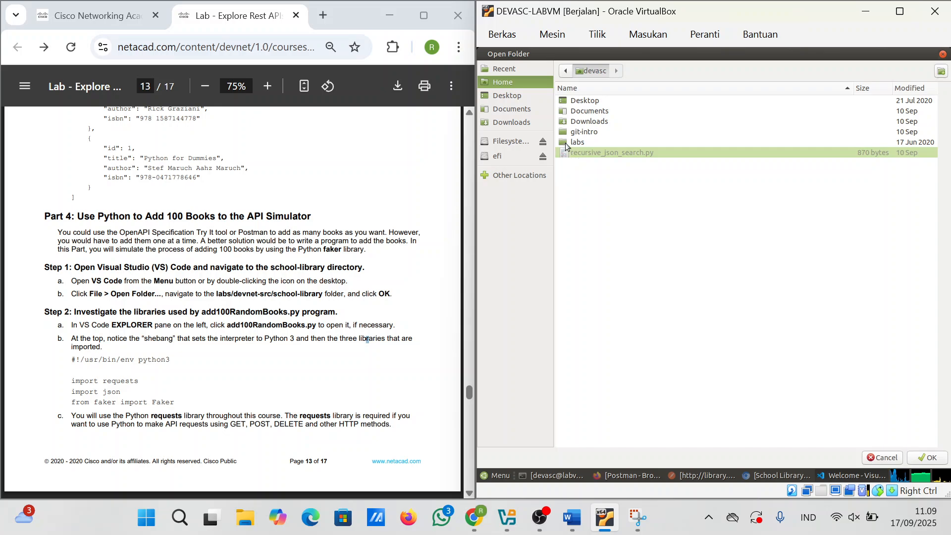
pyautogui.click(514, 101)
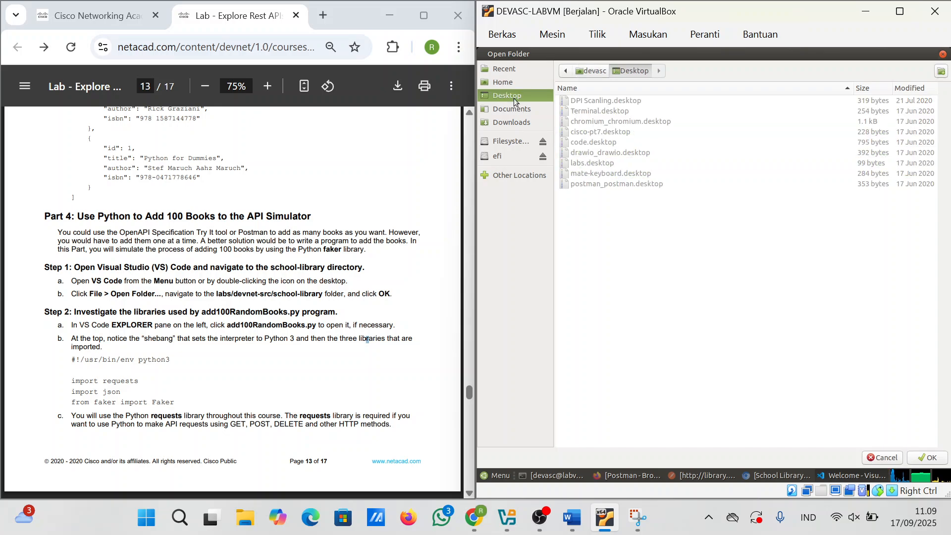
pyautogui.click(515, 115)
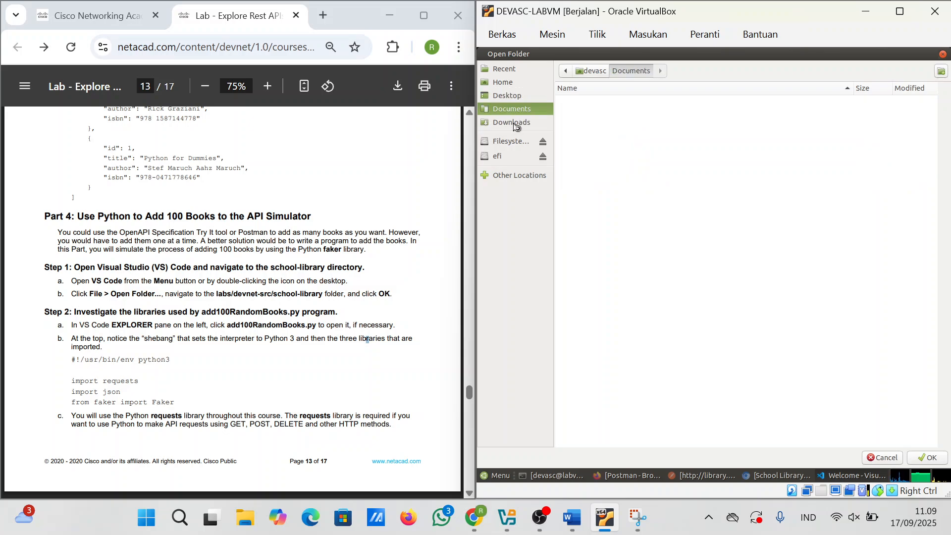
pyautogui.click(514, 127)
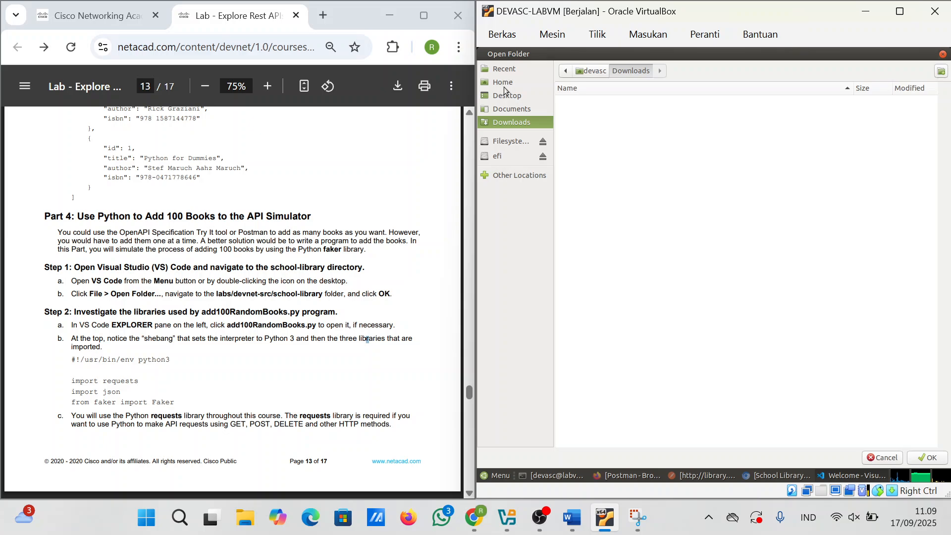
pyautogui.click(503, 86)
pyautogui.click(578, 142)
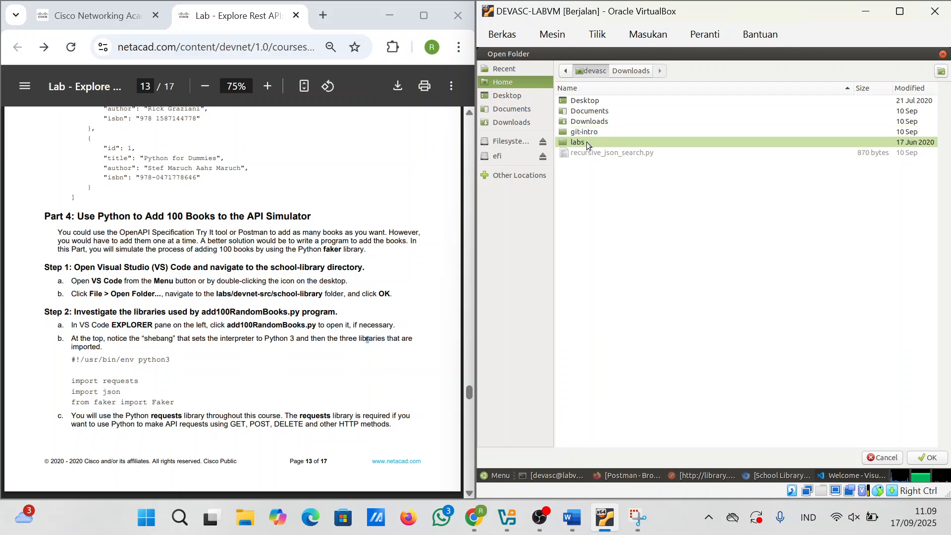
pyautogui.doubleClick(577, 143)
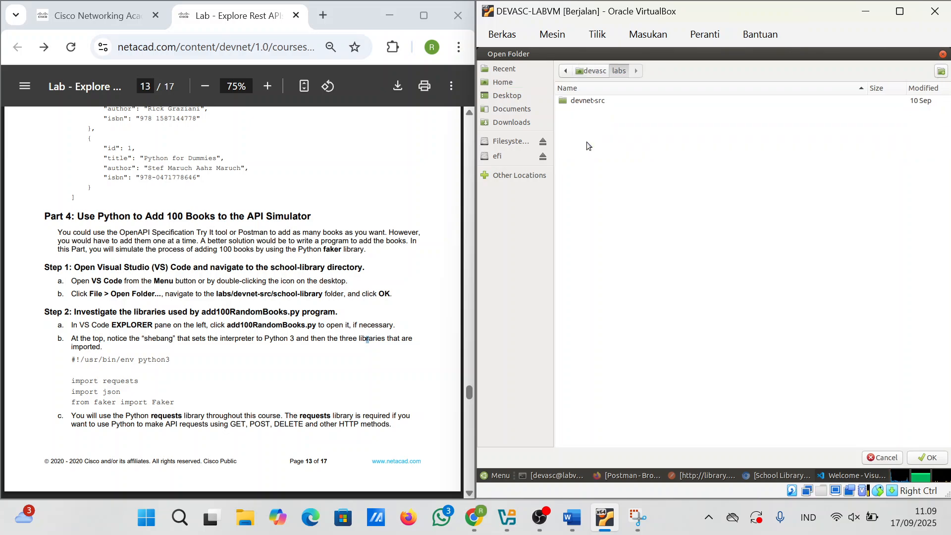
pyautogui.doubleClick(605, 102)
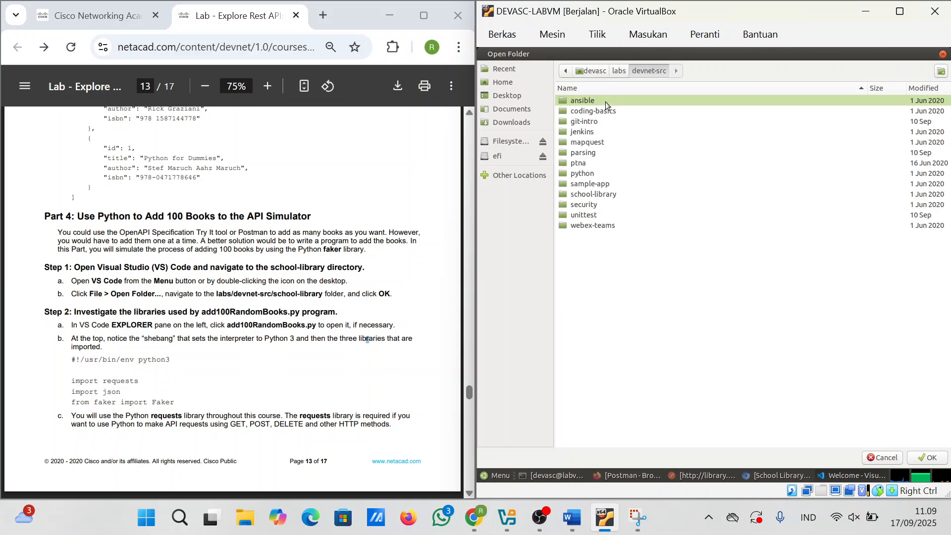
pyautogui.doubleClick(600, 194)
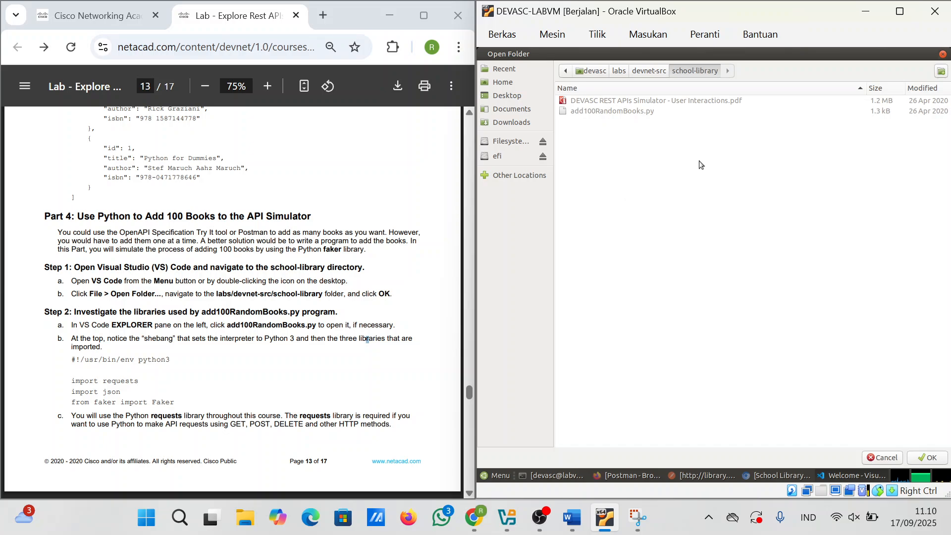
# Step: Open school-library as the workspace and update the Python extension to 2020.6.913
pyautogui.click(922, 459)
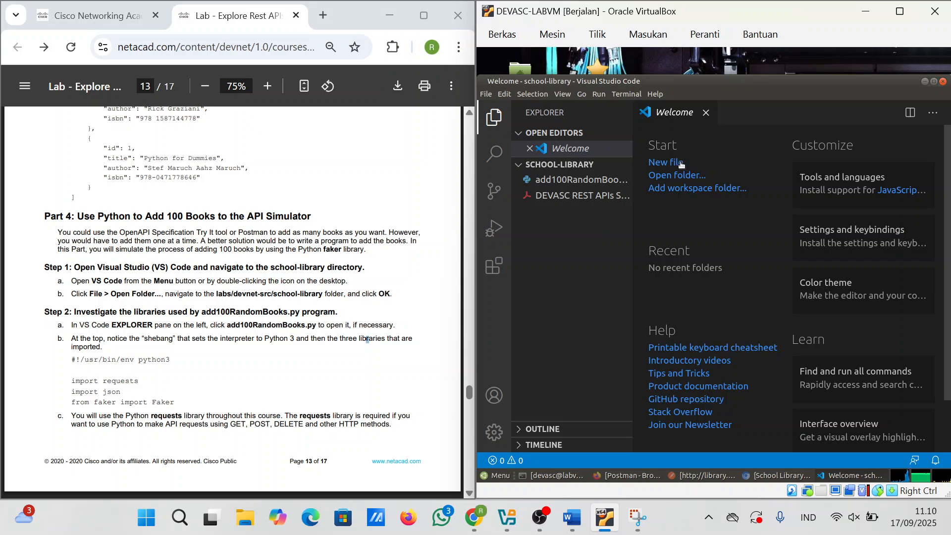
pyautogui.click(494, 268)
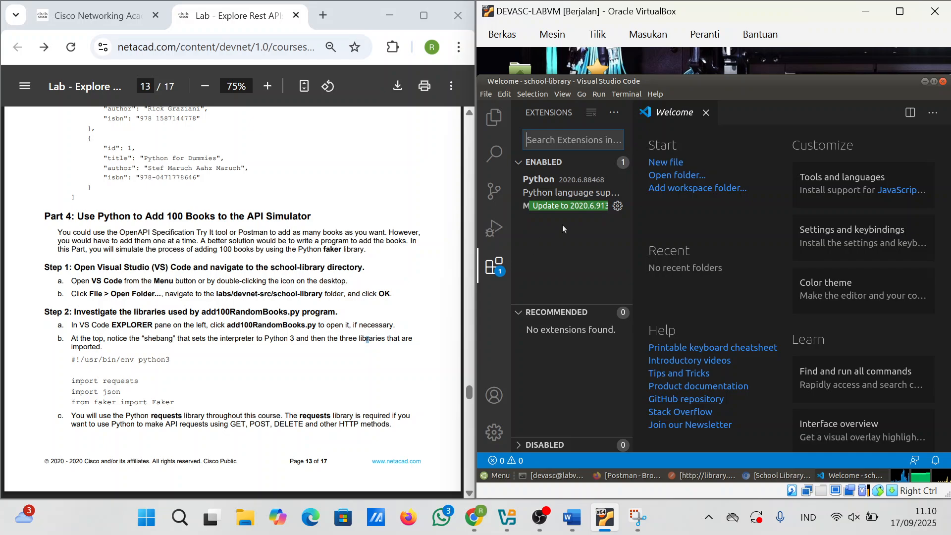
pyautogui.click(573, 210)
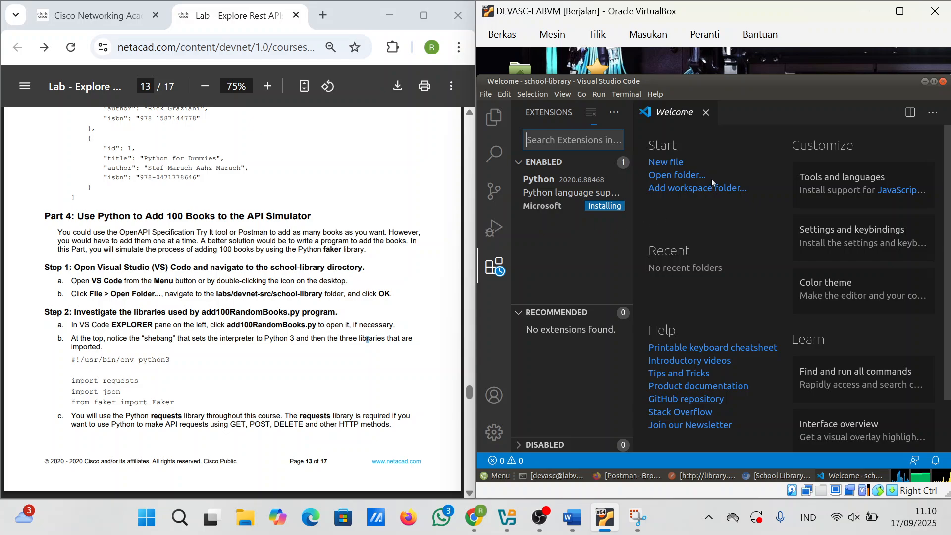
pyautogui.click(683, 177)
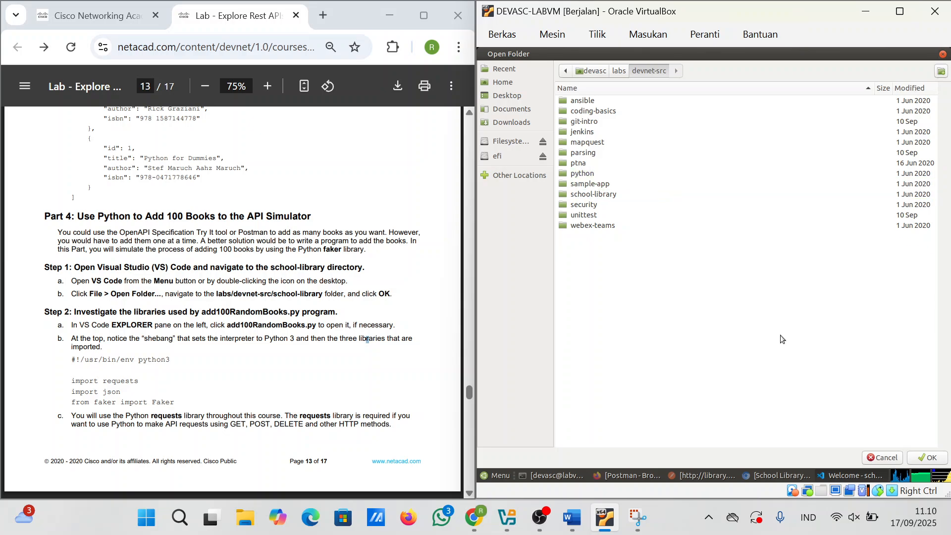
# Step: Open devnet-src as the workspace and expand school-library in the Explorer
pyautogui.click(931, 458)
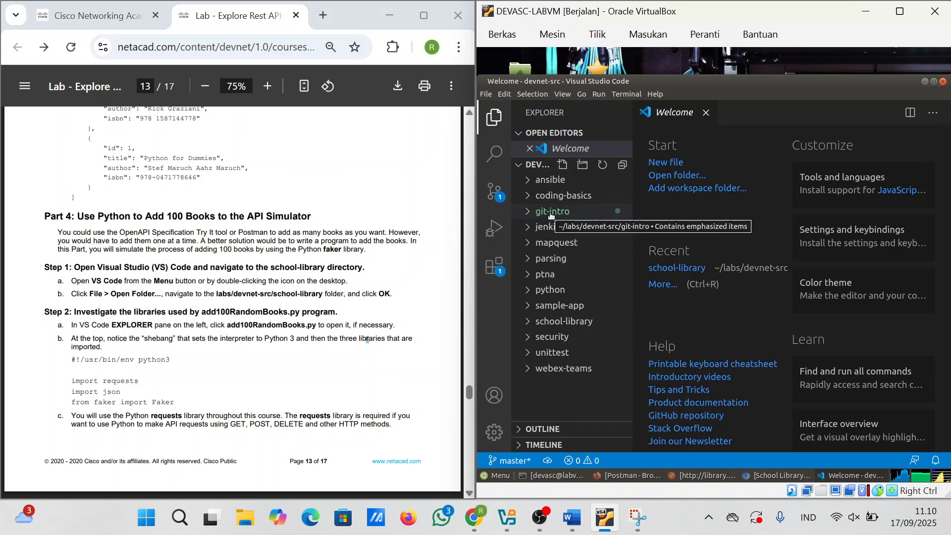
pyautogui.click(572, 322)
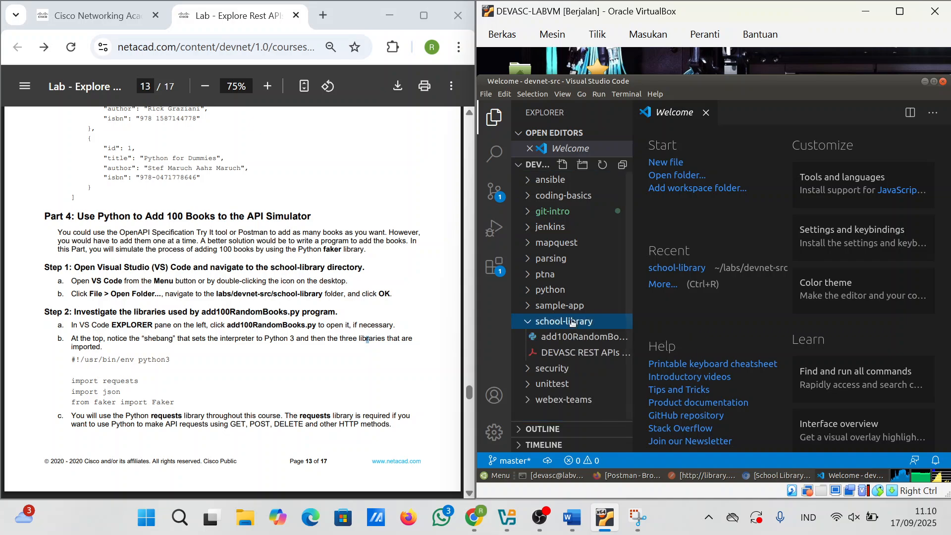
# Step: Open add100RandomBooks.py in the editor and scroll through its code
pyautogui.doubleClick(573, 342)
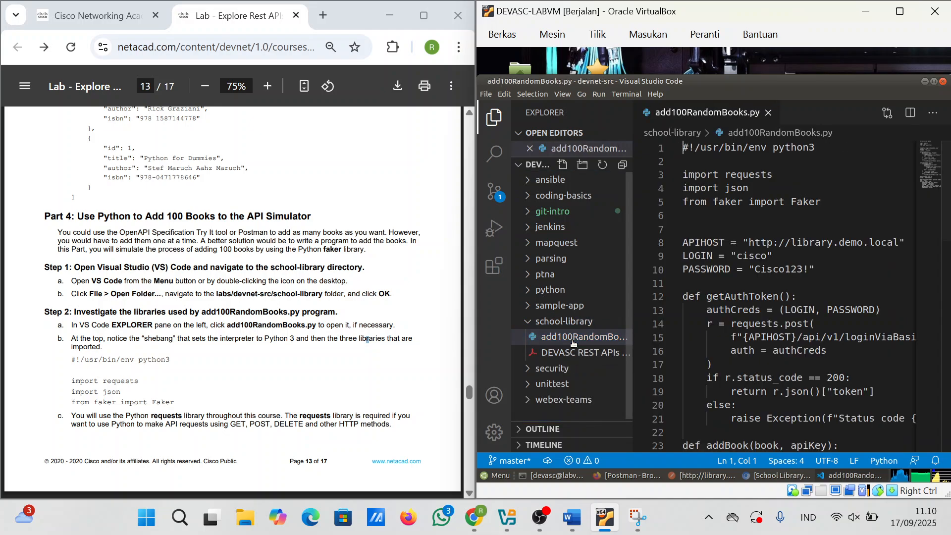
pyautogui.scroll(-1, 752, 278)
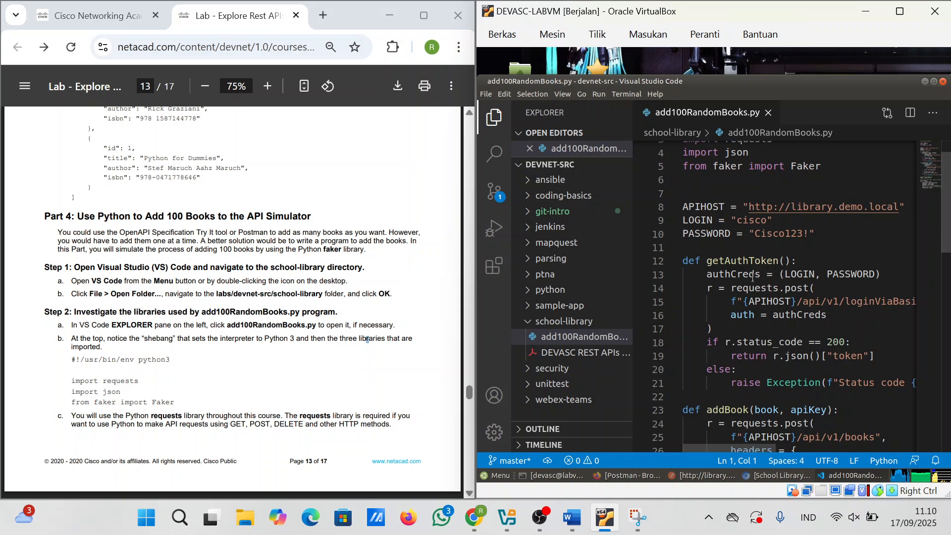
pyautogui.scroll(-1, 367, 340)
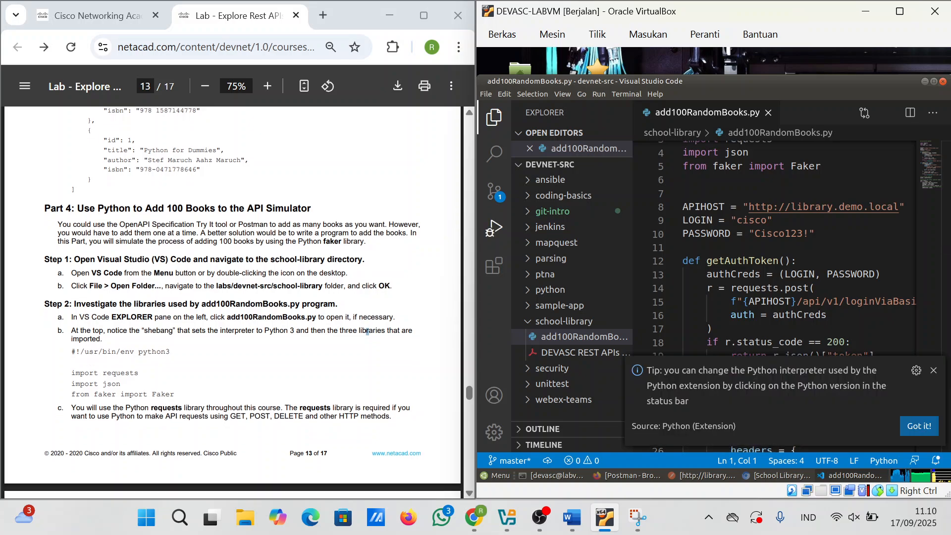
pyautogui.rightClick(254, 334)
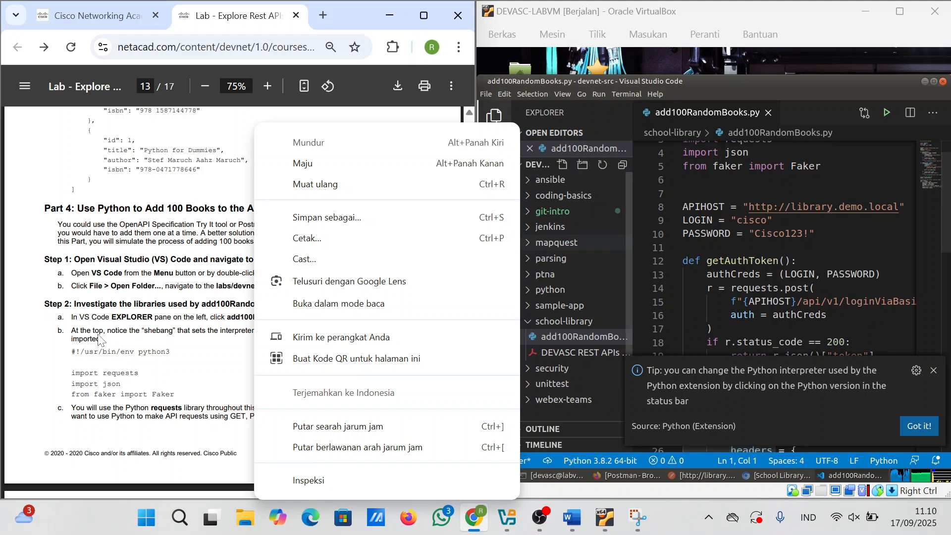
pyautogui.scroll(-1, 101, 339)
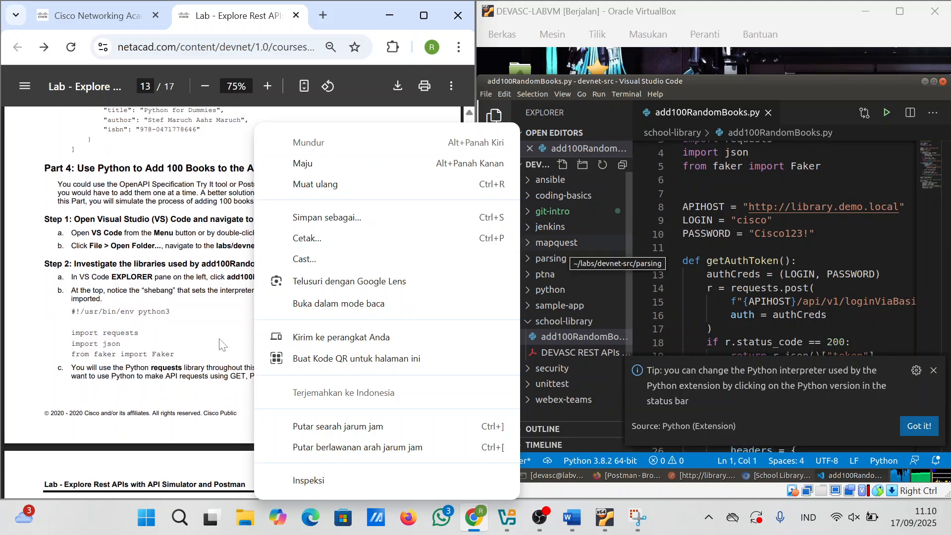
pyautogui.click(810, 250)
pyautogui.scroll(1, 810, 250)
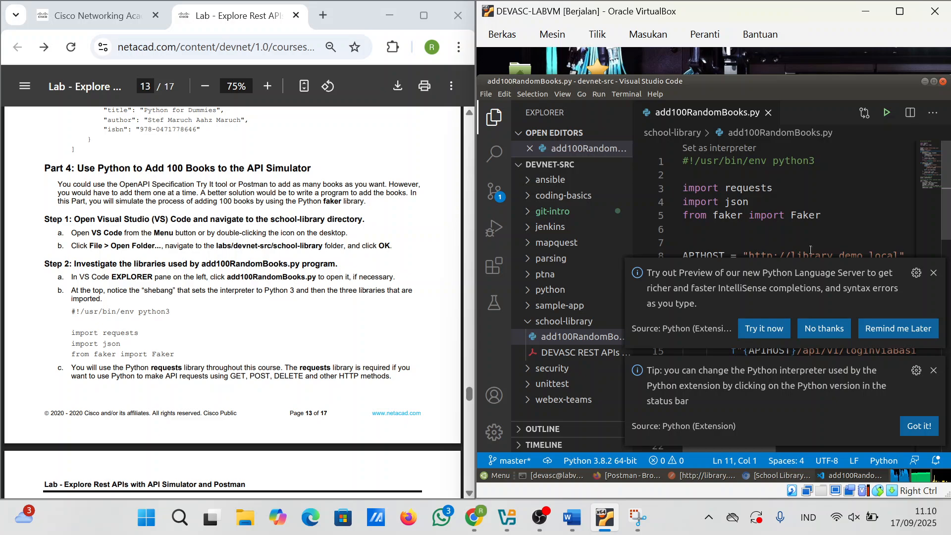
pyautogui.scroll(-2, 232, 297)
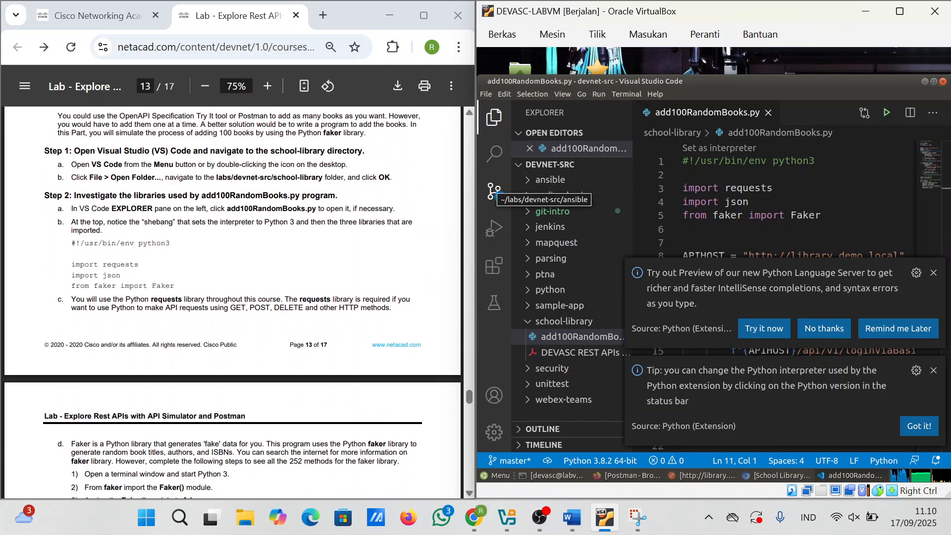
pyautogui.scroll(-3, 233, 302)
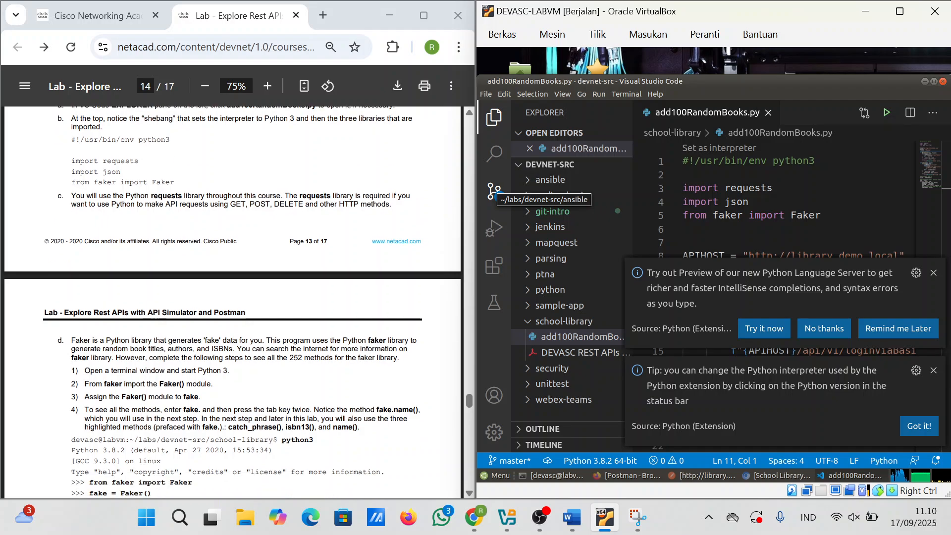
pyautogui.scroll(-1, 233, 302)
pyautogui.scroll(-1, 232, 302)
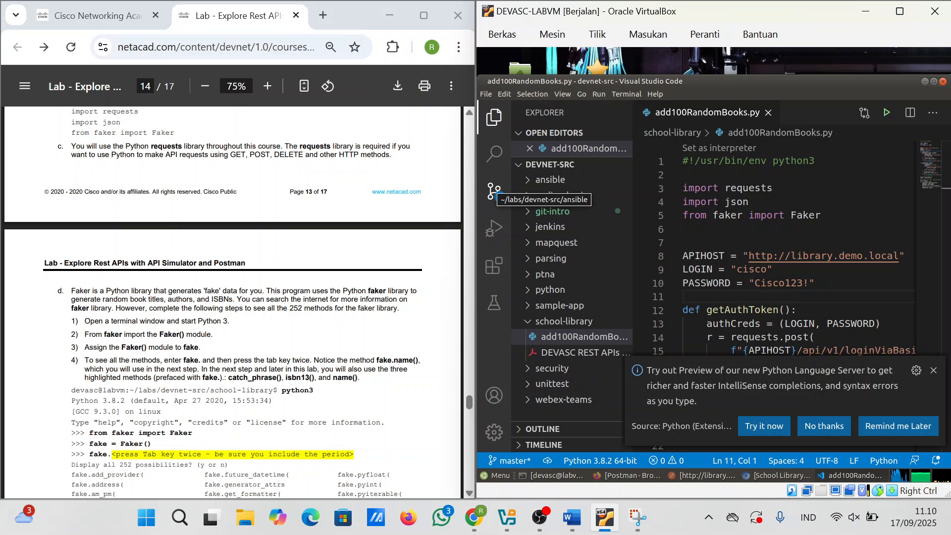
pyautogui.scroll(-2, 233, 303)
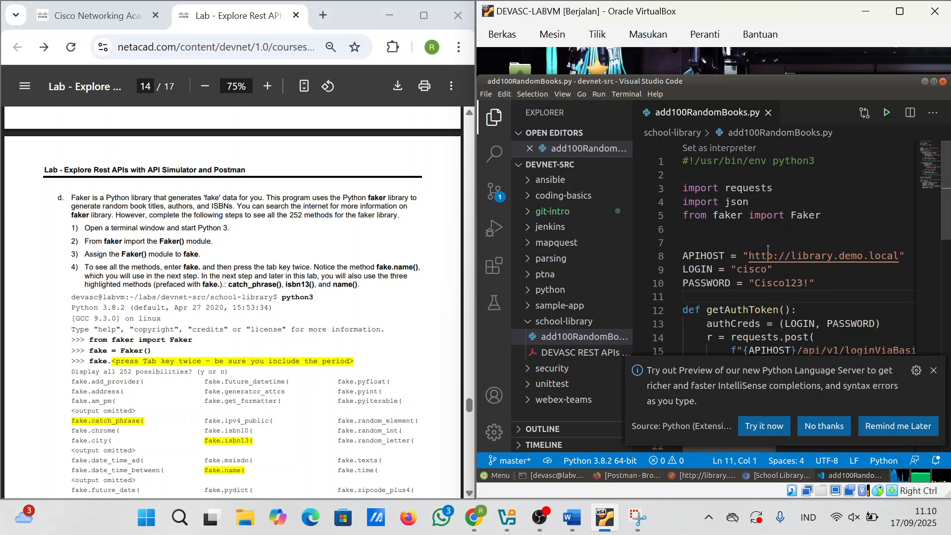
pyautogui.scroll(-1, 769, 250)
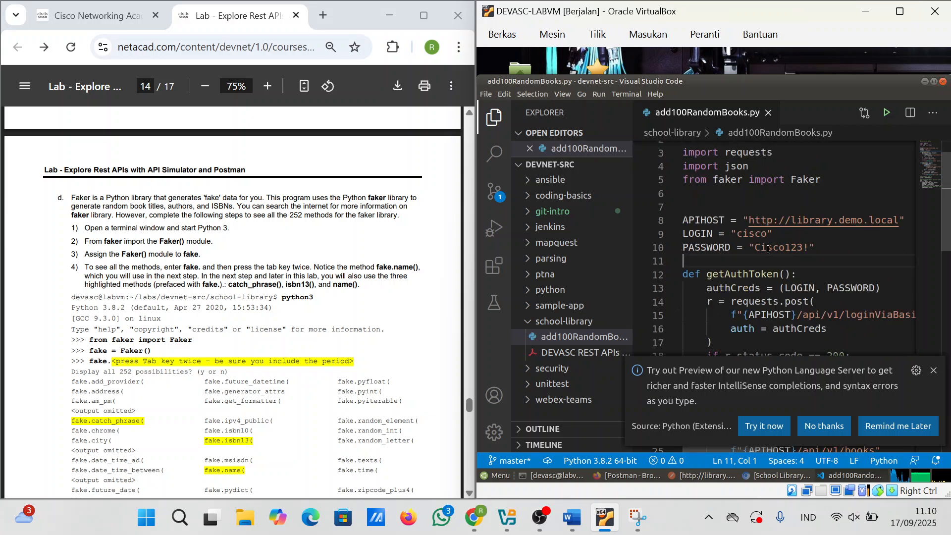
# Step: Dismiss the language server suggestion and select the shebang and import lines in the lab PDF
pyautogui.click(933, 369)
pyautogui.scroll(-6, 805, 350)
pyautogui.scroll(8, 800, 352)
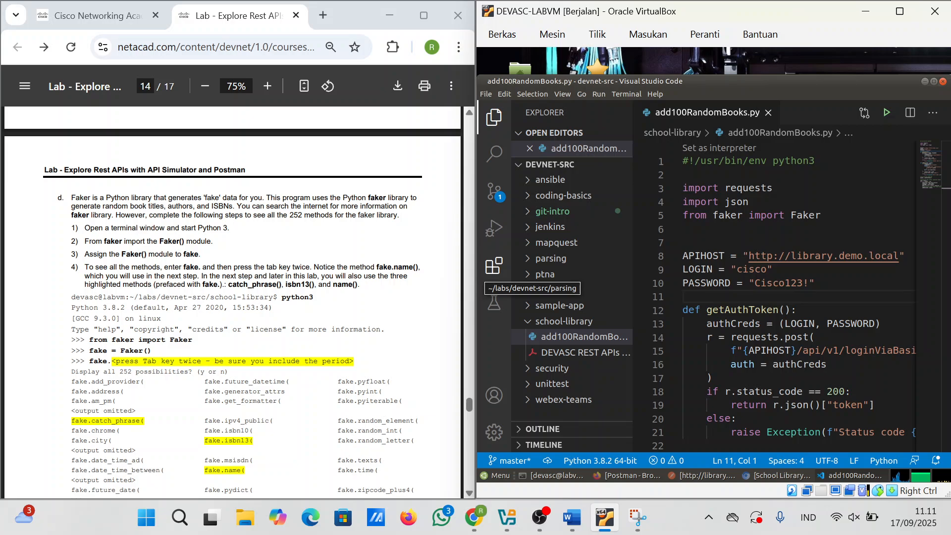
pyautogui.scroll(3, 233, 302)
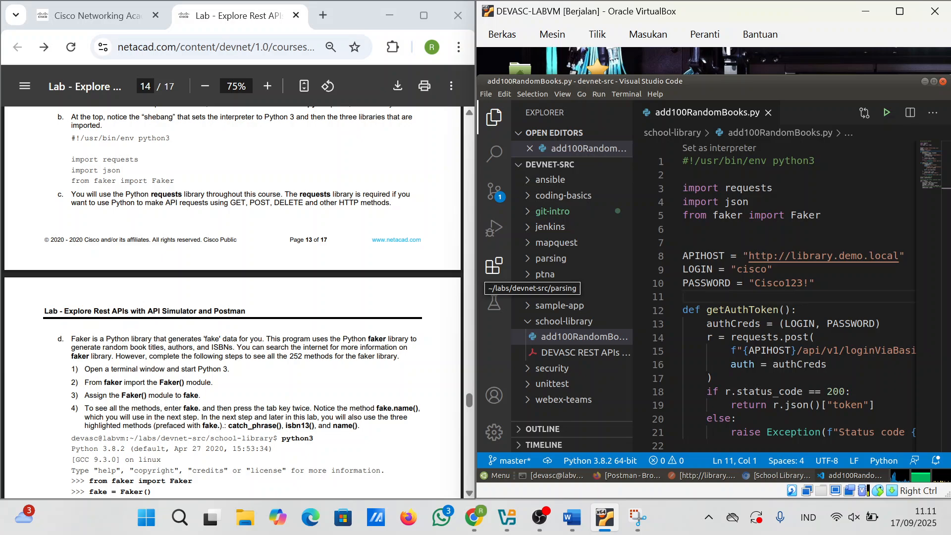
pyautogui.scroll(-1, 233, 303)
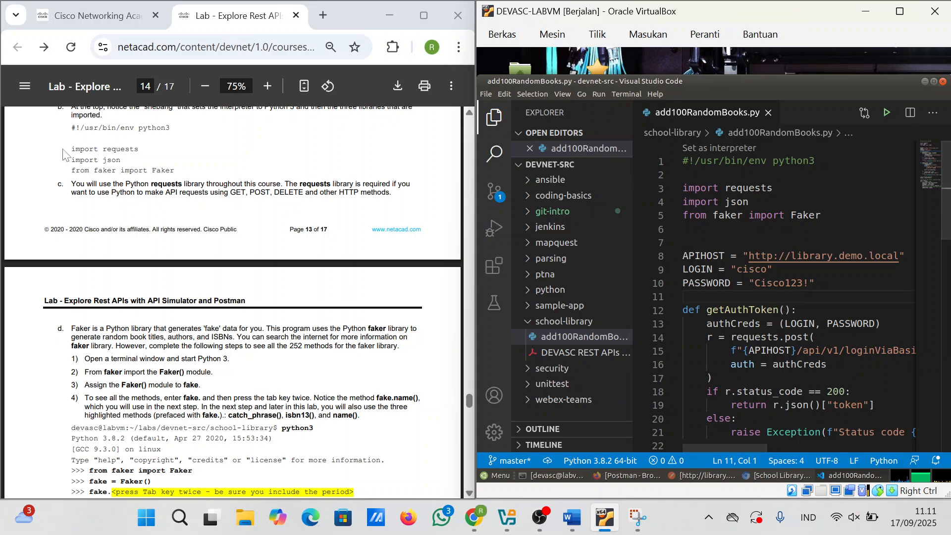
pyautogui.moveTo(71, 127); pyautogui.dragTo(175, 170)
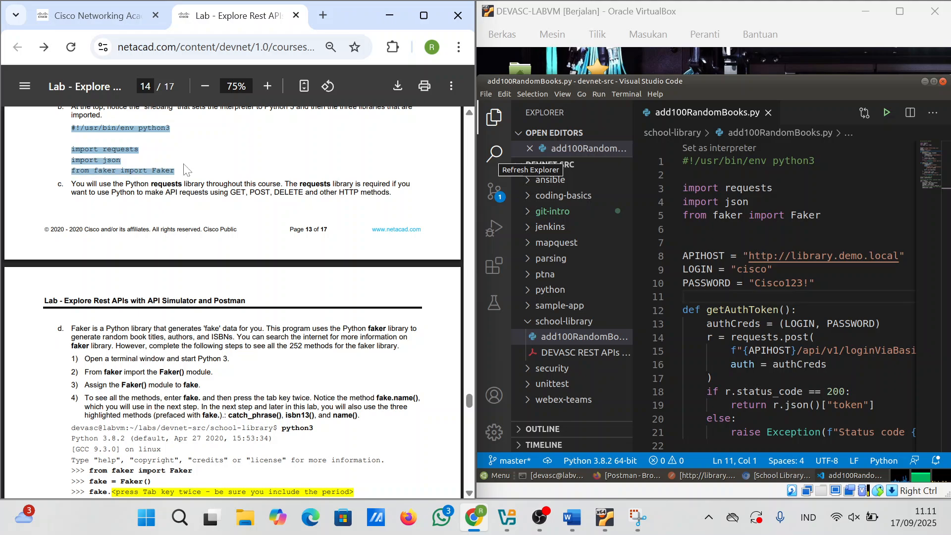
pyautogui.click(719, 68)
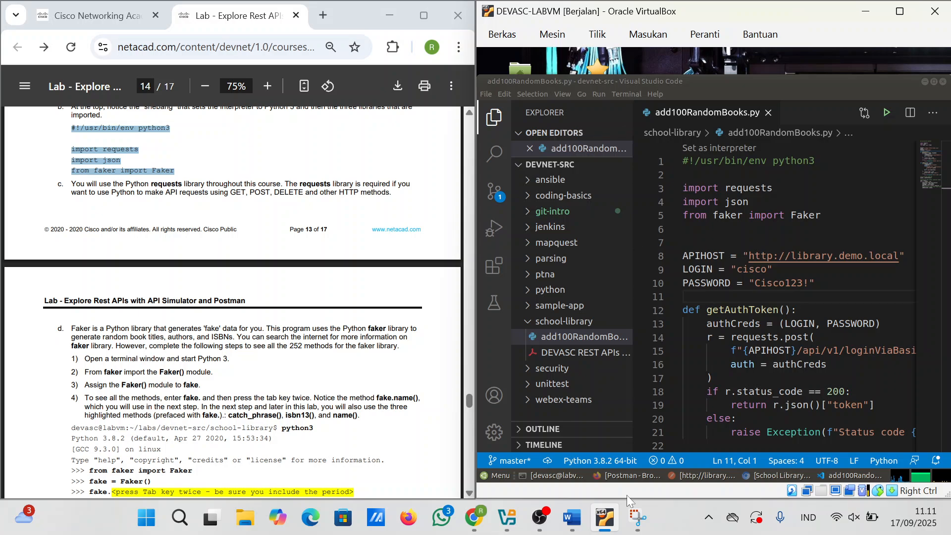
# Step: Start a Python 3 interactive shell in the VM terminal with python3
pyautogui.click(543, 477)
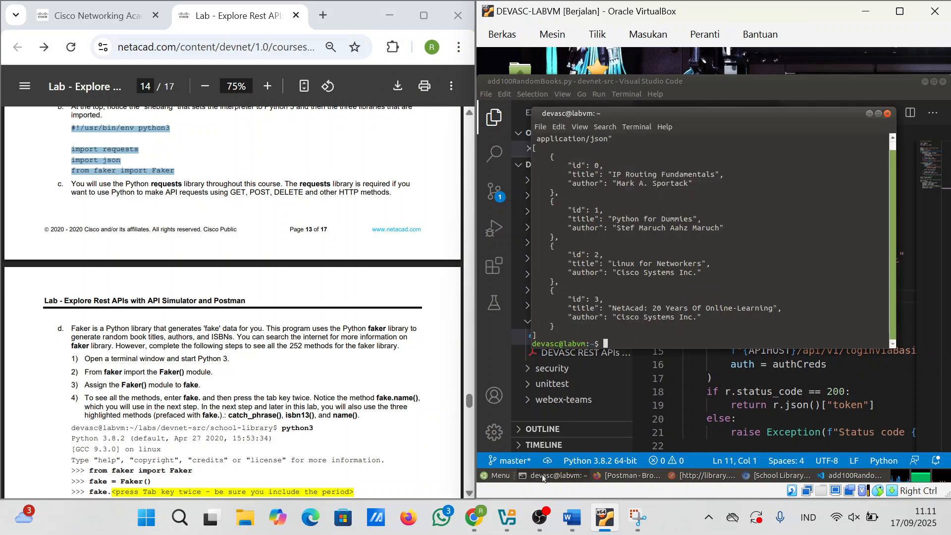
pyautogui.rightClick(621, 342)
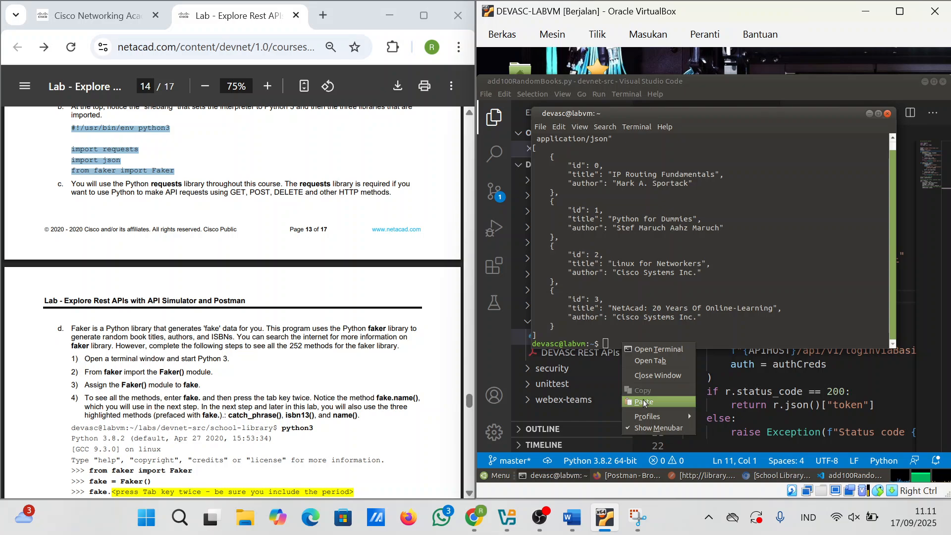
pyautogui.click(644, 276)
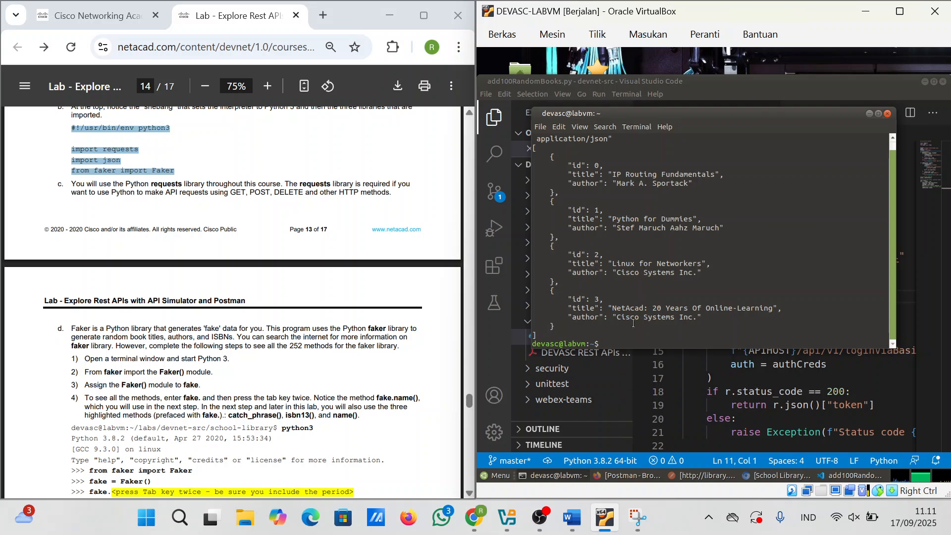
pyautogui.write('PYTHON')
pyautogui.press('BackSpace')
pyautogui.press('BackSpace')
pyautogui.press('BackSpace')
pyautogui.press('BackSpace')
pyautogui.press('BackSpace')
pyautogui.press('BackSpace')
pyautogui.write('pythopn')
pyautogui.press('BackSpace')
pyautogui.press('BackSpace')
pyautogui.write('n3')
pyautogui.press('Return')
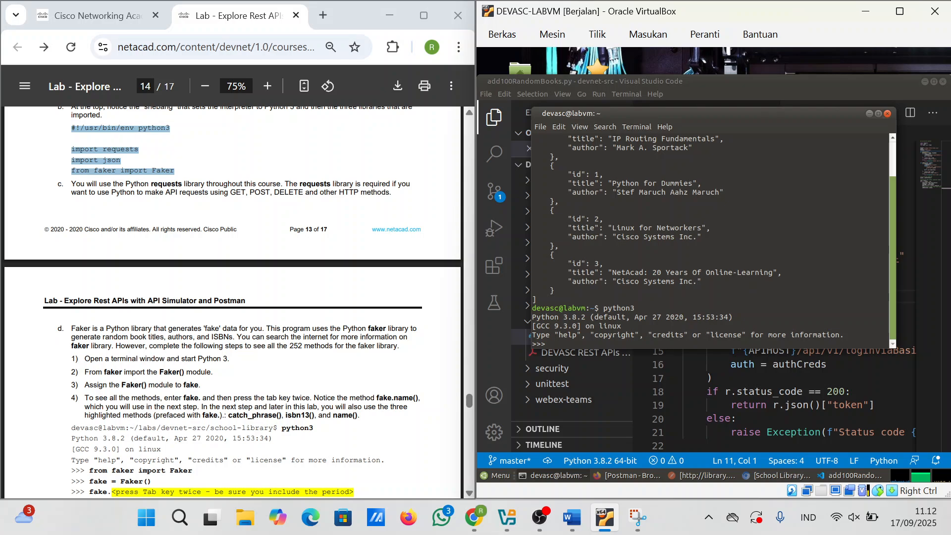
# Step: Copy 'from faker import Faker' from the PDF and paste it at the Python prompt
pyautogui.scroll(-1, 254, 376)
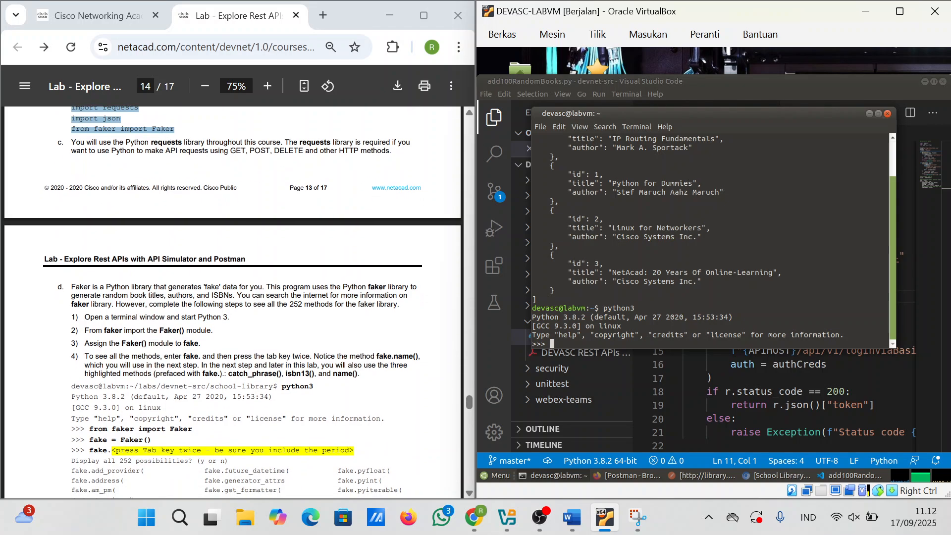
pyautogui.scroll(-1, 232, 302)
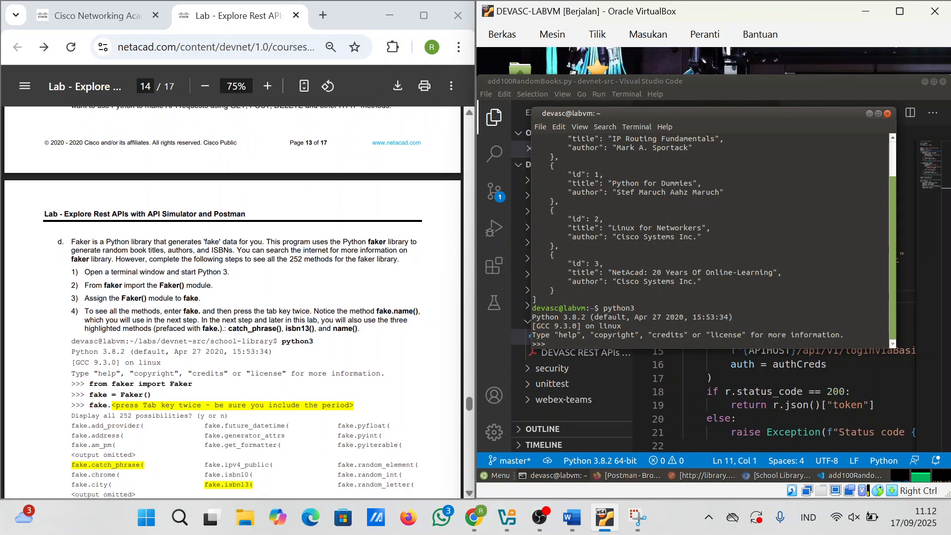
pyautogui.moveTo(86, 379); pyautogui.dragTo(193, 379)
pyautogui.press('super+c')
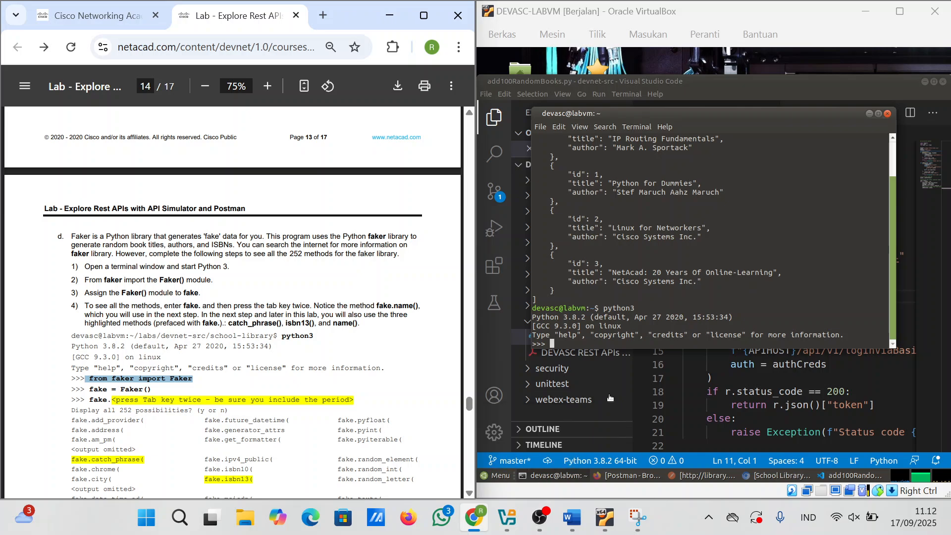
pyautogui.rightClick(562, 345)
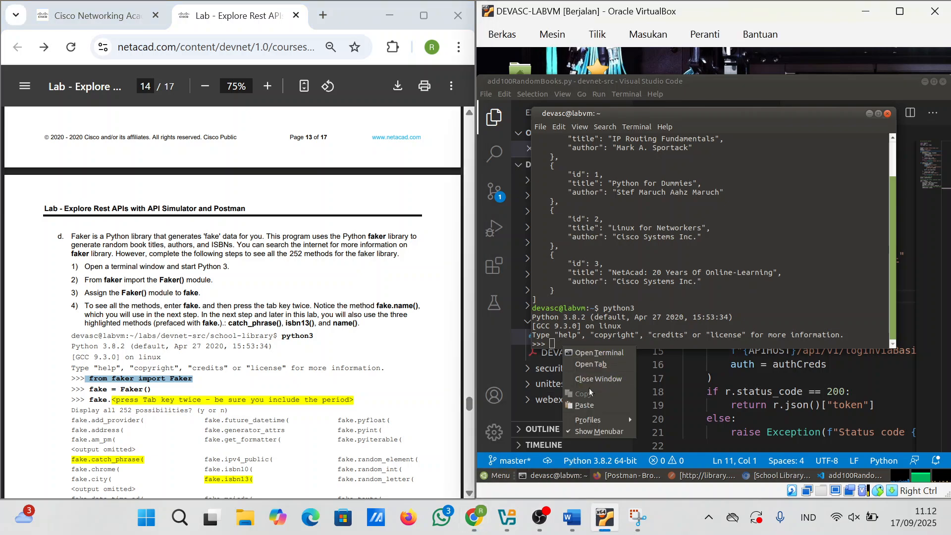
pyautogui.click(592, 405)
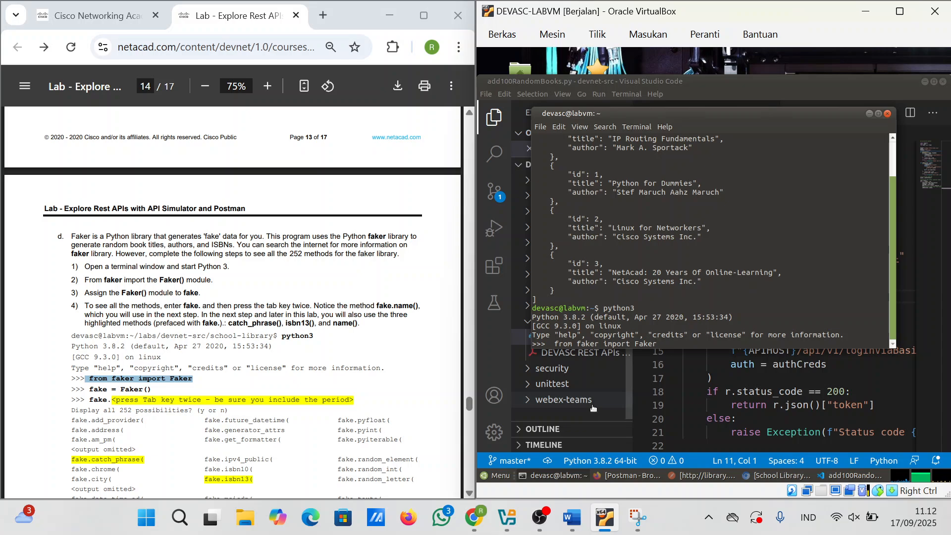
# Step: After the pasted line gives an IndentationError, retype 'from faker import Faker' and create fake = Faker()
pyautogui.press('Left')
pyautogui.press('Left')
pyautogui.press('Left')
pyautogui.press('Left')
pyautogui.press('Left')
pyautogui.press('Left')
pyautogui.press('Left')
pyautogui.press('Left')
pyautogui.press('Left')
pyautogui.press('Left')
pyautogui.press('Left')
pyautogui.press('Left')
pyautogui.press('Left')
pyautogui.press('Left')
pyautogui.press('Left')
pyautogui.press('Left')
pyautogui.press('Left')
pyautogui.press('Left')
pyautogui.press('Left')
pyautogui.press('Left')
pyautogui.press('Right')
pyautogui.press('Right')
pyautogui.press('Right')
pyautogui.press('Right')
pyautogui.press('Right')
pyautogui.press('Right')
pyautogui.press('Right')
pyautogui.press('Right')
pyautogui.press('Right')
pyautogui.press('Right')
pyautogui.press('Right')
pyautogui.press('Right')
pyautogui.press('Right')
pyautogui.press('Right')
pyautogui.press('Right')
pyautogui.press('Right')
pyautogui.press('Right')
pyautogui.press('Right')
pyautogui.press('Right')
pyautogui.press('Right')
pyautogui.press('Return')
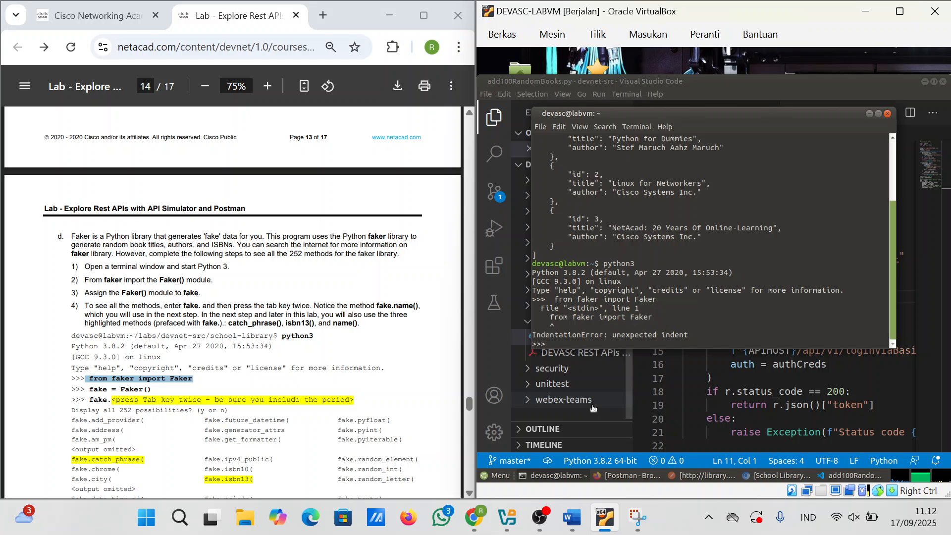
pyautogui.write('from faker import Faker')
pyautogui.press('Return')
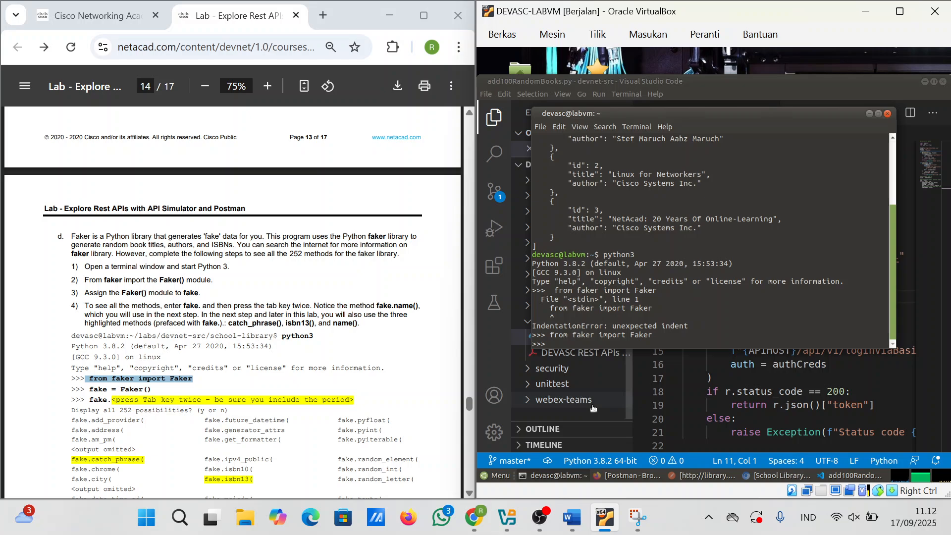
pyautogui.write('fake =f')
pyautogui.press('BackSpace')
pyautogui.write('Faker()')
pyautogui.press('Return')
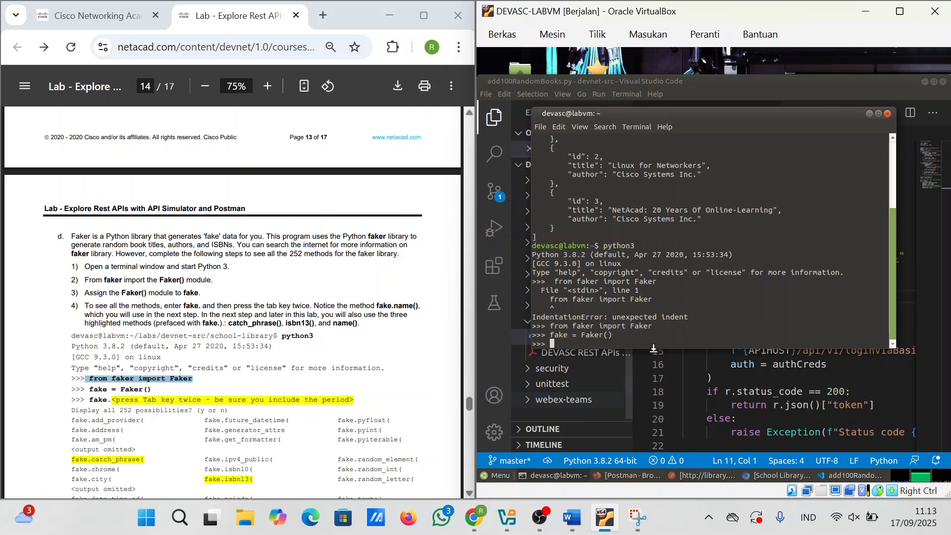
# Step: Enter 'fake.' (SyntaxError), re-import Faker, recreate fake = Faker(), and resubmit 'fake.'
pyautogui.write('fake.')
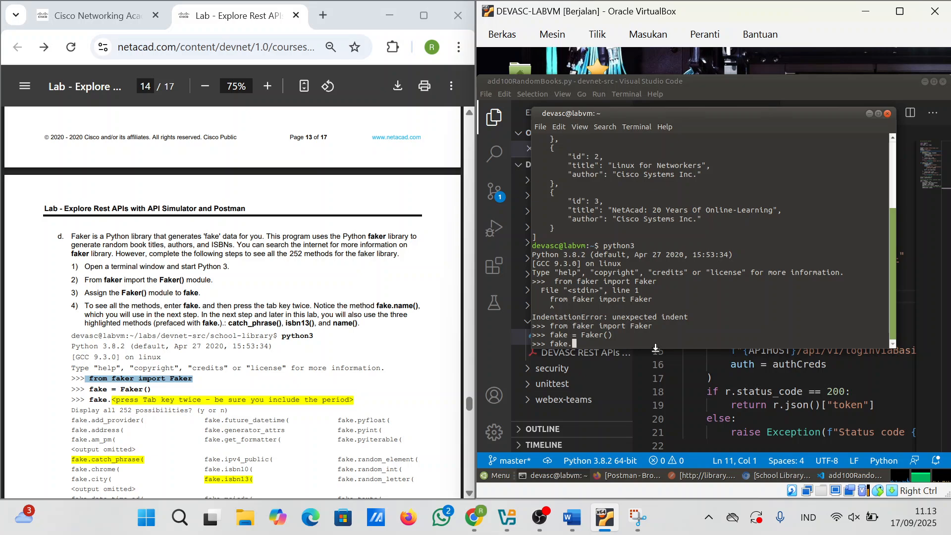
pyautogui.press('Return')
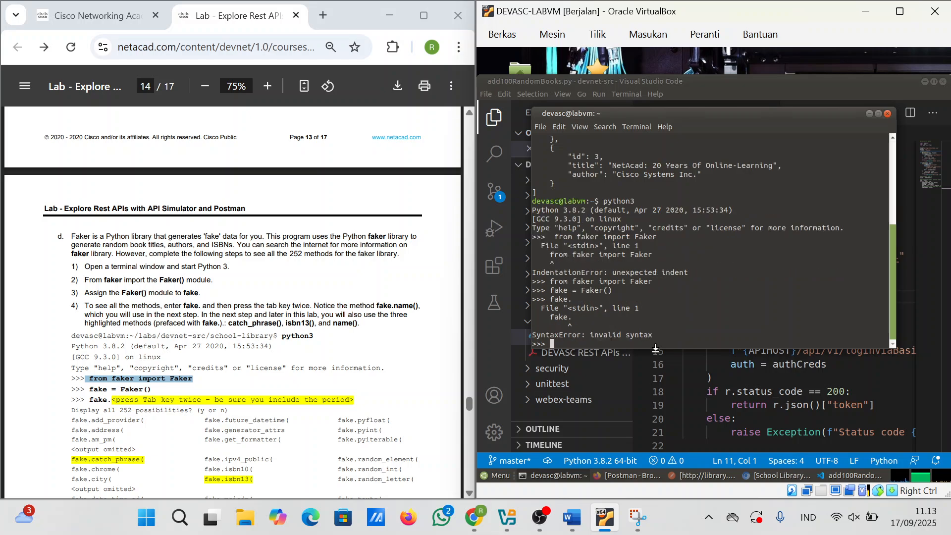
pyautogui.write('from faker import Faker')
pyautogui.press('Return')
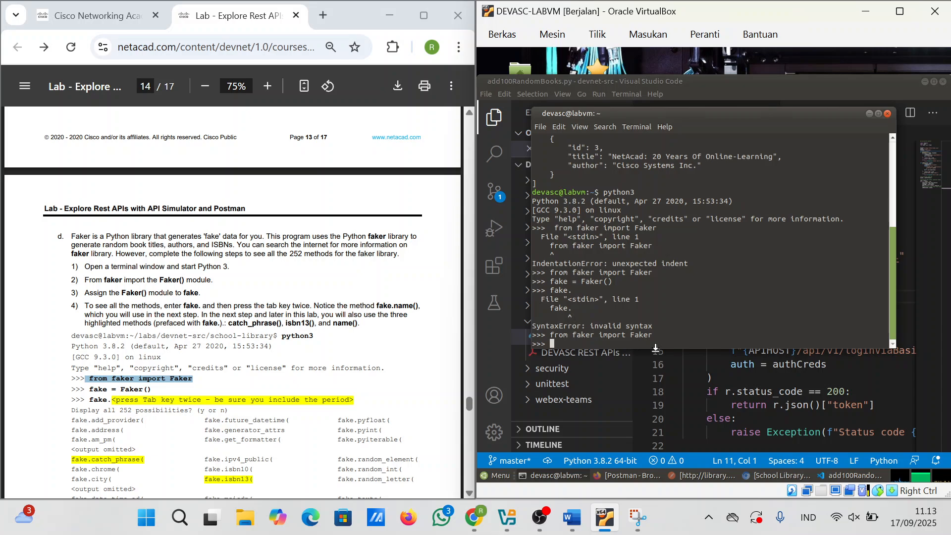
pyautogui.write('fake = Faker()')
pyautogui.press('Return')
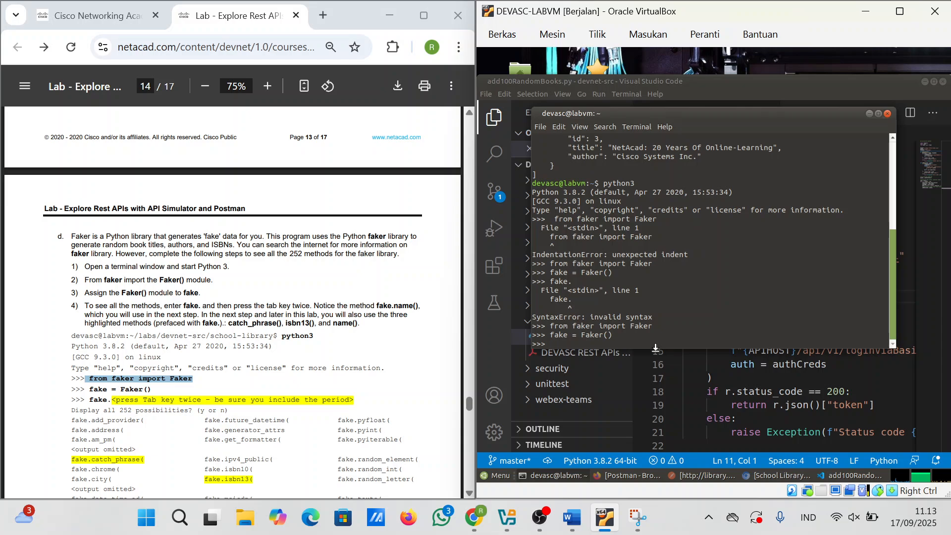
pyautogui.scroll(-1, 233, 302)
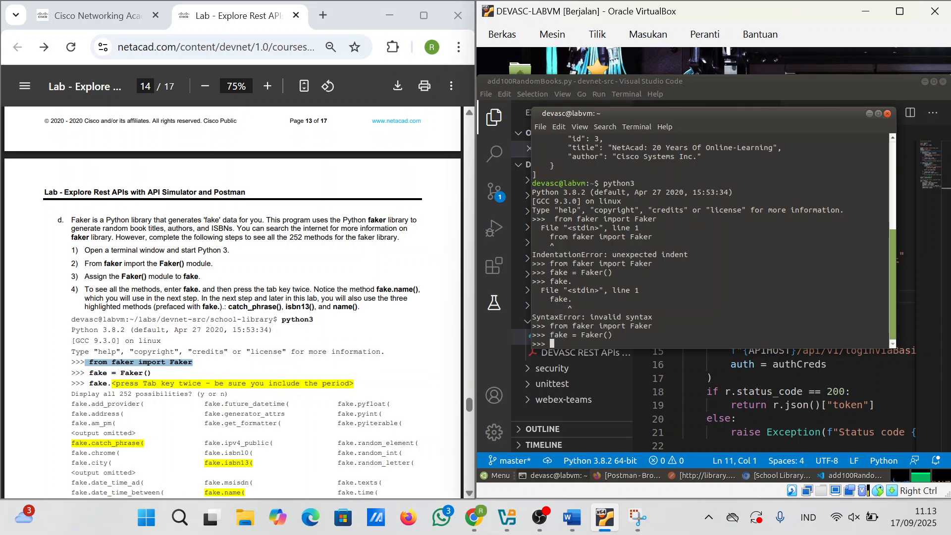
pyautogui.press('Up')
pyautogui.press('Up')
pyautogui.press('Up')
pyautogui.press('Return')
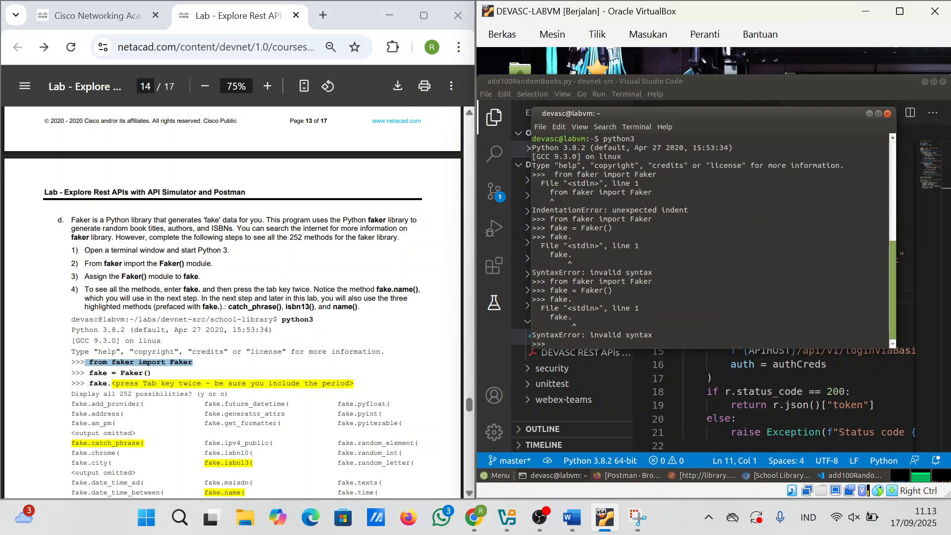
# Step: Show all 252 tab-completion possibilities for fake. and scroll the terminal through the list
pyautogui.moveTo(538, 517)
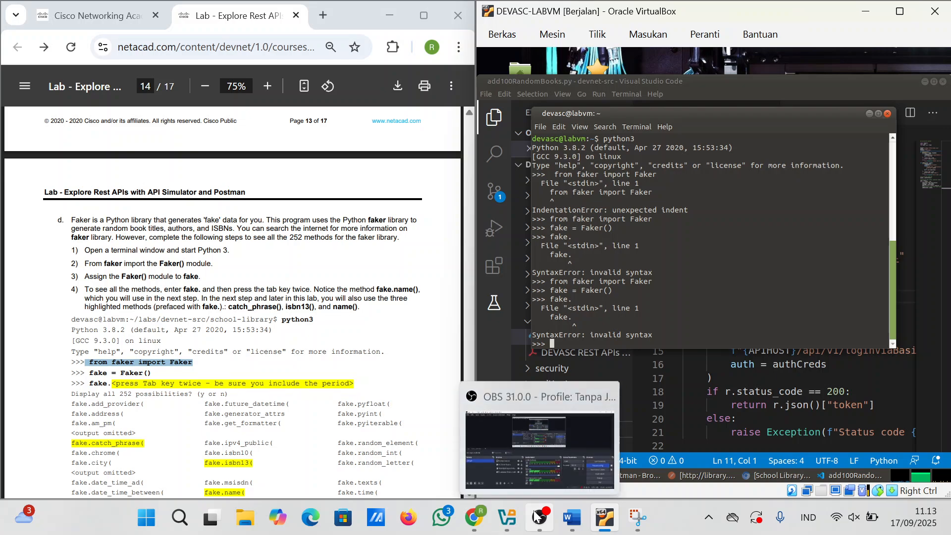
pyautogui.click(592, 463)
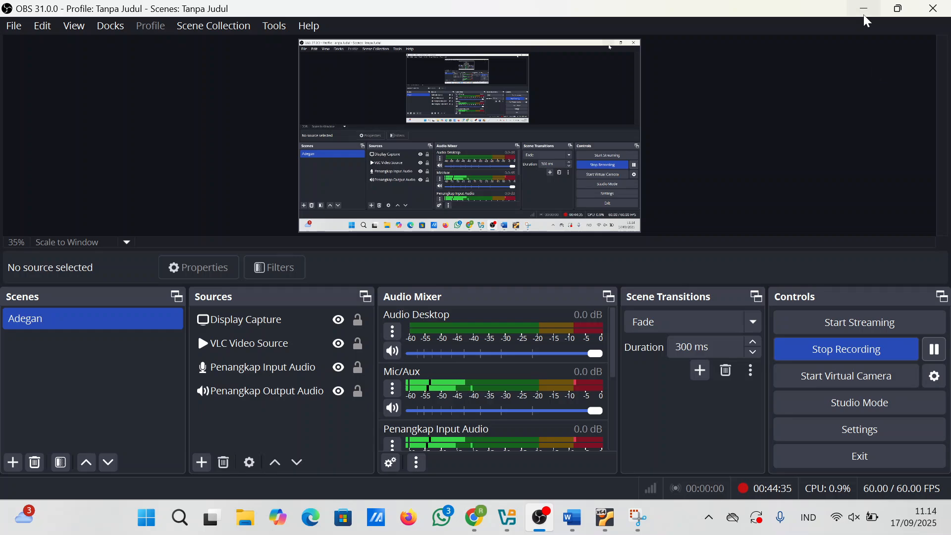
pyautogui.click(866, 15)
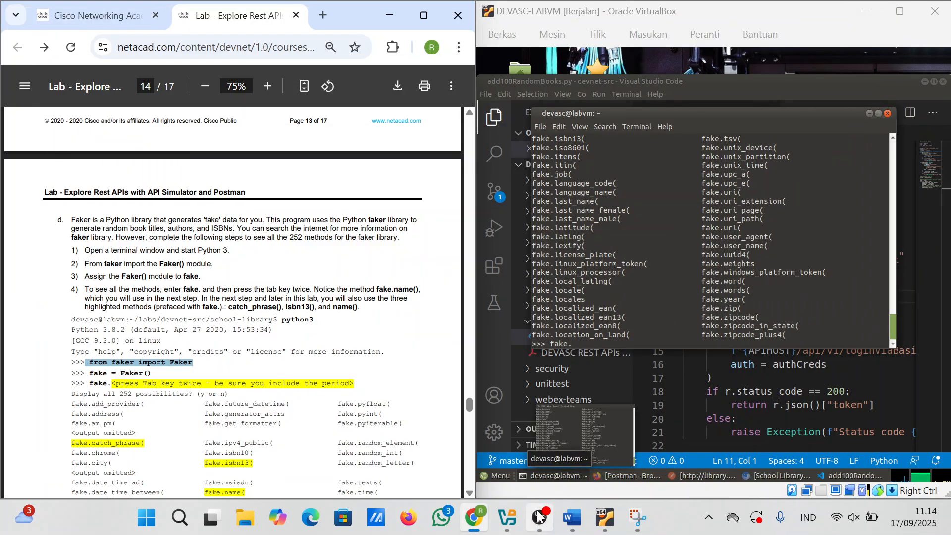
pyautogui.moveTo(538, 516)
pyautogui.click(539, 442)
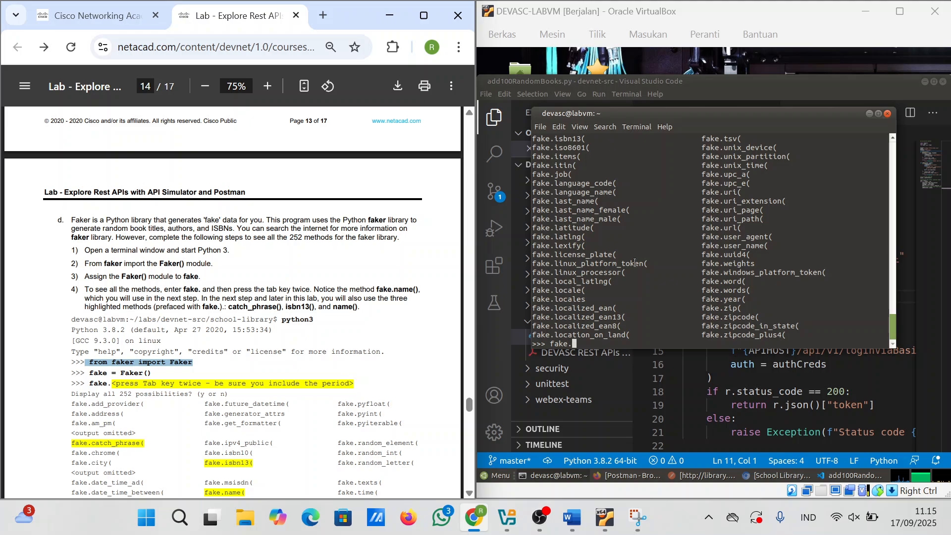
pyautogui.scroll(20, 635, 262)
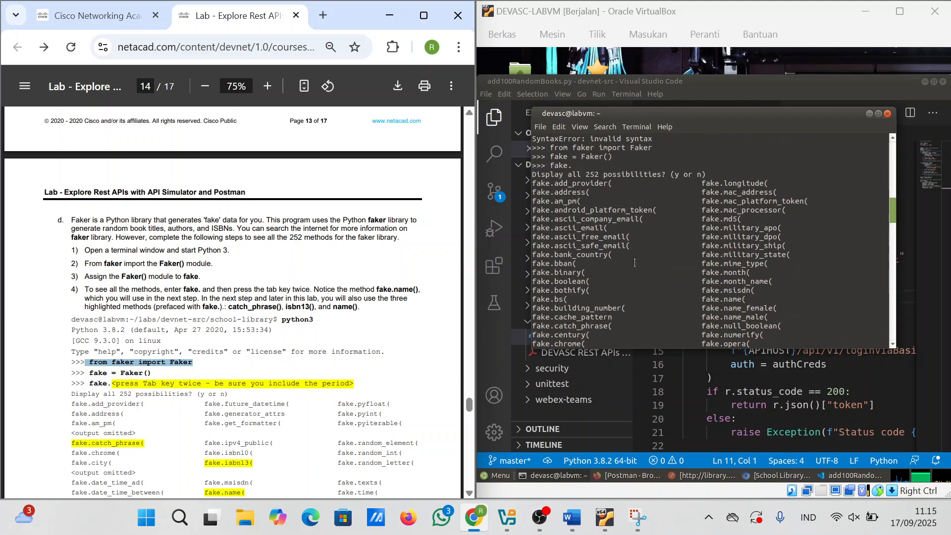
pyautogui.scroll(10, 635, 263)
pyautogui.scroll(-20, 635, 263)
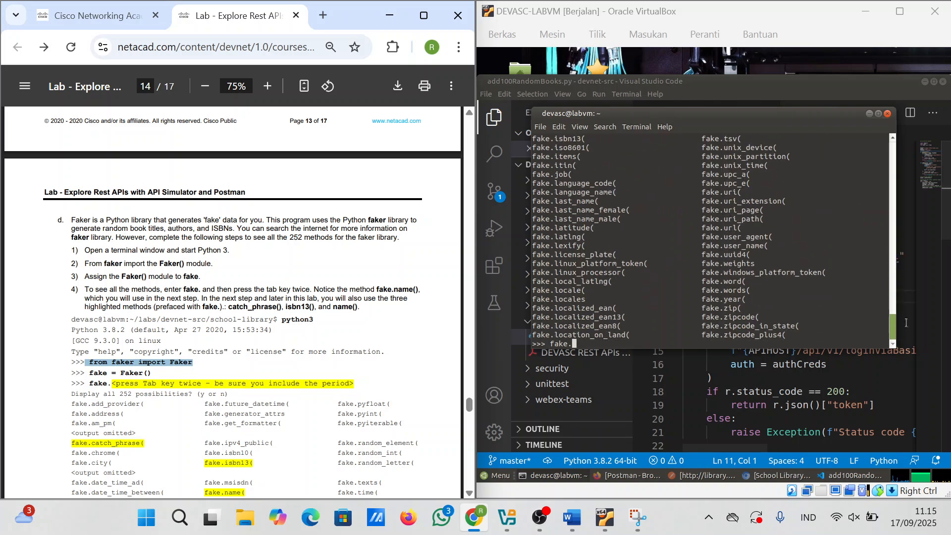
pyautogui.moveTo(895, 325); pyautogui.dragTo(881, 210)
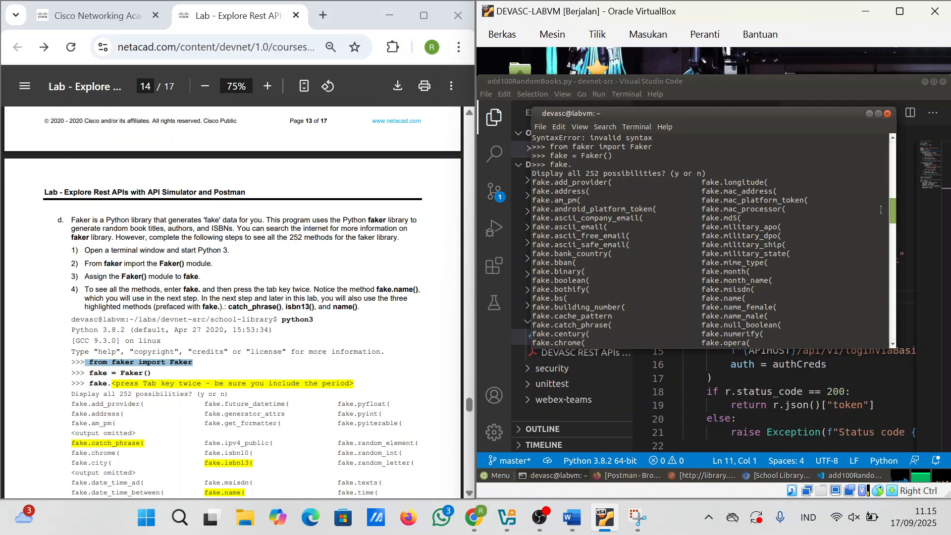
# Step: Snip the terminal's Faker completion list in Snipping Tool and copy the image
pyautogui.click(637, 517)
pyautogui.click(133, 41)
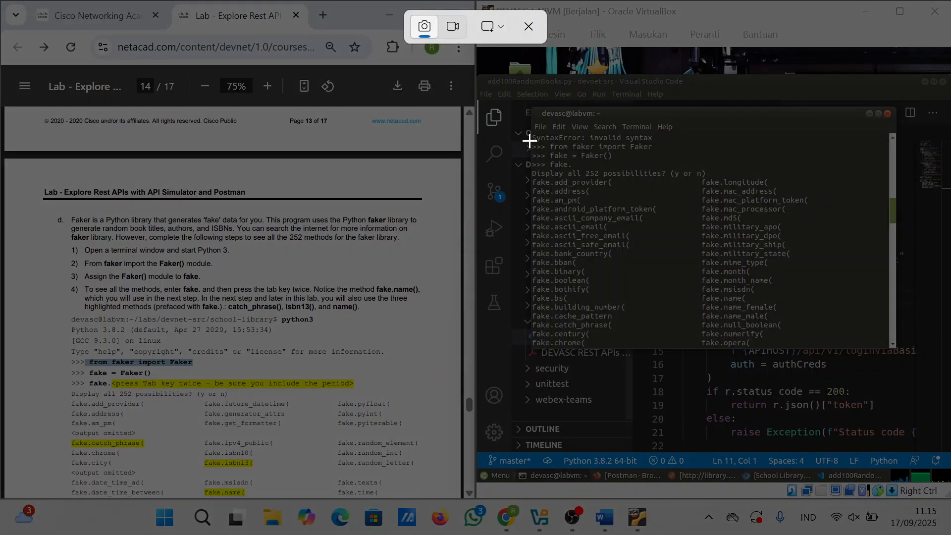
pyautogui.moveTo(529, 141); pyautogui.dragTo(838, 344)
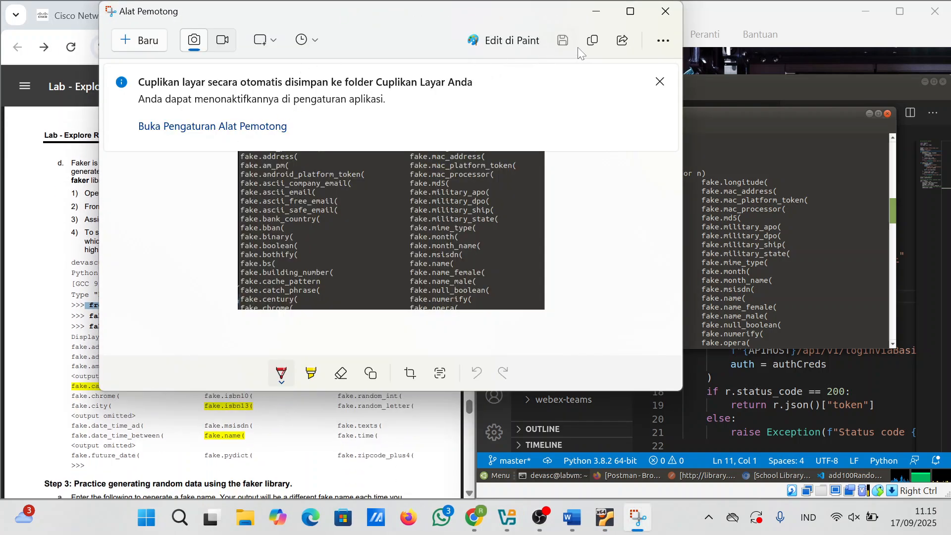
pyautogui.click(585, 49)
# Step: Bring the lab PDF back up and scroll through it
pyautogui.click(81, 435)
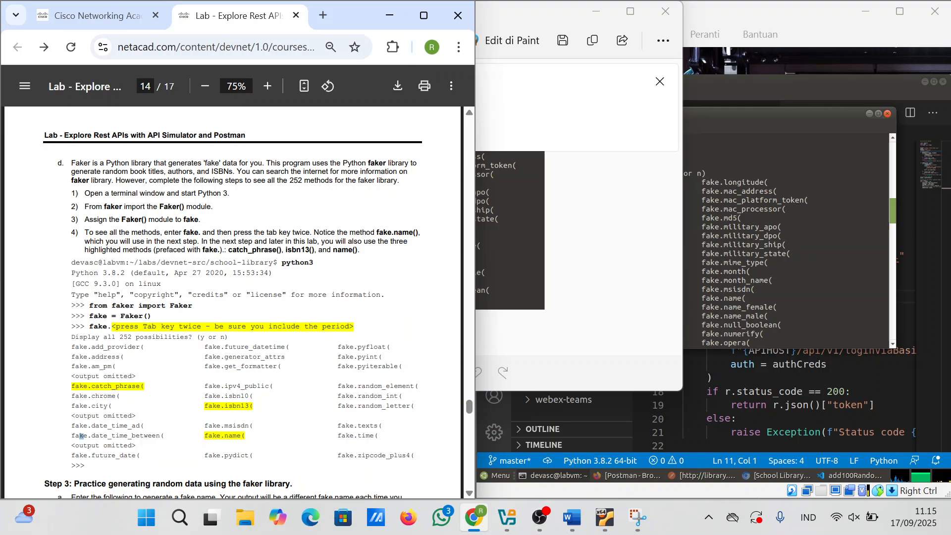
pyautogui.scroll(-4, 80, 436)
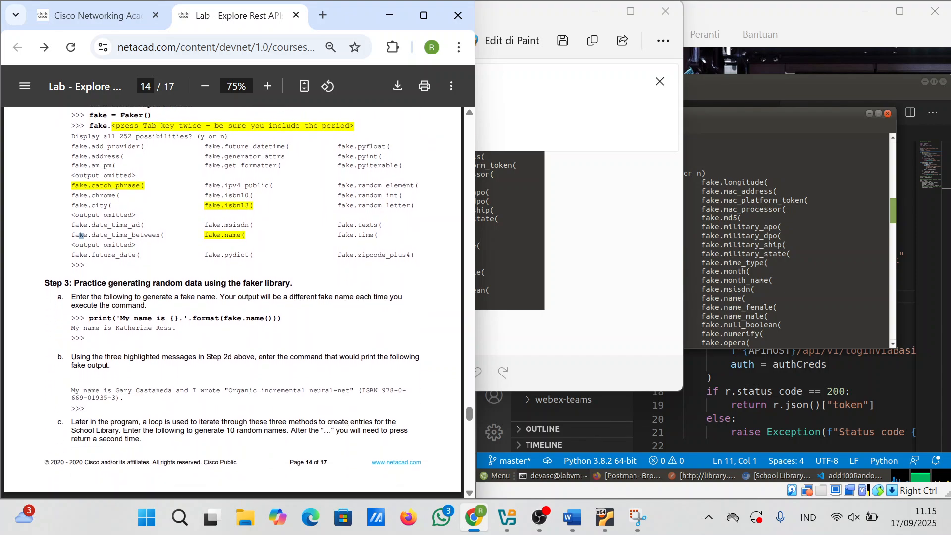
pyautogui.scroll(-1, 152, 414)
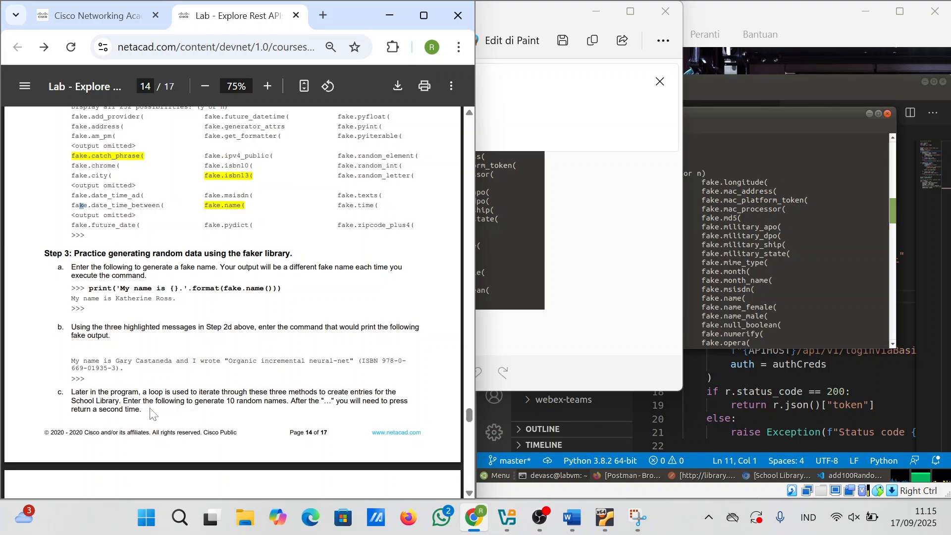
pyautogui.scroll(-15, 151, 414)
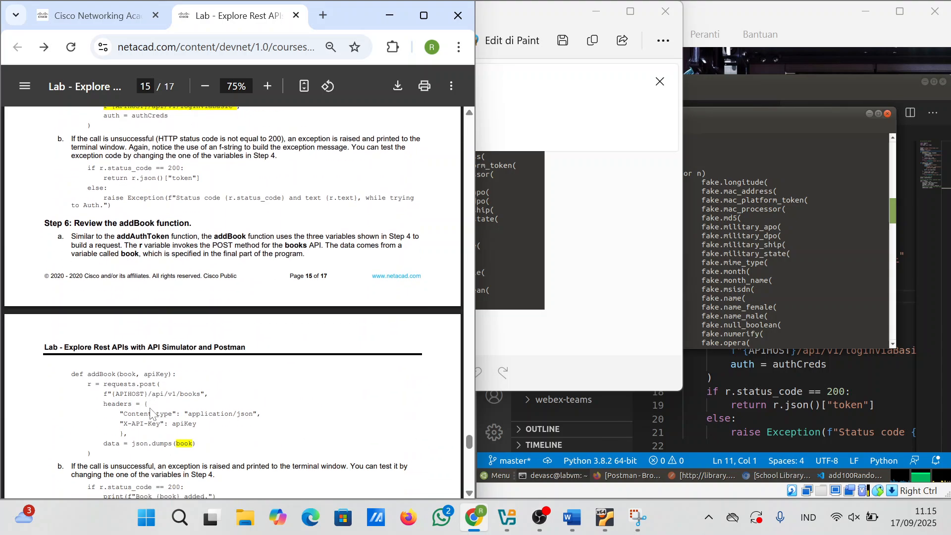
pyautogui.scroll(7, 152, 413)
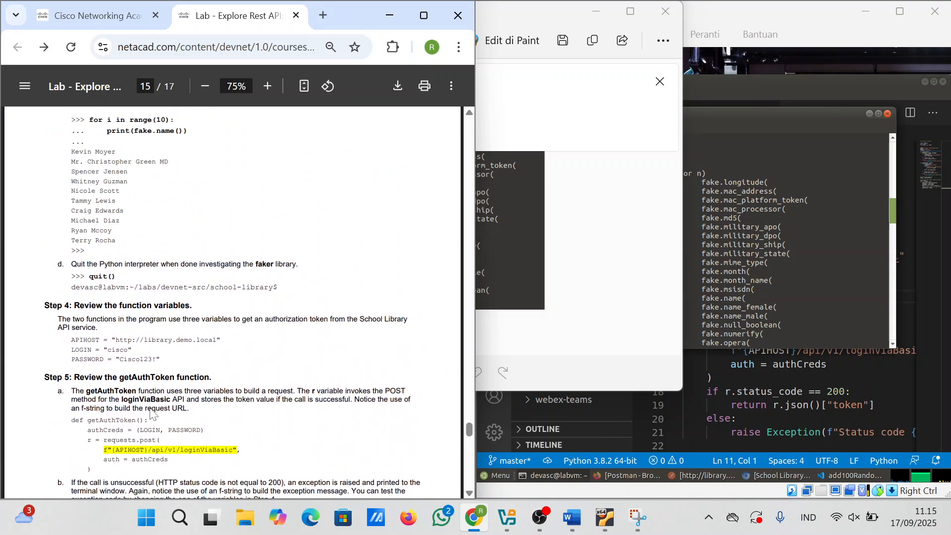
pyautogui.scroll(7, 151, 413)
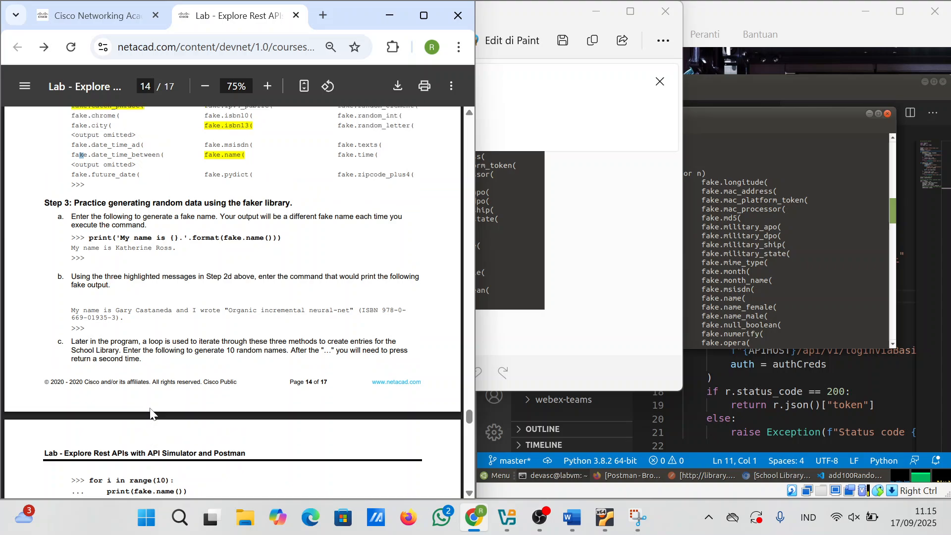
# Step: Paste the Faker completion-list snip into Dokumen1 below the Postman picture, adding a new line after it
pyautogui.click(785, 331)
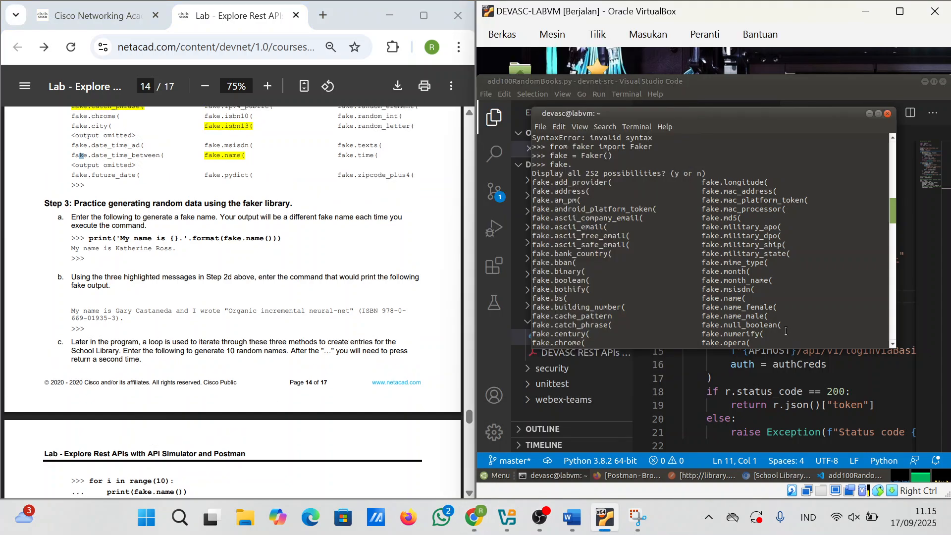
pyautogui.click(565, 523)
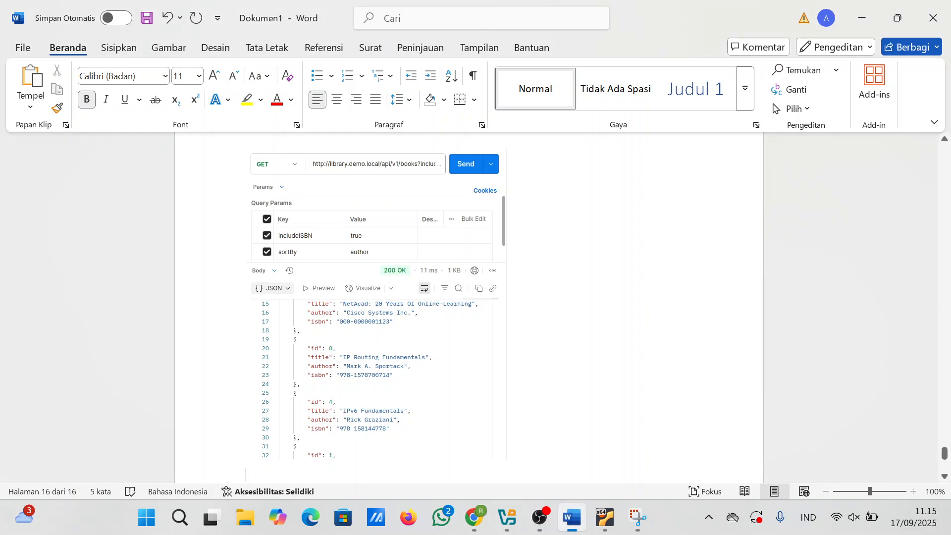
pyautogui.rightClick(503, 445)
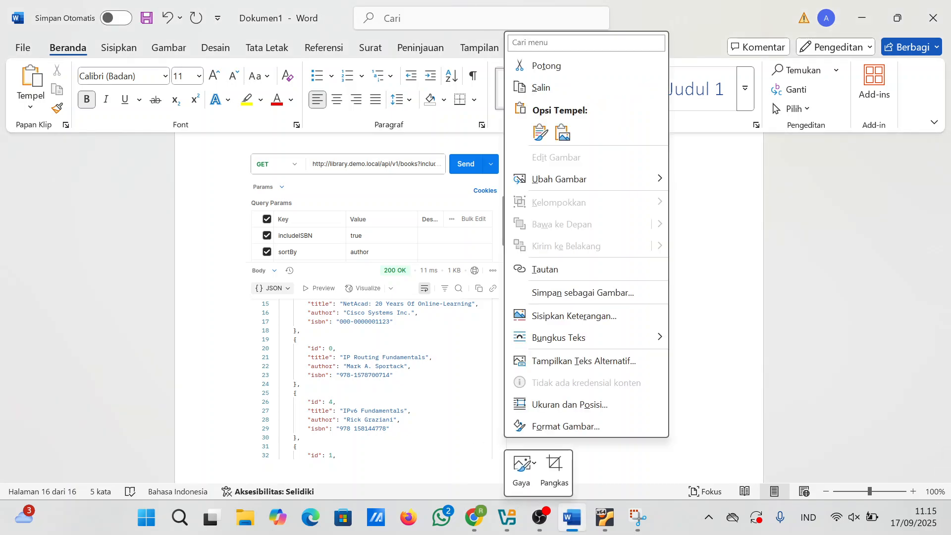
pyautogui.click(450, 468)
pyautogui.press('ctrl')
pyautogui.click(557, 417)
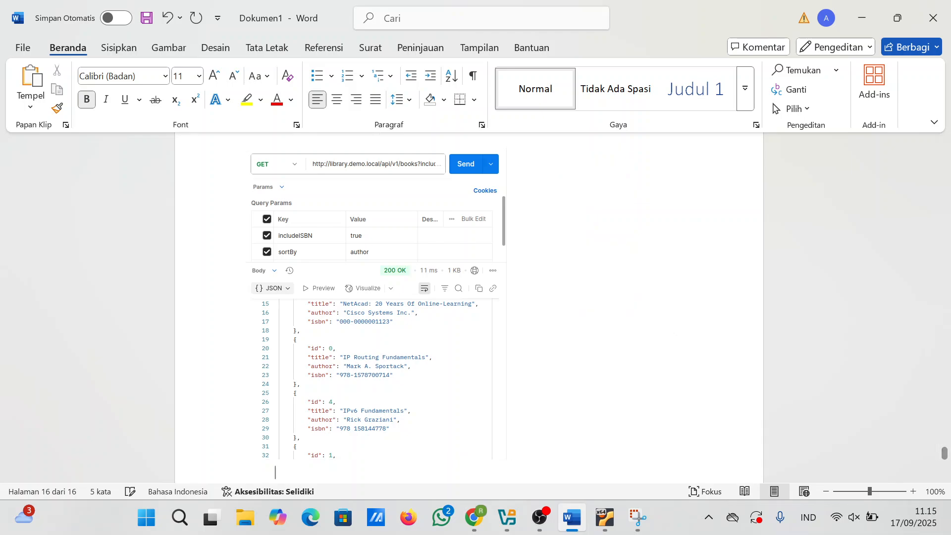
pyautogui.hotkey('ctrl', 'v')
pyautogui.press('Return')
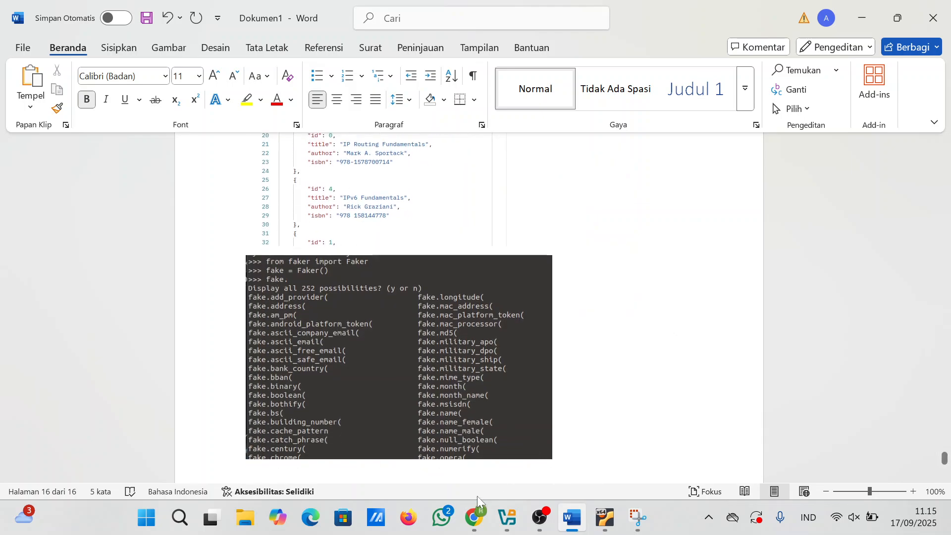
pyautogui.click(442, 462)
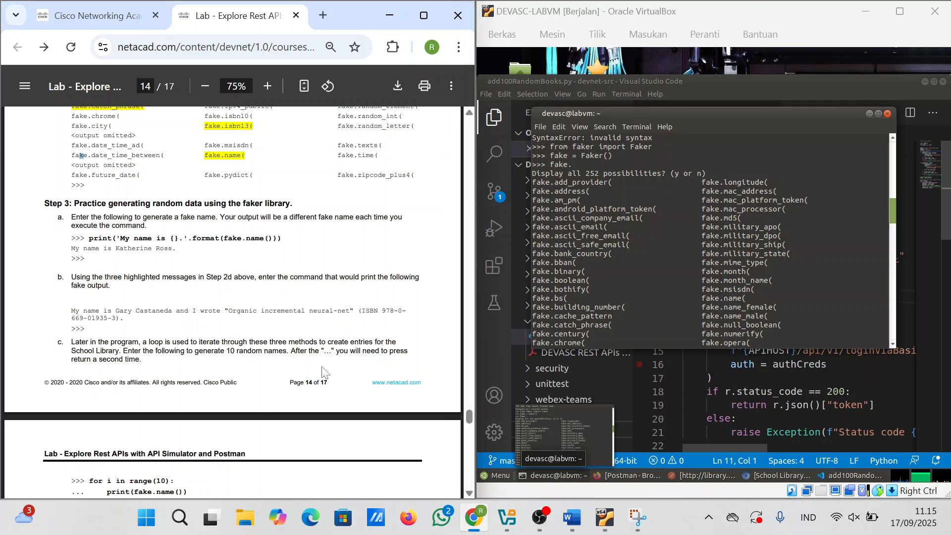
# Step: Copy print('My name is {}.'.format(fake.name())) from the PDF and run it in the Python shell
pyautogui.moveTo(90, 238); pyautogui.dragTo(282, 238)
pyautogui.press('super+c')
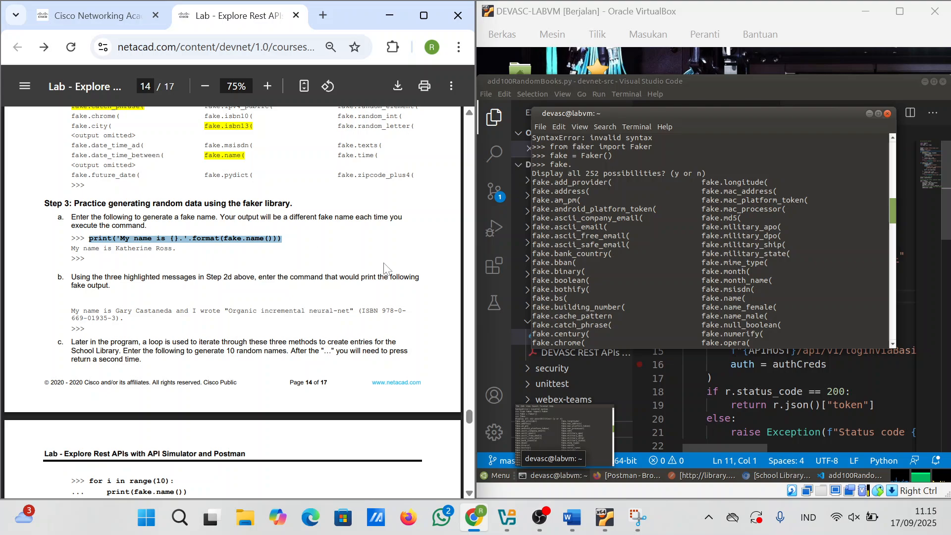
pyautogui.scroll(-20, 589, 317)
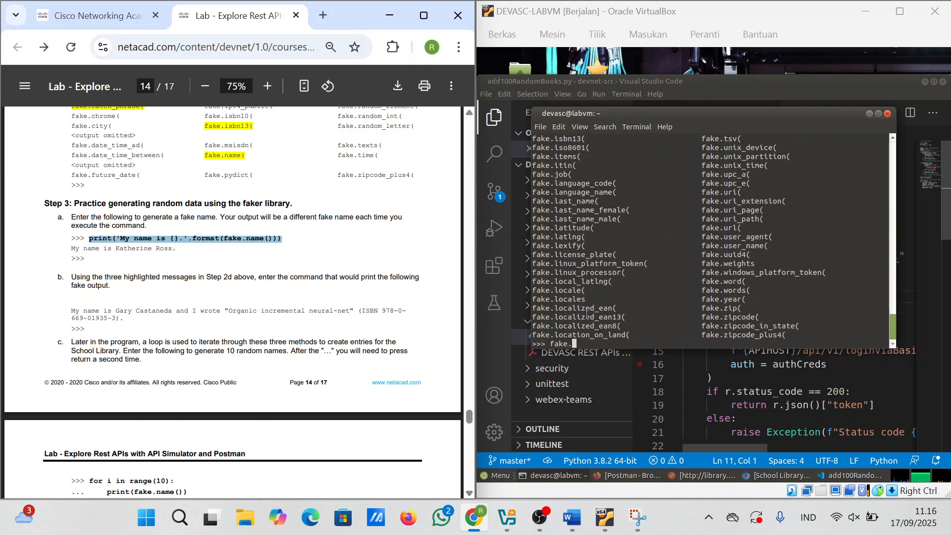
pyautogui.click(586, 314)
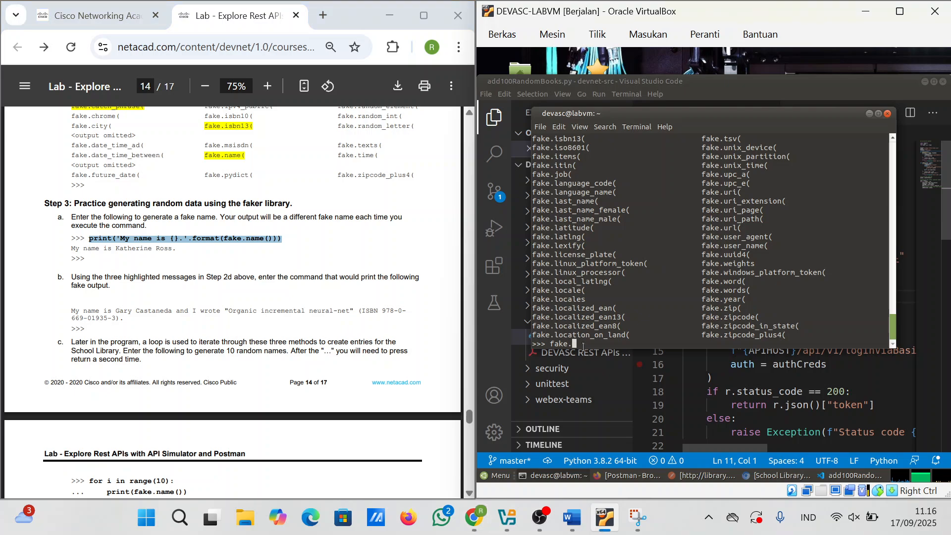
pyautogui.press('BackSpace')
pyautogui.press('BackSpace')
pyautogui.press('BackSpace')
pyautogui.press('BackSpace')
pyautogui.press('BackSpace')
pyautogui.rightClick(568, 348)
pyautogui.click(557, 343)
pyautogui.rightClick(557, 344)
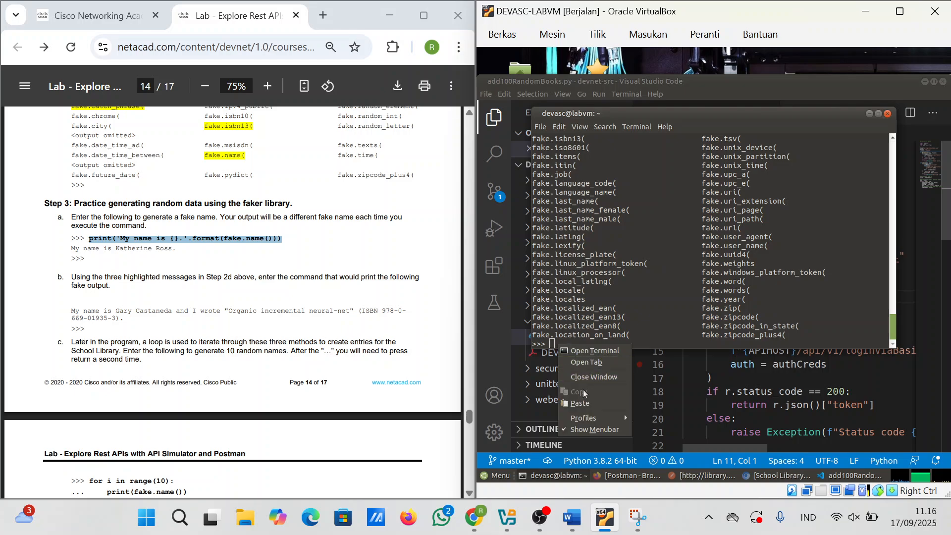
pyautogui.click(586, 403)
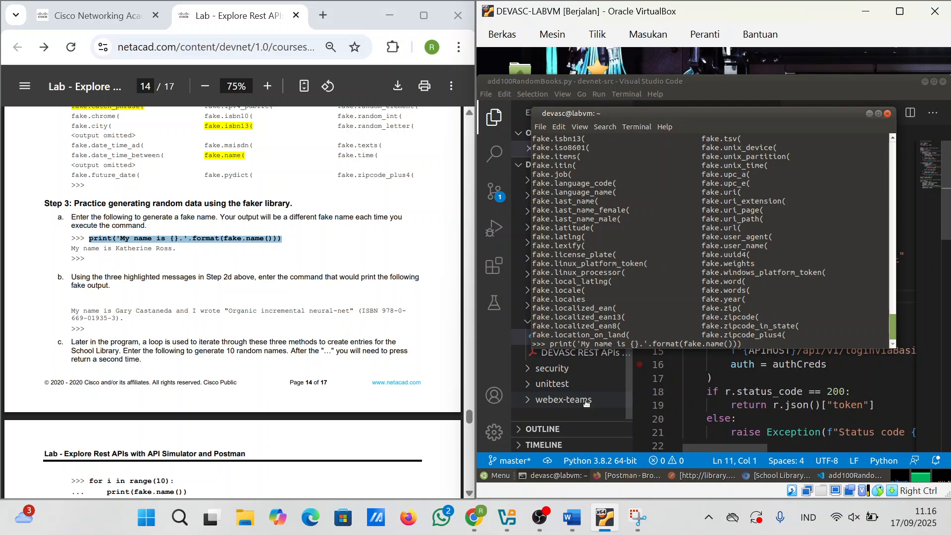
pyautogui.press('Return')
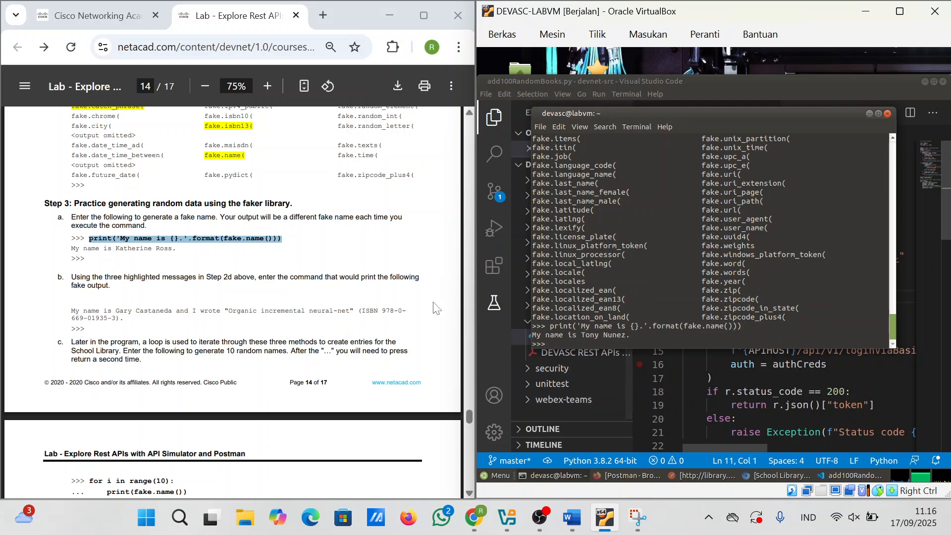
pyautogui.scroll(-3, 271, 326)
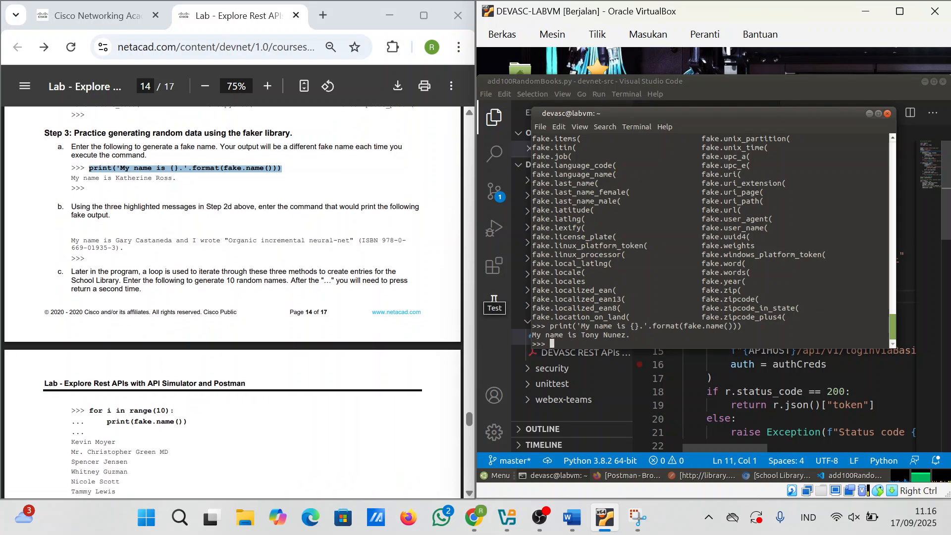
# Step: Find the for-loop example and Steps 4–6 in the lab PDF
pyautogui.scroll(-3, 233, 302)
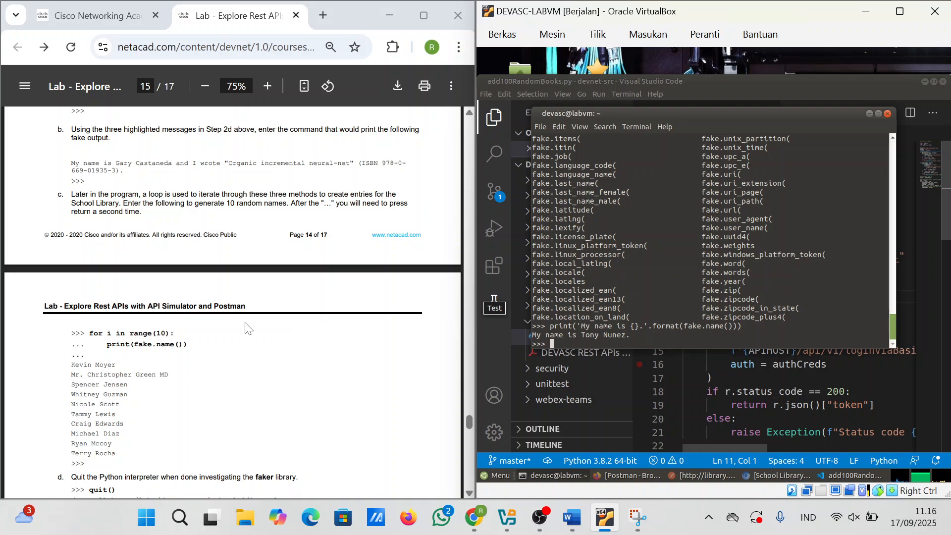
pyautogui.scroll(-2, 204, 335)
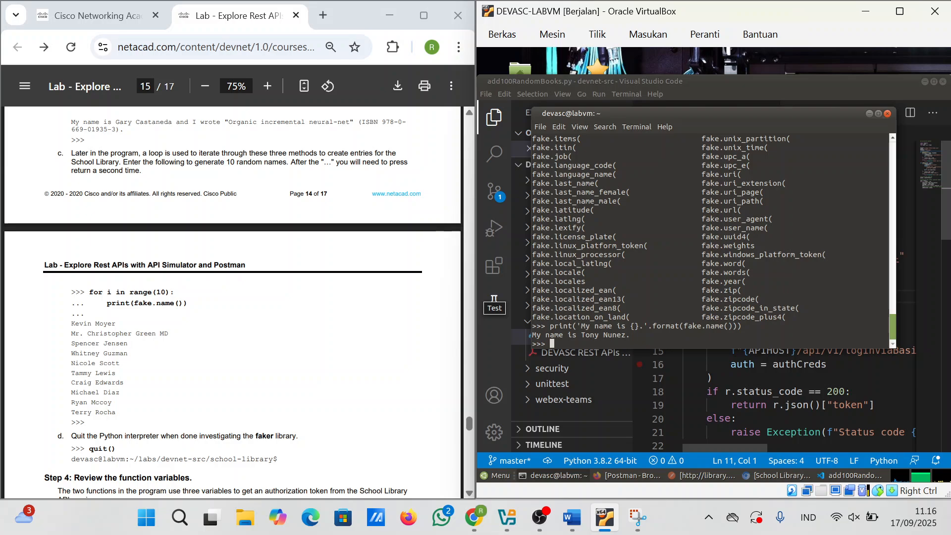
pyautogui.moveTo(85, 292); pyautogui.dragTo(175, 292)
pyautogui.click(175, 293)
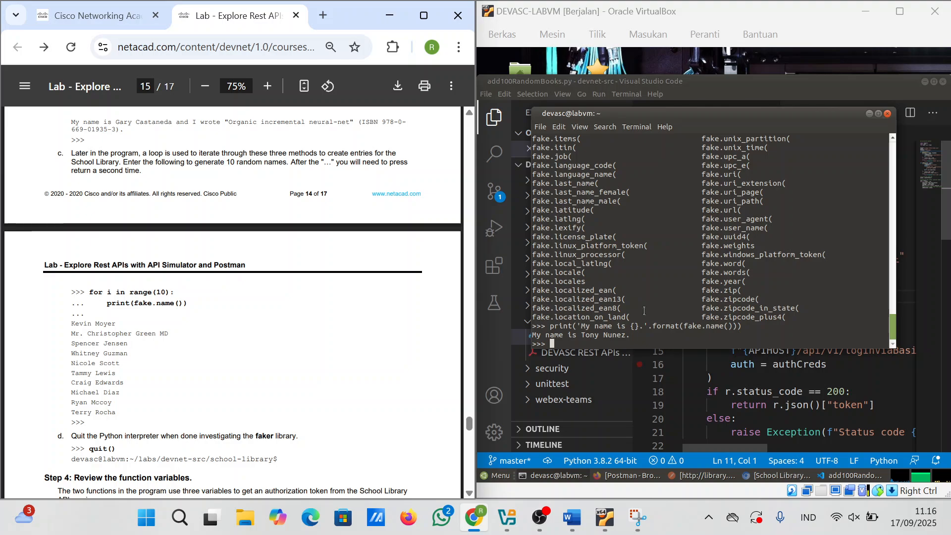
pyautogui.press('pagedown')
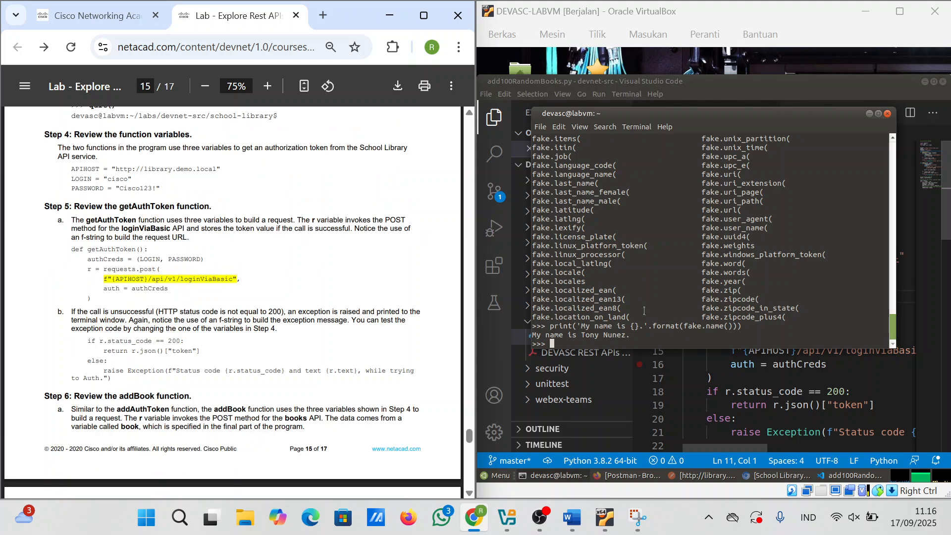
pyautogui.scroll(7, 325, 343)
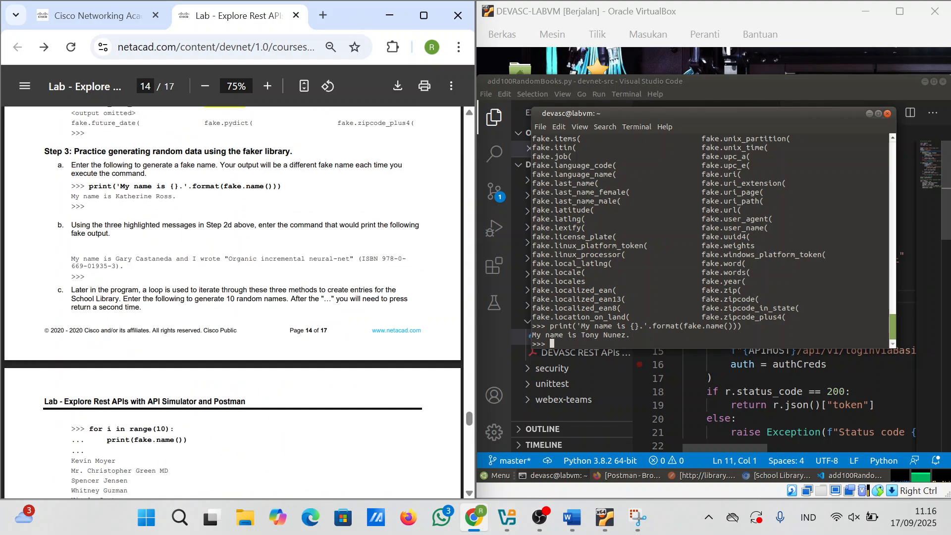
pyautogui.scroll(-3, 217, 330)
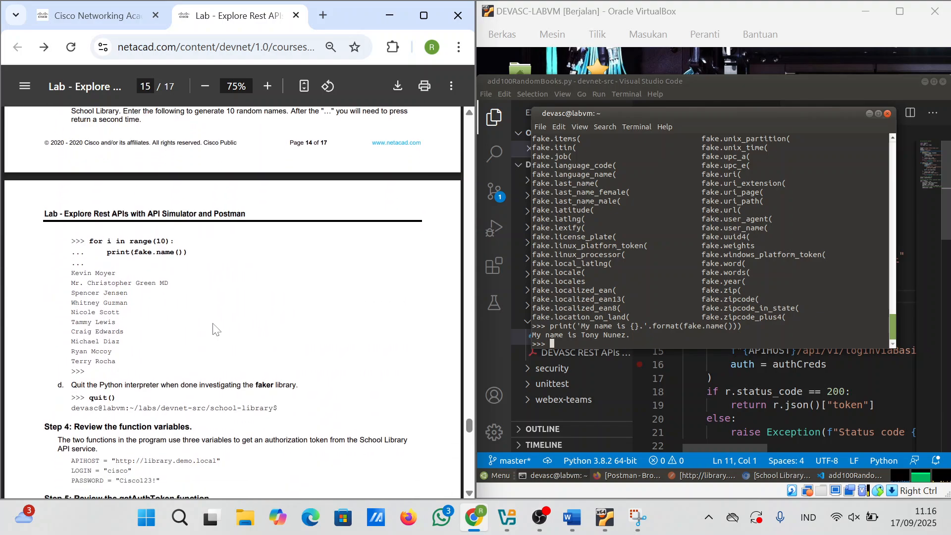
# Step: Run 'for i in range(10): print(fake.name())' in the Python shell to print ten names
pyautogui.click(608, 346)
pyautogui.write('f')
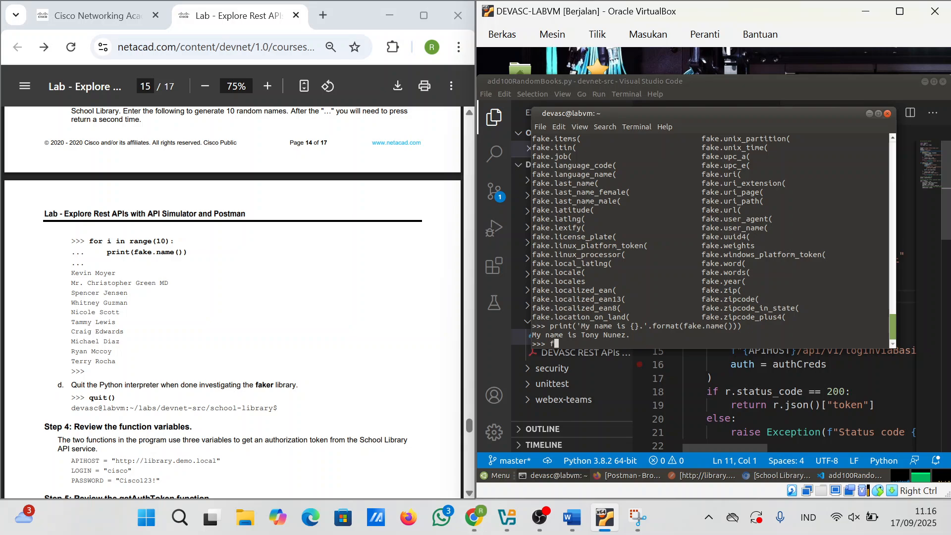
pyautogui.write('or i in range(10):')
pyautogui.press('Return')
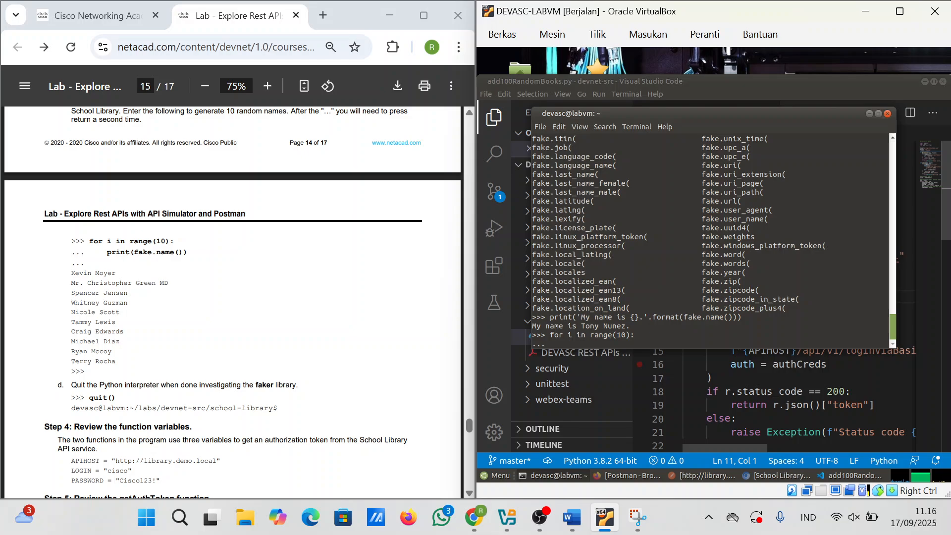
pyautogui.write('print(fake.name())')
pyautogui.press('Return')
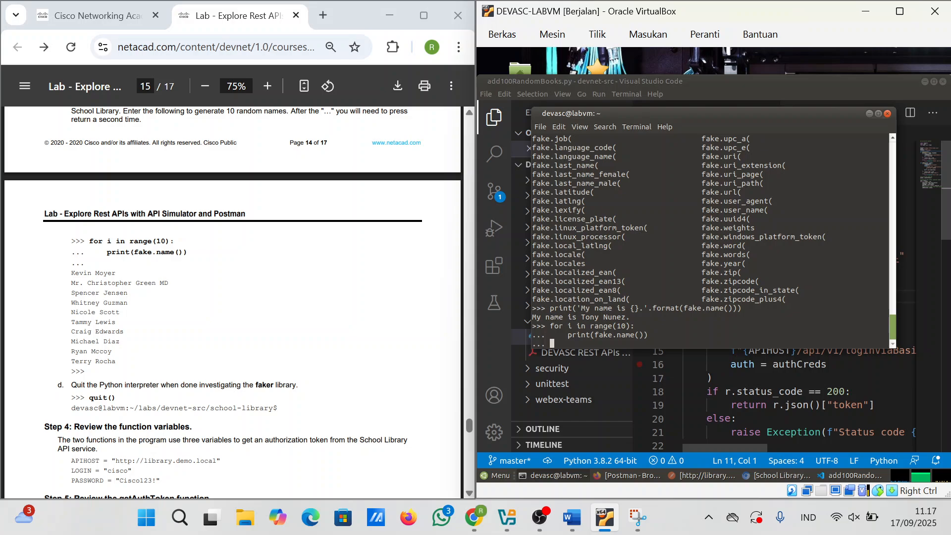
pyautogui.press('Return')
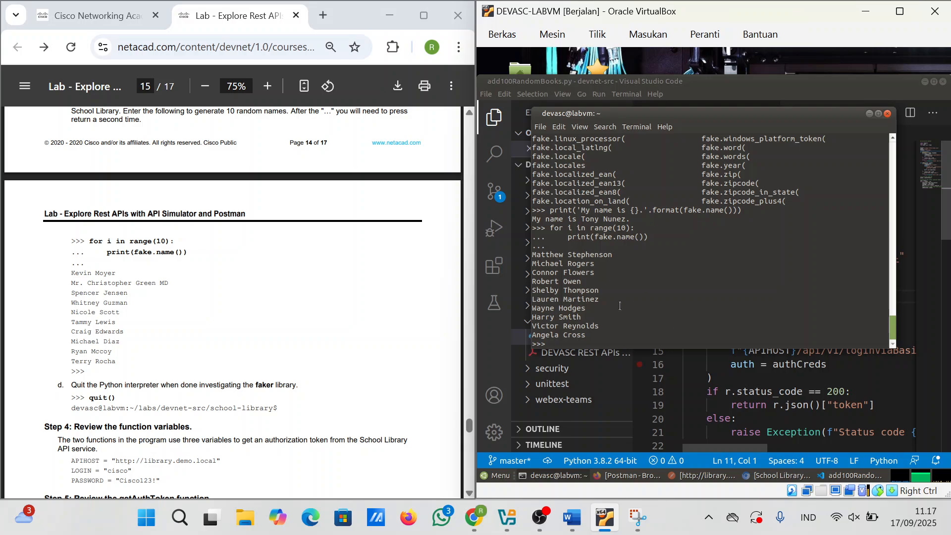
# Step: Snip the terminal region showing the ten generated names
pyautogui.click(639, 518)
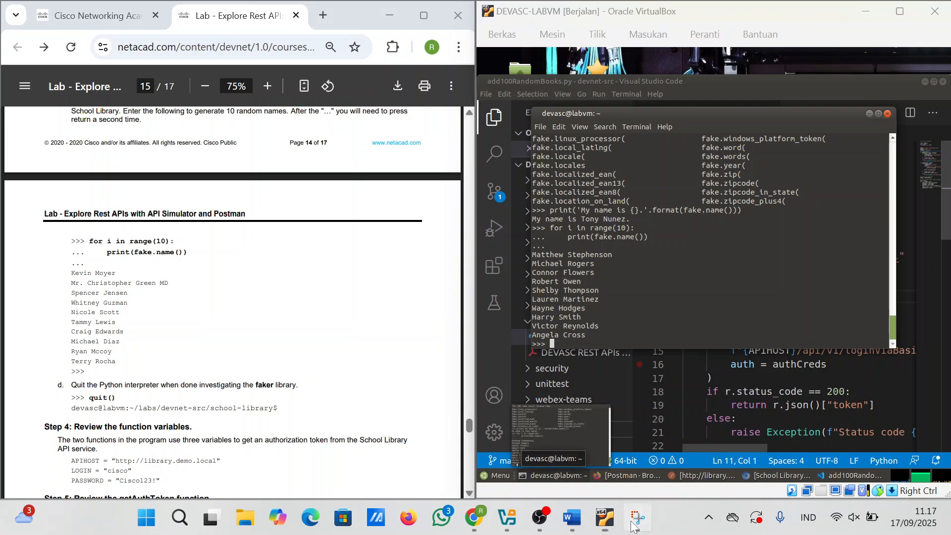
pyautogui.click(152, 45)
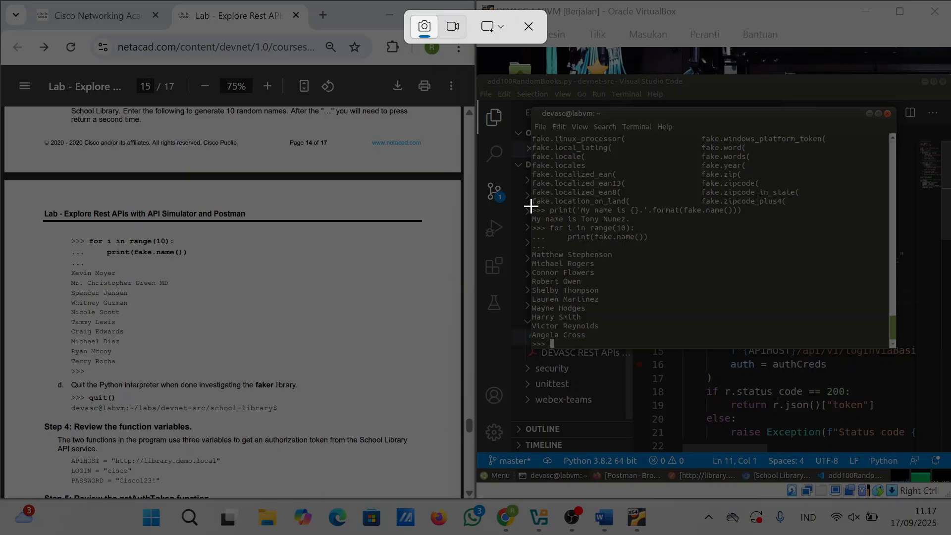
pyautogui.moveTo(530, 207); pyautogui.dragTo(765, 338)
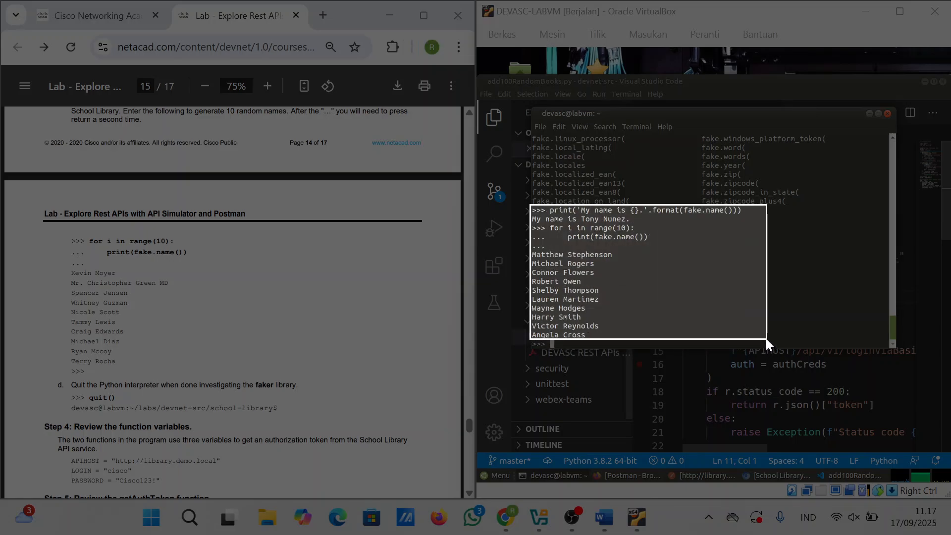
pyautogui.scroll(-1, 122, 372)
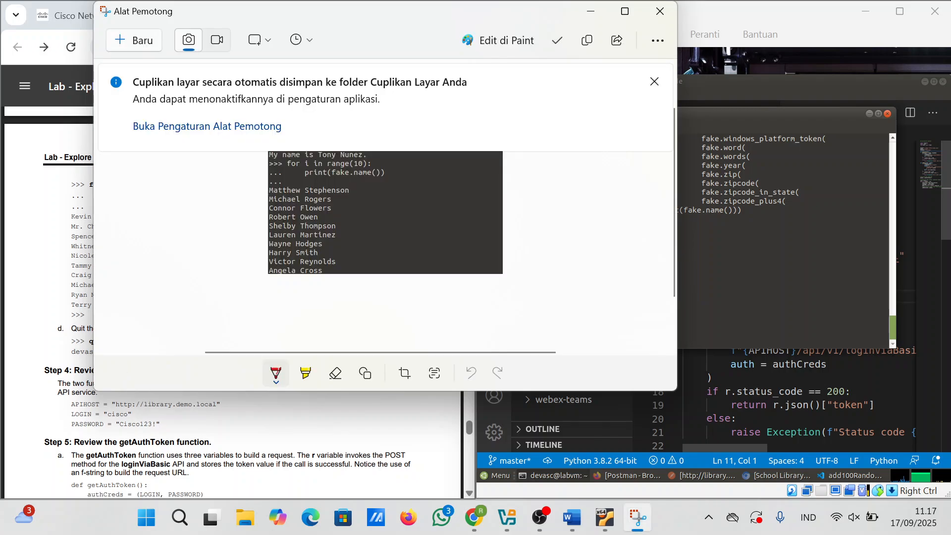
pyautogui.moveTo(177, 473); pyautogui.dragTo(183, 472)
pyautogui.click(760, 339)
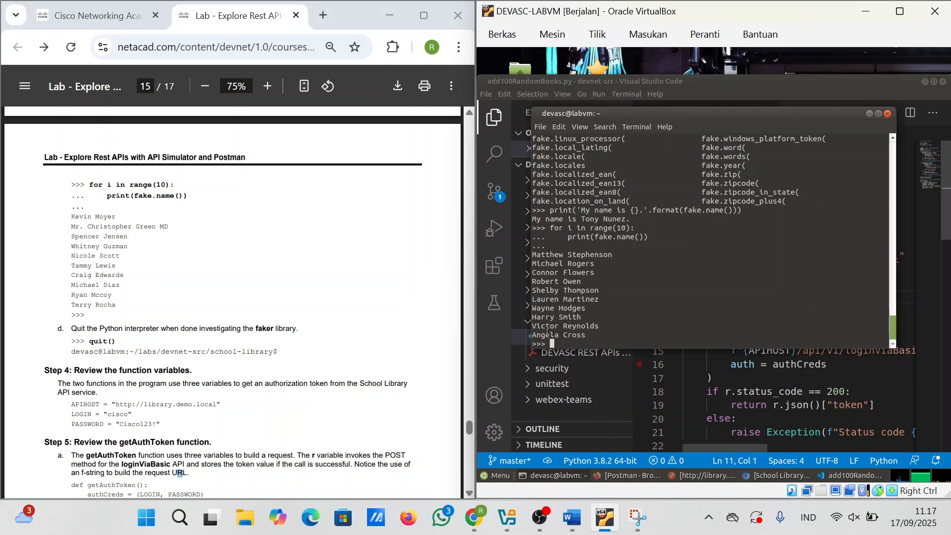
# Step: Exit Python with quit() and paste the ten-names screenshot into the Word report
pyautogui.write('quit()')
pyautogui.press('Return')
pyautogui.click(574, 529)
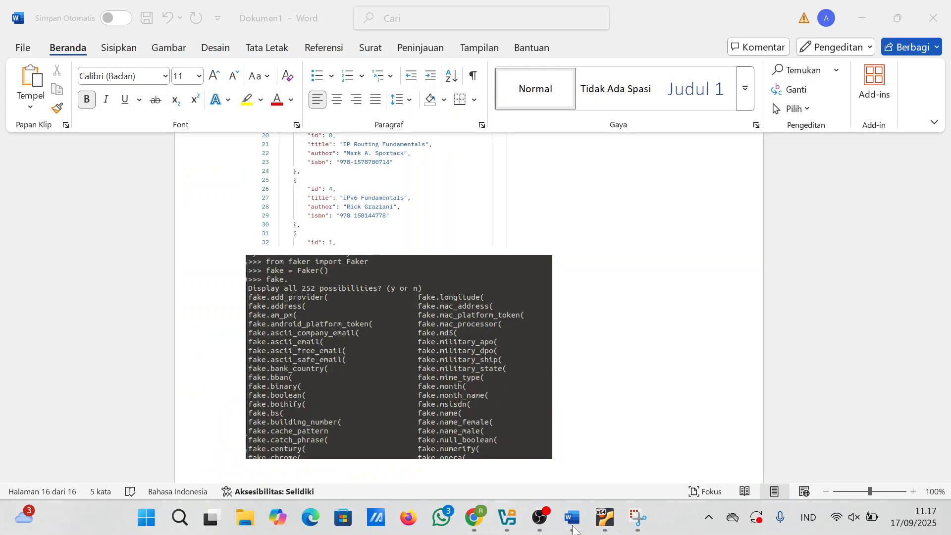
pyautogui.hotkey('ctrl', 'v')
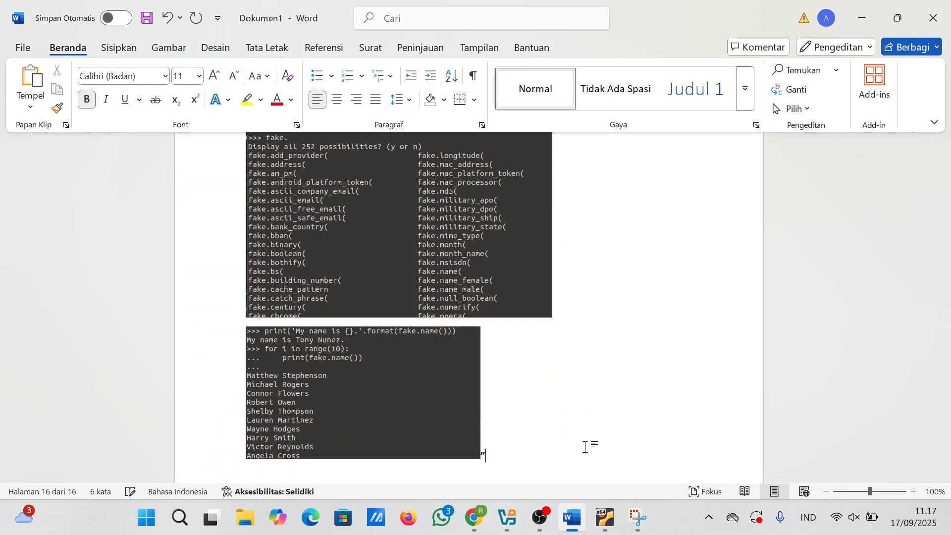
pyautogui.press('Return')
pyautogui.moveTo(462, 533)
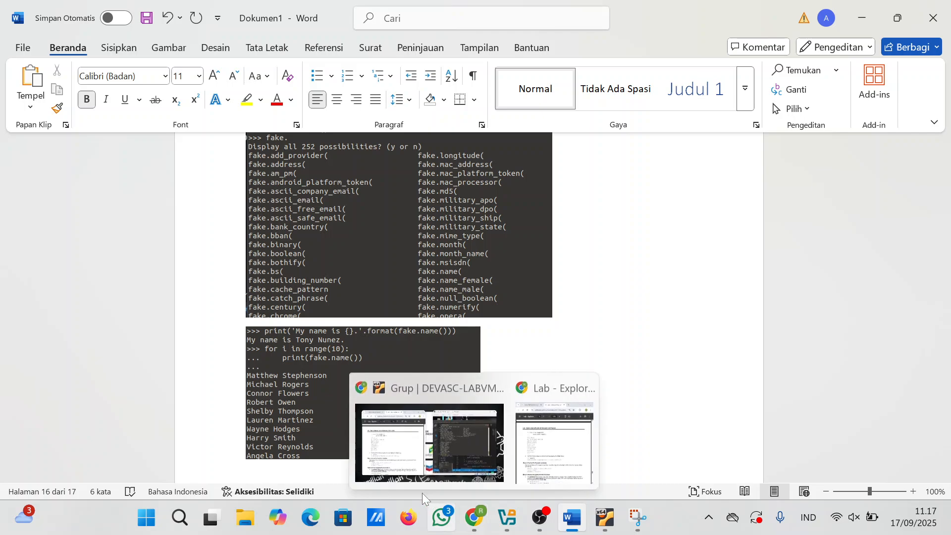
pyautogui.click(420, 449)
pyautogui.scroll(-2, 220, 396)
pyautogui.scroll(-2, 219, 399)
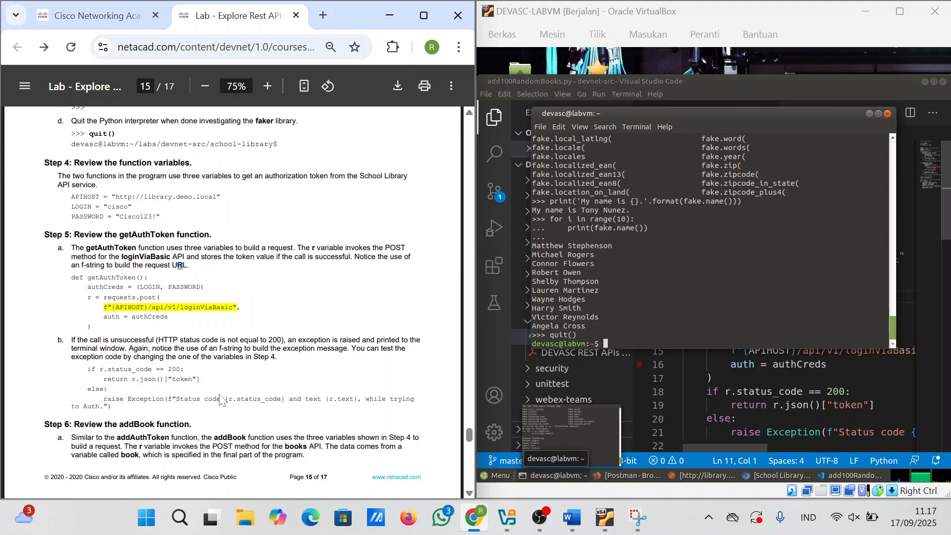
pyautogui.scroll(1, 219, 399)
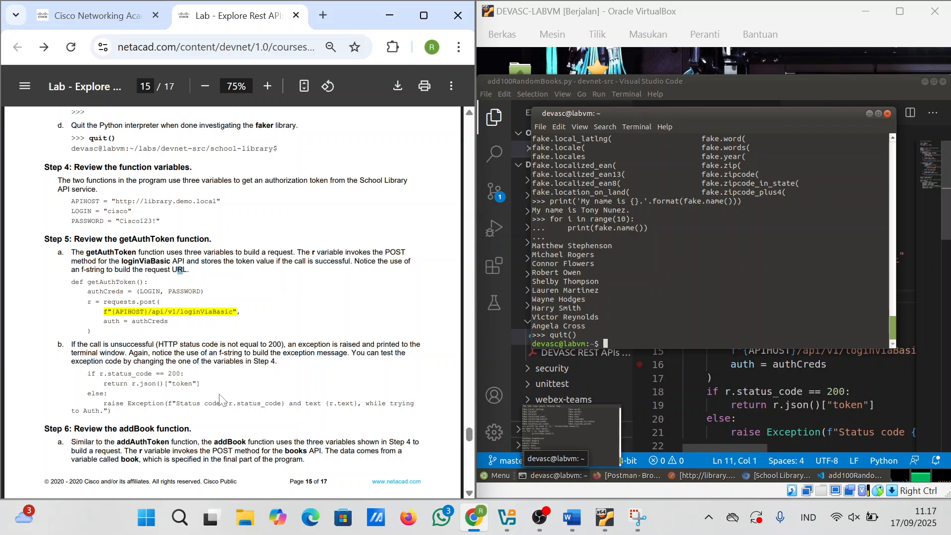
pyautogui.scroll(-1, 219, 400)
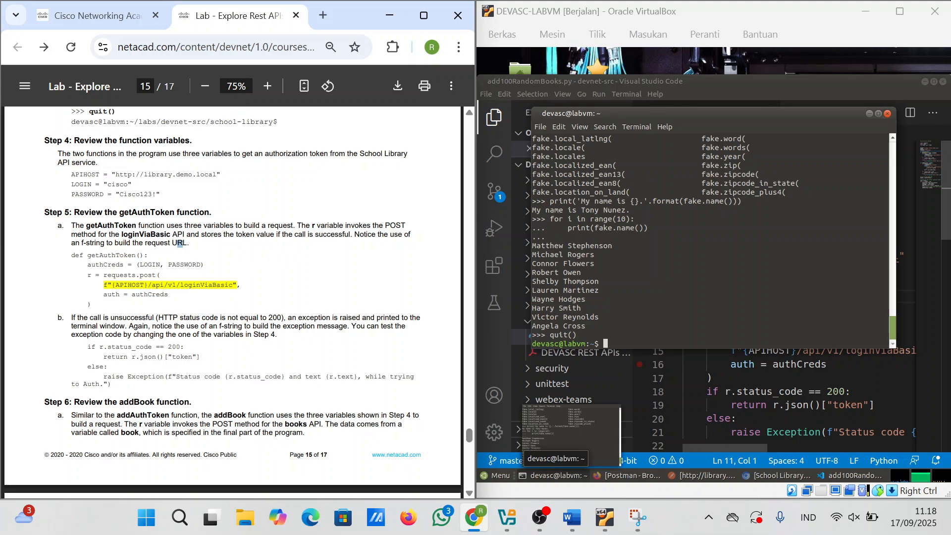
pyautogui.scroll(-2, 233, 297)
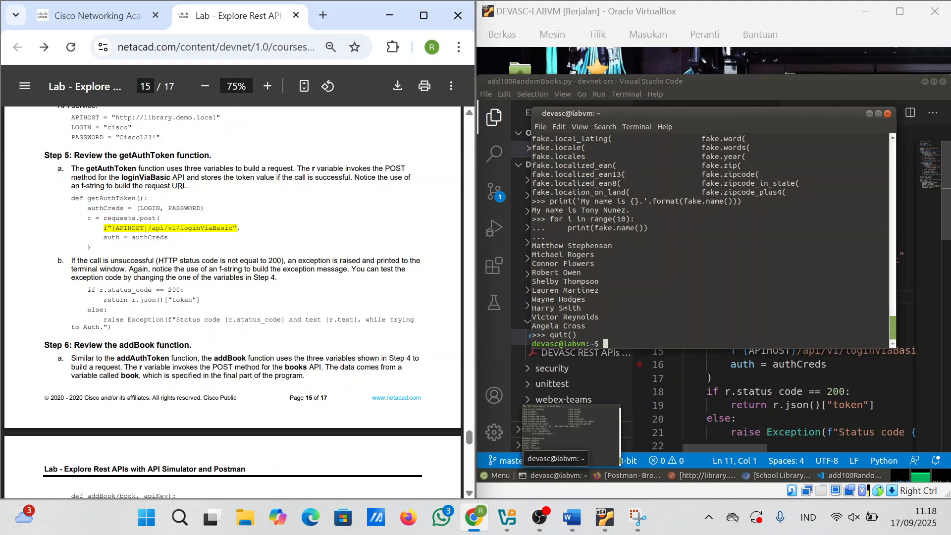
# Step: Scroll through add100RandomBooks.py, comparing getAuthToken, addBook and the faker loop with Steps 5–7
pyautogui.click(820, 426)
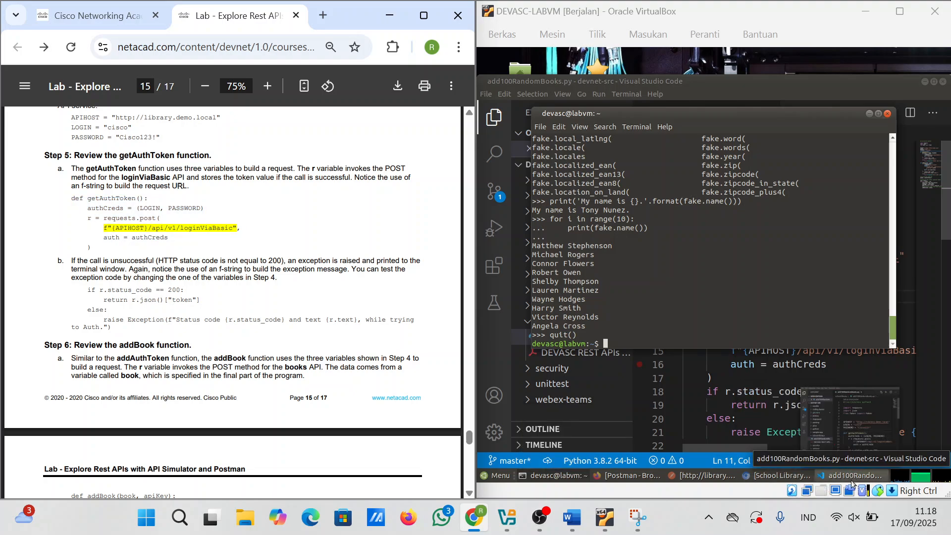
pyautogui.scroll(-2, 798, 310)
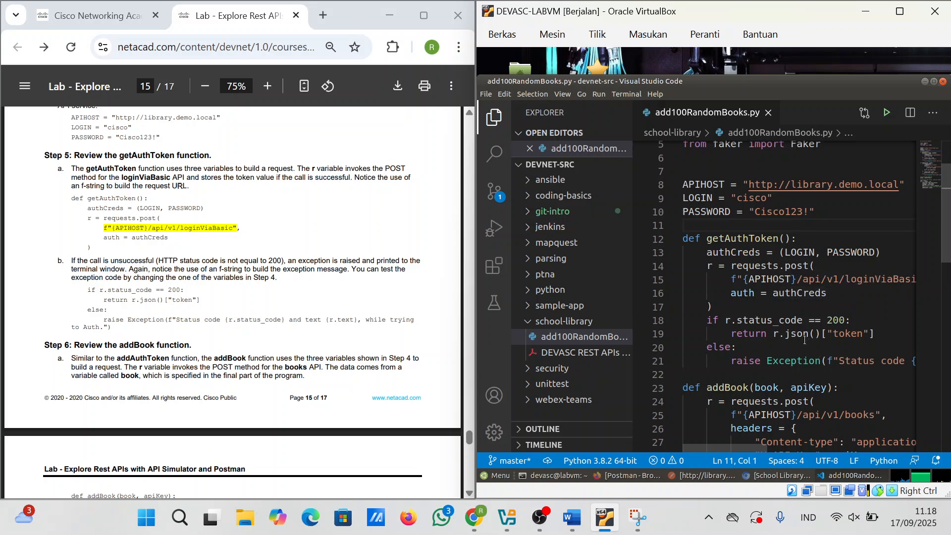
pyautogui.scroll(-3, 805, 344)
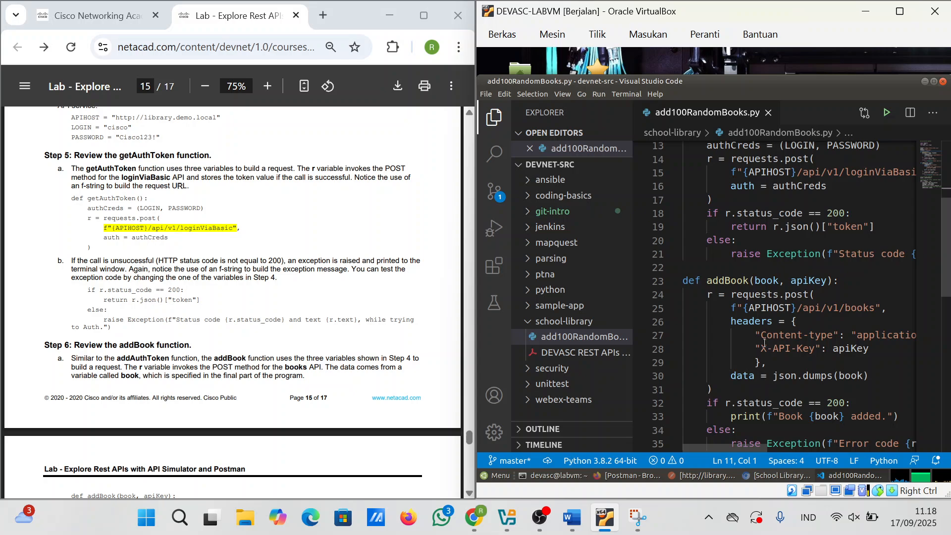
pyautogui.scroll(-5, 764, 343)
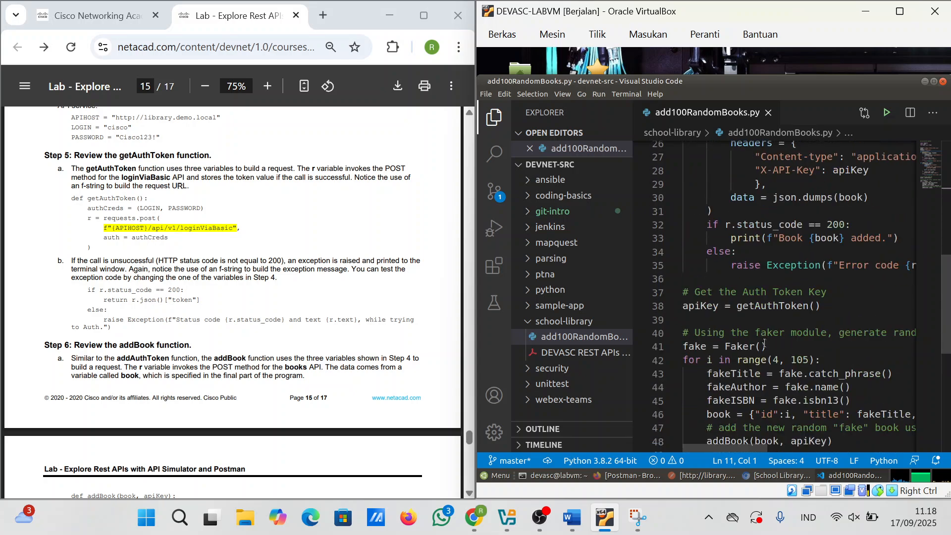
pyautogui.scroll(-2, 764, 342)
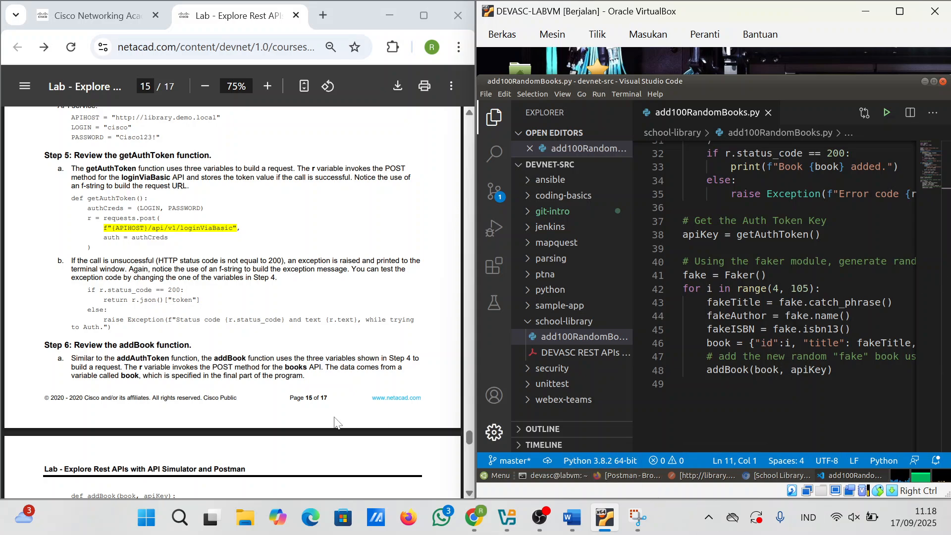
pyautogui.scroll(-1, 335, 422)
pyautogui.scroll(-2, 335, 422)
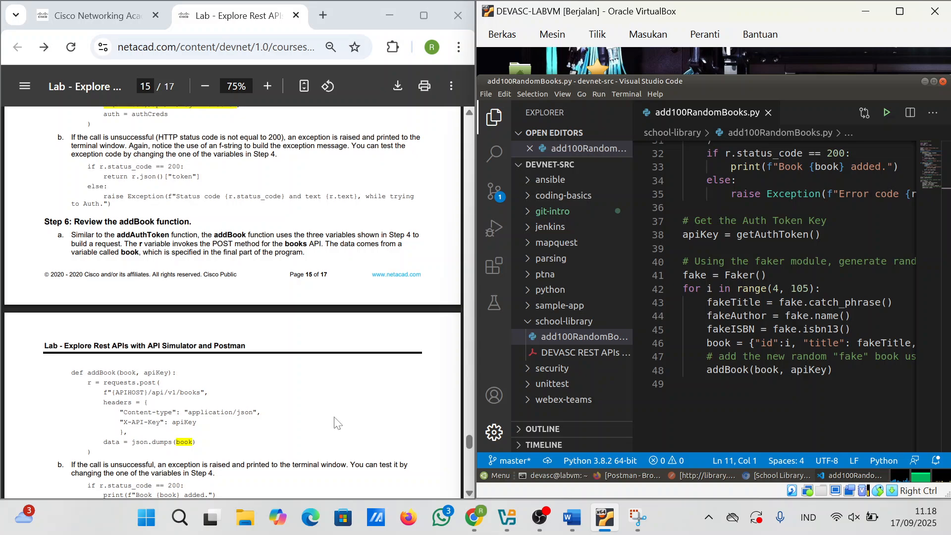
pyautogui.scroll(-3, 251, 285)
pyautogui.scroll(-1, 250, 285)
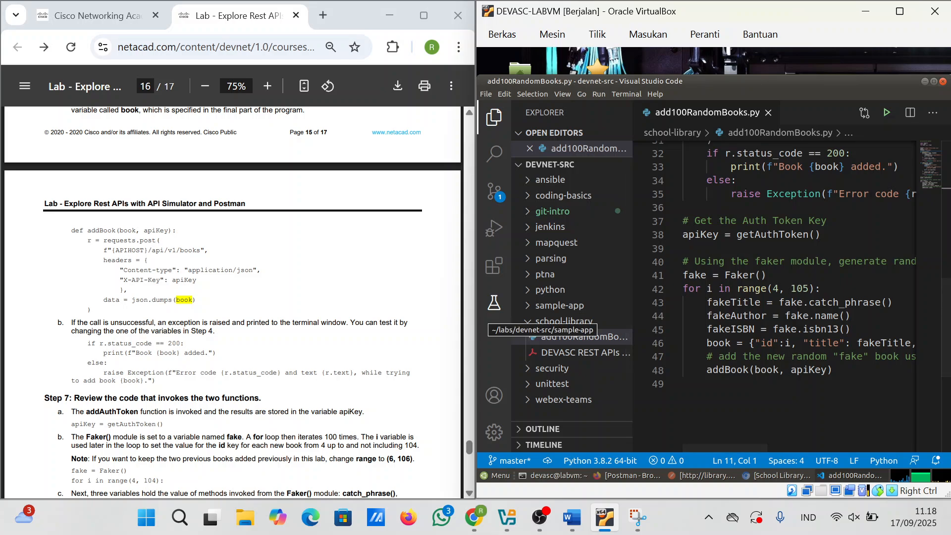
pyautogui.scroll(-2, 233, 302)
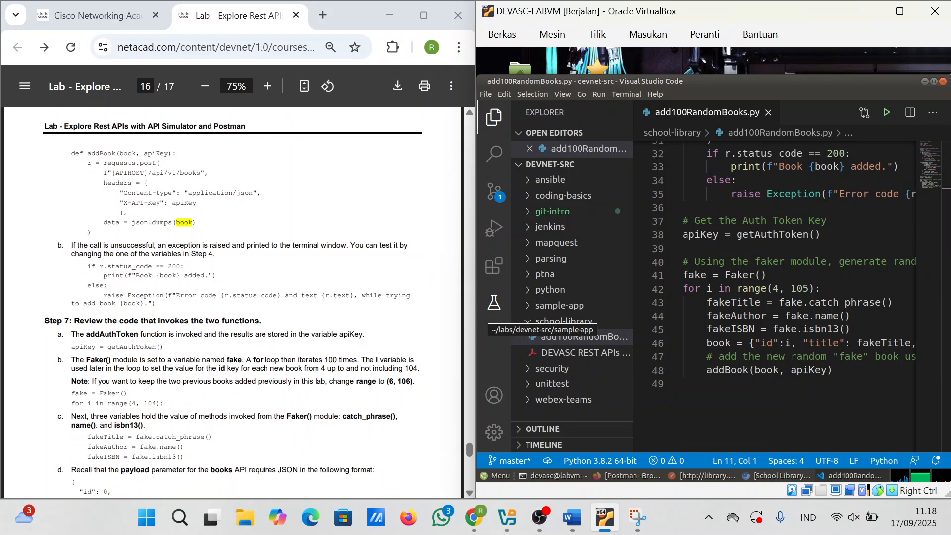
pyautogui.scroll(2, 233, 297)
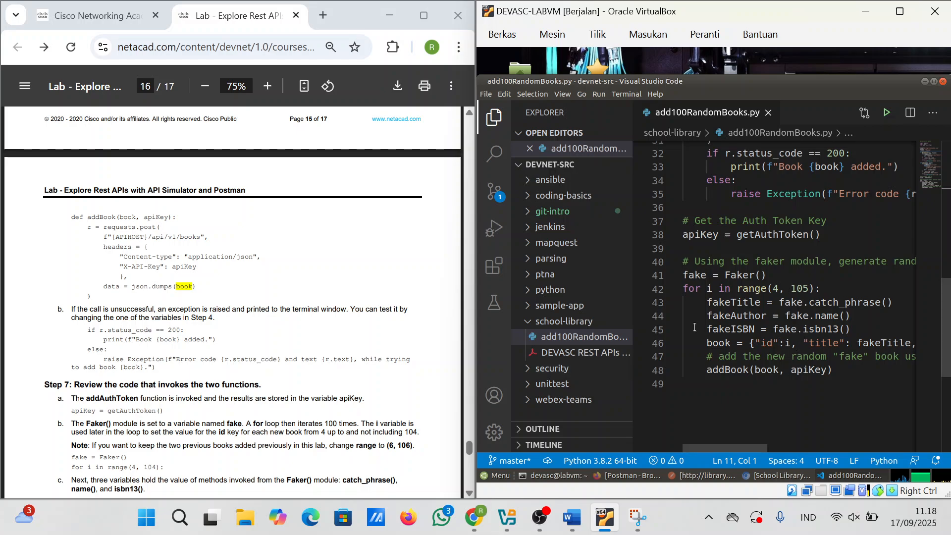
pyautogui.scroll(5, 695, 327)
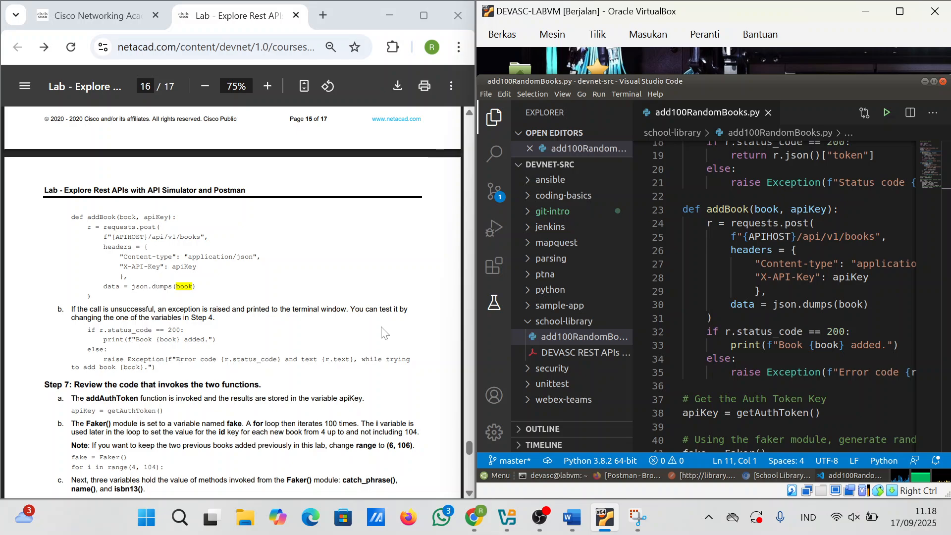
pyautogui.scroll(2, 384, 332)
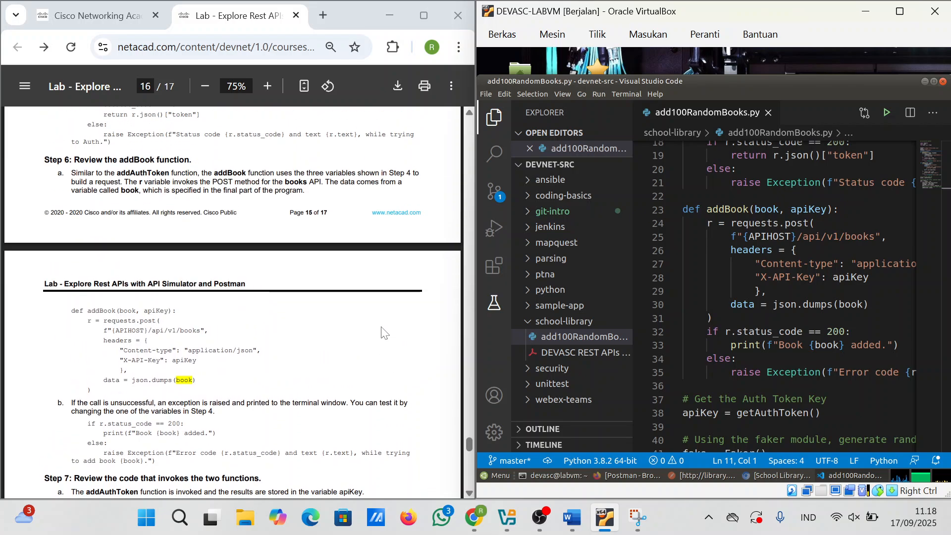
pyautogui.scroll(-1, 384, 332)
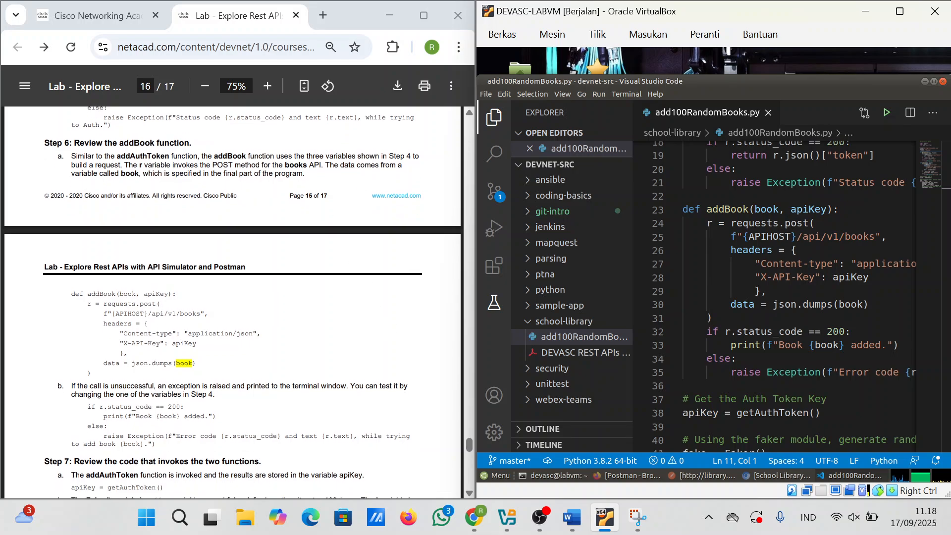
pyautogui.scroll(-5, 257, 299)
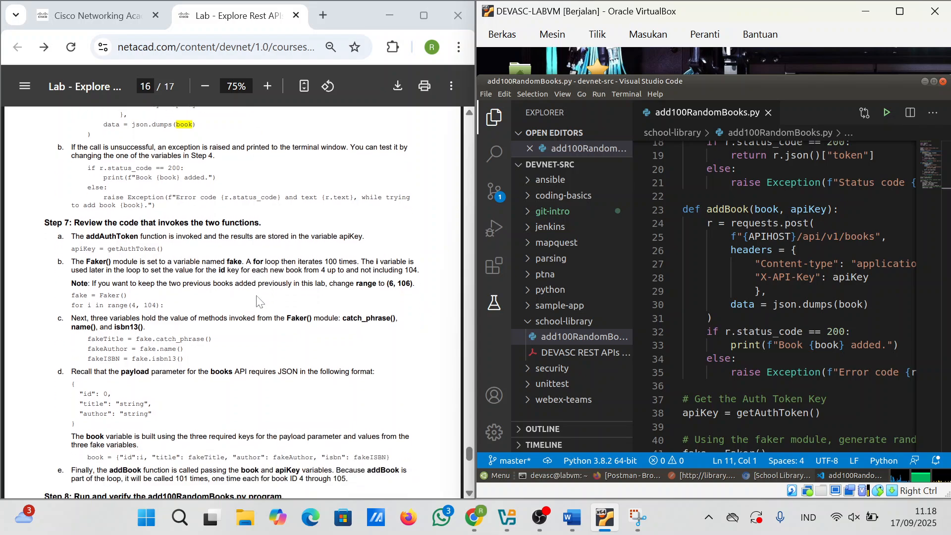
pyautogui.scroll(-1, 257, 299)
pyautogui.scroll(-1, 256, 300)
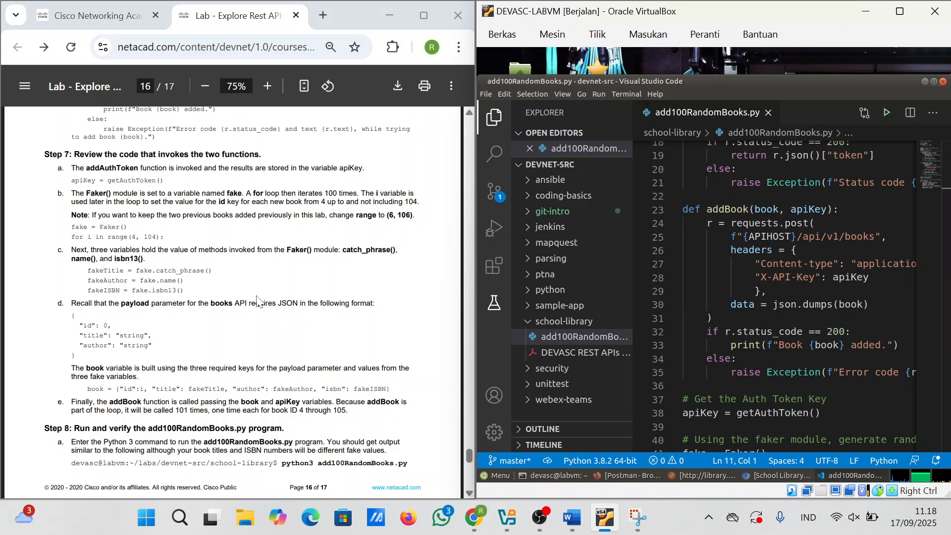
pyautogui.scroll(-6, 257, 300)
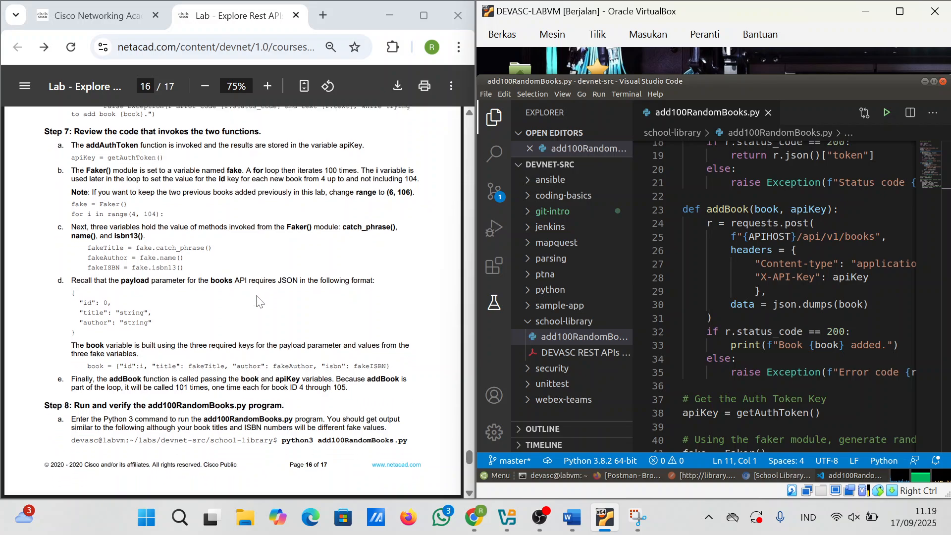
pyautogui.scroll(4, 257, 300)
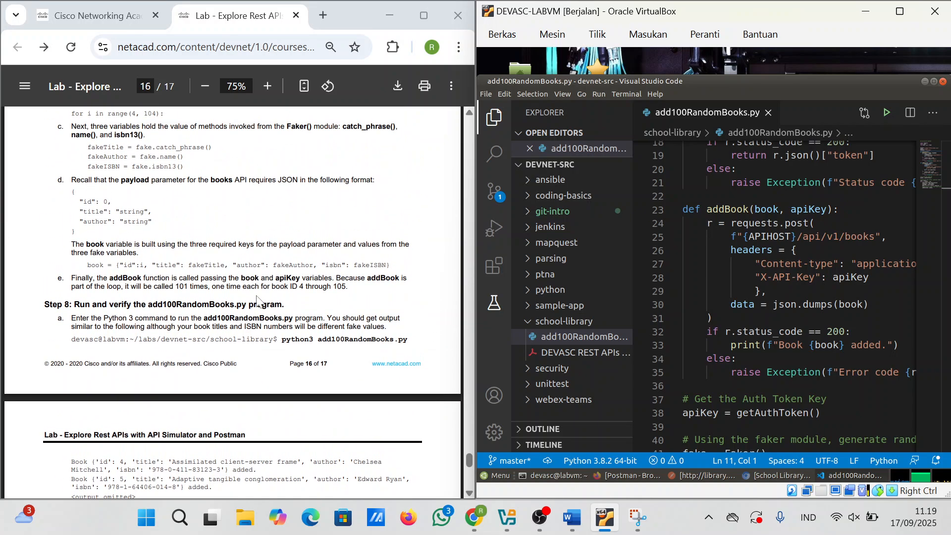
pyautogui.keyDown('ctrl'); pyautogui.scroll(-4, 257, 300); pyautogui.keyUp('ctrl')
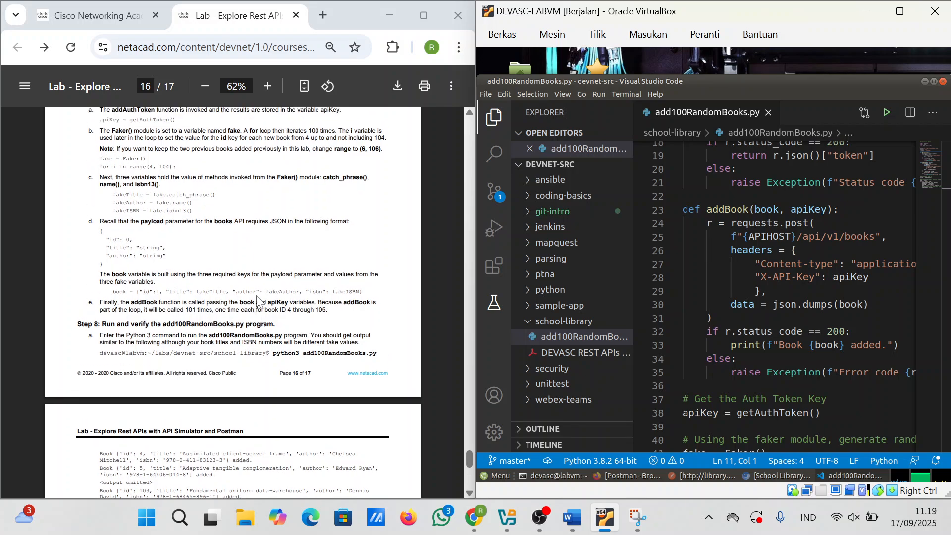
pyautogui.scroll(1, 257, 300)
pyautogui.scroll(-1, 257, 300)
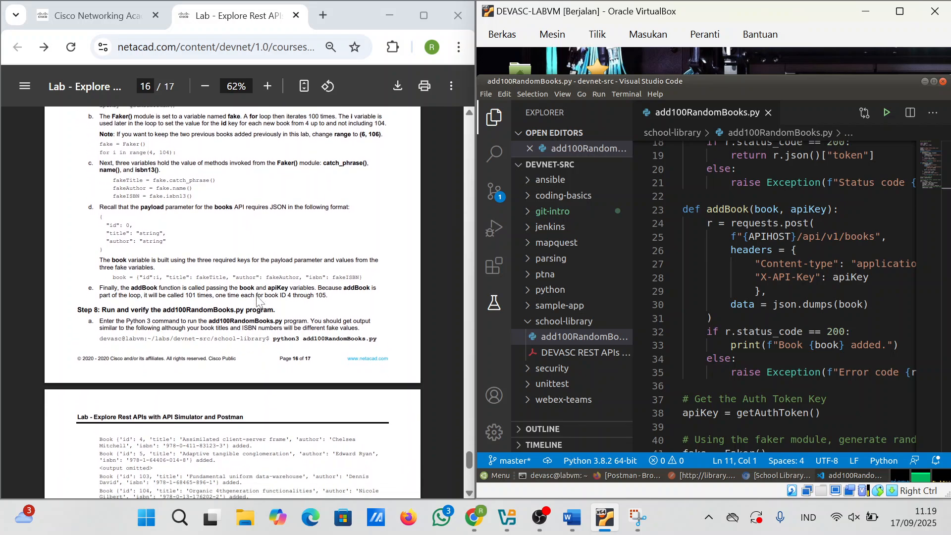
pyautogui.scroll(1, 257, 300)
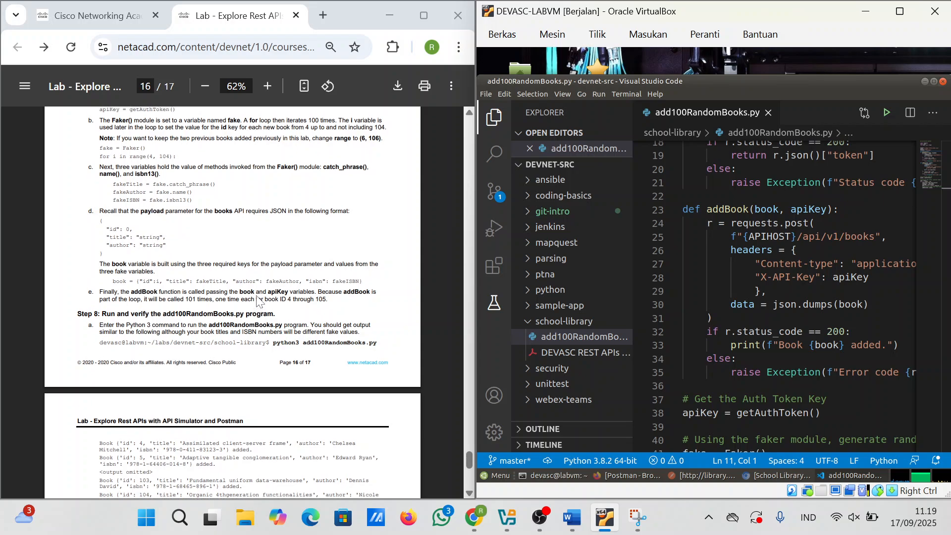
pyautogui.scroll(1, 257, 297)
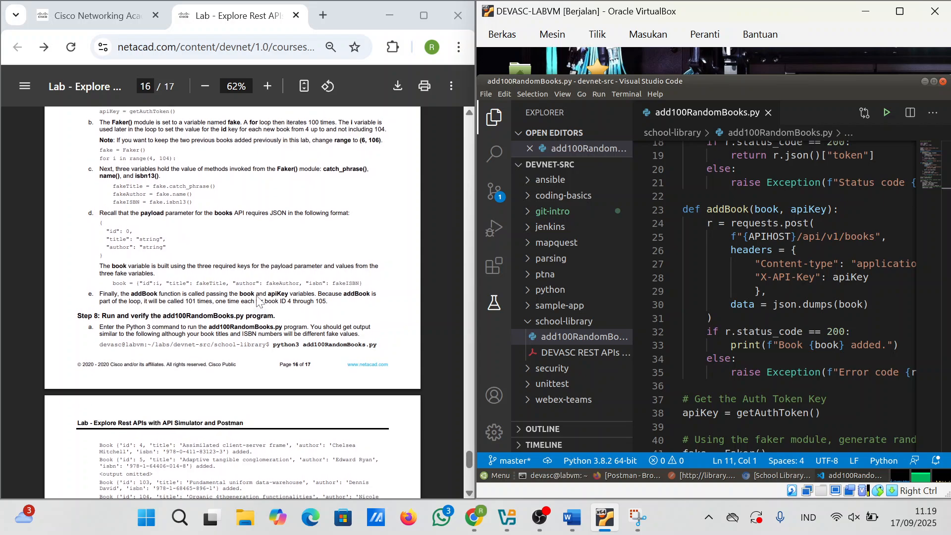
pyautogui.scroll(2, 257, 298)
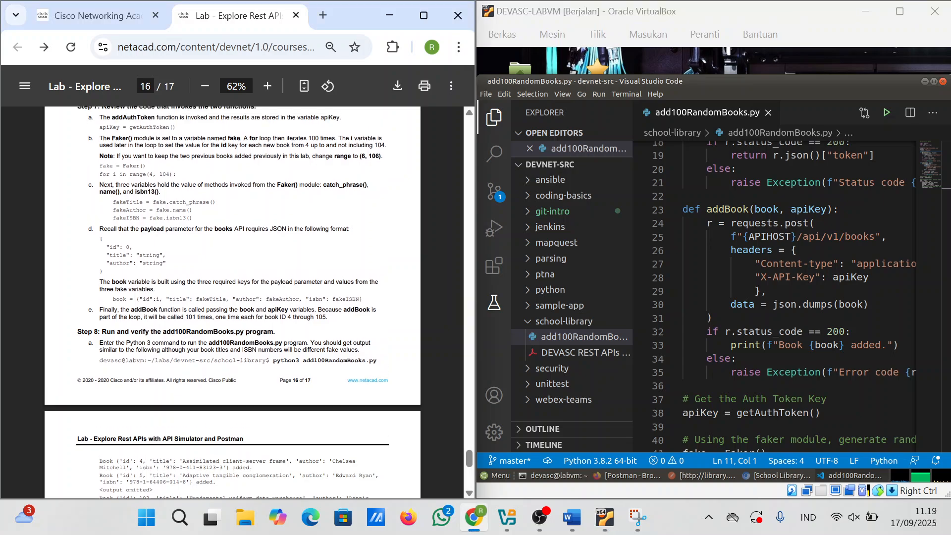
pyautogui.scroll(2, 257, 297)
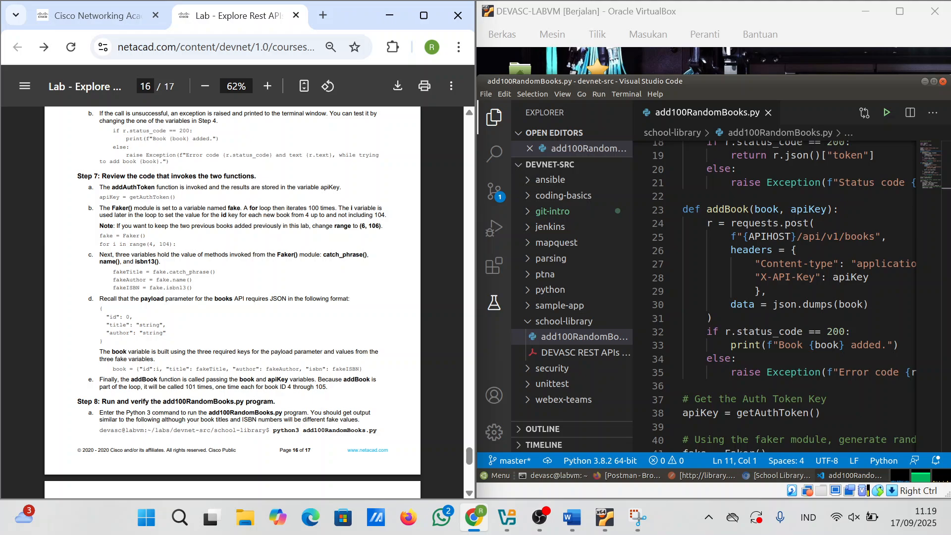
pyautogui.scroll(6, 804, 276)
pyautogui.scroll(-10, 804, 276)
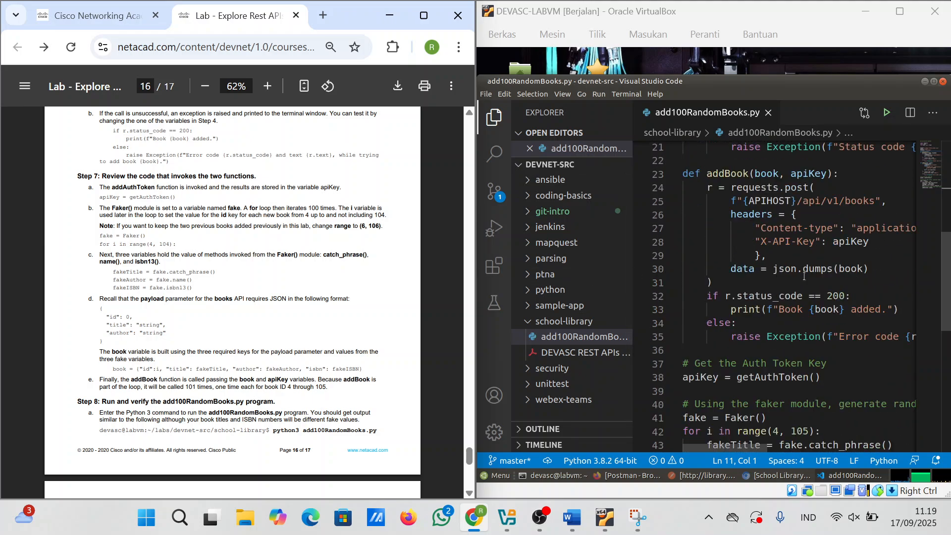
pyautogui.scroll(8, 804, 276)
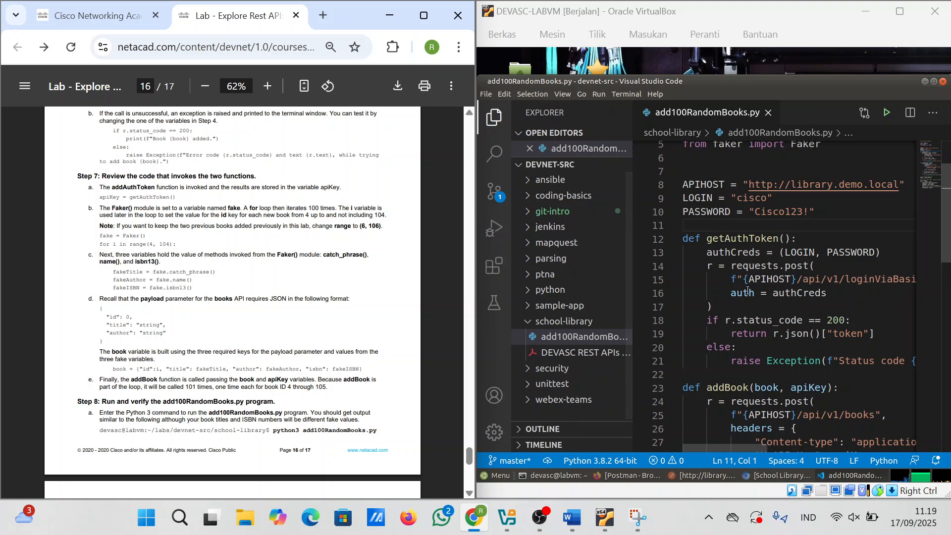
pyautogui.scroll(-1, 751, 382)
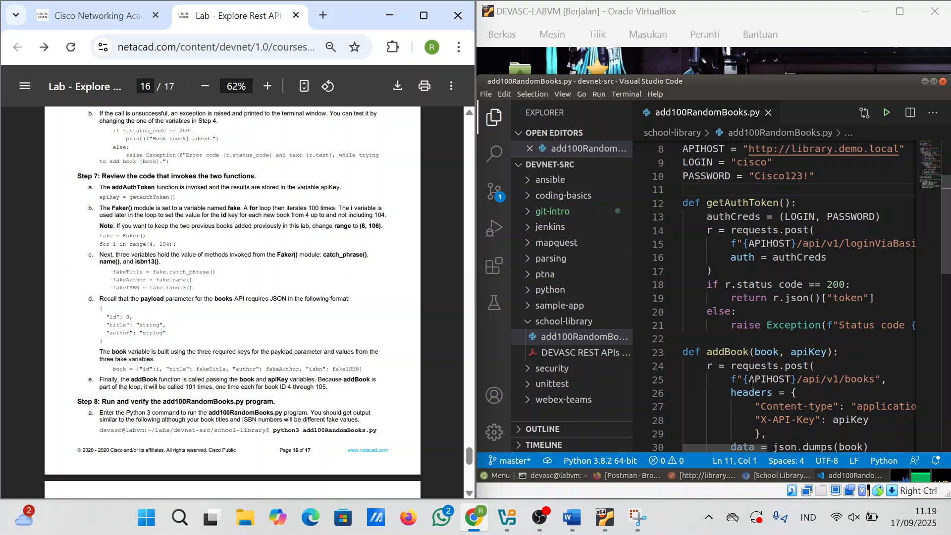
pyautogui.scroll(1, 752, 383)
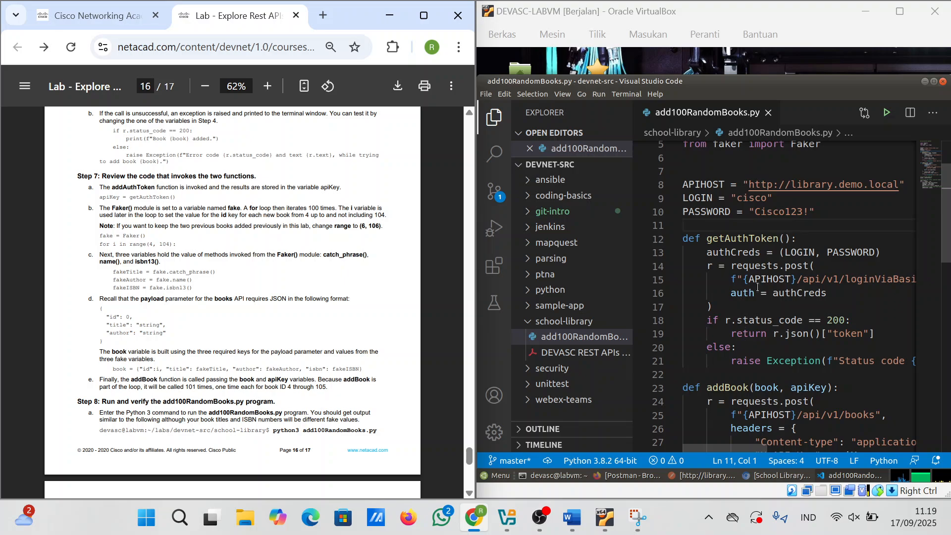
pyautogui.scroll(-4, 765, 374)
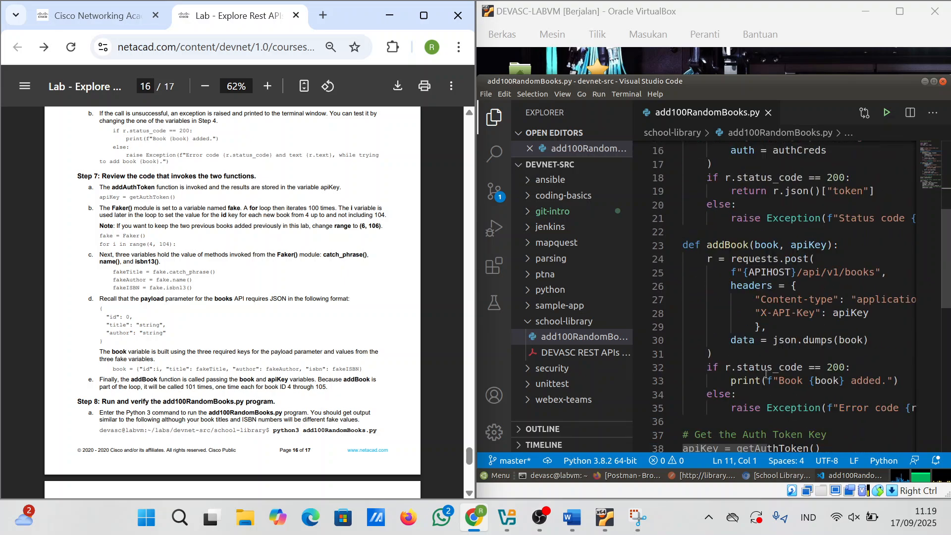
pyautogui.scroll(-2, 766, 374)
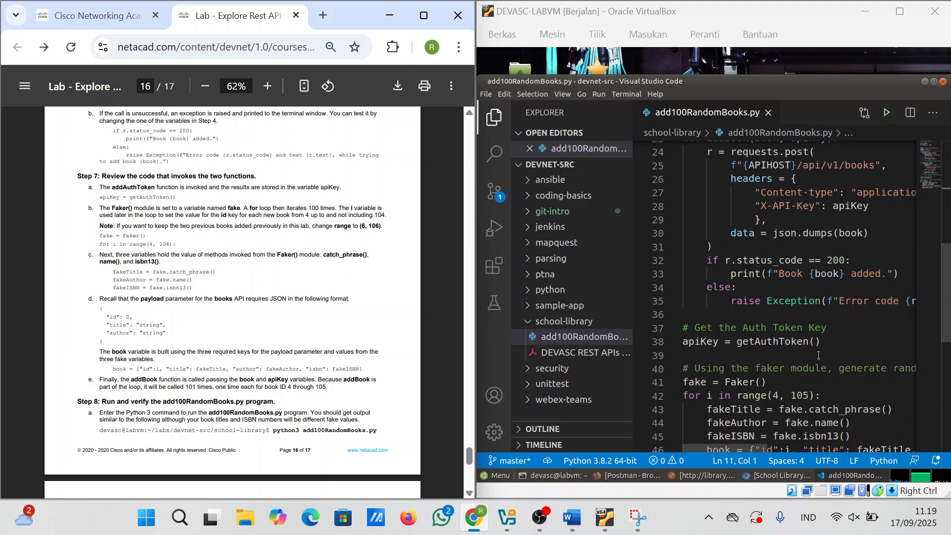
pyautogui.scroll(-1, 818, 355)
pyautogui.scroll(-1, 818, 355)
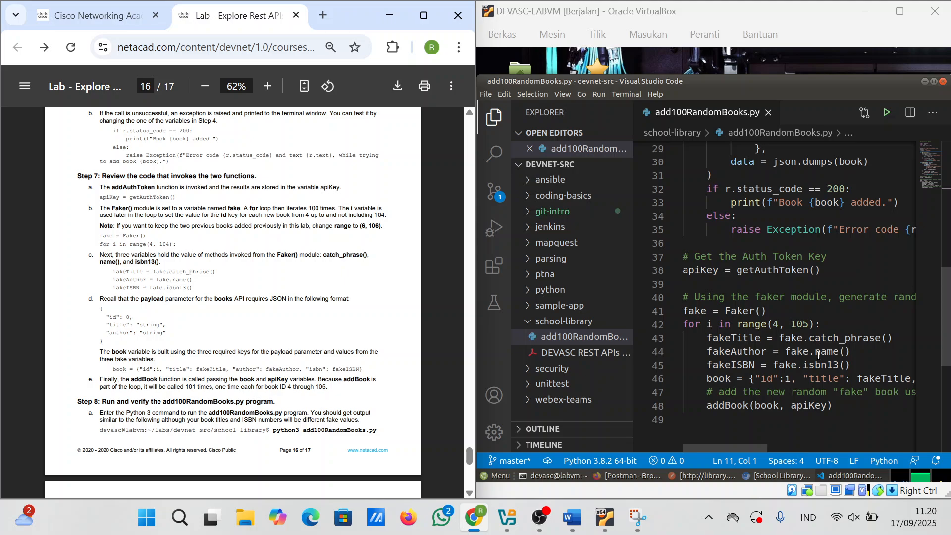
pyautogui.click(740, 376)
pyautogui.moveTo(740, 376); pyautogui.dragTo(736, 375)
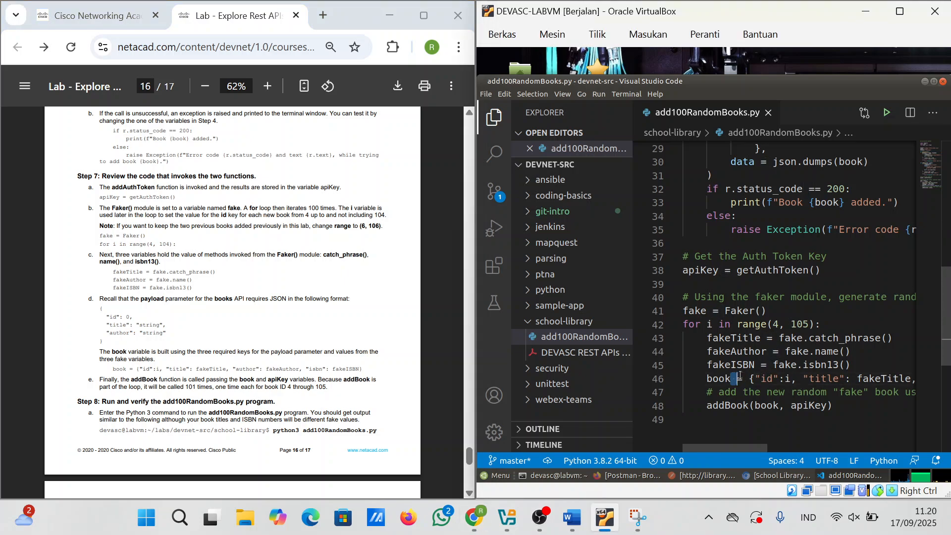
pyautogui.click(736, 376)
pyautogui.moveTo(695, 324); pyautogui.dragTo(840, 342)
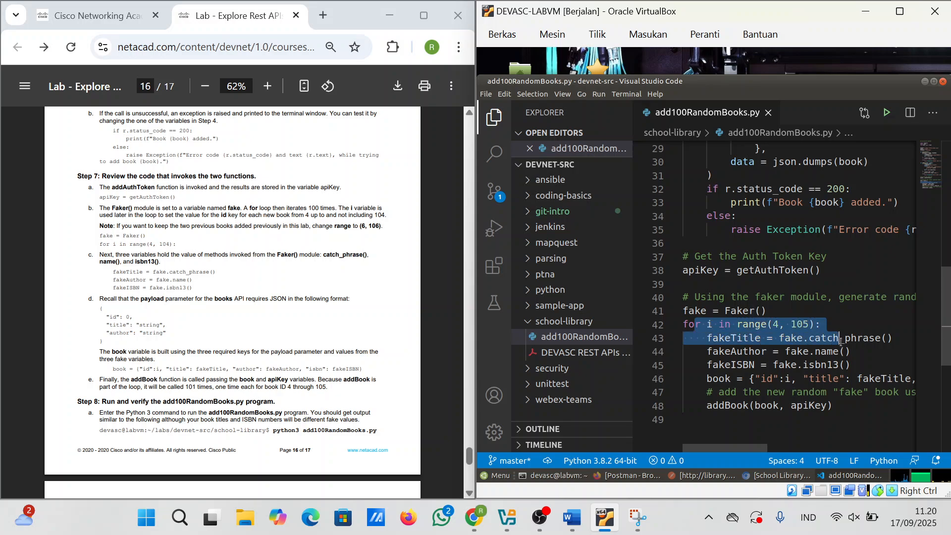
pyautogui.click(840, 341)
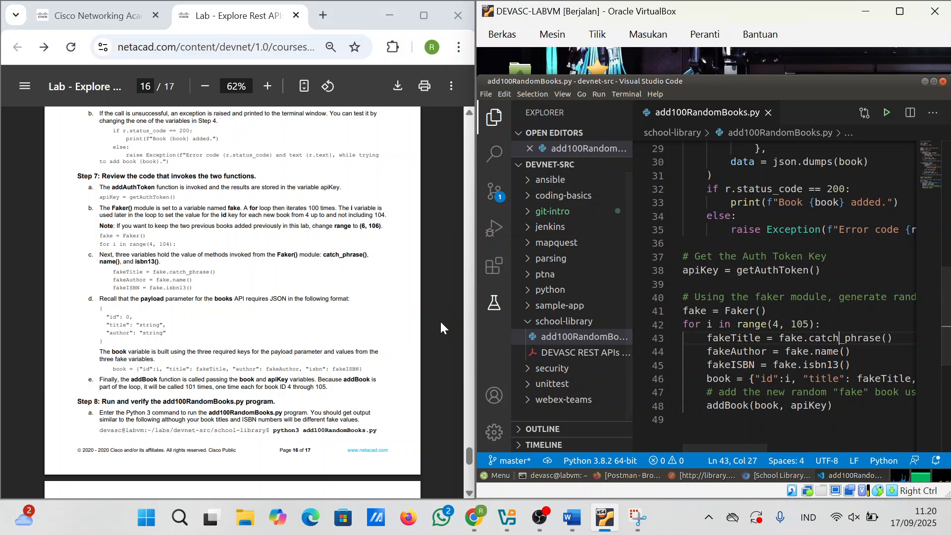
pyautogui.scroll(-1, 299, 336)
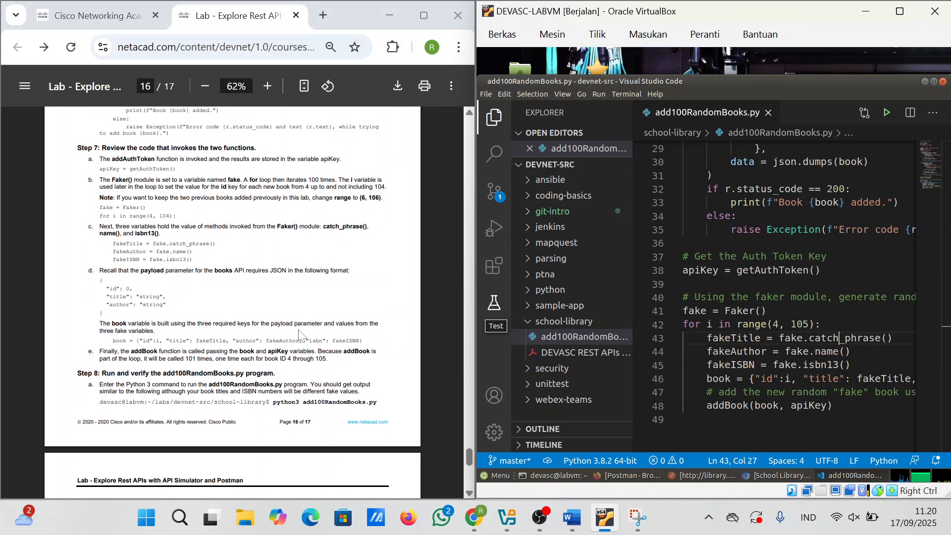
pyautogui.scroll(-1, 299, 335)
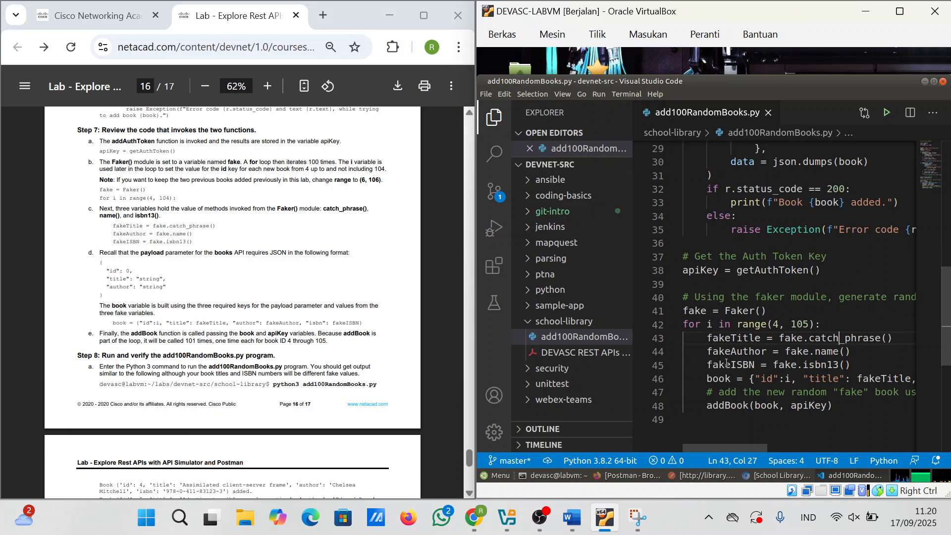
pyautogui.scroll(-1, 347, 342)
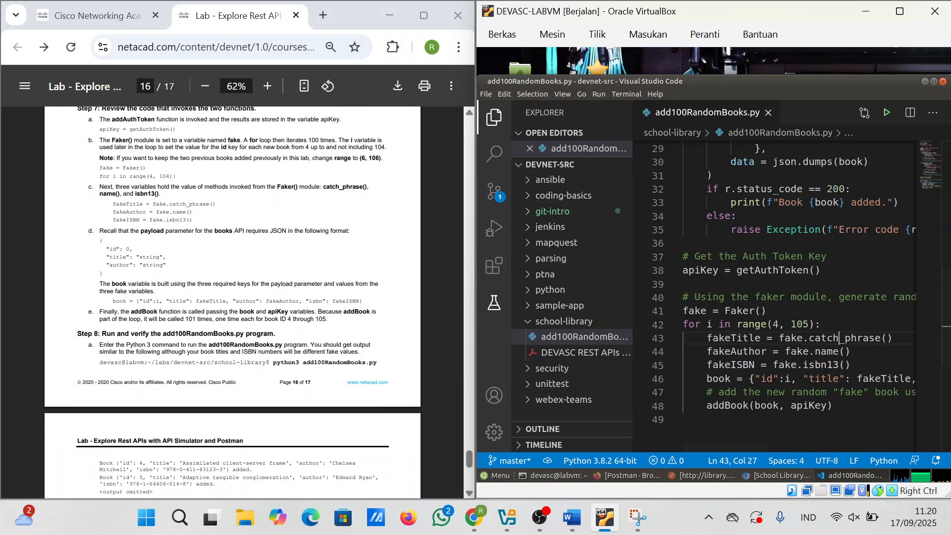
pyautogui.scroll(-4, 839, 367)
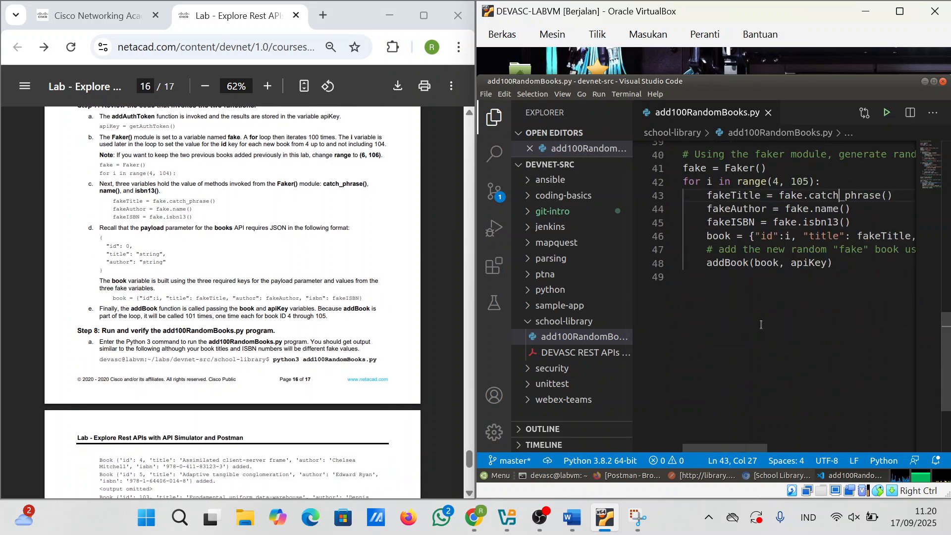
pyautogui.scroll(-1, 270, 380)
pyautogui.scroll(-2, 270, 380)
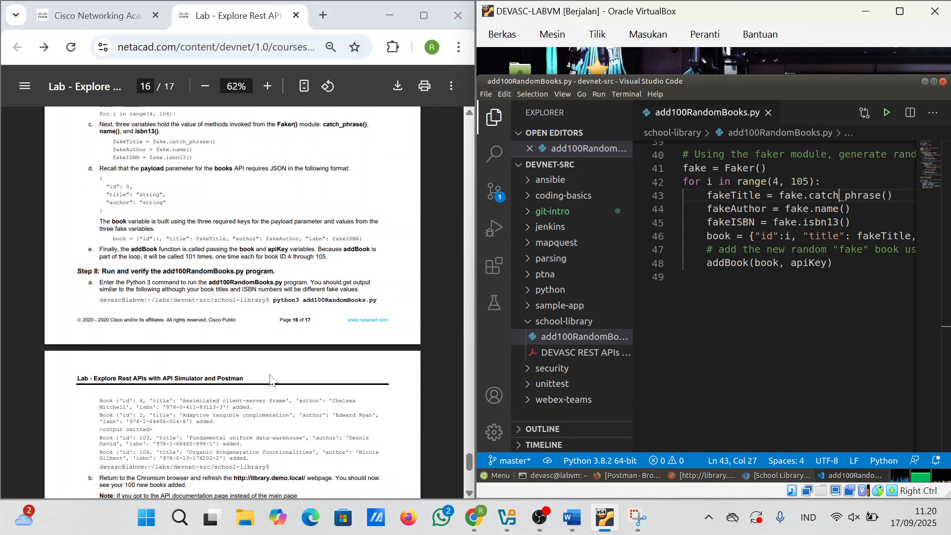
pyautogui.scroll(-1, 270, 380)
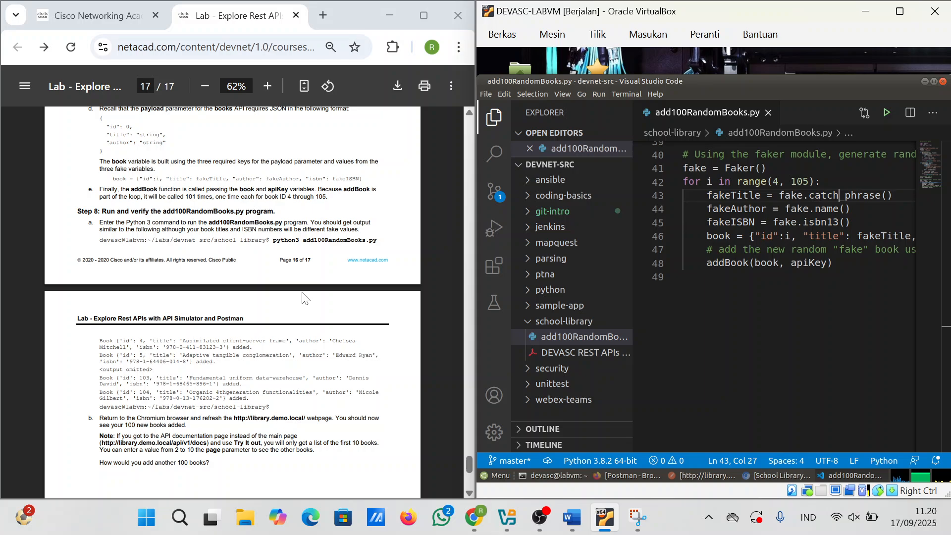
pyautogui.scroll(-6, 261, 324)
pyautogui.scroll(7, 260, 324)
pyautogui.scroll(2, 261, 324)
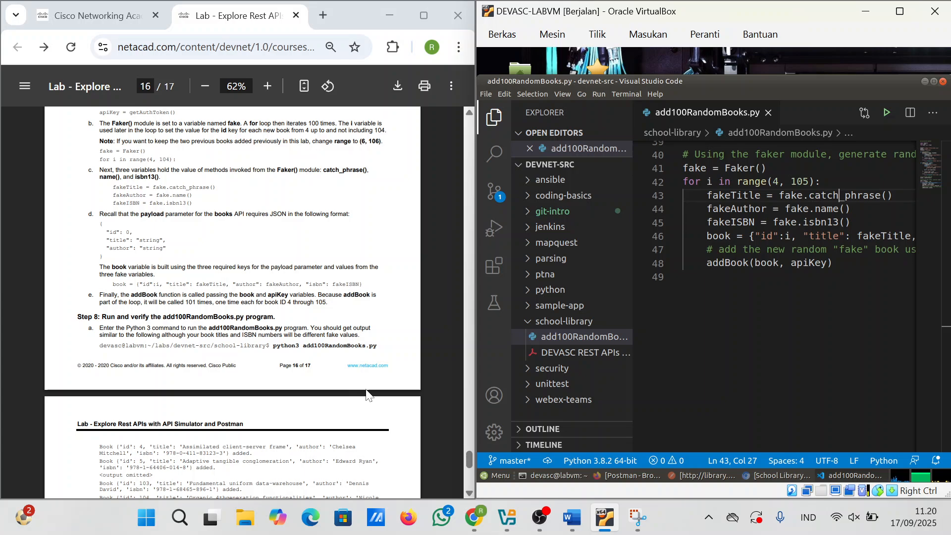
# Step: Run python3 add100RandomBooks.py in the terminal, which fails with 'No such file or directory'
pyautogui.click(571, 477)
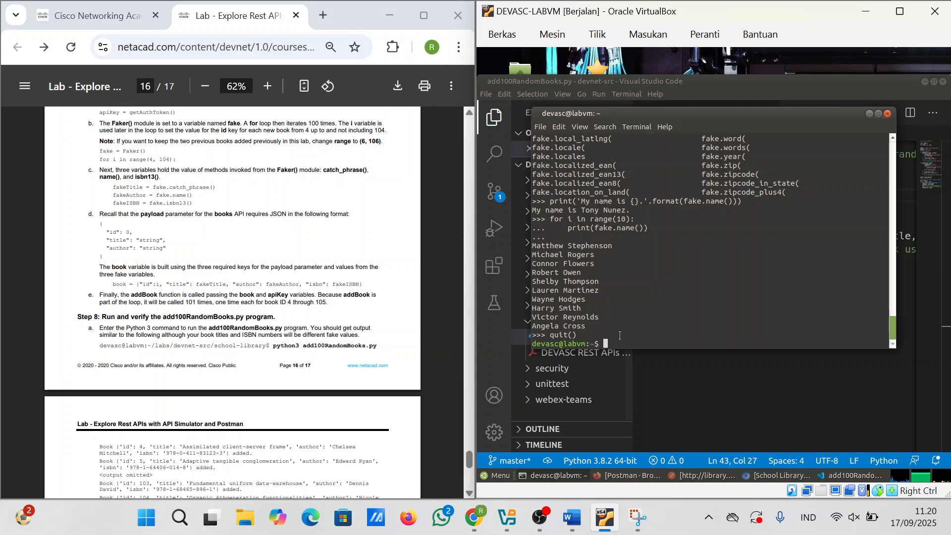
pyautogui.write('python3 add100')
pyautogui.press('BackSpace')
pyautogui.write('RandomBooks.py')
pyautogui.press('Return')
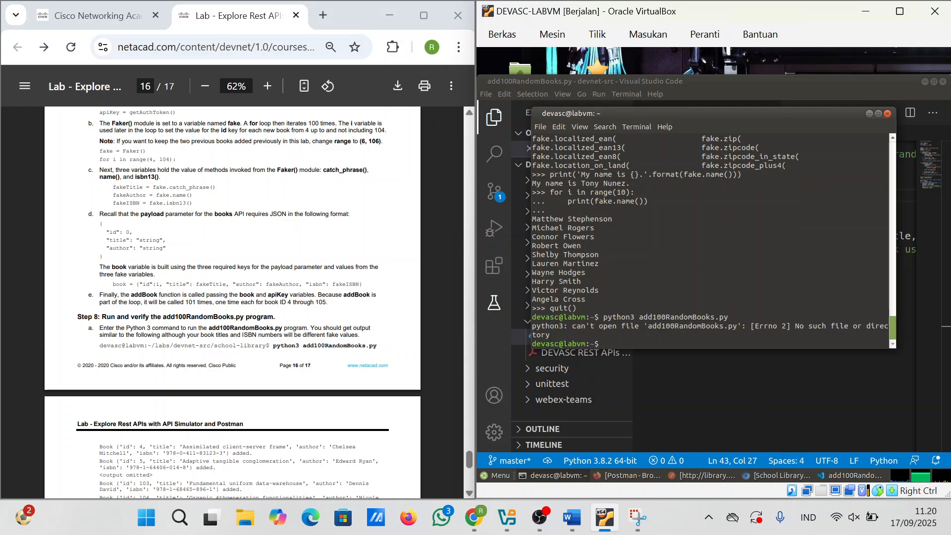
pyautogui.scroll(-1, 233, 302)
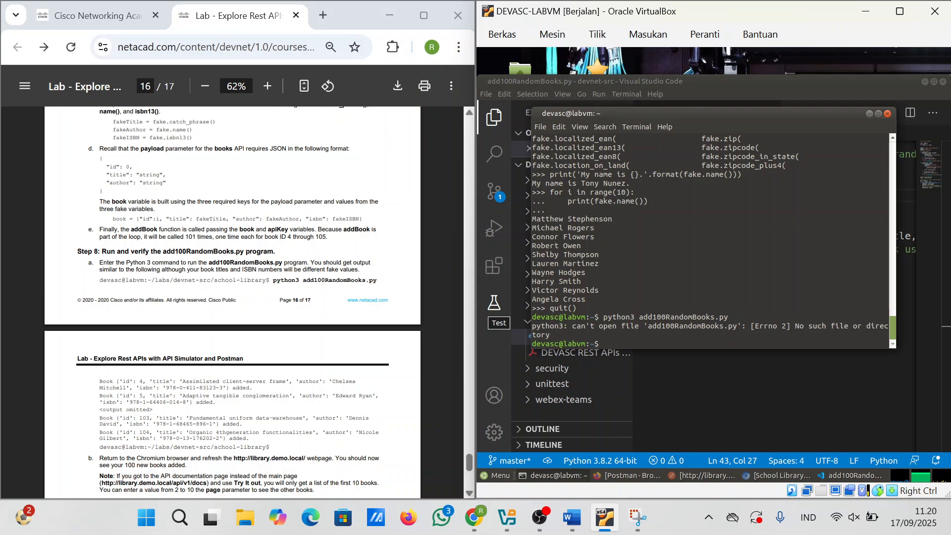